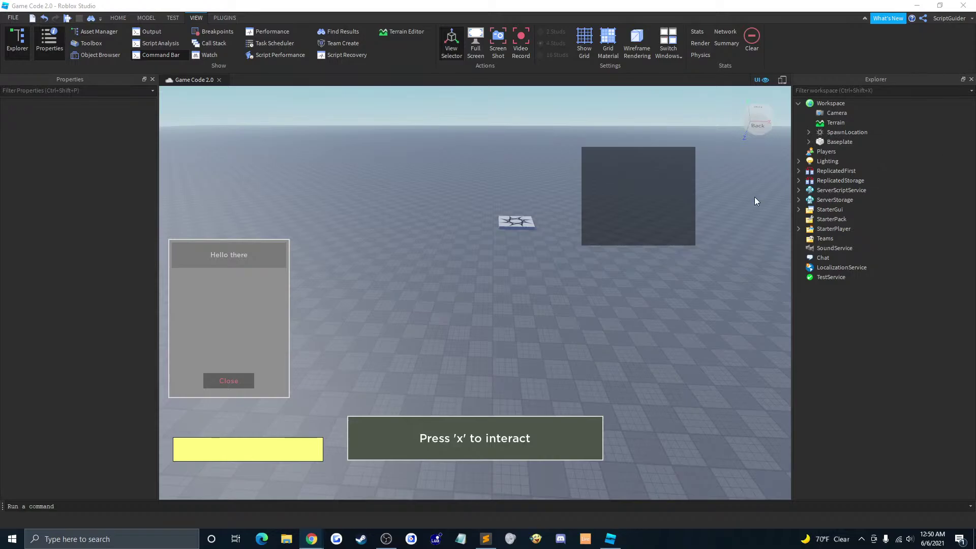
Step: Add a ProximityPrompt object directly under Workspace and select it to show its properties
left_click(482, 203)
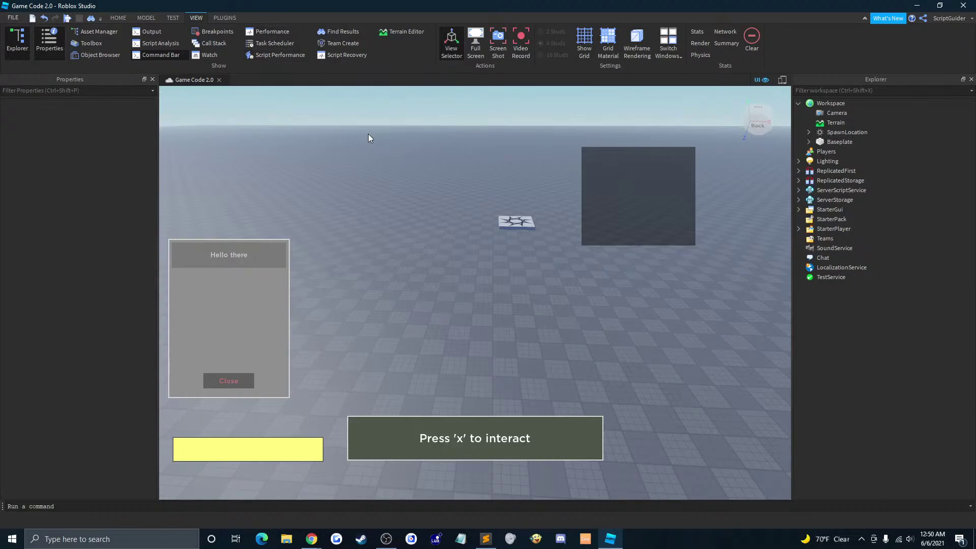
right_click_drag(398, 172, 398, 172)
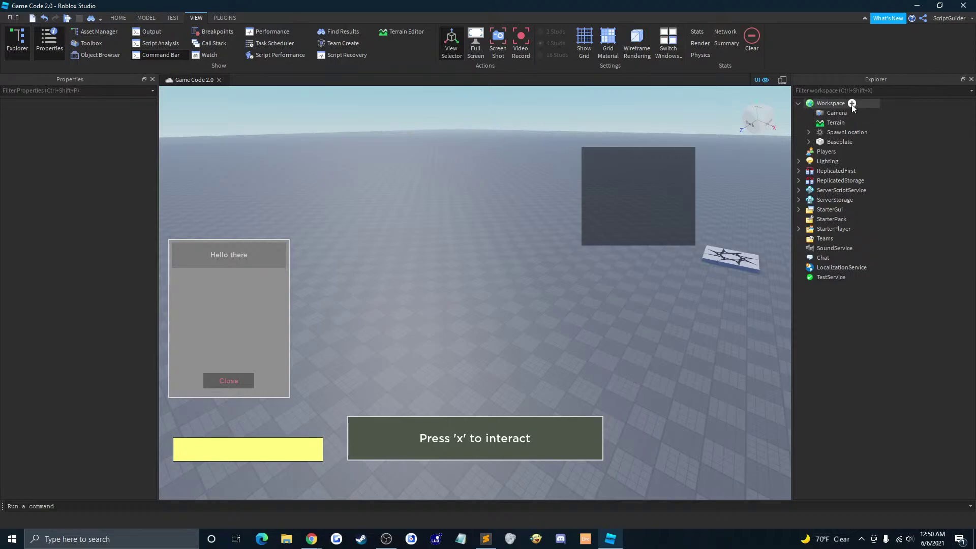
left_click(852, 103)
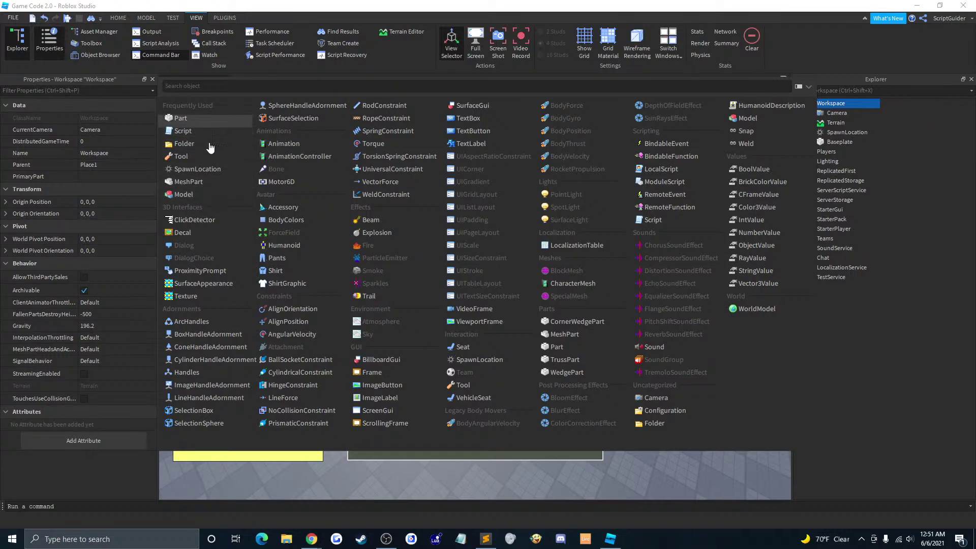
left_click(202, 271)
left_click(839, 134)
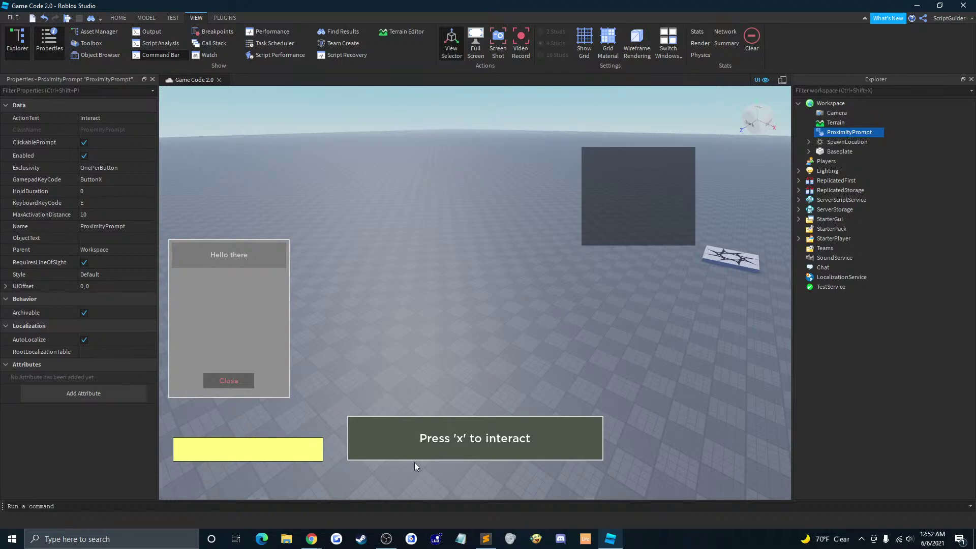
Step: Switch to Chrome and search the Roblox Developer site for "Proximity"
mouse_move(311, 538)
left_click(371, 491)
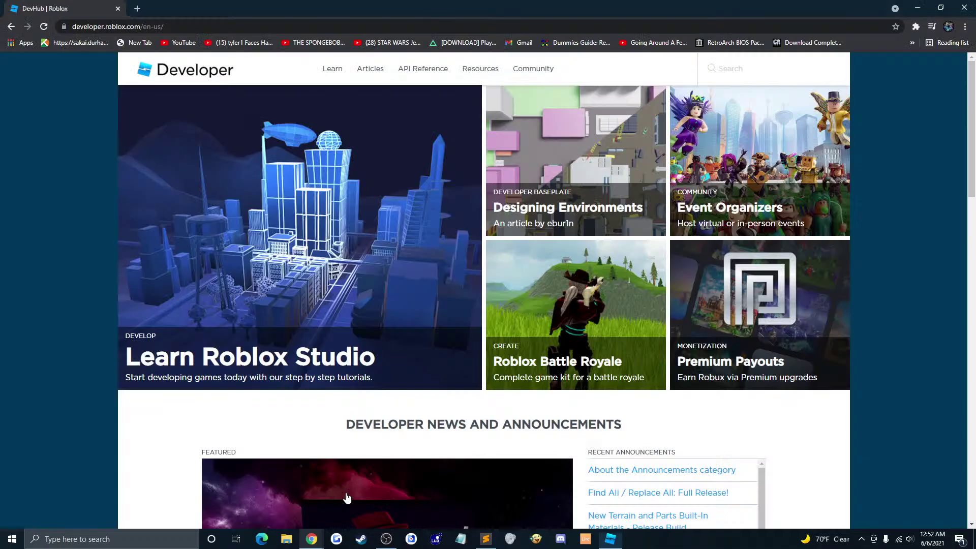
left_click(785, 67)
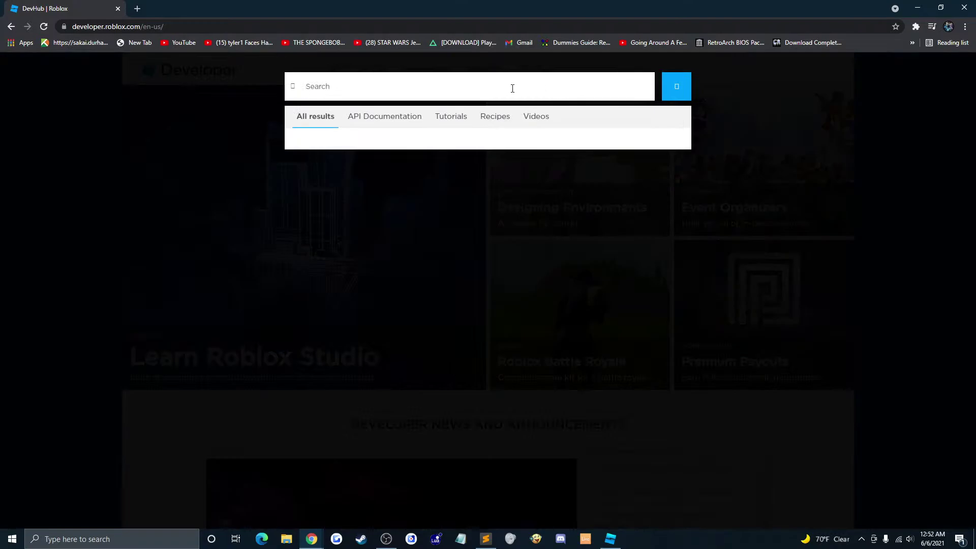
type("Proximity")
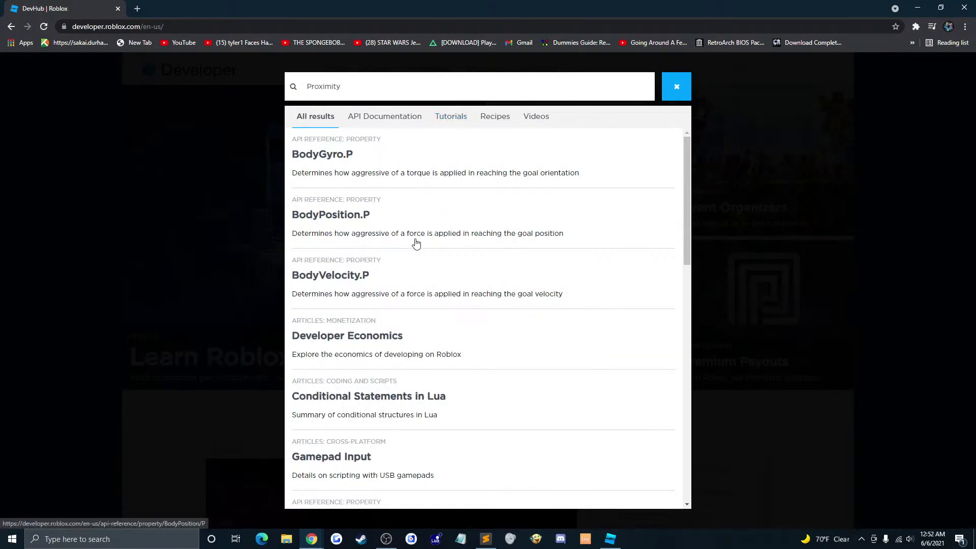
scroll(623, 287, "down", 2)
Step: Copy the ProximityPrompt object's name from Roblox Studio, search the Developer site in Chrome for it, and open the ProximityPrompt class reference
left_click(610, 539)
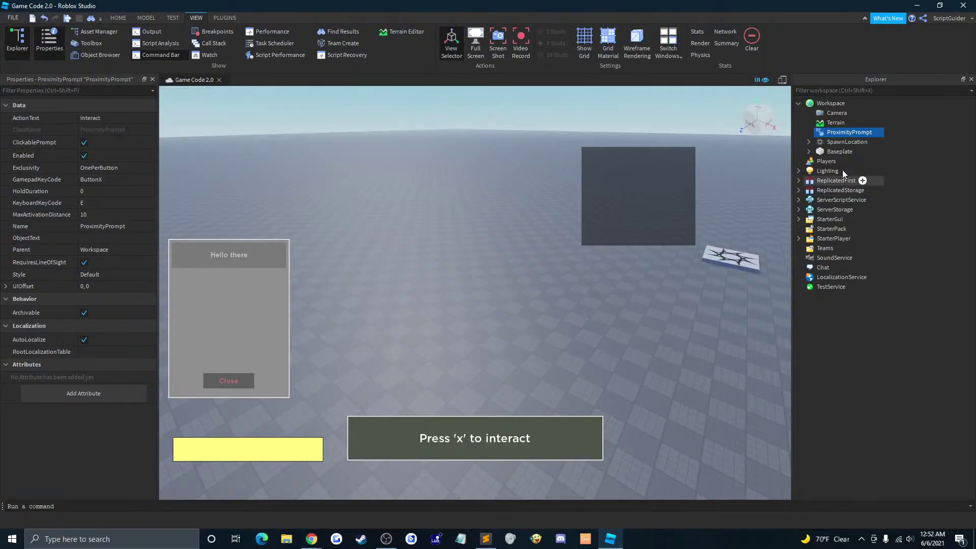
double_click(847, 132)
key("ctrl+c")
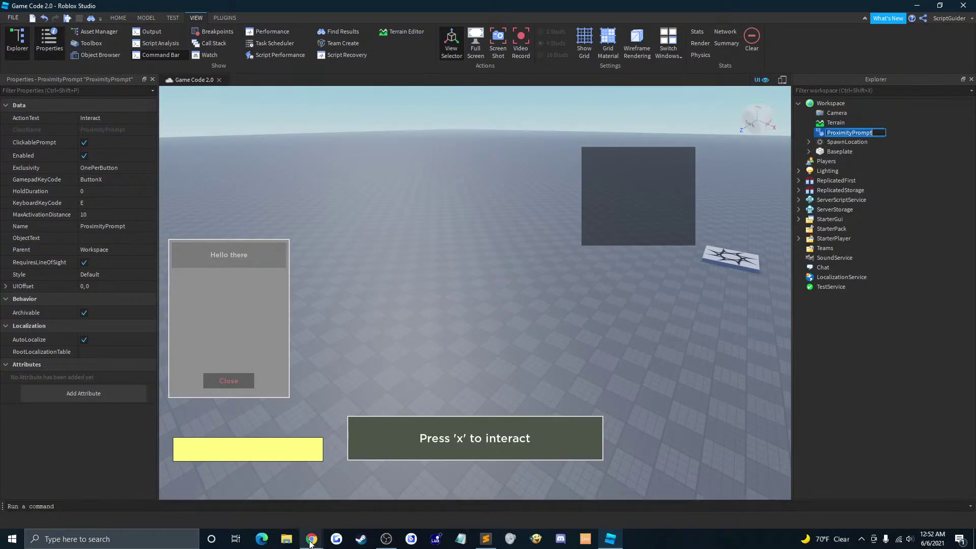
mouse_move(312, 539)
left_click(343, 503)
left_click(368, 83)
key("ctrl+a")
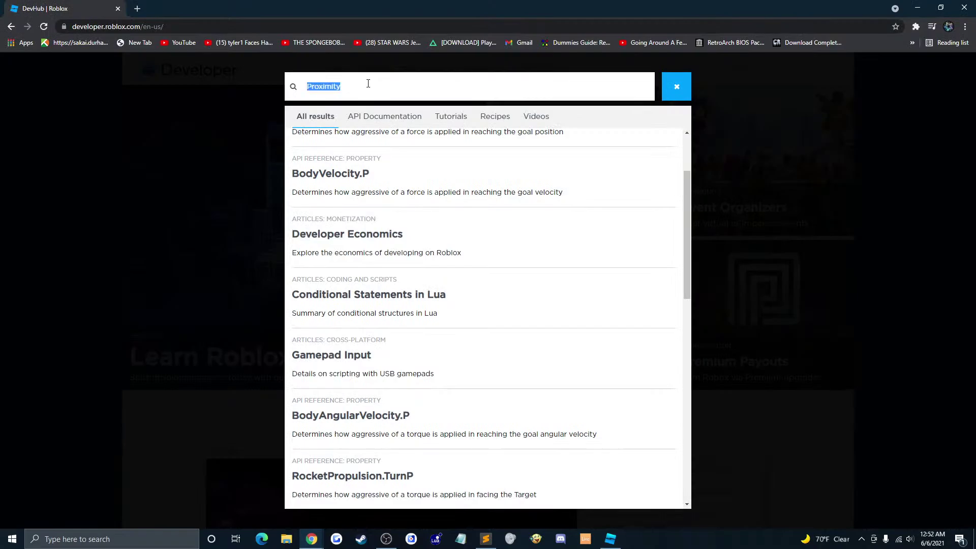
key("ctrl+v")
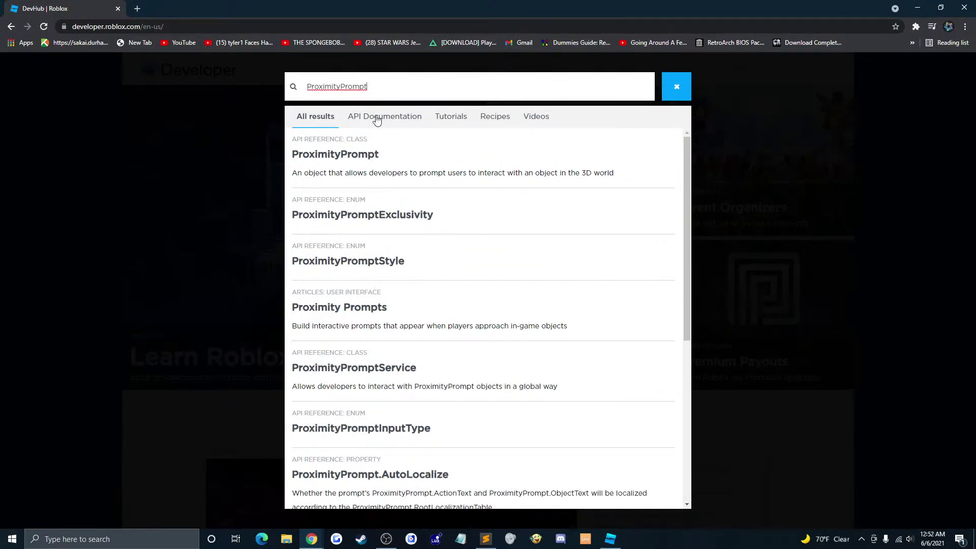
left_click(372, 158)
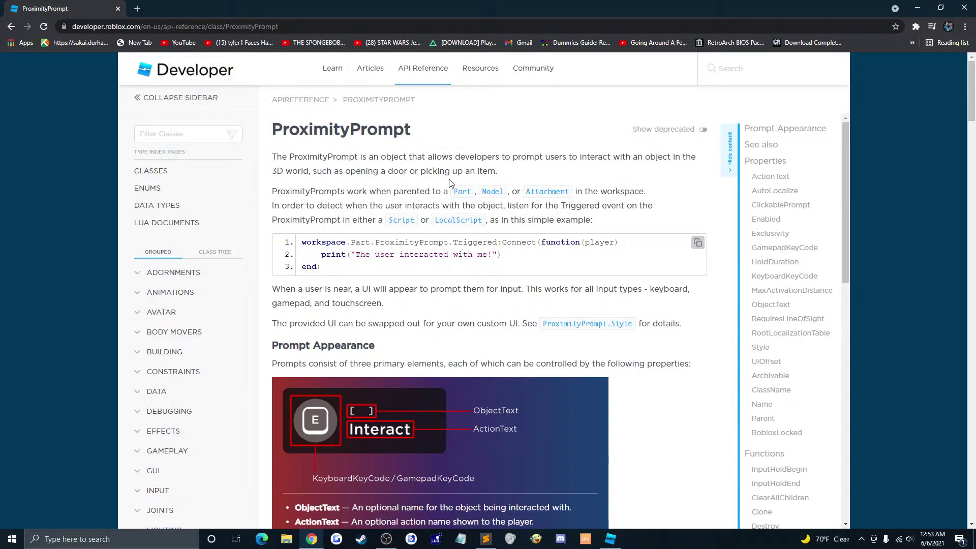
Step: Examine the ProximityPrompt reference page, including its usage example, prompt appearance diagram and property descriptions
scroll(446, 179, "down", 1)
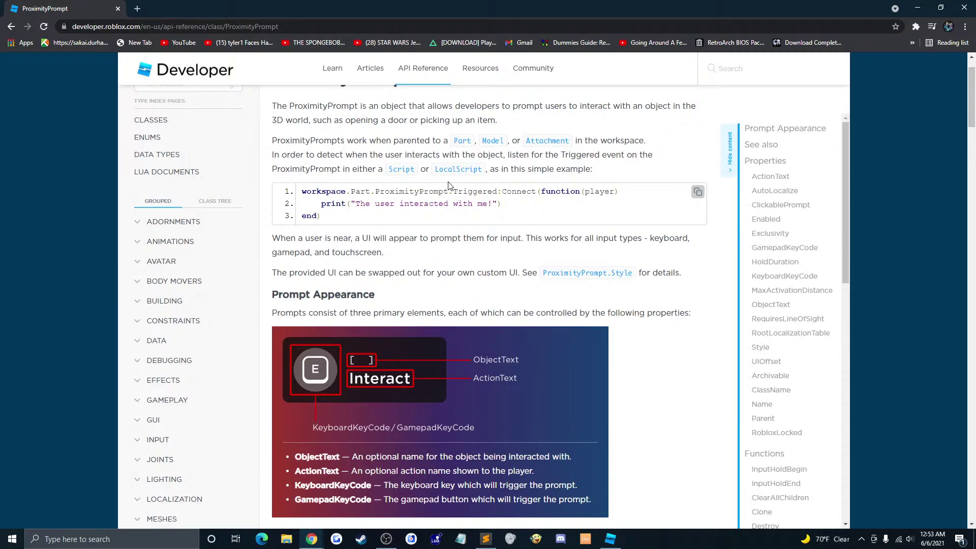
scroll(458, 190, "up", 1)
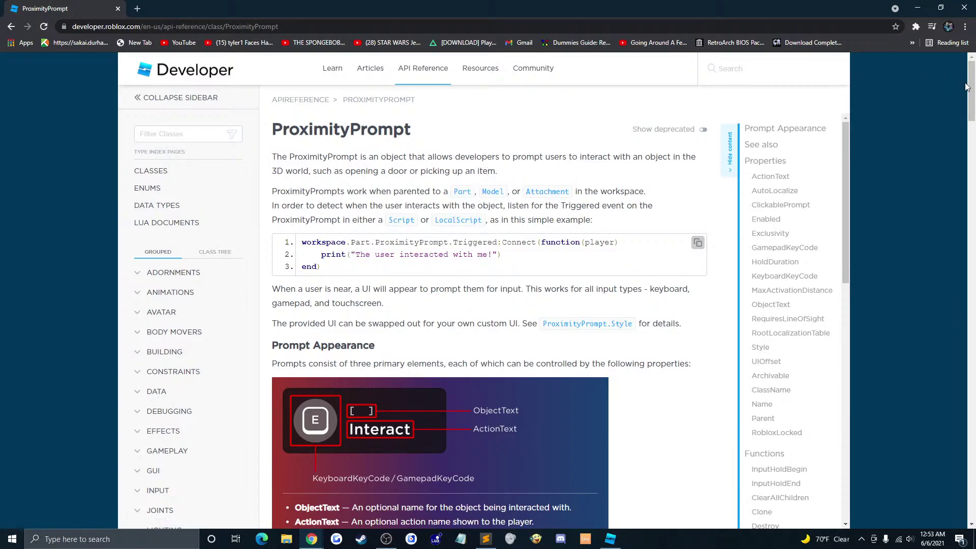
left_click_drag(969, 86, 972, 95)
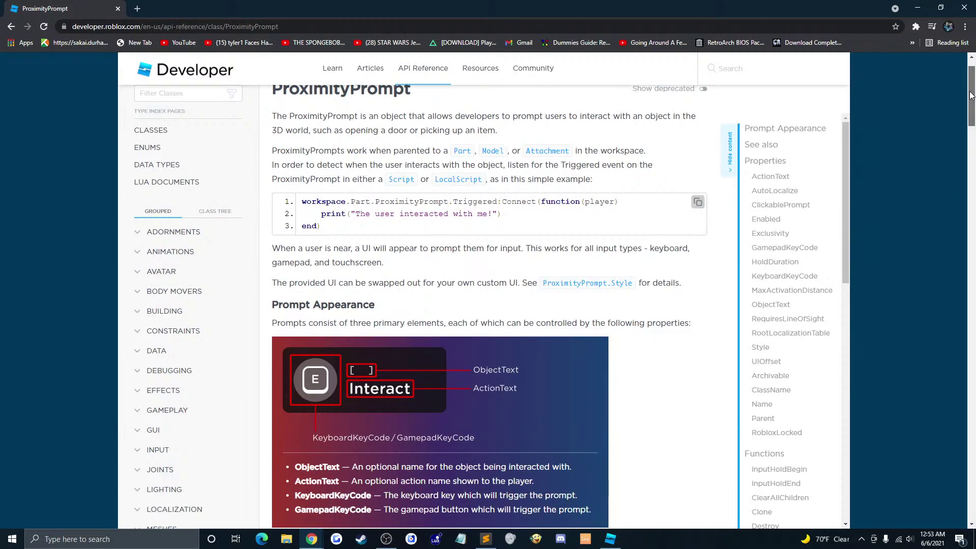
left_click_drag(971, 95, 970, 162)
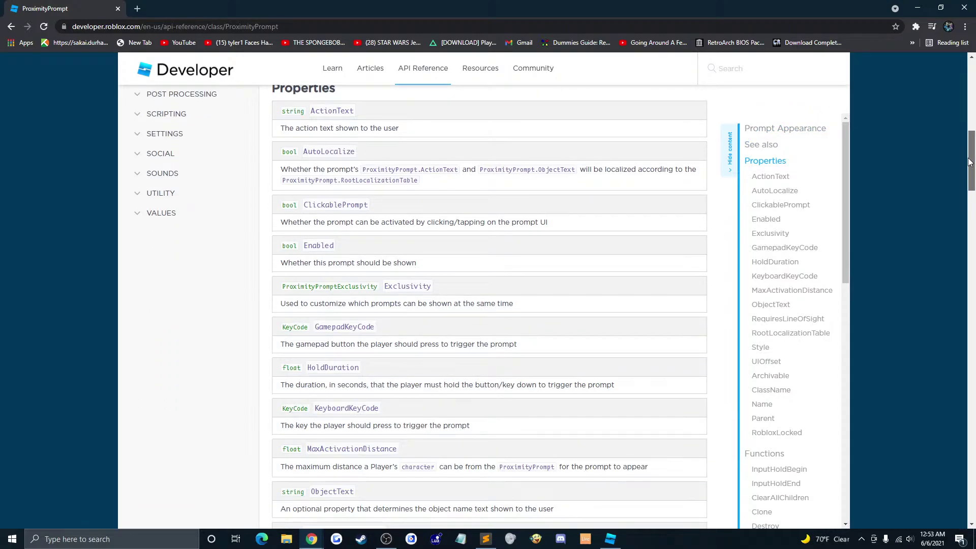
left_click_drag(970, 161, 969, 117)
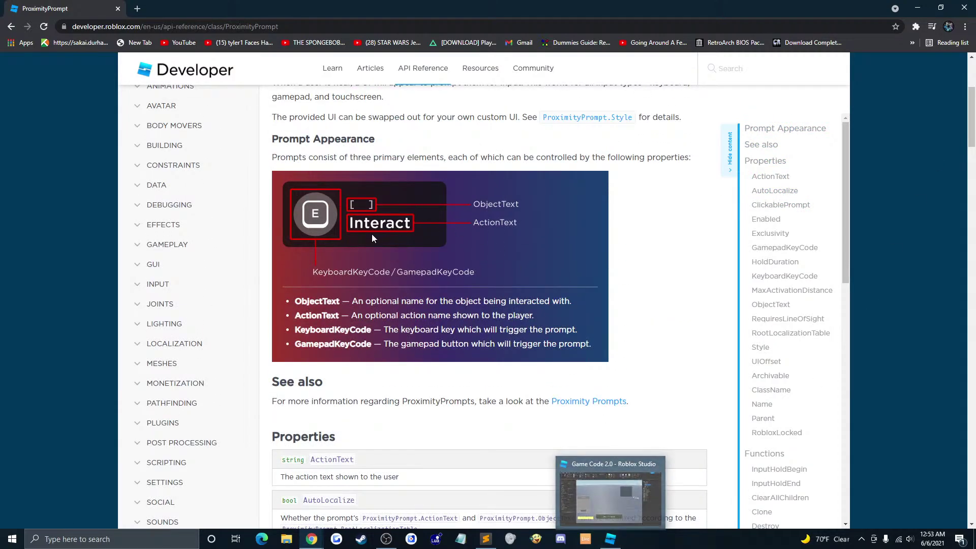
scroll(399, 226, "up", 3)
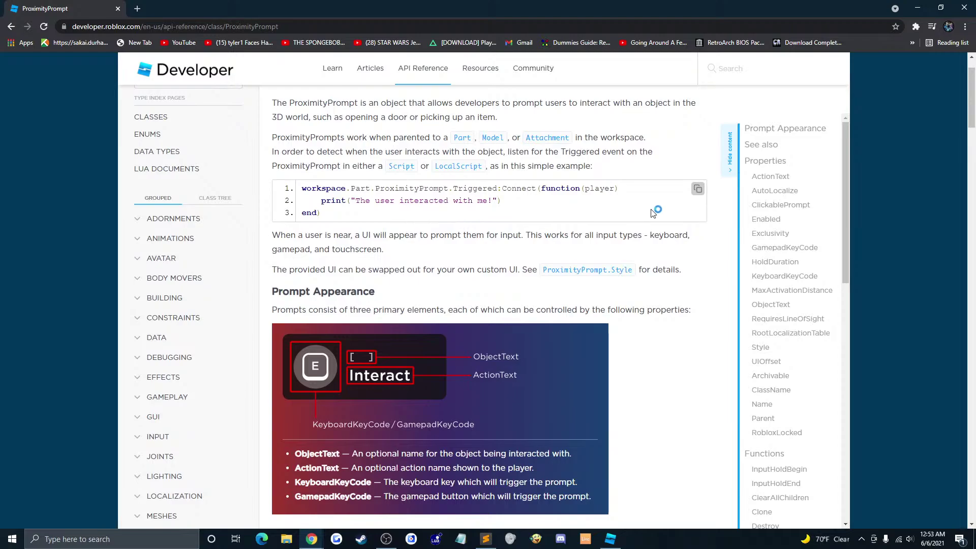
scroll(636, 219, "down", 6)
scroll(638, 227, "down", 15)
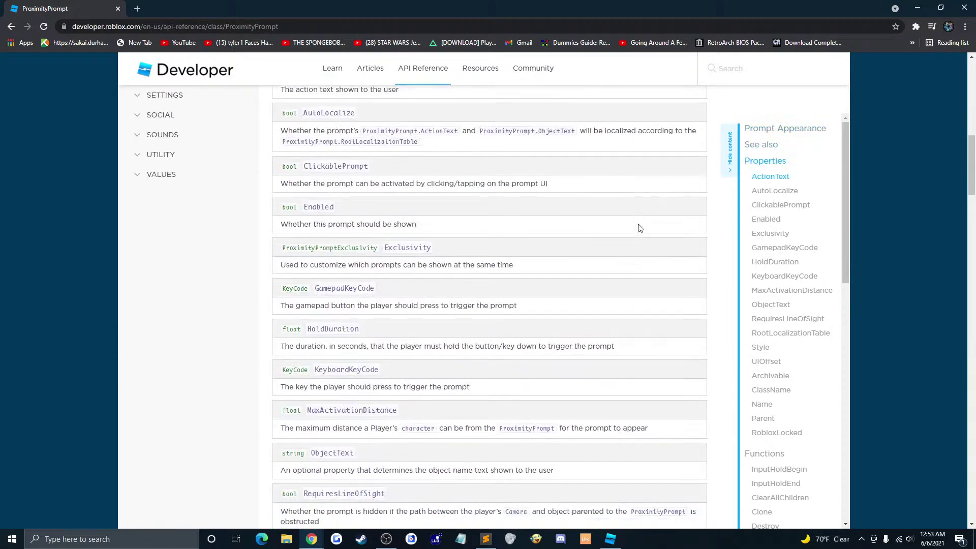
Step: Switch to Roblox Studio and try adding an ImageHandleAdornment directly under Workspace, removing it again
left_click(610, 539)
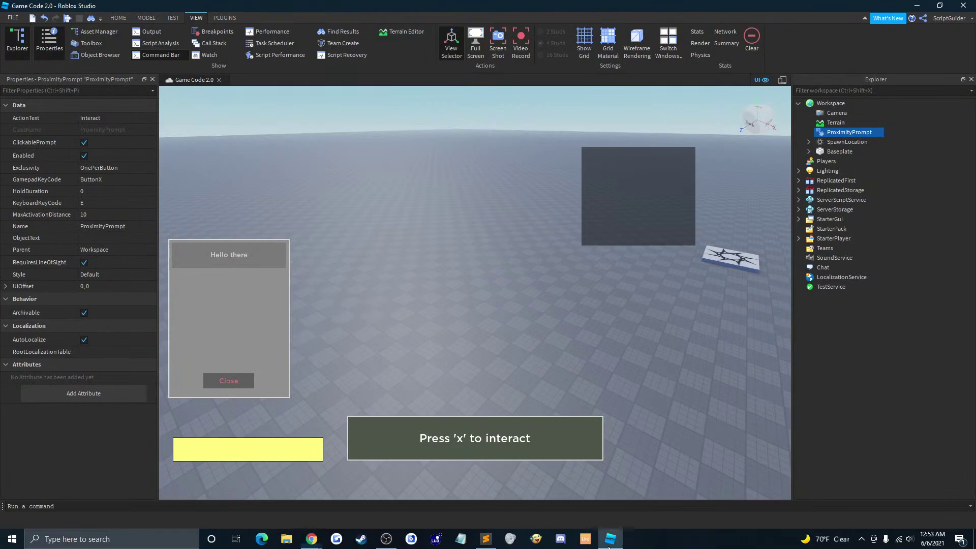
left_click(852, 104)
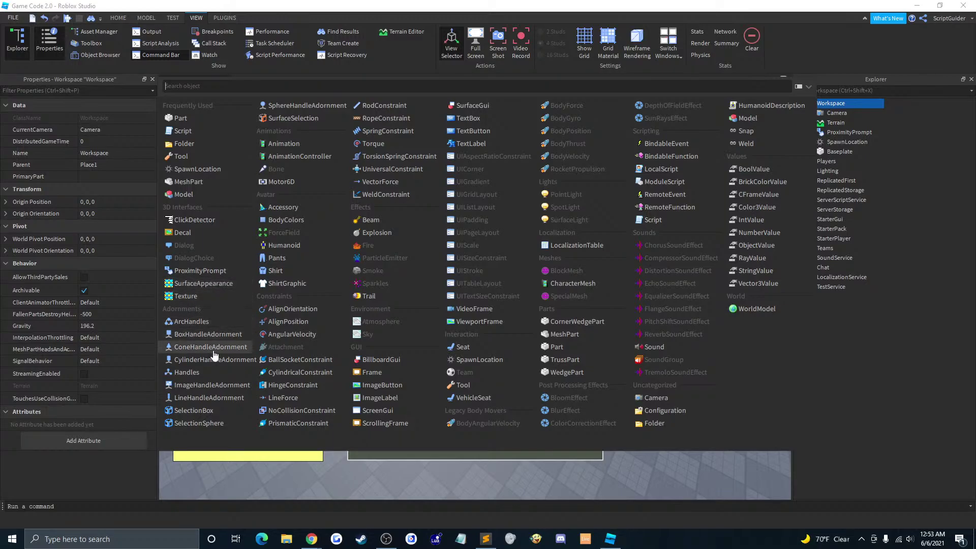
left_click(203, 388)
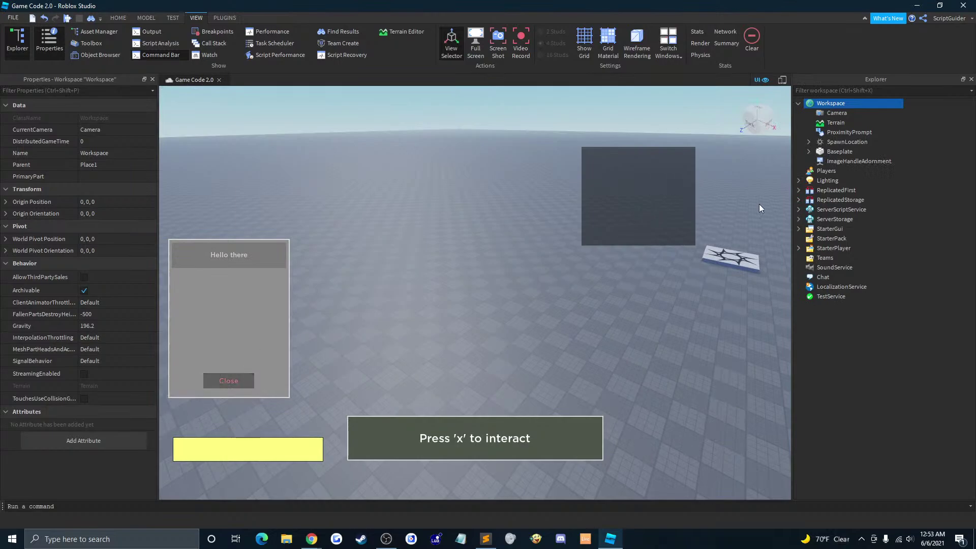
left_click(839, 161)
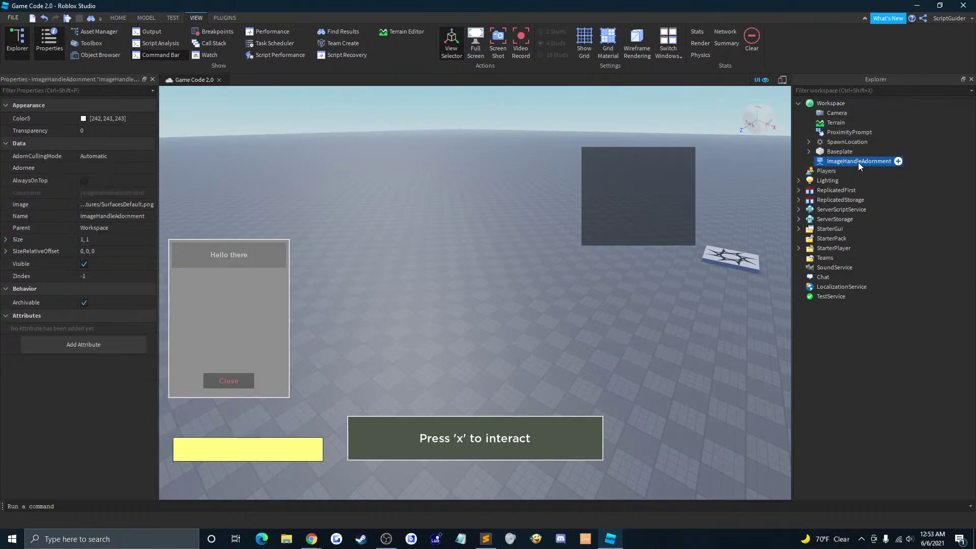
right_click(858, 163)
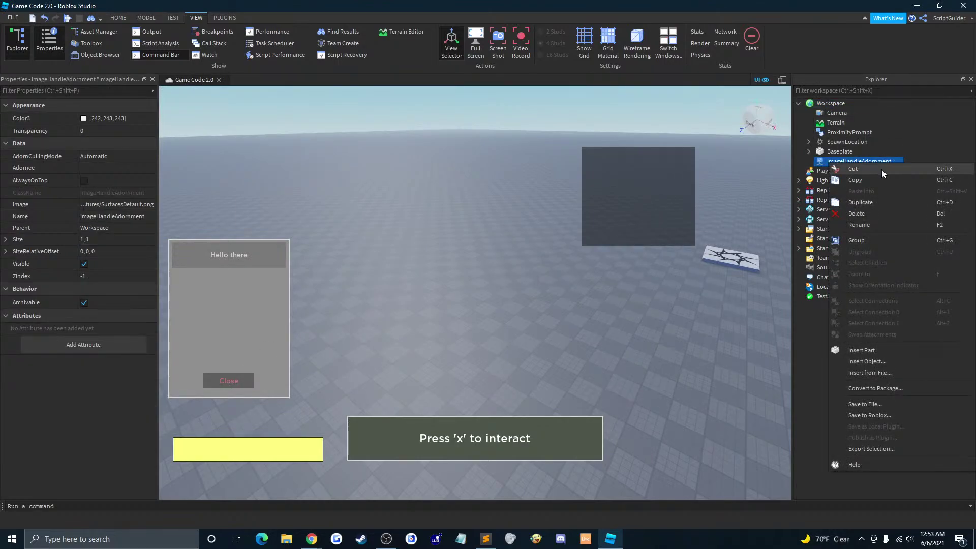
left_click(882, 169)
Step: Insert a block part on the baseplate and move it to about -39, 0.5, 55
left_click(163, 18)
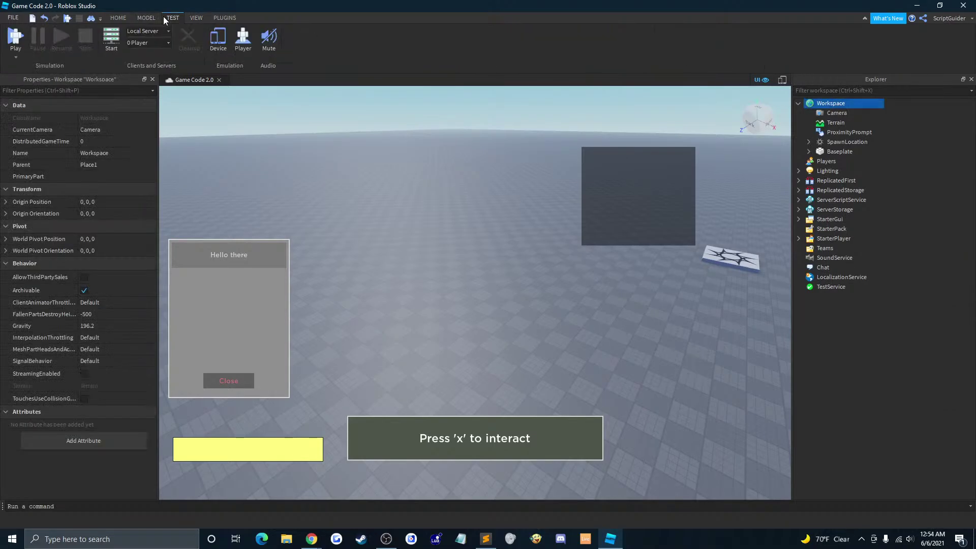
left_click(196, 17)
left_click(172, 17)
left_click(144, 16)
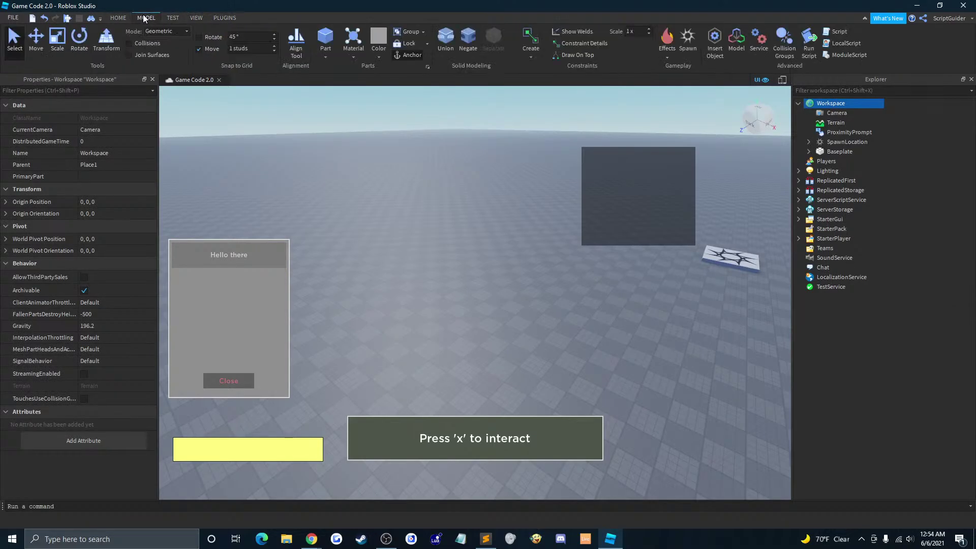
left_click(326, 38)
right_click_drag(492, 194, 468, 307)
scroll(522, 241, "up", 3)
left_click_drag(416, 333, 493, 334)
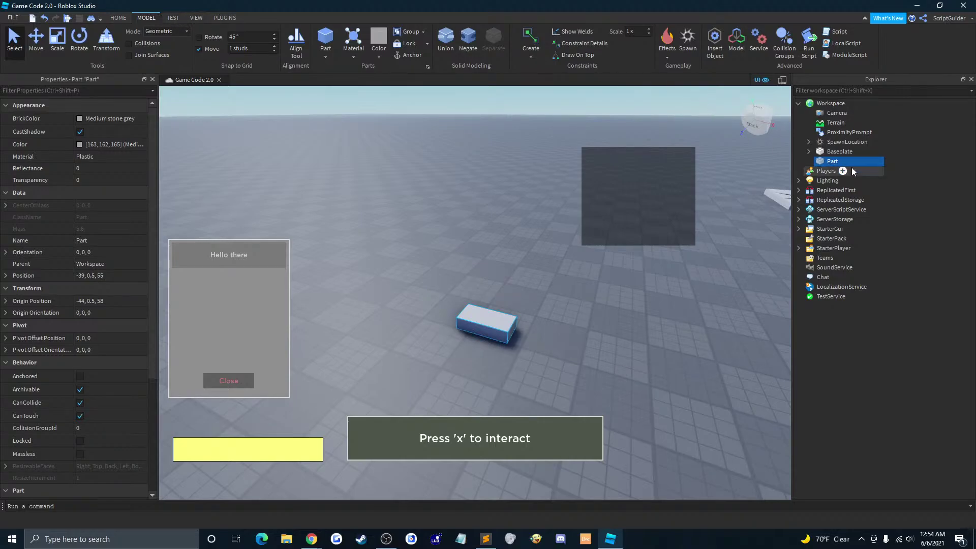
Step: Add an ImageHandleAdornment inside the part, using the asdfsd image and the part as its Adornee
left_click(845, 161)
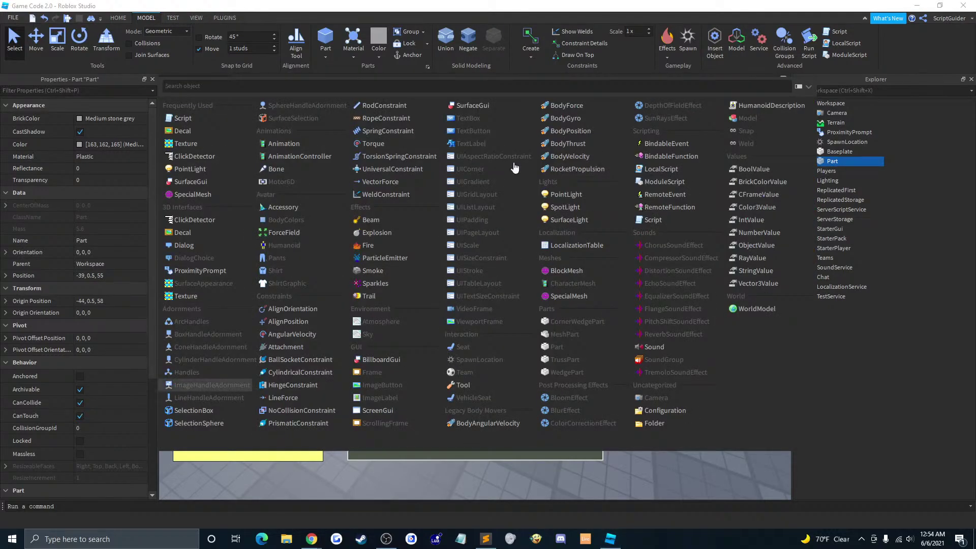
left_click(211, 385)
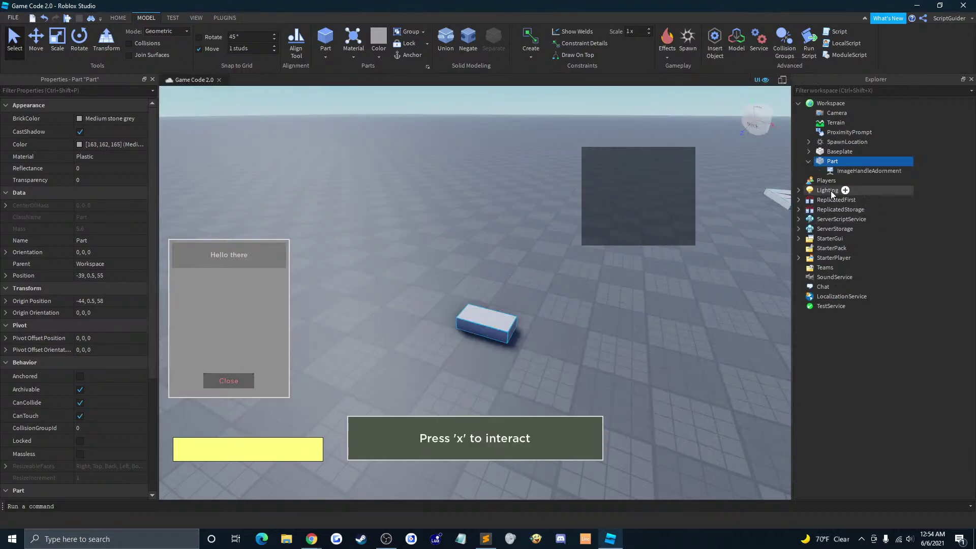
left_click(835, 170)
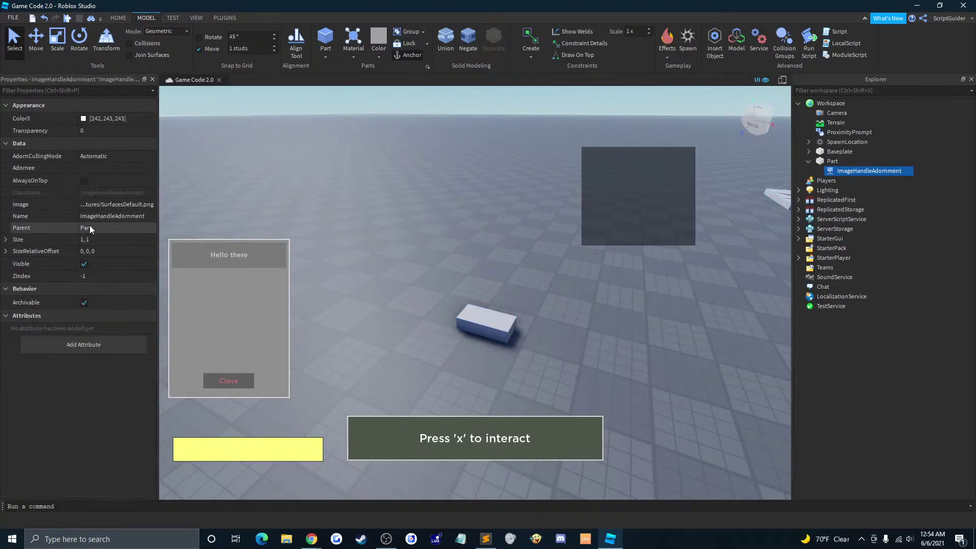
left_click(102, 206)
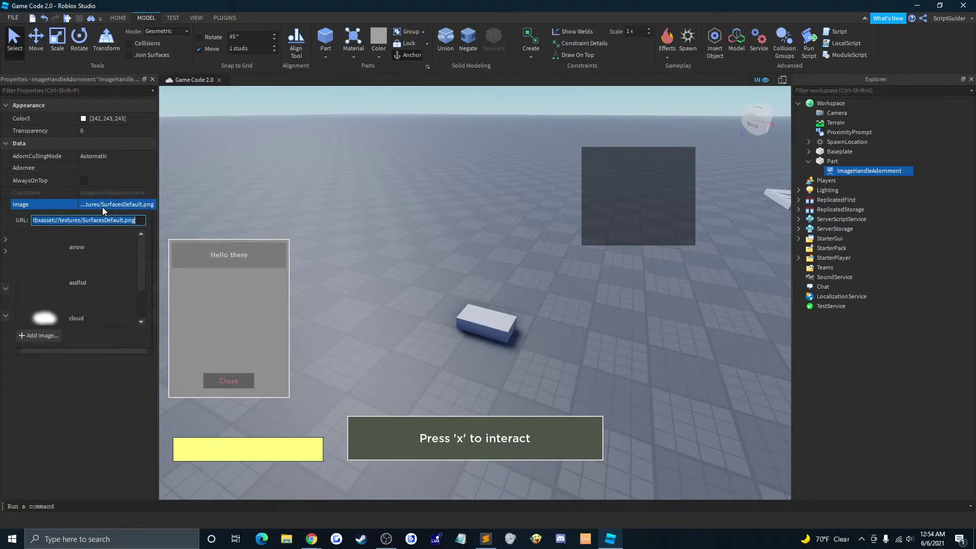
left_click(65, 285)
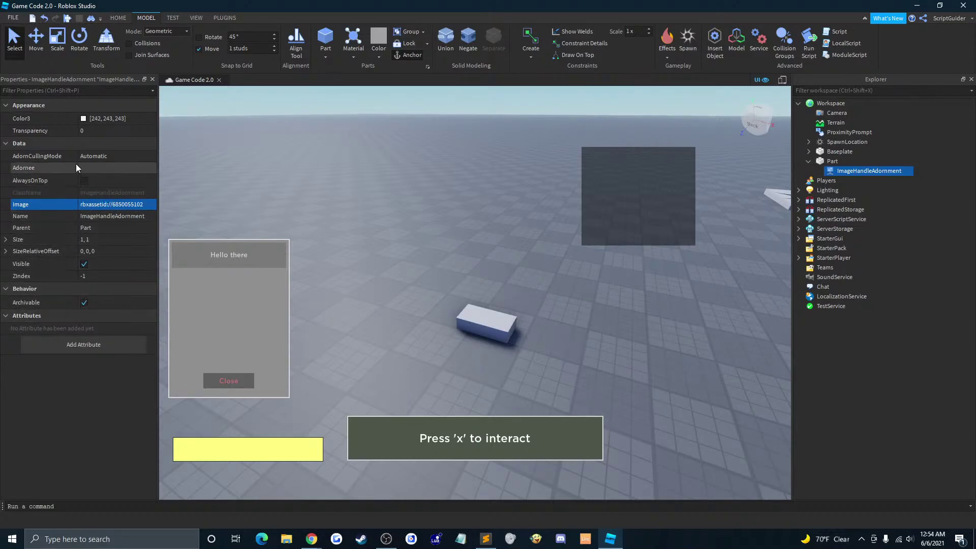
left_click(89, 166)
left_click(503, 324)
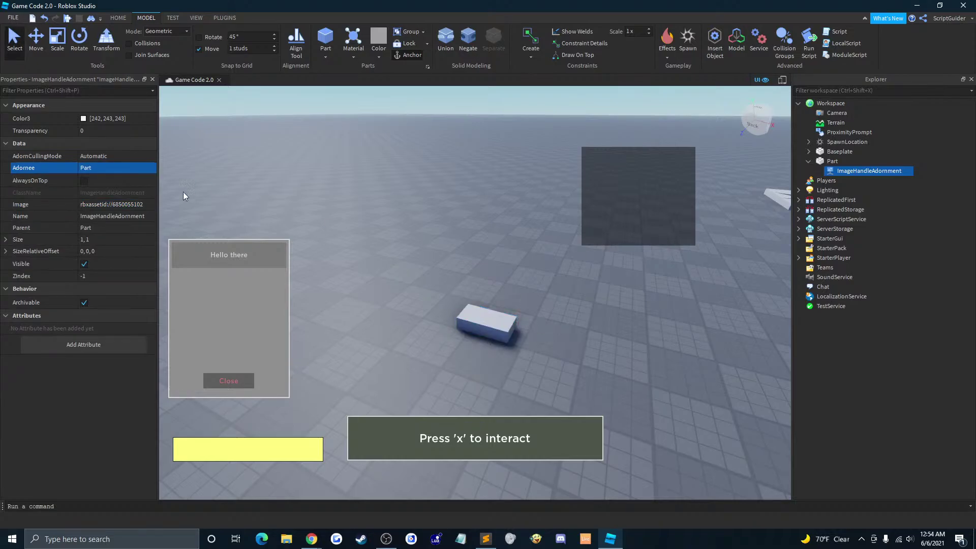
Step: Move the part across the baseplate to about -35, 0.5, 57
right_click_drag(481, 240, 400, 258)
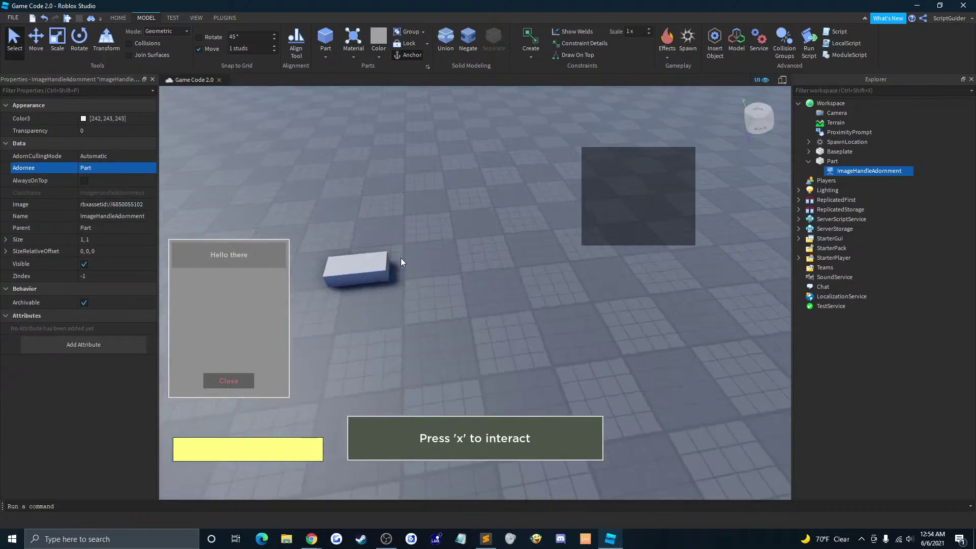
left_click(402, 259)
left_click_drag(415, 273, 399, 263)
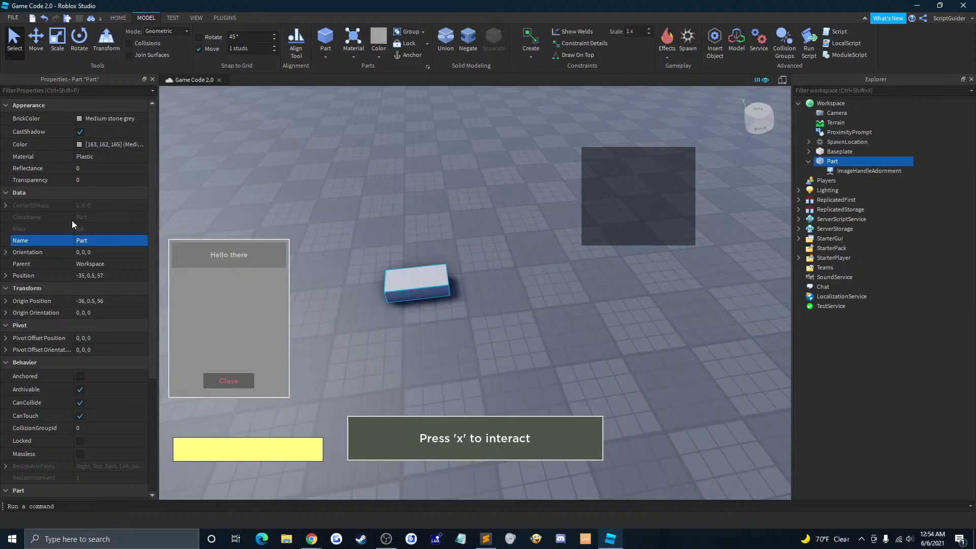
Step: Turn on AlwaysOnTop for the part's ImageHandleAdornment
left_click(870, 171)
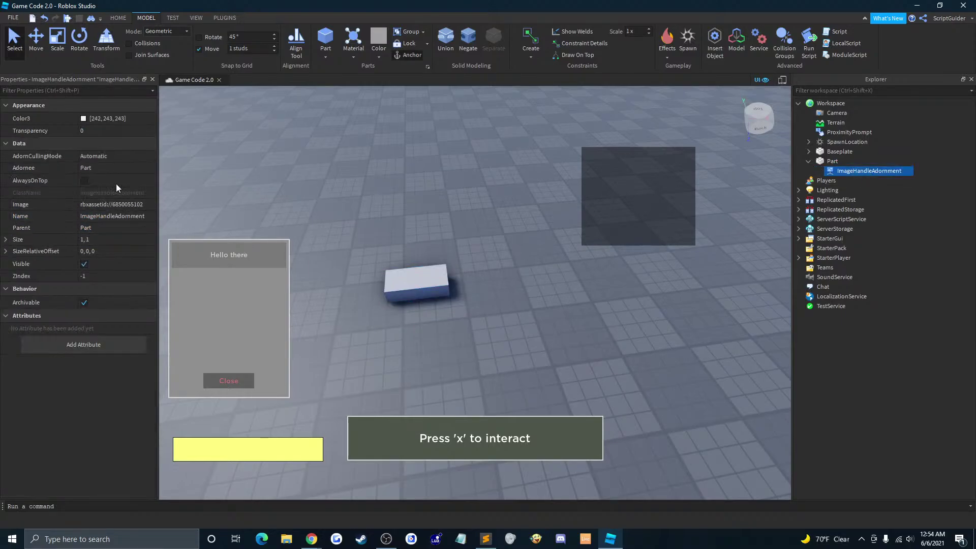
left_click(84, 182)
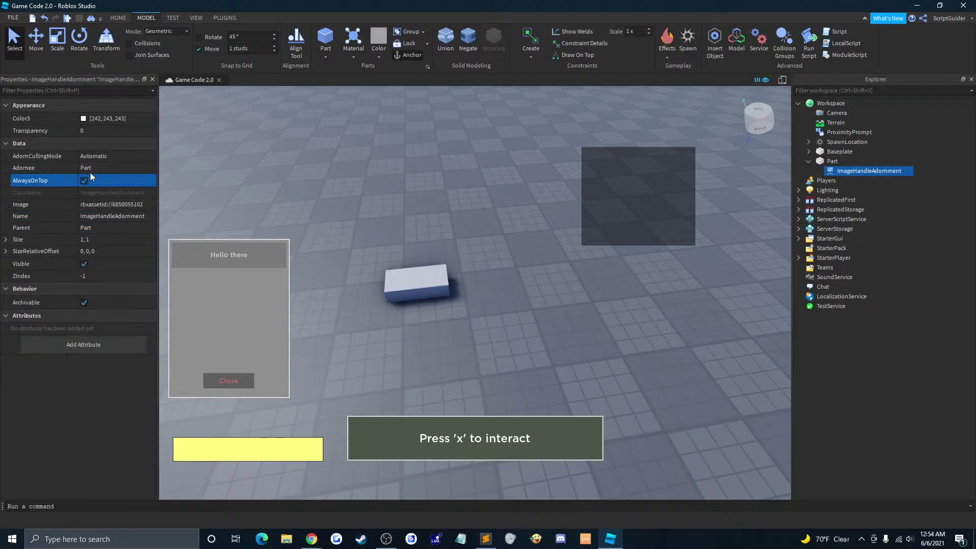
left_click(111, 157)
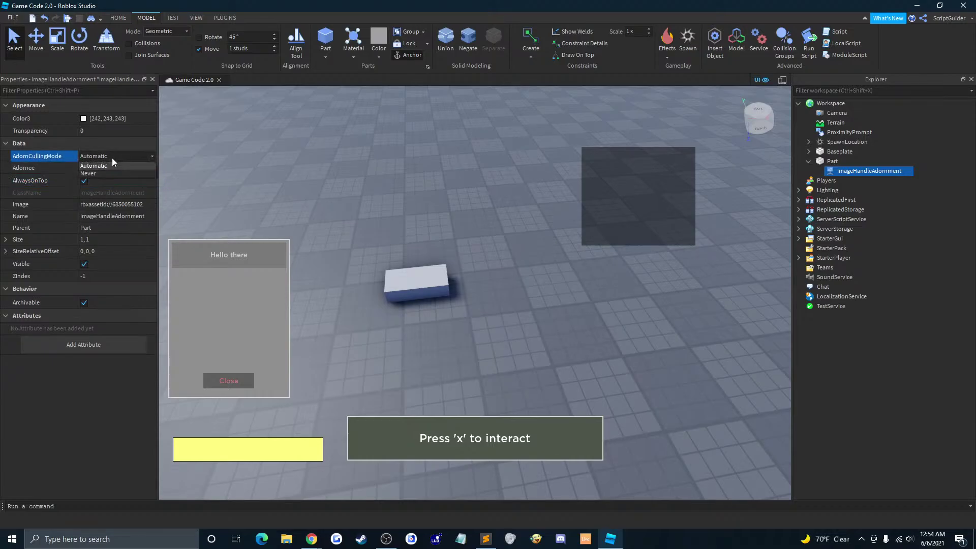
left_click(99, 251)
left_click(50, 237)
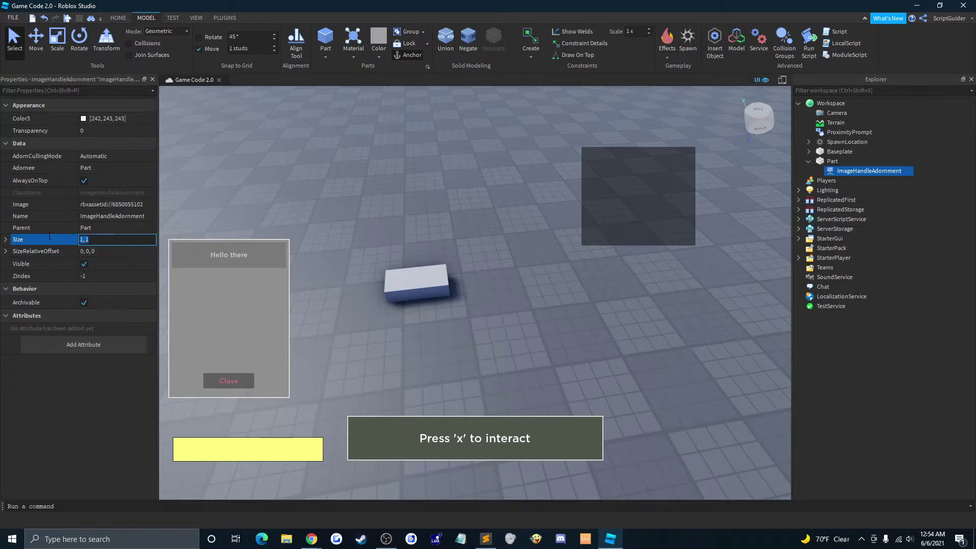
Step: Set the image adornment's SizeRelativeOffset to 0, 5, 0 and look at the image above the part up close
left_click(96, 254)
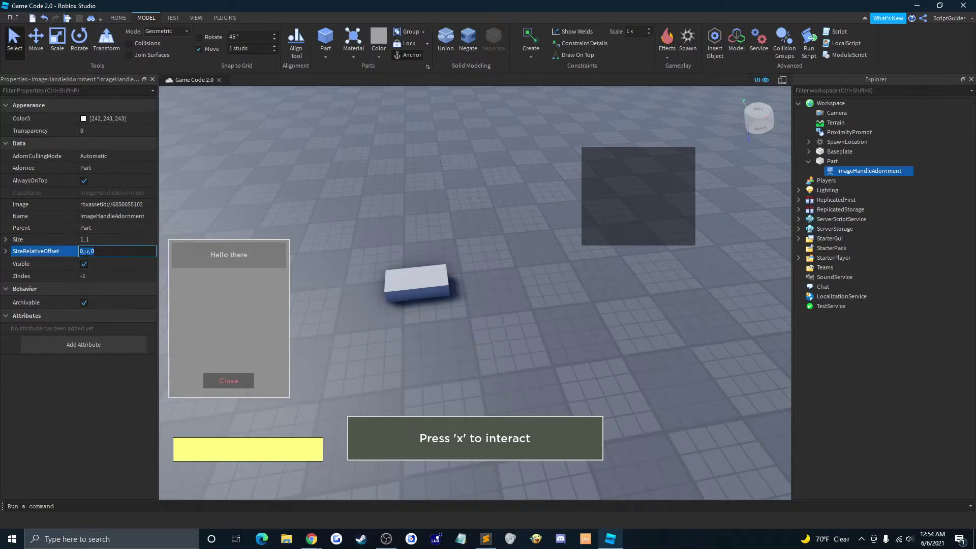
type("5")
key("Return")
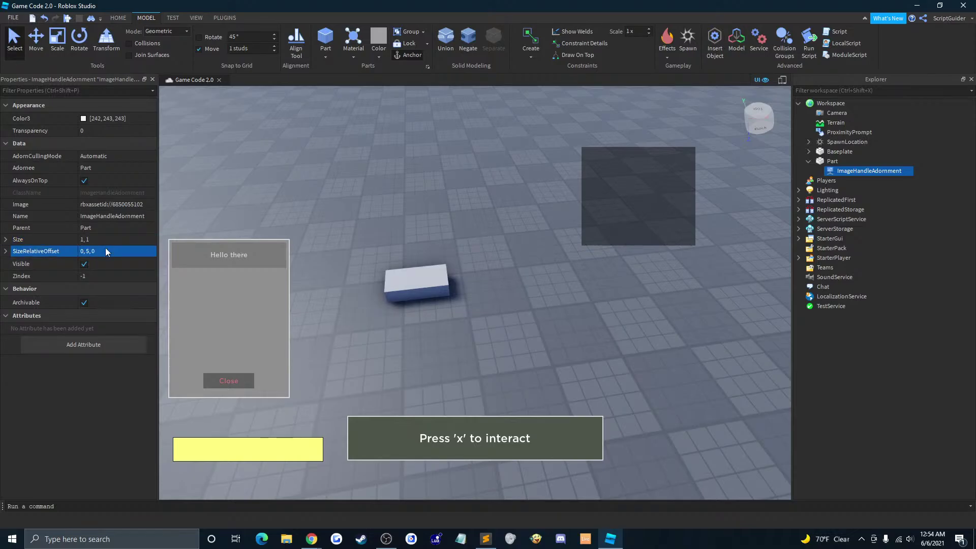
key("f")
right_click_drag(448, 292, 486, 276)
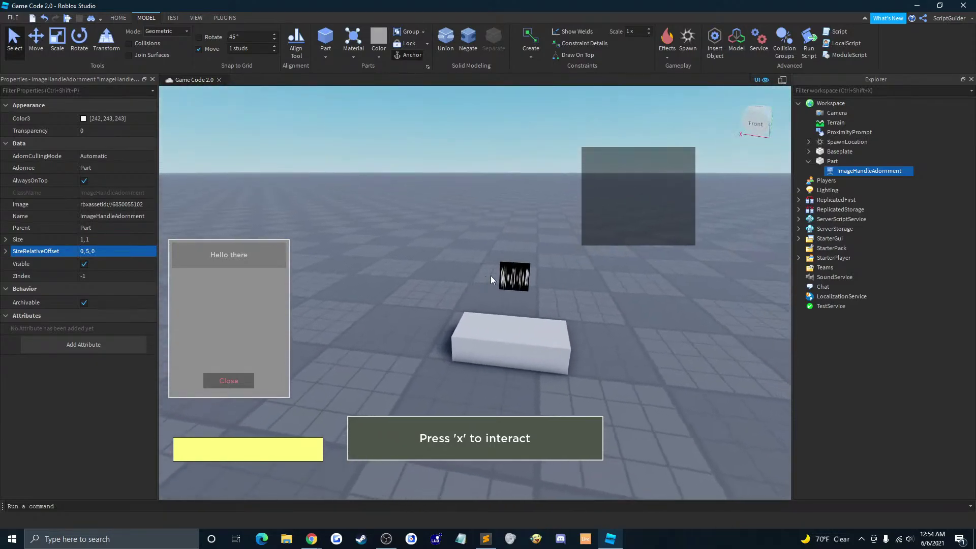
key("w")
right_click_drag(570, 309, 569, 309)
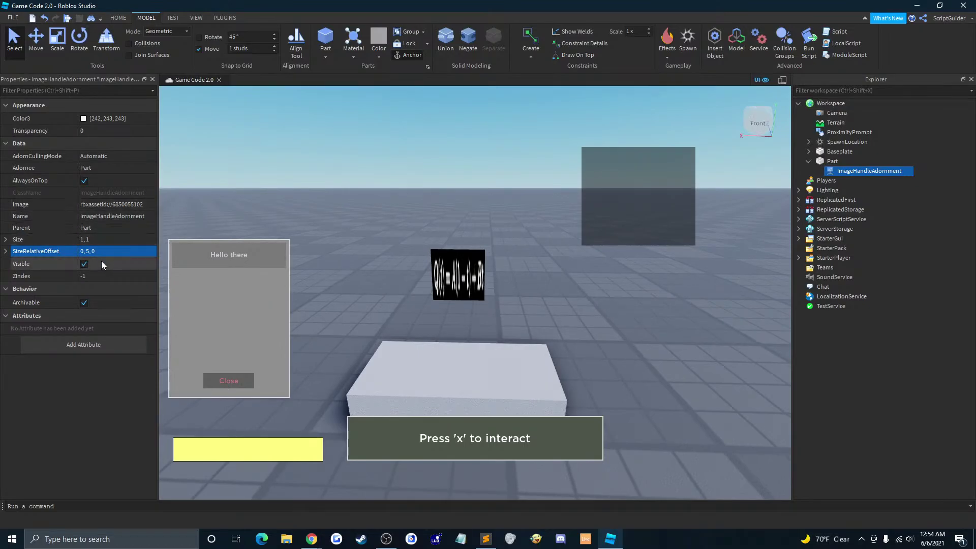
Step: Try X values of 5 and 1 in the image adornment's SizeRelativeOffset, and restore it to 0, 5, 0
left_click(92, 251)
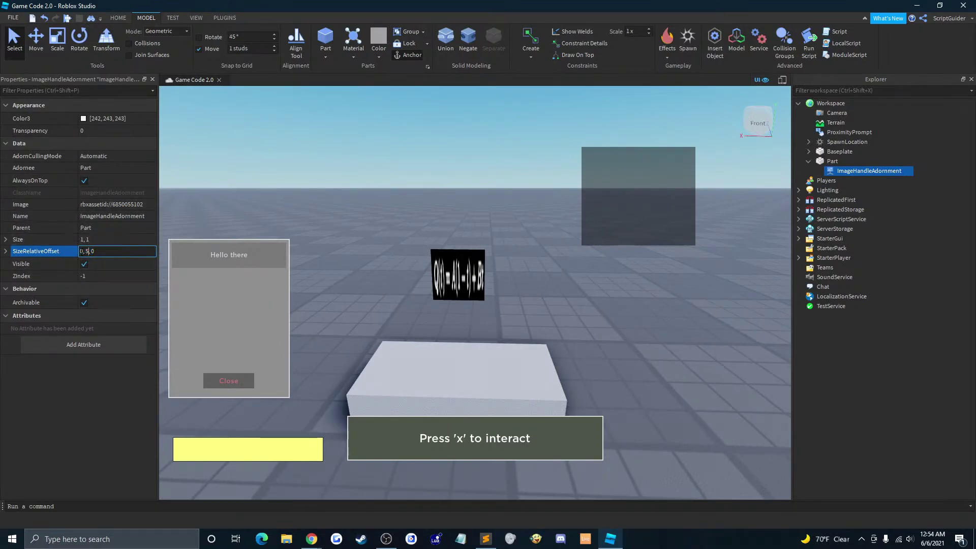
type("5")
key("Return")
left_click(99, 250)
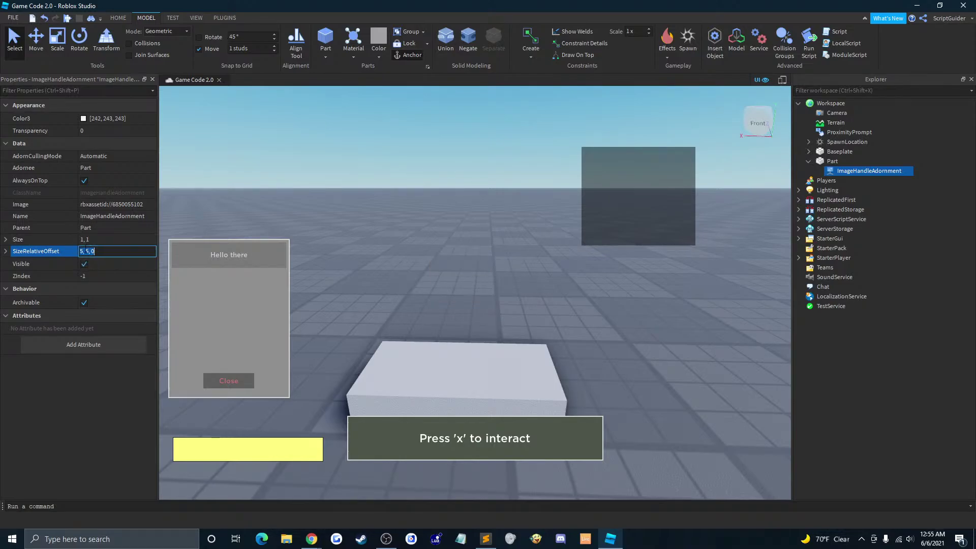
type("1")
key("Return")
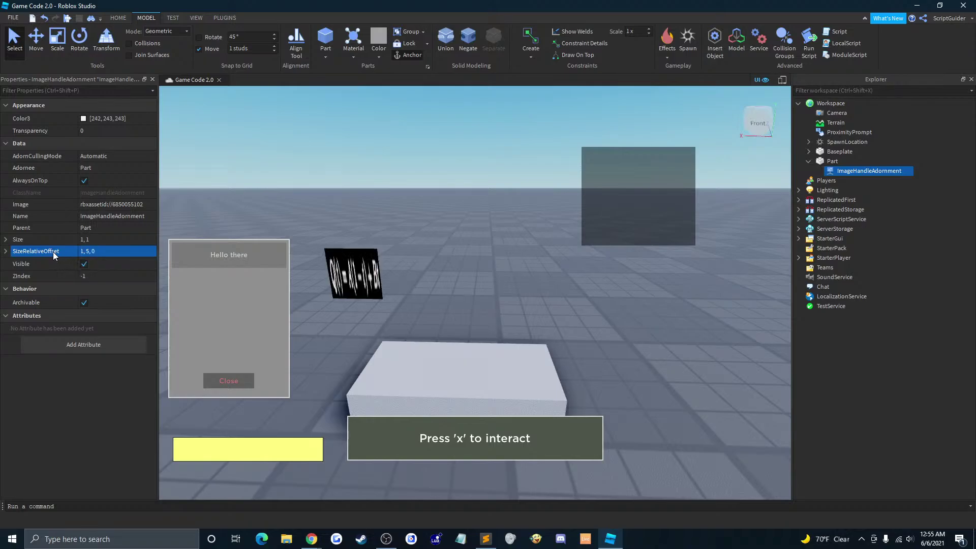
left_click(88, 252)
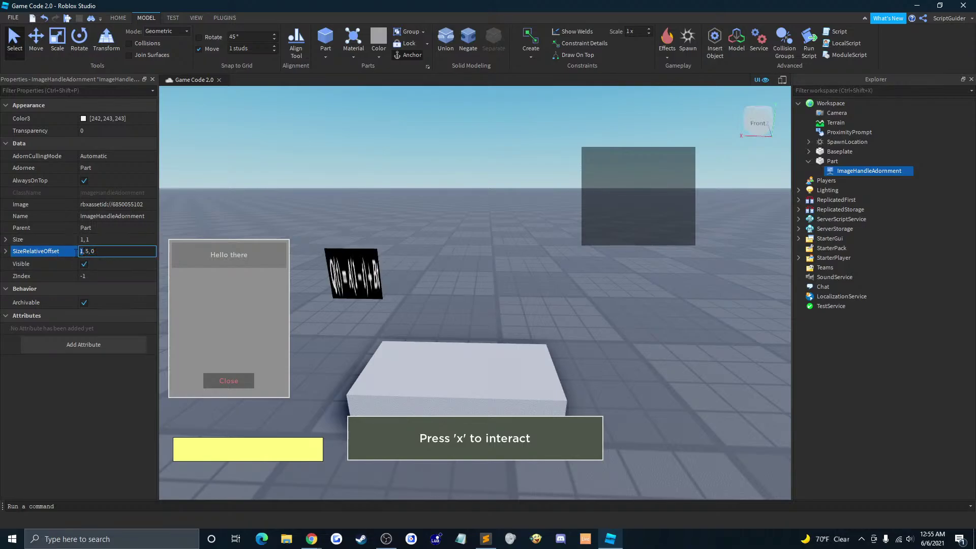
type("0")
key("Return")
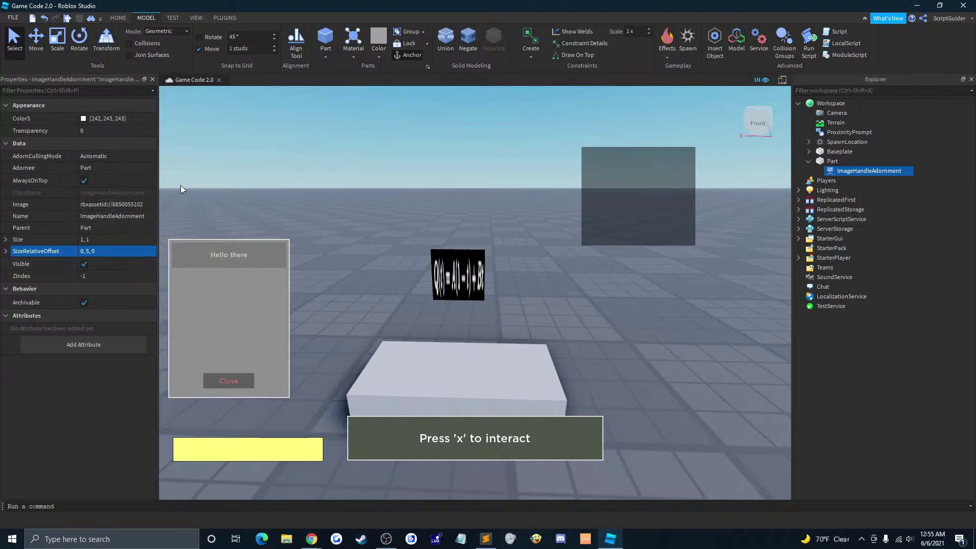
Step: Add a LineHandleAdornment inside the part, with the part as its Adornee and AlwaysOnTop enabled
right_click_drag(332, 265, 413, 284)
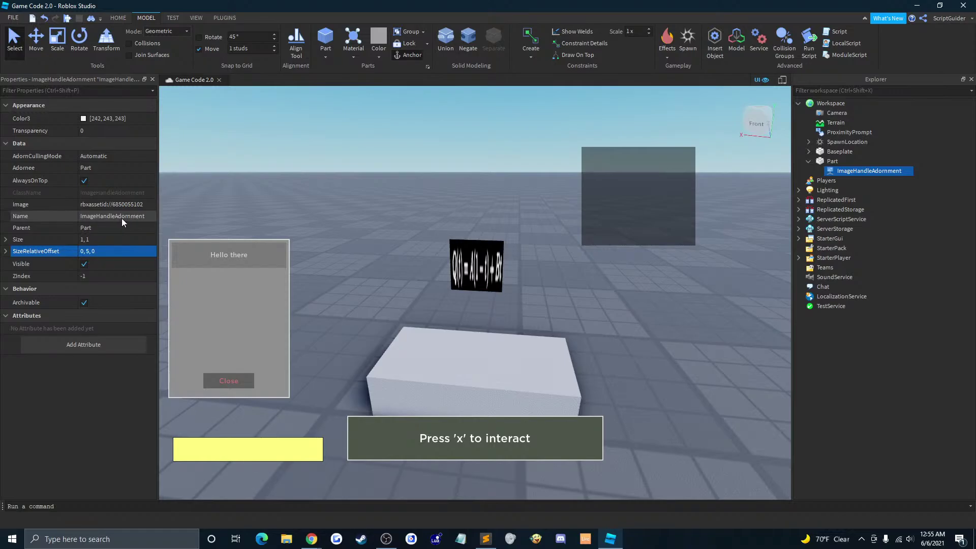
right_click_drag(397, 248, 398, 248)
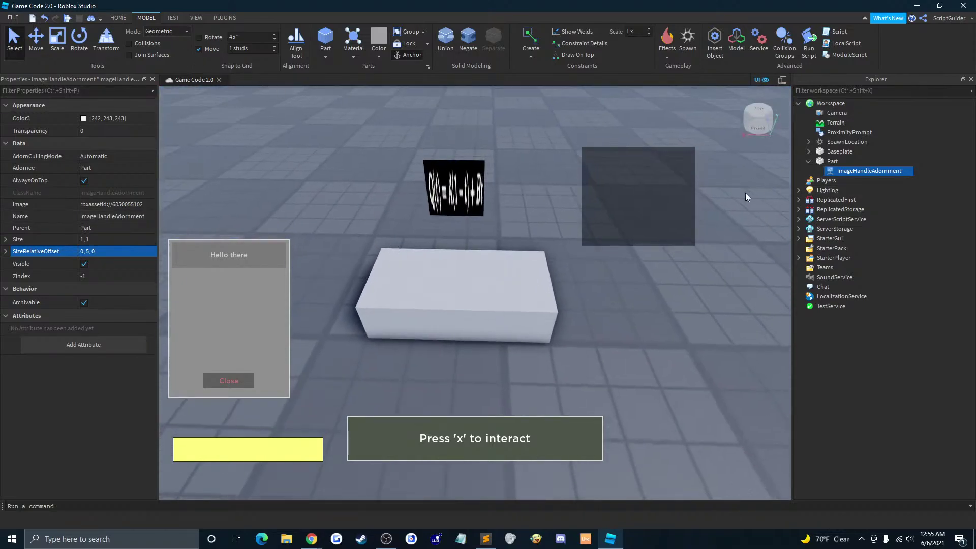
left_click(845, 162)
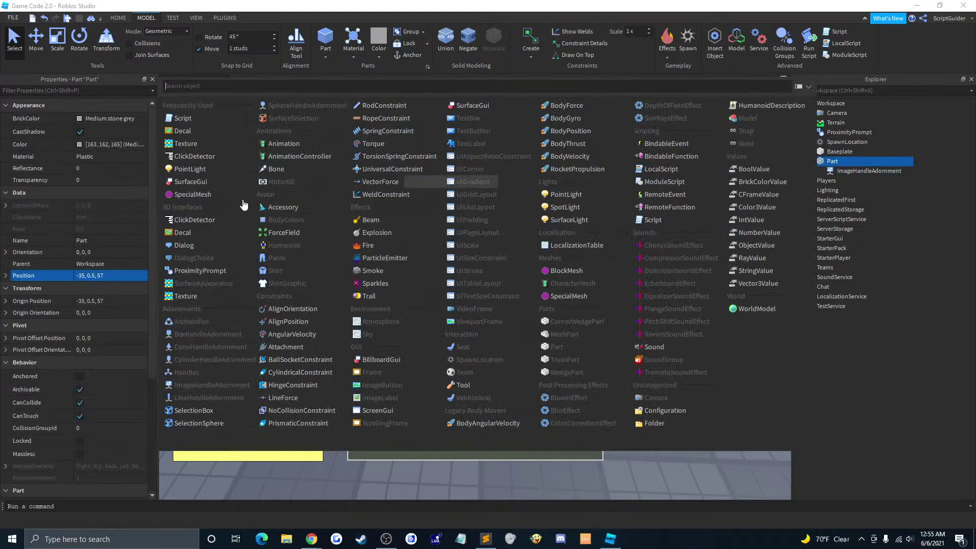
left_click(190, 399)
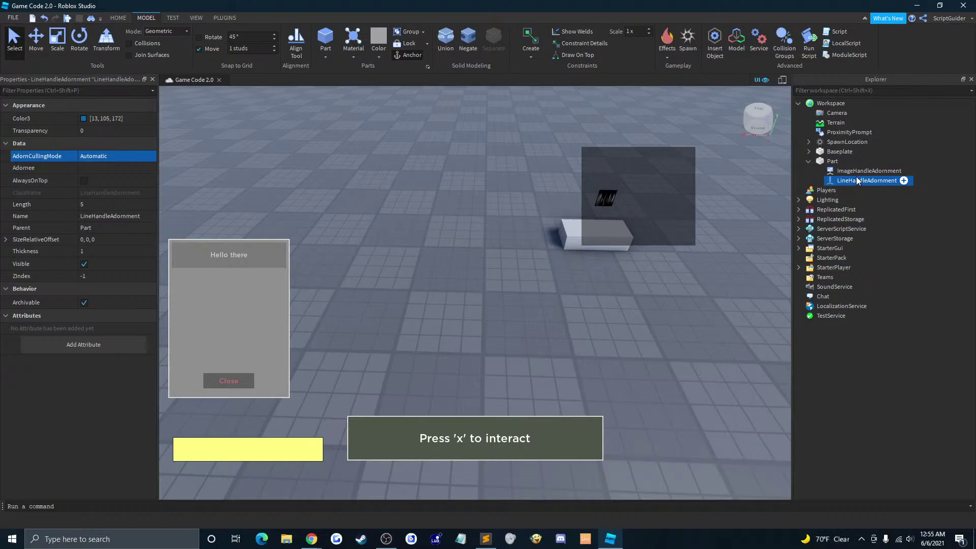
right_click_drag(583, 245, 538, 206)
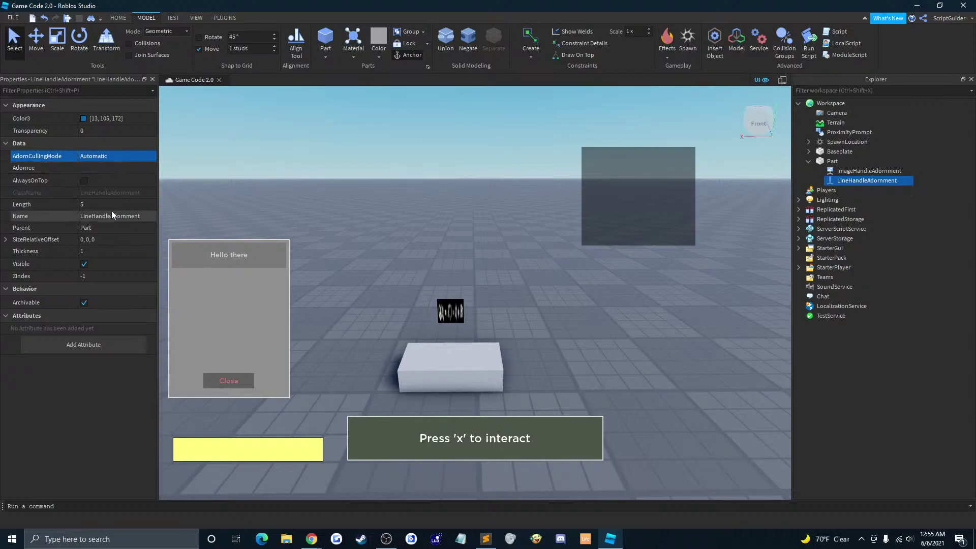
left_click(85, 168)
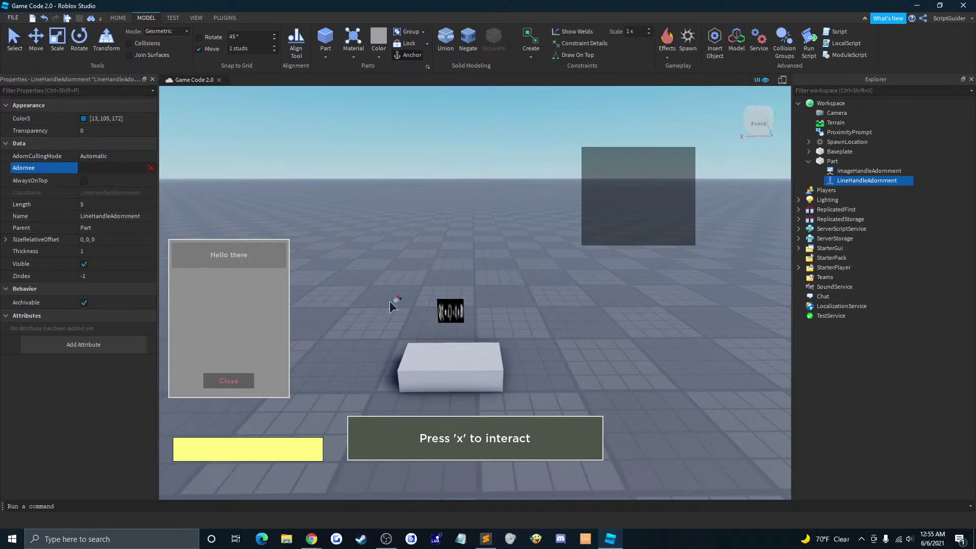
left_click(429, 350)
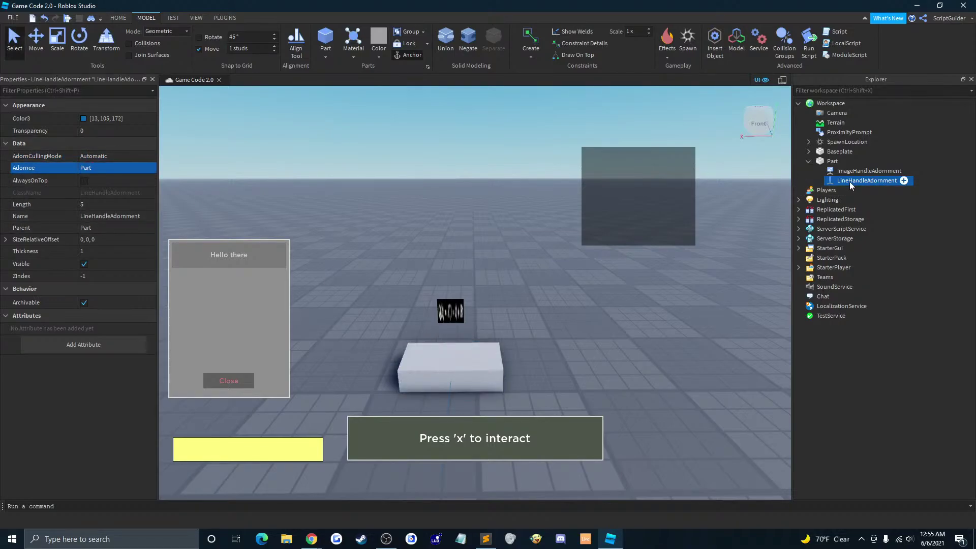
left_click(83, 180)
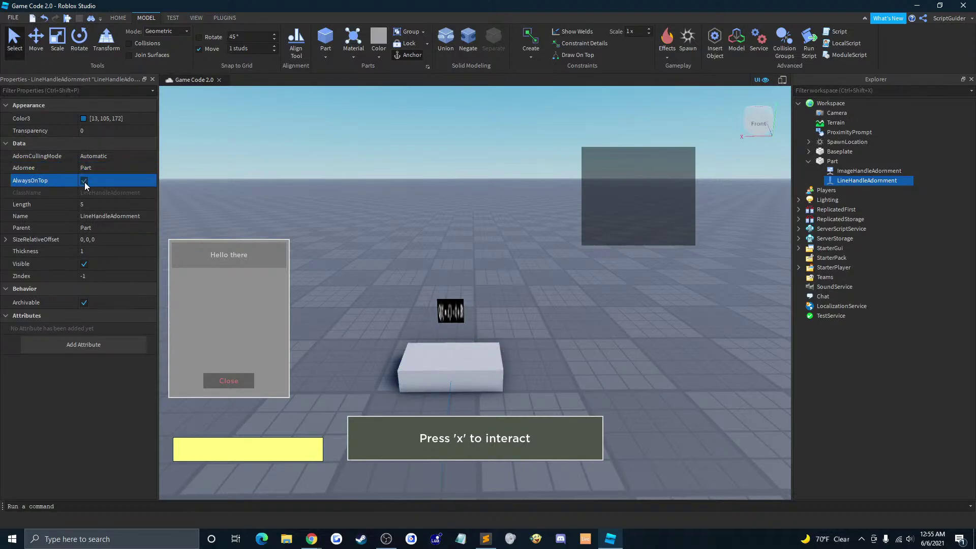
Step: Clear the Parent property of the line adornment to remove it from the part
left_click(85, 239)
left_click(93, 228)
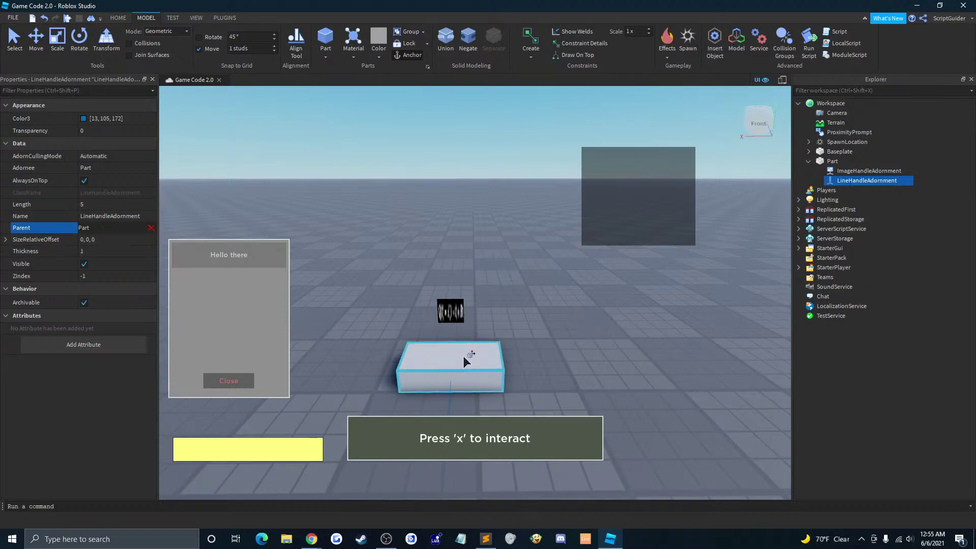
left_click(152, 227)
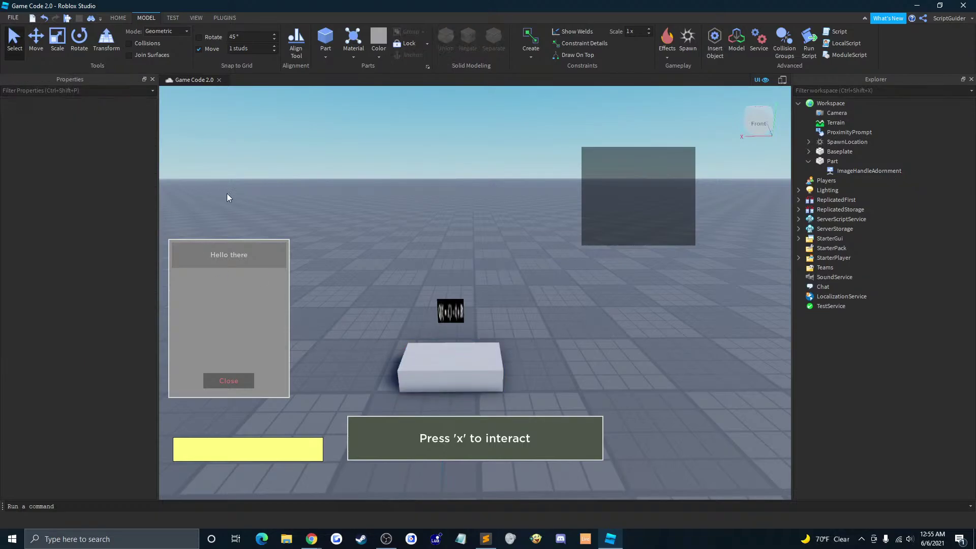
Step: Add a new LineHandleAdornment to the part, assign the part as its Adornee and turn on AlwaysOnTop
left_click(448, 356)
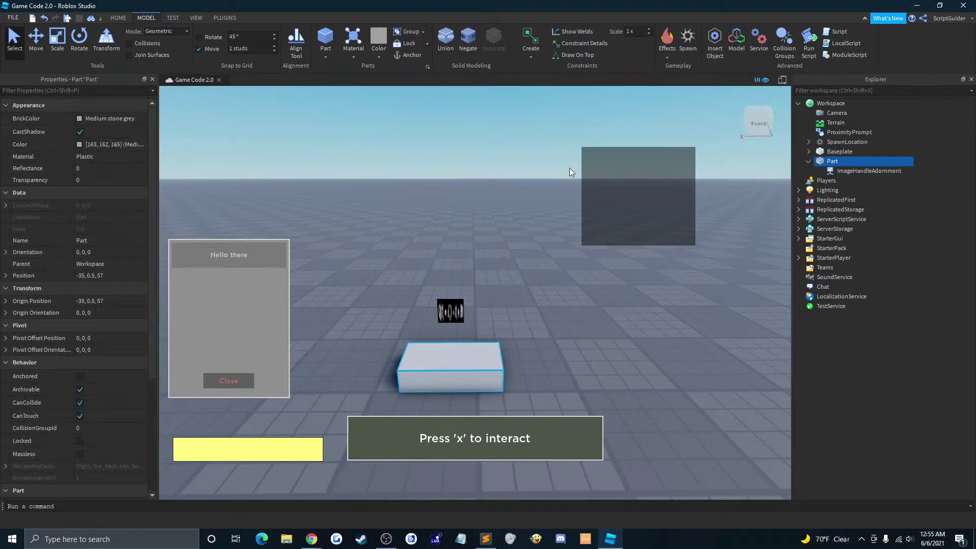
left_click(173, 18)
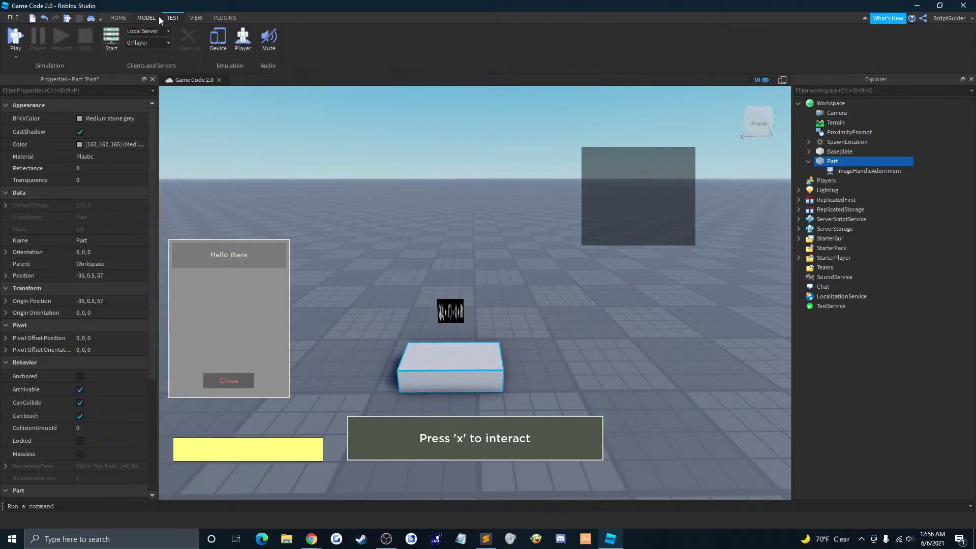
left_click(158, 19)
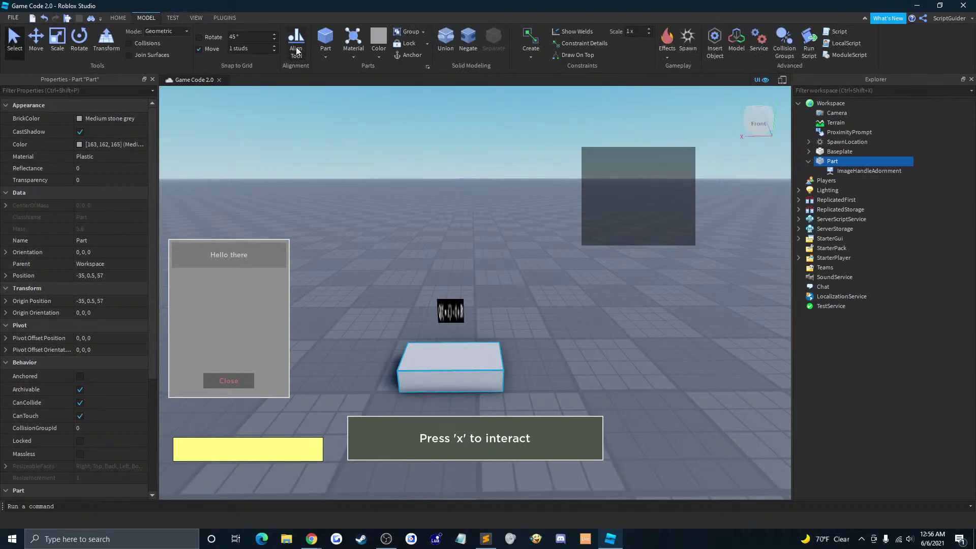
left_click(844, 162)
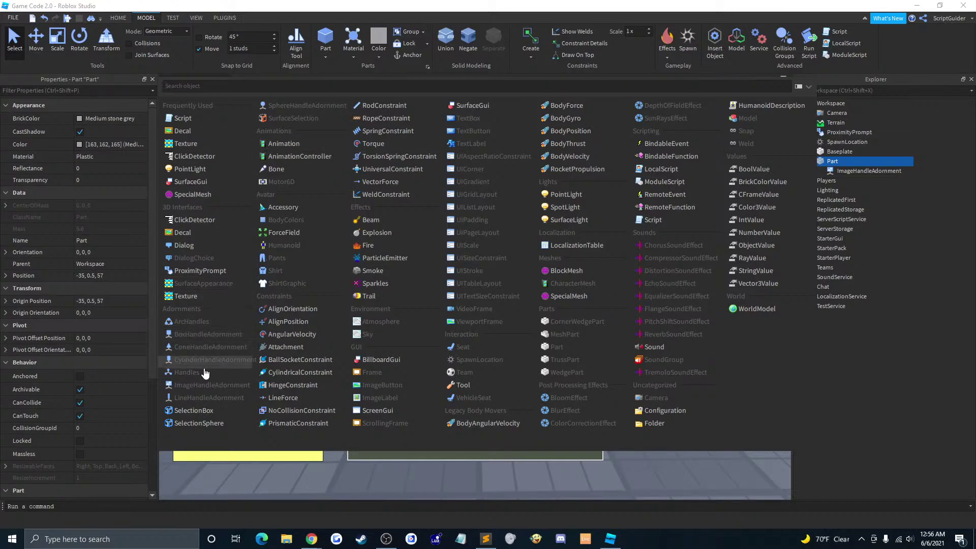
left_click(201, 398)
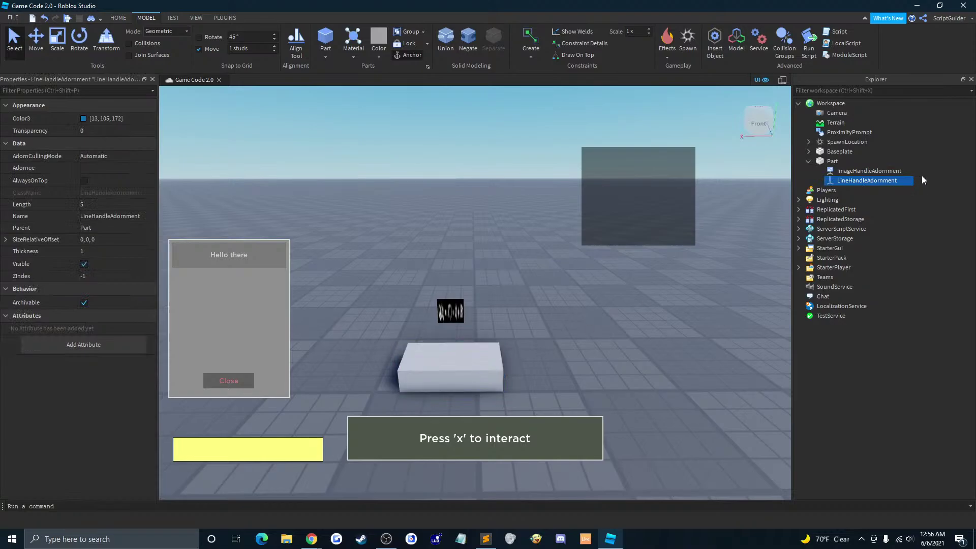
left_click(115, 168)
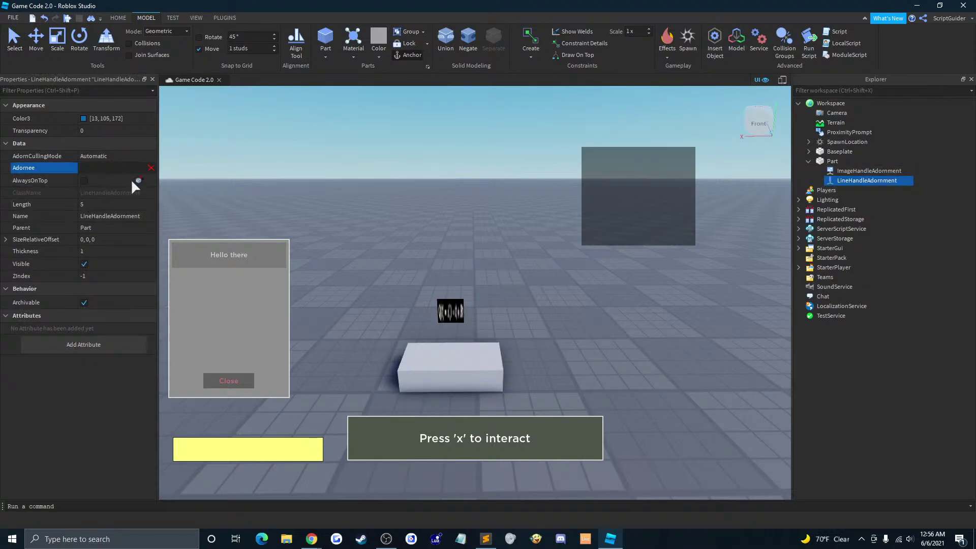
left_click(450, 356)
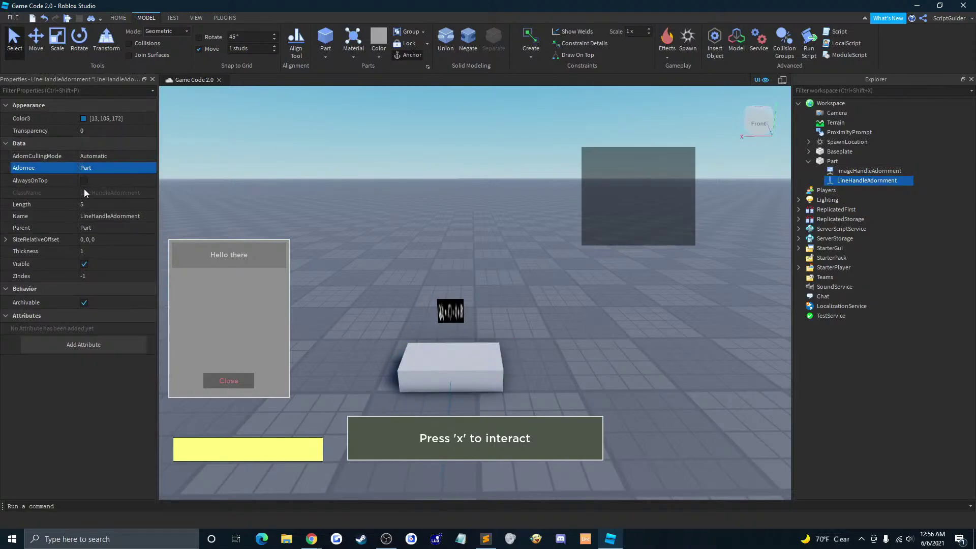
left_click(83, 181)
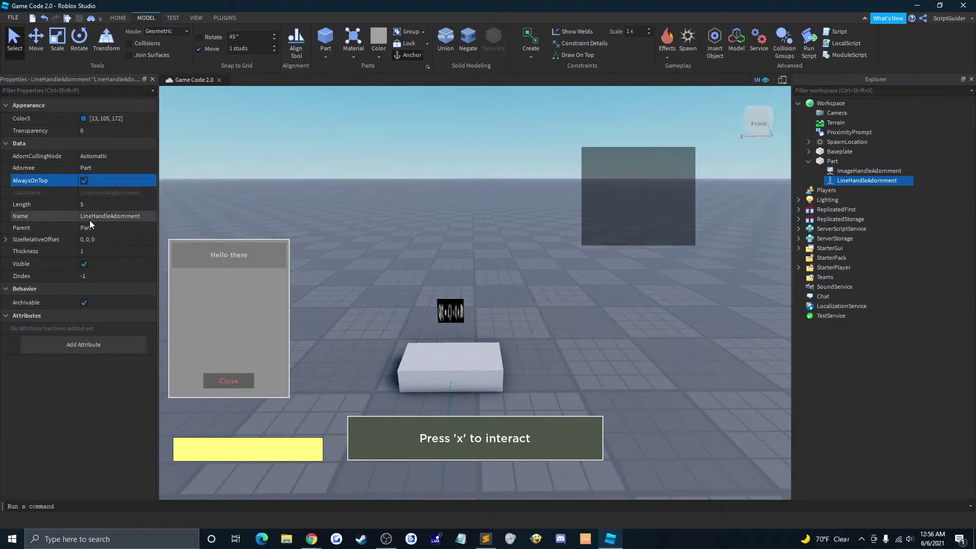
Step: Set the line adornment's Thickness to 5 and inspect the line beside the part
left_click(87, 242)
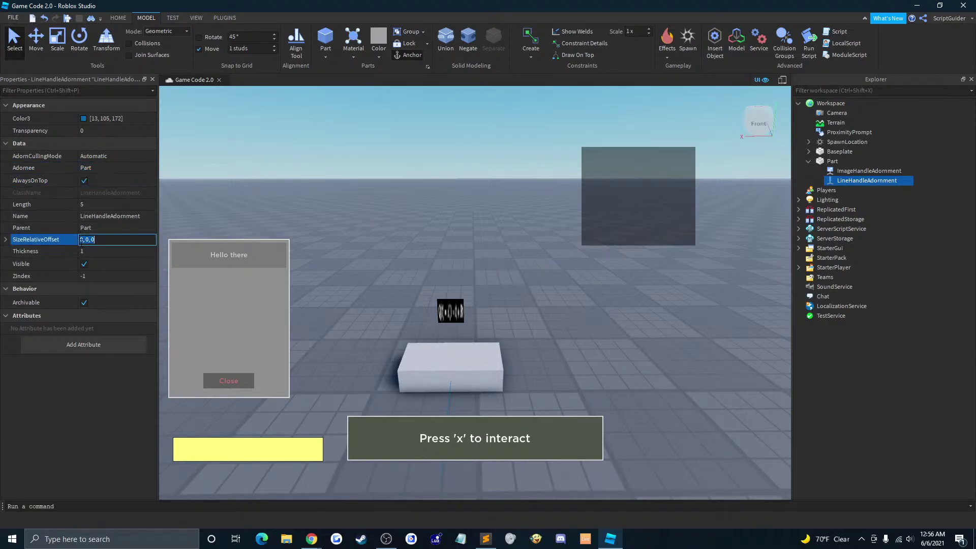
right_click_drag(446, 327, 487, 320)
scroll(486, 321, "up", 4)
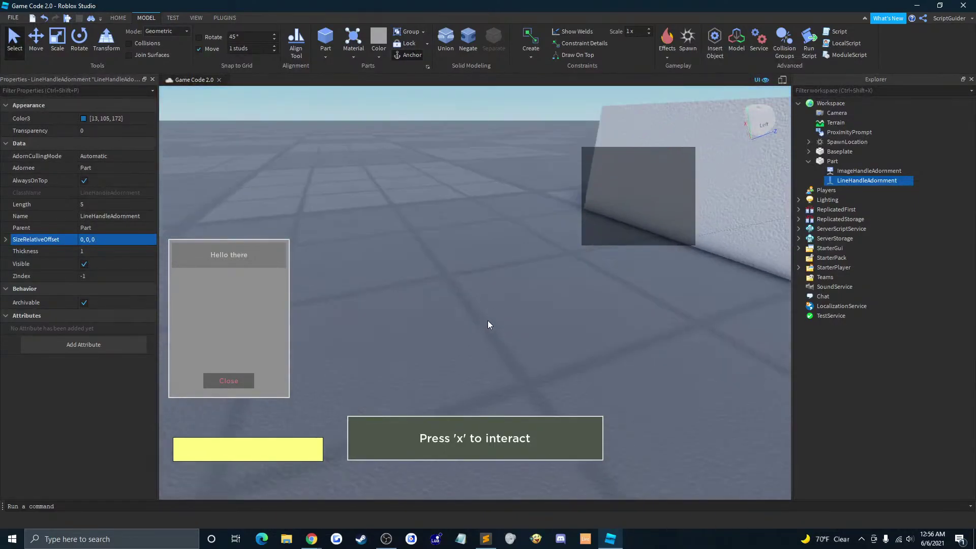
scroll(487, 320, "down", 3)
left_click(98, 205)
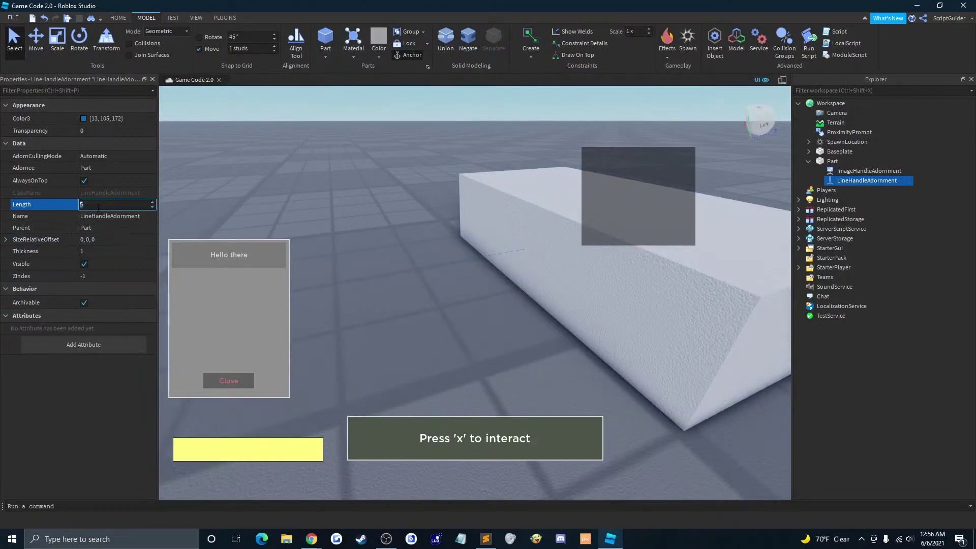
left_click(83, 251)
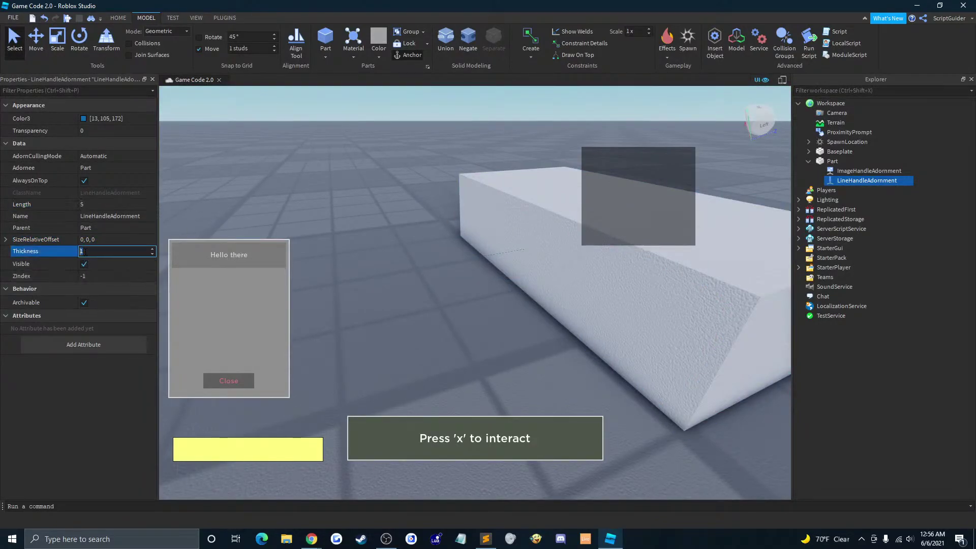
type("5")
key("Return")
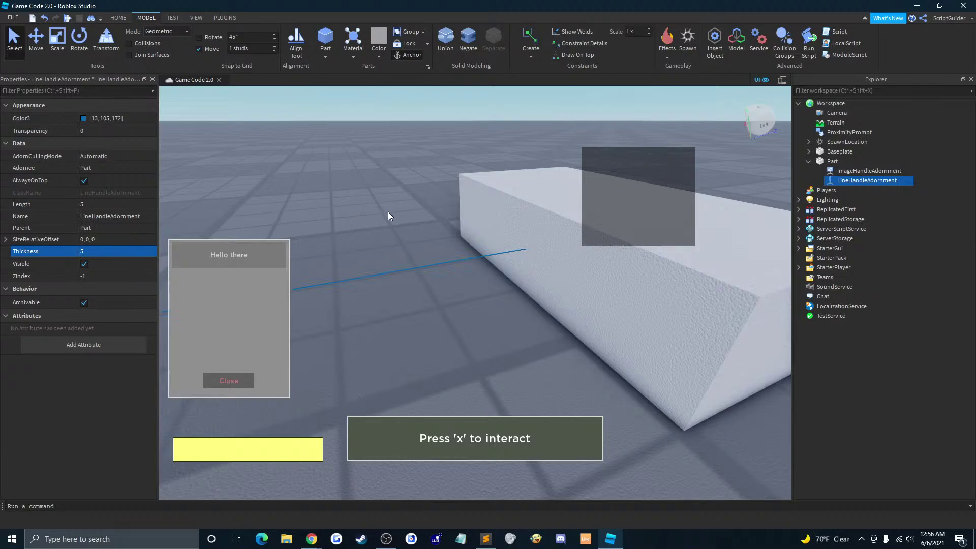
right_click_drag(389, 212, 382, 218)
scroll(382, 218, "down", 5)
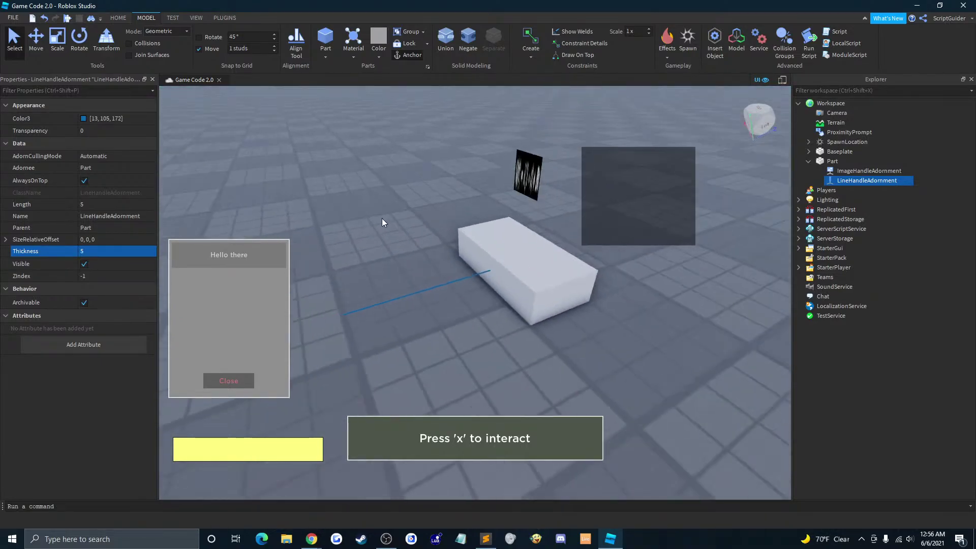
Step: Start a new attribute on the line adornment and look through the available attribute types
left_click(62, 346)
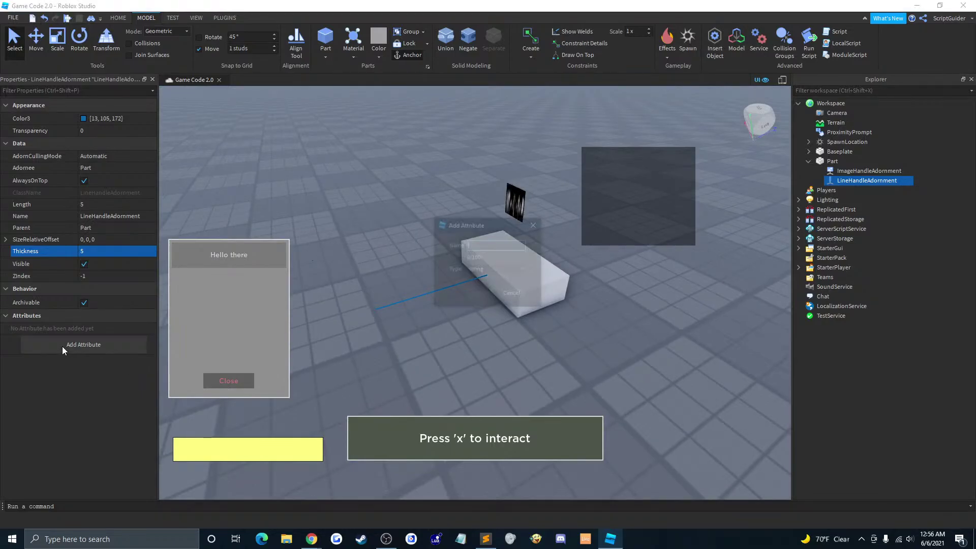
left_click_drag(492, 224, 356, 149)
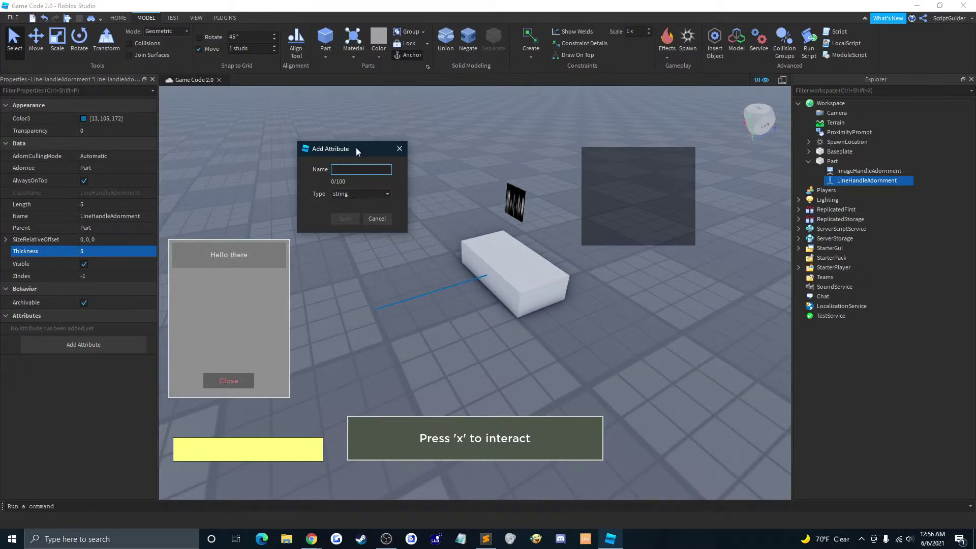
left_click(371, 194)
scroll(388, 227, "down", 1)
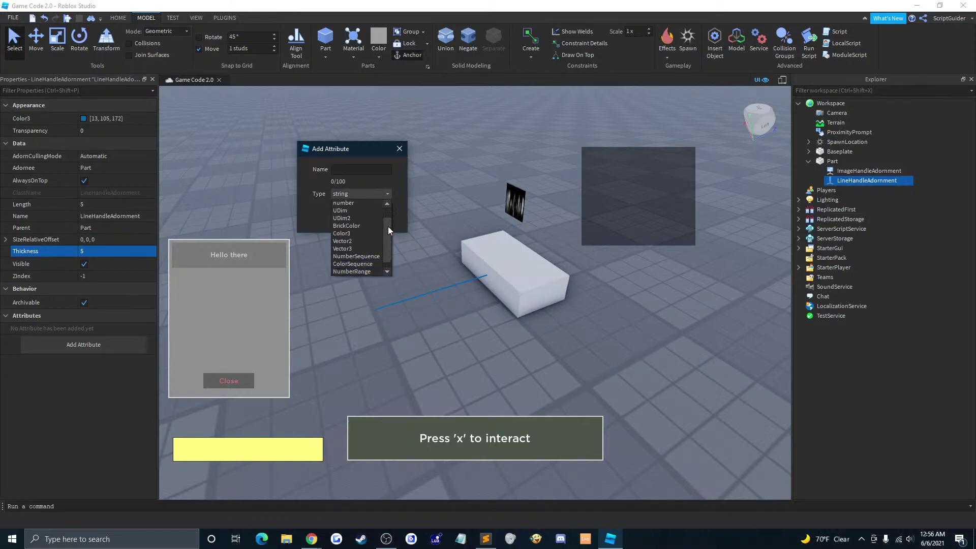
scroll(388, 227, "up", 2)
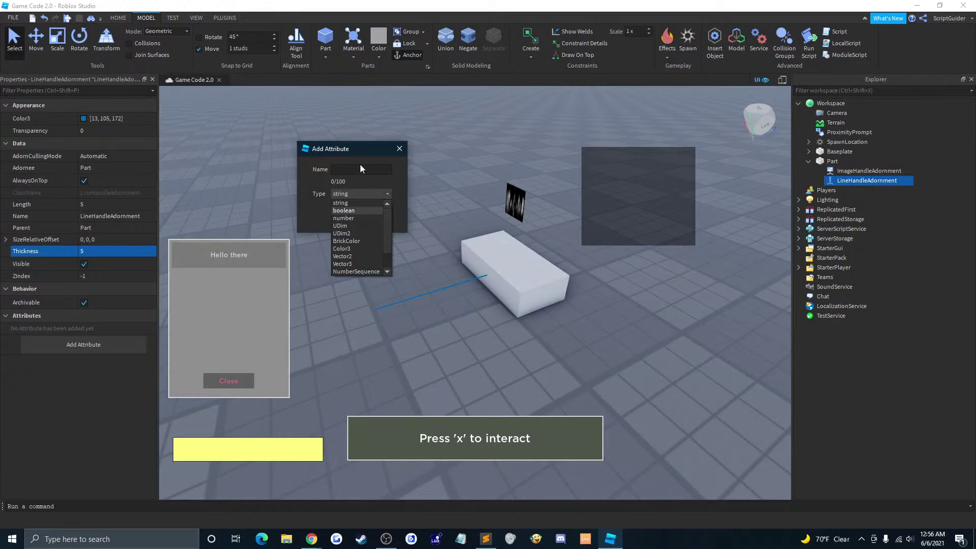
left_click(352, 149)
left_click_drag(349, 147, 324, 135)
left_click(338, 157)
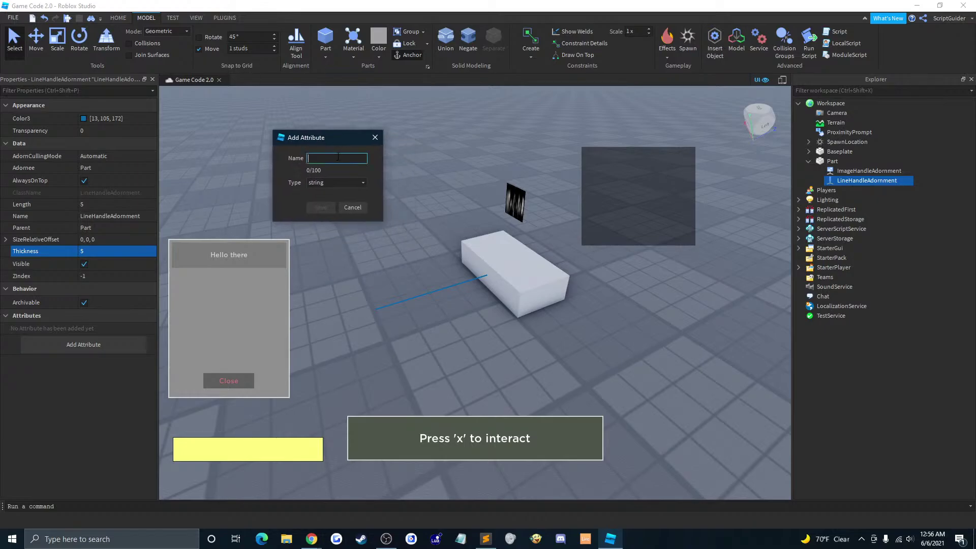
Step: Try Vector3 as the type of the new attribute
left_click(332, 182)
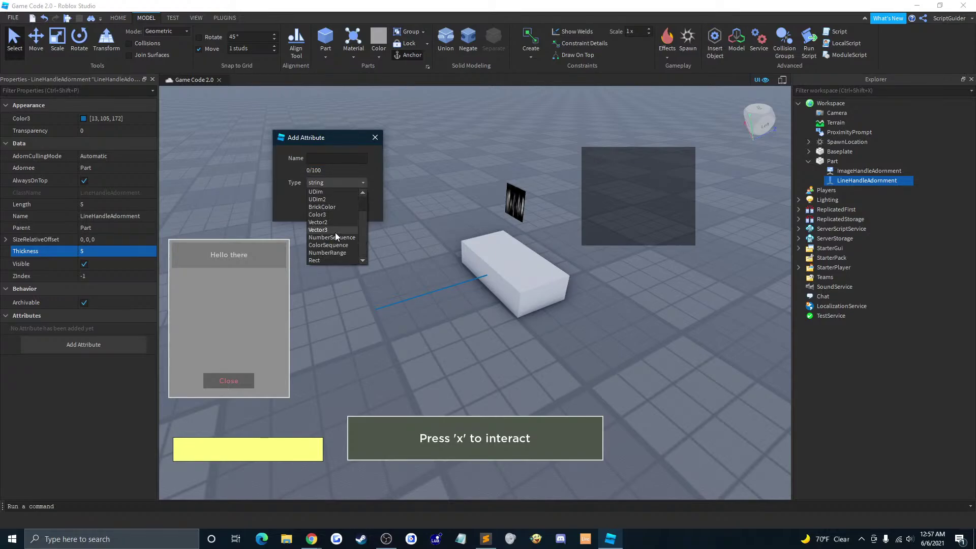
left_click(335, 230)
left_click(327, 160)
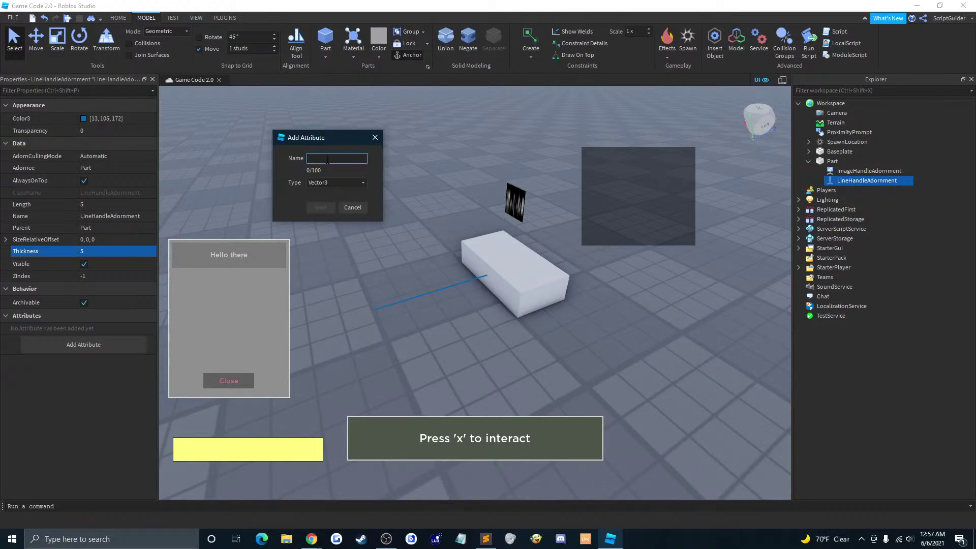
left_click_drag(329, 139, 413, 154)
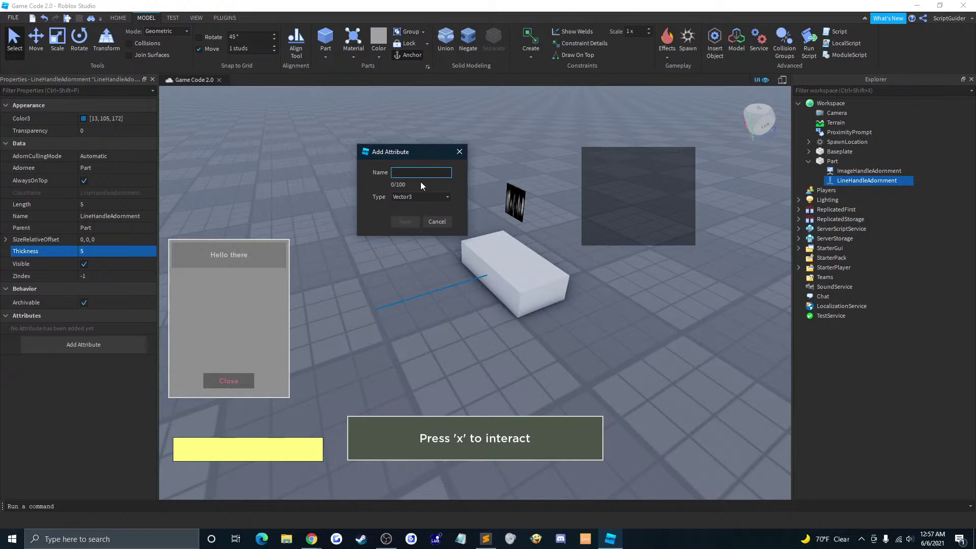
Step: Add a boolean attribute named Cool to the line adornment and turn it on
left_click(406, 198)
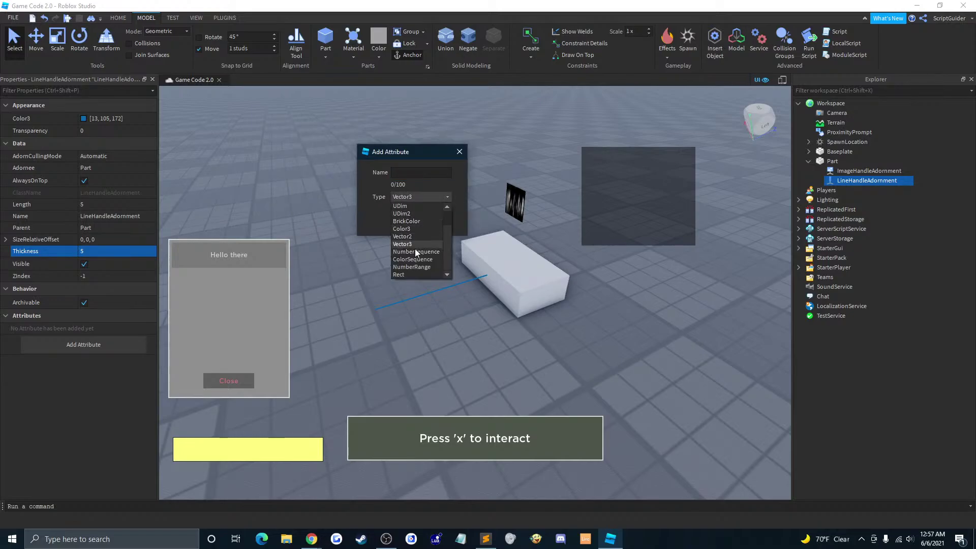
scroll(413, 253, "up", 1)
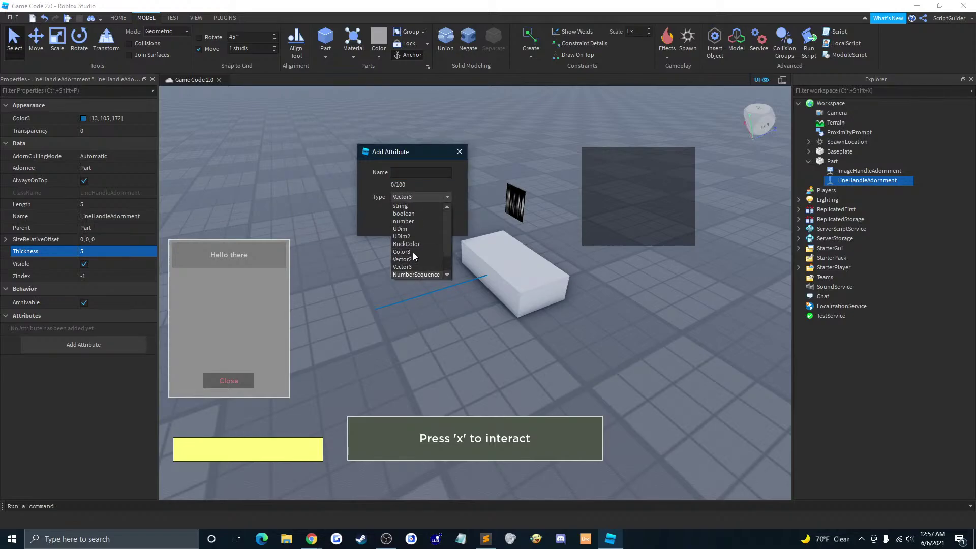
left_click(407, 216)
left_click(410, 173)
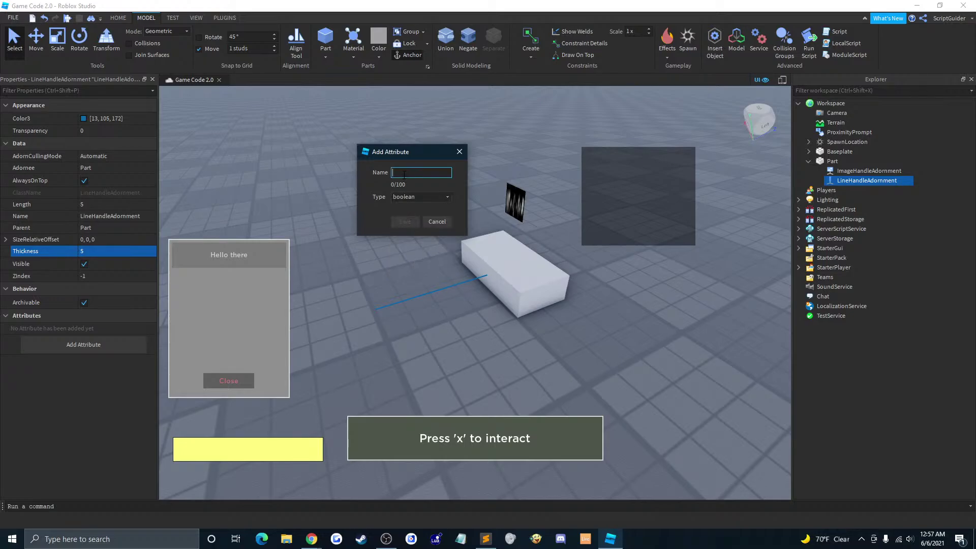
left_click_drag(407, 153, 384, 203)
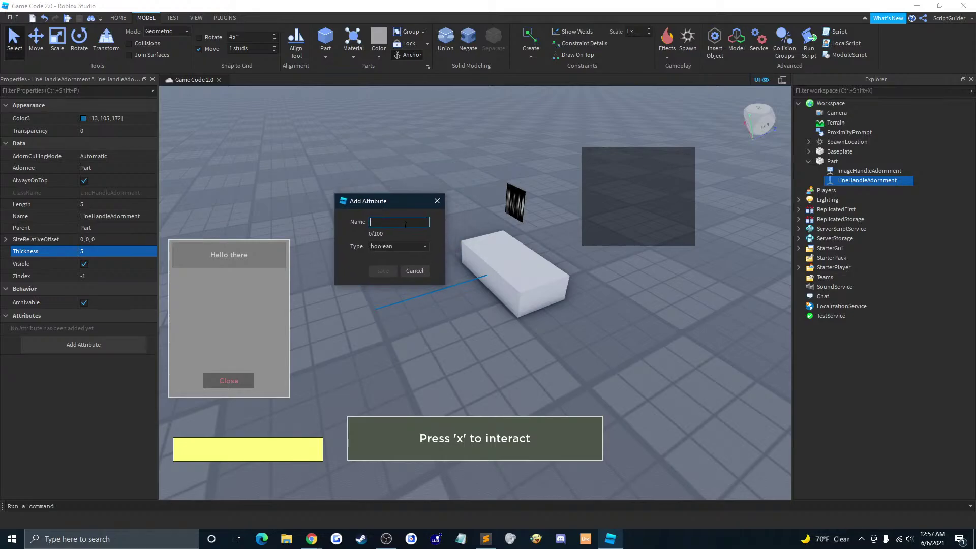
type("Cool")
left_click(383, 272)
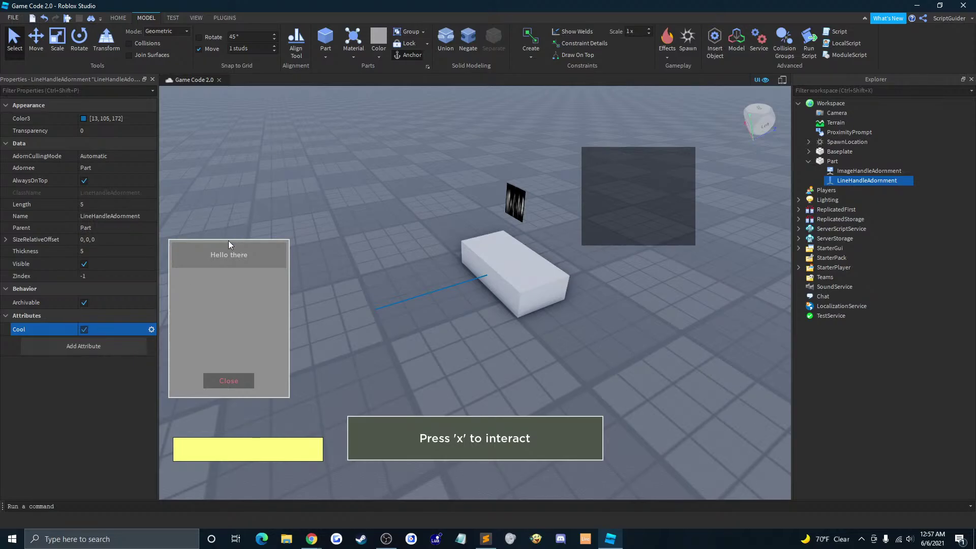
Step: Review the types offered for a second attribute and close the dialog without adding one
left_click(99, 347)
left_click_drag(490, 231, 444, 202)
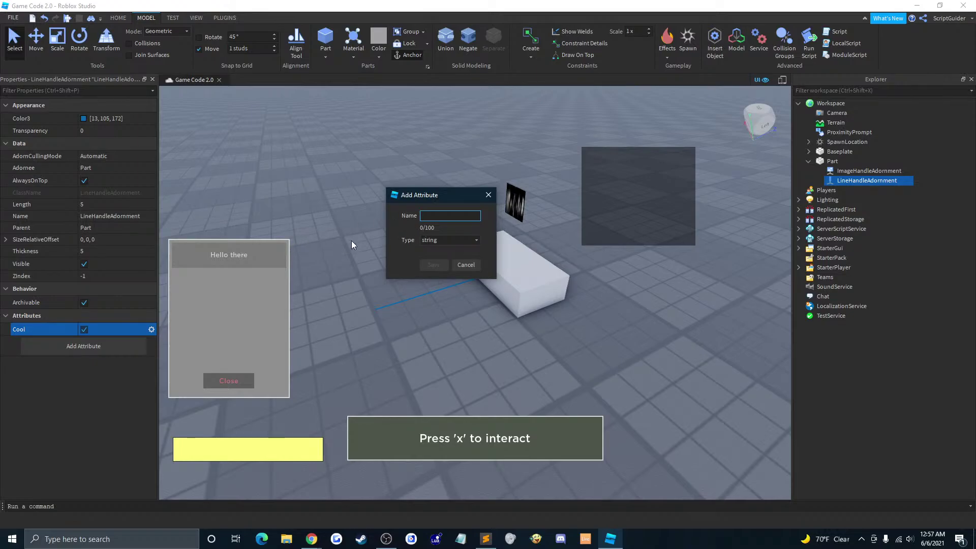
left_click_drag(447, 195, 383, 135)
left_click(394, 176)
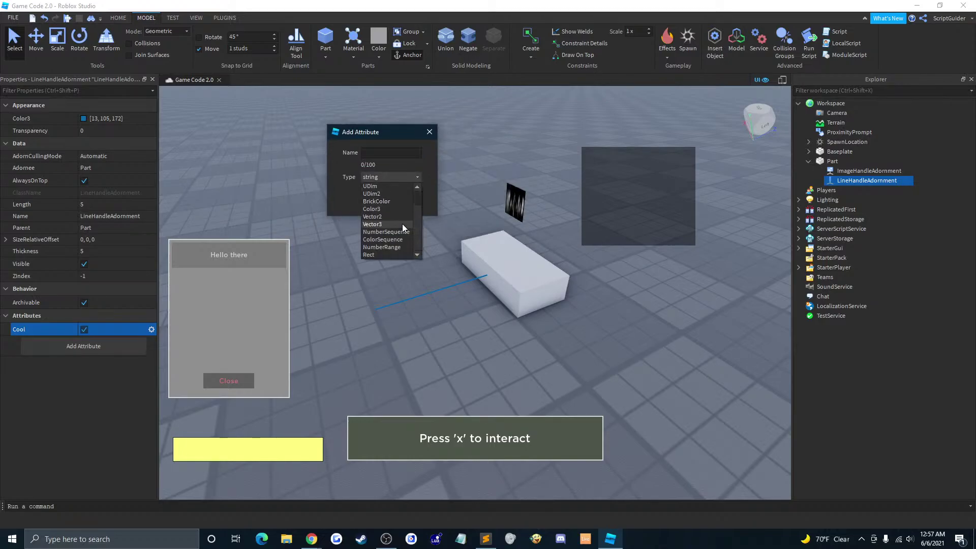
left_click(405, 187)
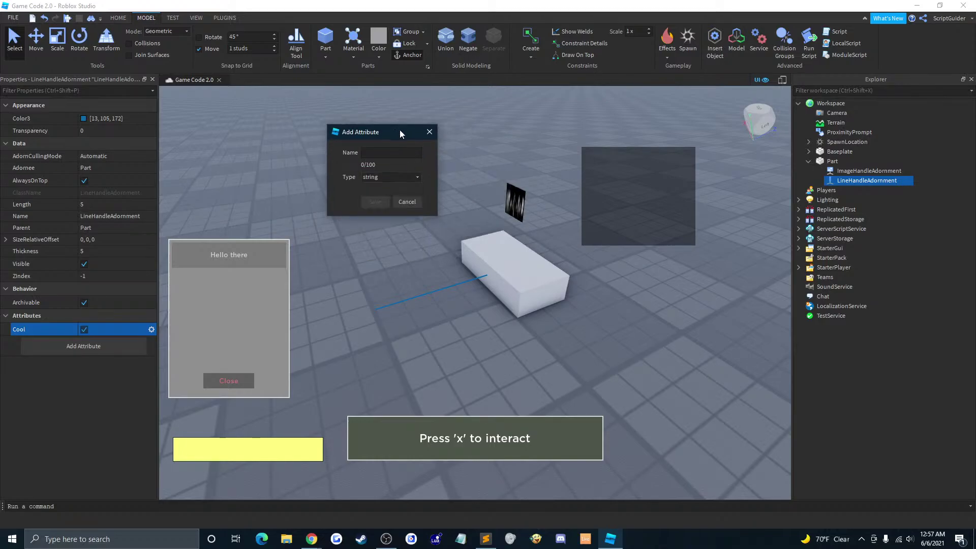
left_click(429, 133)
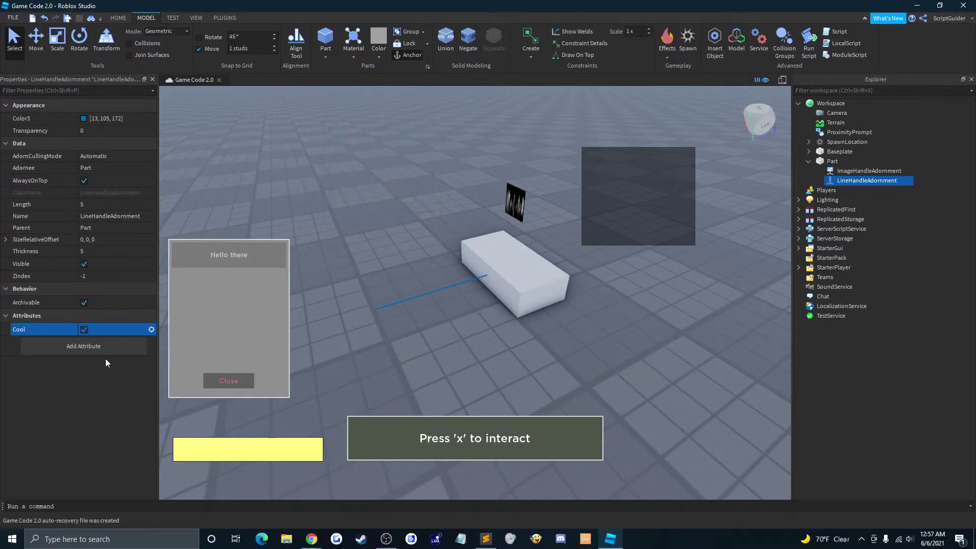
left_click(125, 343)
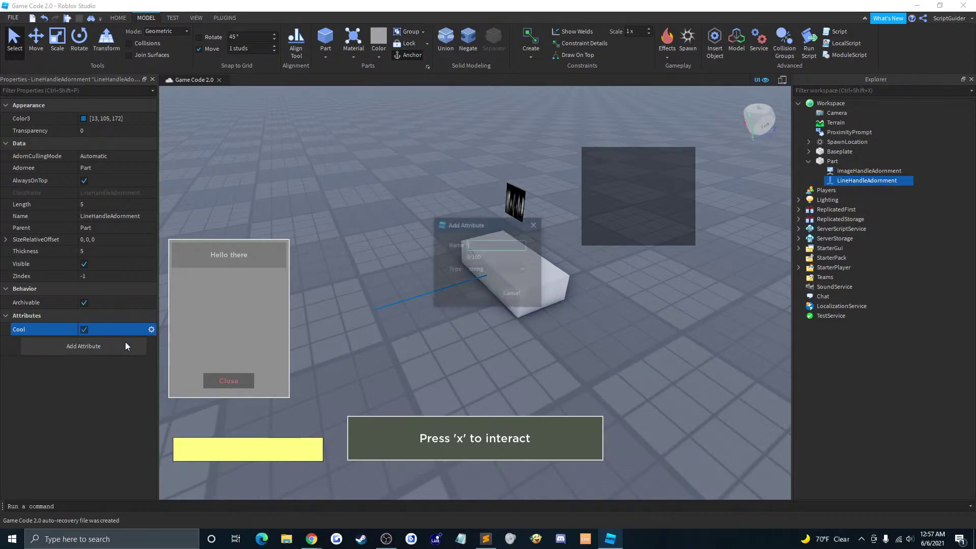
left_click_drag(502, 223, 403, 157)
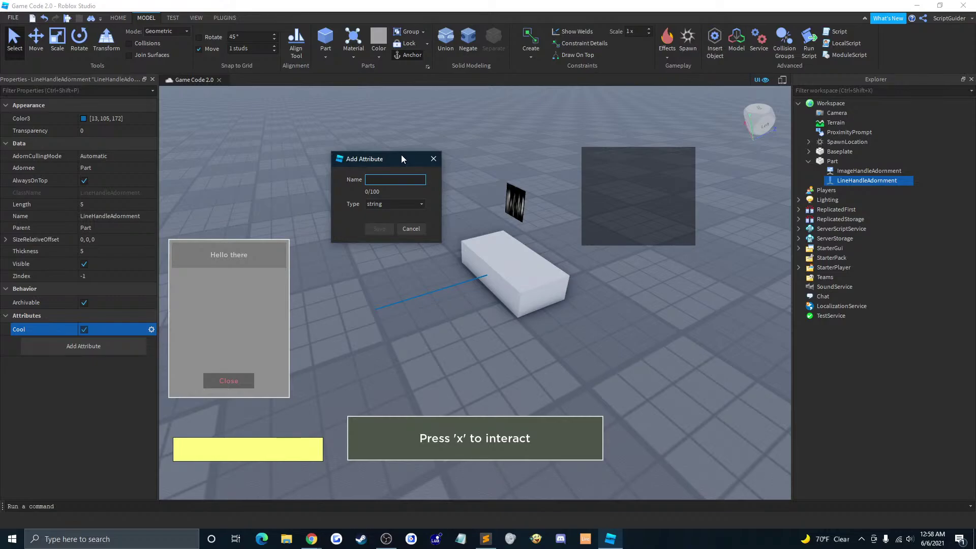
left_click_drag(395, 158, 373, 145)
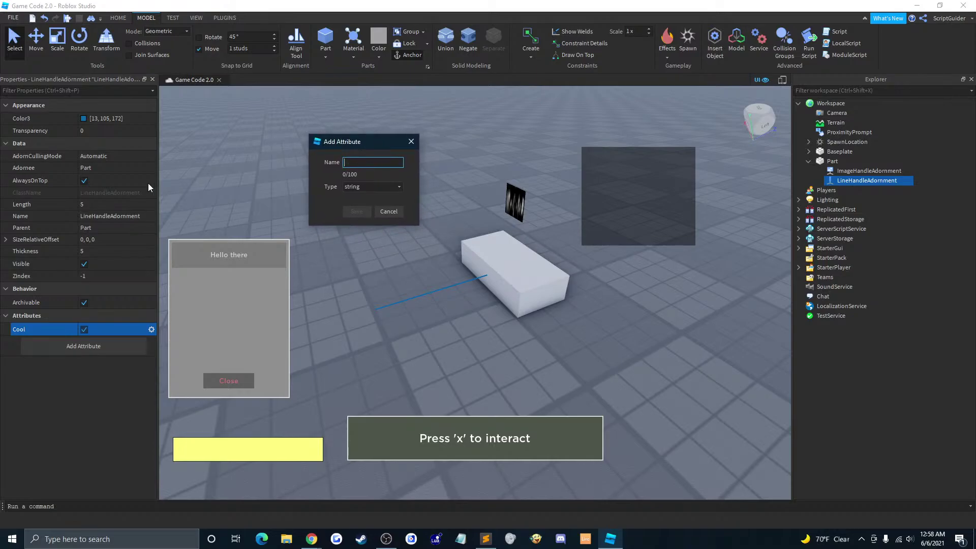
left_click_drag(381, 146, 377, 148)
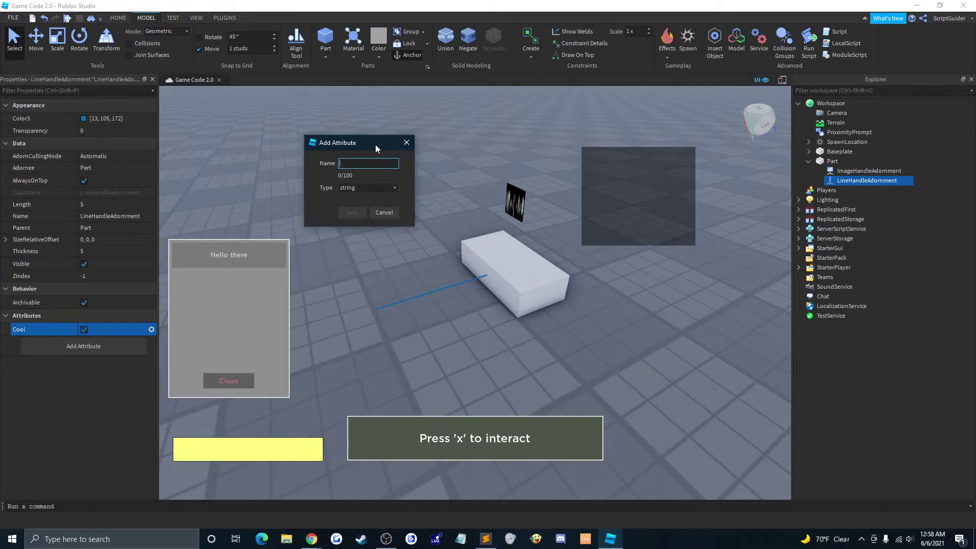
left_click(839, 132)
left_click(407, 143)
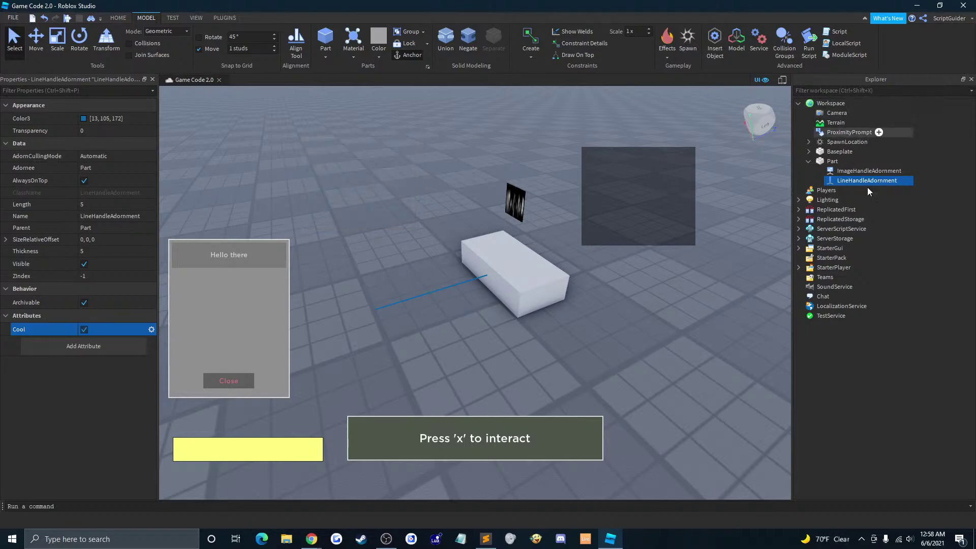
Step: Insert a new Script into ServerScriptService and replace its default print line with blank lines
left_click(825, 228)
right_click(828, 231)
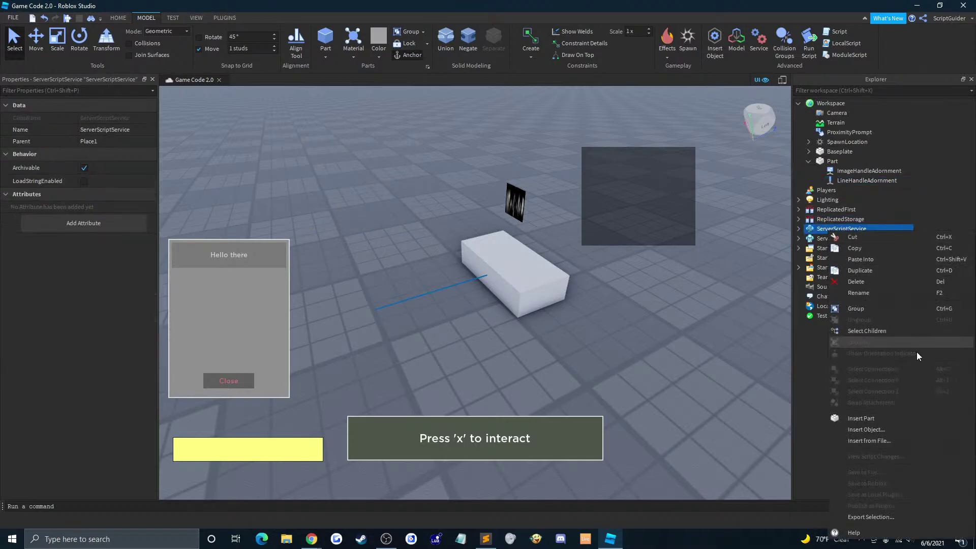
left_click(876, 430)
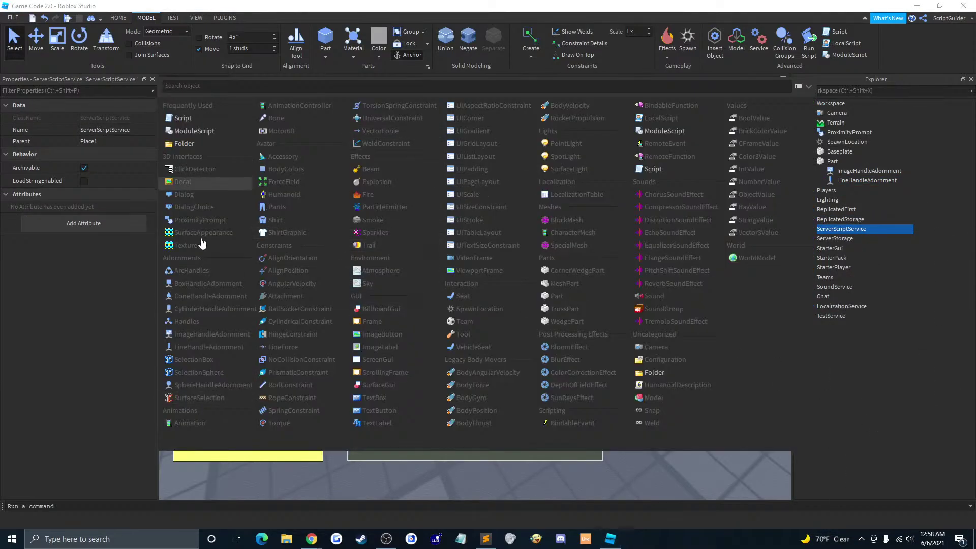
left_click(188, 118)
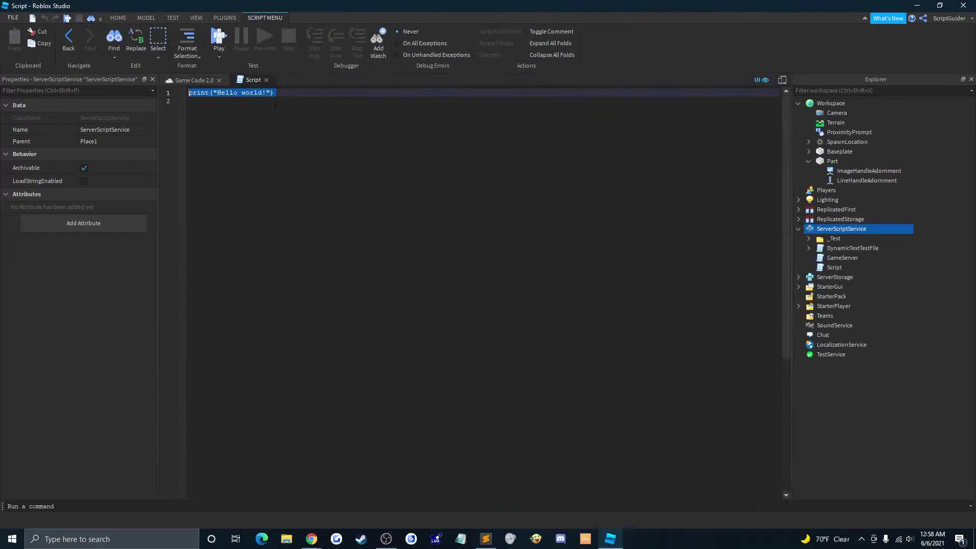
key("Return")
key("Return")
left_click(247, 100)
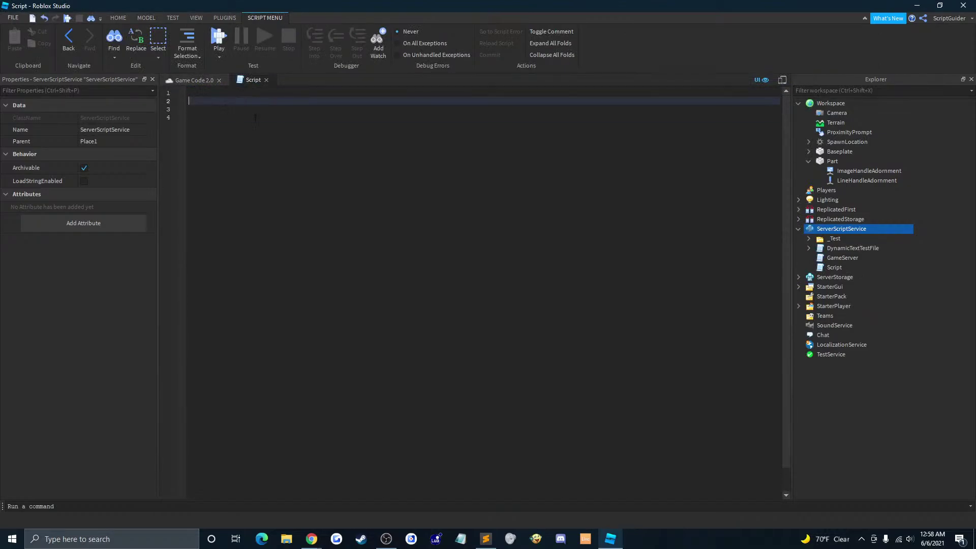
Step: Write Instance.new("Part") on the script's second line, try chaining a member onto it and remove the addition
type("Instance.new(\"Pa")
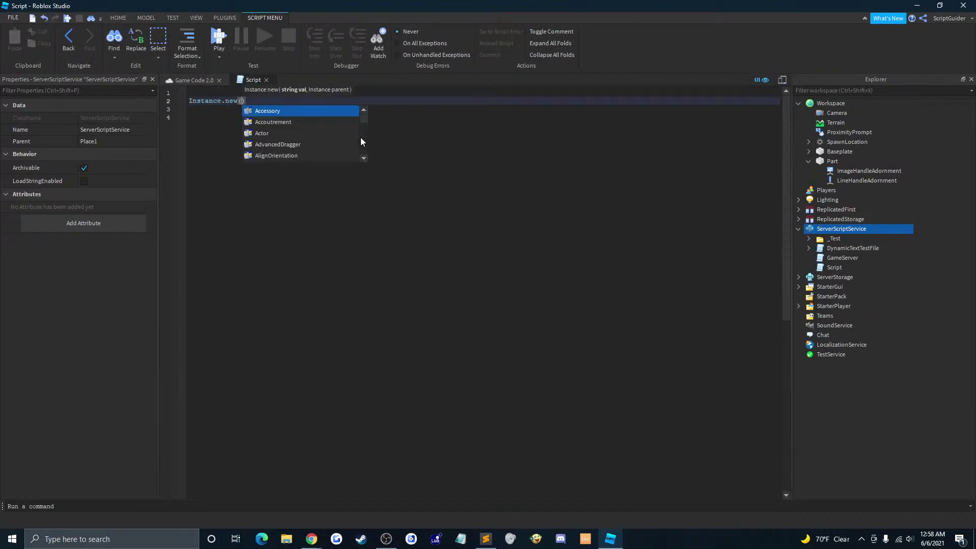
type("rt")
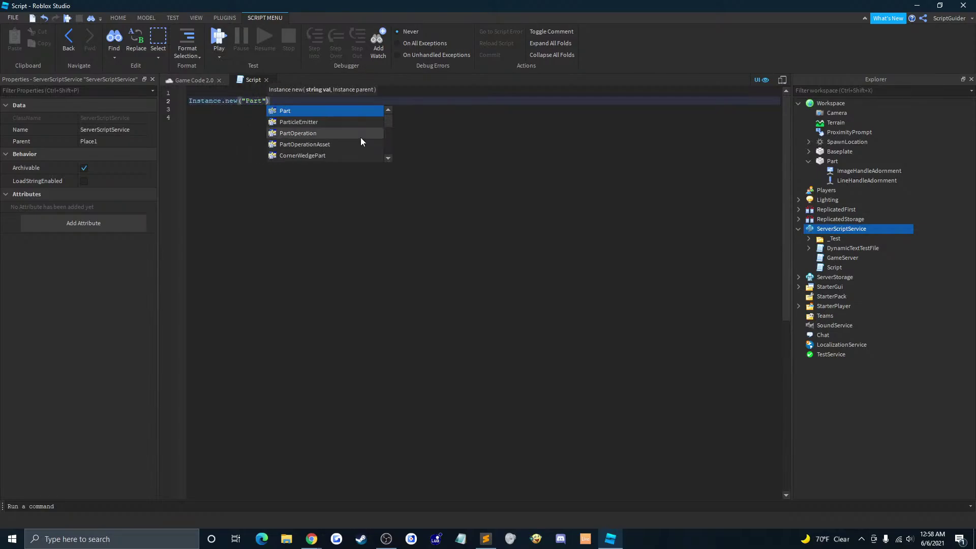
key("Tab")
key("End")
type(".Add")
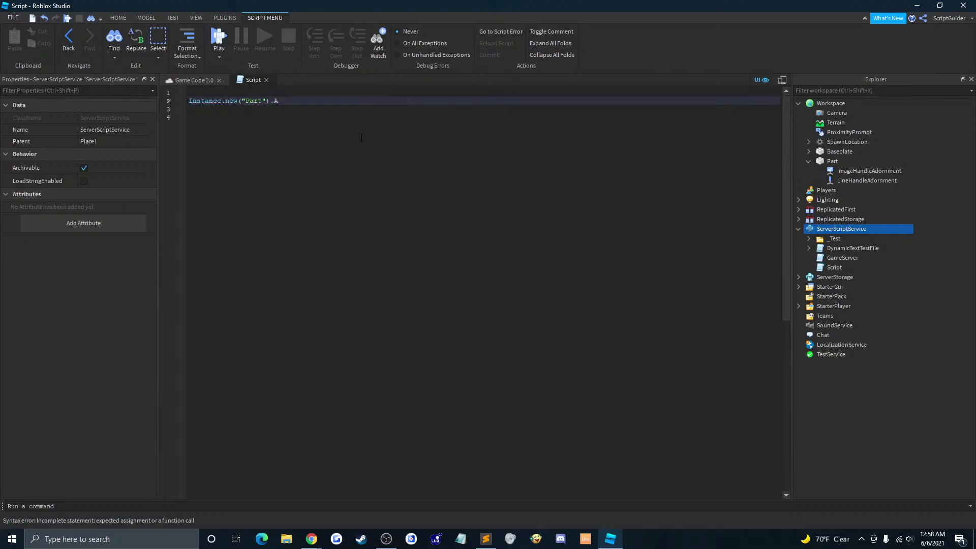
key("BackSpace")
key("BackSpace")
key("BackSpace")
key("BackSpace")
key("shift+Home")
Step: Switch to the browser, search the Roblox developer site for Instance and open its class reference
left_click(311, 539)
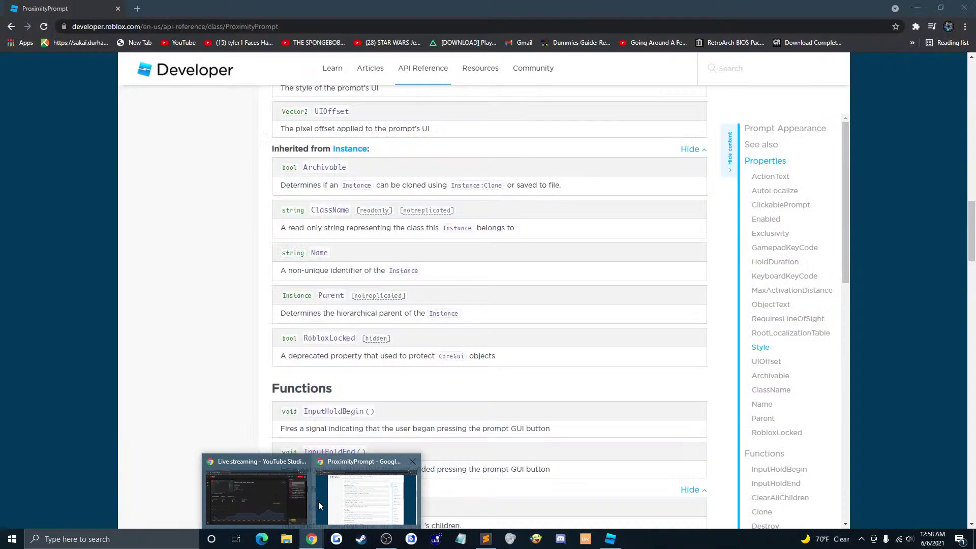
left_click(318, 501)
left_click(734, 74)
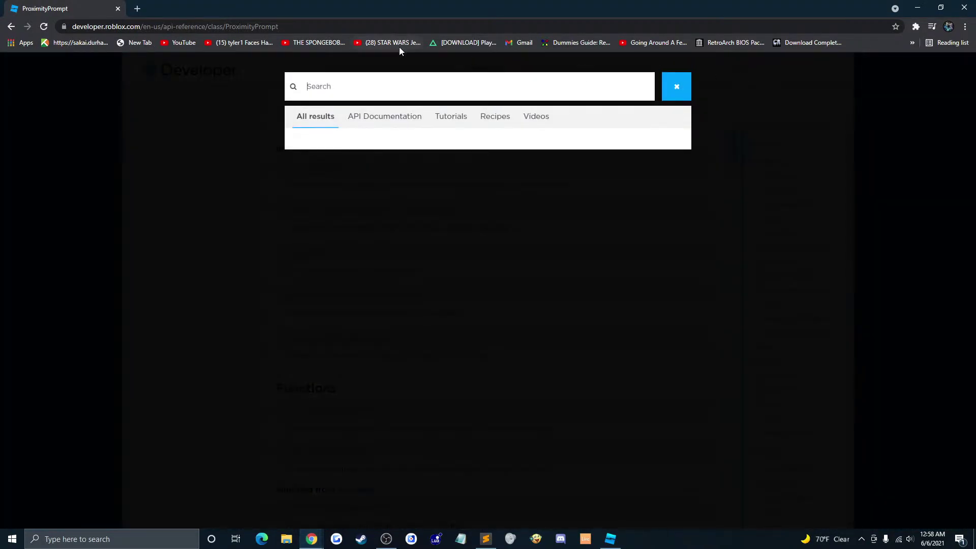
type("Instance")
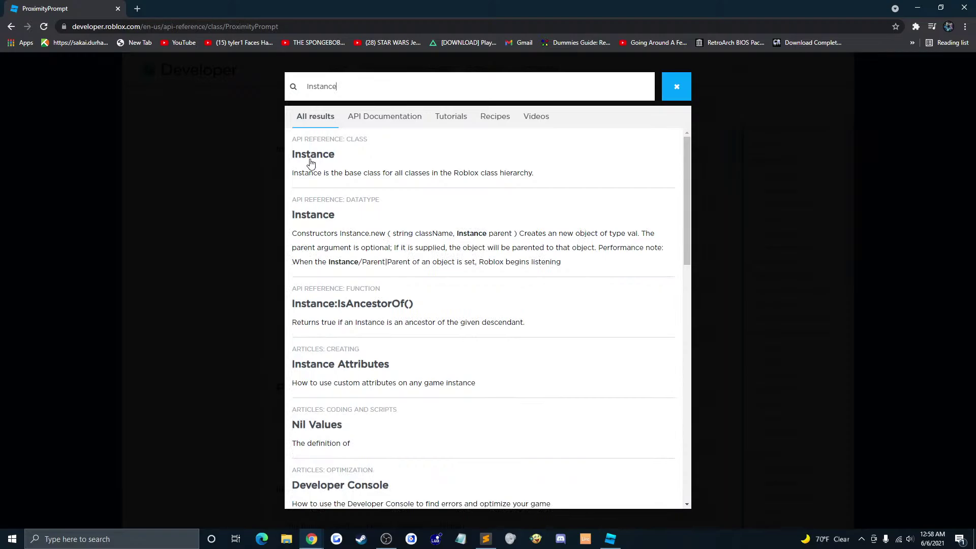
left_click(311, 162)
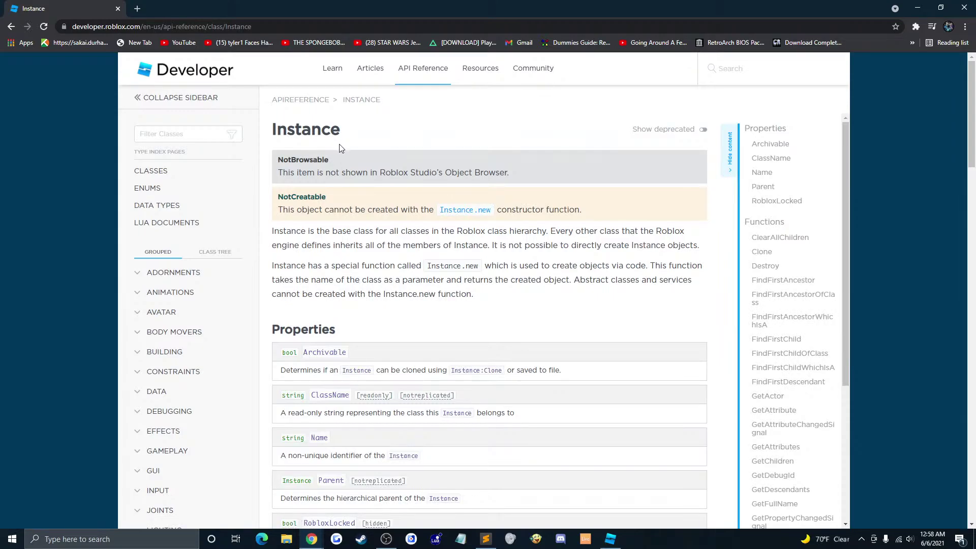
Step: Look through the properties and functions of the Instance class, including the GetAttribute entry and the attribute functions around it
scroll(422, 153, "down", 4)
scroll(433, 165, "down", 2)
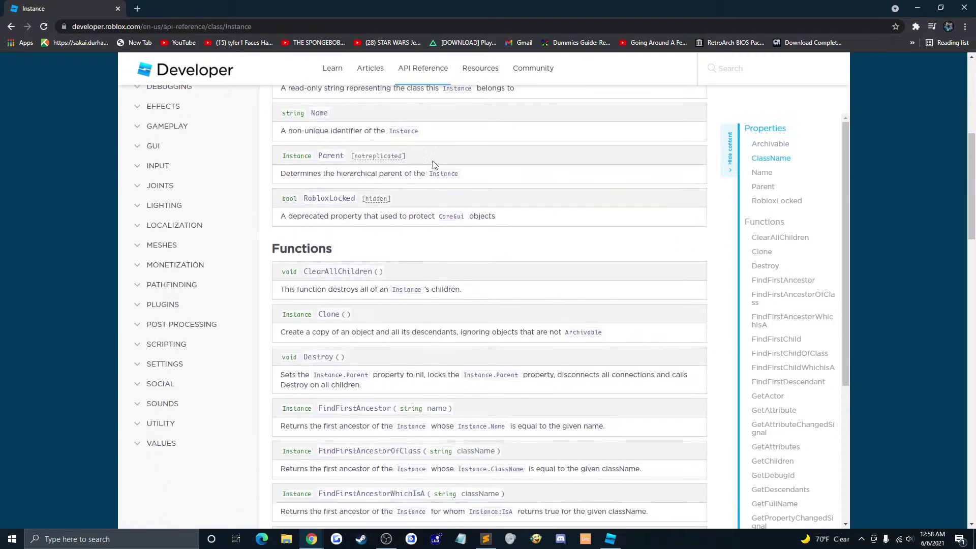
scroll(432, 165, "down", 2)
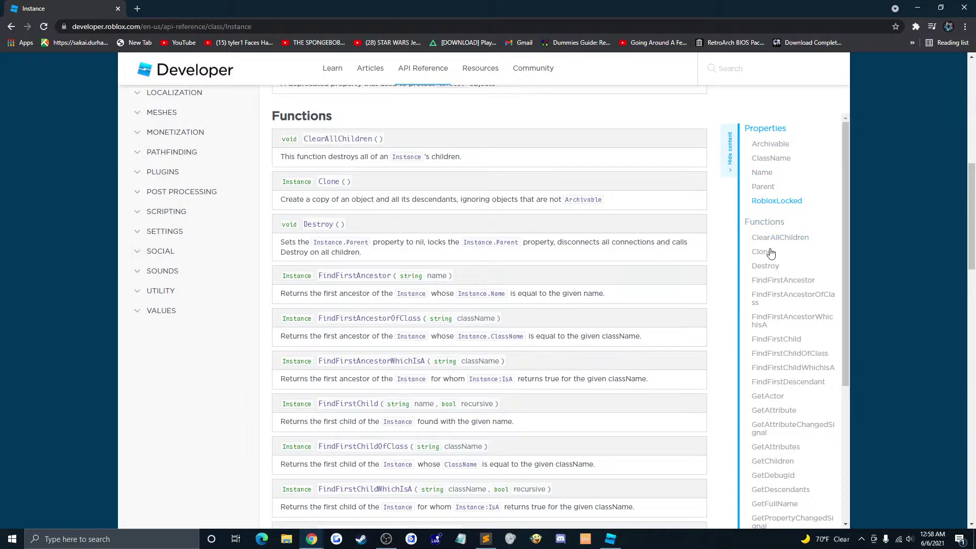
scroll(775, 246, "down", 5)
scroll(791, 239, "up", 5)
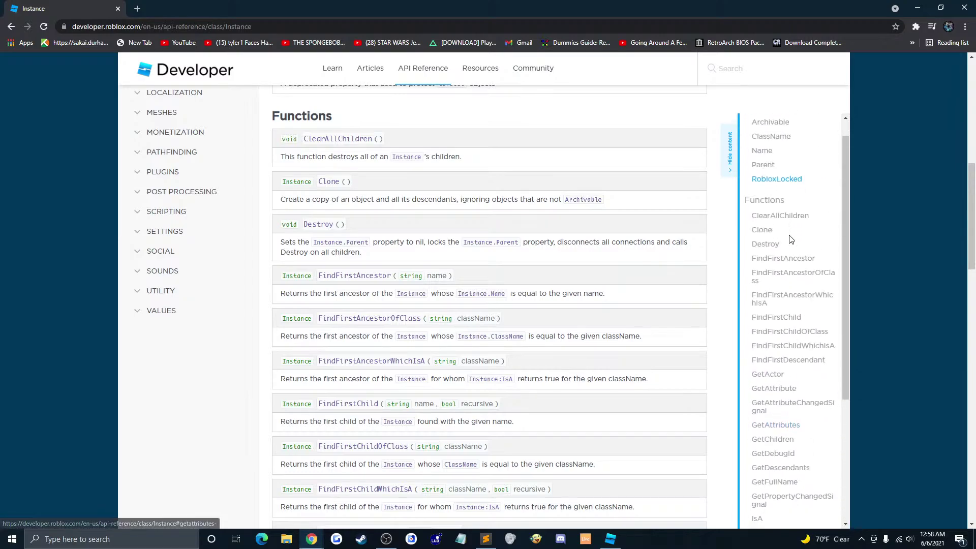
scroll(791, 239, "down", 2)
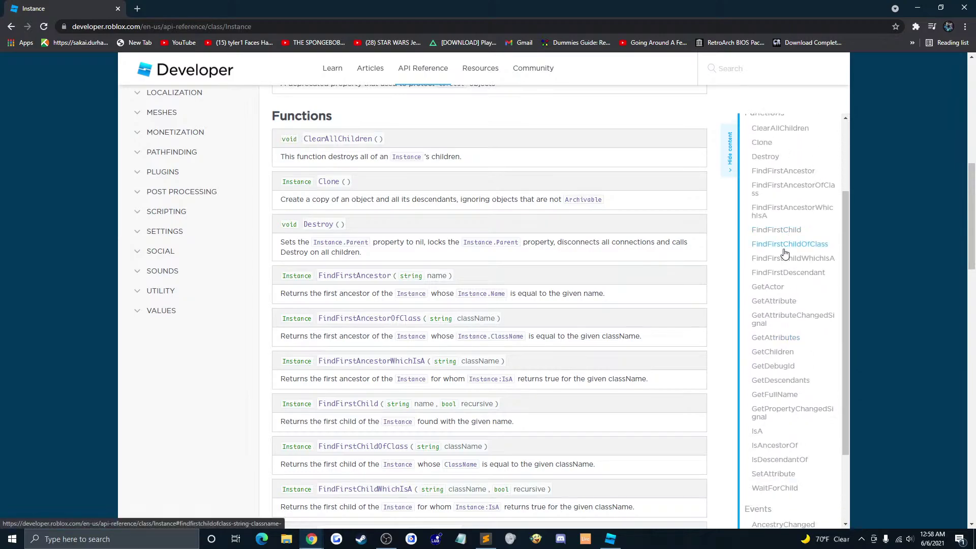
left_click(769, 304)
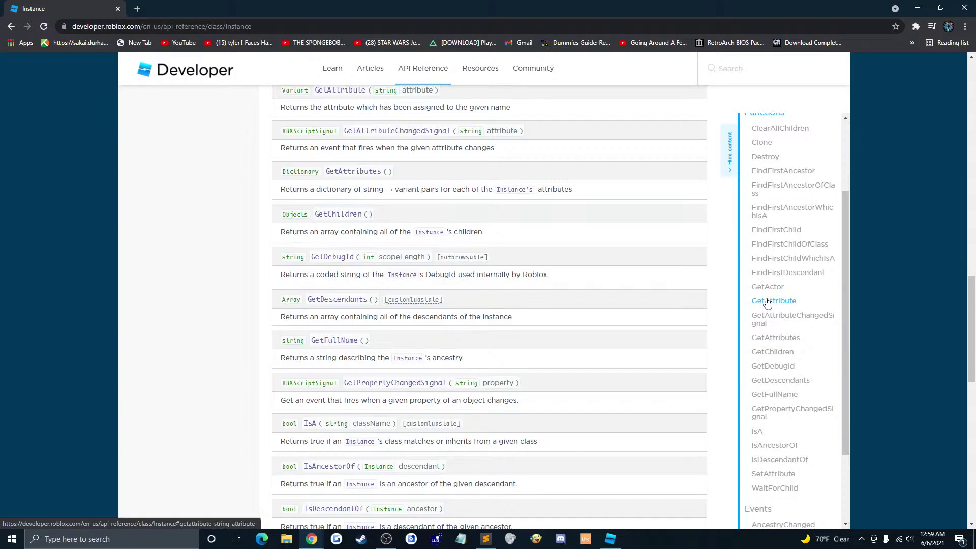
scroll(769, 303, "down", 1)
scroll(770, 303, "up", 1)
left_click_drag(844, 297, 836, 367)
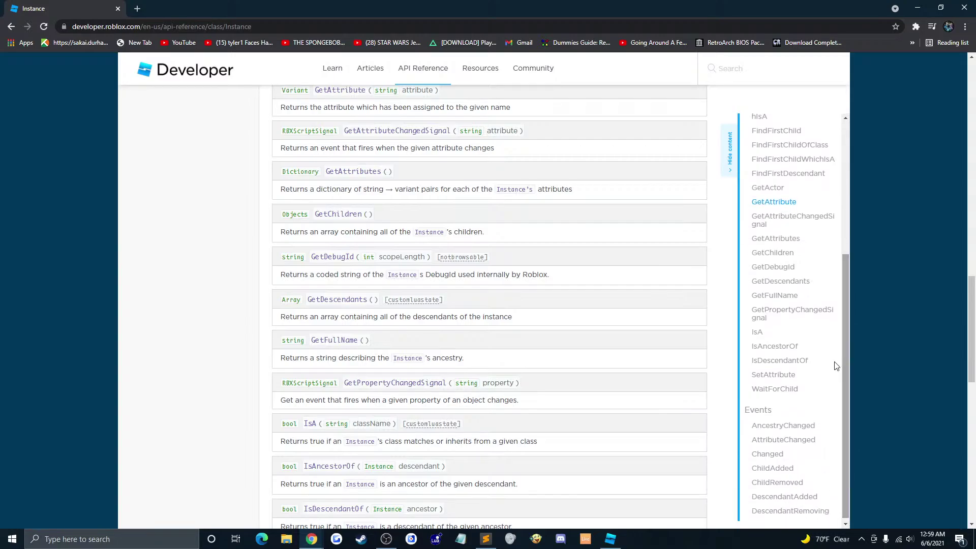
Step: Open the SetAttribute function's reference page and examine its description, code sample, limitations, parameters and return type
left_click(768, 376)
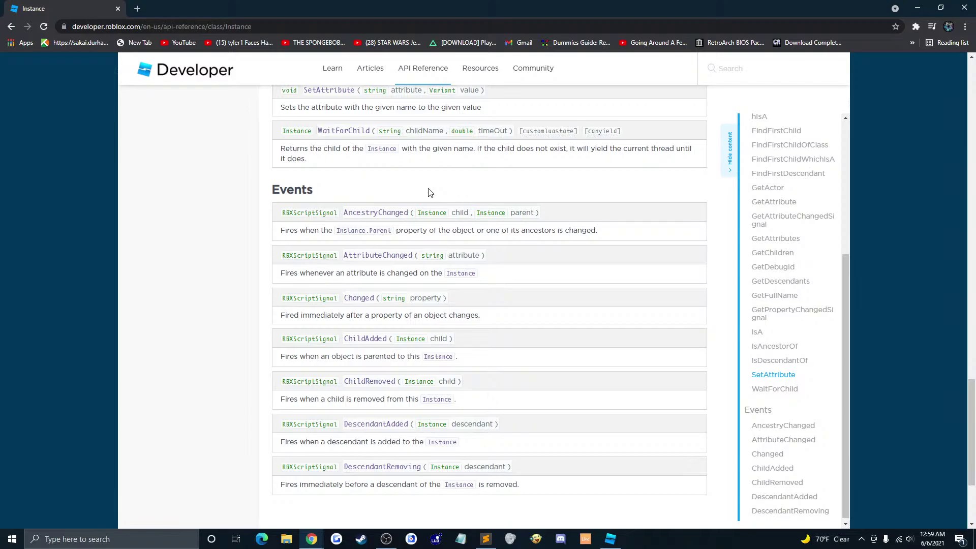
scroll(385, 127, "up", 1)
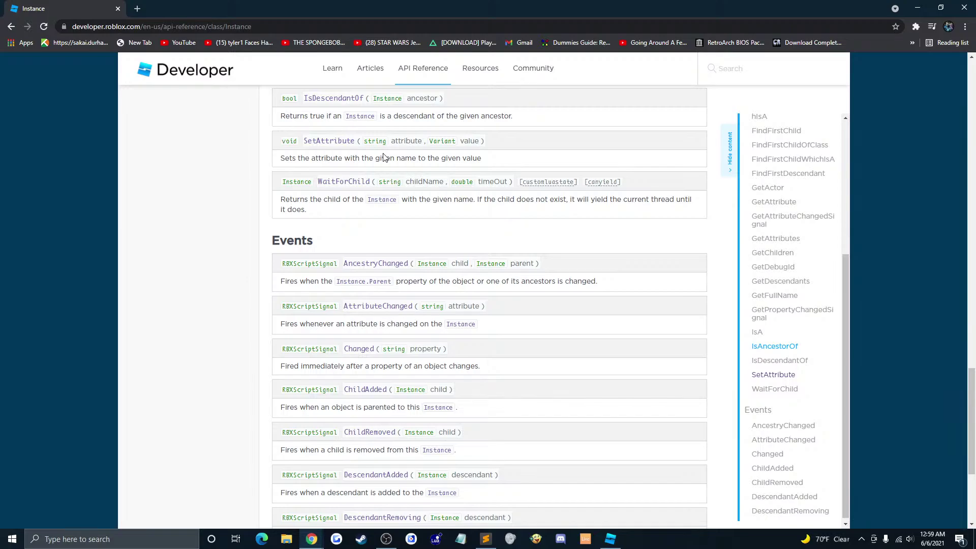
left_click(332, 144)
scroll(286, 162, "down", 1)
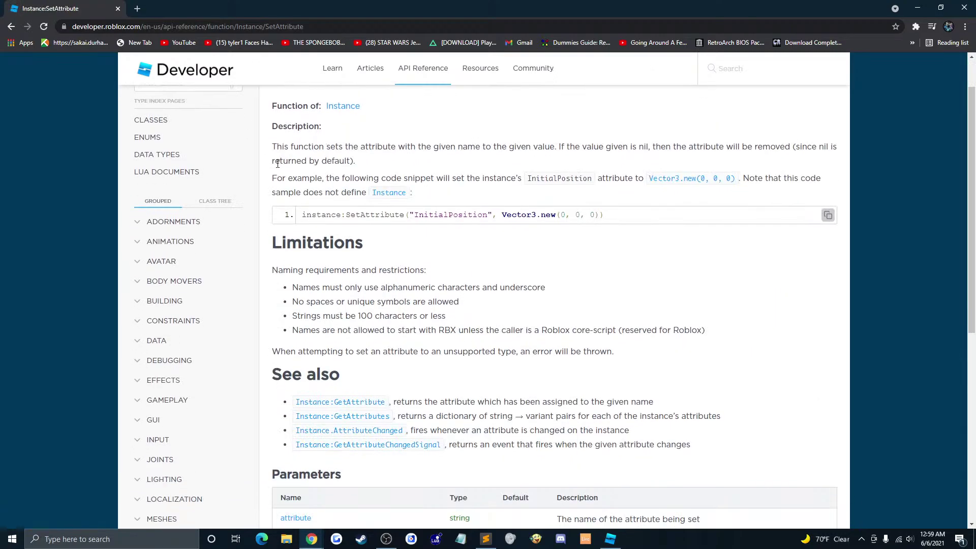
scroll(277, 163, "down", 4)
scroll(282, 166, "up", 5)
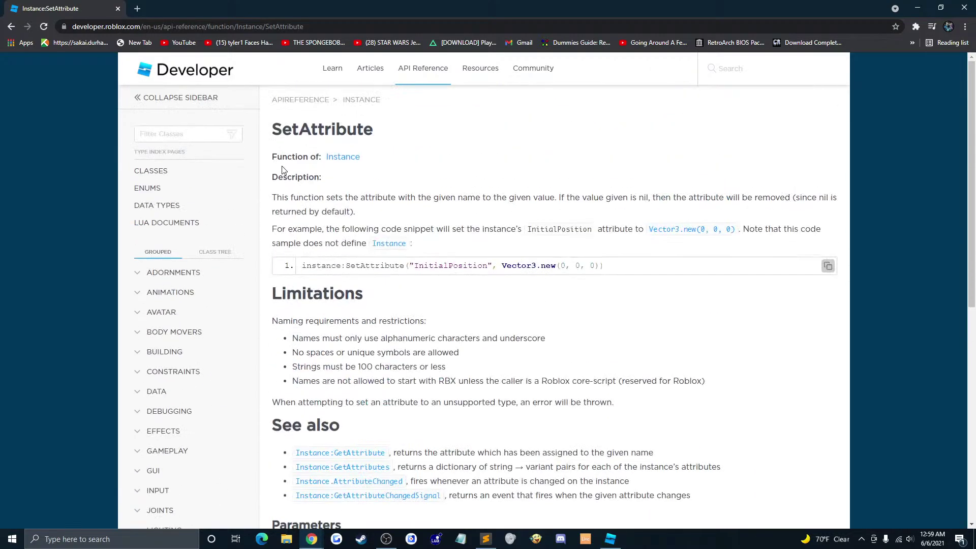
scroll(325, 178, "down", 2)
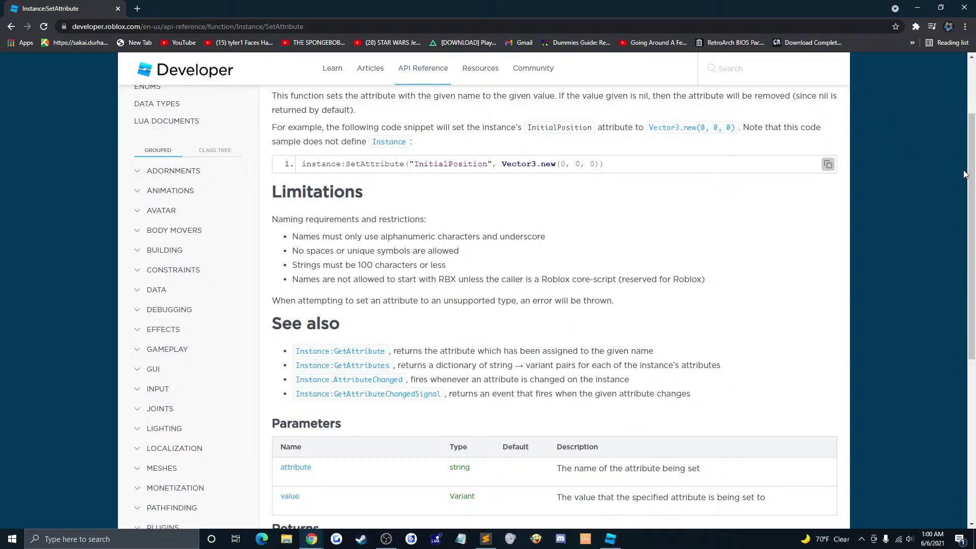
left_click_drag(970, 194, 970, 260)
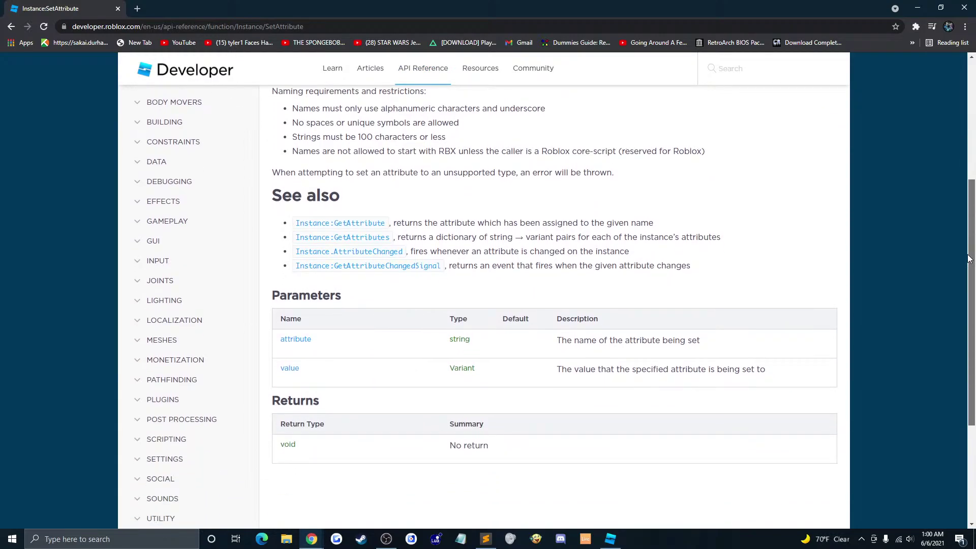
left_click_drag(969, 258, 960, 182)
scroll(691, 495, "up", 2)
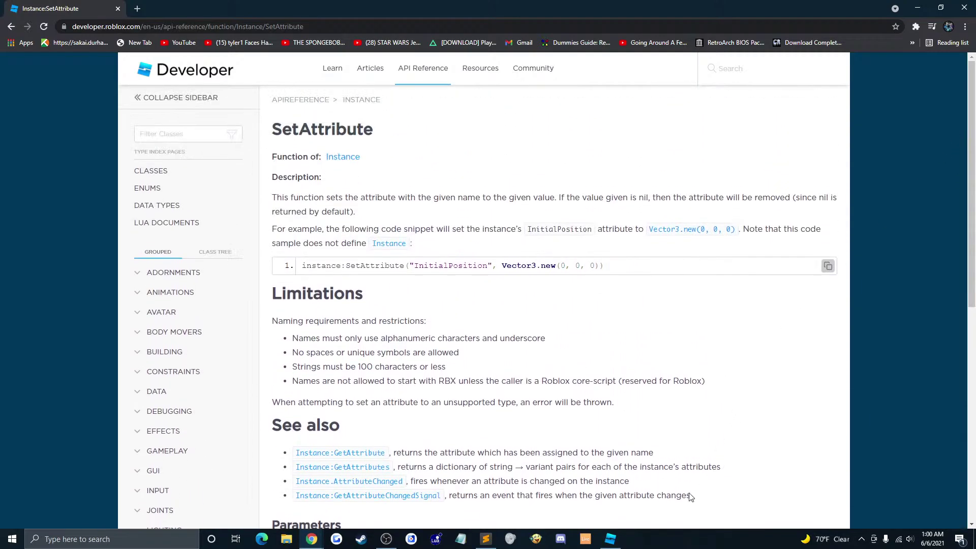
Step: Switch back to Roblox Studio, close the script and add an ArcHandles object to the Part, selecting it to view its properties
left_click(611, 539)
left_click(265, 80)
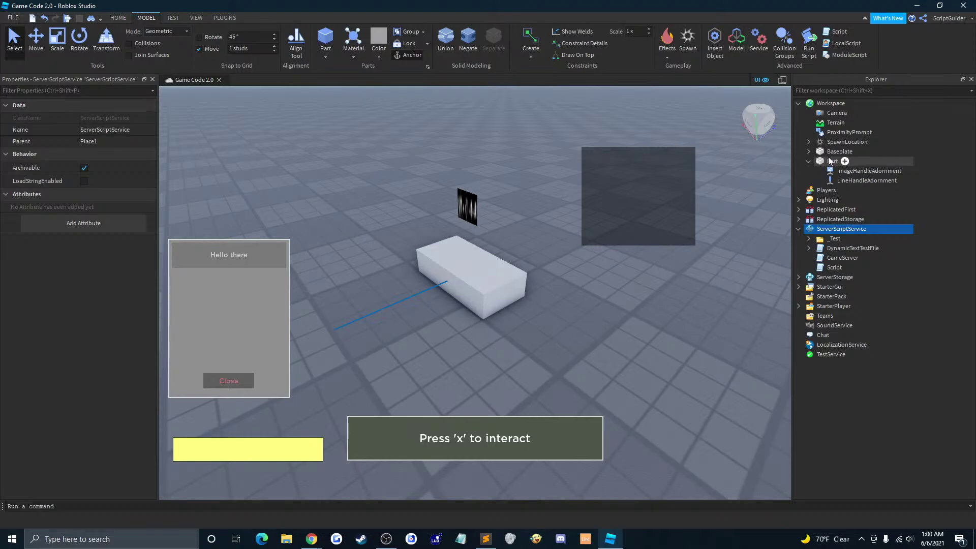
left_click(845, 162)
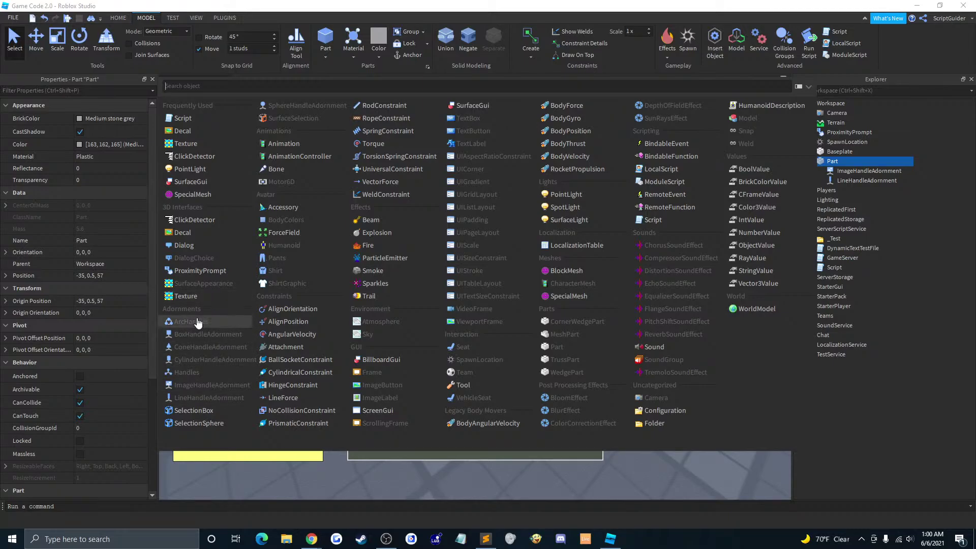
mouse_move(198, 322)
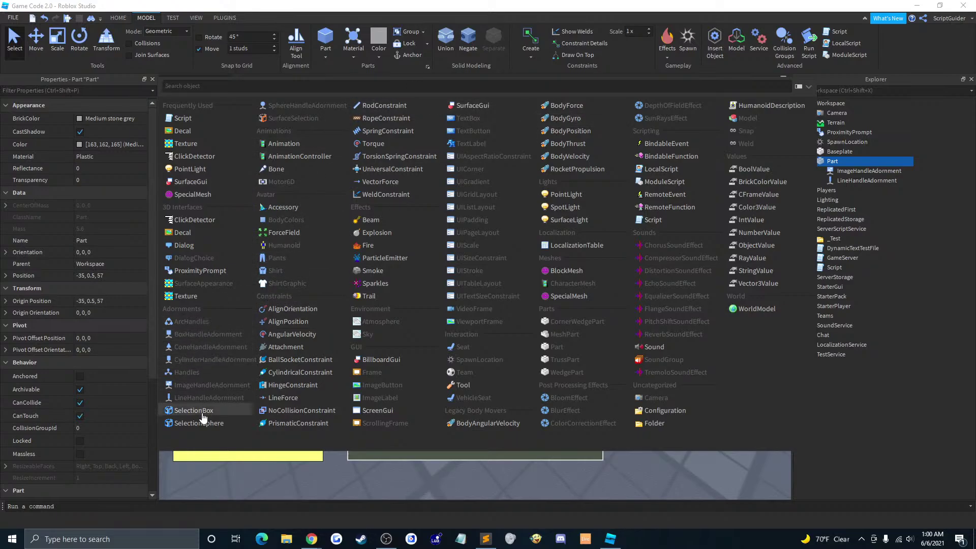
left_click(200, 322)
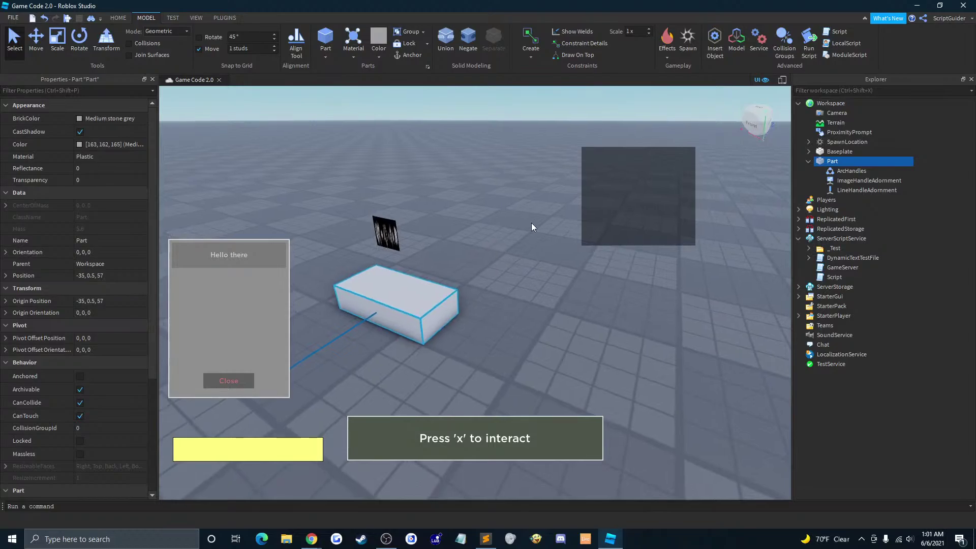
left_click(852, 181)
left_click(849, 169)
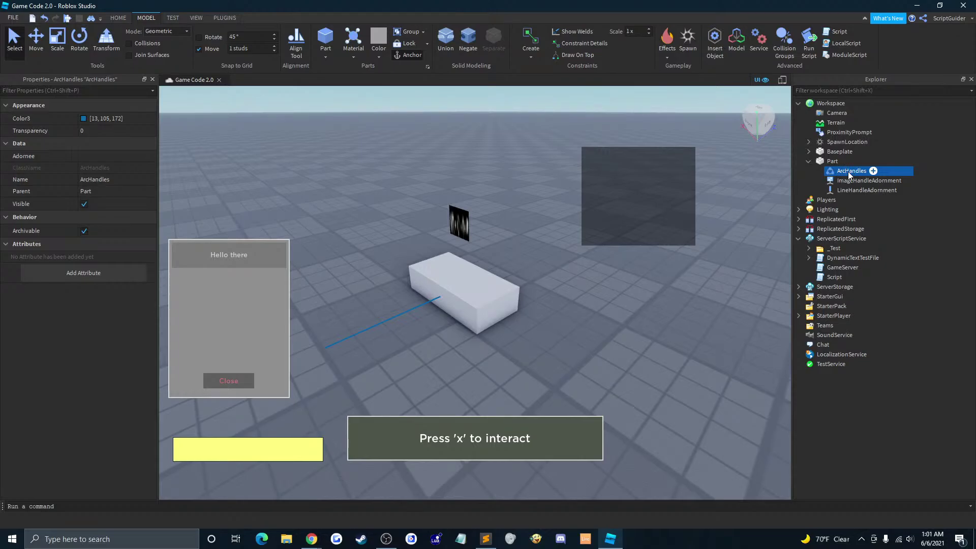
Step: Add a Bone to the Part and turn on its Visible property
left_click(845, 162)
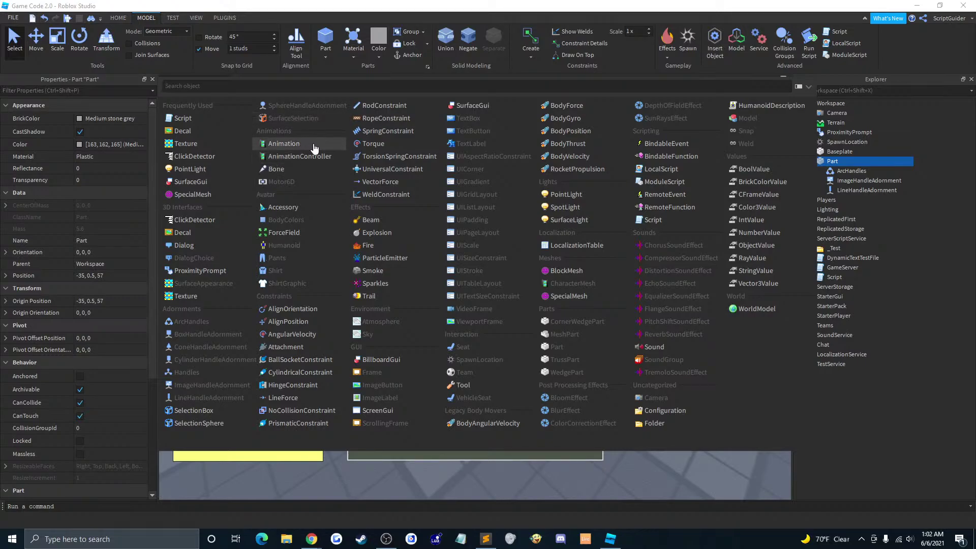
left_click(278, 170)
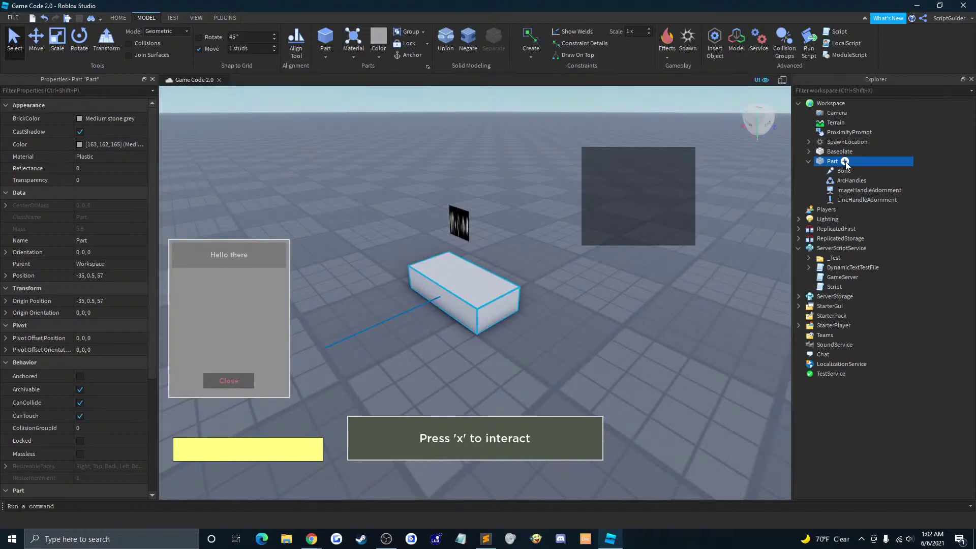
left_click(845, 161)
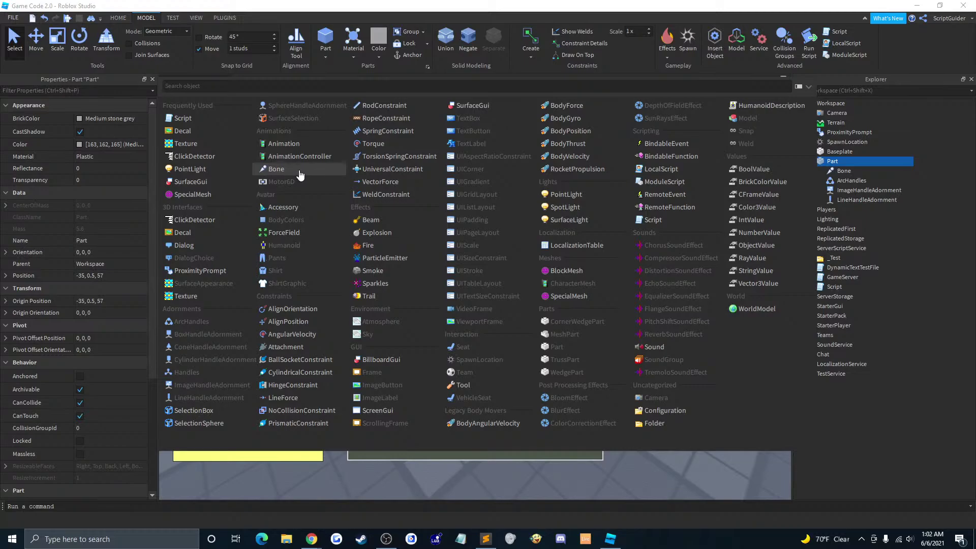
left_click(846, 171)
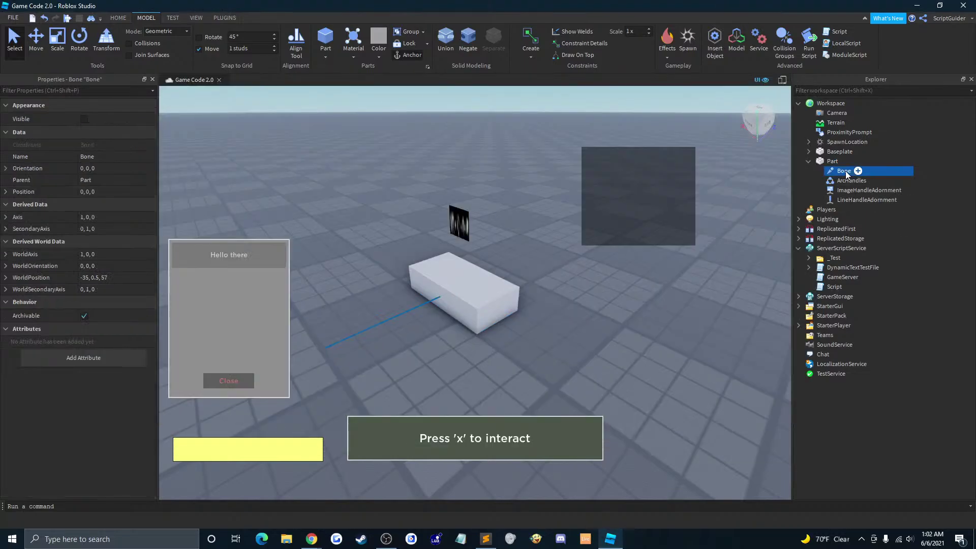
left_click(83, 120)
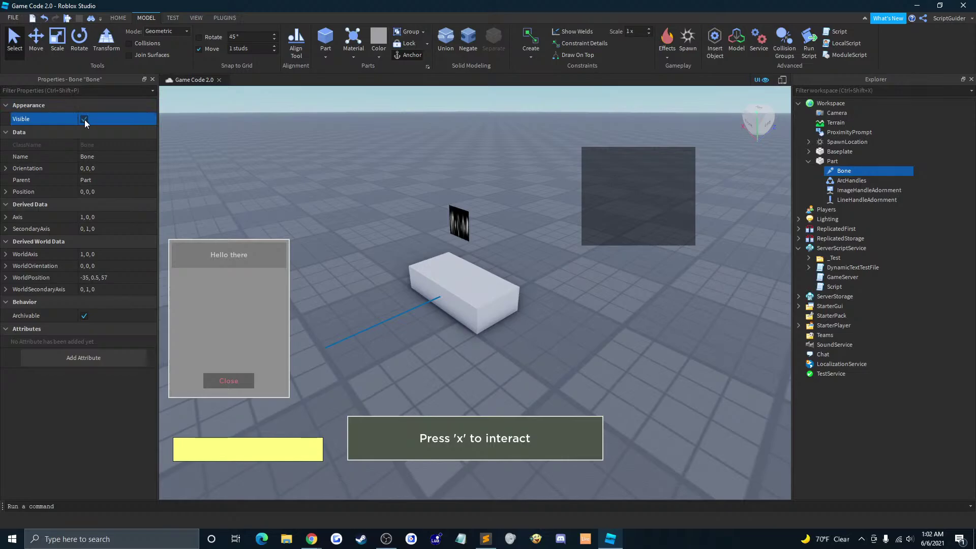
left_click(85, 120)
Step: Move the Bone out of the Part along the Z axis to position 0, 0, -5
right_click_drag(356, 197, 411, 218)
scroll(411, 217, "down", 6)
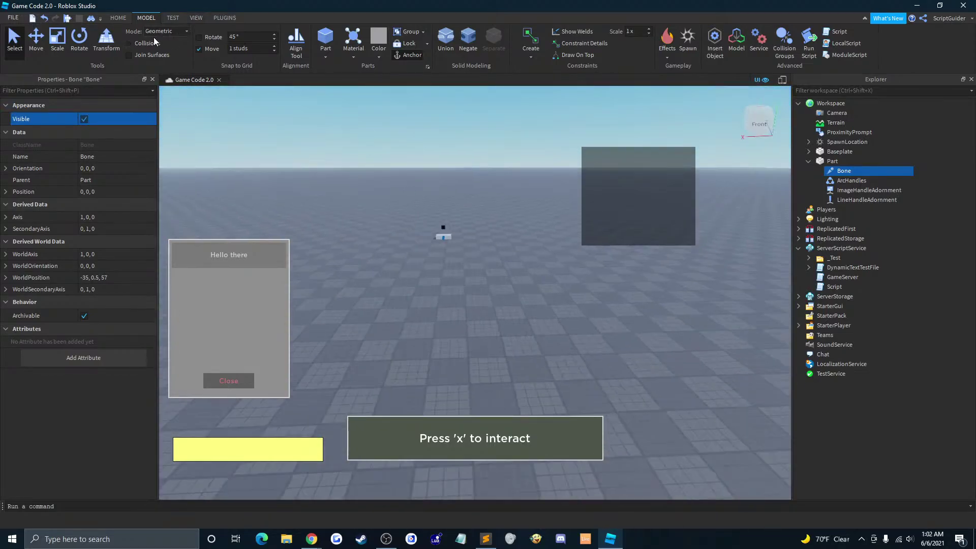
left_click(174, 19)
left_click(145, 21)
left_click(36, 40)
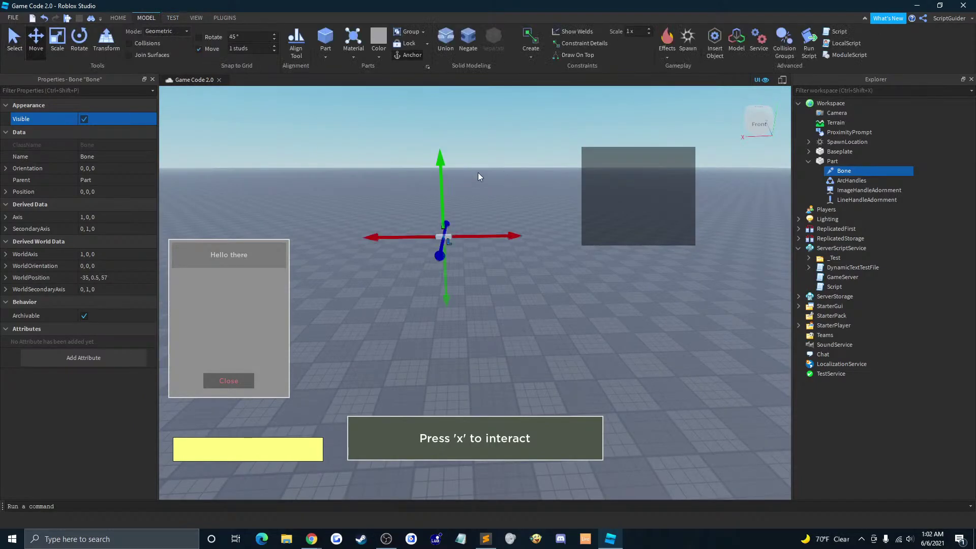
right_click_drag(478, 172, 526, 217)
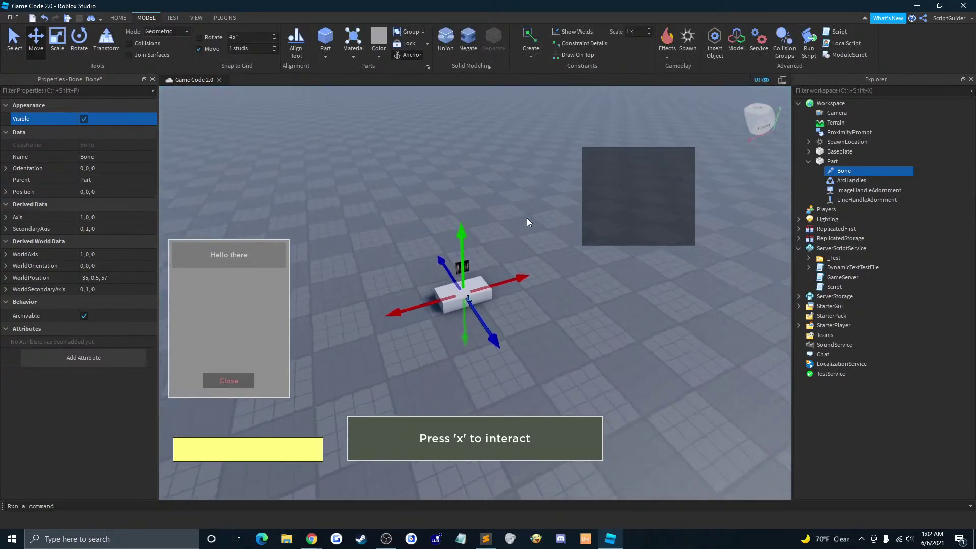
left_click_drag(498, 325, 560, 349)
right_click_drag(559, 349, 553, 321)
scroll(551, 311, "up", 4)
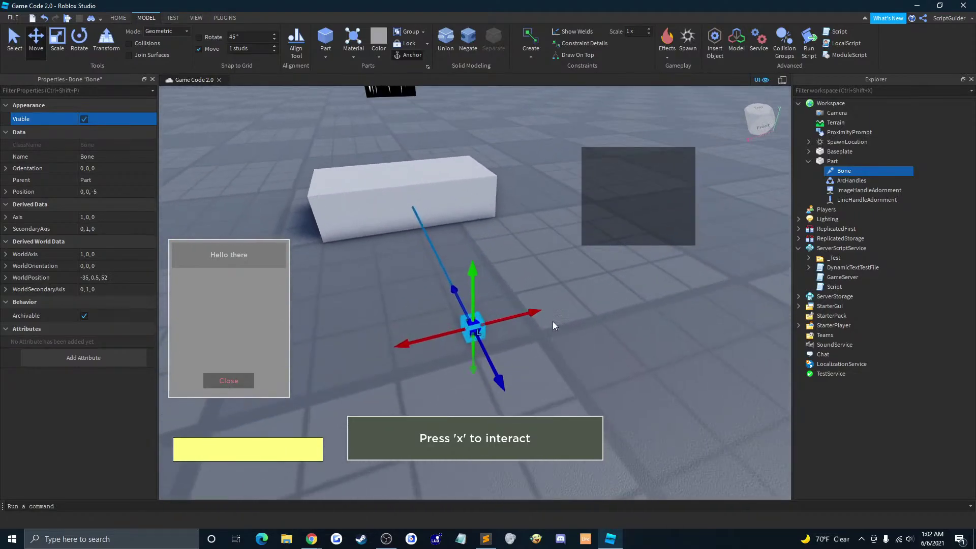
Step: Shift the Bone further along the X and Z axes to position -1, 0, -6
left_click(552, 322)
left_click(473, 330)
left_click_drag(537, 312, 585, 304)
right_click_drag(584, 304, 585, 304)
right_click_drag(558, 265, 553, 264)
left_click_drag(486, 258, 408, 279)
right_click_drag(478, 270, 509, 267)
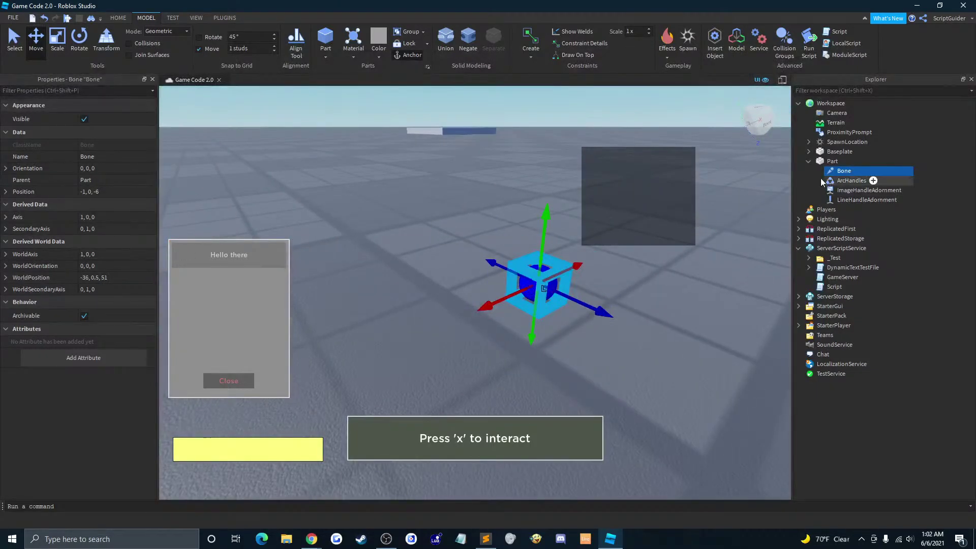
Step: Switch to Chrome, search the Roblox developer site for "Bone" and open the Bone class reference page
left_click(116, 168)
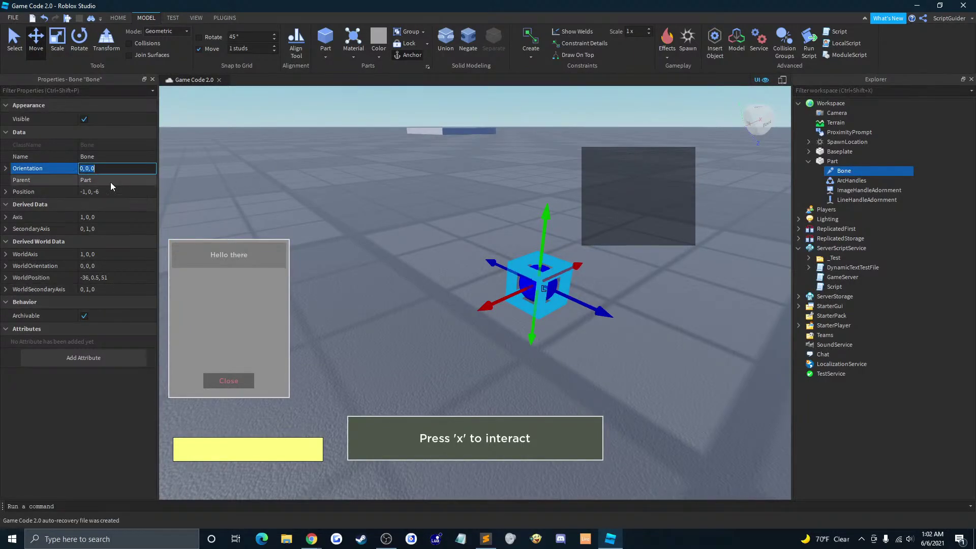
left_click(312, 539)
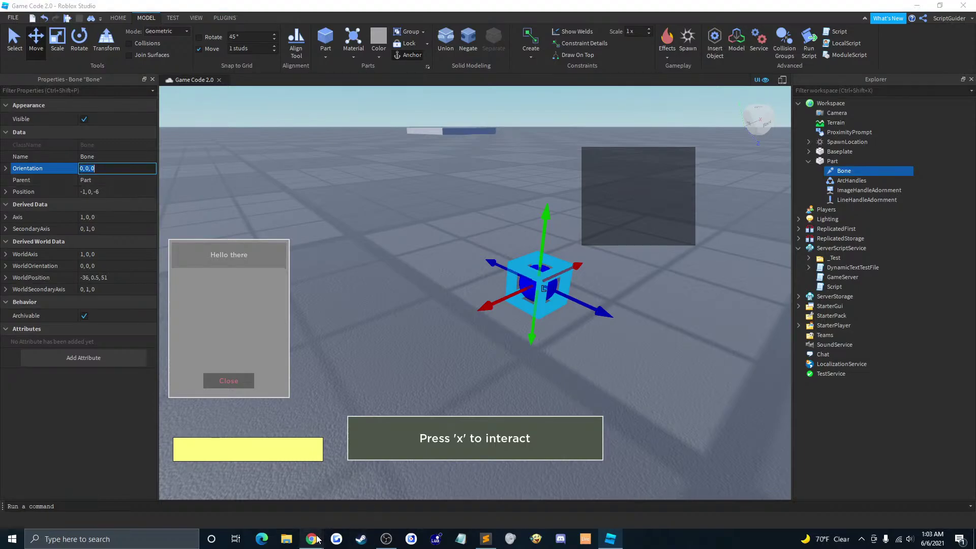
left_click(347, 491)
left_click(712, 70)
type("Bone")
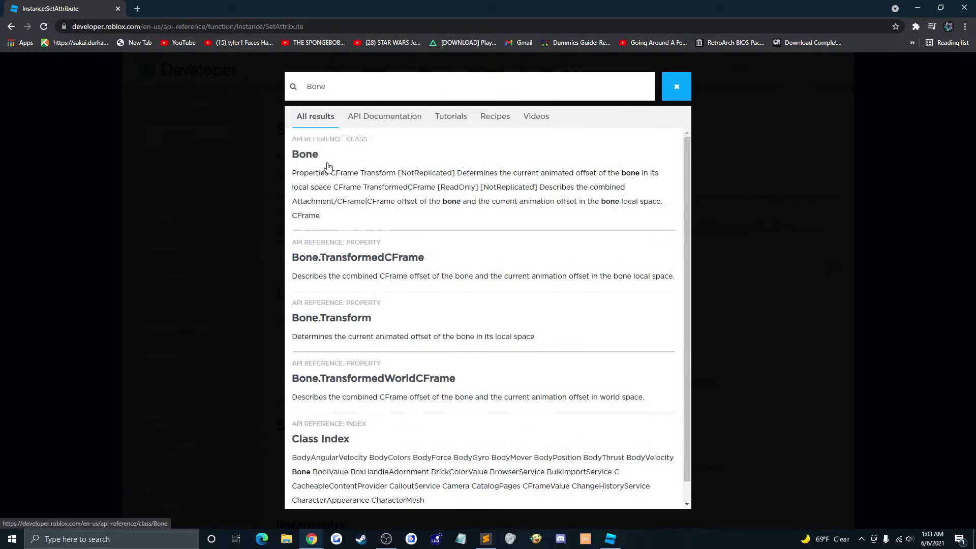
left_click(314, 155)
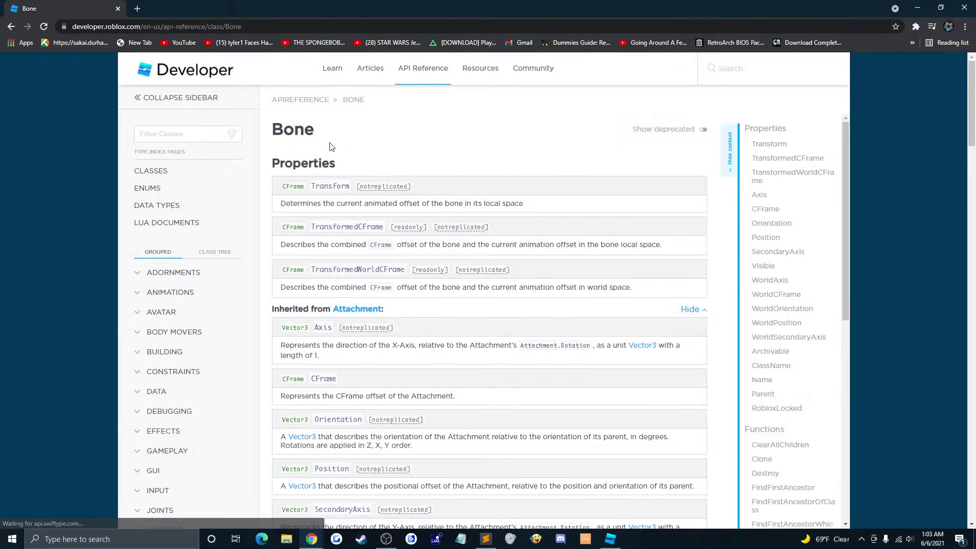
Step: Read through the Bone class reference, examining its own properties and those inherited from Attachment and Instance
scroll(381, 143, "down", 2)
scroll(382, 142, "up", 2)
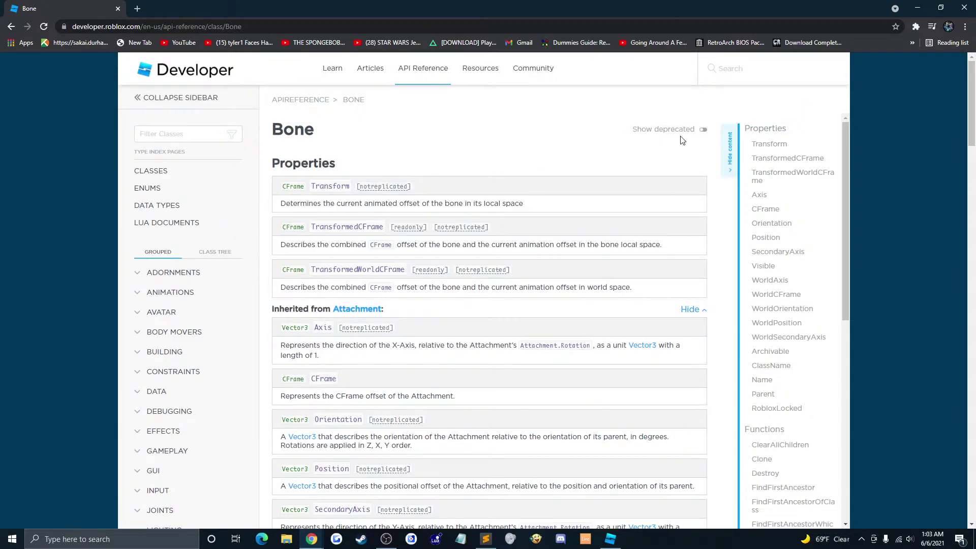
scroll(369, 135, "down", 4)
scroll(462, 143, "up", 4)
scroll(961, 147, "down", 1)
scroll(919, 268, "down", 5)
scroll(917, 274, "up", 6)
scroll(396, 160, "down", 3)
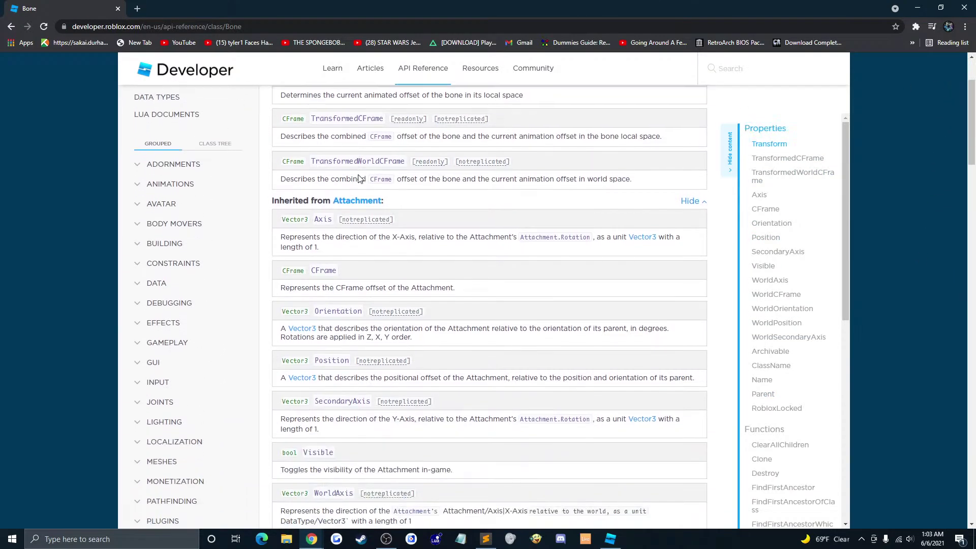
scroll(358, 179, "up", 3)
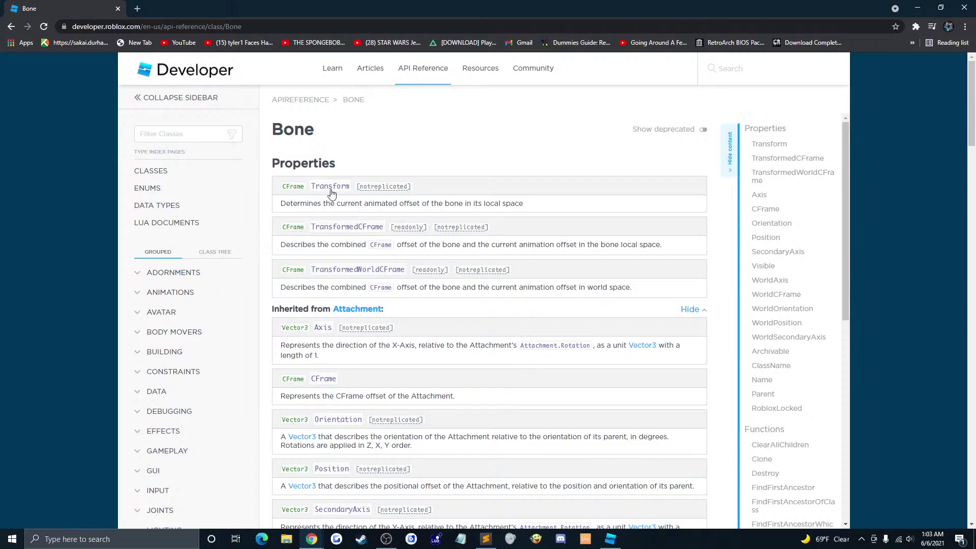
scroll(331, 194, "down", 2)
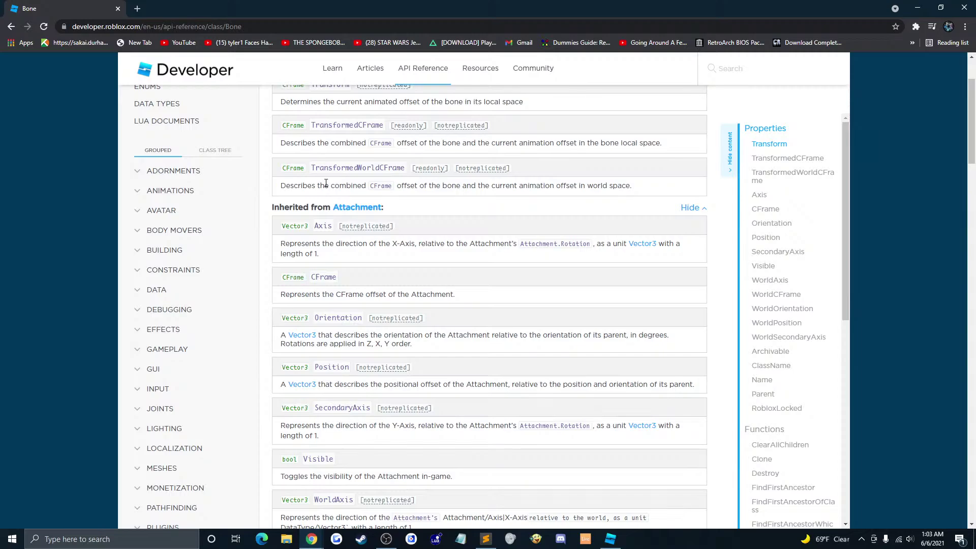
scroll(326, 184, "down", 2)
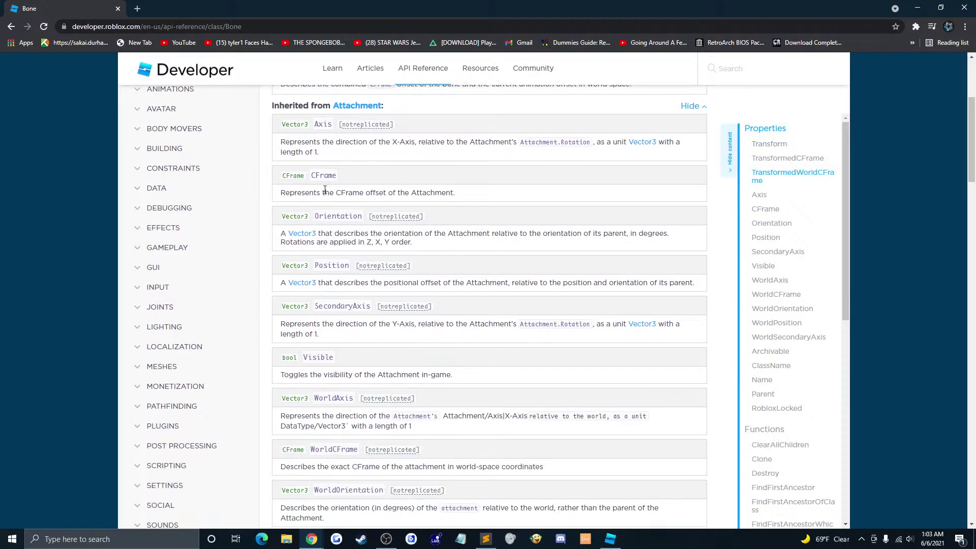
scroll(325, 192, "down", 3)
scroll(361, 200, "down", 9)
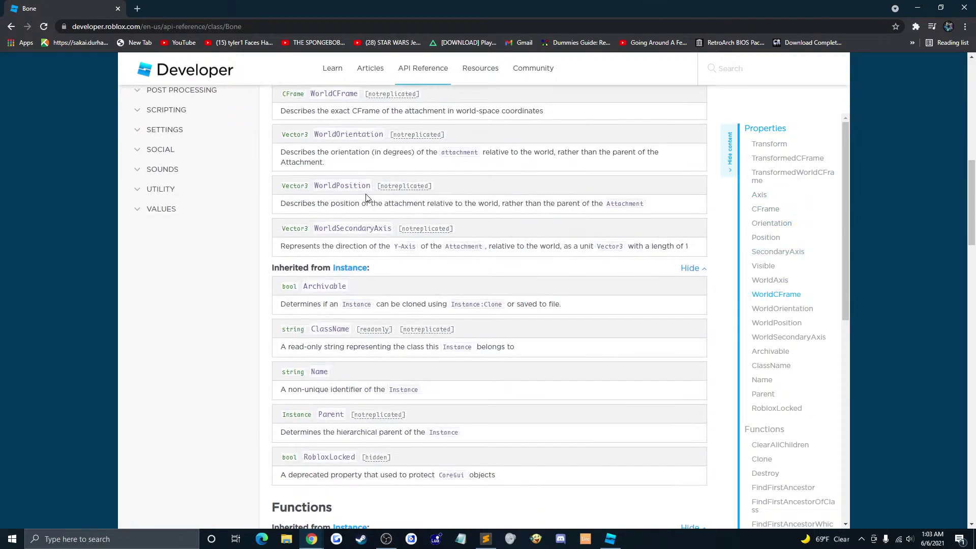
scroll(410, 202, "down", 5)
scroll(466, 214, "up", 15)
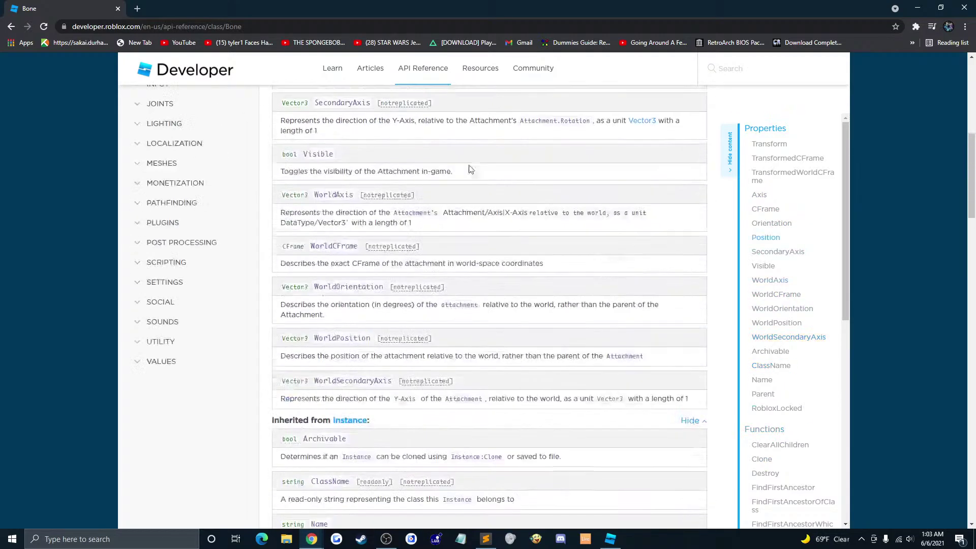
scroll(473, 209, "up", 2)
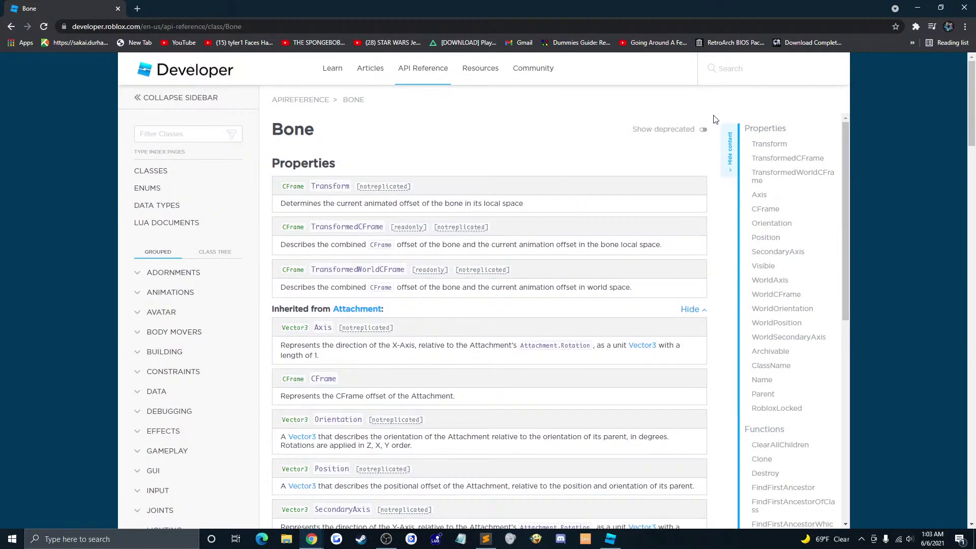
Step: Turn on the display of deprecated members on the Bone reference page and look over its property list
left_click(704, 130)
scroll(643, 160, "down", 4)
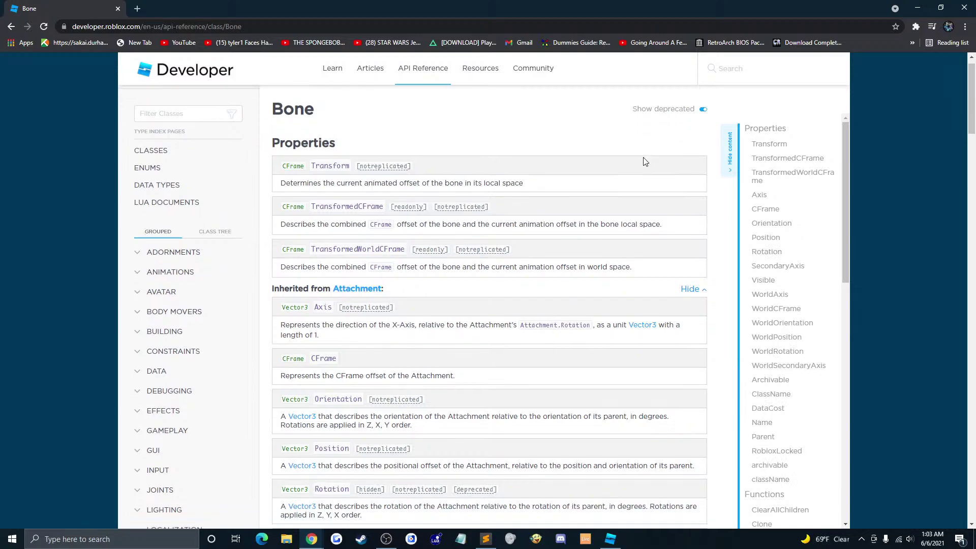
scroll(641, 162, "up", 4)
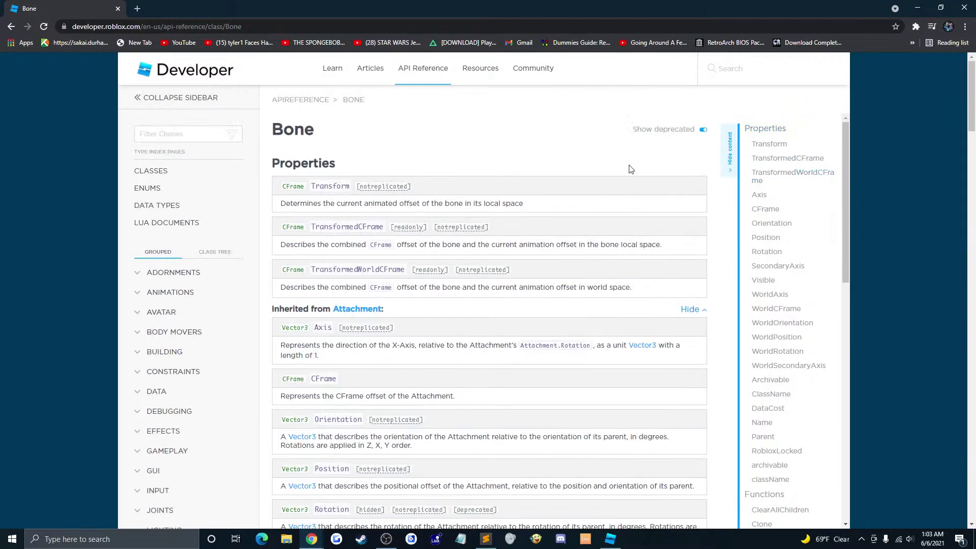
Step: Switch back to Roblox Studio, review the Bone's properties and toggle its Visible property off and on again
left_click(609, 538)
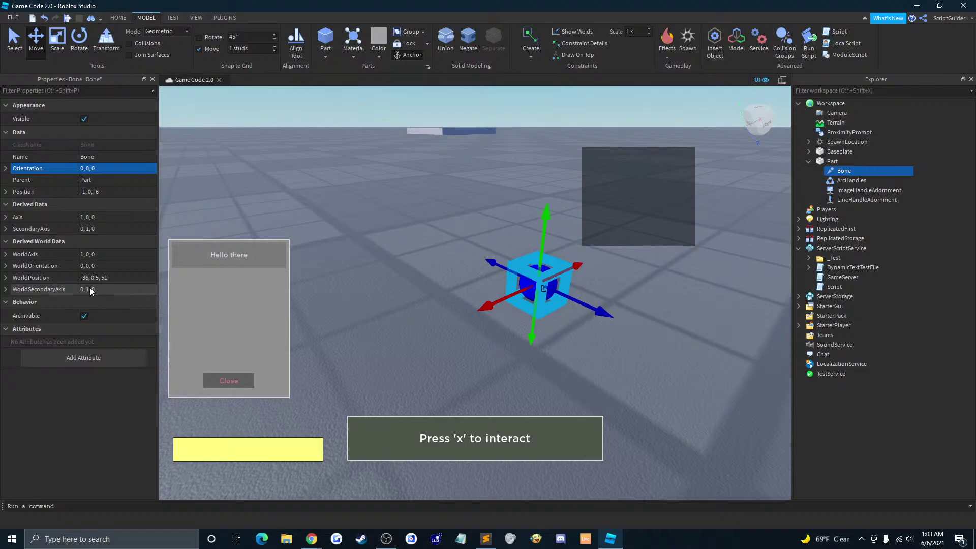
right_click_drag(404, 224, 405, 224)
left_click(85, 119)
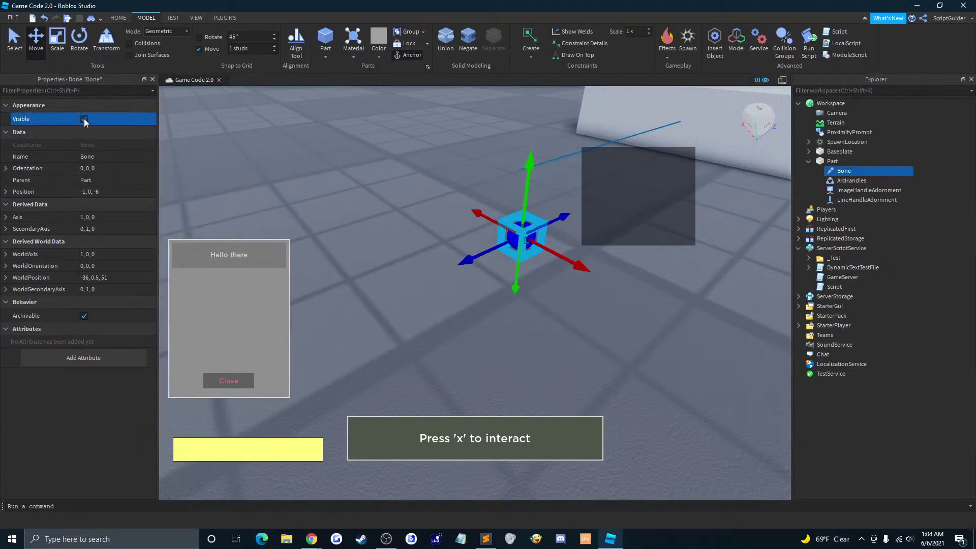
left_click(84, 118)
Step: Cut the Bone out of the Part
right_click(833, 174)
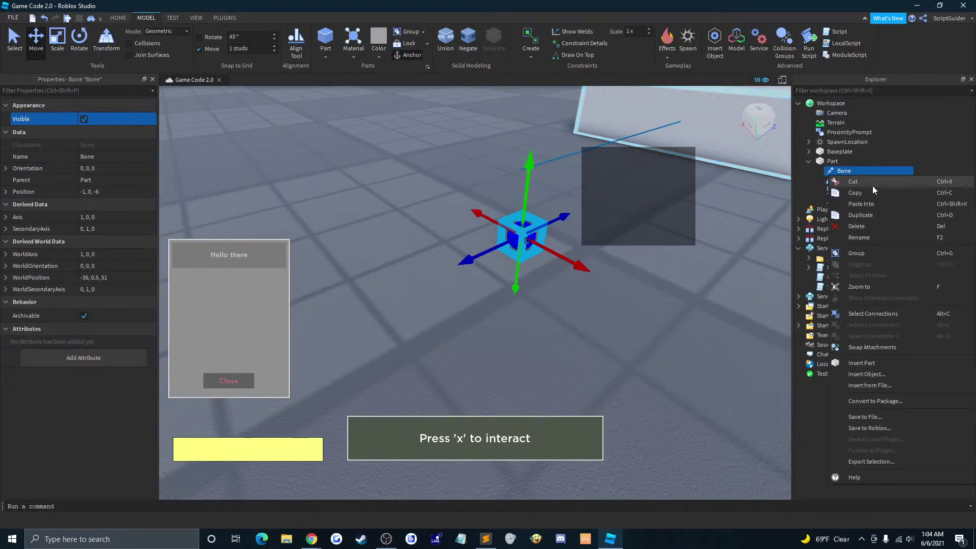
left_click(872, 185)
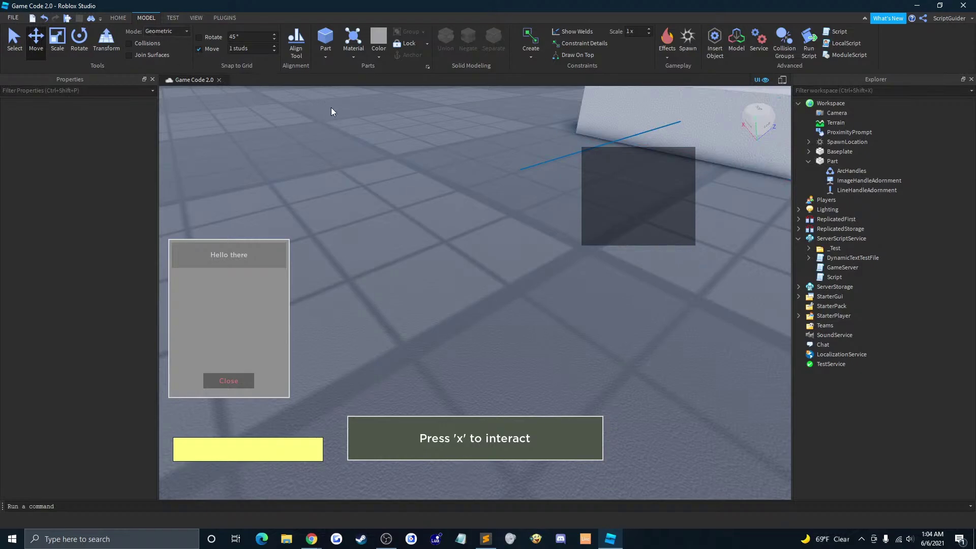
scroll(404, 129, "down", 5)
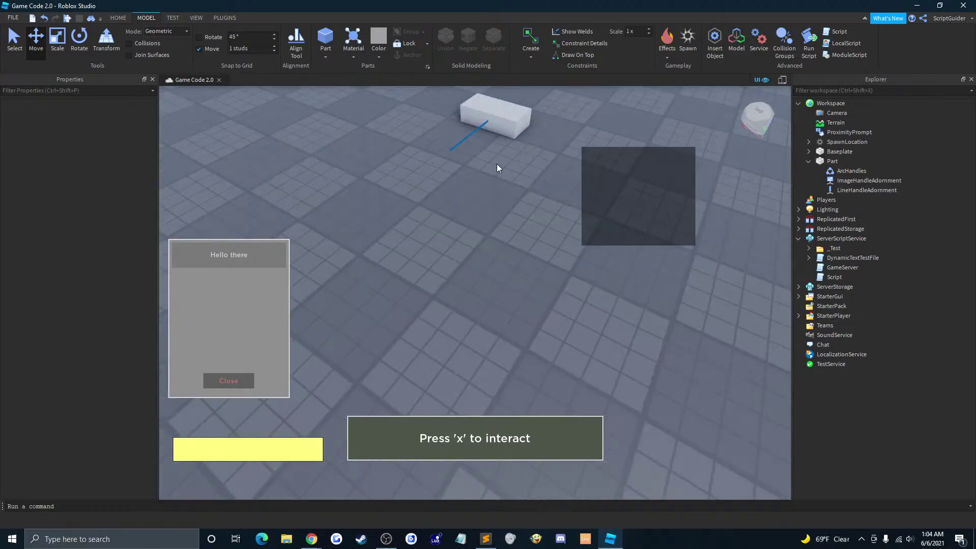
Step: Add a LineForce to the Part, look over its properties and cut it out again
double_click(844, 161)
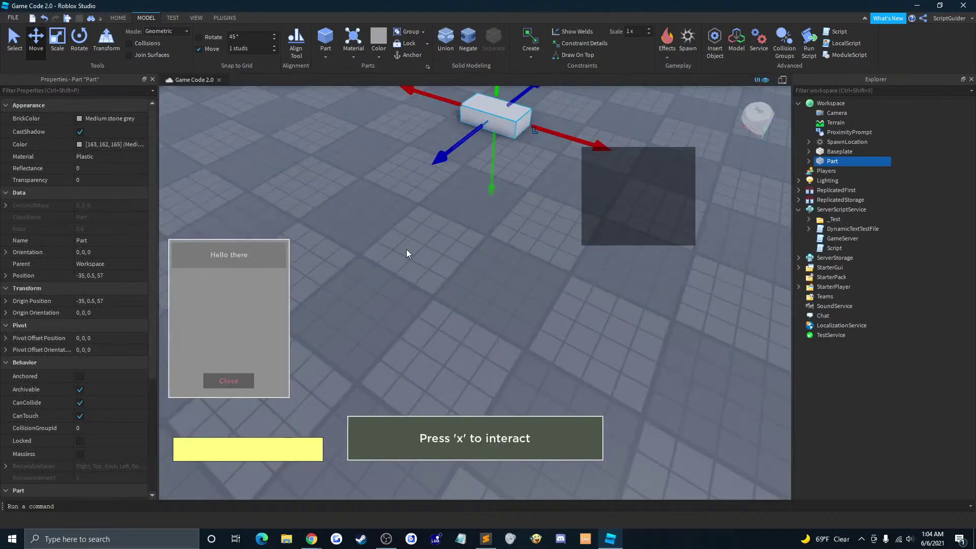
left_click(845, 161)
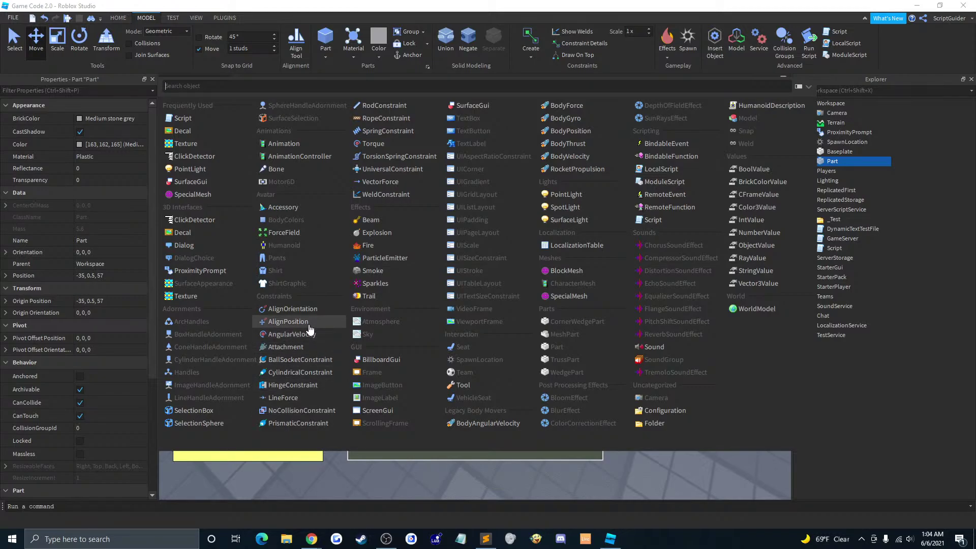
left_click(279, 400)
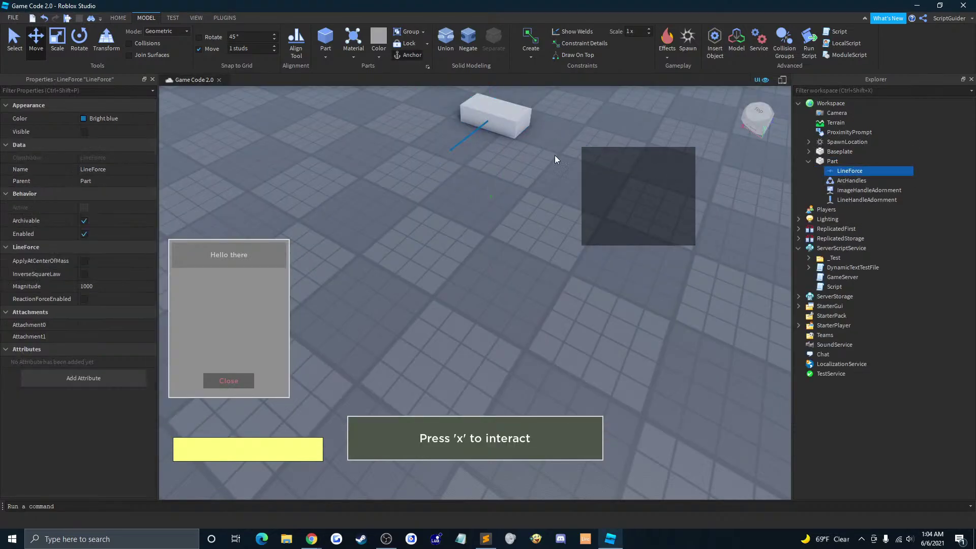
right_click_drag(453, 193, 453, 194)
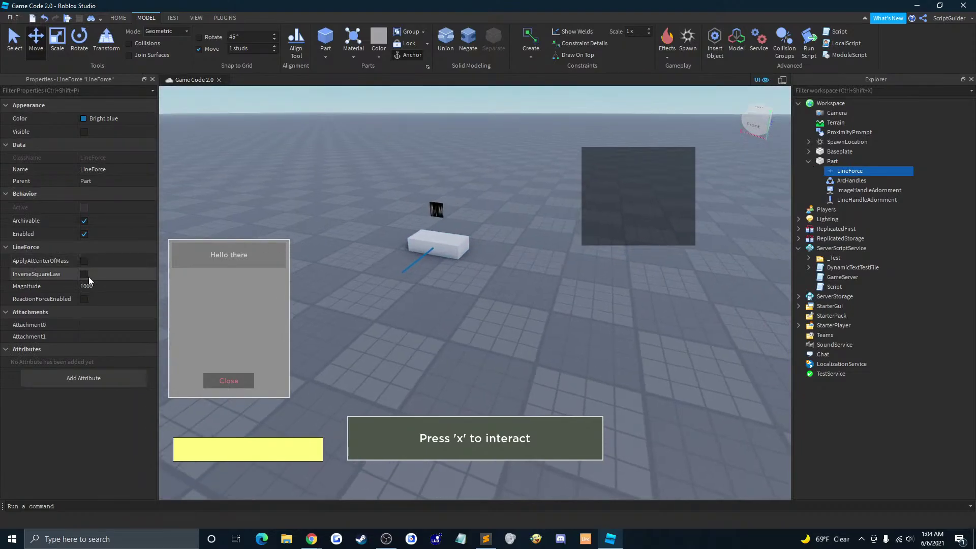
right_click(853, 174)
left_click(858, 181)
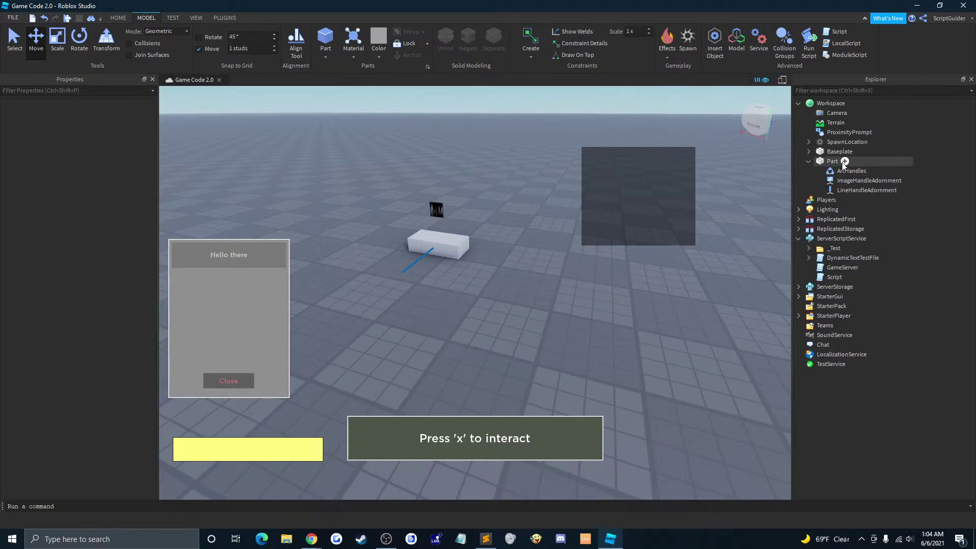
Step: Add a Trail to the Part, look at its properties and move the Part across the baseplate to position -42, 0.5, 50
left_click(844, 162)
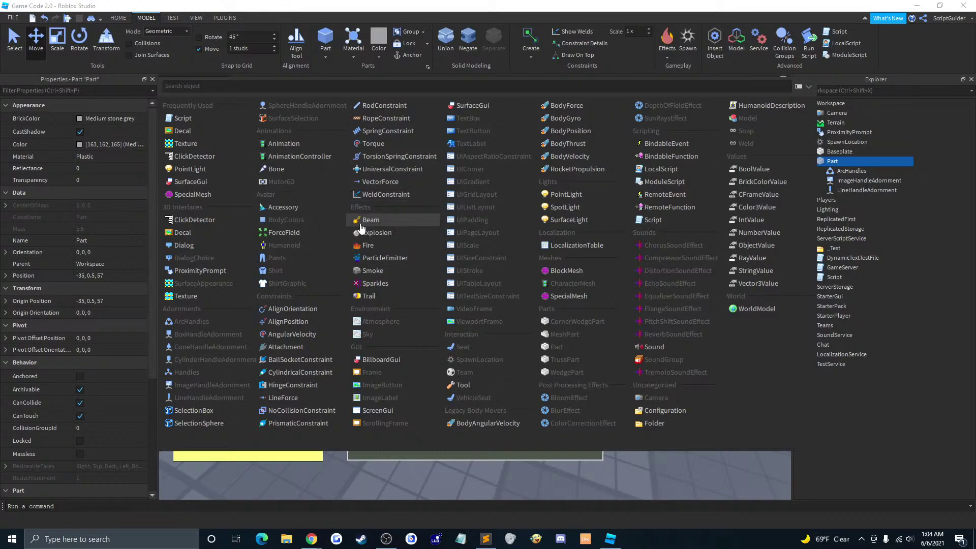
left_click(369, 297)
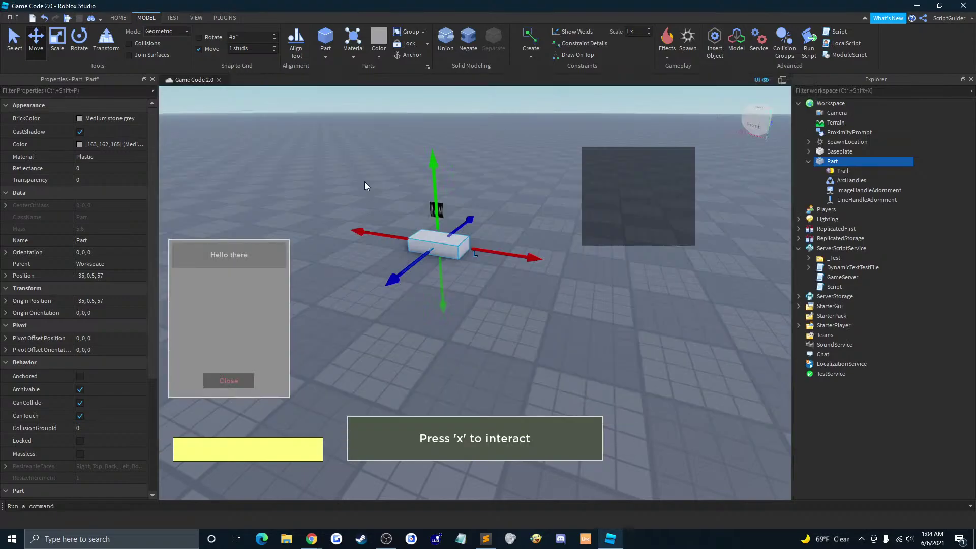
right_click_drag(401, 191, 405, 187)
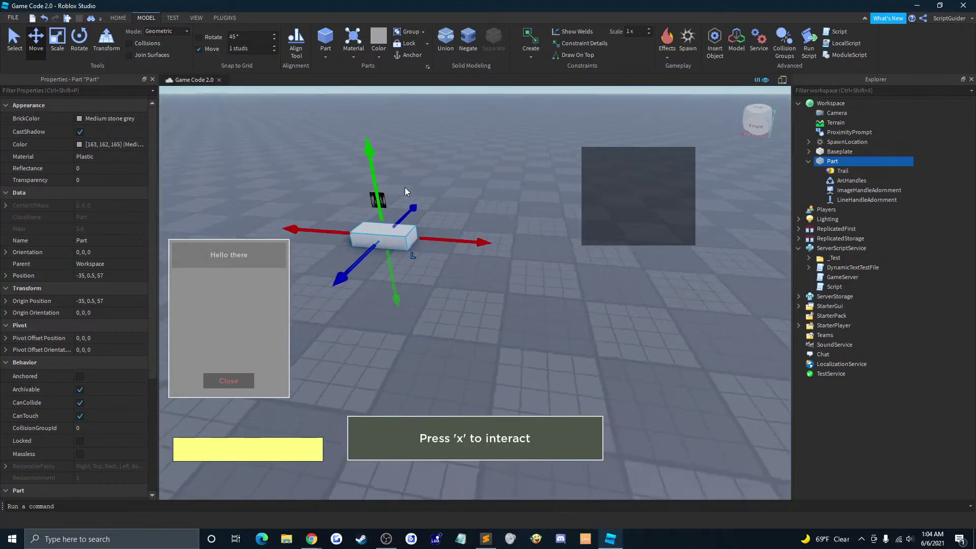
mouse_move(475, 228)
left_mouse_down()
mouse_move(528, 249)
mouse_move(466, 244)
mouse_move(478, 245)
left_mouse_up()
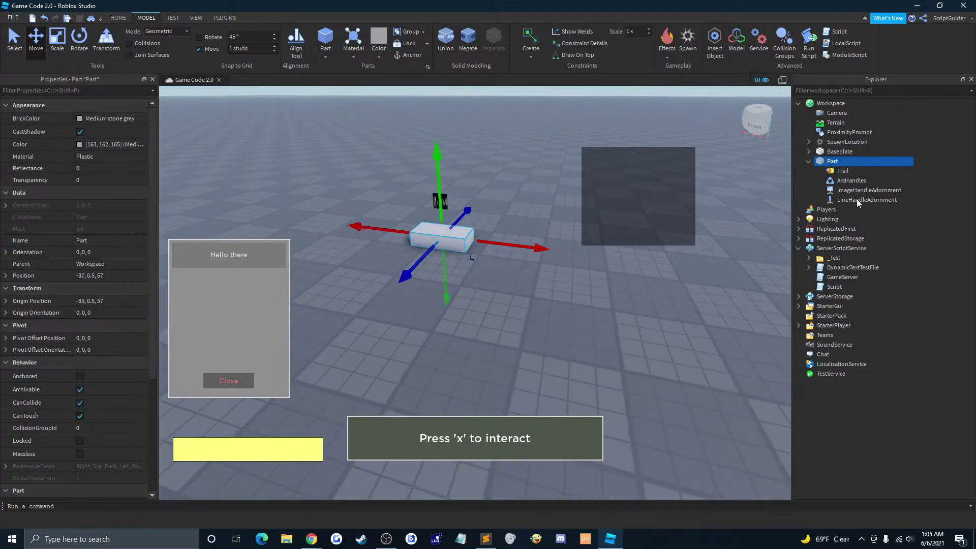
left_click(842, 171)
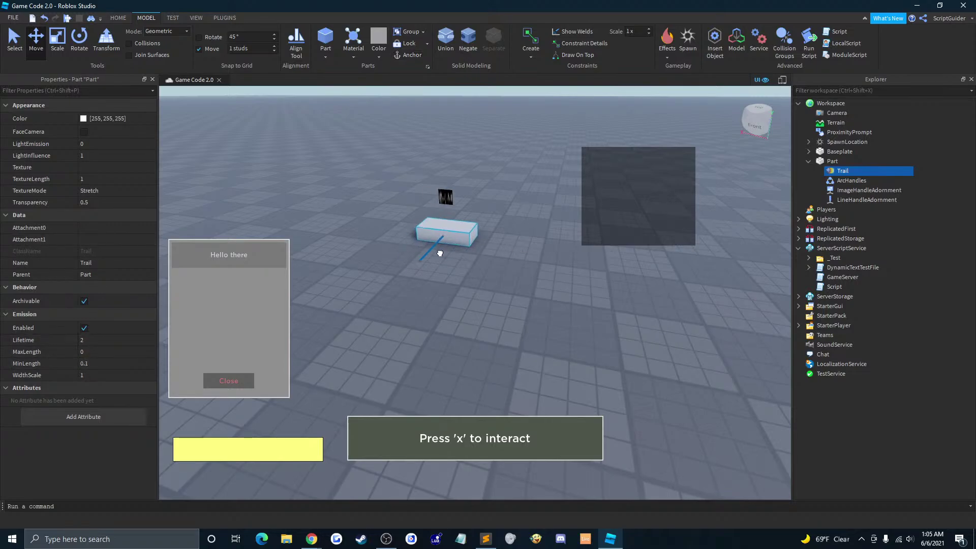
left_click_drag(438, 250, 506, 305)
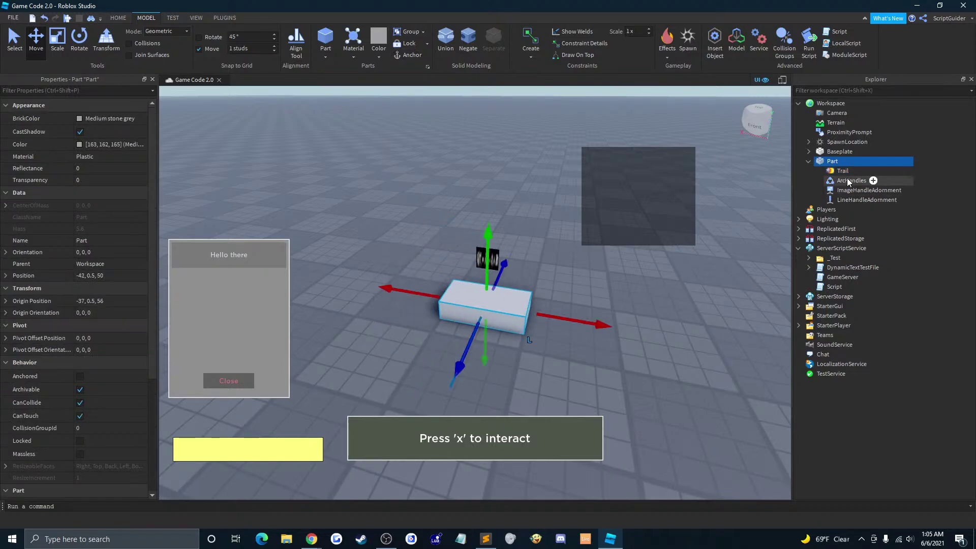
Step: Set the Trail's Texture to the image named asdfsd
left_click(842, 171)
left_click(89, 167)
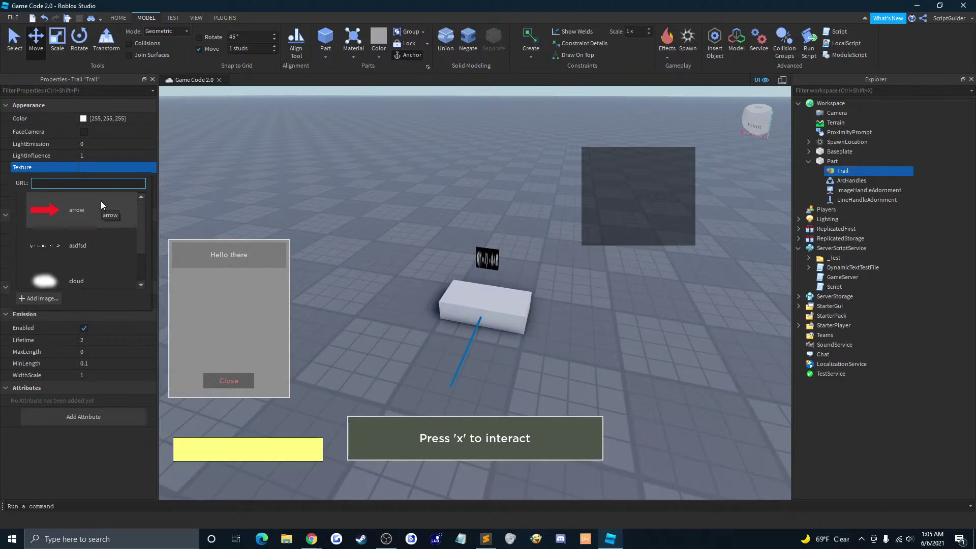
left_click(99, 239)
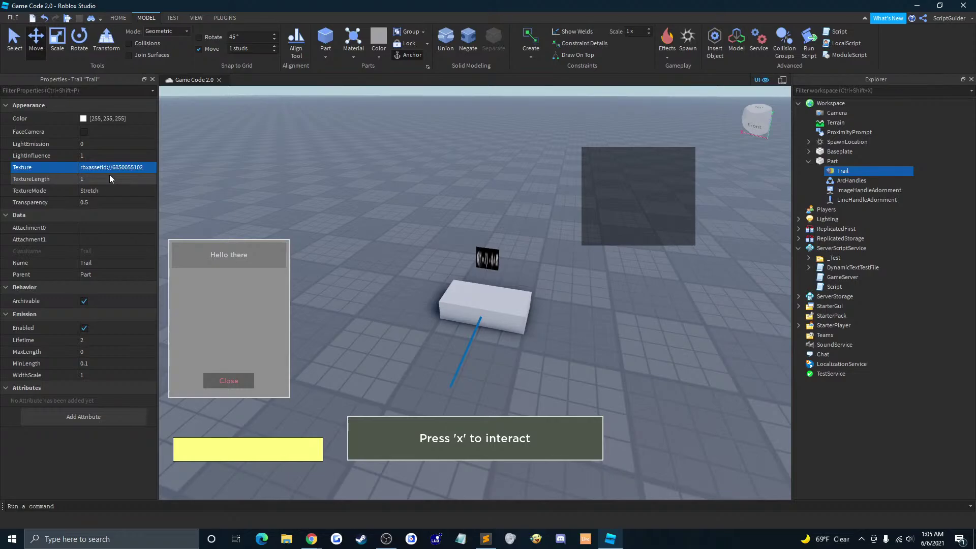
Step: Inspect the Trail's Transparency value, clear the selection and select the Part to view its properties
left_click(102, 203)
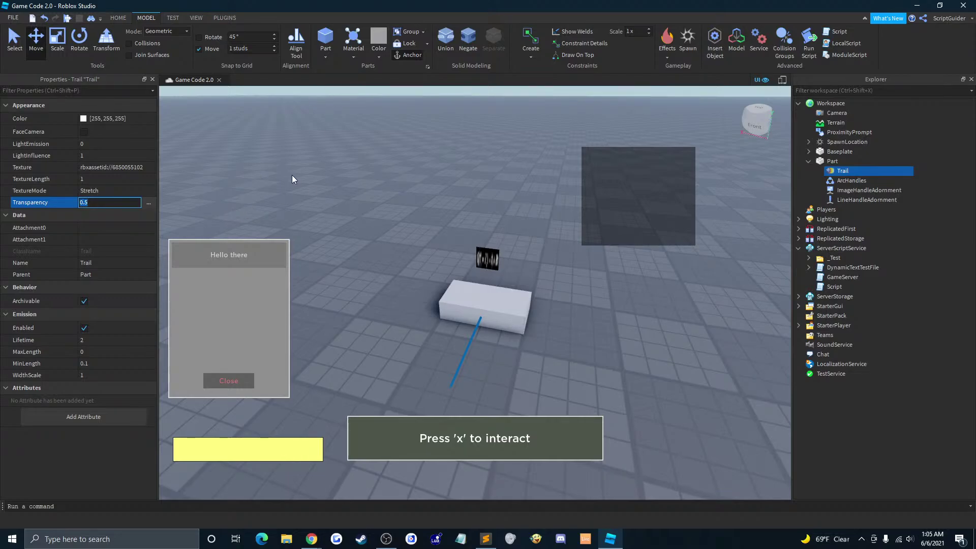
left_click(346, 209)
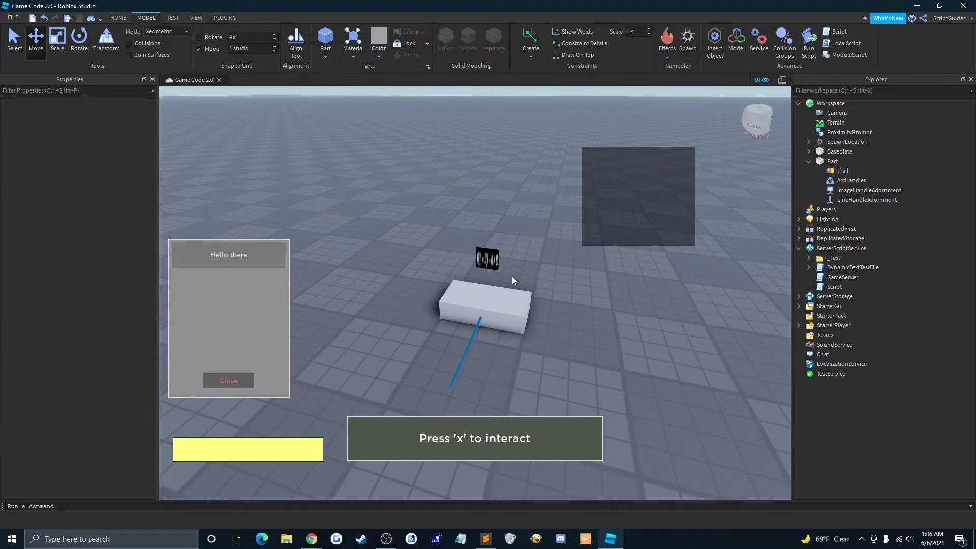
left_click(834, 161)
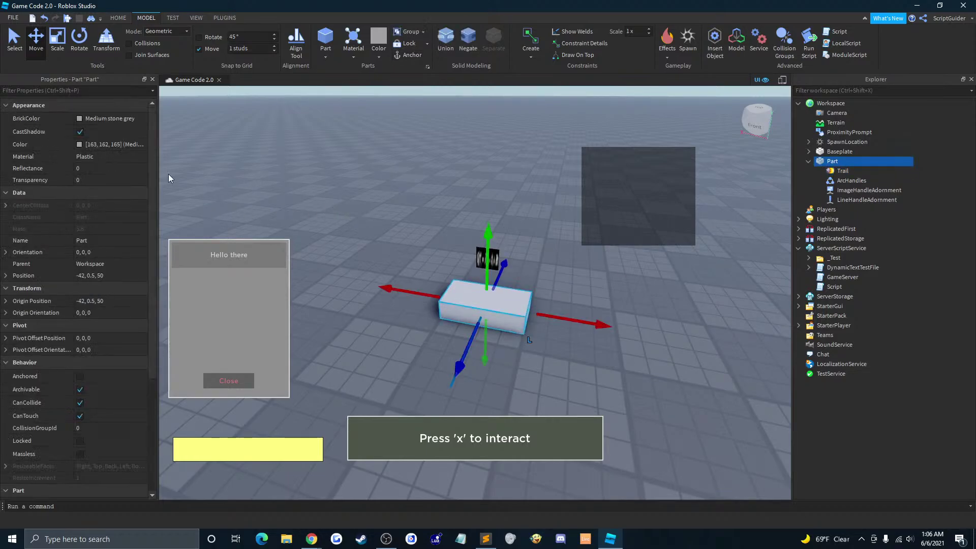
Step: Review the properties of the Part and its Trail, and delete the Trail
scroll(114, 166, "down", 4)
scroll(114, 165, "up", 3)
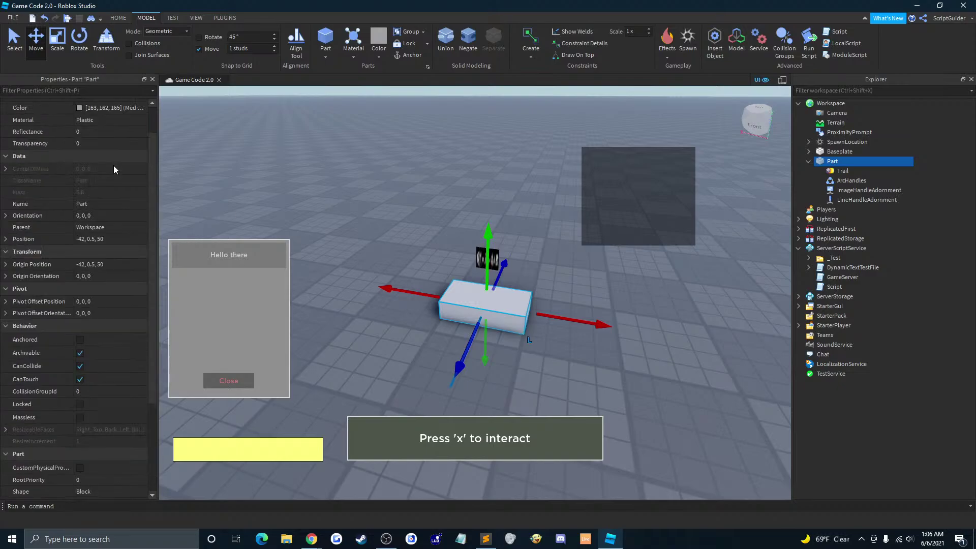
scroll(112, 172, "down", 3)
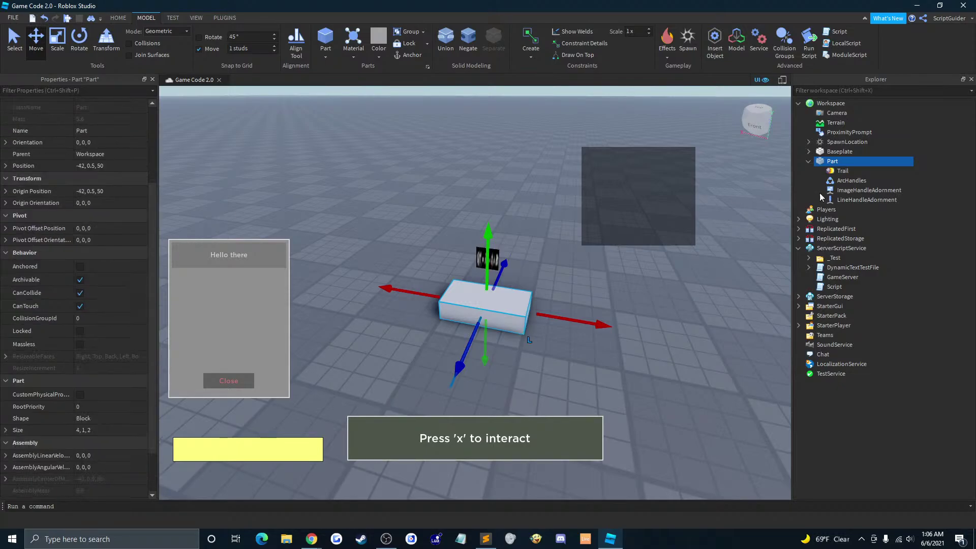
left_click(843, 171)
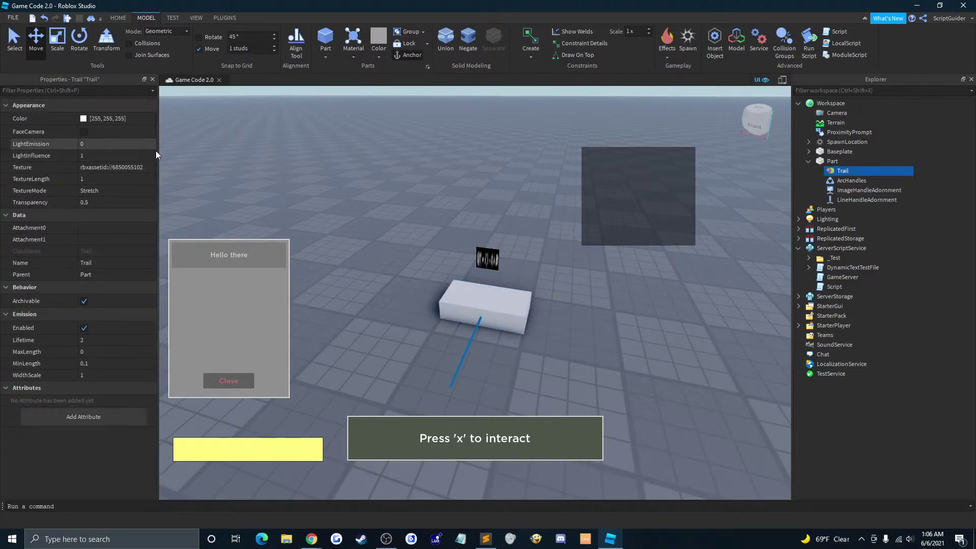
right_click_drag(466, 209, 466, 209)
scroll(466, 205, "down", 4)
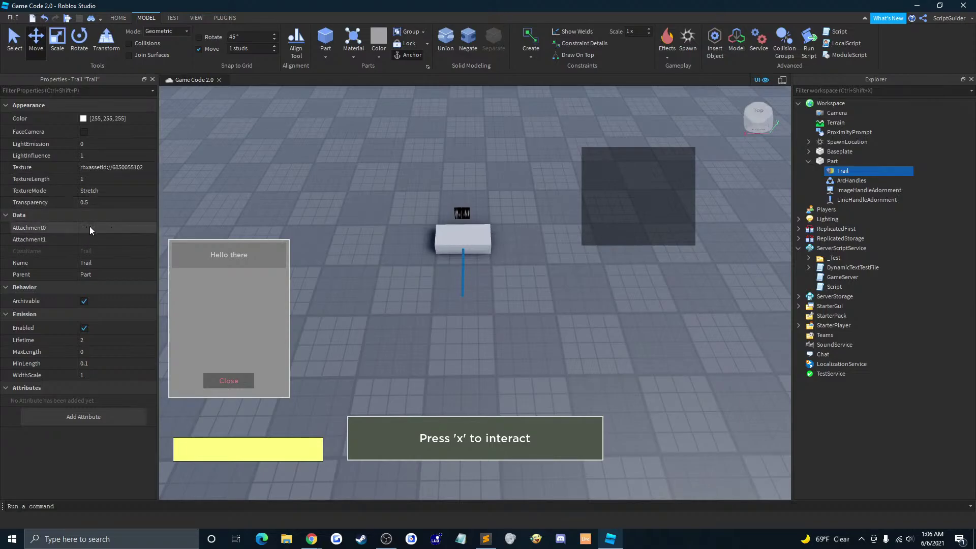
right_click(846, 171)
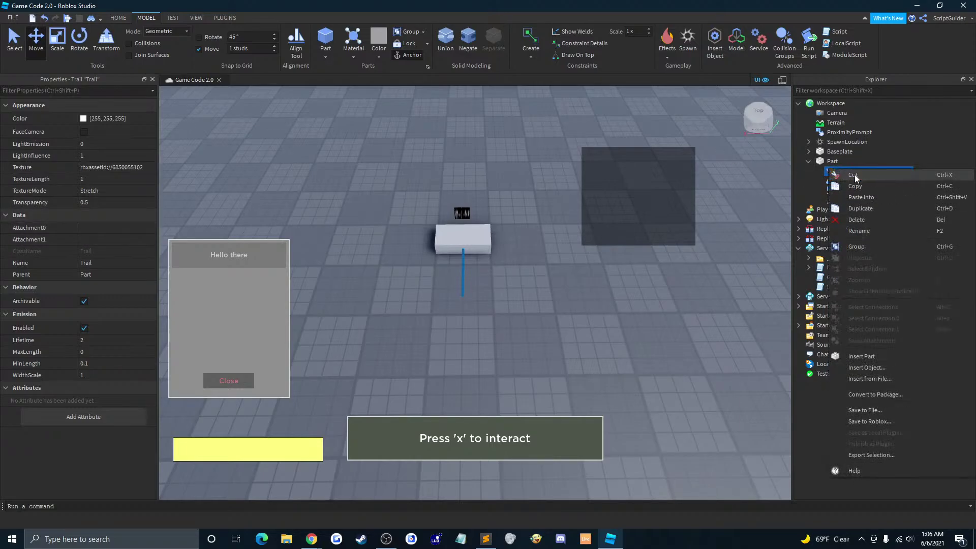
left_click(865, 218)
Step: Insert a VideoFrame into the Part and select it to show its properties
left_click(827, 162)
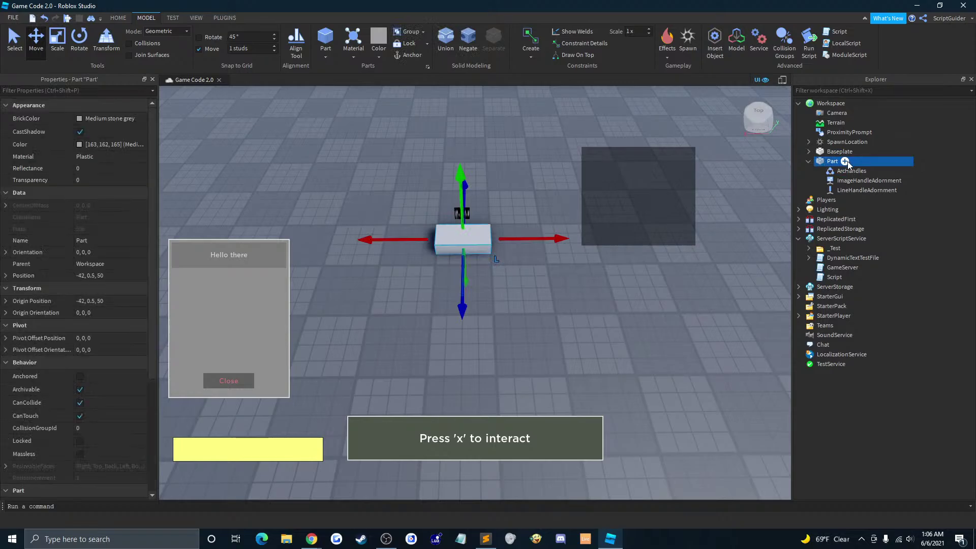
left_click(845, 161)
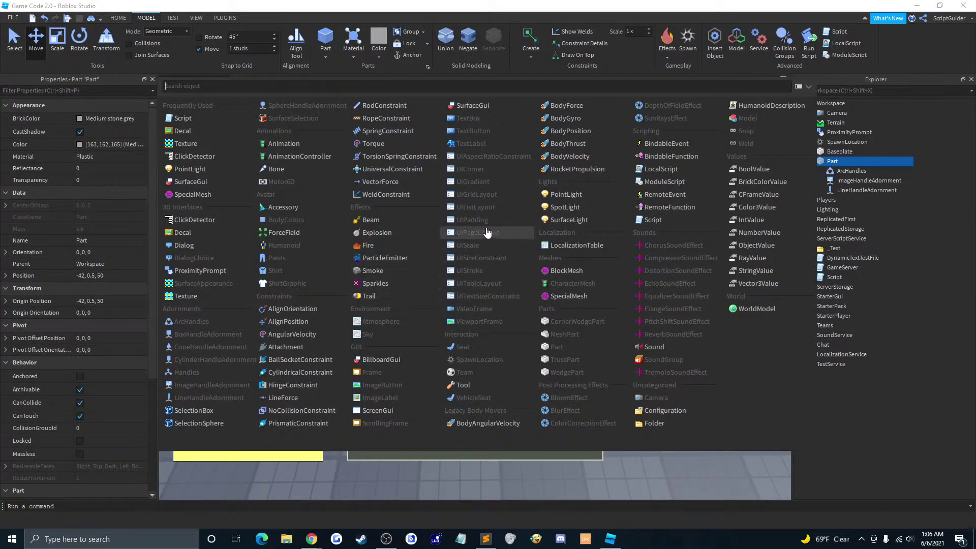
left_click(492, 312)
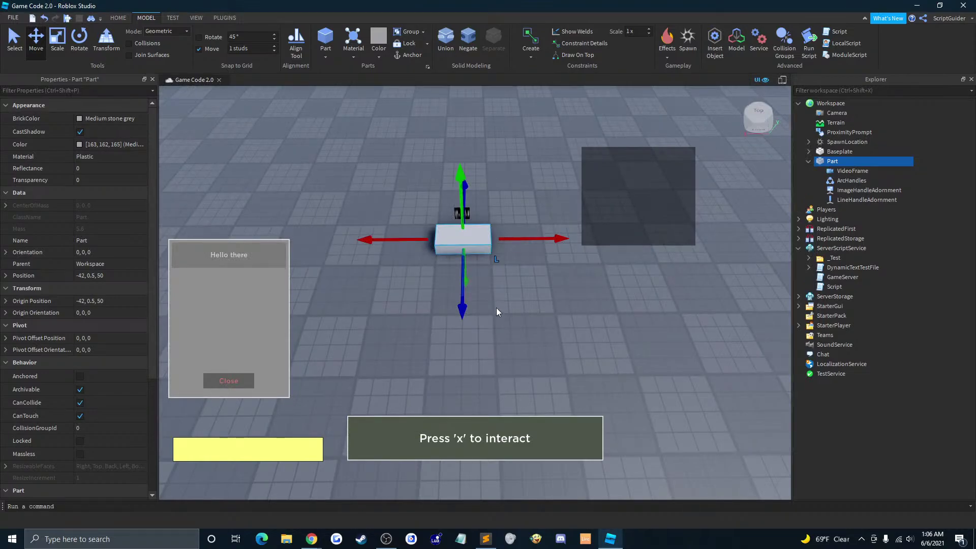
left_click(844, 171)
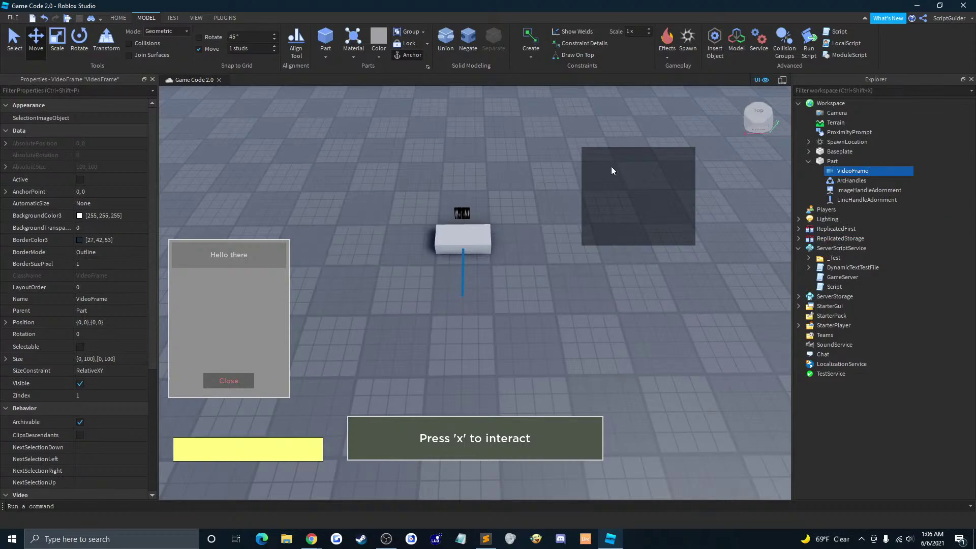
Step: Examine the VideoFrame's appearance, data, behavior and video properties
scroll(96, 182, "down", 5)
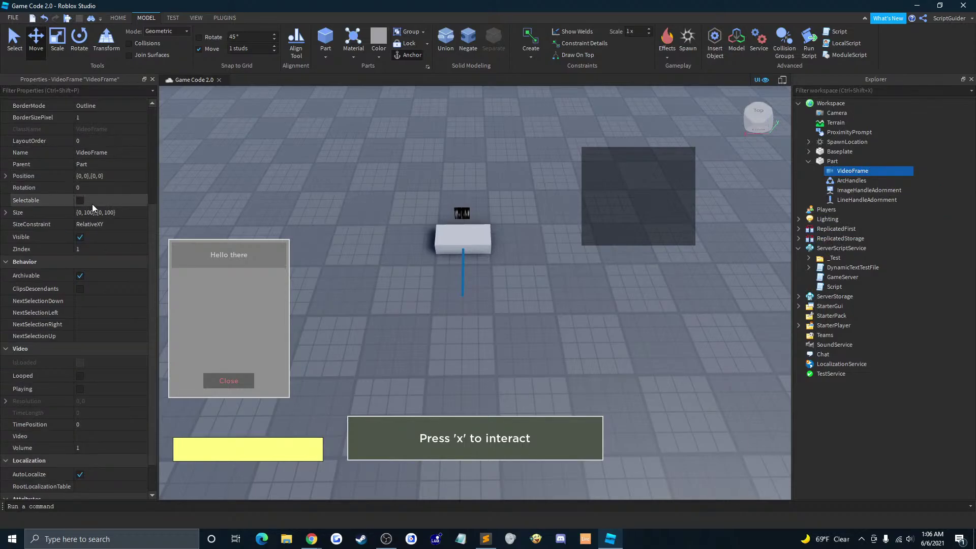
scroll(93, 204, "down", 2)
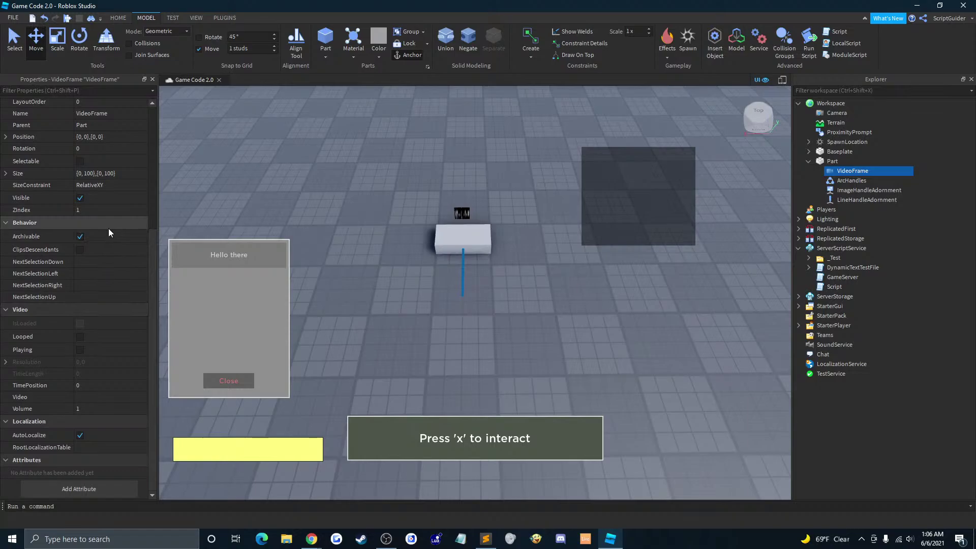
left_click_drag(155, 295, 162, 151)
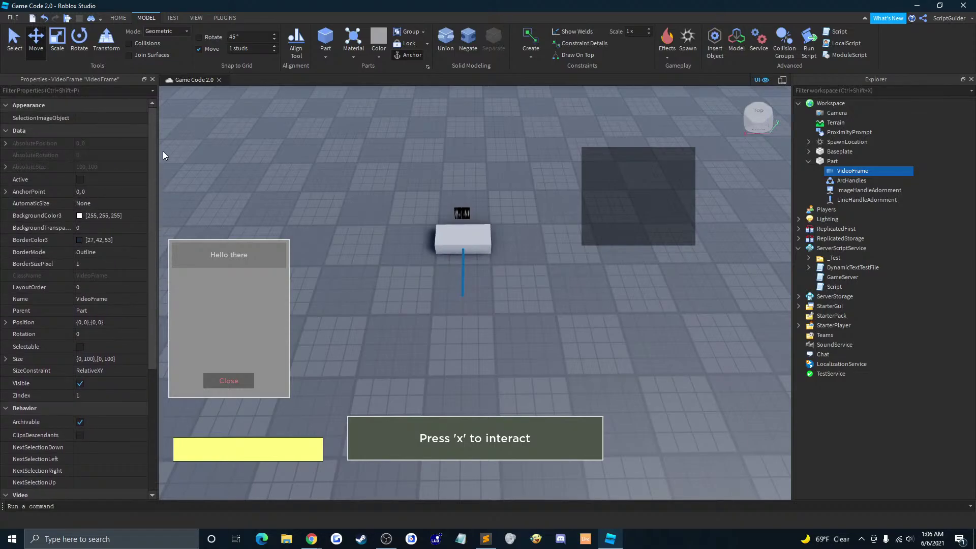
left_click_drag(163, 151, 181, 178)
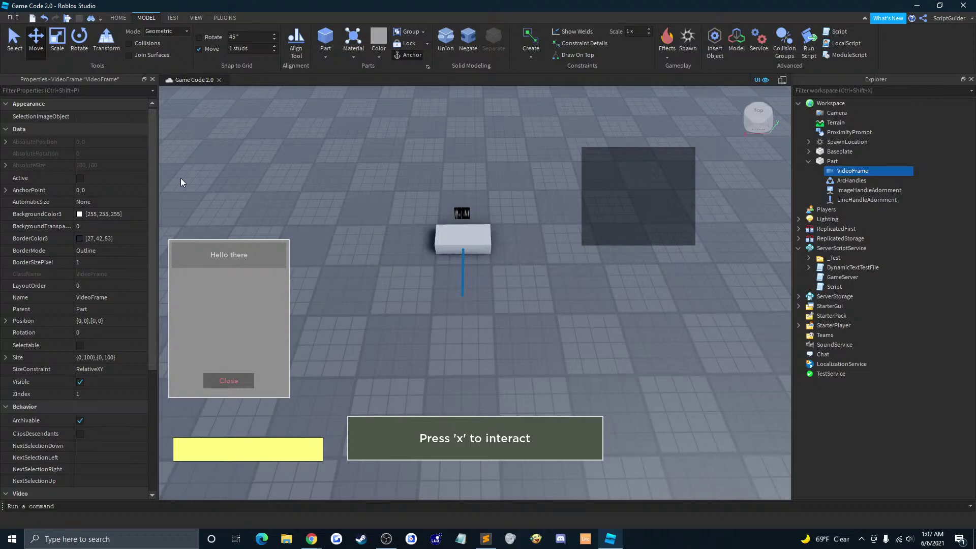
left_click_drag(181, 178, 429, 182)
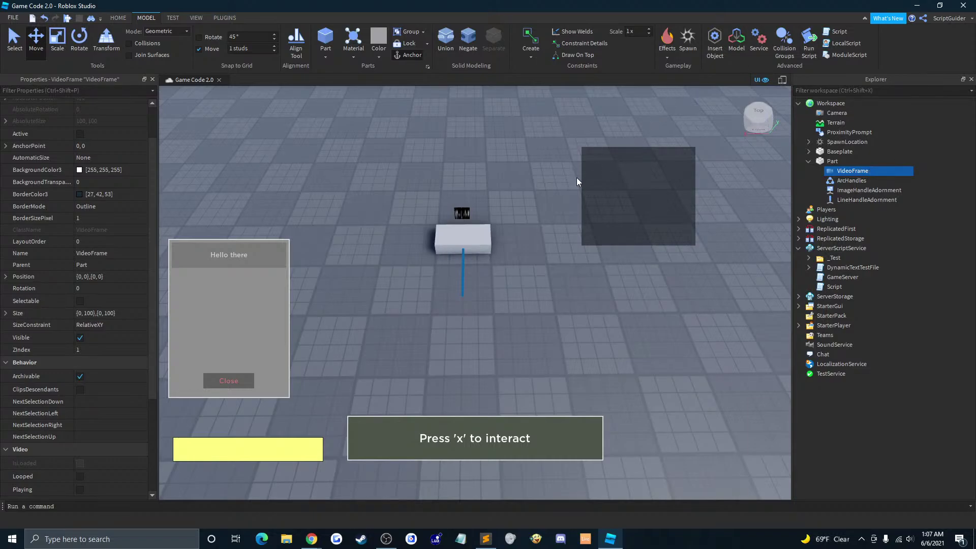
right_click_drag(596, 166, 558, 202)
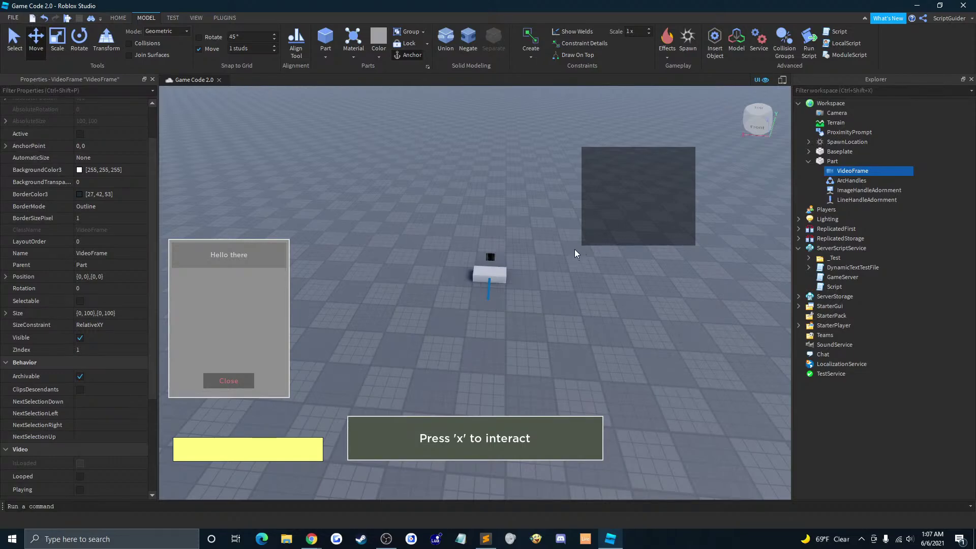
left_click_drag(154, 261, 154, 280)
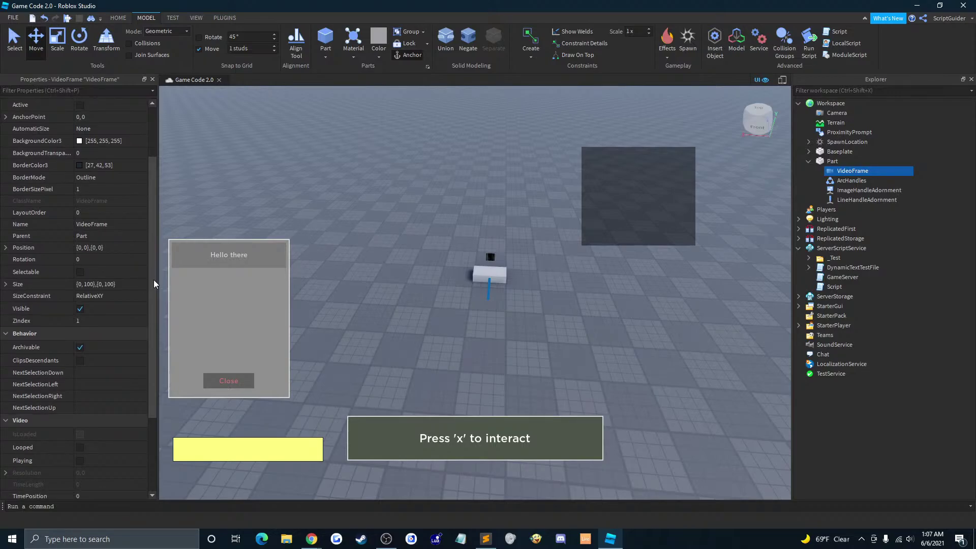
left_click_drag(154, 283, 160, 245)
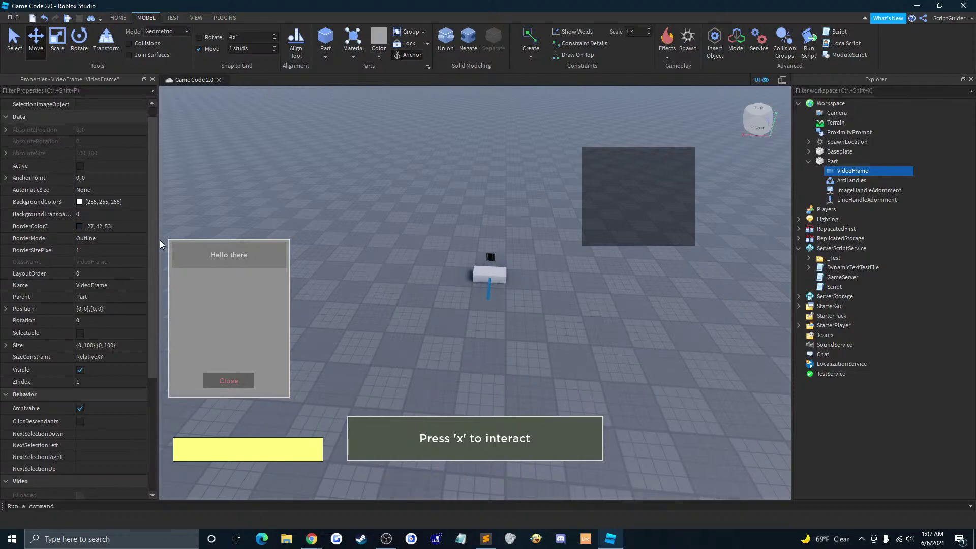
left_click_drag(160, 244, 161, 246)
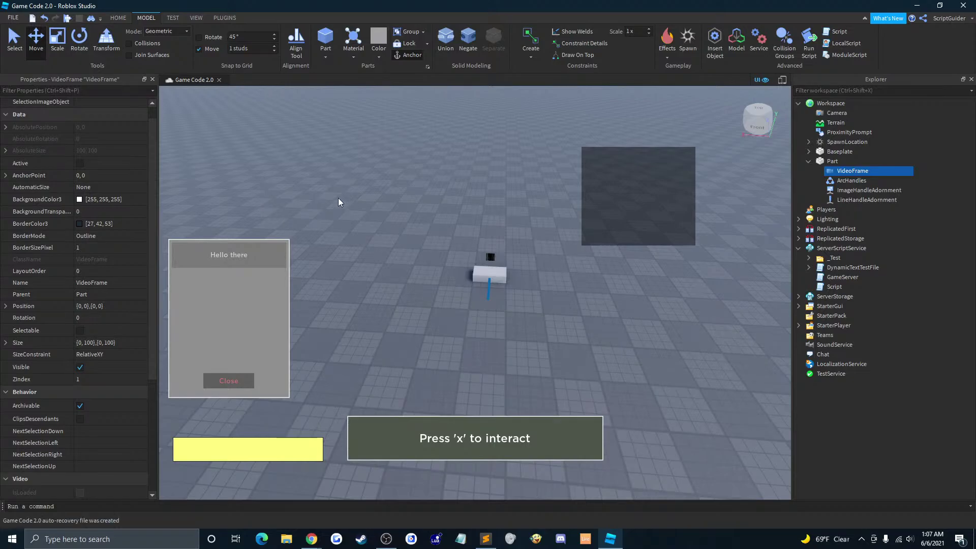
right_click_drag(336, 175, 336, 175)
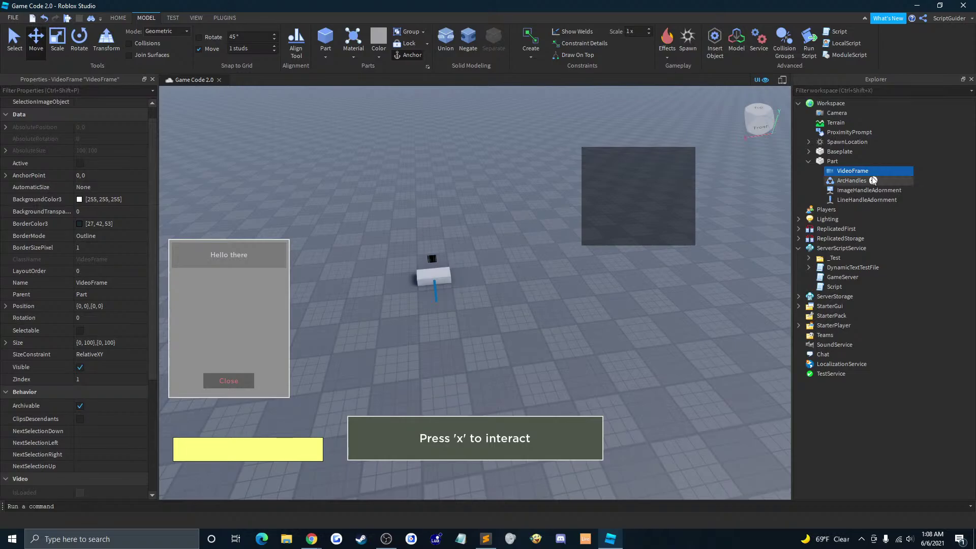
left_click_drag(151, 175, 169, 190)
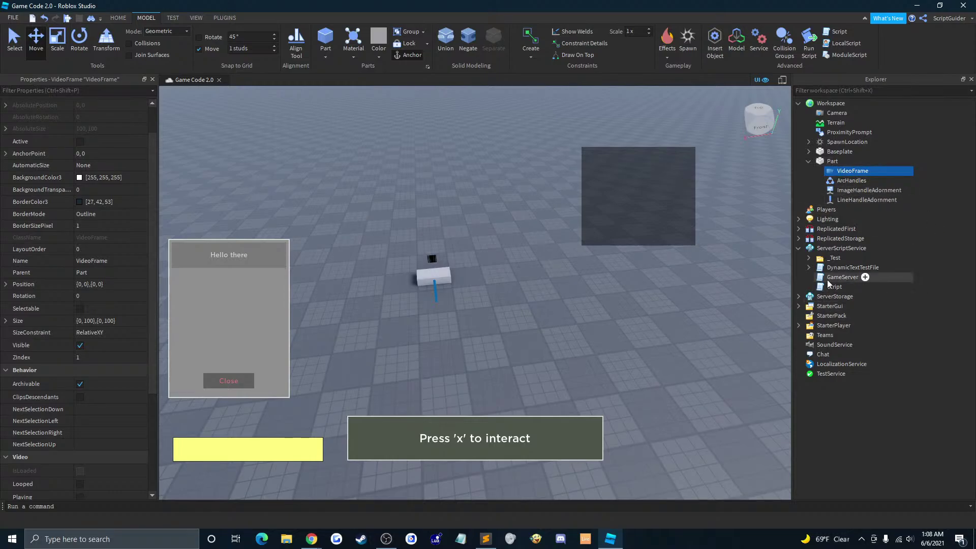
Step: Move the VideoFrame into TestFrame in StarterGui's TestGui, and enlarge it to about 473 x 299 beside the dark frame
left_click(799, 307)
left_click(809, 316)
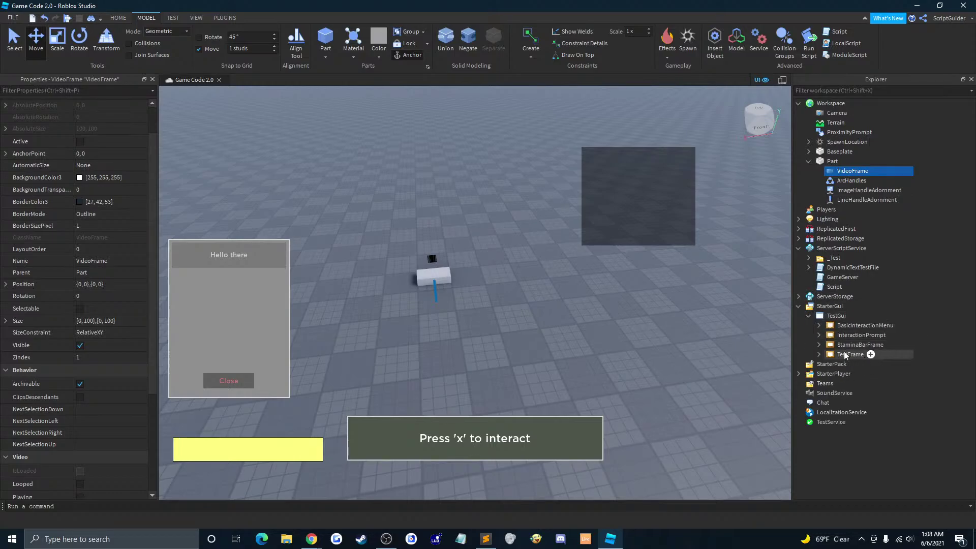
left_click_drag(848, 173, 858, 362)
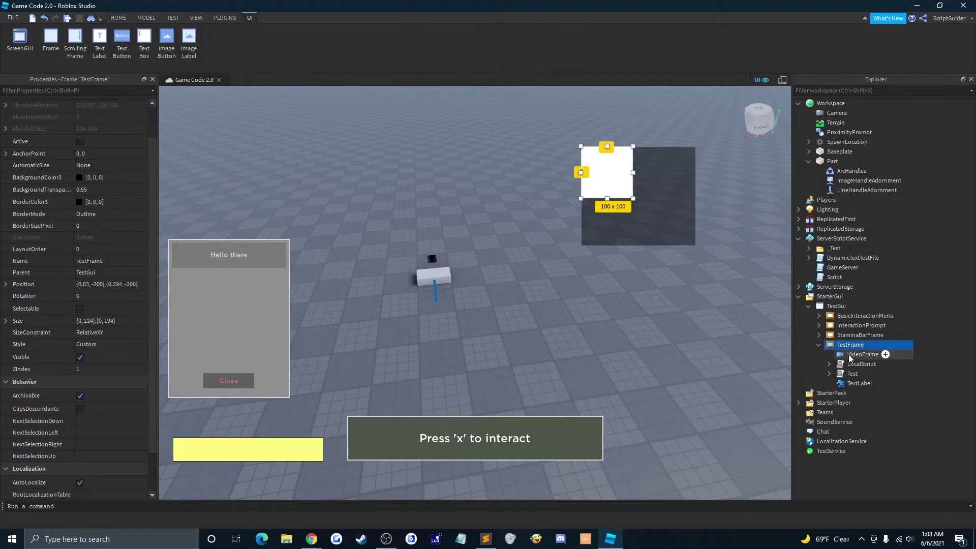
left_click_drag(616, 181, 553, 298)
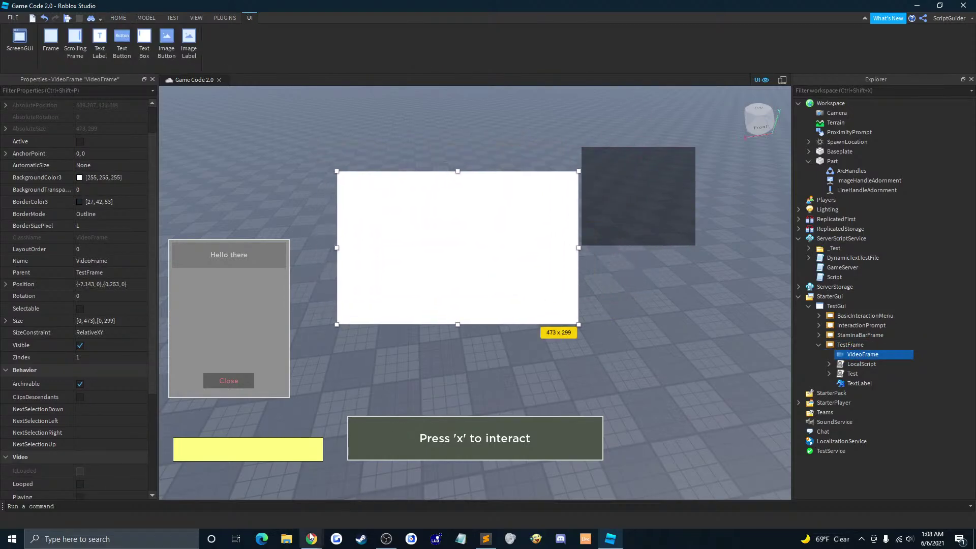
scroll(90, 223, "down", 5)
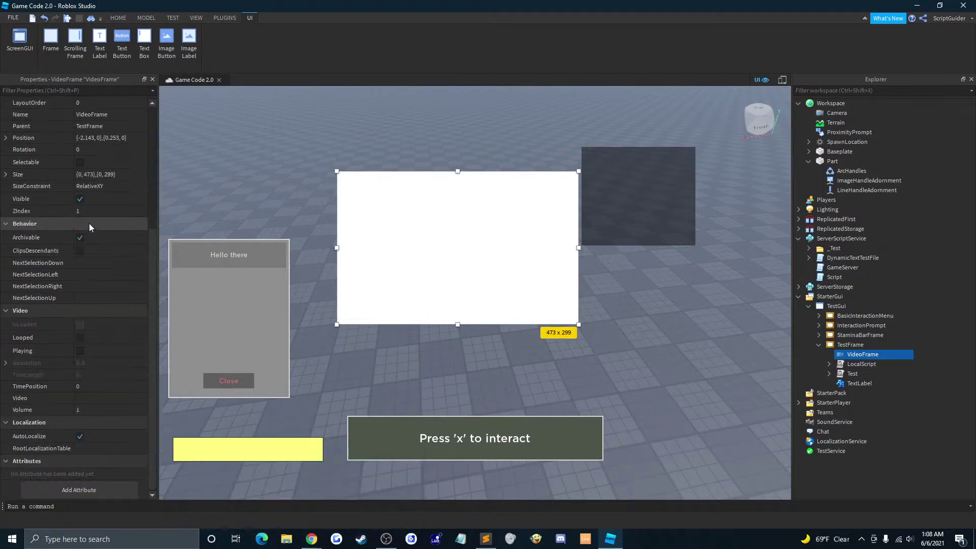
scroll(92, 231, "up", 5)
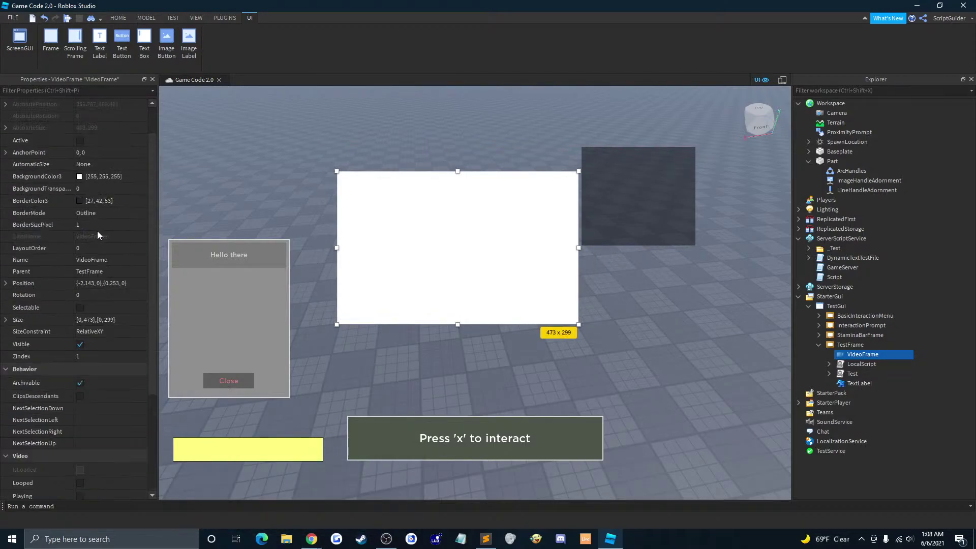
scroll(99, 232, "down", 5)
Step: Switch to the Chrome window with the Bone reference and open the Roblox Develop page in a new tab
left_click(312, 539)
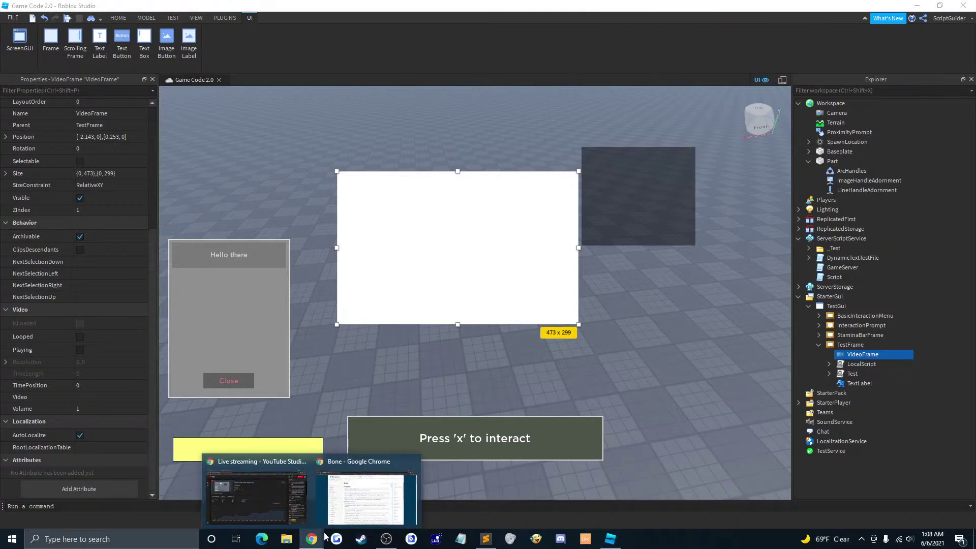
left_click(343, 506)
left_click(137, 9)
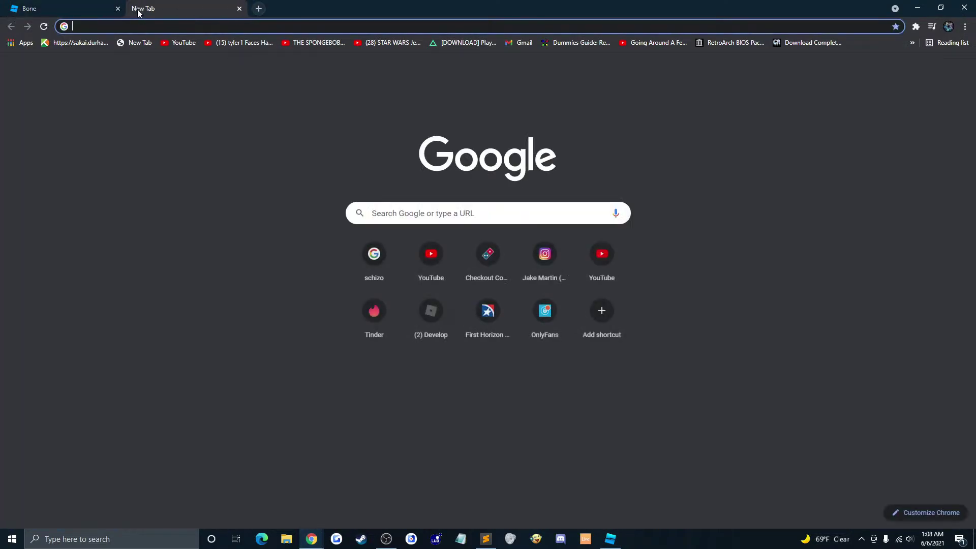
left_click(428, 320)
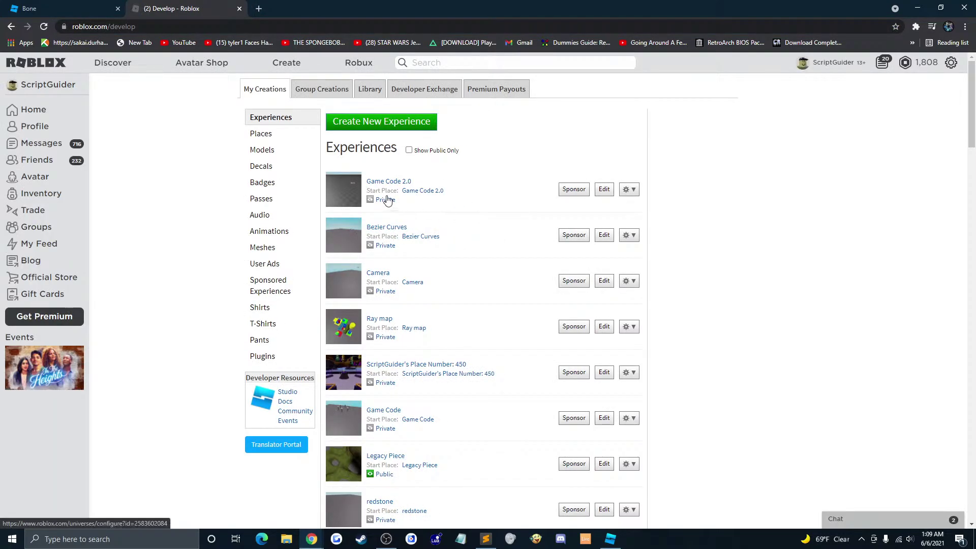
Step: Open the Video category of the Roblox developer Library
scroll(387, 199, "down", 1)
scroll(306, 132, "up", 1)
left_click(370, 90)
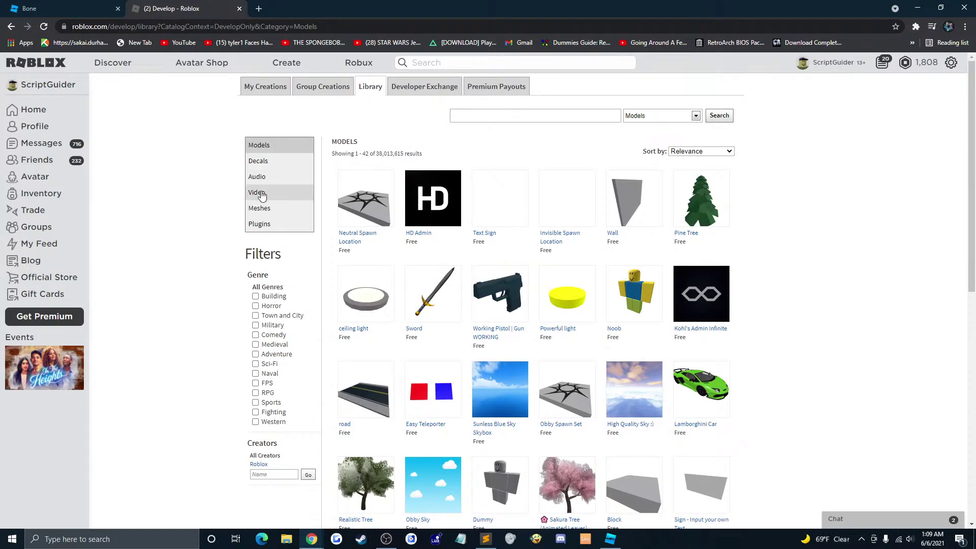
left_click(262, 196)
Step: Browse the library's videos and get the free Weapon Safety video
scroll(421, 195, "down", 1)
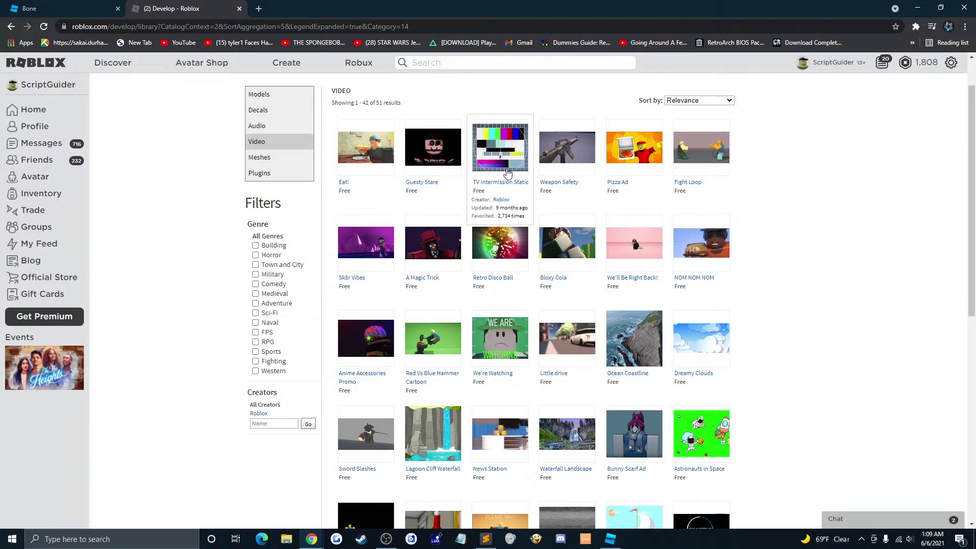
scroll(414, 152, "down", 1)
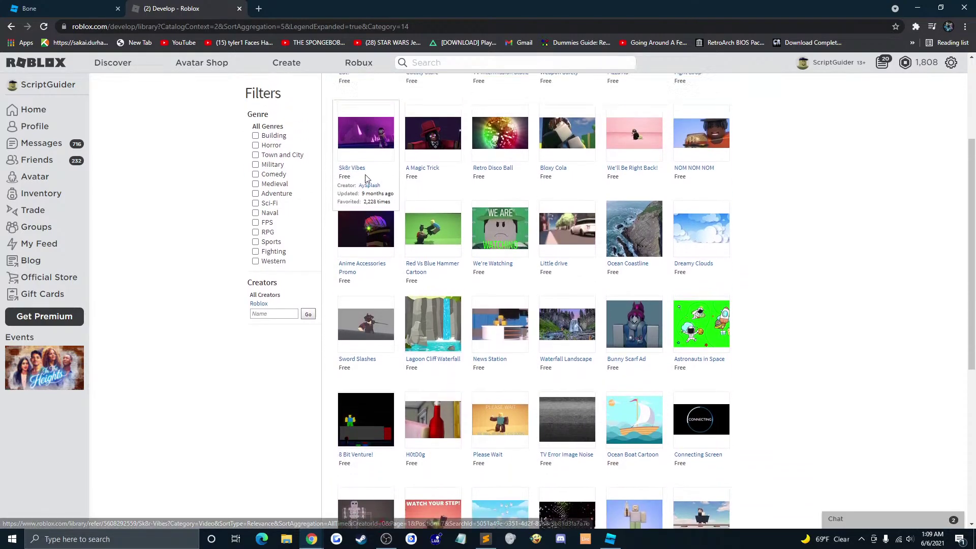
scroll(402, 175, "up", 2)
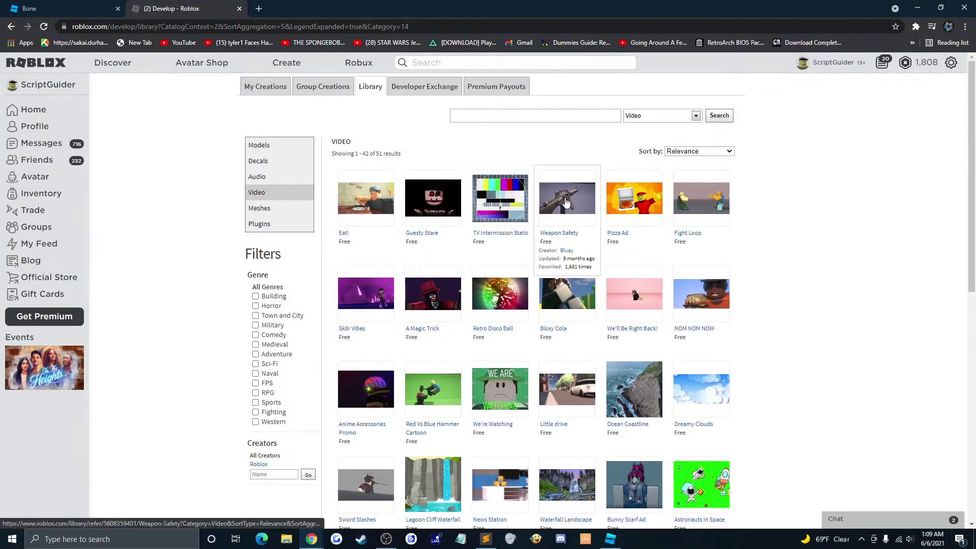
left_click(566, 202)
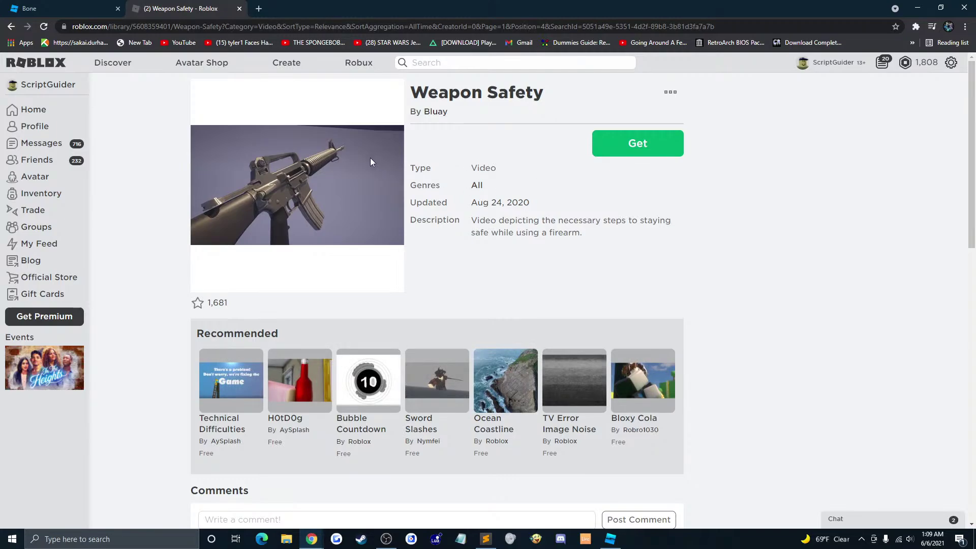
left_click(655, 149)
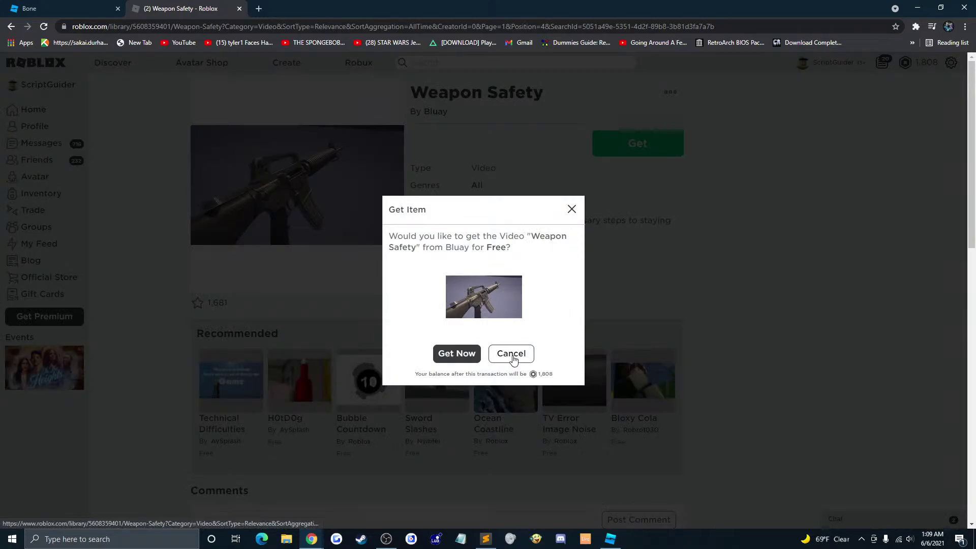
left_click(450, 355)
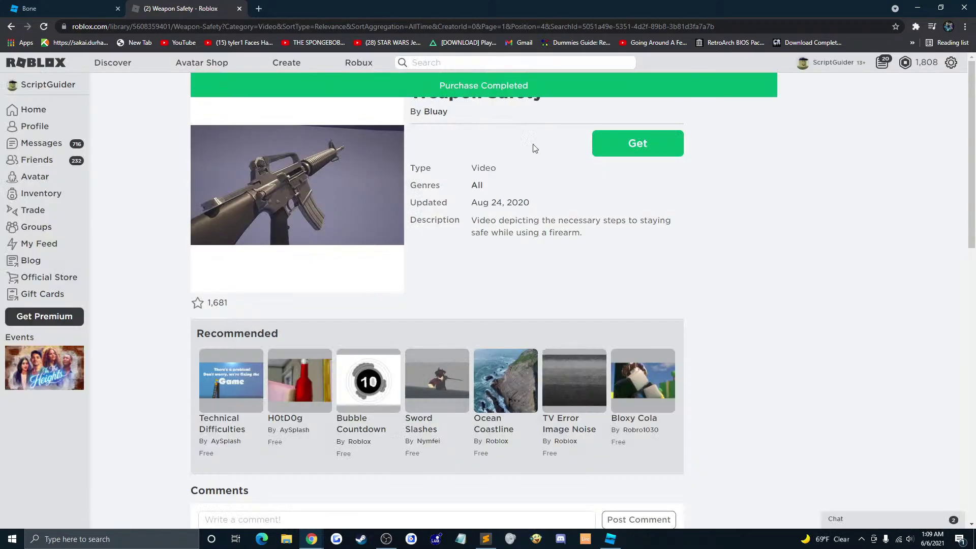
Step: Switch to the Game Code 2.0 window in Roblox Studio and select the VideoFrame inside TestFrame
mouse_move(617, 538)
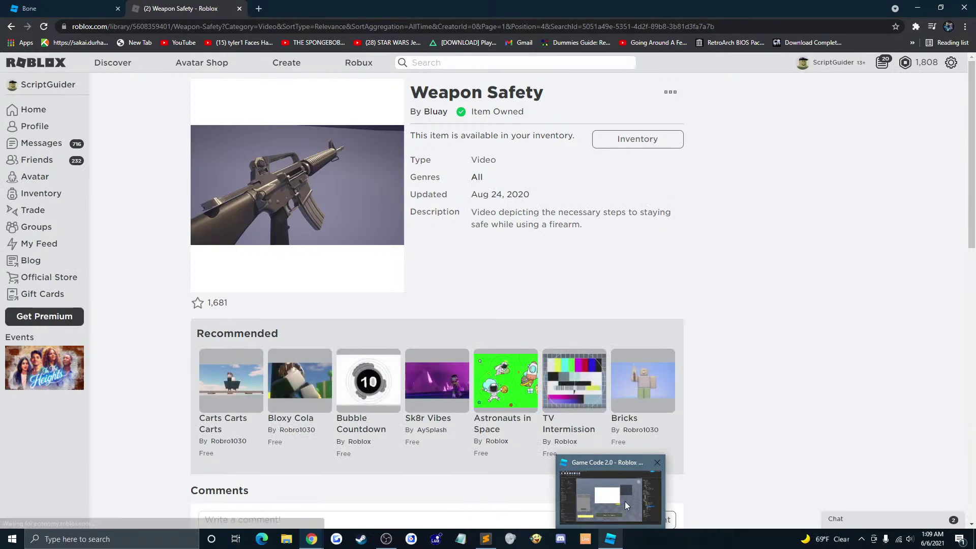
left_click(624, 502)
left_click_drag(533, 214, 549, 219)
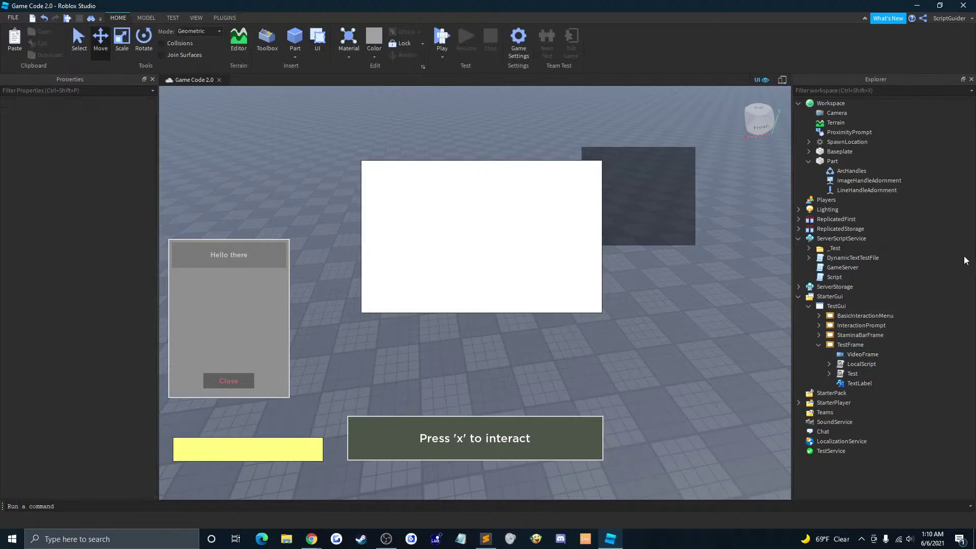
left_click(851, 355)
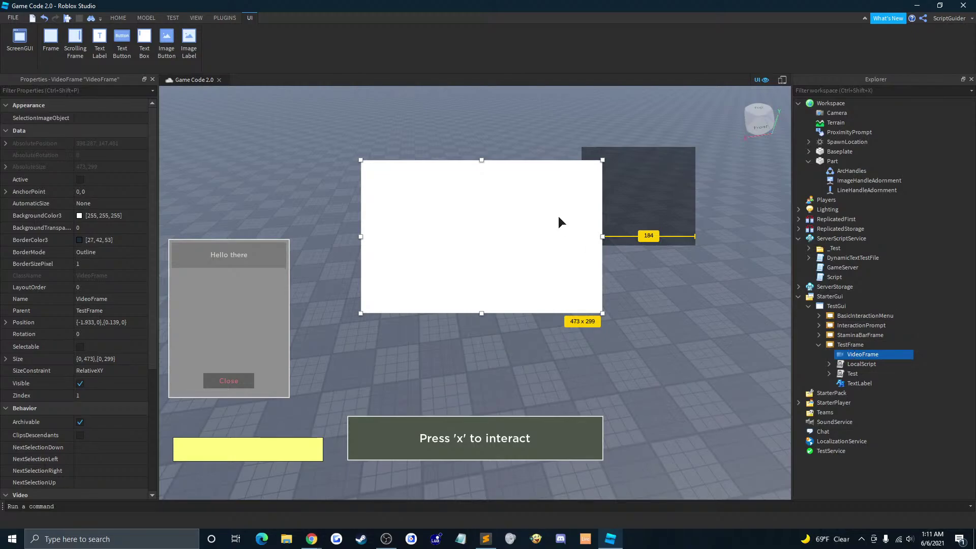
Step: Enlarge the VideoFrame to about 519 x 342 and look through its properties, including the Video section
scroll(154, 178, "down", 3)
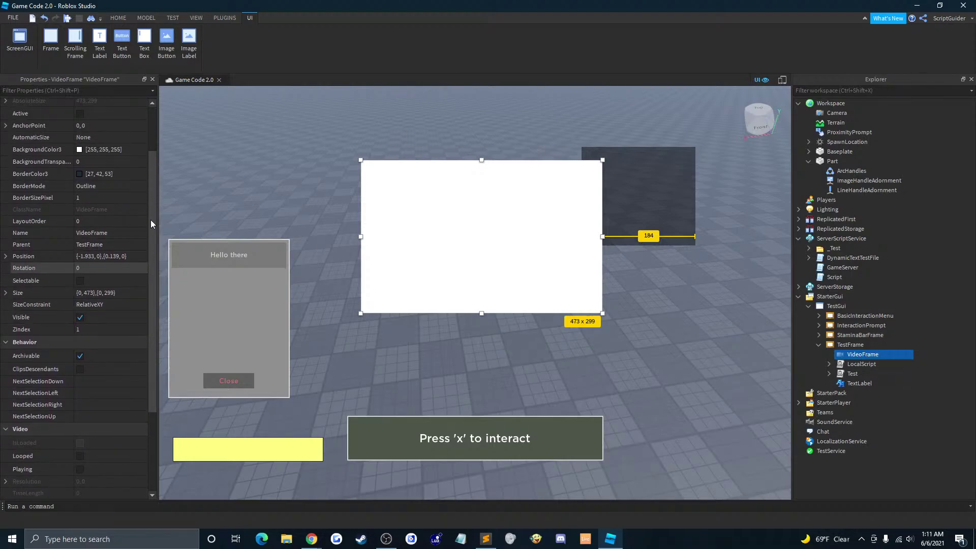
left_click_drag(152, 221, 163, 191)
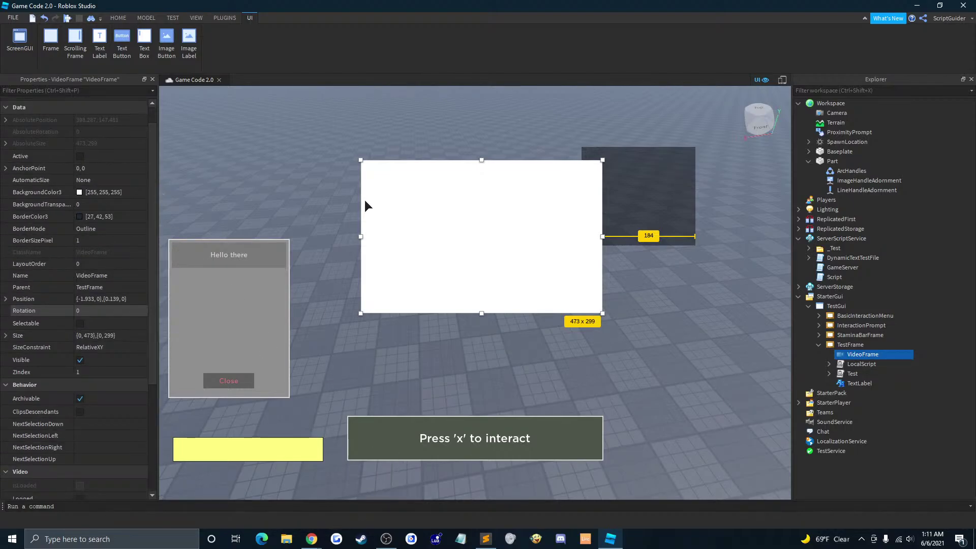
scroll(155, 256, "down", 3)
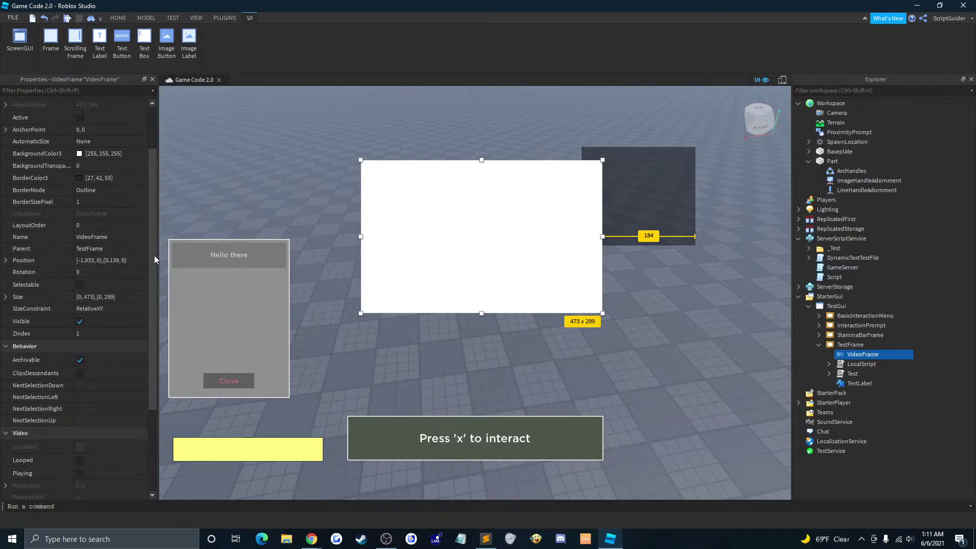
scroll(155, 260, "down", 4)
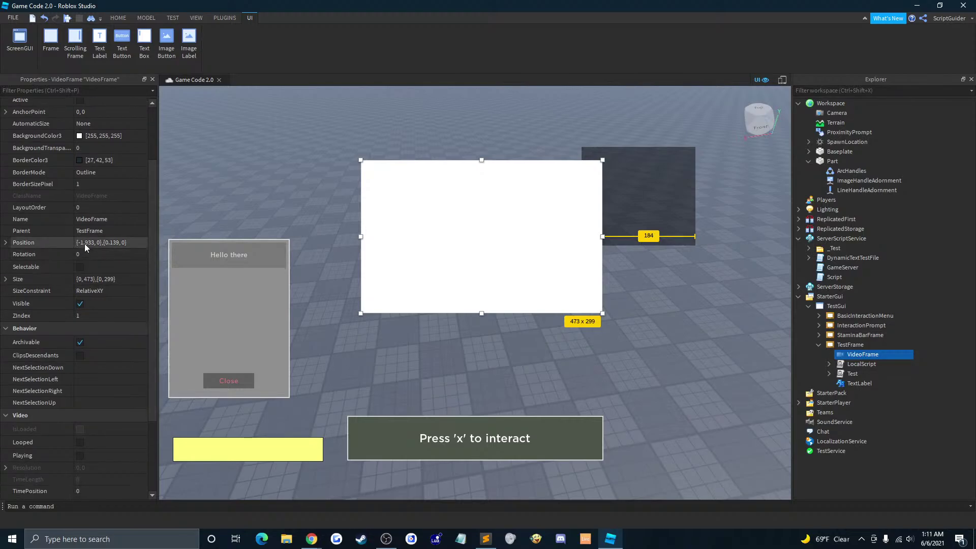
scroll(87, 223, "down", 3)
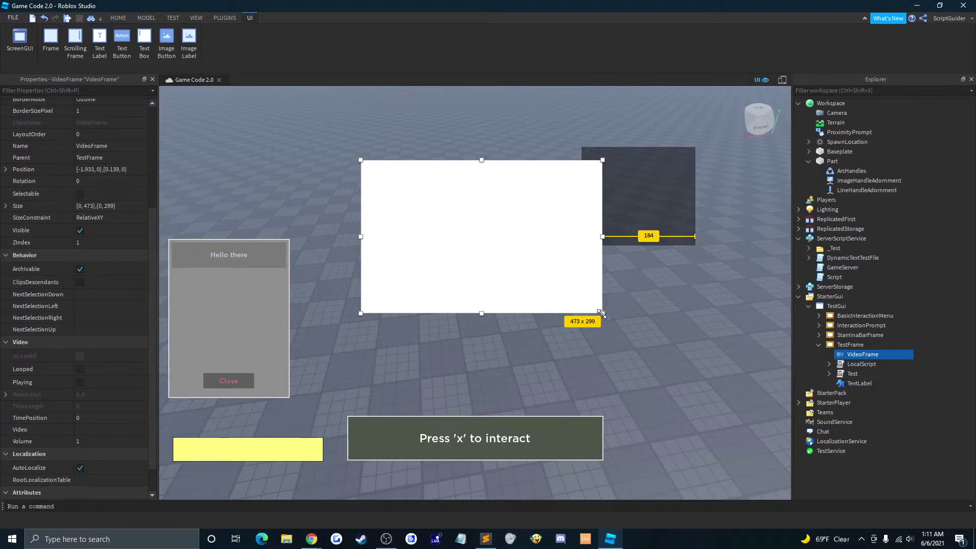
left_click_drag(602, 313, 626, 335)
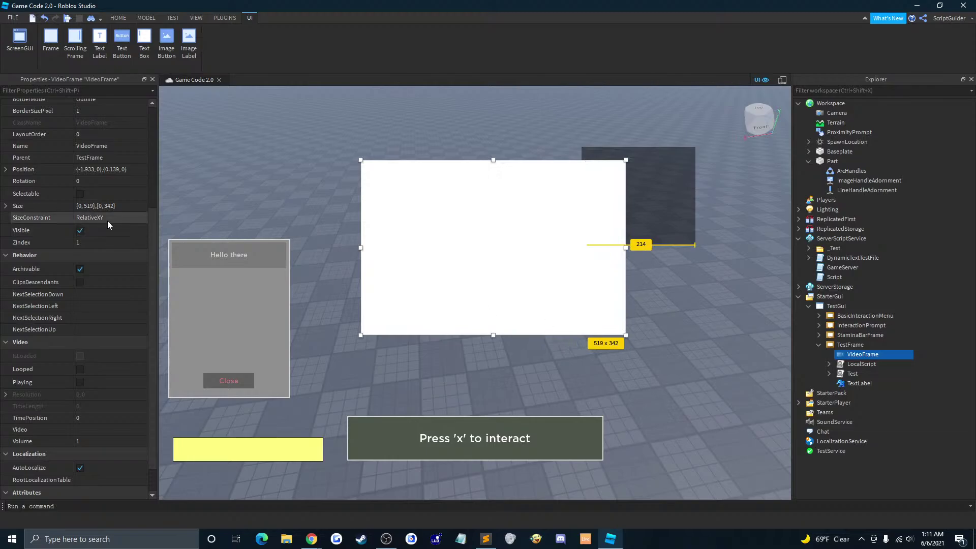
scroll(108, 221, "down", 1)
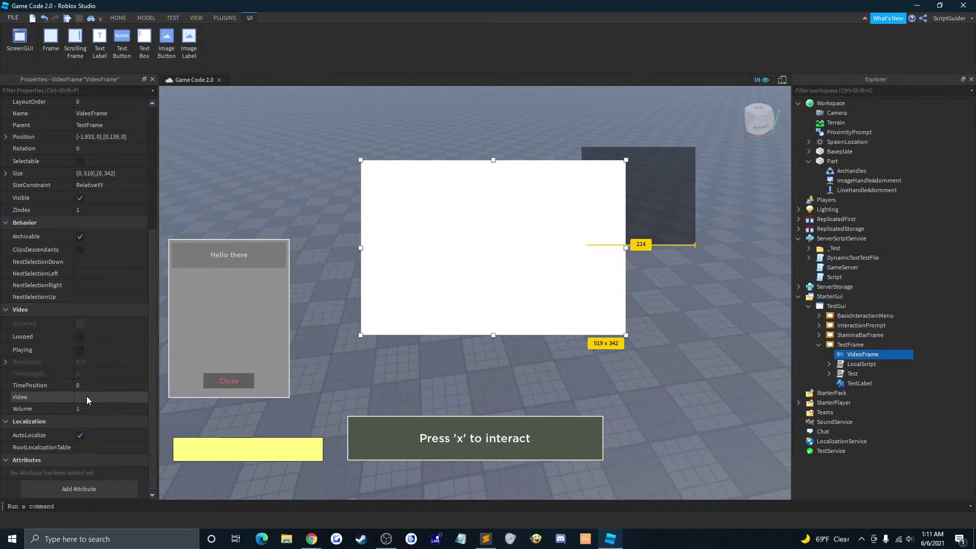
scroll(93, 190, "up", 5)
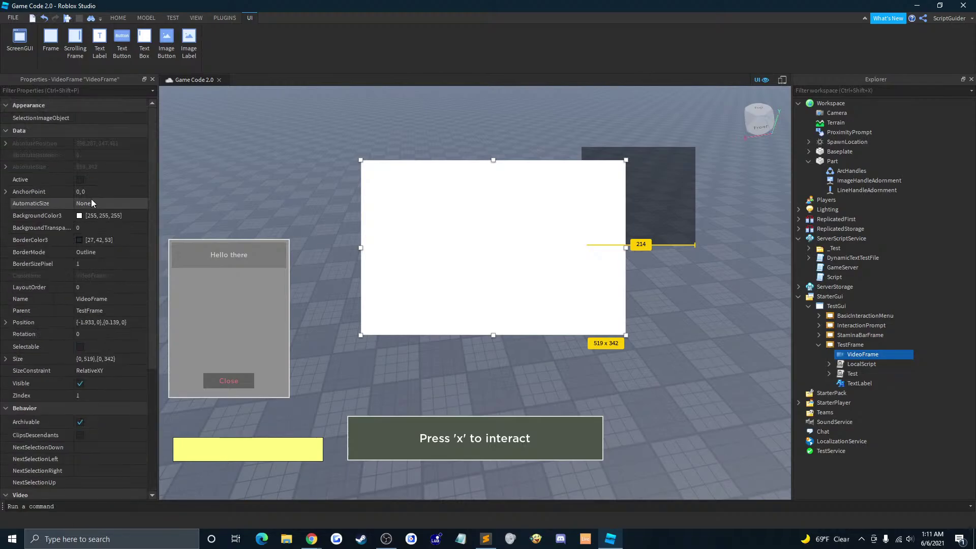
Step: Try to assign an object from the scene as the VideoFrame's SelectionImageObject
left_click(94, 121)
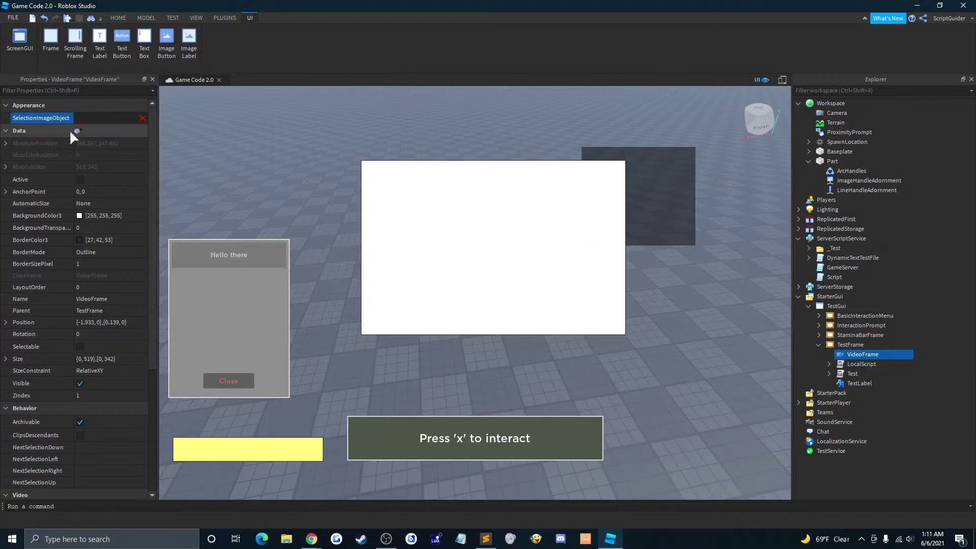
right_click_drag(474, 142, 475, 142)
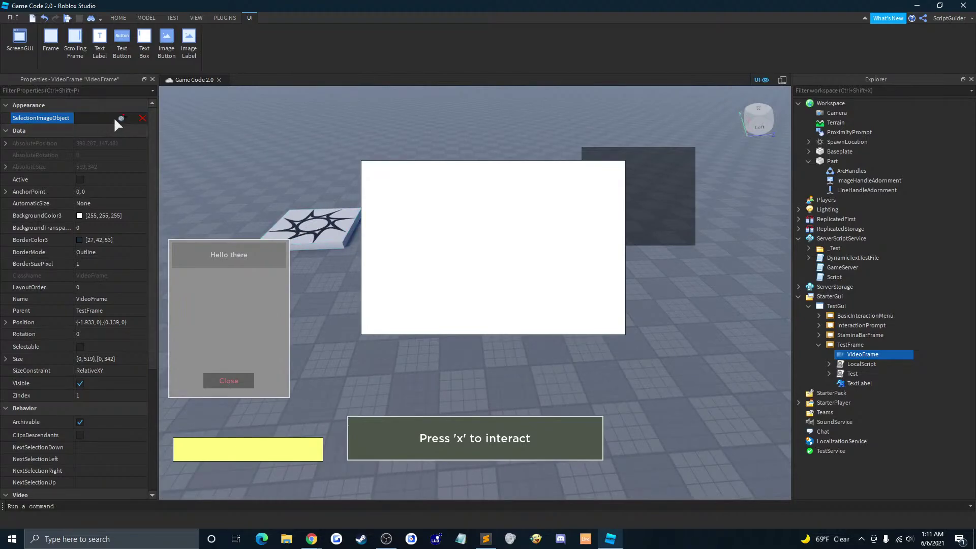
left_click(345, 238)
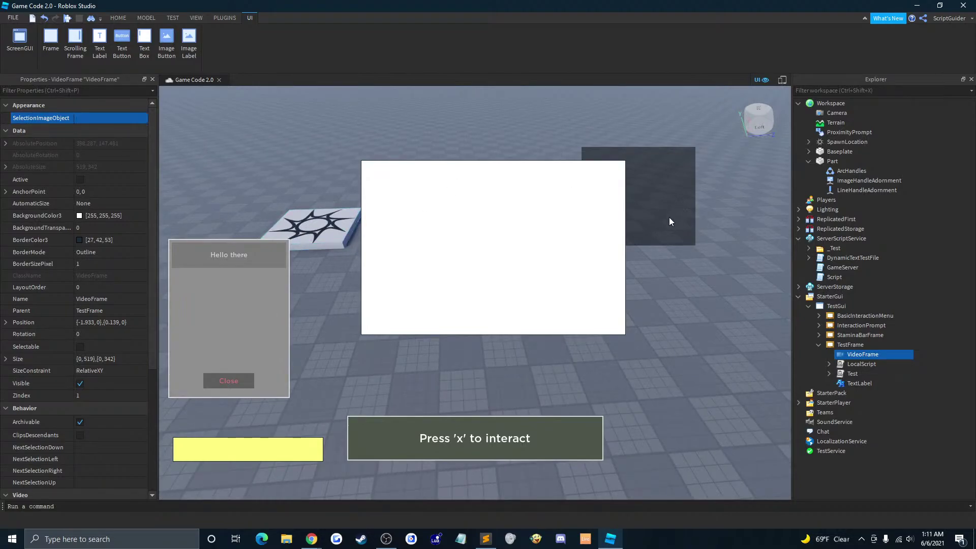
scroll(115, 187, "down", 3)
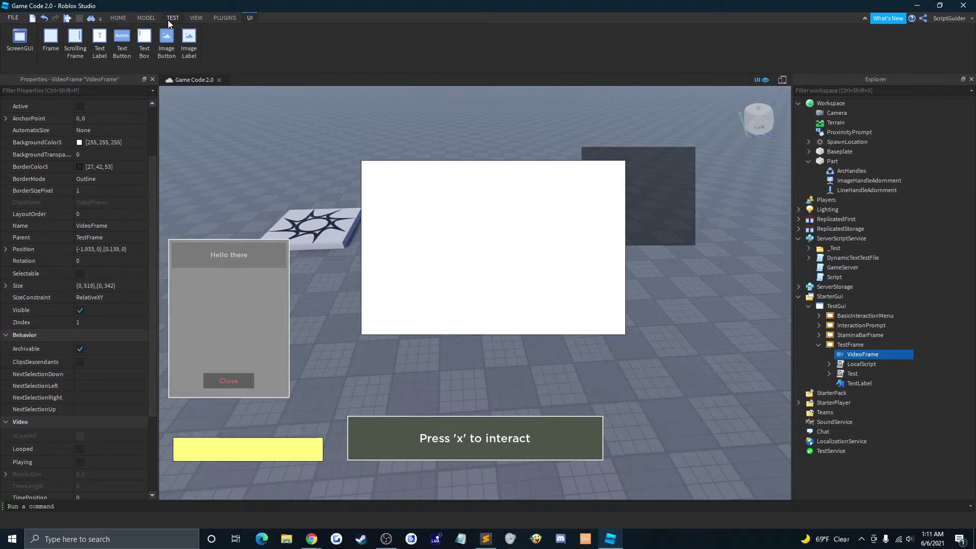
Step: Open the Toolbox, list its Videos category, and insert the Eat! video into the VideoFrame
left_click(196, 18)
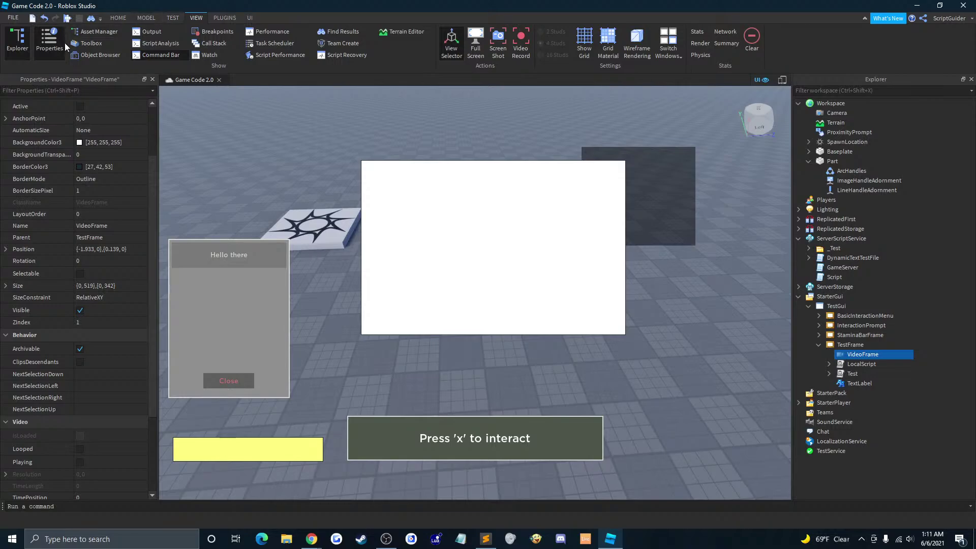
left_click(91, 43)
left_click(38, 328)
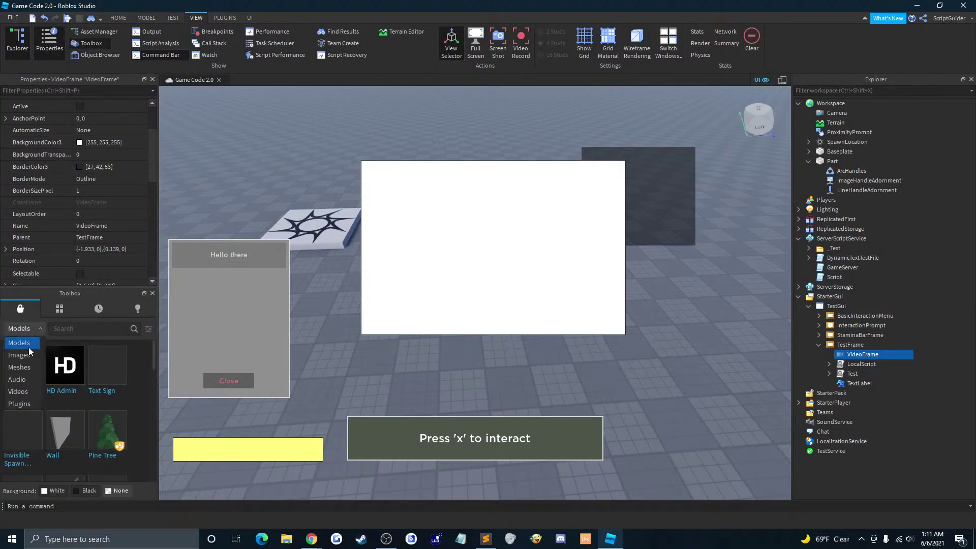
left_click(25, 393)
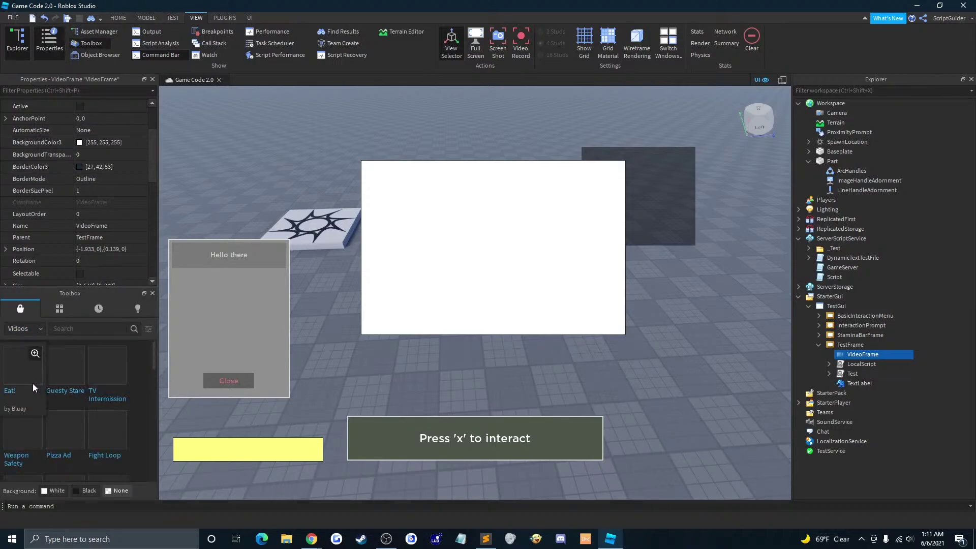
left_click(22, 365)
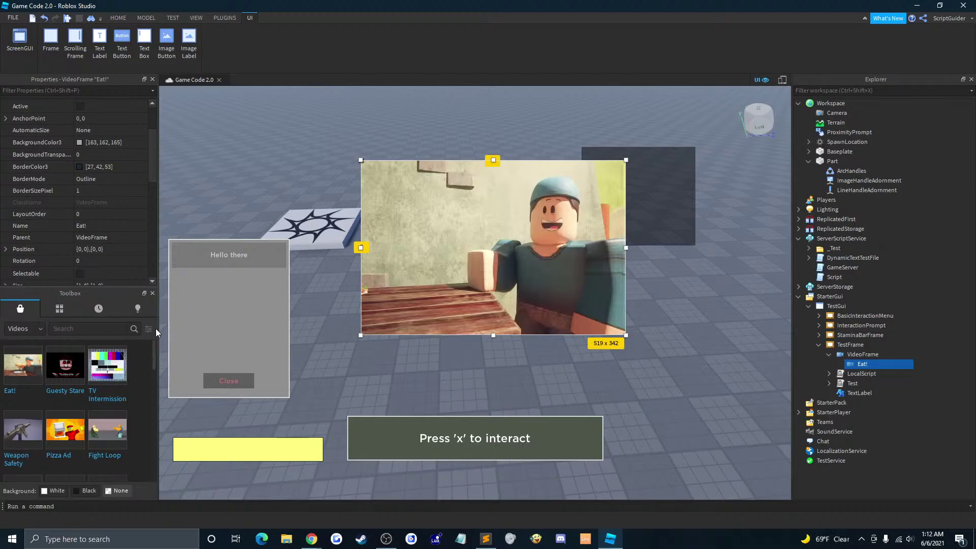
Step: Move the Eat! video out of the blank VideoFrame directly into TestFrame and cut the blank VideoFrame
left_click_drag(488, 248, 412, 266)
left_click_drag(858, 365, 850, 345)
left_click(859, 364)
right_click(858, 364)
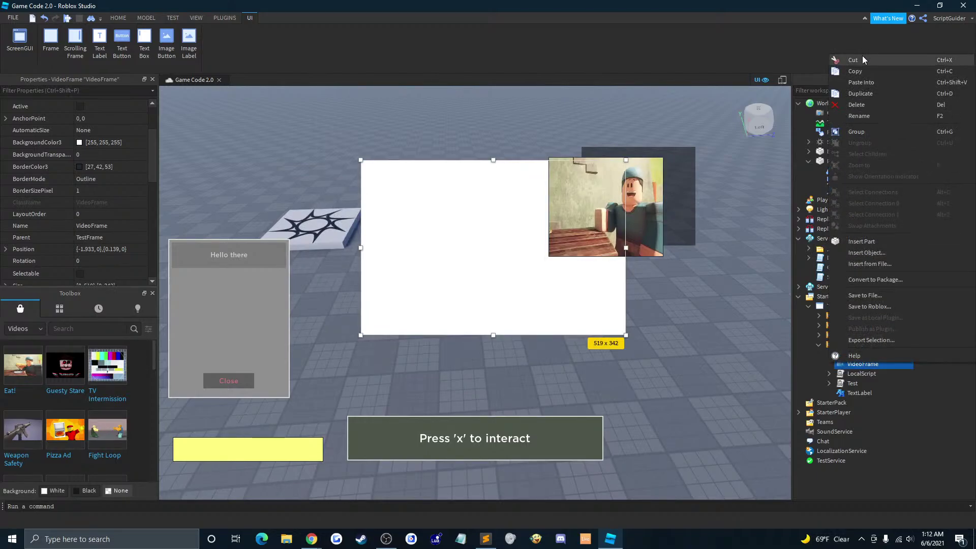
left_click(864, 54)
left_click(853, 355)
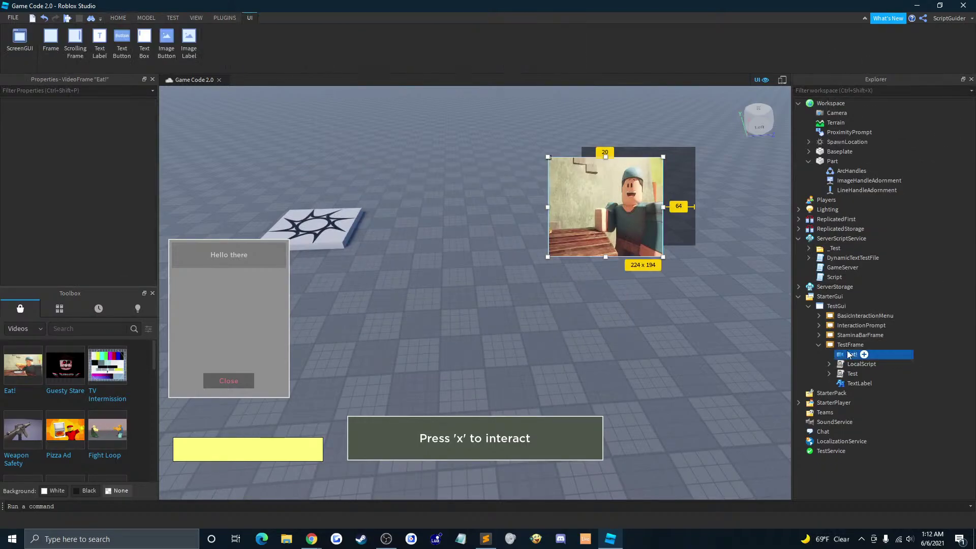
Step: Reposition the Eat! video beside the dark frame and enlarge it to about 574 x 364
left_click_drag(606, 208, 404, 206)
left_click_drag(459, 250, 645, 349)
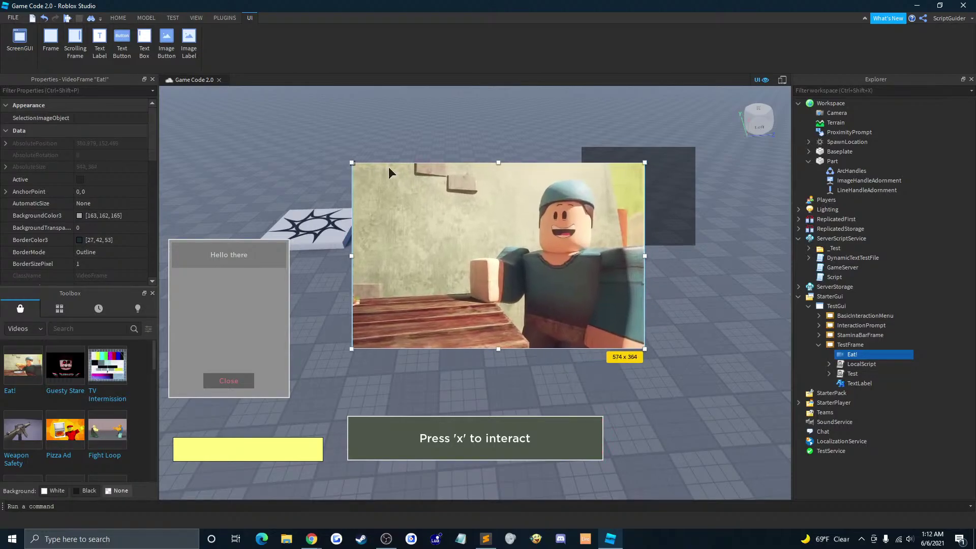
left_click(275, 150)
Step: Enable the Playing property of the Eat! video in TestFrame
left_click(173, 17)
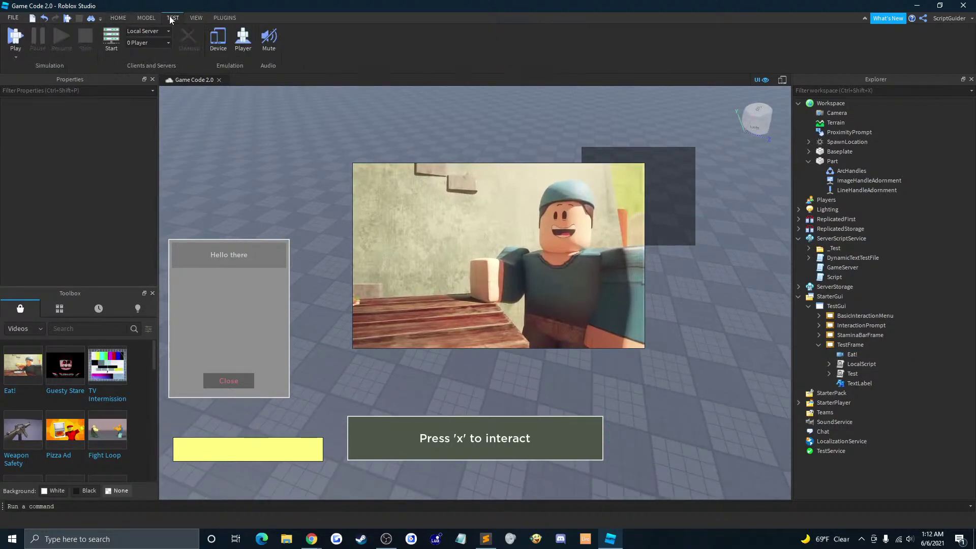
left_click(859, 355)
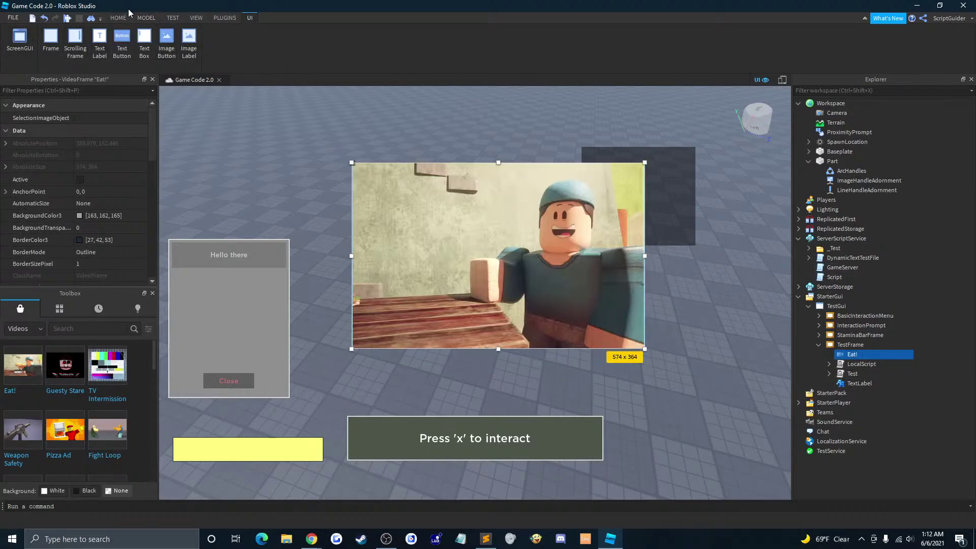
scroll(154, 187, "down", 8)
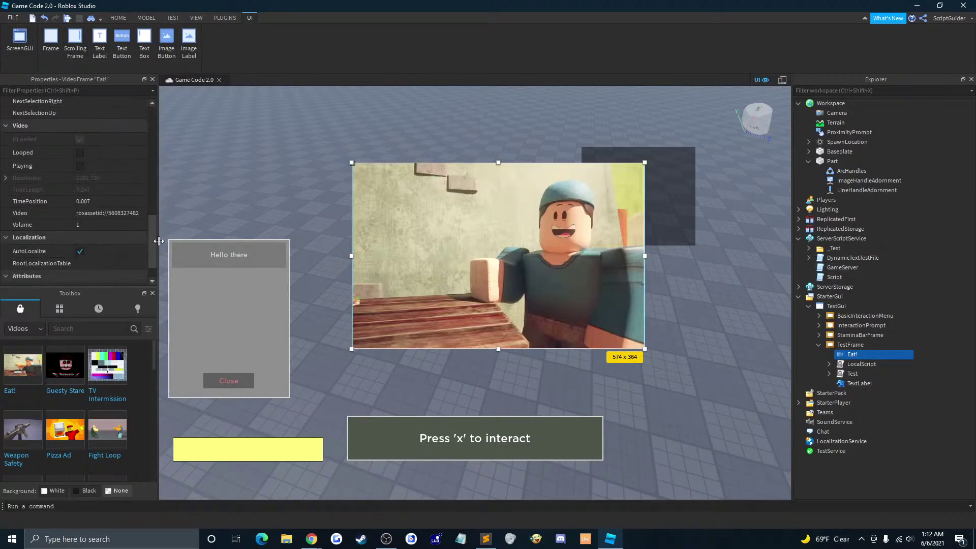
scroll(147, 243, "down", 5)
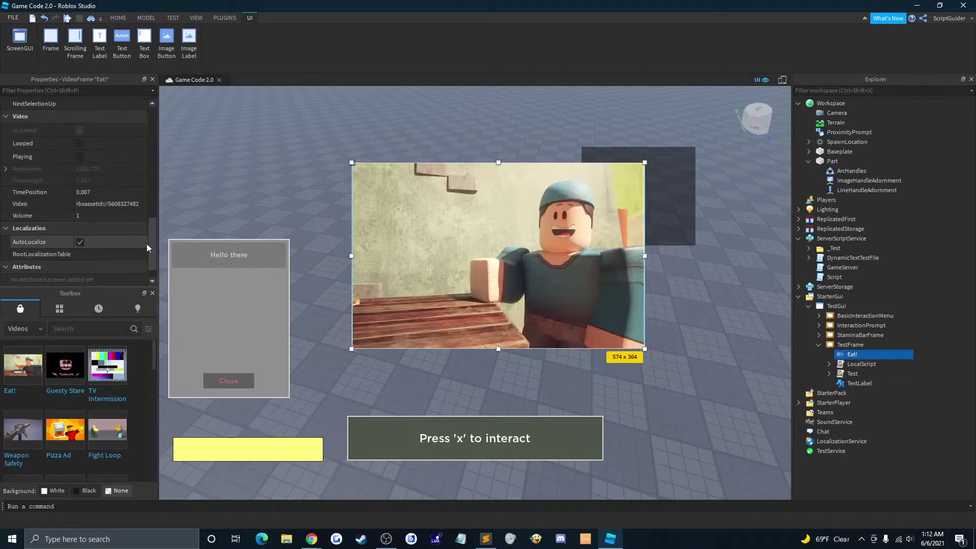
scroll(146, 243, "down", 5)
left_click(82, 164)
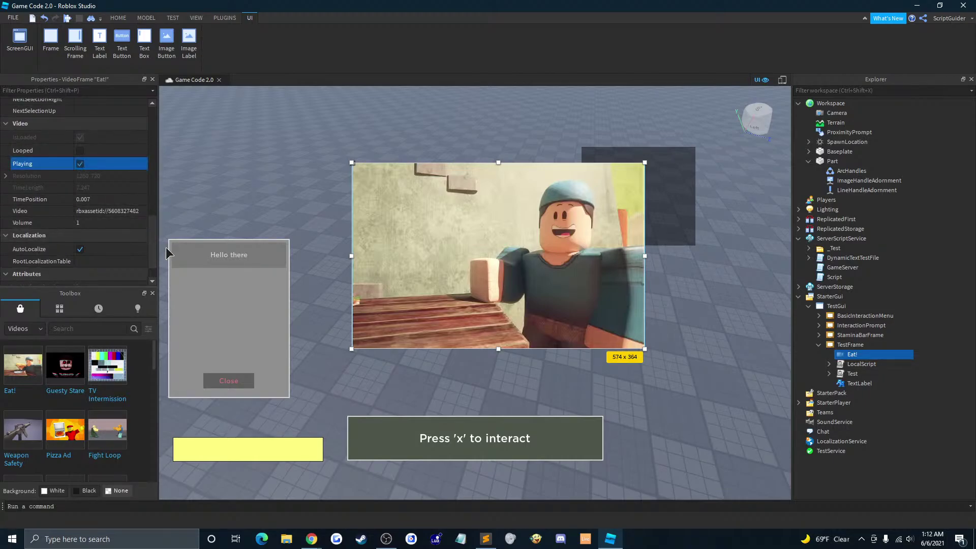
left_click_drag(155, 233, 144, 83)
Step: Start a local server test with 1 player and maximize the client window
left_click(174, 19)
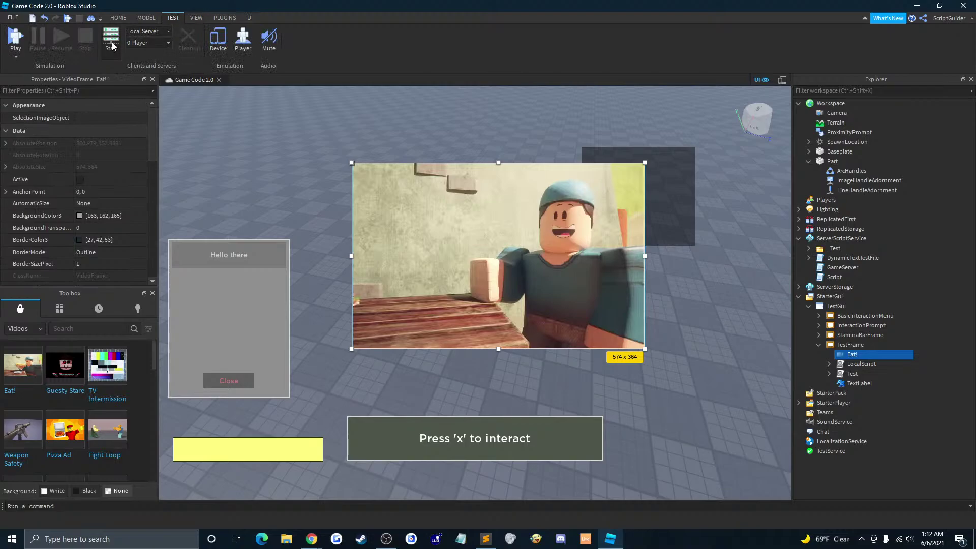
left_click(145, 43)
left_click(138, 52)
left_click(114, 53)
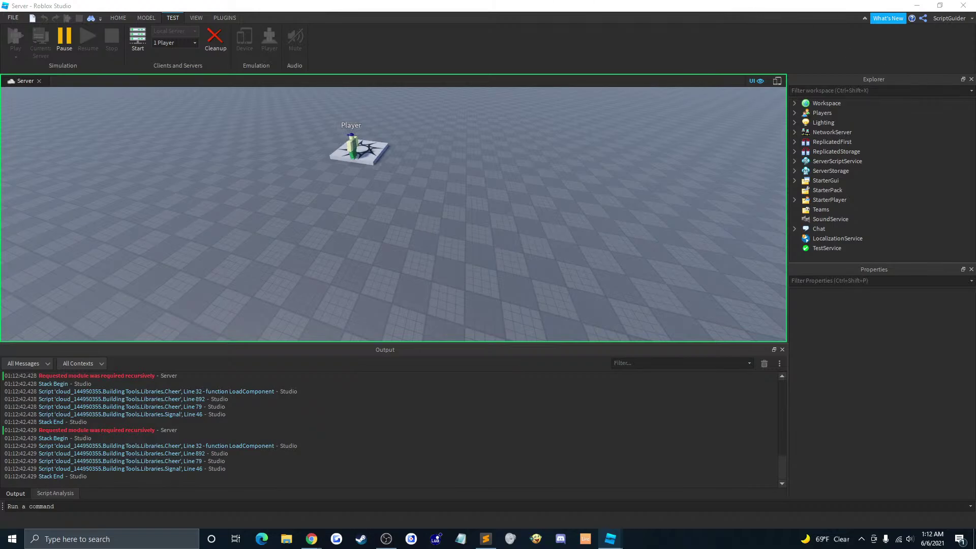
left_click_drag(975, 122, 395, 41)
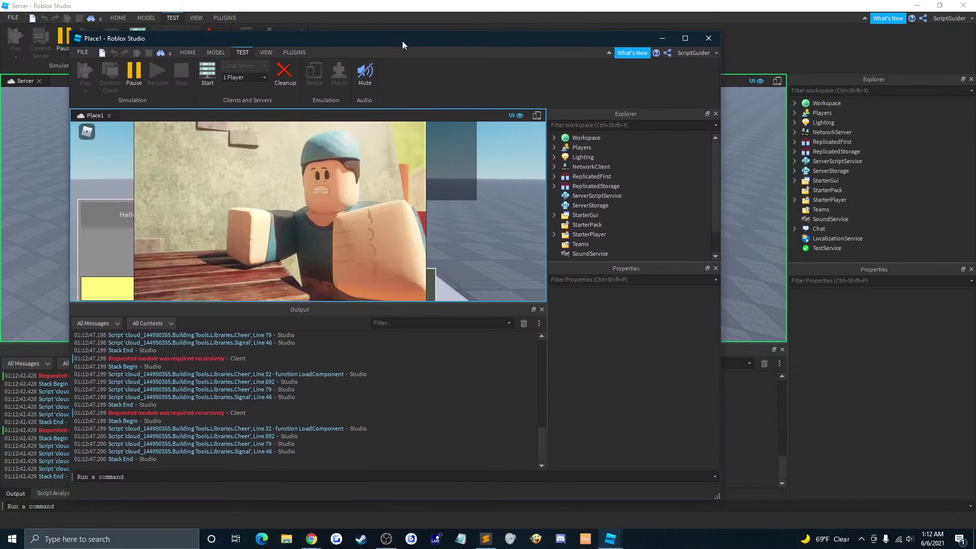
left_click(685, 39)
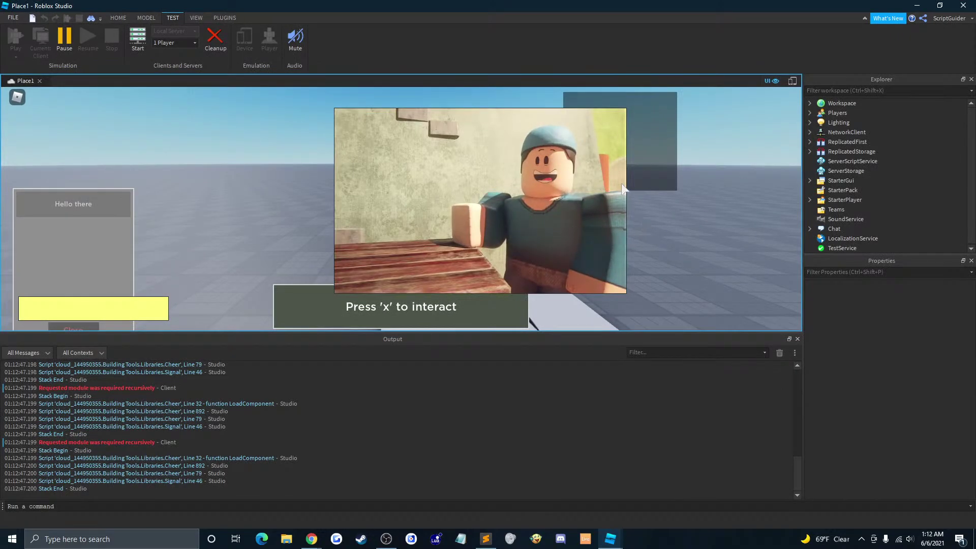
Step: Find the running Eat! video in Player1's PlayerGui under TestGui's TestFrame and select it to view its properties
right_click_drag(646, 187, 649, 181)
left_click(810, 113)
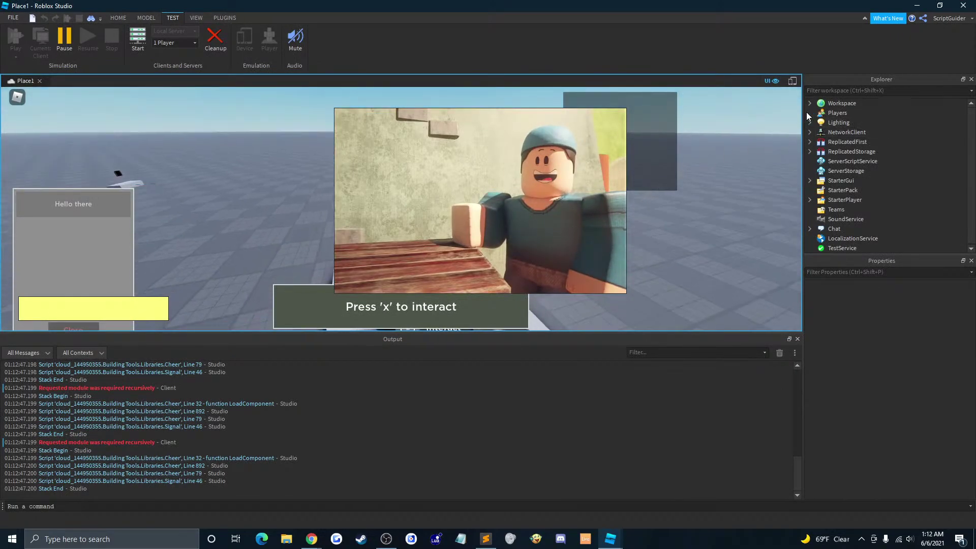
left_click(820, 123)
left_click(830, 151)
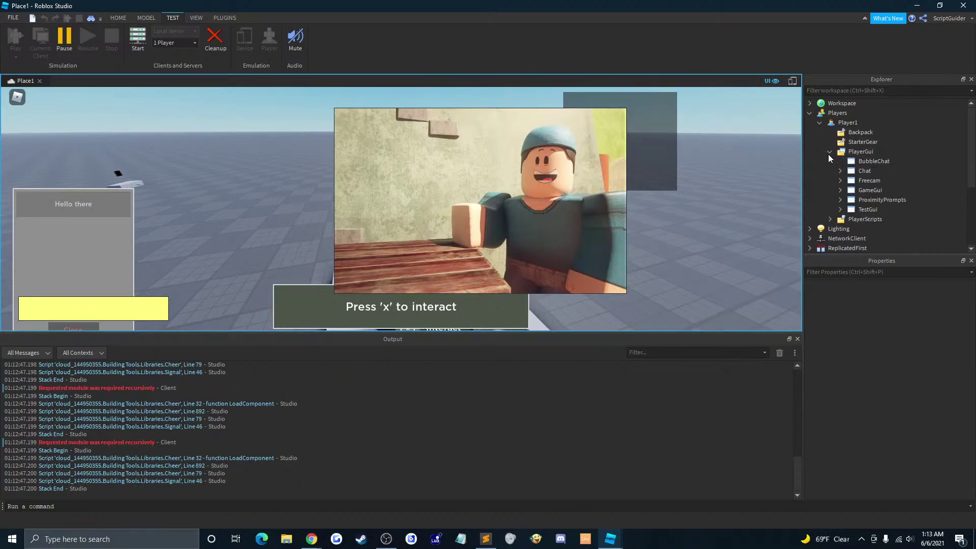
left_click(838, 210)
left_click(840, 210)
scroll(880, 212, "down", 3)
left_click(881, 170)
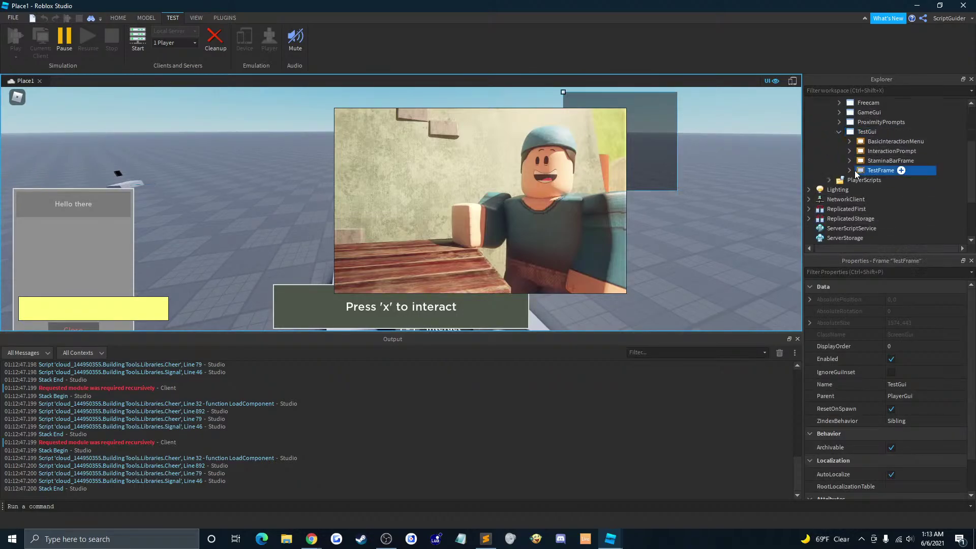
left_click(849, 171)
left_click(883, 180)
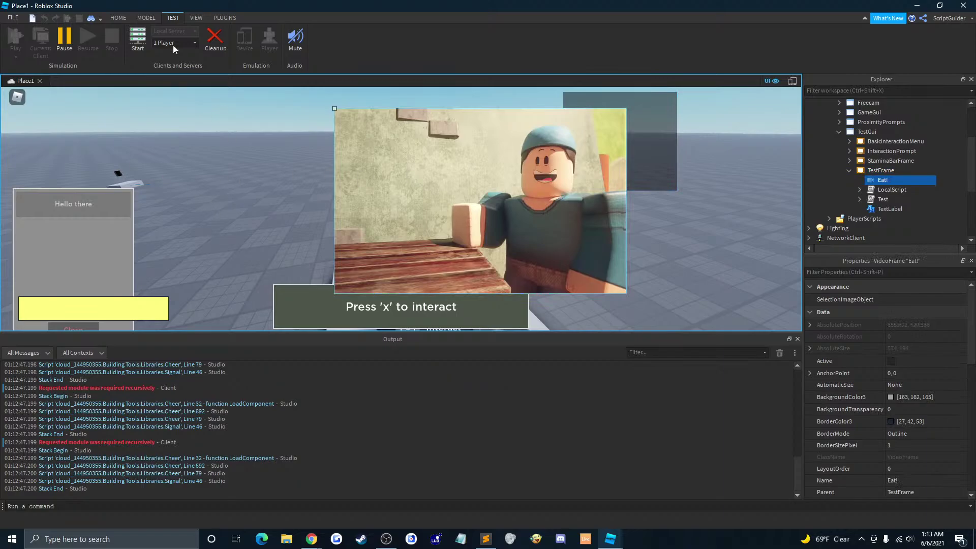
left_click(195, 20)
left_click(92, 45)
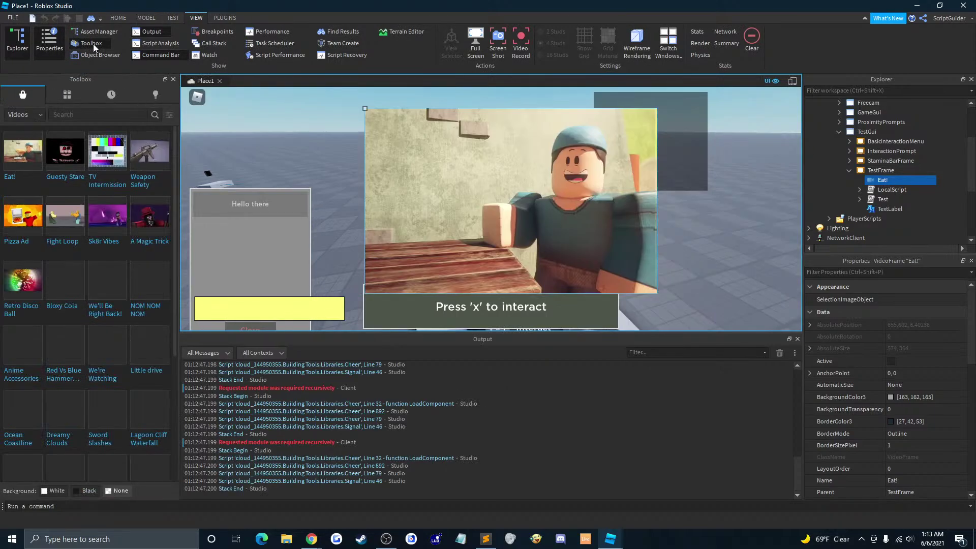
left_click(175, 78)
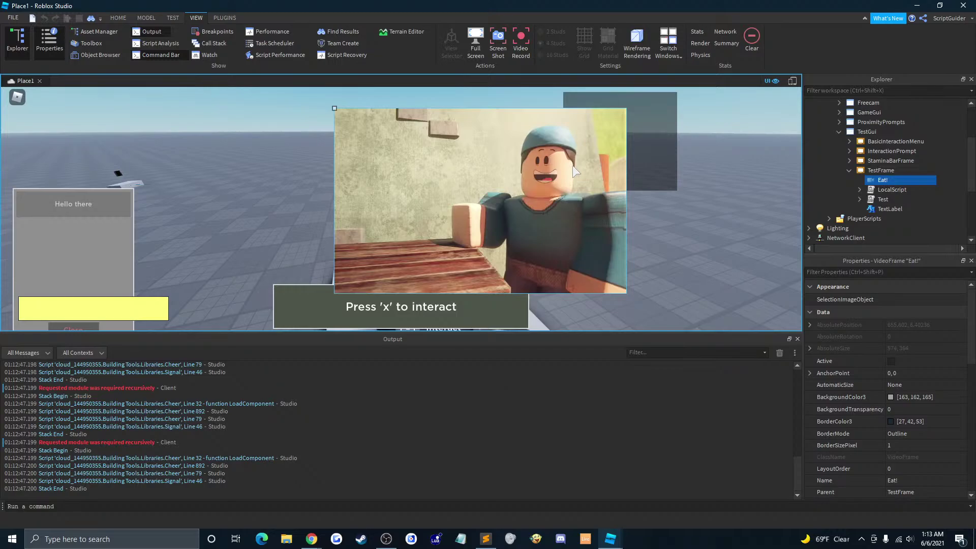
Step: End the local server test by closing the client and server windows
right_click_drag(652, 198, 643, 191)
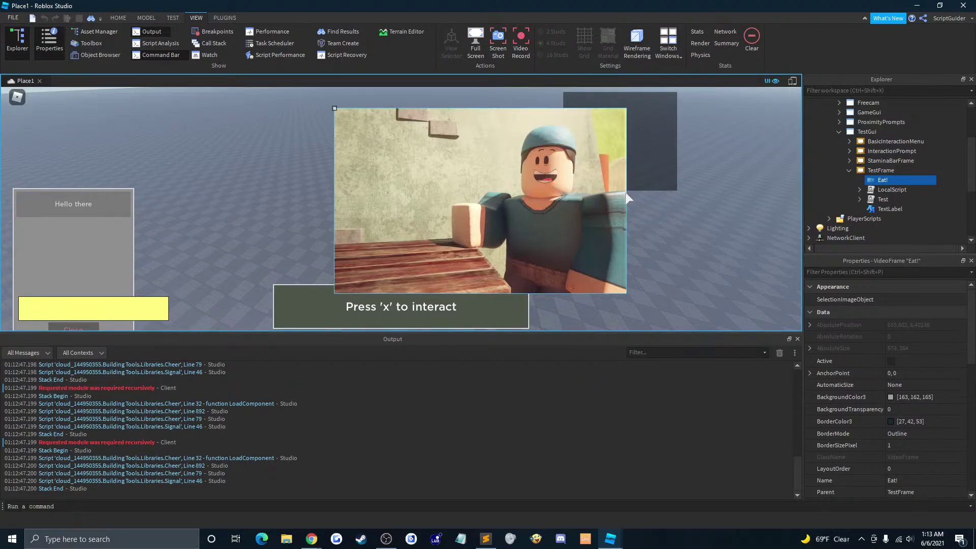
right_click_drag(679, 193, 676, 194)
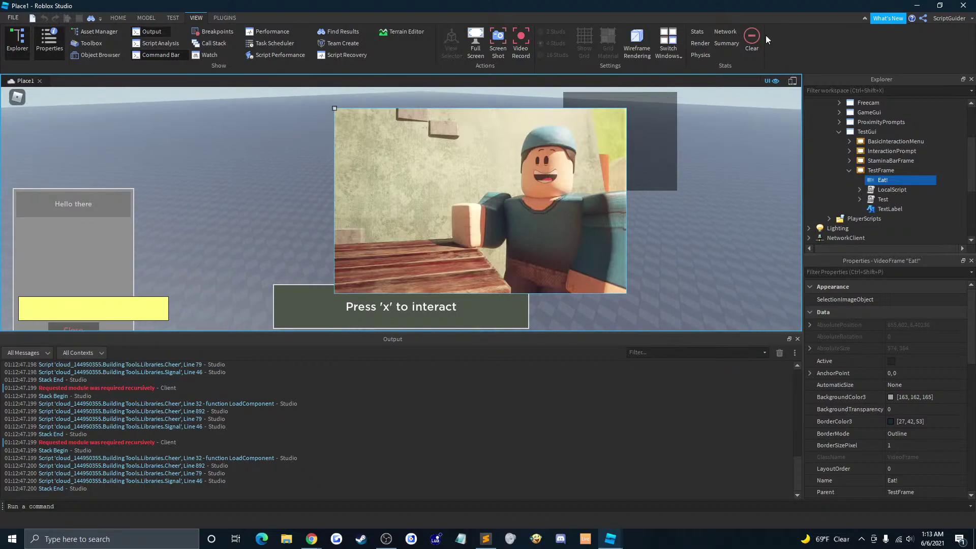
left_click(963, 5)
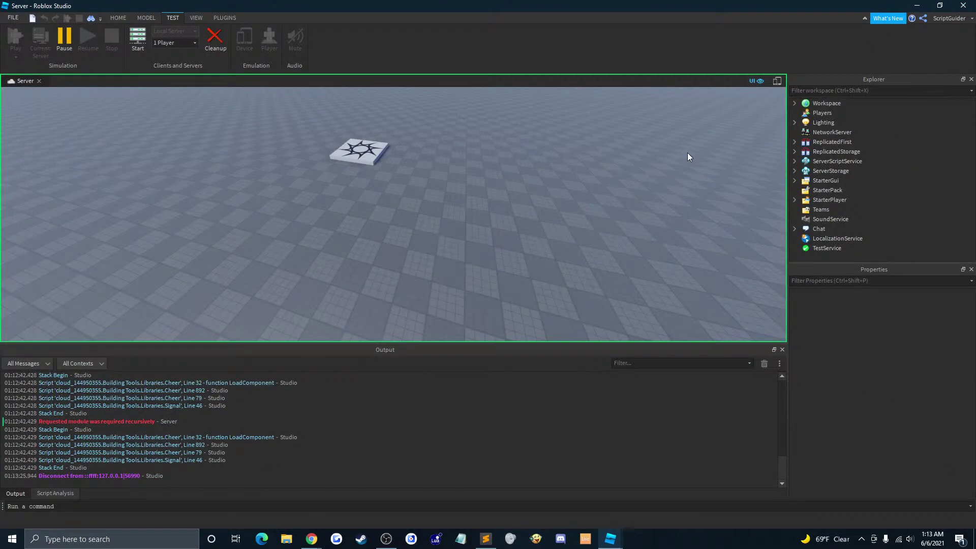
left_click(963, 6)
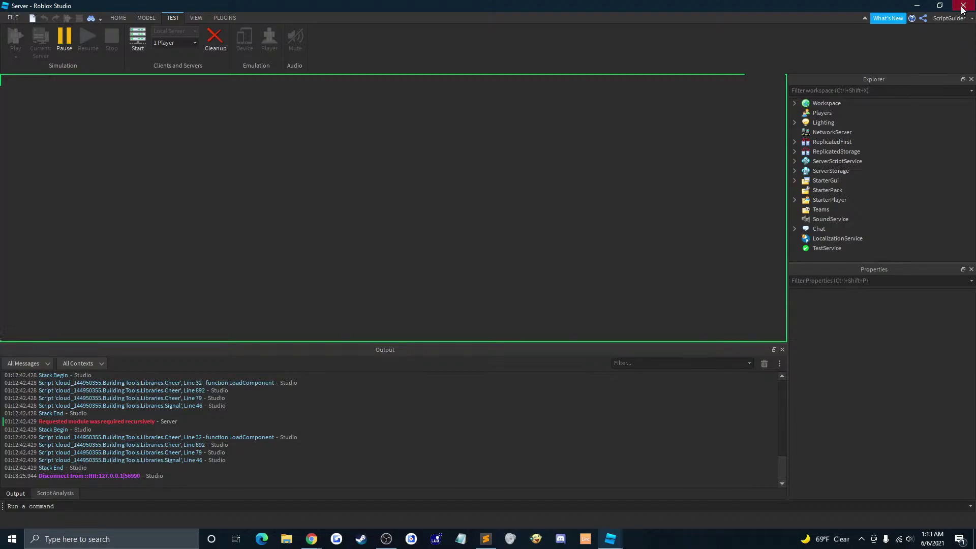
Step: Move the Eat! video around the GUI canvas and resize it to about 589 x 358
left_click_drag(599, 284, 531, 237)
left_click_drag(513, 236, 461, 225)
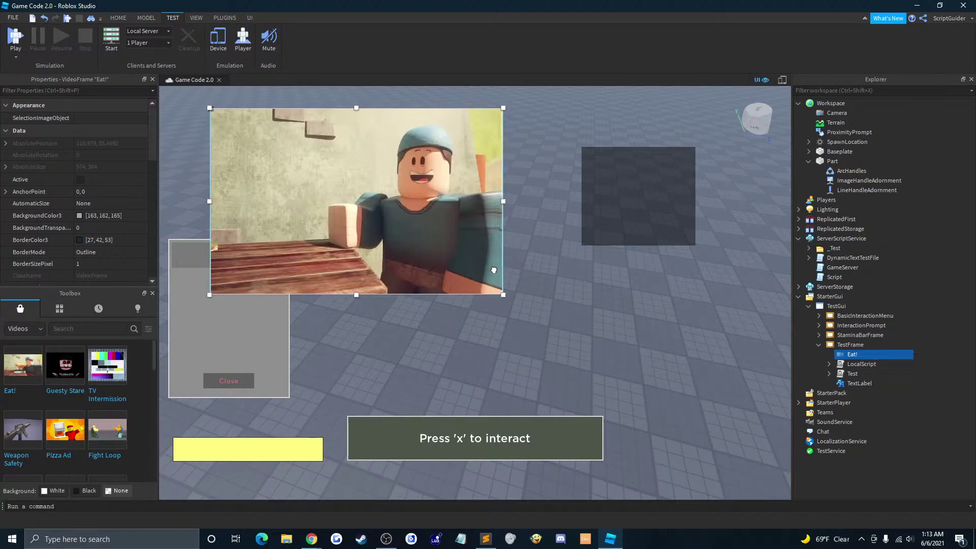
mouse_move(499, 270)
left_mouse_down()
mouse_move(499, 284)
mouse_move(507, 282)
left_mouse_up()
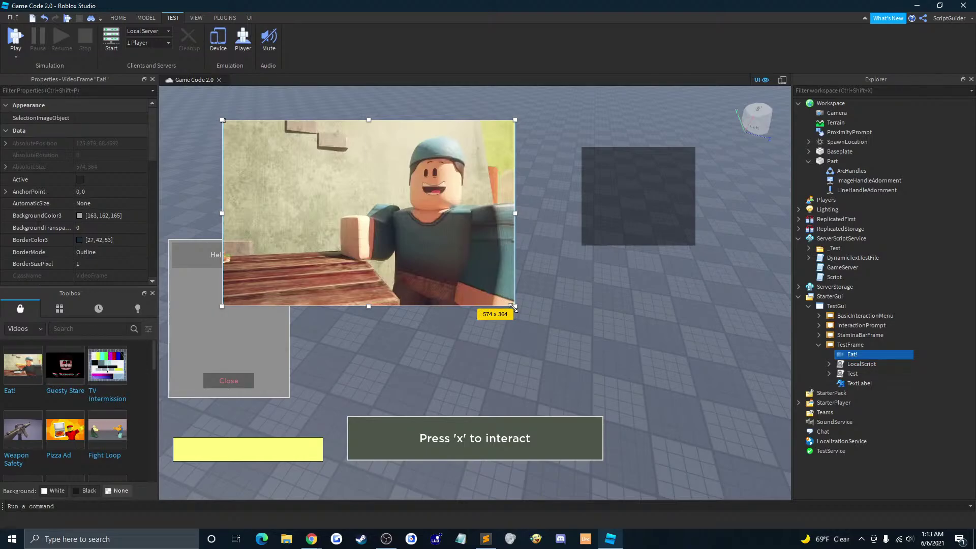
left_click_drag(444, 267, 443, 305)
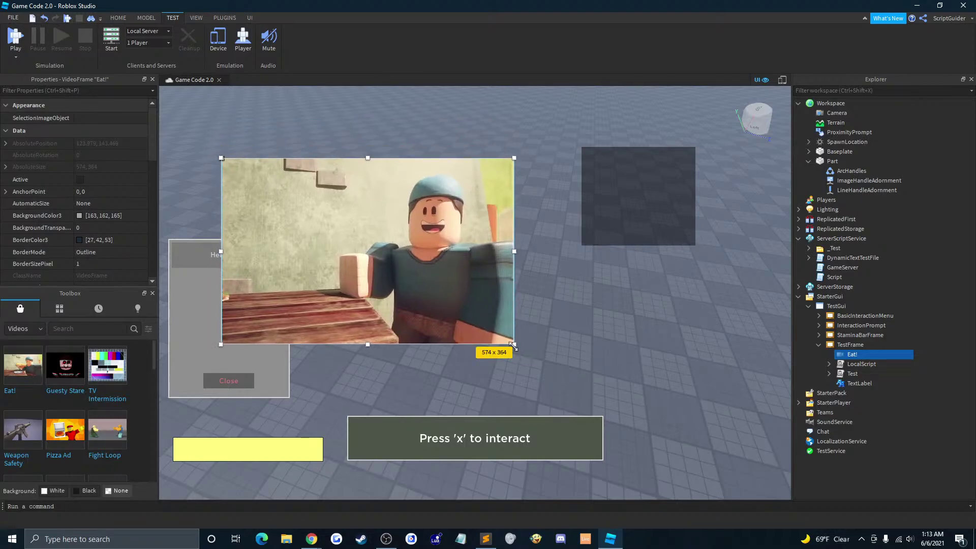
mouse_move(514, 346)
left_mouse_down()
mouse_move(335, 344)
mouse_move(416, 276)
mouse_move(465, 269)
mouse_move(547, 288)
mouse_move(548, 355)
mouse_move(590, 406)
mouse_move(522, 341)
left_mouse_up()
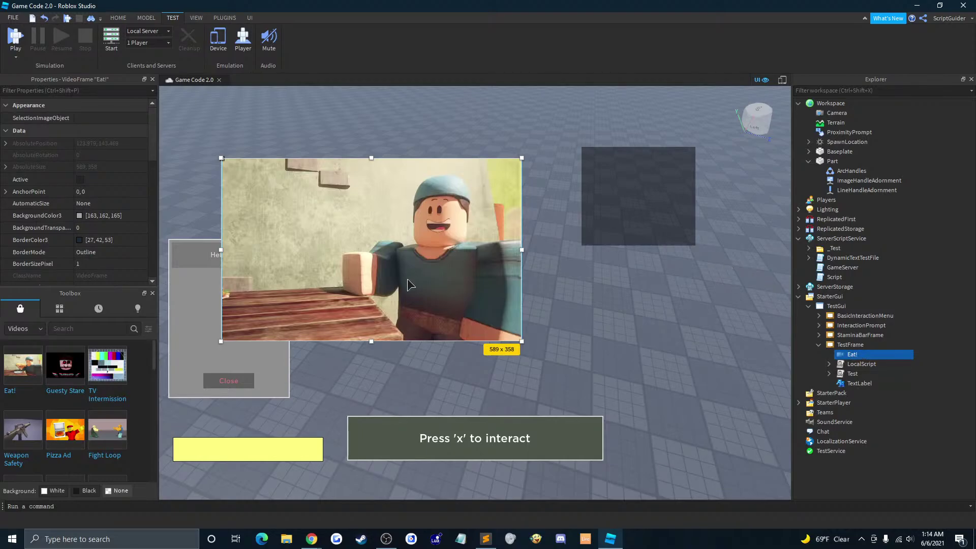
left_click_drag(411, 284, 397, 270)
Step: Cut the Eat! video out of TestFrame and close the Toolbox
right_click(854, 355)
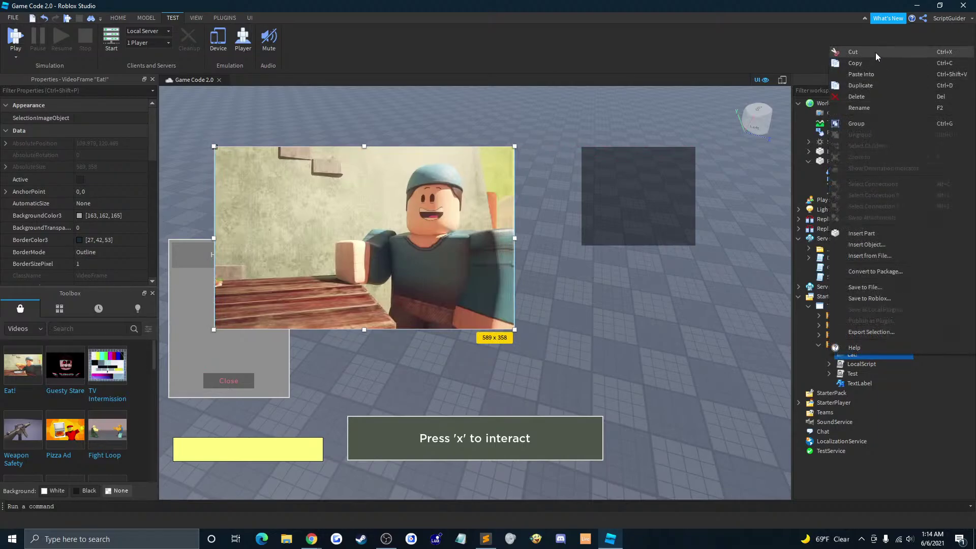
left_click(876, 53)
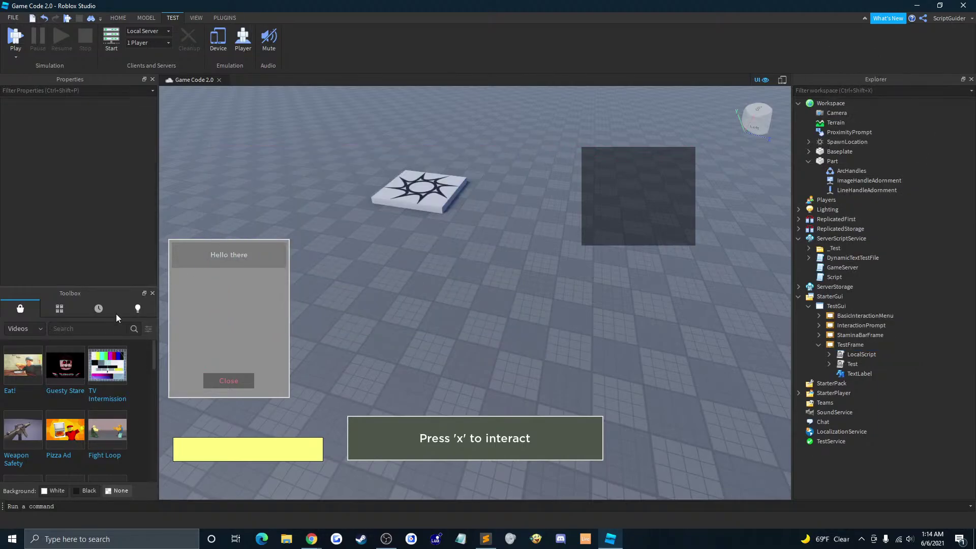
left_click(152, 293)
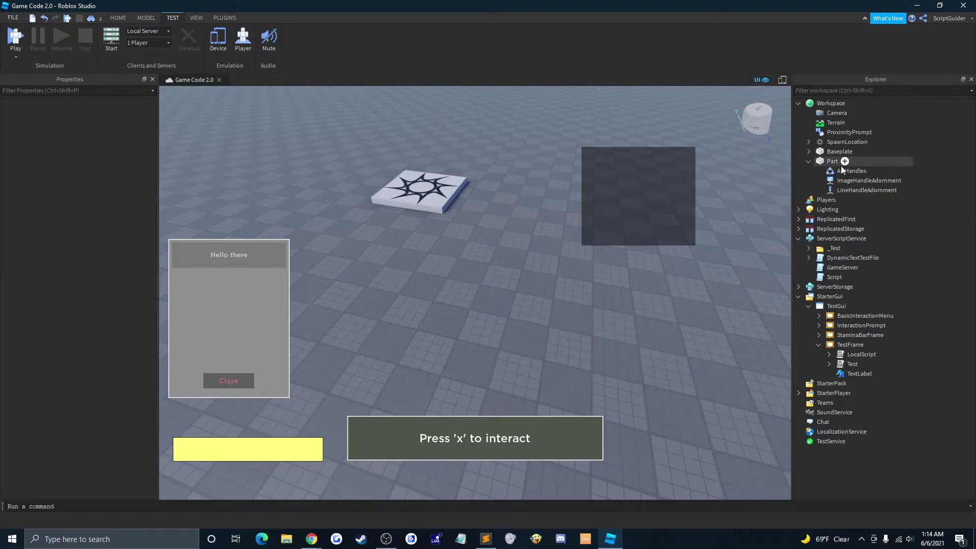
left_click(846, 161)
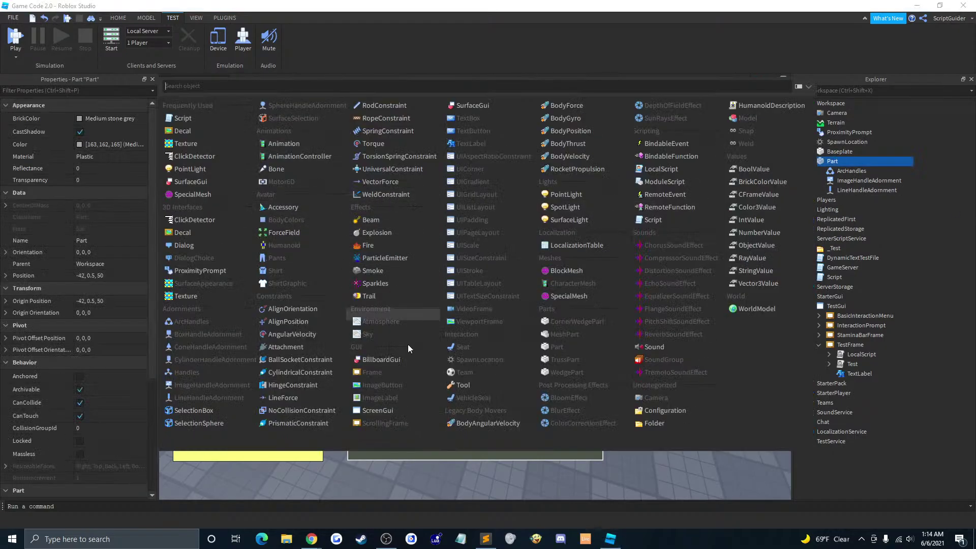
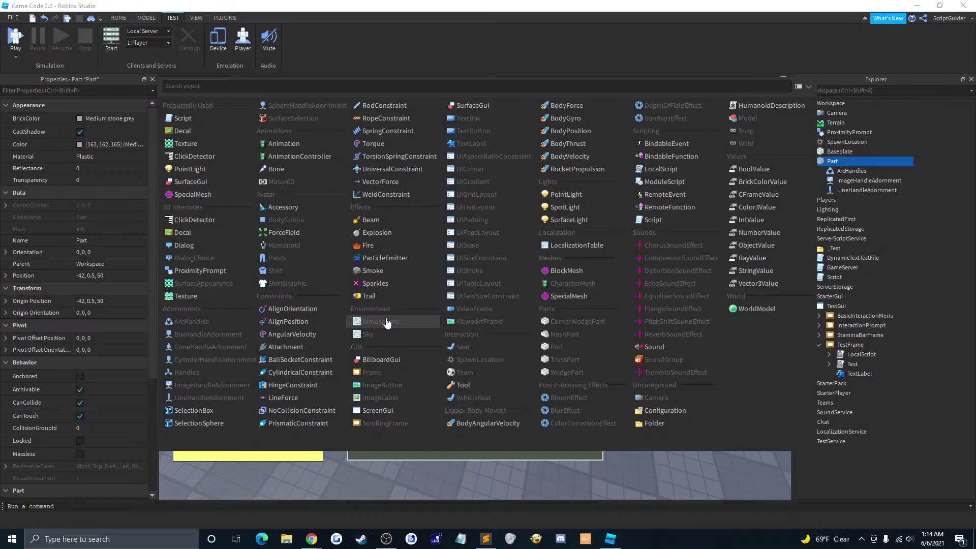
left_click(312, 539)
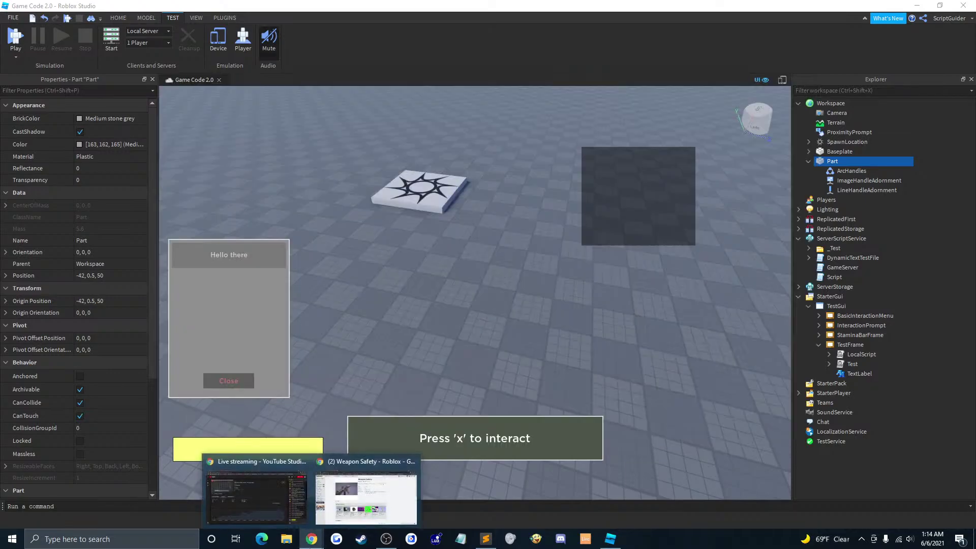
left_click(850, 171)
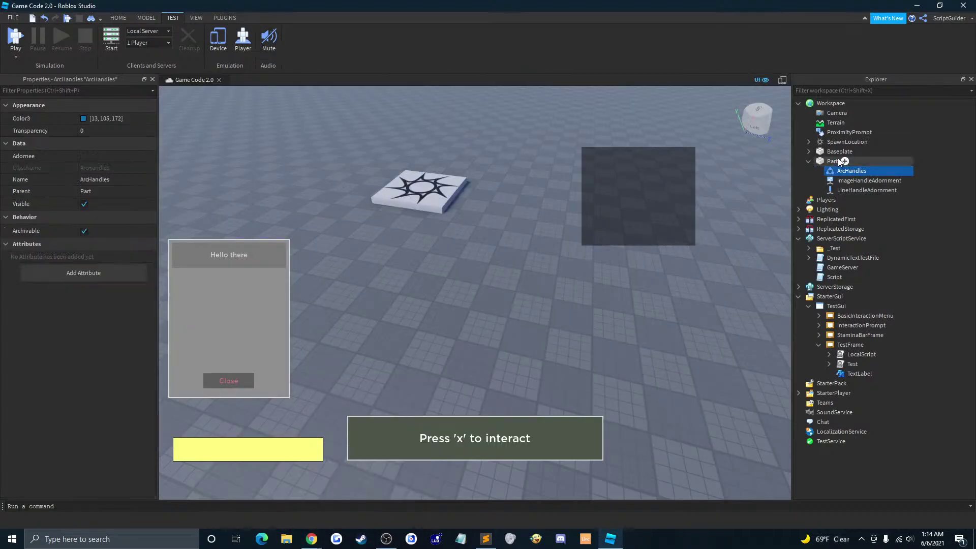
left_click(836, 162)
left_click(833, 154)
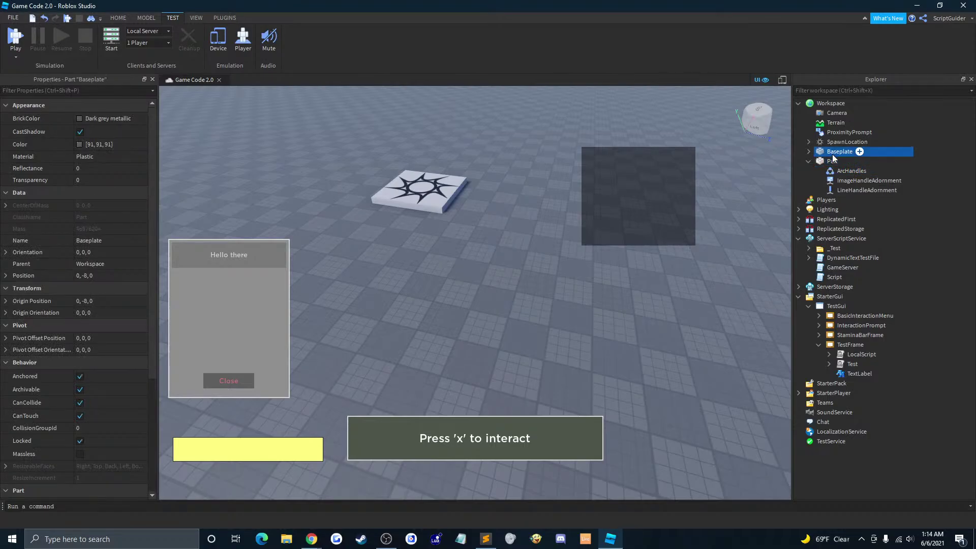
left_click(832, 164)
Step: Insert an Atmosphere object into Part and move it into Lighting
left_click(845, 162)
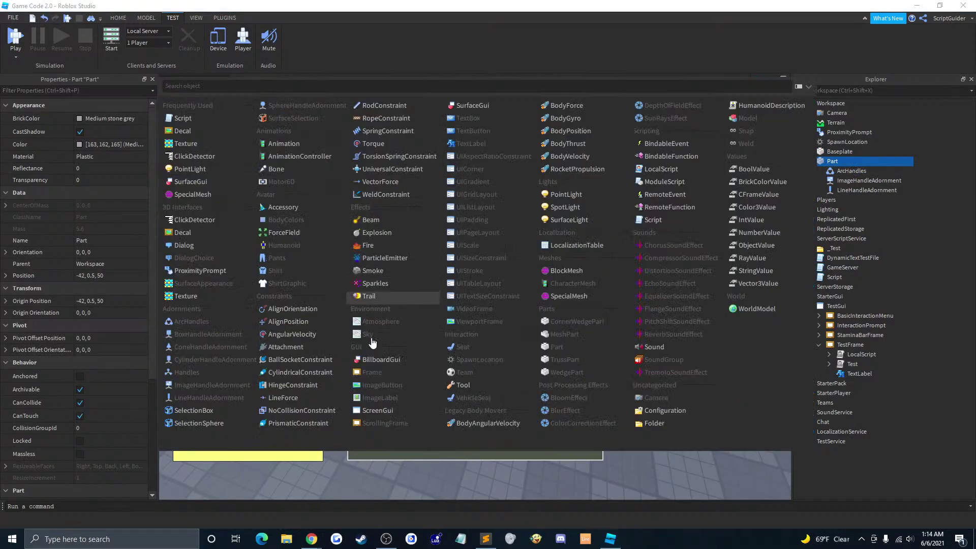
left_click(382, 324)
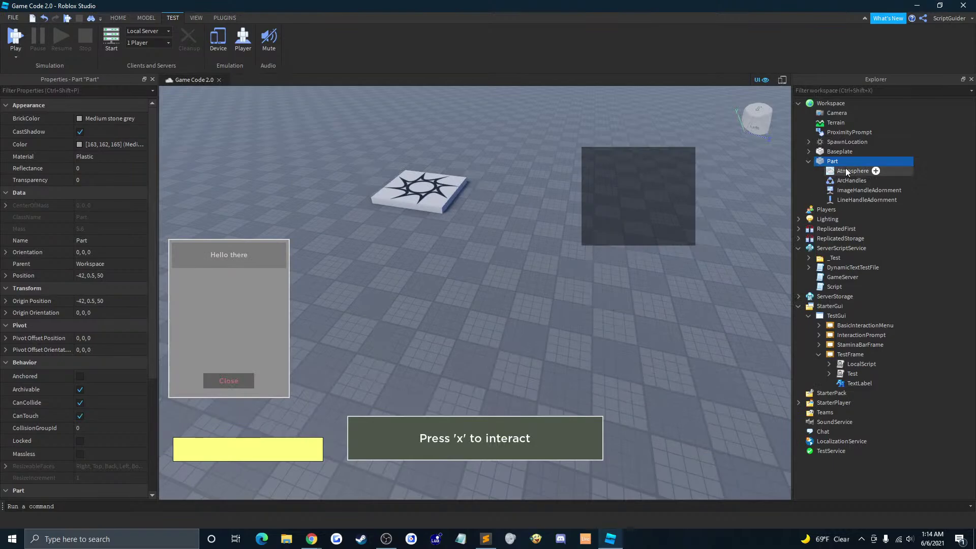
left_click(836, 171)
left_click_drag(836, 172, 828, 219)
Step: Set the first Atmosphere in Lighting to a Density of 0.551 and an Offset of 0.564
left_click(837, 221)
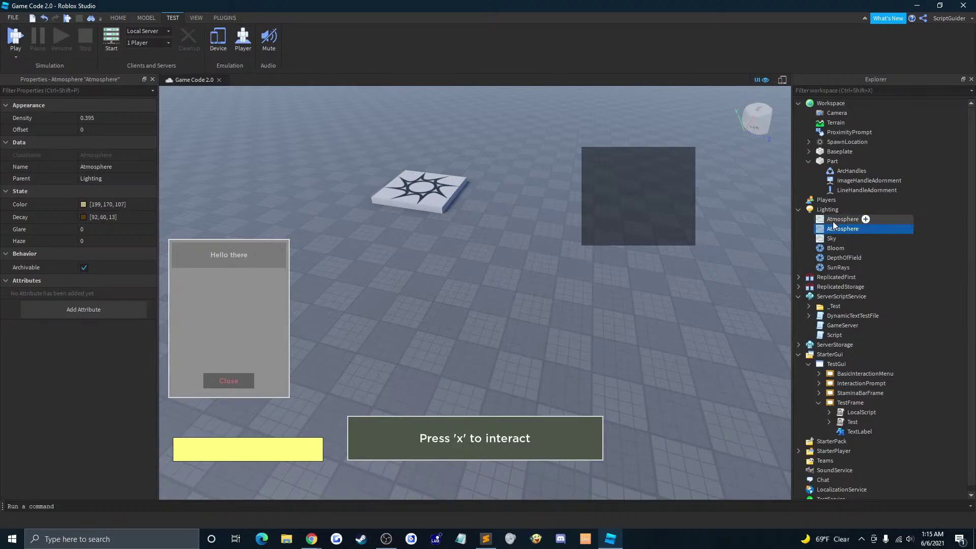
right_click_drag(407, 249, 364, 206)
scroll(214, 167, "down", 5)
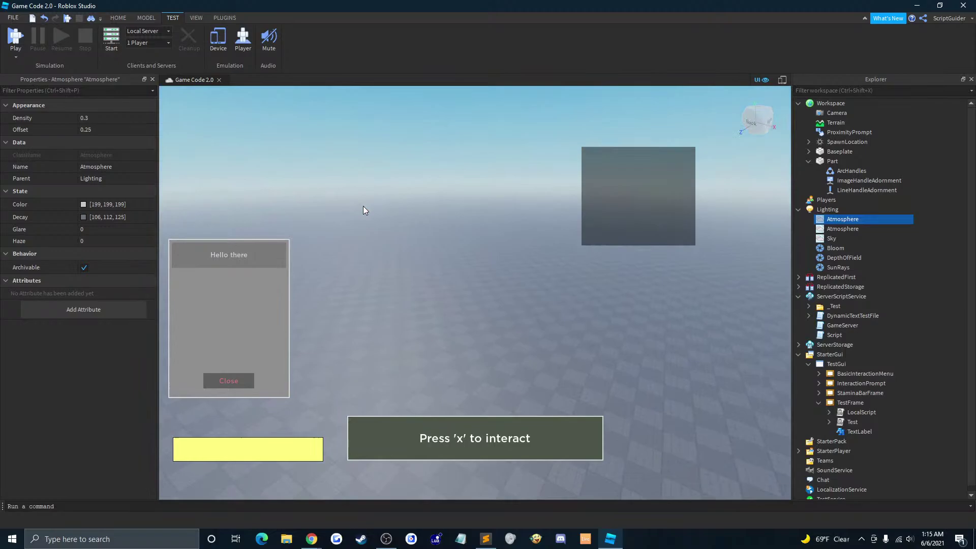
left_click(151, 118)
left_click_drag(126, 119, 141, 133)
left_click(105, 132)
right_click_drag(488, 253, 486, 253)
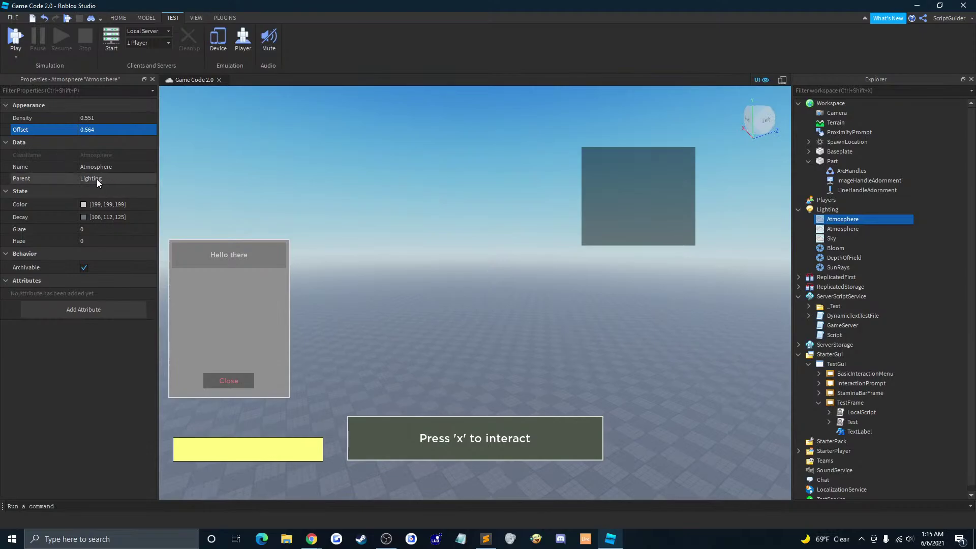
Step: Change the Atmosphere's Color to red [199, 0, 3]
left_click(84, 204)
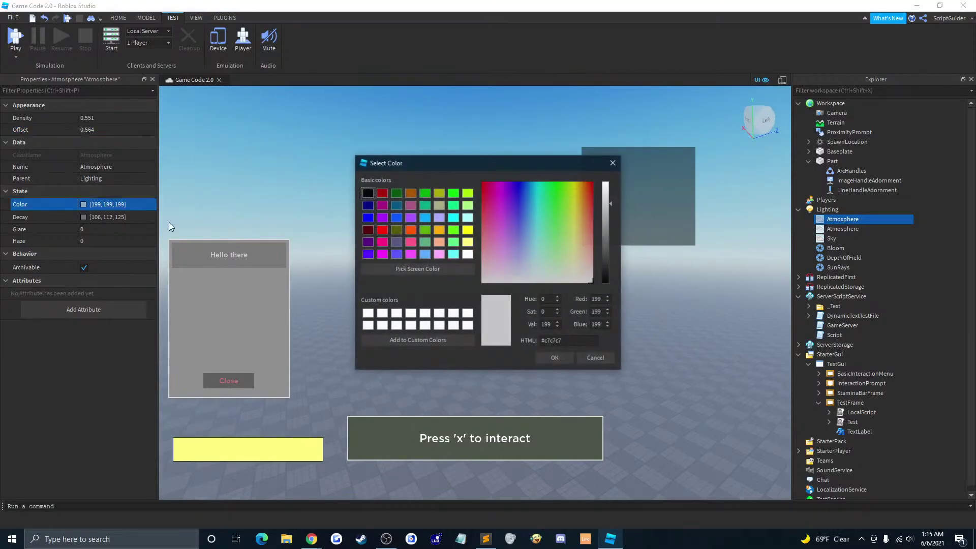
left_click(551, 193)
left_click_drag(550, 194, 483, 176)
left_click(562, 359)
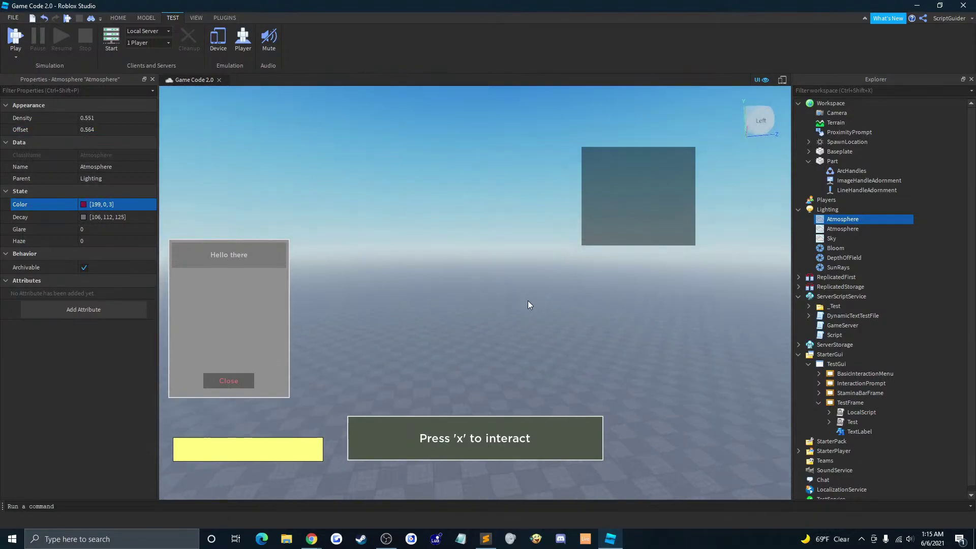
right_click_drag(528, 300, 528, 301)
Step: Set the Atmosphere's Glare to 5.64 and its Haze to 4.49
left_click(89, 229)
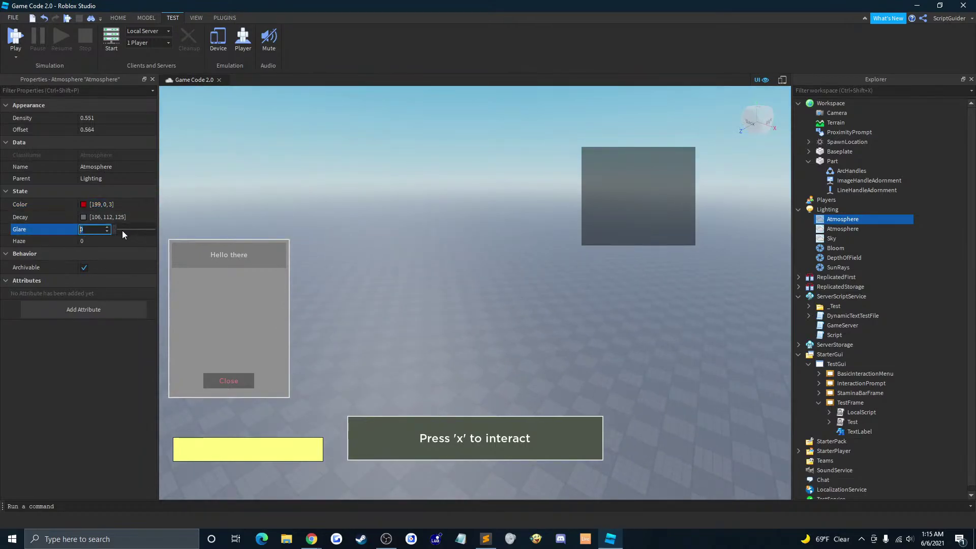
mouse_move(122, 231)
left_mouse_down()
mouse_move(191, 231)
mouse_move(135, 229)
left_mouse_up()
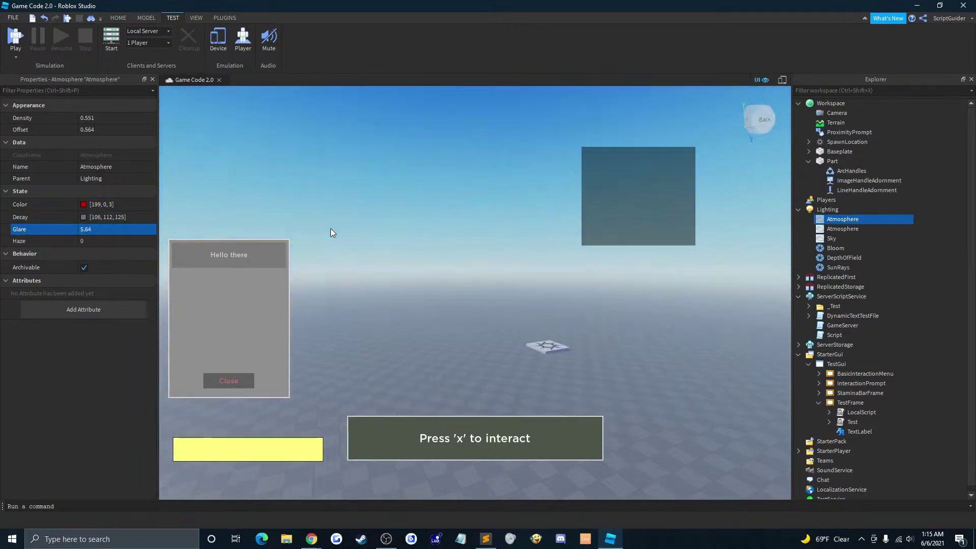
right_click_drag(330, 233, 331, 232)
left_click(127, 232)
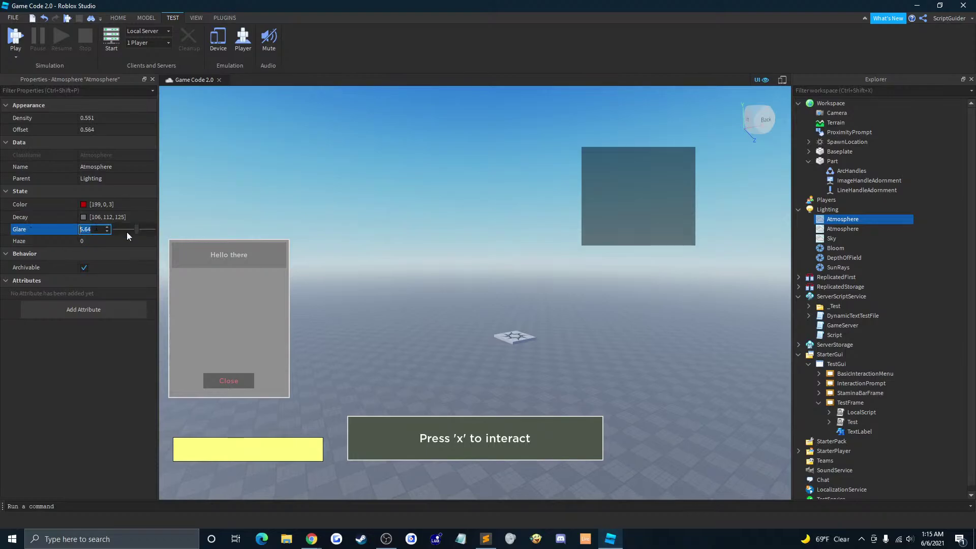
mouse_move(127, 232)
left_mouse_down()
mouse_move(116, 229)
mouse_move(153, 237)
mouse_move(140, 238)
left_mouse_up()
key("Escape")
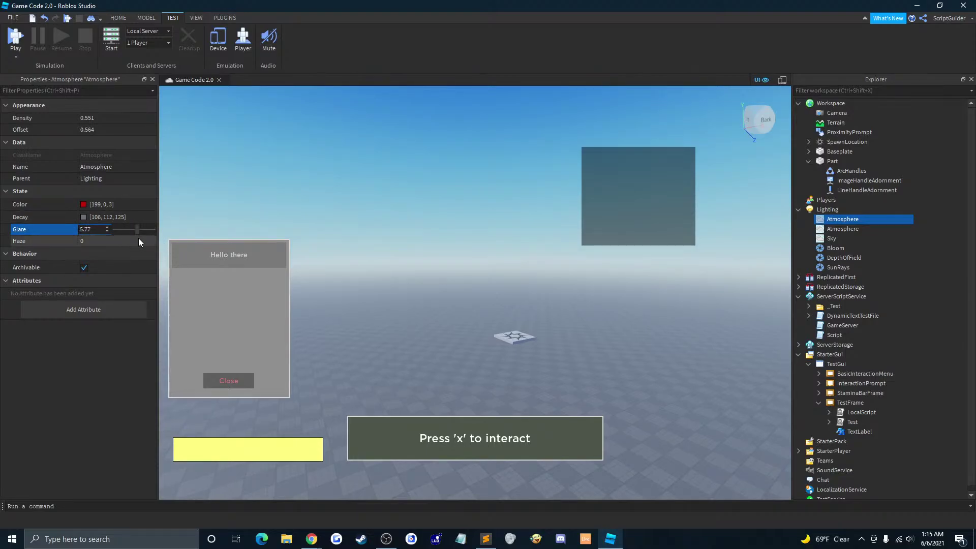
left_click(123, 242)
left_click_drag(113, 243, 132, 242)
Step: Delete the second Atmosphere from Lighting
left_click(834, 229)
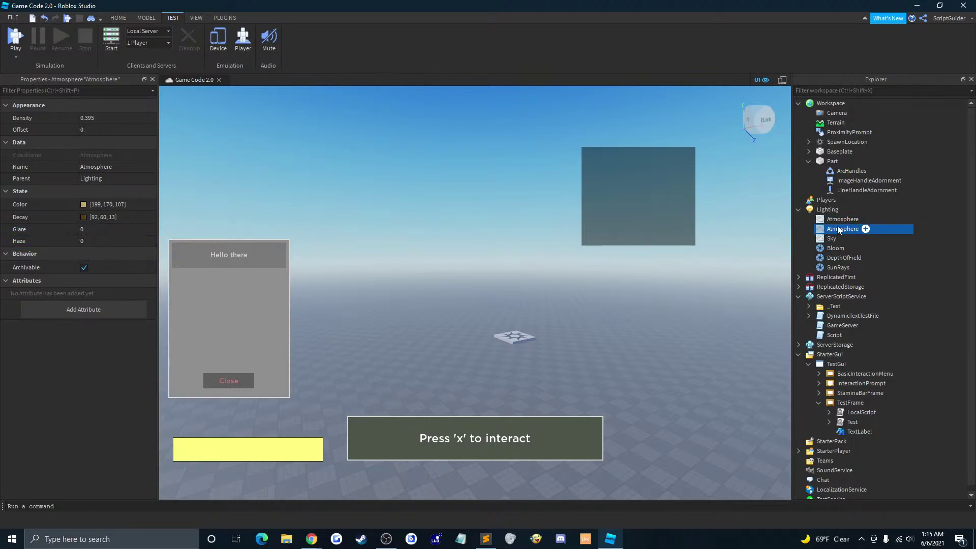
right_click(854, 227)
left_click(870, 277)
Step: Lower the Density of the remaining Atmosphere in Lighting
left_click(839, 221)
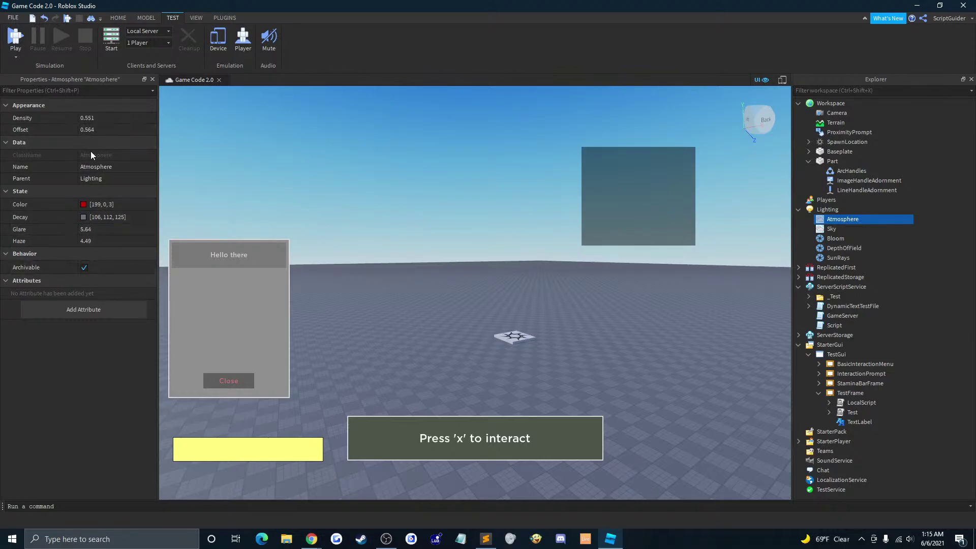
left_click(136, 118)
left_click_drag(136, 120, 118, 119)
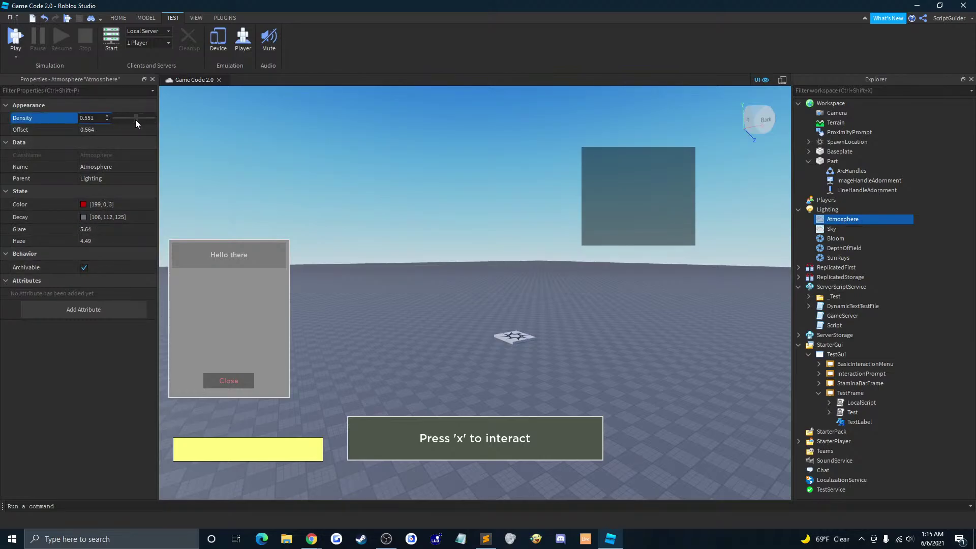
left_click(16, 18)
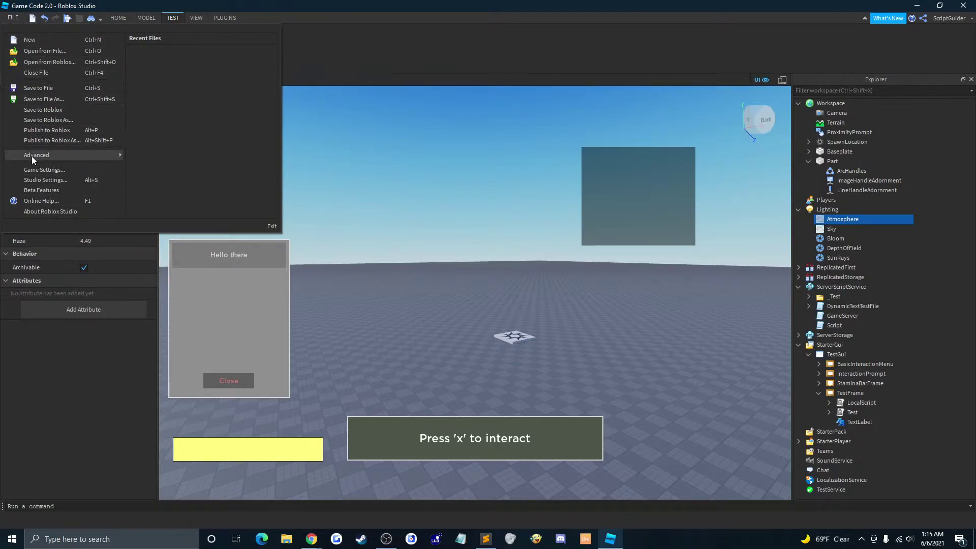
mouse_move(56, 152)
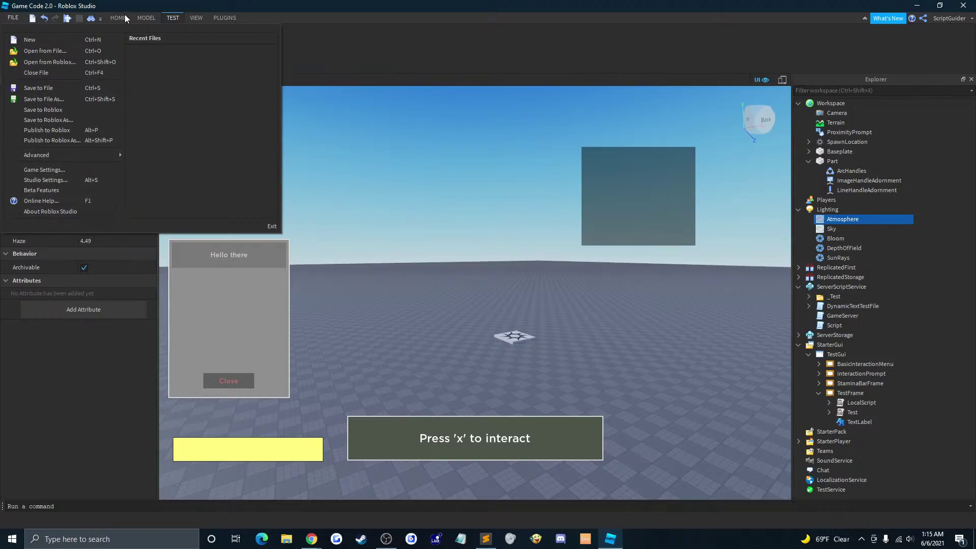
left_click(13, 19)
left_click(15, 18)
left_click(276, 148)
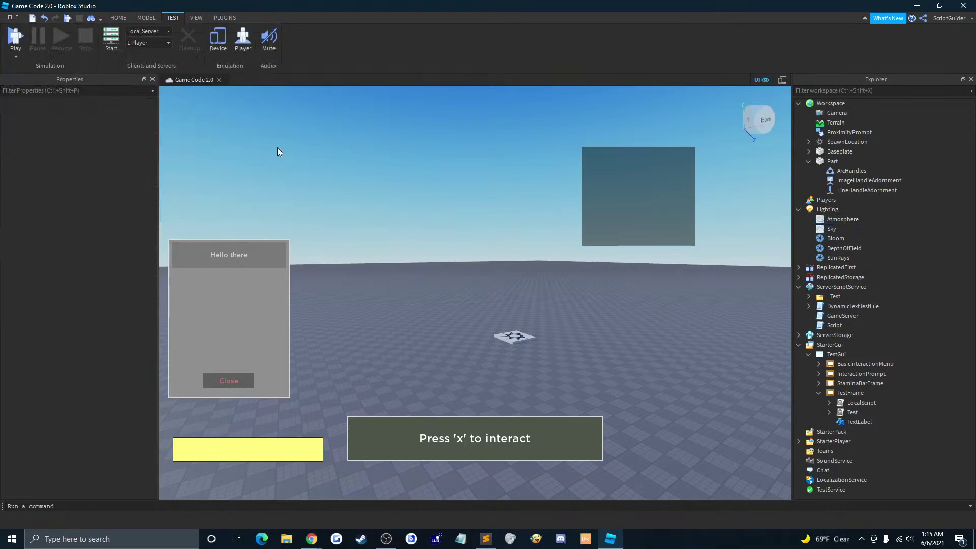
right_click_drag(276, 147, 206, 118)
left_click(13, 20)
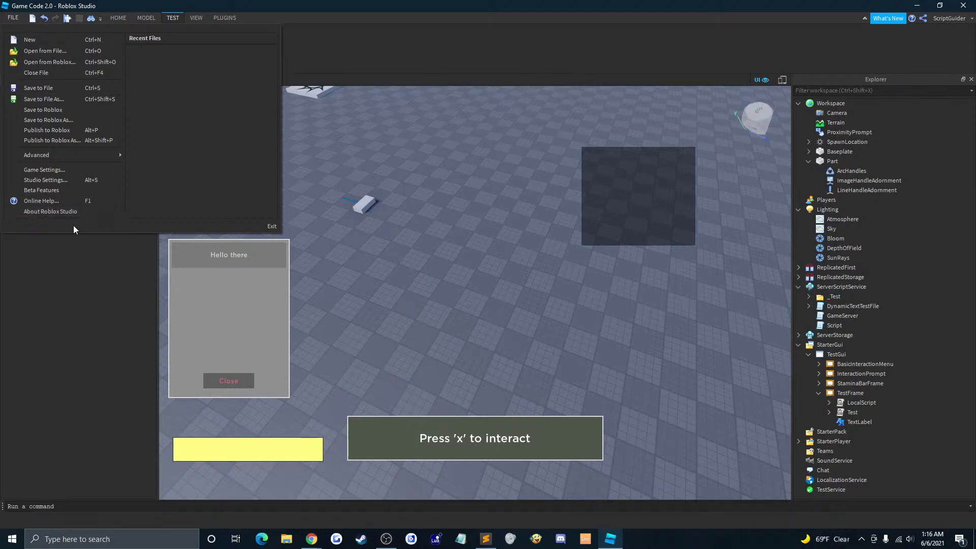
left_click(187, 15)
left_click(10, 19)
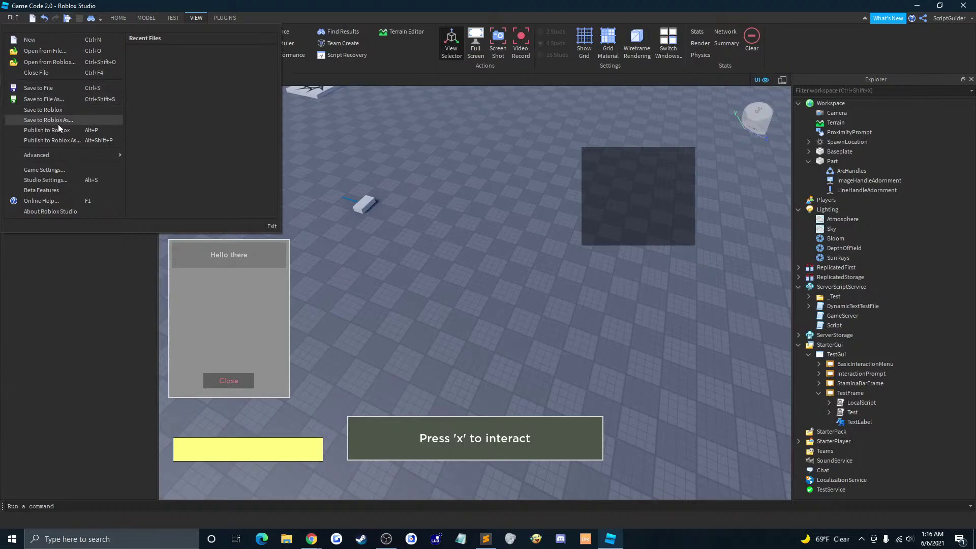
left_click(408, 151)
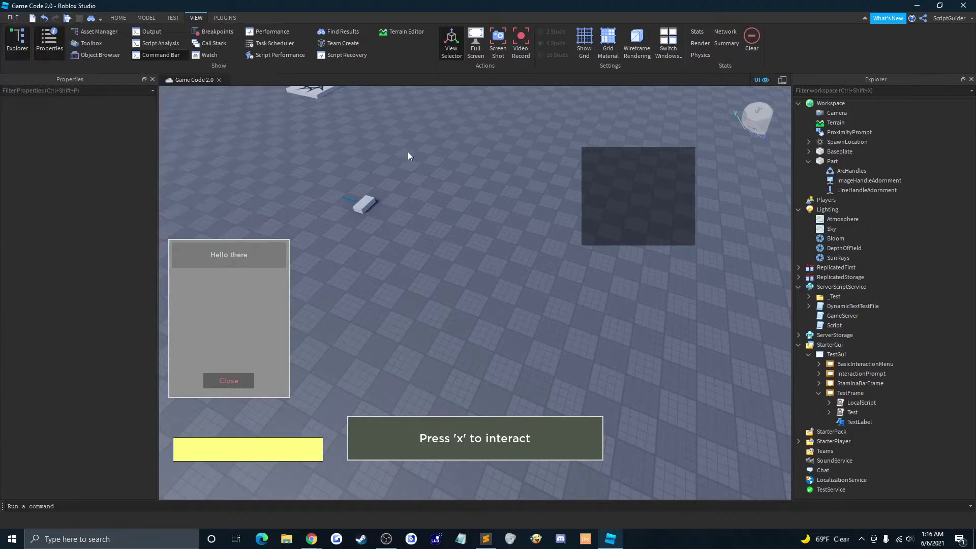
right_click_drag(408, 151, 426, 155)
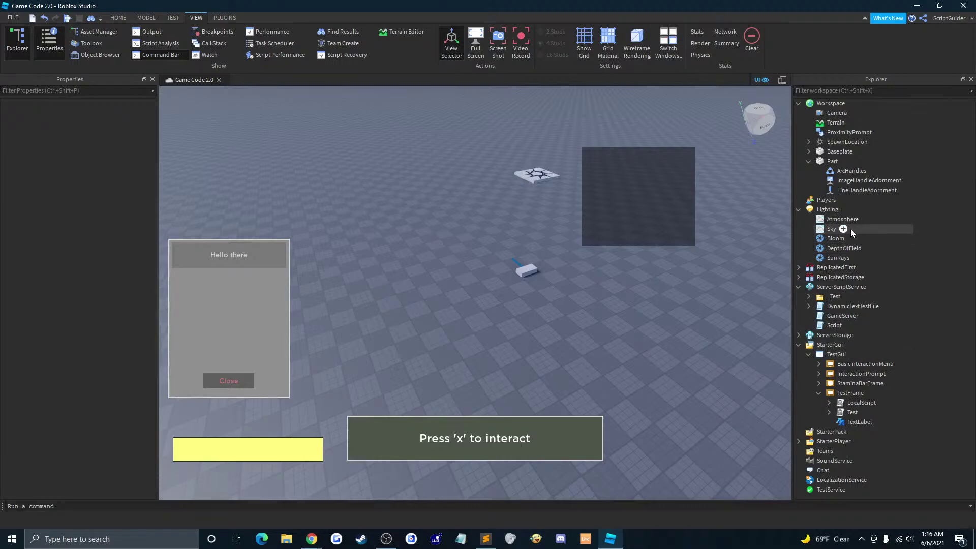
Step: Set the Density of the Atmosphere in Lighting to 0.744
left_click(844, 219)
right_click_drag(654, 230, 647, 246)
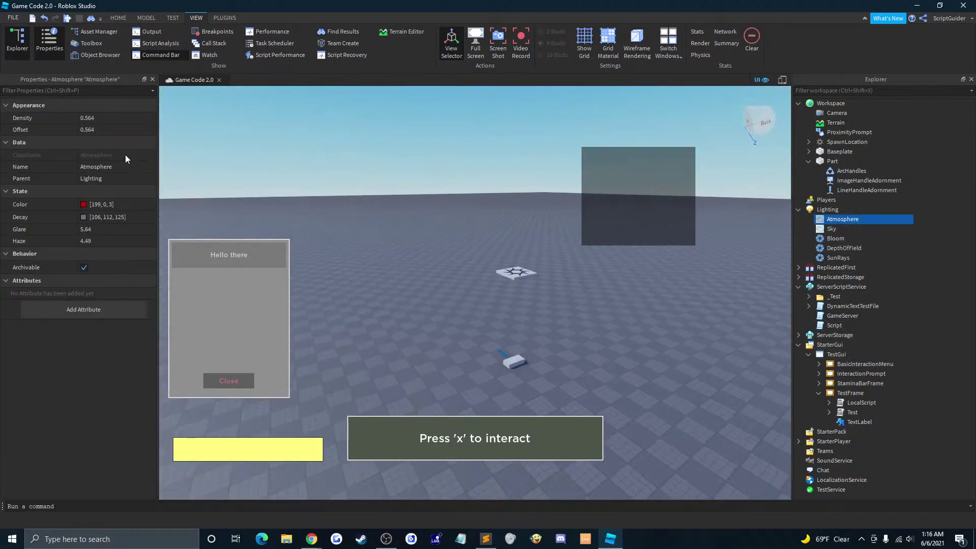
left_click(126, 117)
left_click_drag(136, 117, 142, 118)
Step: Set the Atmosphere's Glare to 5.51 and its Haze to 6.54
left_click(103, 228)
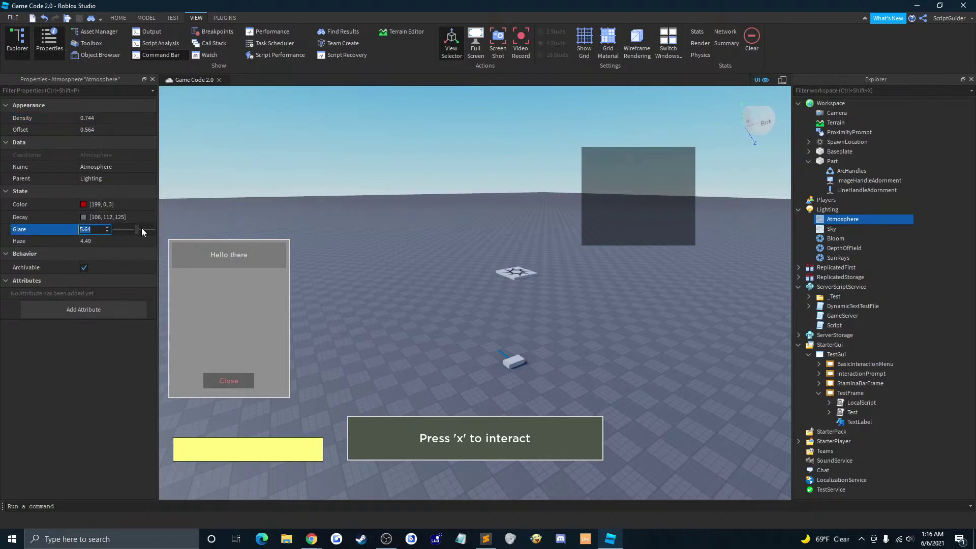
mouse_move(141, 228)
left_mouse_down()
mouse_move(127, 229)
mouse_move(139, 239)
left_mouse_up()
left_click(117, 241)
Step: Check the rendering Quality Level in the Studio Settings and close the settings
left_click(172, 19)
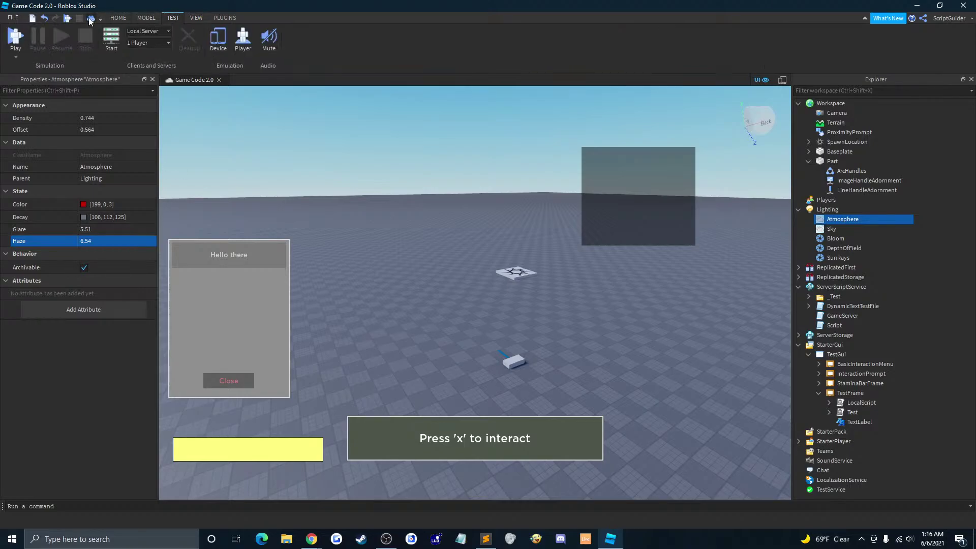
left_click(12, 18)
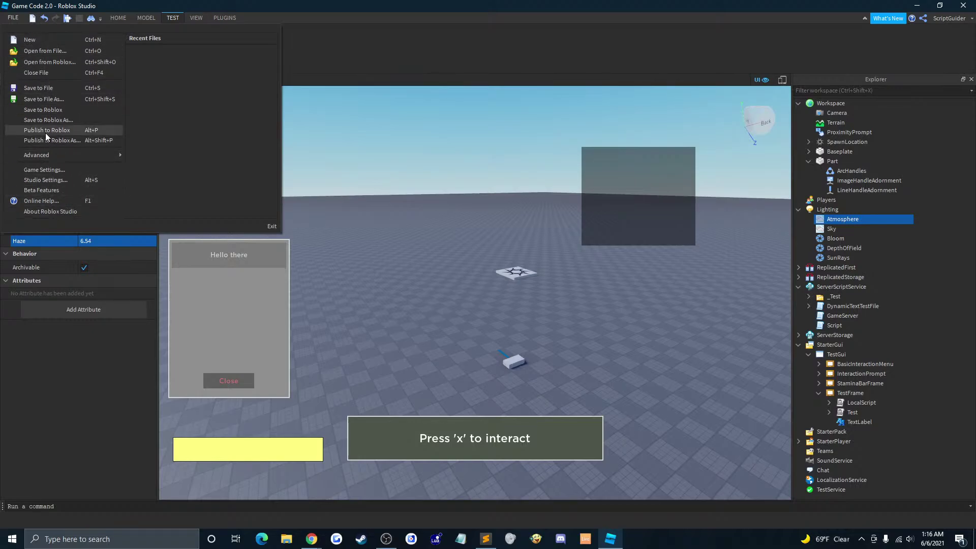
left_click(36, 177)
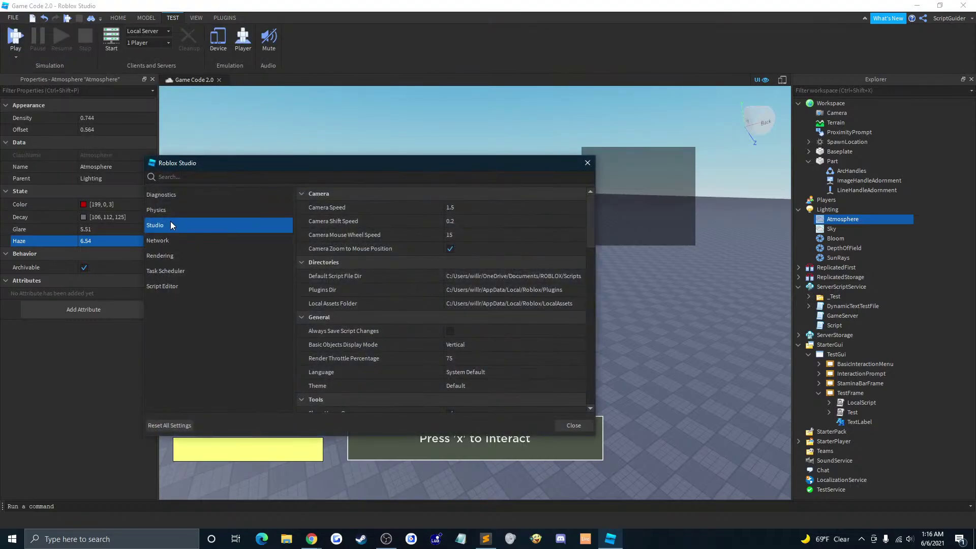
left_click(172, 254)
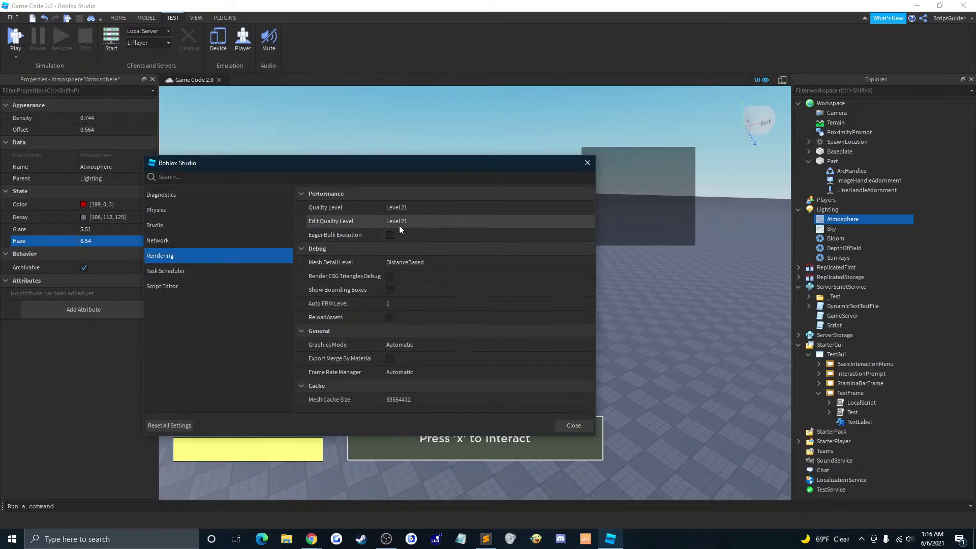
left_click(419, 209)
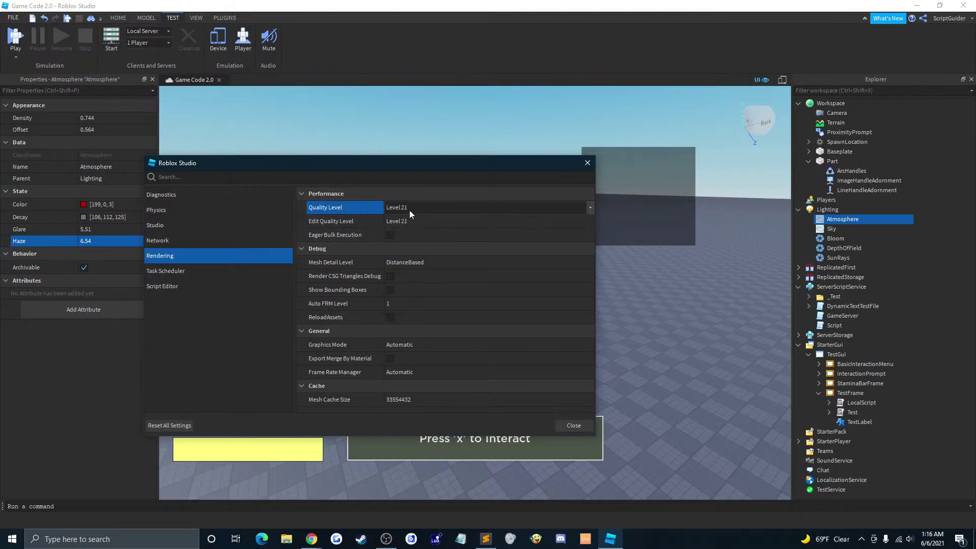
left_click(413, 210)
left_click(422, 283)
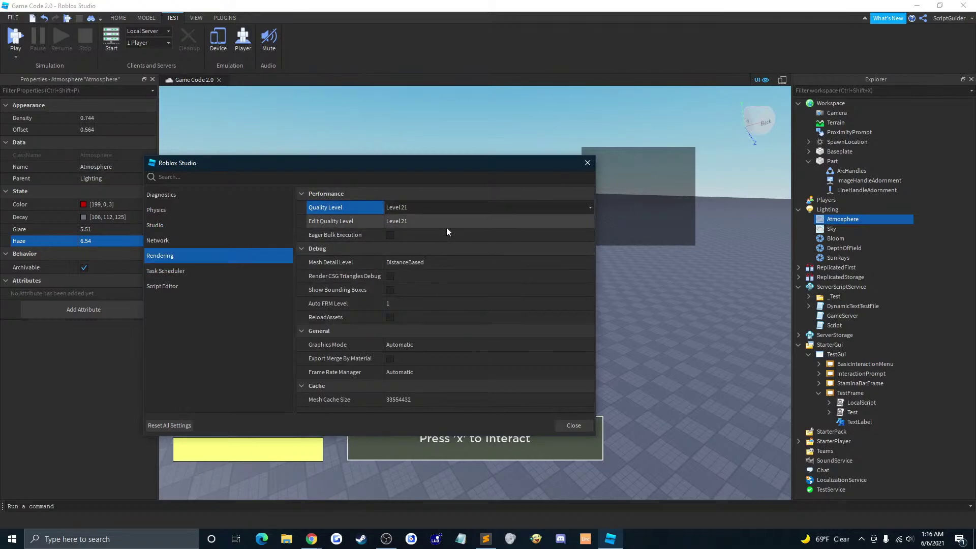
left_click_drag(409, 164, 368, 120)
left_click(531, 373)
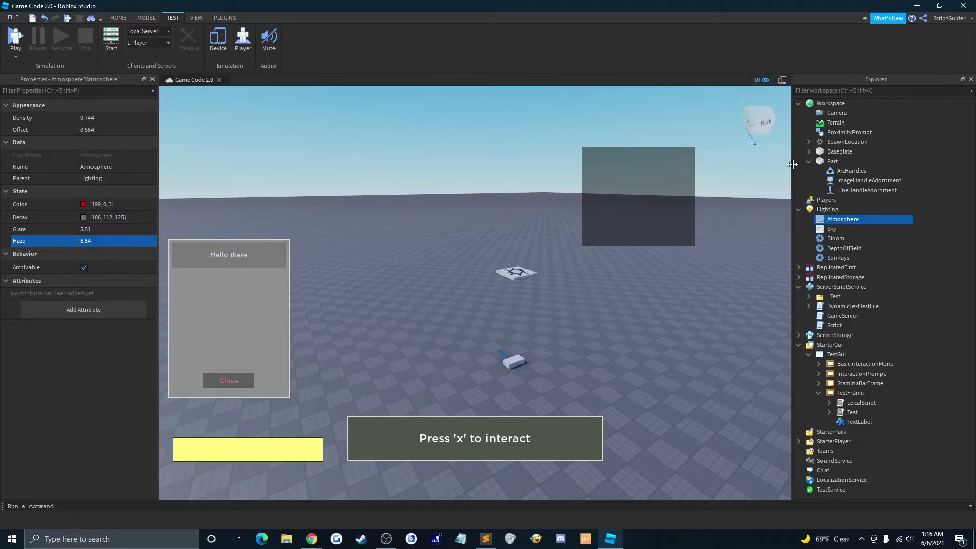
Step: Re-parent the Atmosphere under Lighting, and inspect the sky along with the Sky and Lighting properties
mouse_move(838, 220)
left_mouse_down()
mouse_move(858, 160)
mouse_move(840, 107)
mouse_move(828, 219)
left_mouse_up()
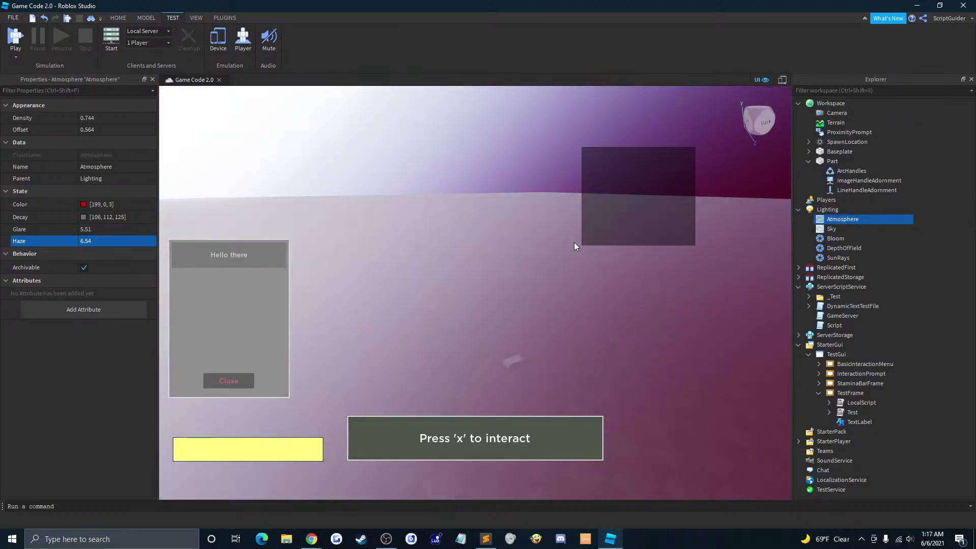
right_click_drag(621, 261, 640, 263)
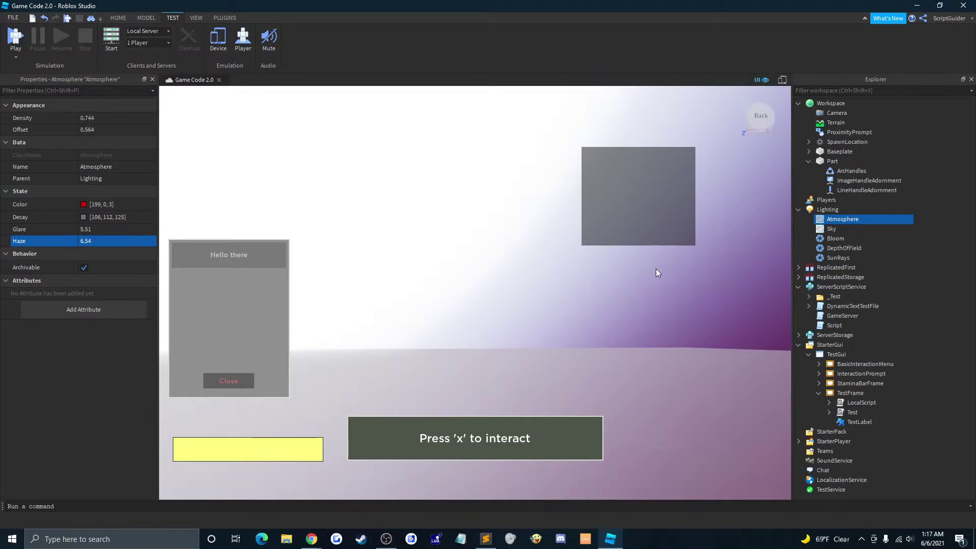
mouse_move(656, 268)
right_mouse_down()
mouse_move(662, 280)
mouse_move(642, 276)
right_mouse_up()
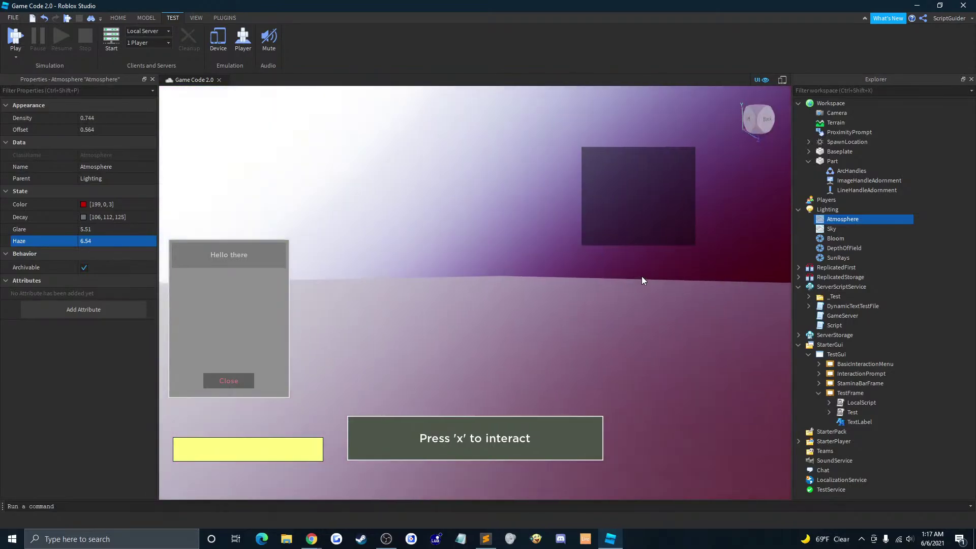
left_click(829, 229)
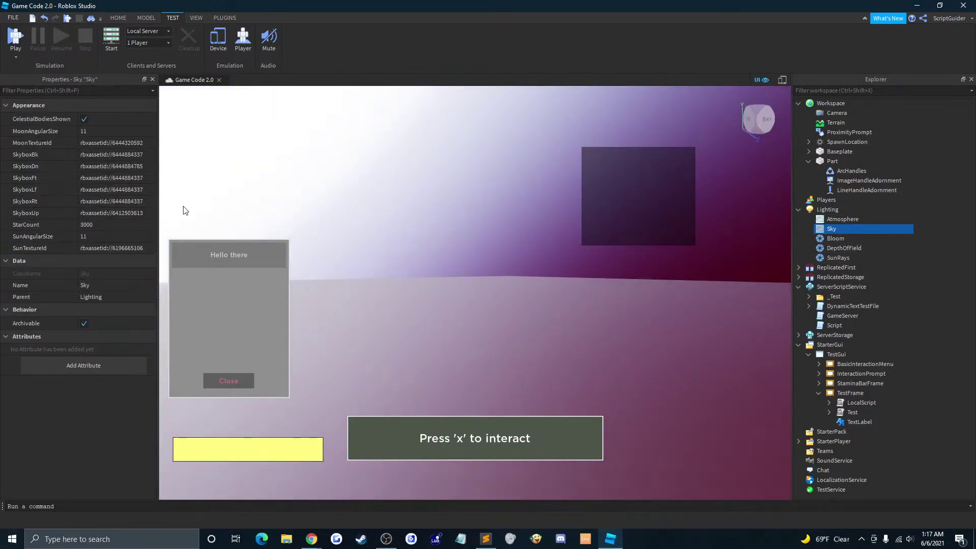
left_click(820, 209)
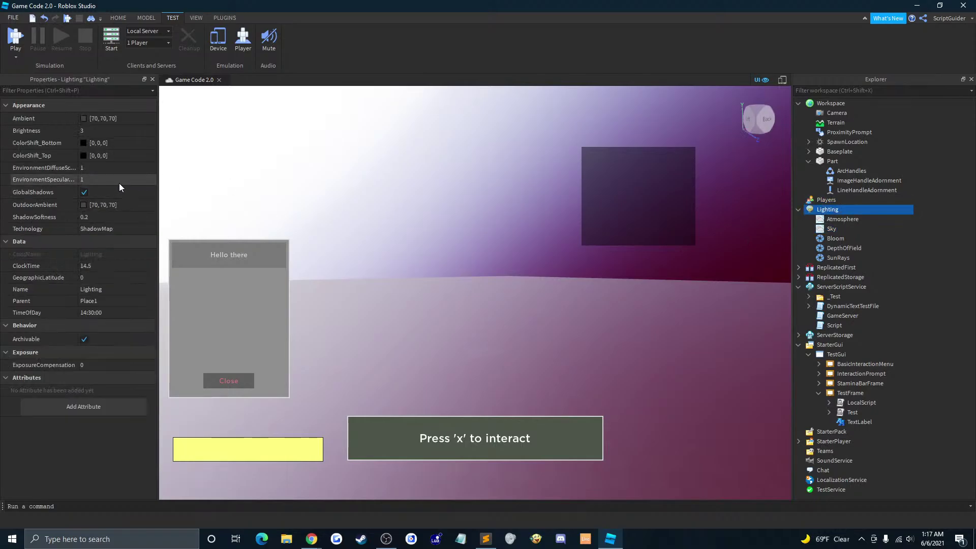
right_click_drag(512, 252, 546, 277)
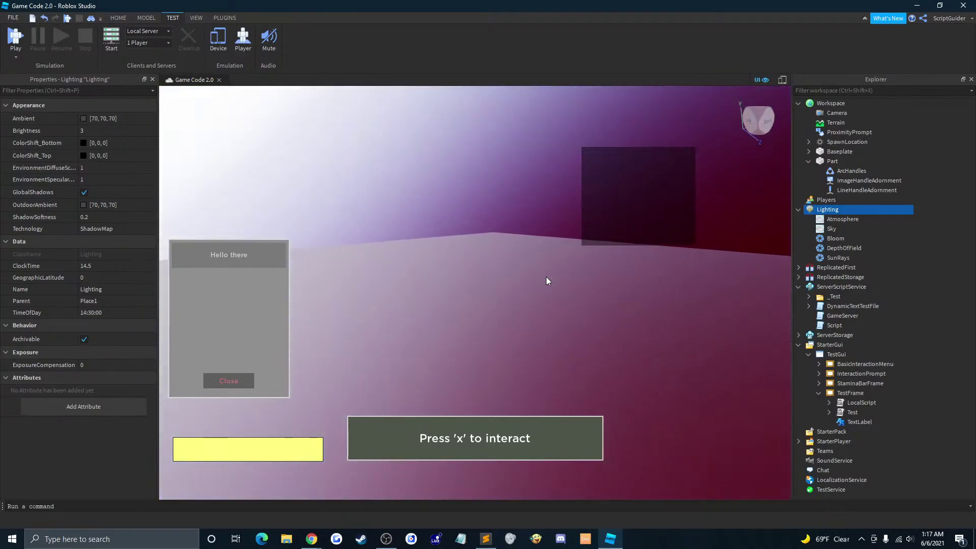
Step: Change the Atmosphere's Color to blue [100, 143, 199]
left_click(843, 219)
left_click(141, 205)
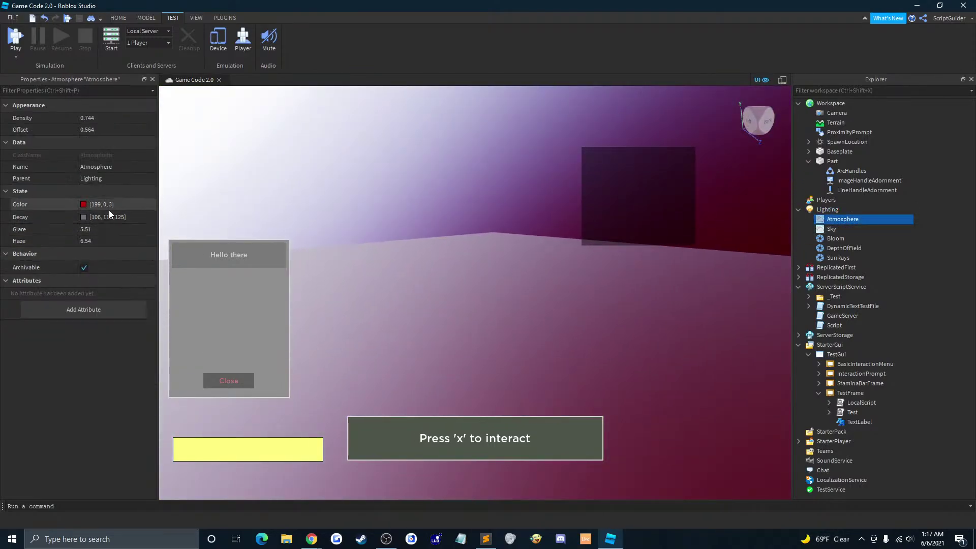
left_click(84, 205)
left_click_drag(582, 237, 535, 238)
left_click_drag(526, 175, 630, 325)
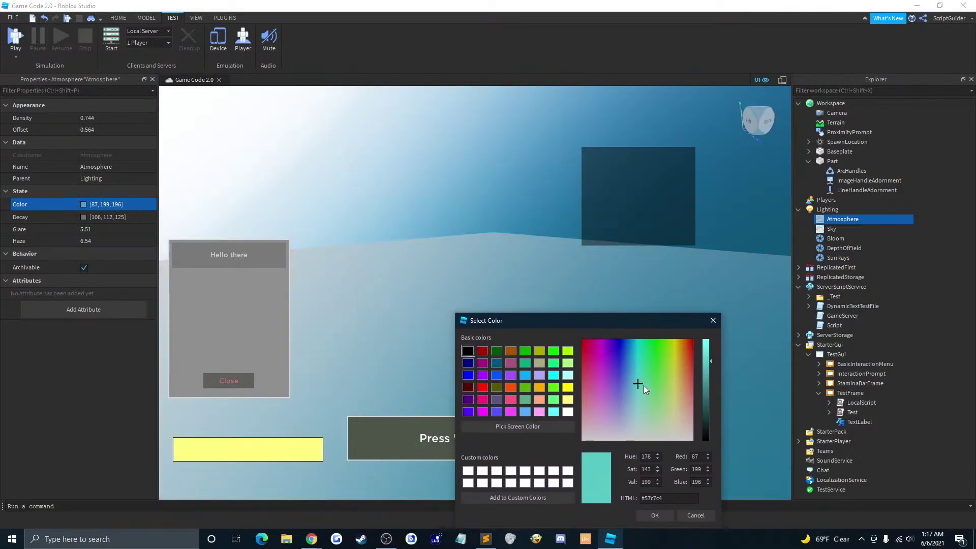
mouse_move(644, 386)
left_mouse_down()
mouse_move(567, 347)
mouse_move(671, 344)
mouse_move(682, 408)
mouse_move(646, 416)
mouse_move(636, 376)
mouse_move(657, 392)
mouse_move(626, 371)
mouse_move(667, 357)
mouse_move(633, 368)
mouse_move(627, 390)
left_mouse_up()
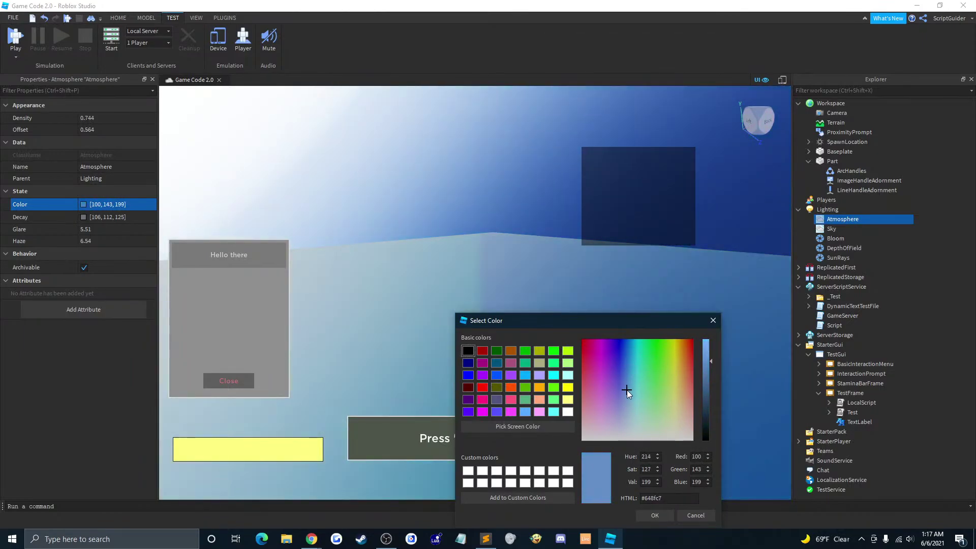
left_click(657, 516)
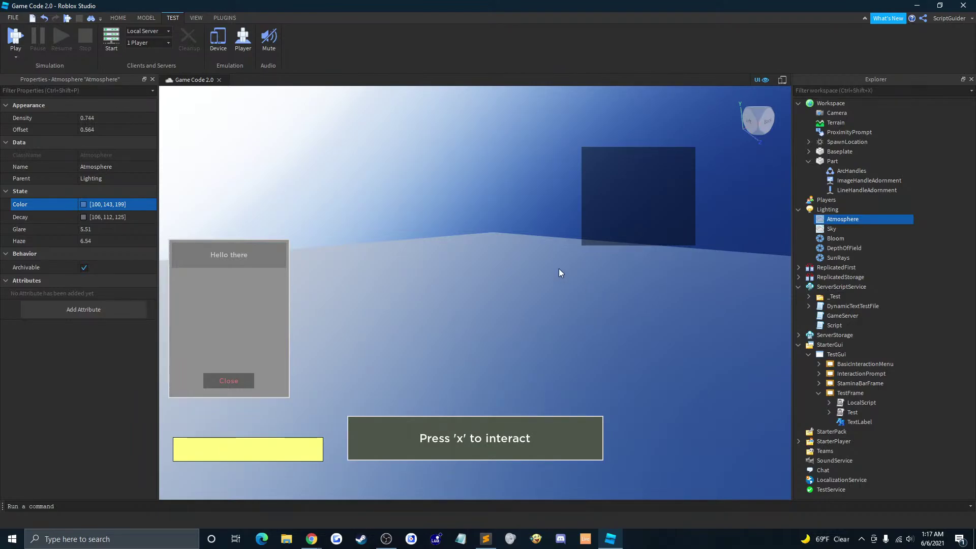
Step: Try a Glare of 0 on the Atmosphere, and settle on Glare 3.59 and Haze 0
right_click_drag(571, 252, 578, 254)
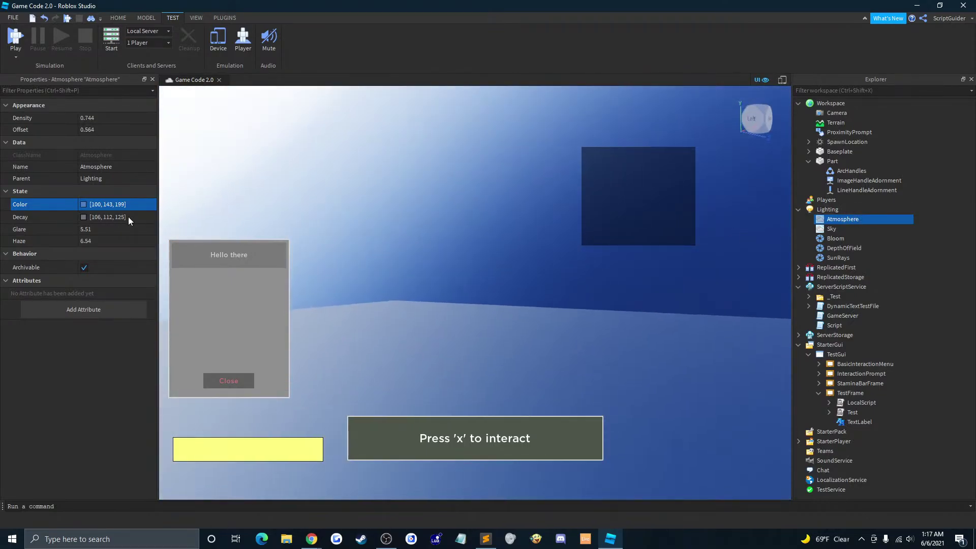
left_click(103, 228)
type("0")
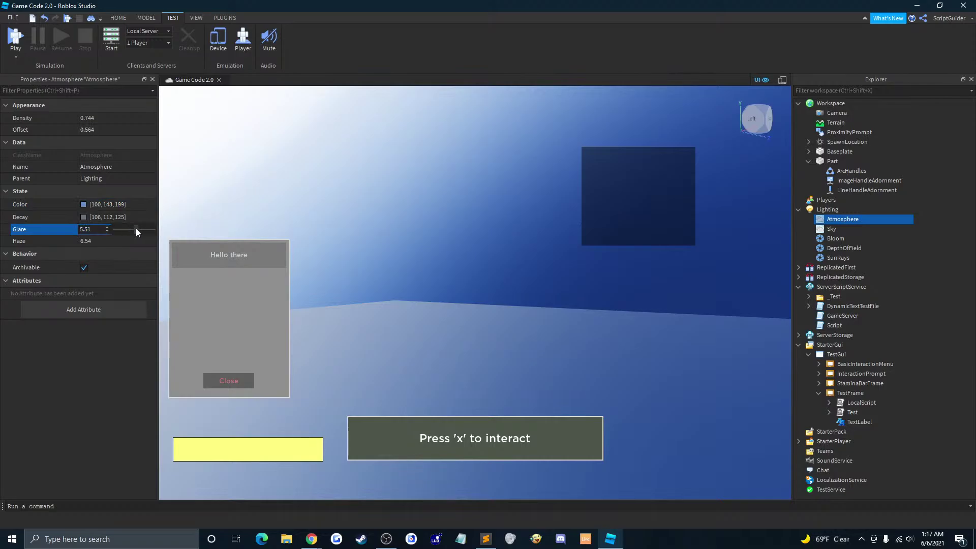
key("Return")
left_click(115, 230)
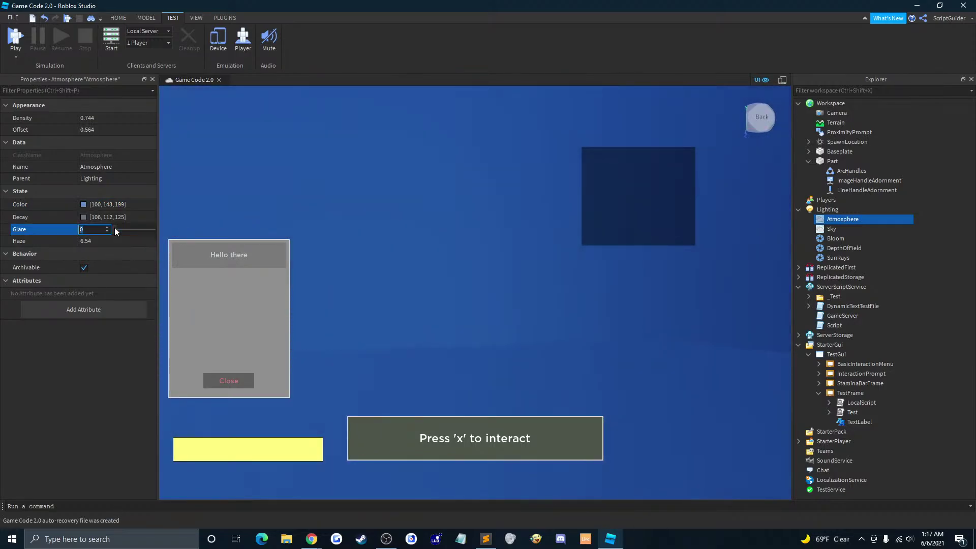
mouse_move(113, 230)
left_mouse_down()
mouse_move(127, 228)
mouse_move(102, 227)
mouse_move(135, 230)
mouse_move(133, 240)
mouse_move(99, 240)
mouse_move(113, 241)
left_mouse_up()
left_click(115, 242)
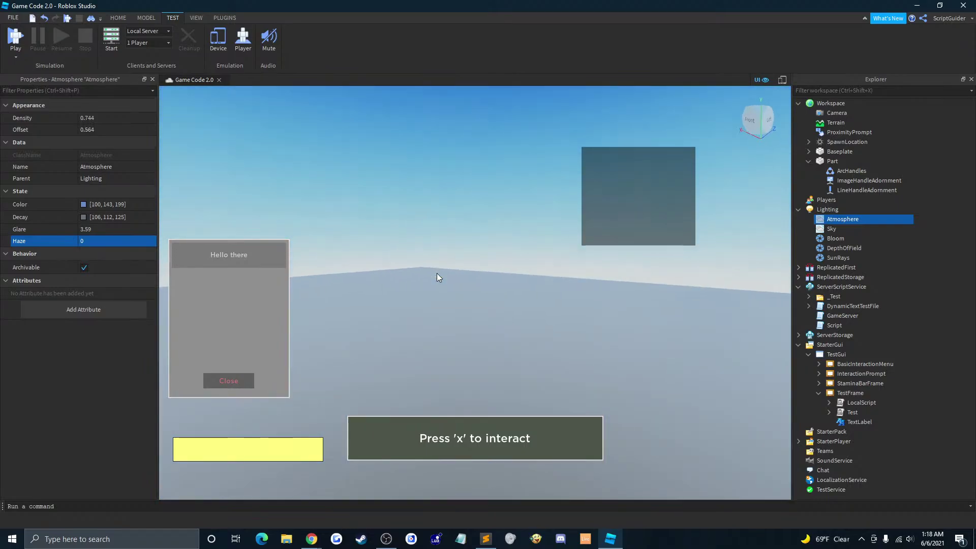
right_click_drag(437, 277, 529, 270)
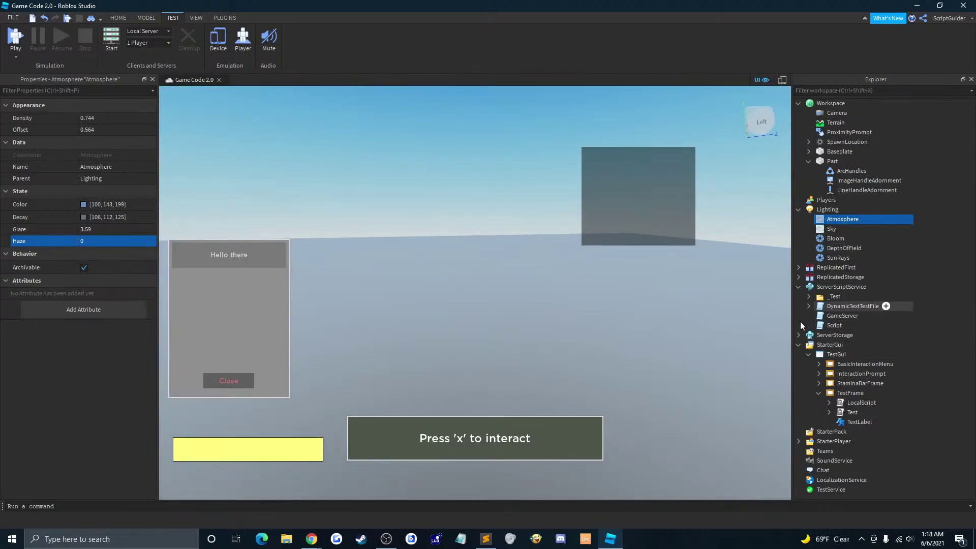
Step: Turn off ShowDevelopmentGui for StarterGui, leaving Archivable enabled, and collapse StarterGui in the object tree
left_click(833, 337)
left_click(831, 344)
left_click(84, 193)
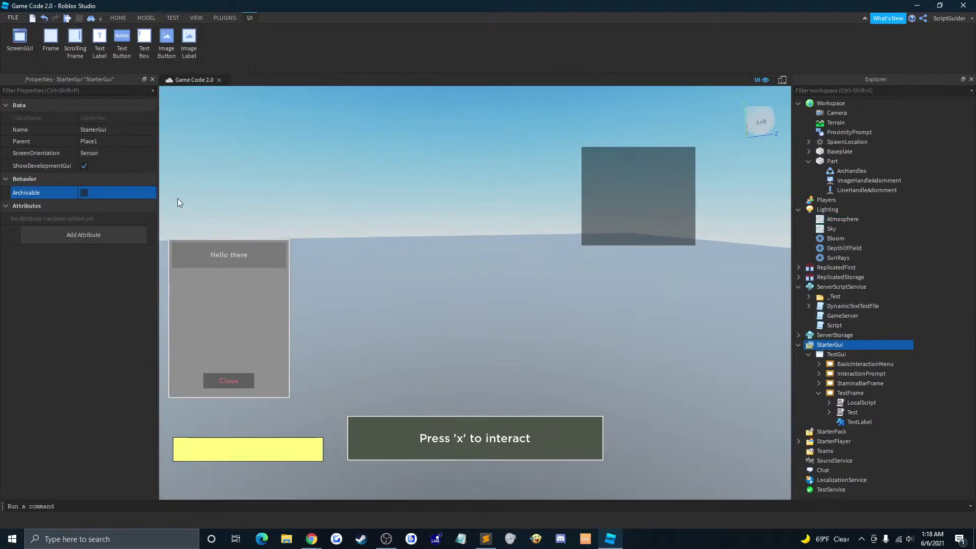
left_click(85, 166)
right_click_drag(469, 227, 505, 230)
left_click(505, 230)
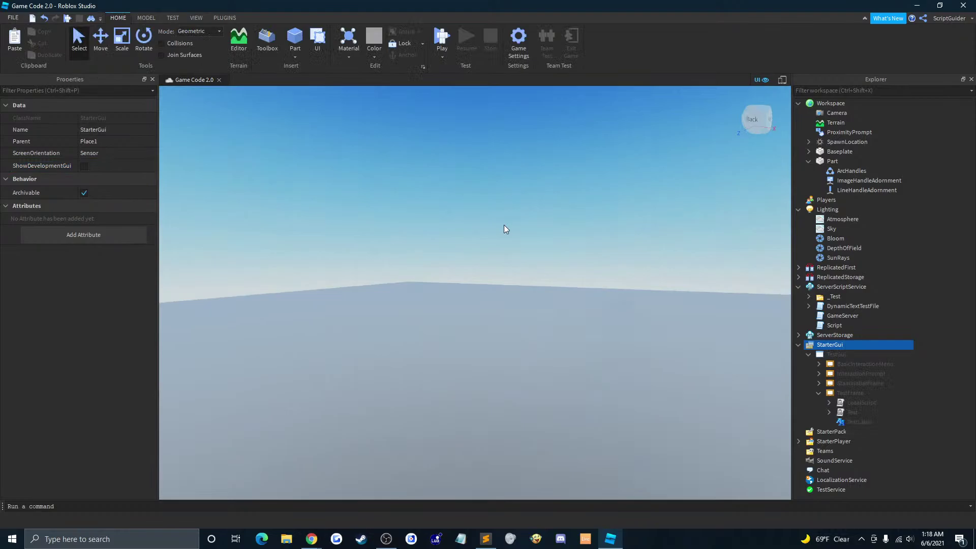
left_click(799, 348)
left_click(825, 286)
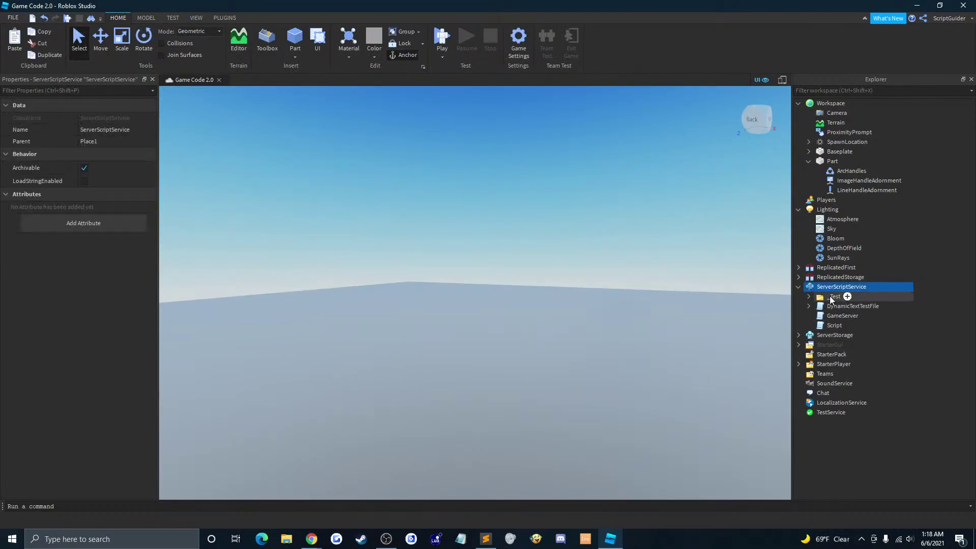
left_click(821, 213)
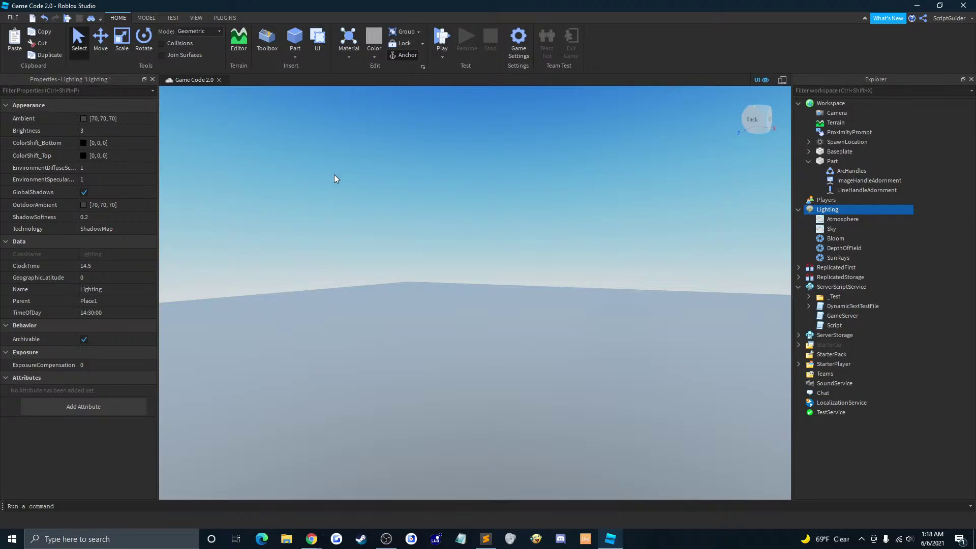
right_click_drag(424, 177, 424, 193)
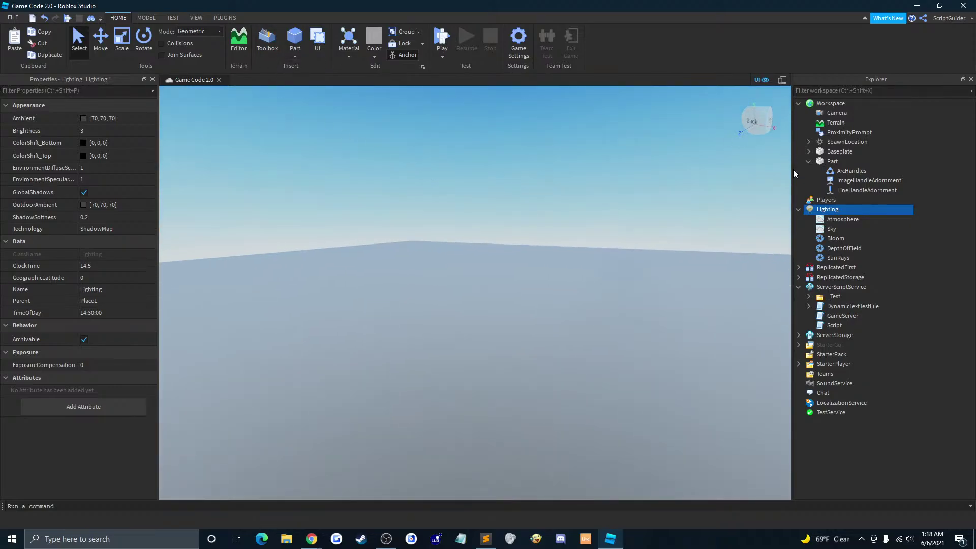
Step: Insert a ViewportFrame into the Part in Workspace
left_click(826, 161)
left_click(845, 161)
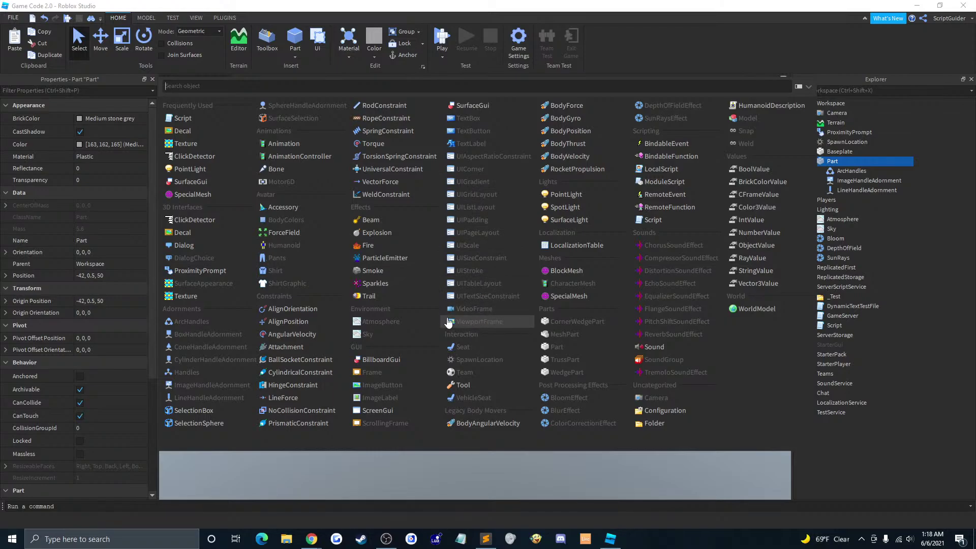
left_click(465, 325)
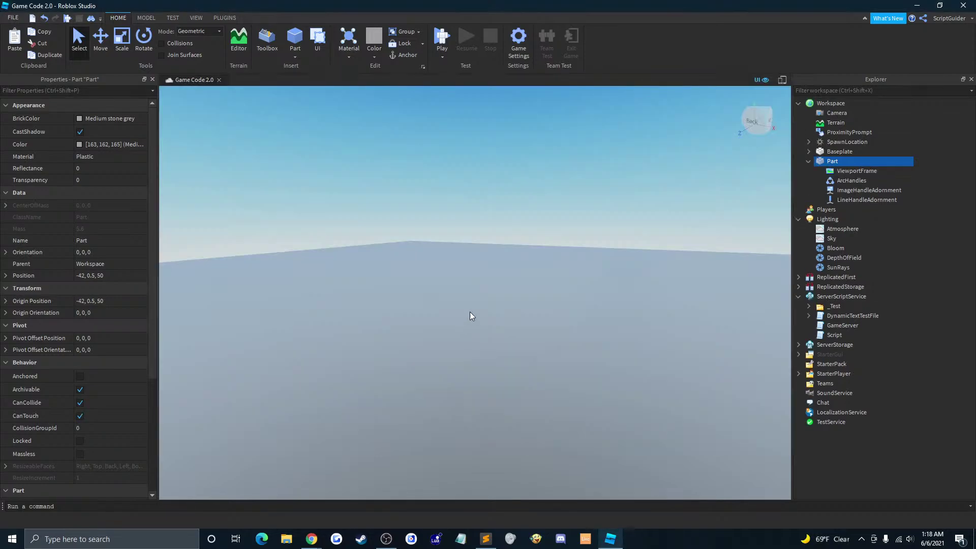
Step: Cut the ViewportFrame out of the Part and browse the objects that can be inserted into the Part
left_click(861, 172)
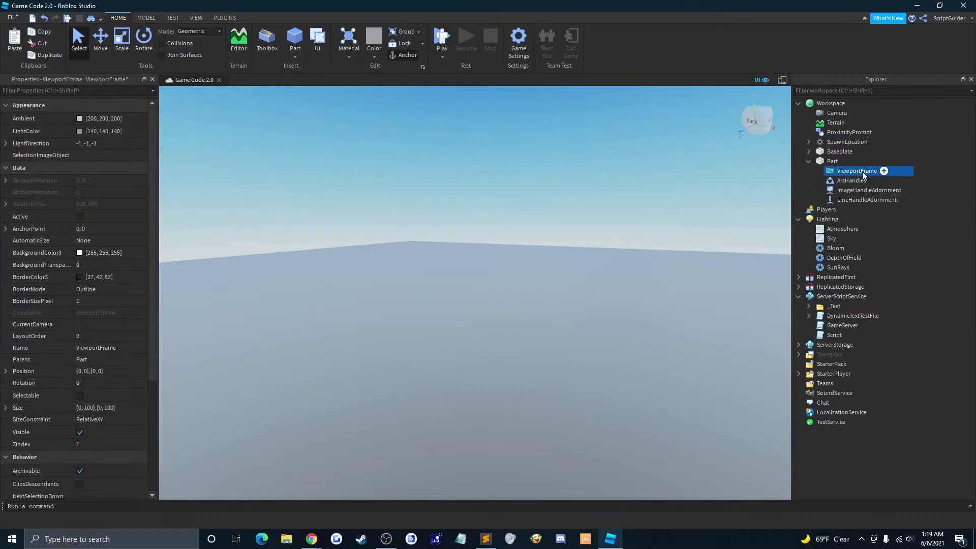
right_click(849, 175)
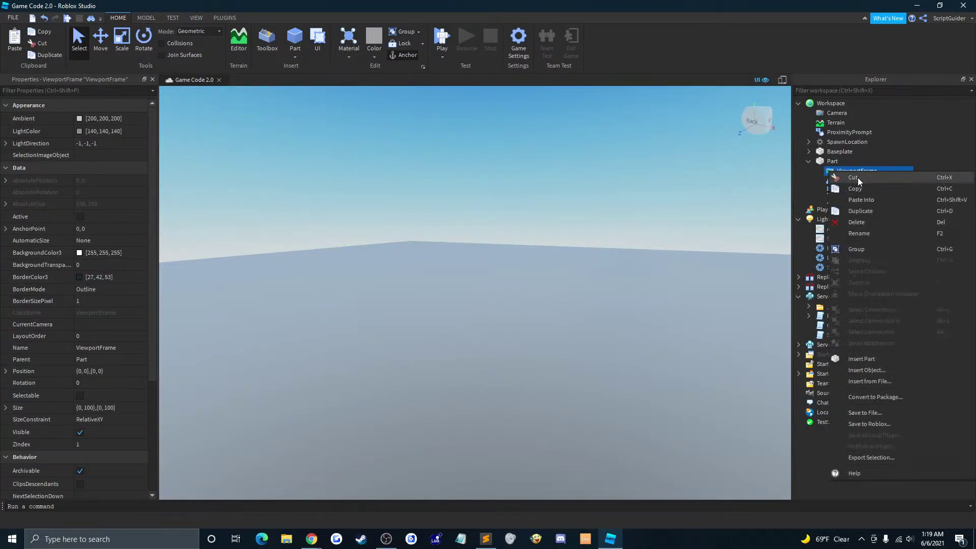
left_click(859, 178)
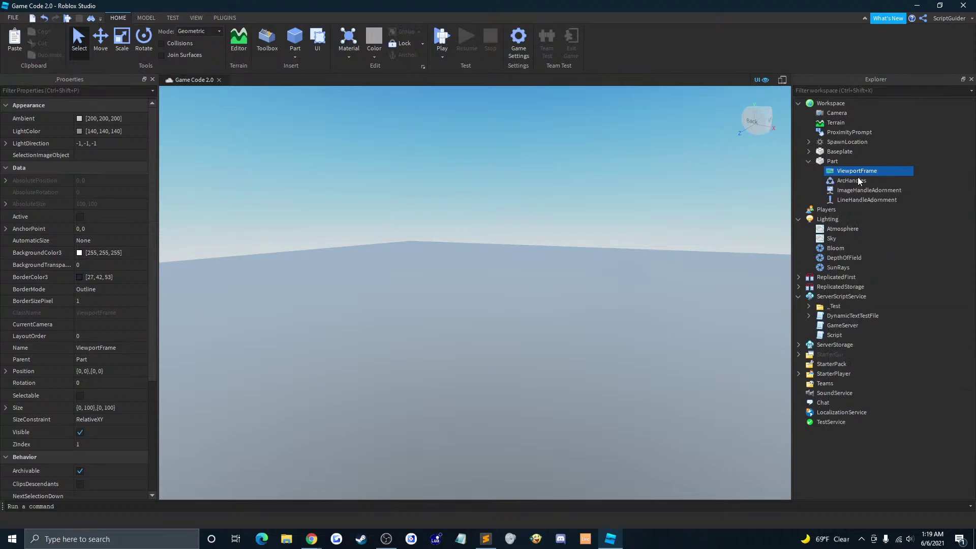
left_click(834, 161)
left_click(845, 161)
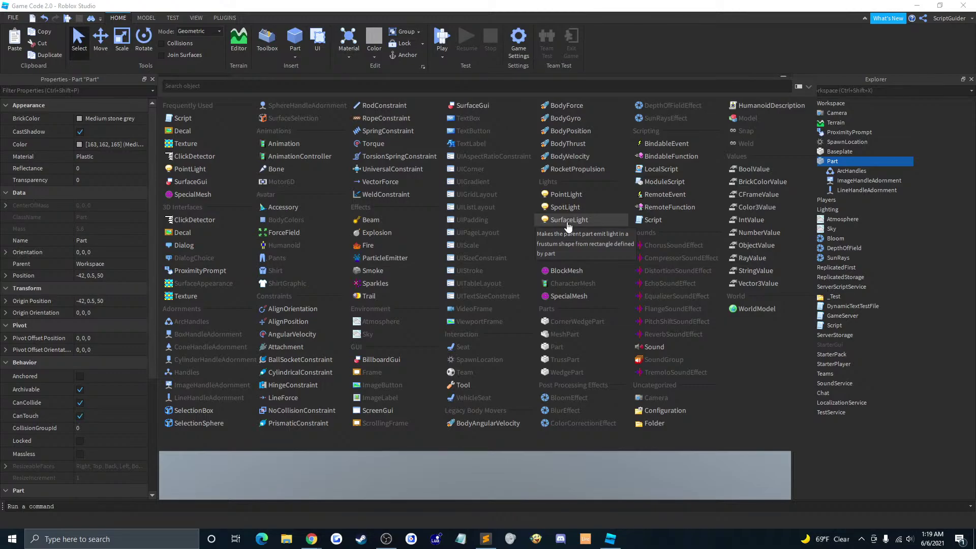
Step: Try the Voxel, Compatibility and Future options for the Technology property of Lighting
left_click(832, 208)
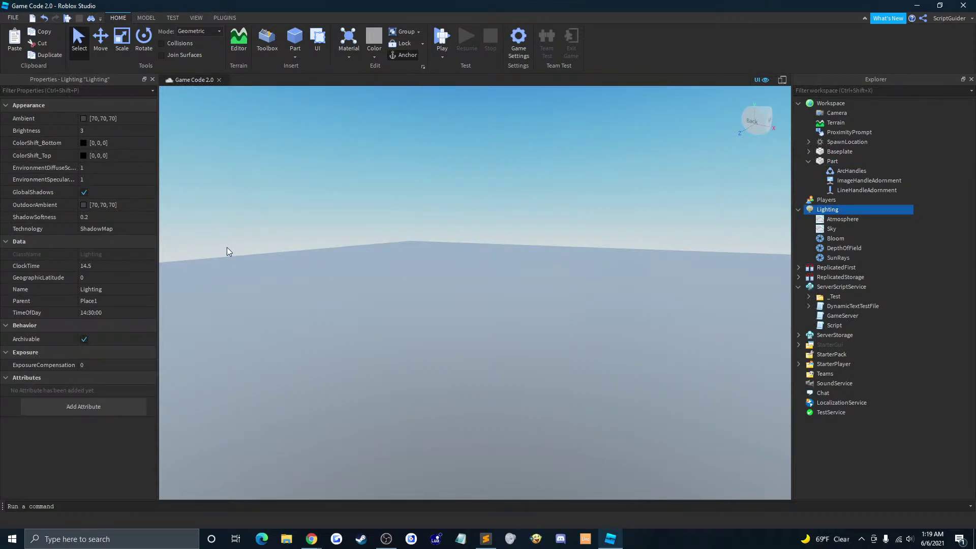
left_click(97, 229)
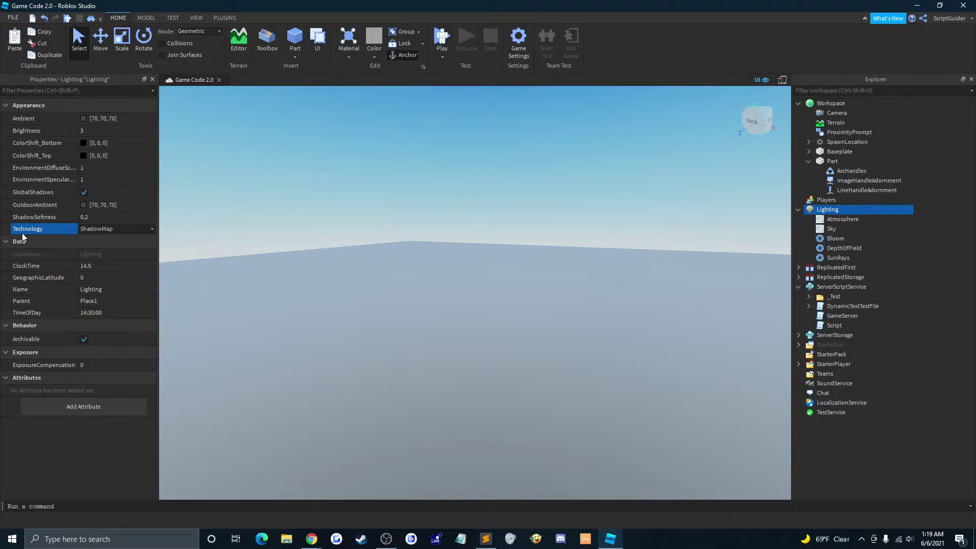
left_click(132, 229)
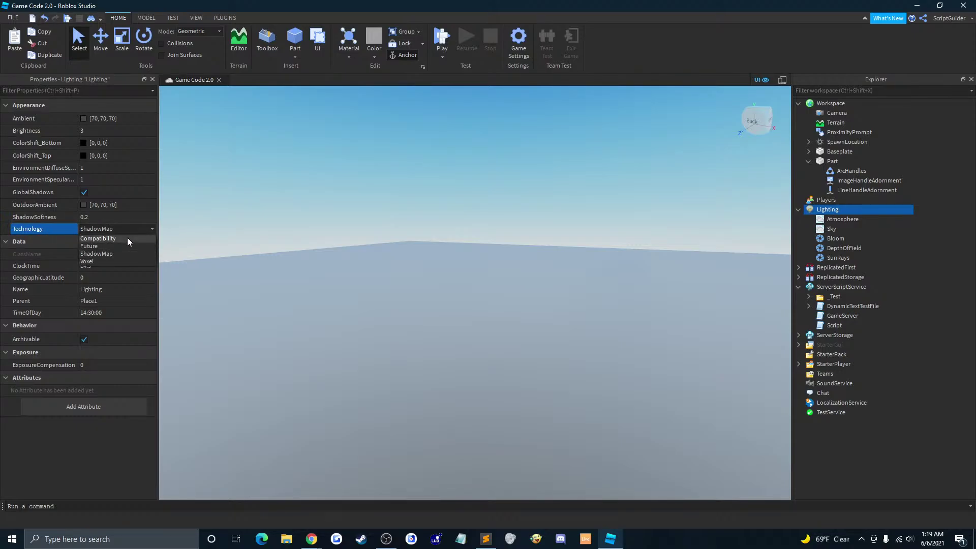
left_click(106, 261)
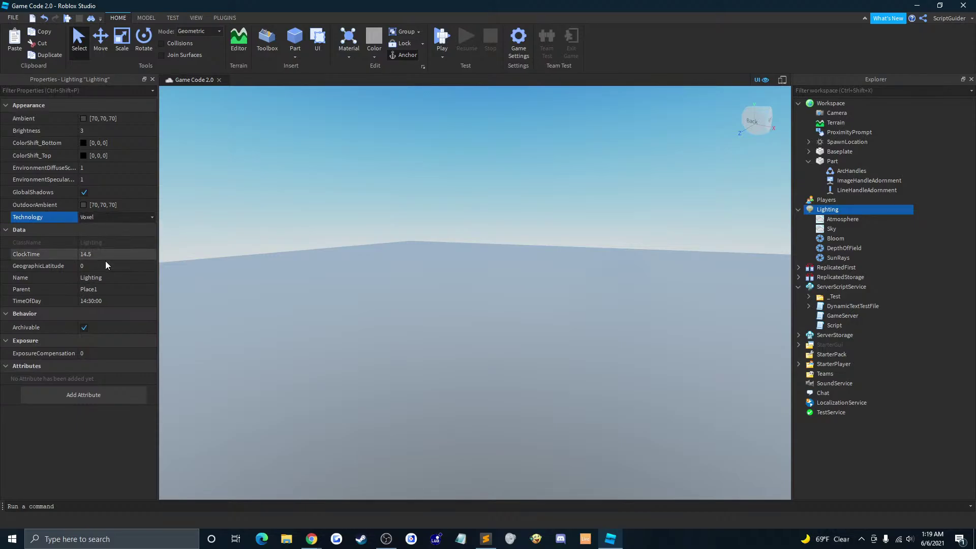
left_click(115, 221)
left_click(110, 227)
left_click(114, 218)
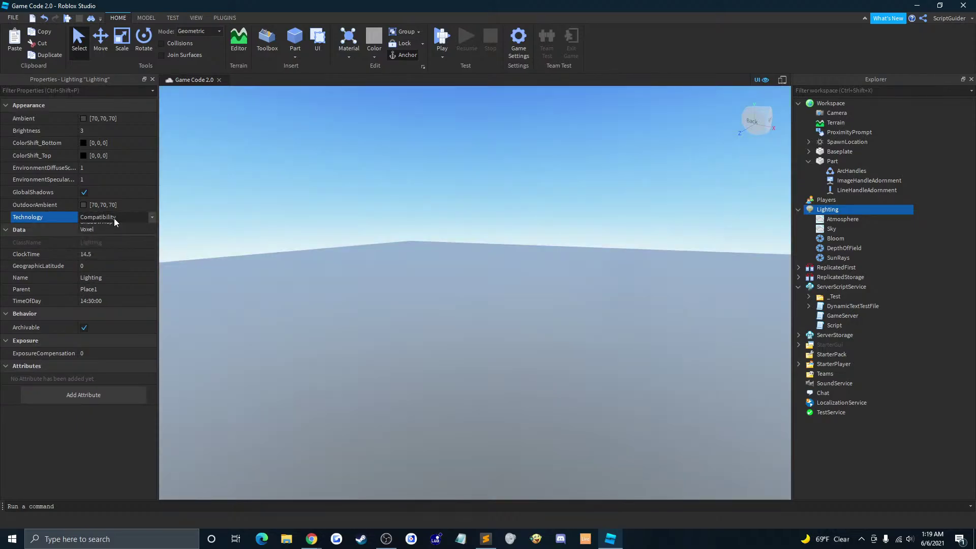
left_click(108, 233)
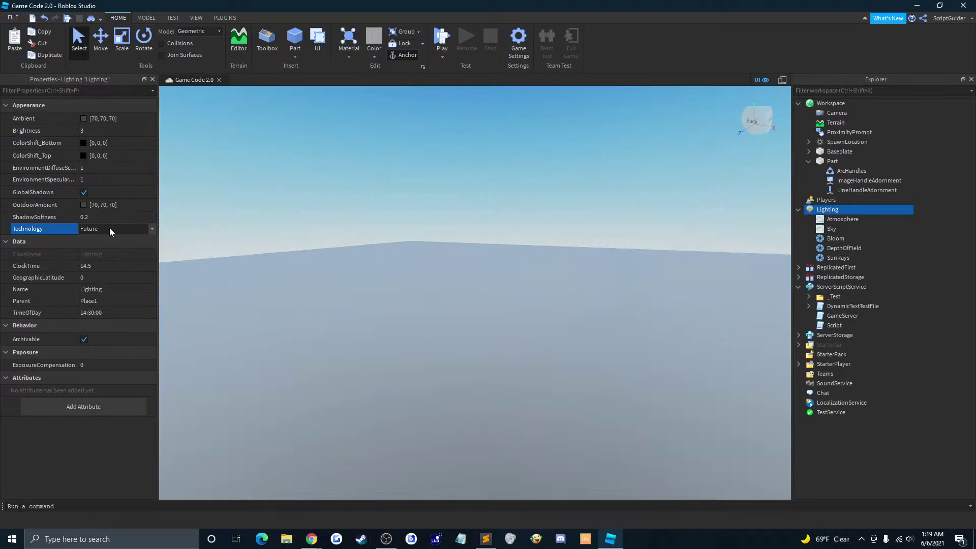
Step: Compare ShadowMap and Voxel as the Lighting Technology, and settle on ShadowMap
left_click(110, 232)
left_click(97, 254)
left_click(108, 231)
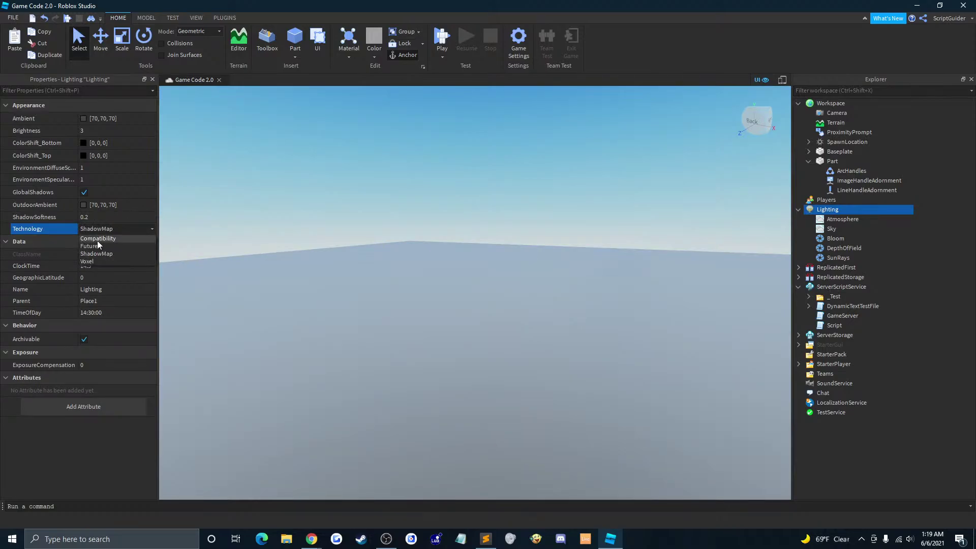
left_click(97, 262)
left_click(107, 218)
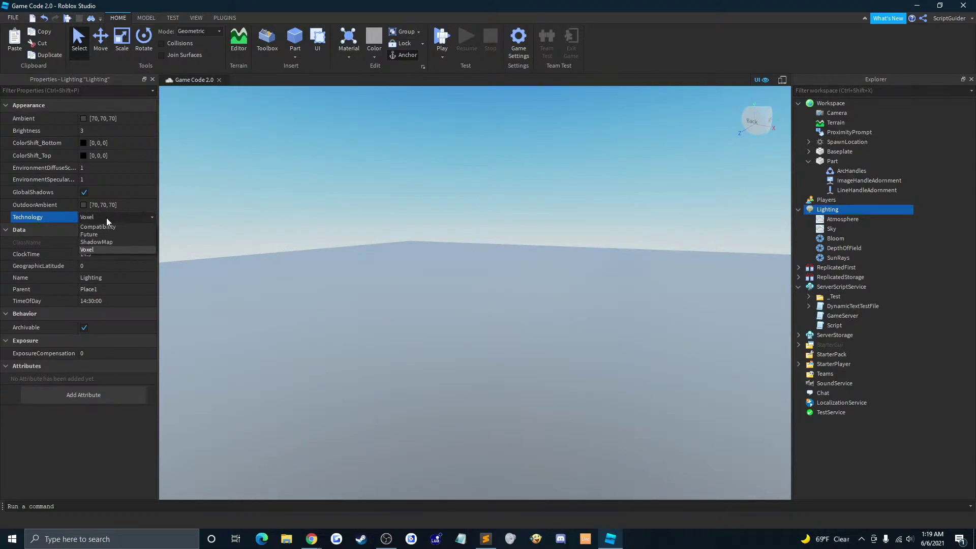
left_click(94, 244)
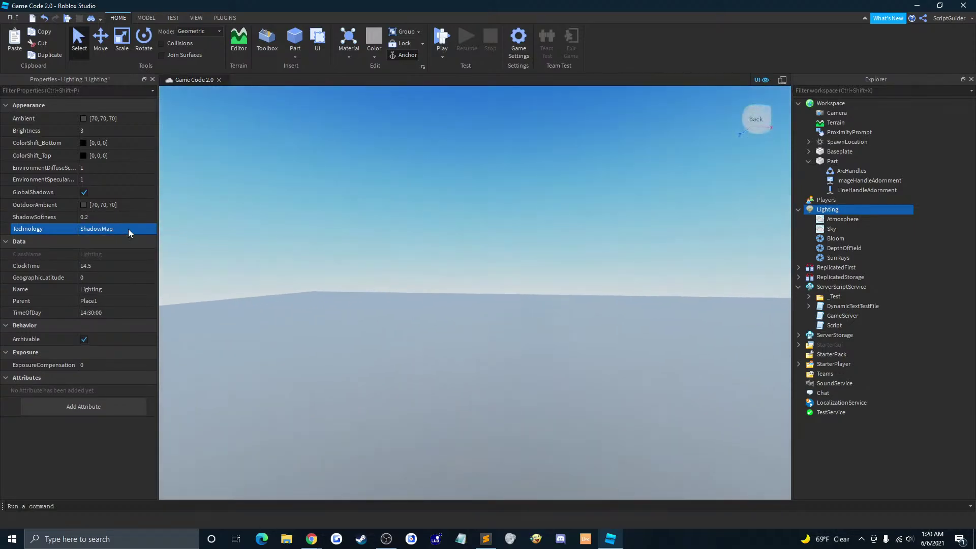
left_click(128, 229)
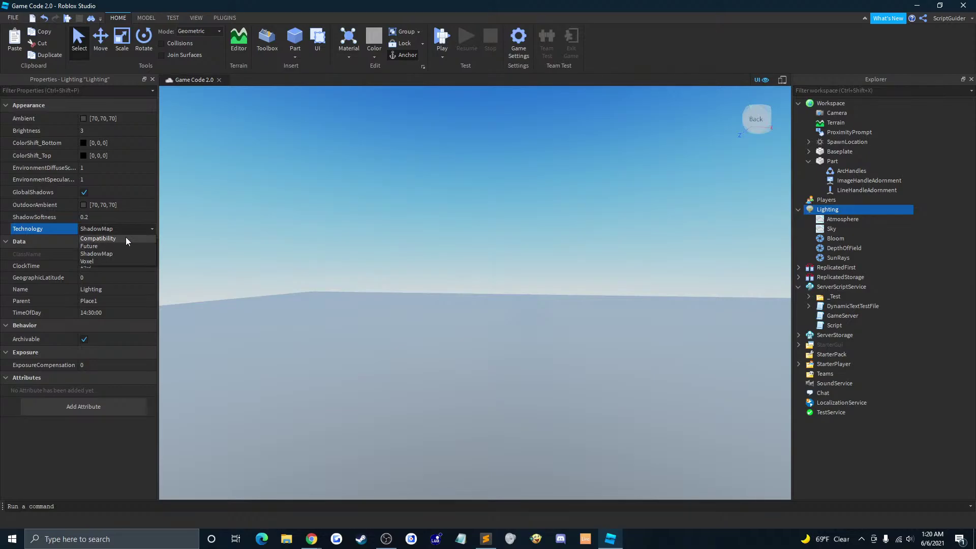
Step: Cut the Atmosphere object out of Lighting
left_click(837, 219)
left_click(836, 219)
right_click(832, 219)
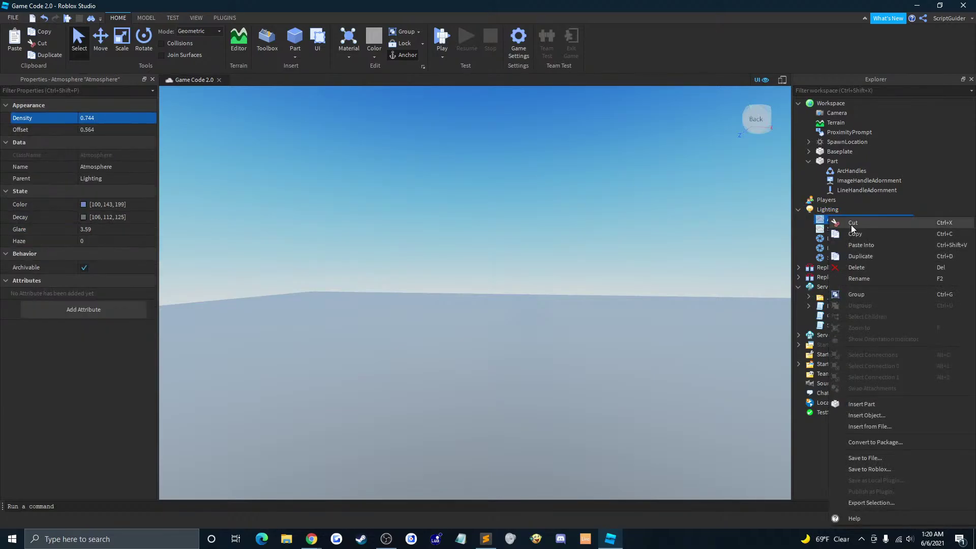
left_click(853, 224)
right_click_drag(356, 233, 770, 170)
Step: Select the Lighting service and open its list of object commands
left_click(827, 210)
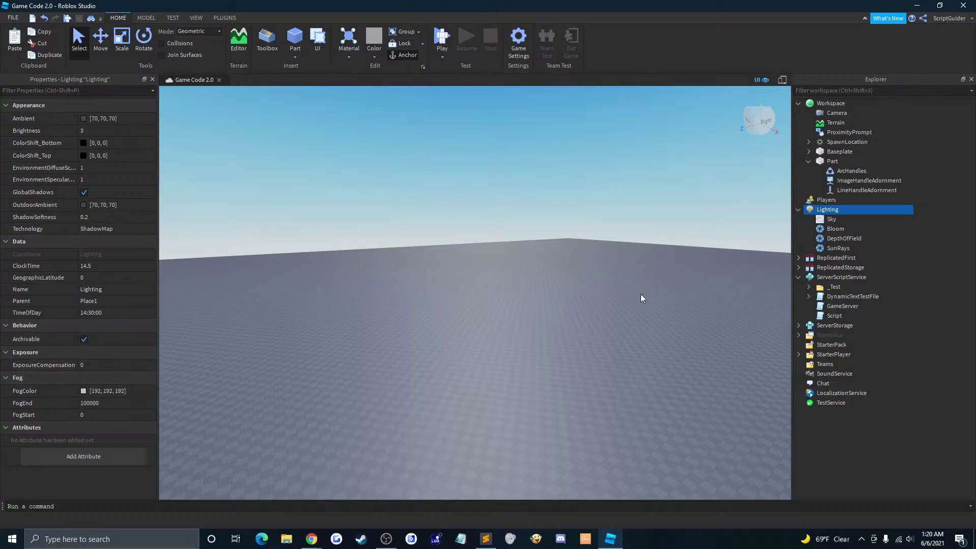
right_click_drag(625, 277, 624, 274)
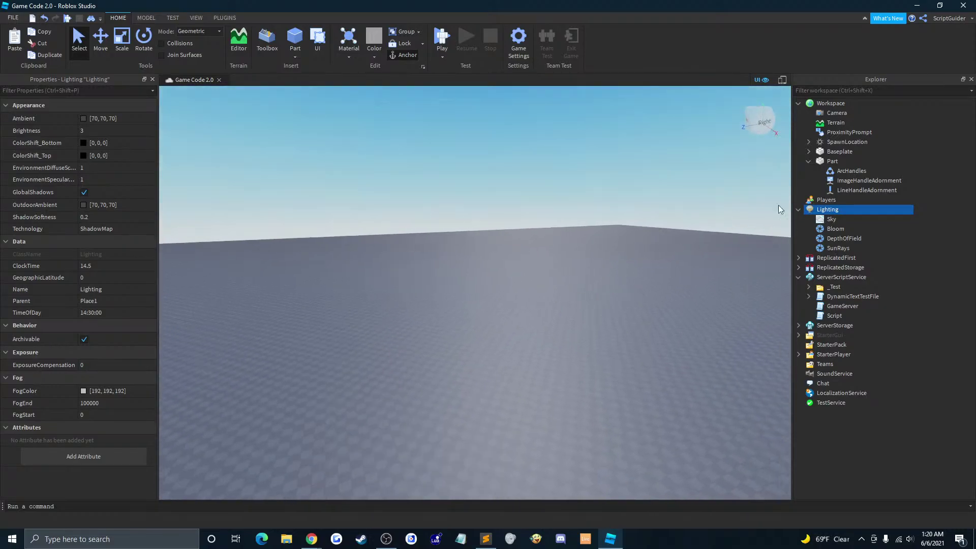
right_click(816, 210)
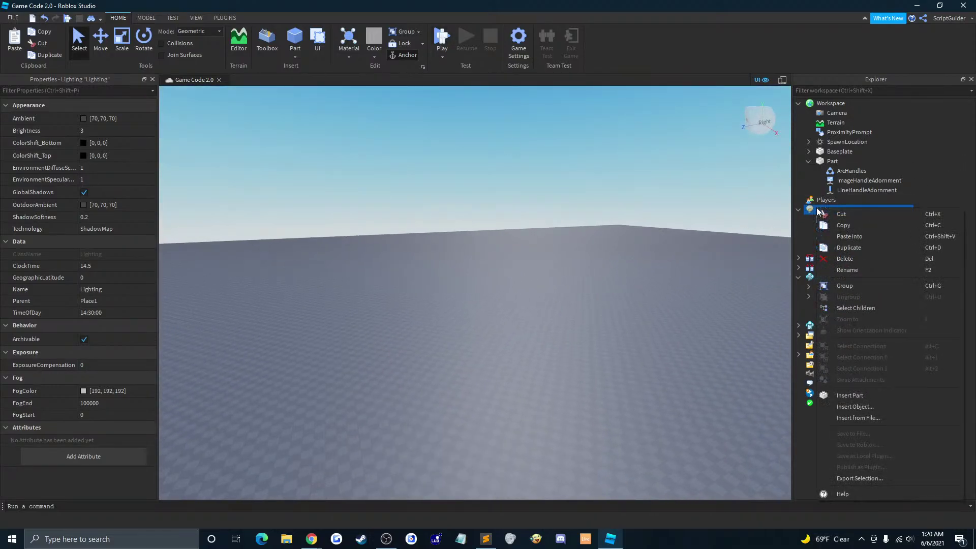
Step: Insert an Atmosphere object into the Lighting service
left_click(868, 275)
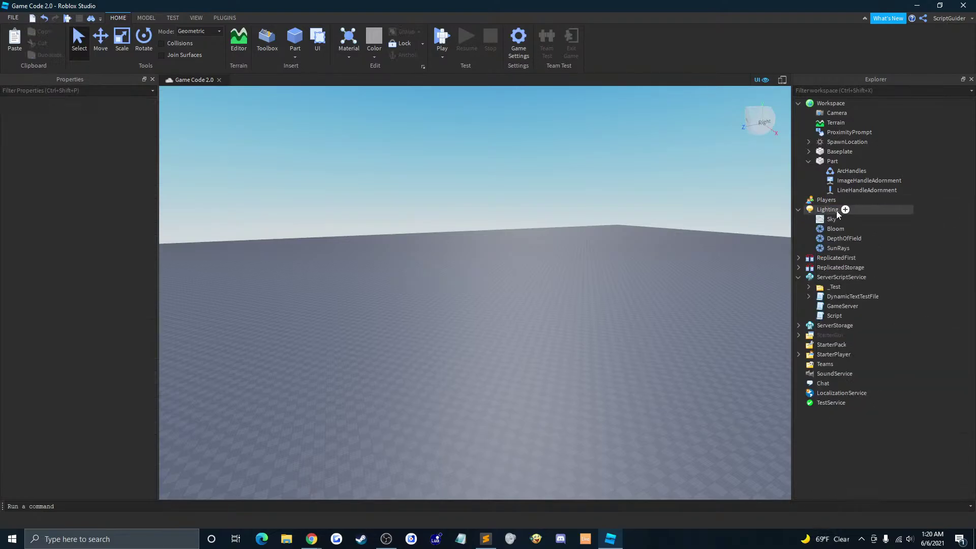
key("ctrl+i")
left_click(379, 297)
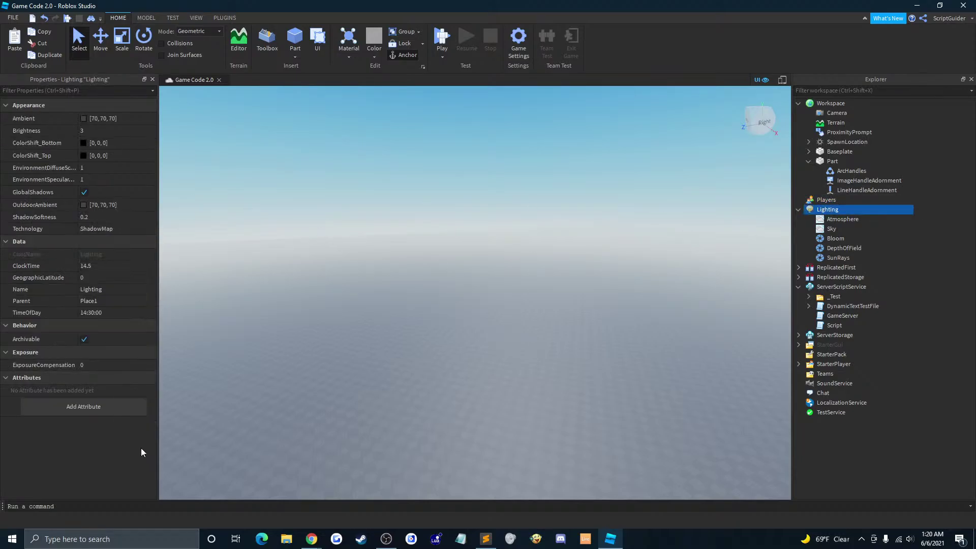
Step: Show the Output window and run print(game.Lighting.FogColor) as a command
left_click(196, 17)
left_click(151, 31)
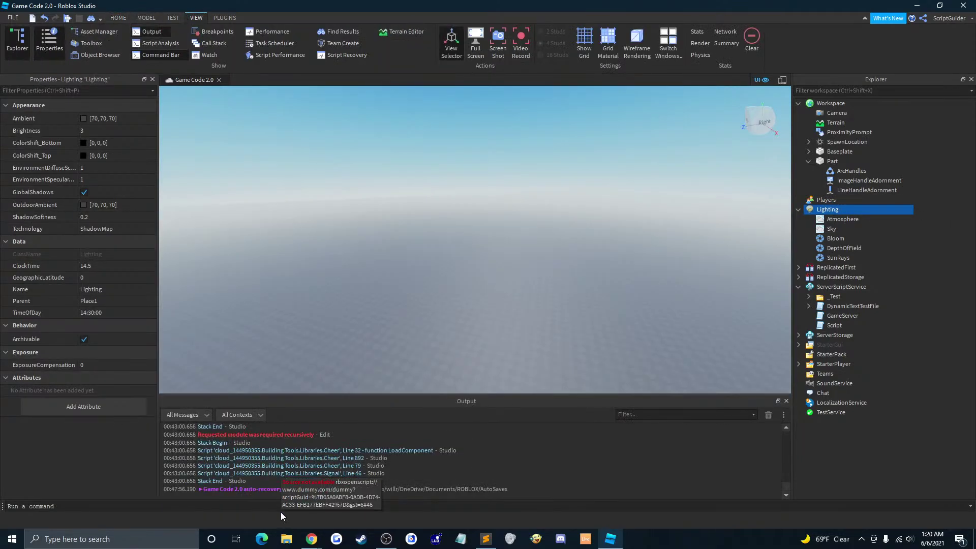
left_click(273, 506)
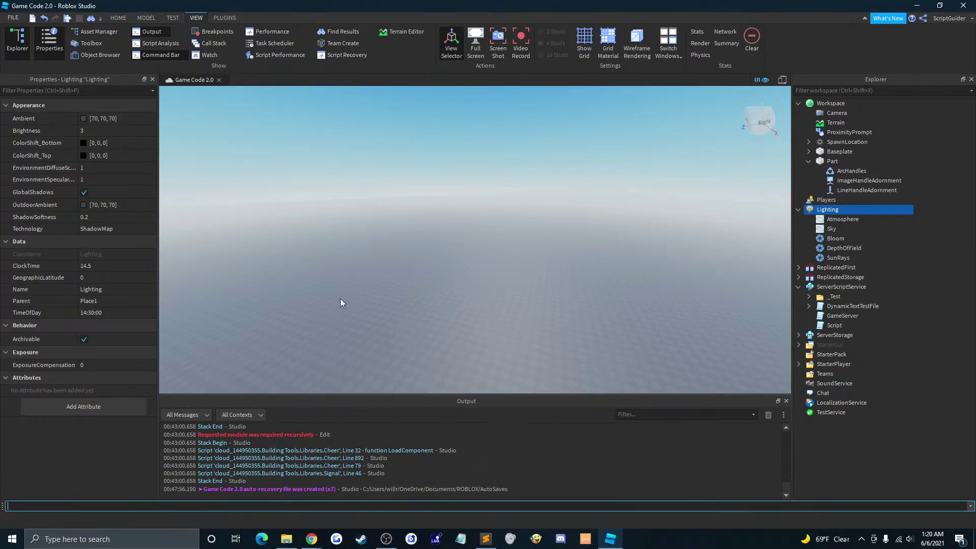
type("print(game.L")
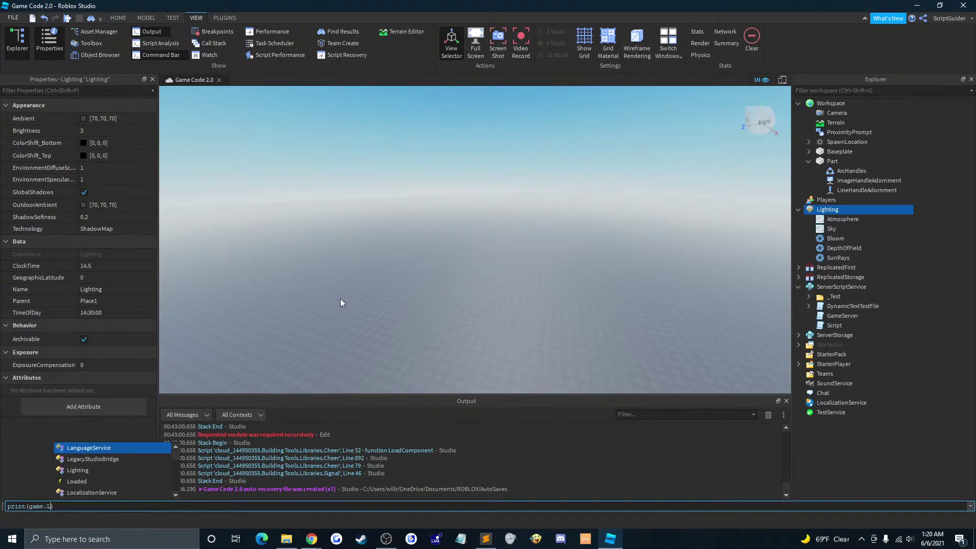
type("ighting.Fog")
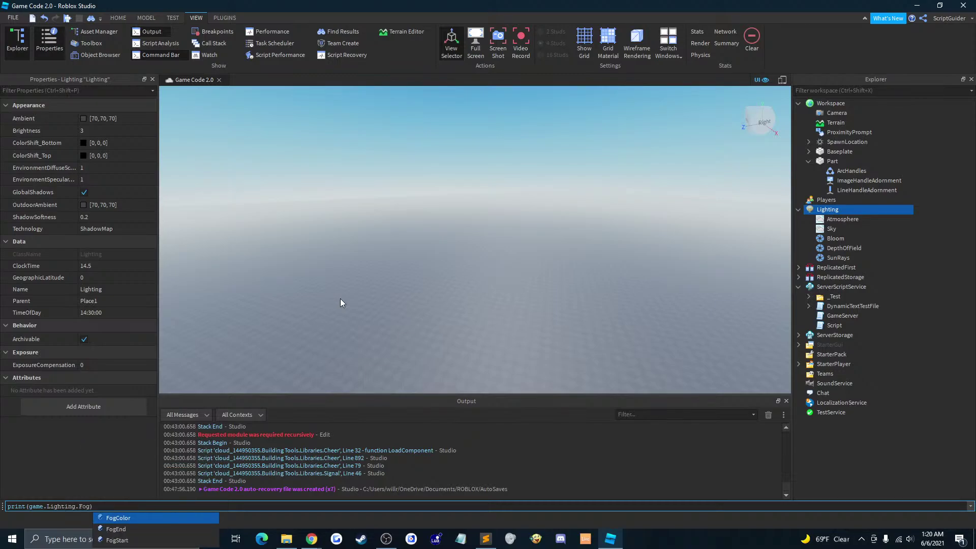
key("Tab")
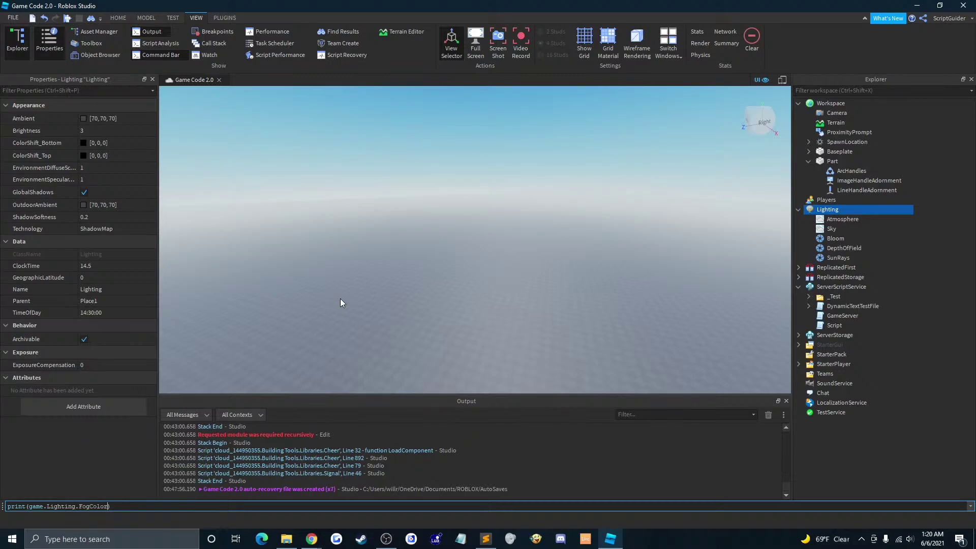
key("Return")
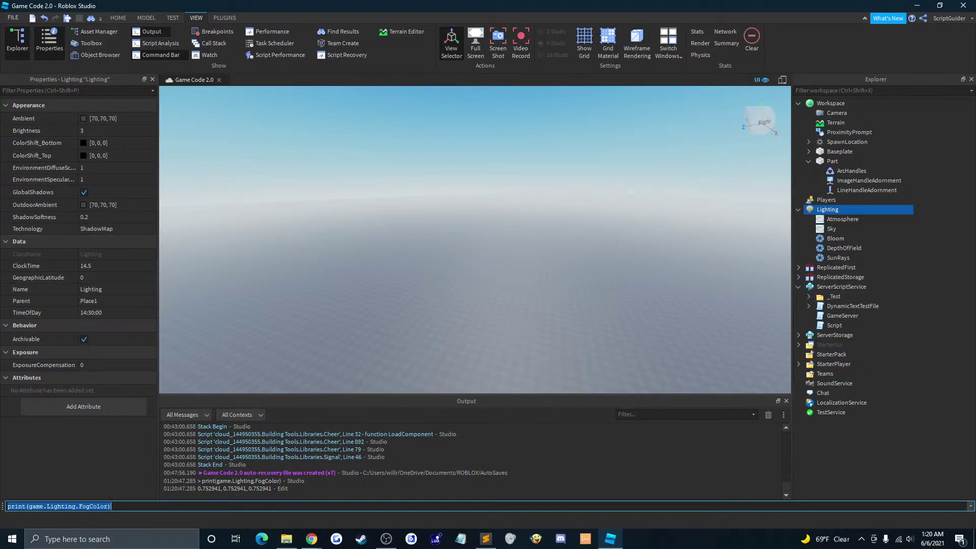
Step: Edit the command to print(game.Lighting.Fog) and run it
left_click(126, 508)
key("ctrl+a")
double_click(100, 509)
type("Fog")
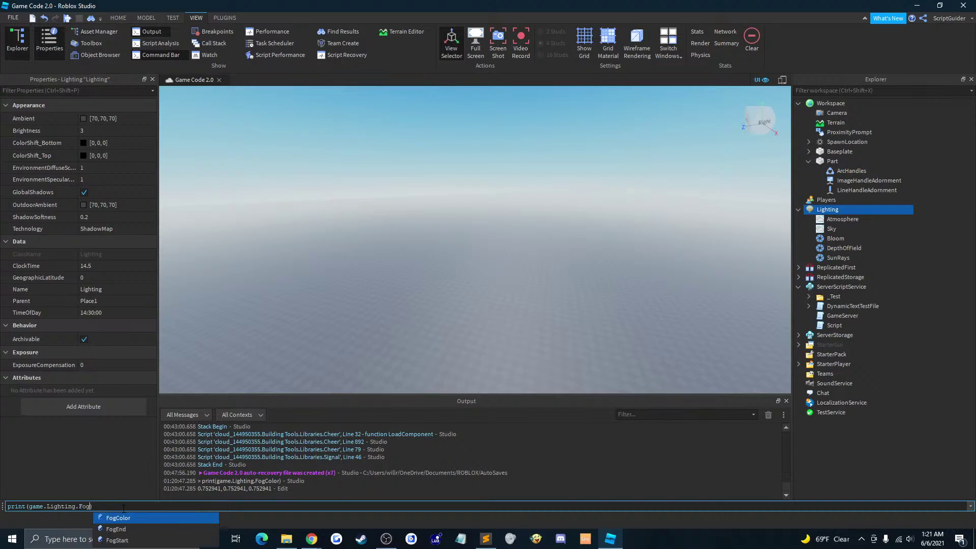
key("Return")
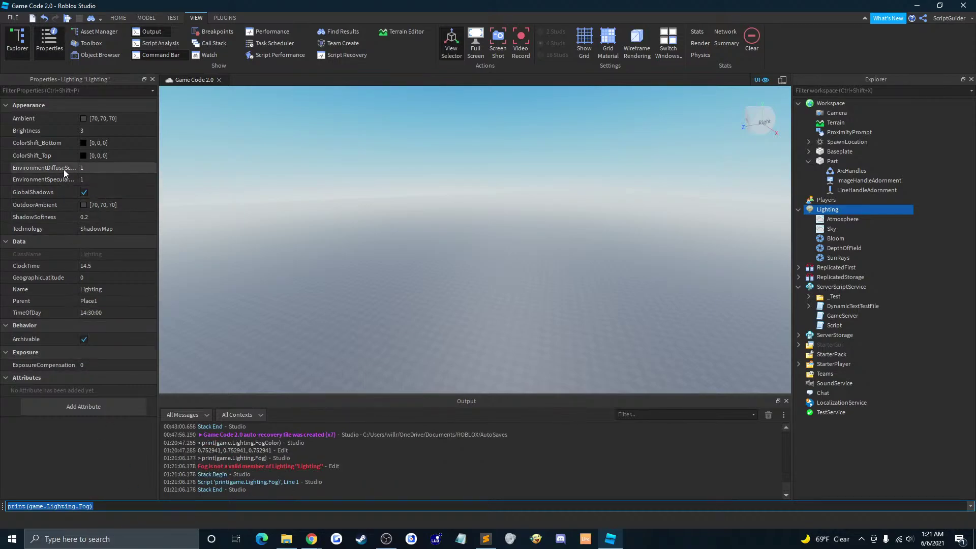
Step: Delete the Atmosphere object from Lighting and select Lighting to view its Fog properties
left_click(837, 220)
right_click(834, 220)
left_click(844, 270)
left_click(822, 210)
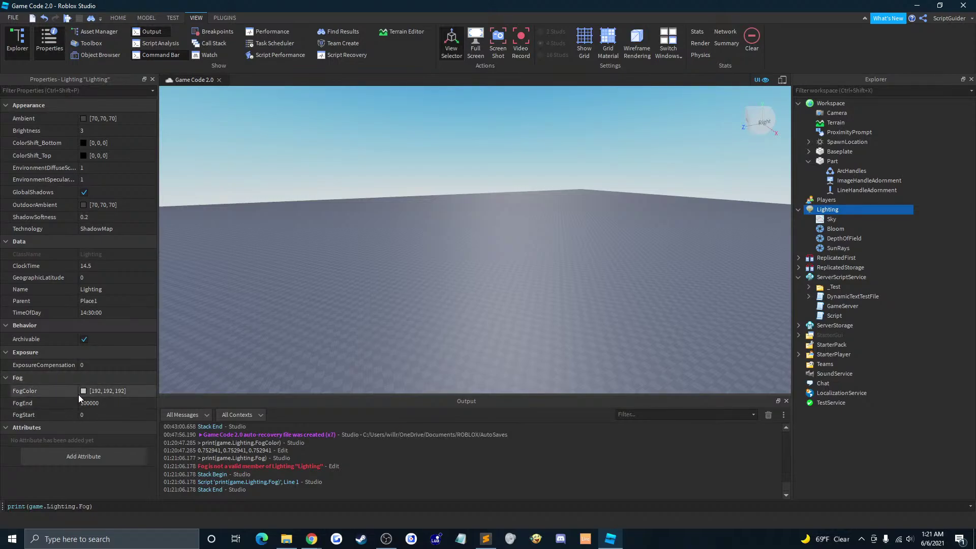
Step: Insert an Atmosphere object into Lighting again through the object list
right_click(827, 209)
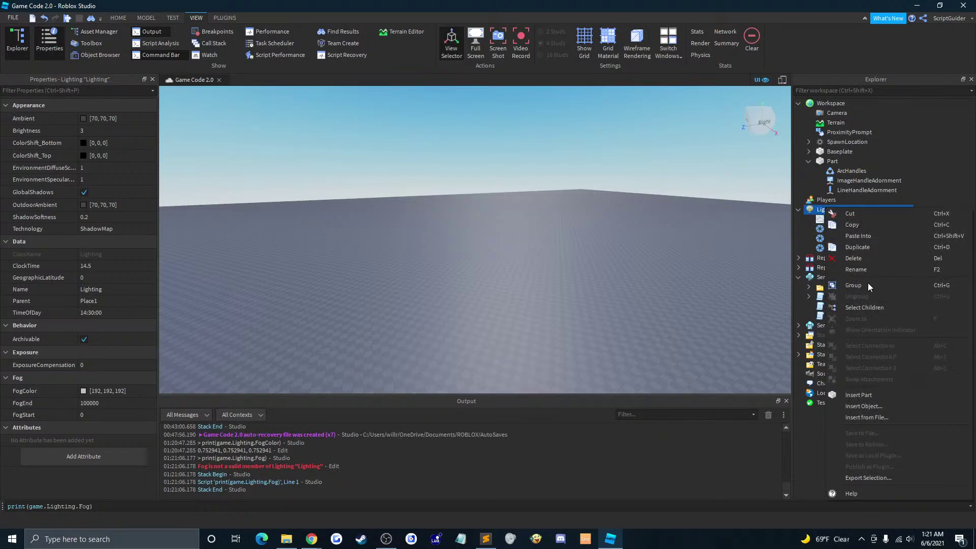
left_click(862, 405)
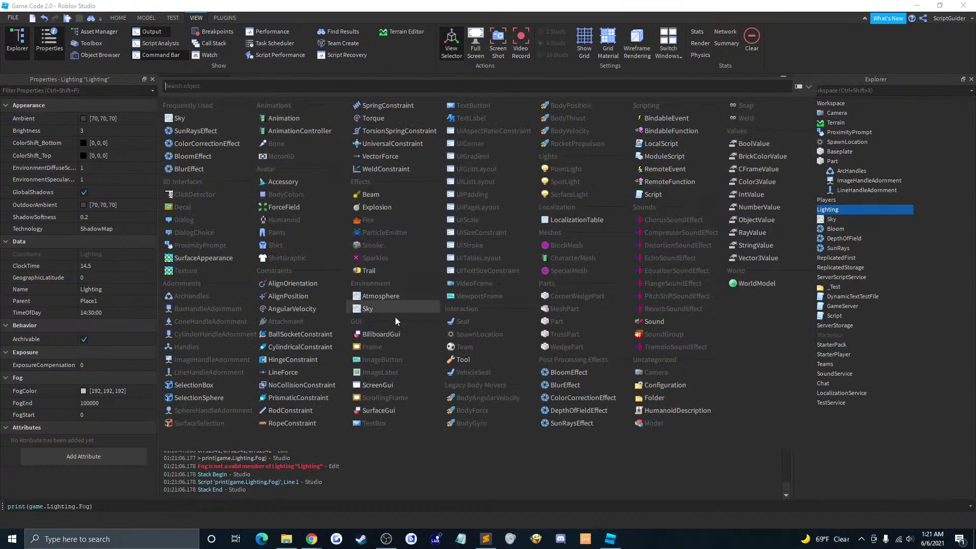
left_click(383, 300)
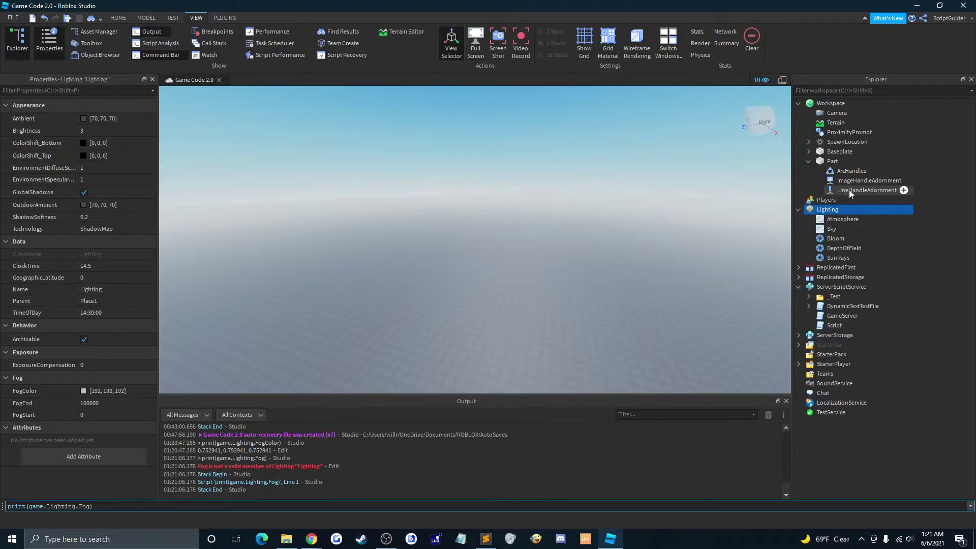
left_click(833, 219)
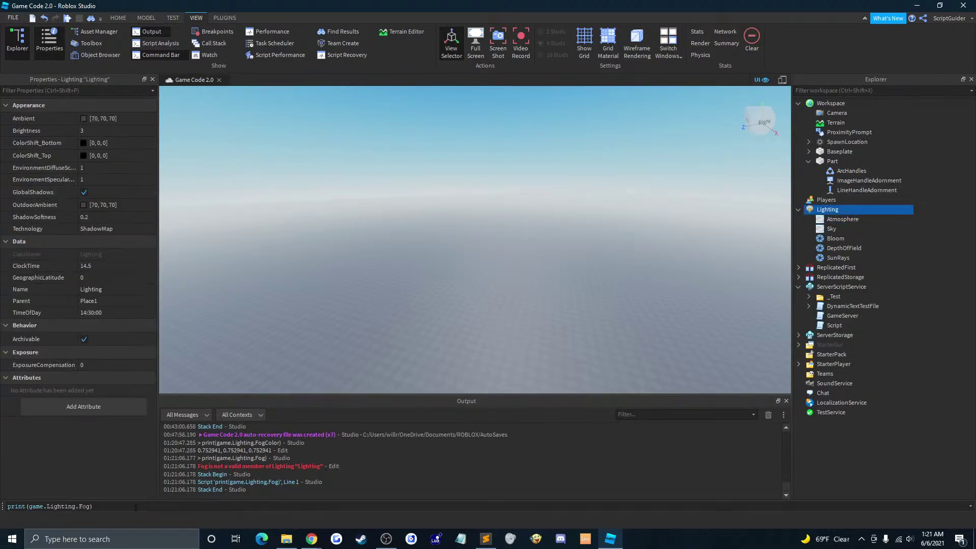
Step: Try to set the fog color to black by running game.Lightning.FogColor = Color3.new(0,0,0)
left_click(12, 507)
type("game.")
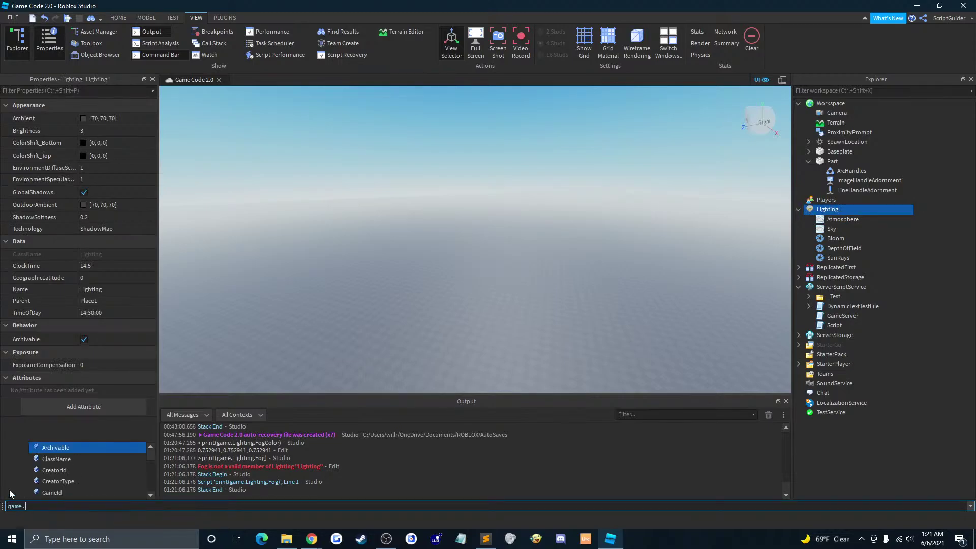
type("Lightning.Fo")
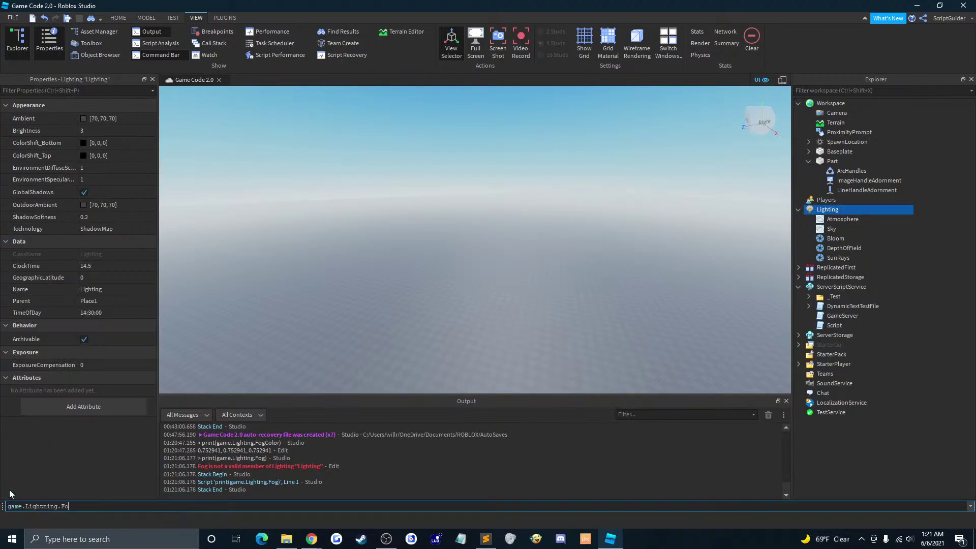
type("gColor = Color3.new(0")
type(",0,0")
key("Return")
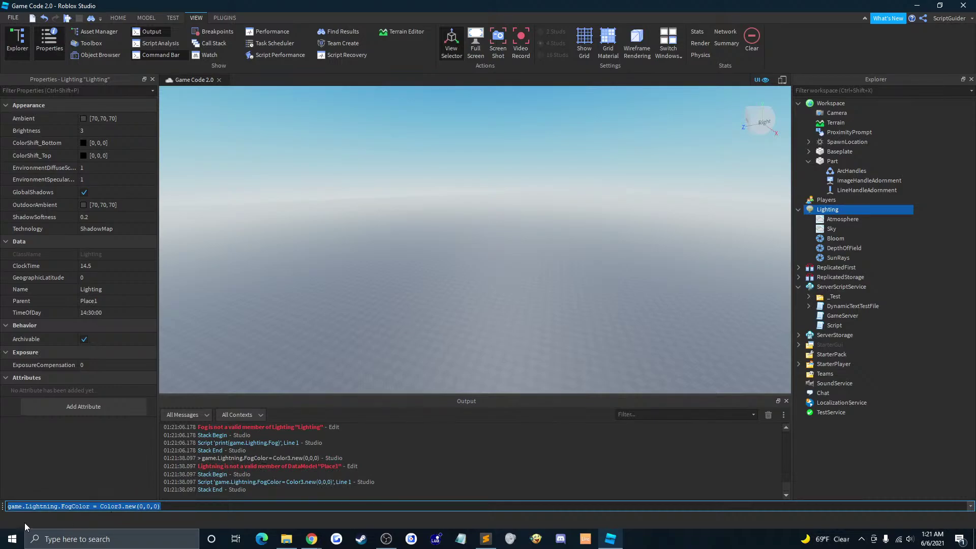
Step: Replace the command with print(game.Lighting) and run it
left_click(26, 506)
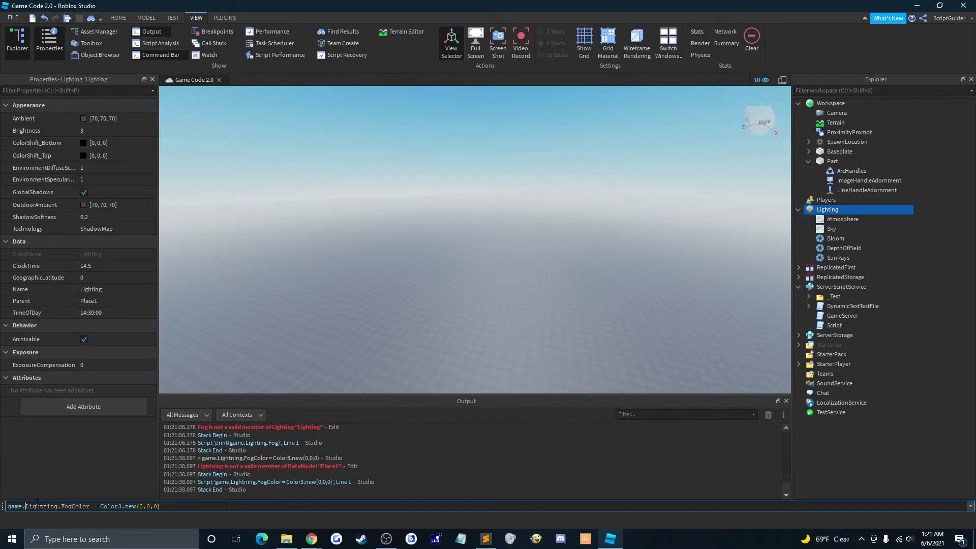
key("ctrl+a")
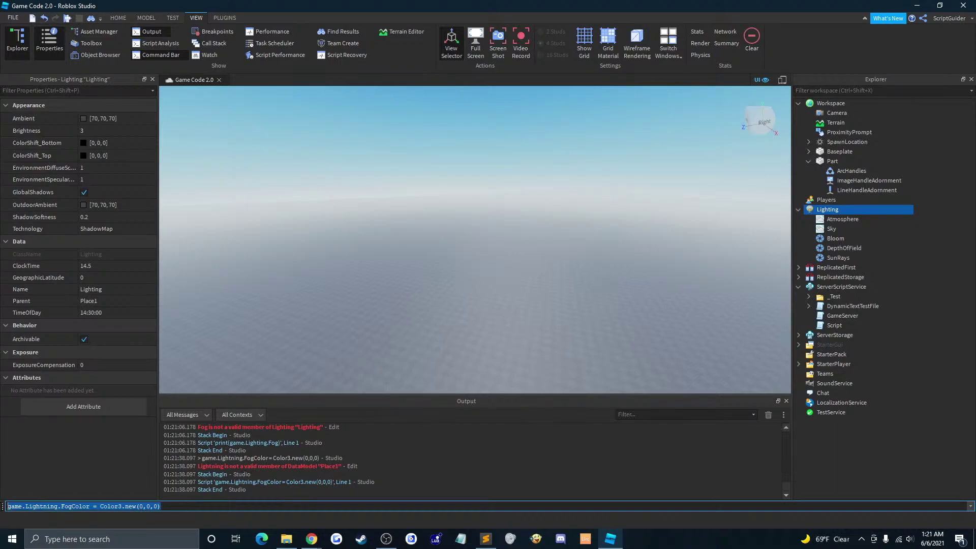
type("print(game")
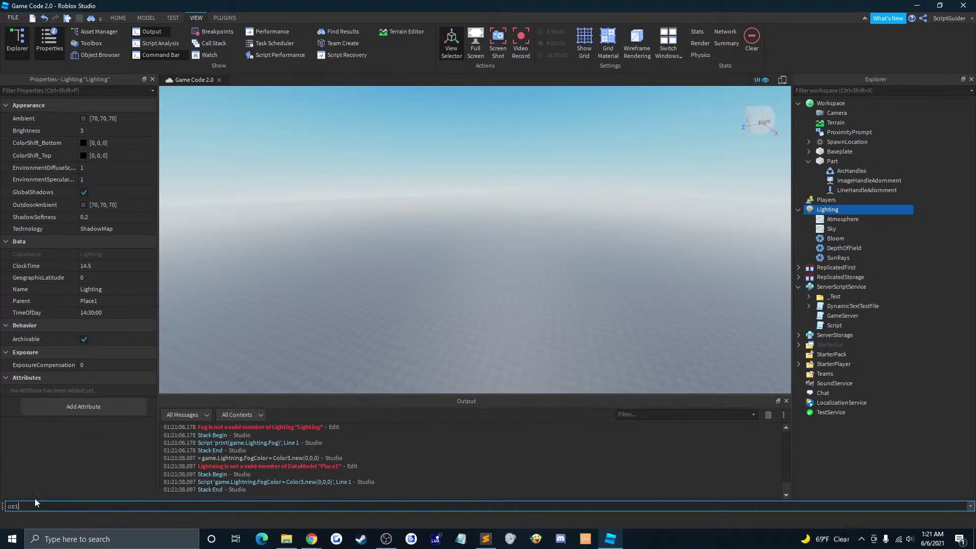
type(".Lightn")
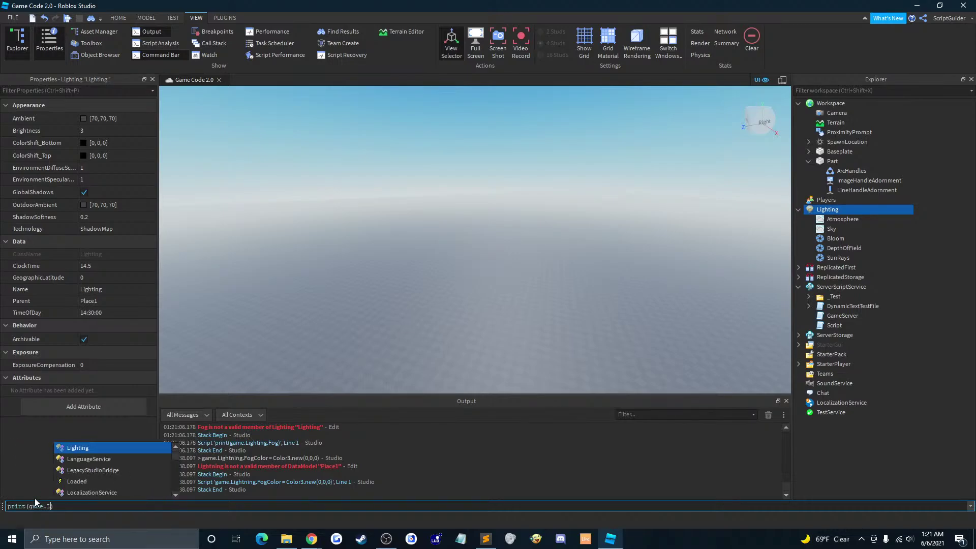
key("Tab")
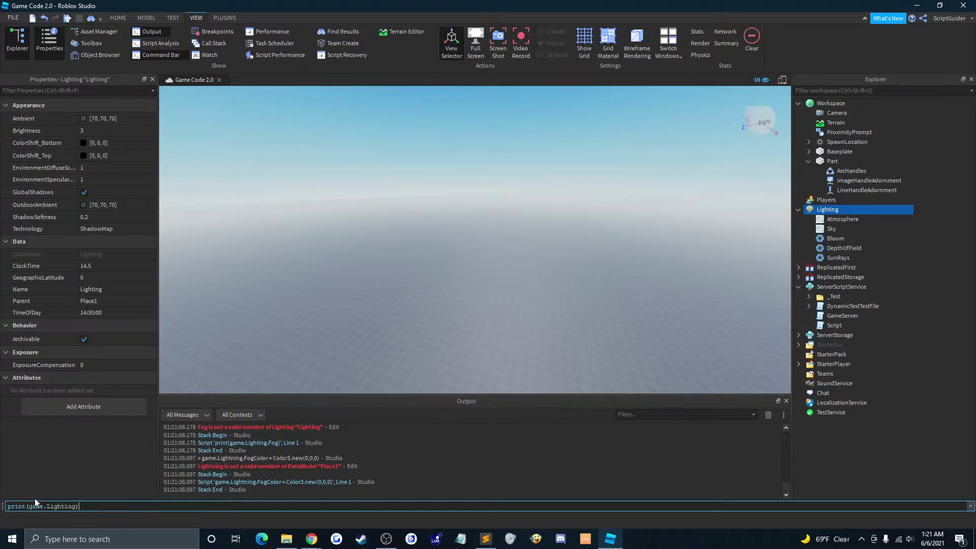
key("Return")
Step: Extend the command to print(game.Lighting.FogColor) and run it to read the fog color
left_click(179, 510)
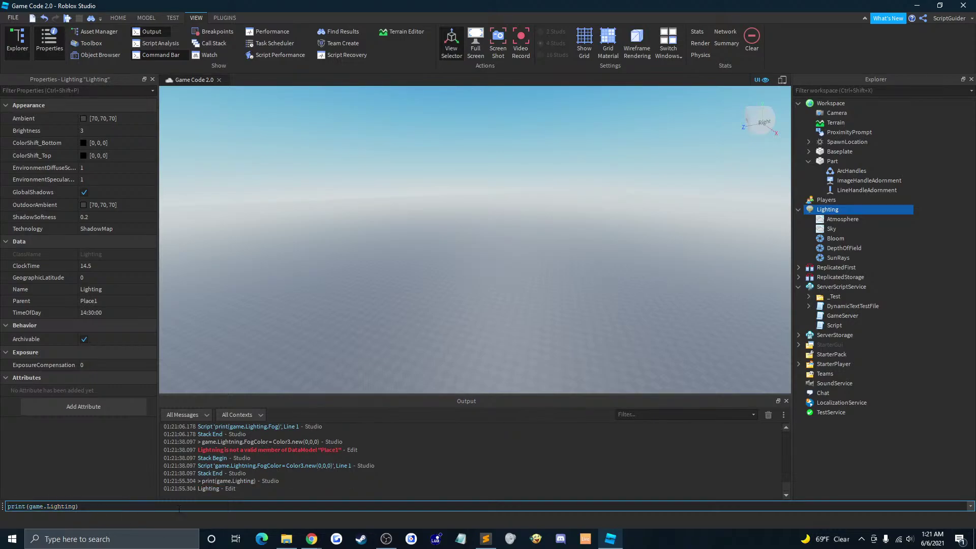
key("Left")
type(".FogColor")
key("Return")
Step: Rewrite the command as game.Lighting.FogColor = Color3.new(0,0,0), run it and check the Output messages
left_click(183, 509)
key("BackSpace")
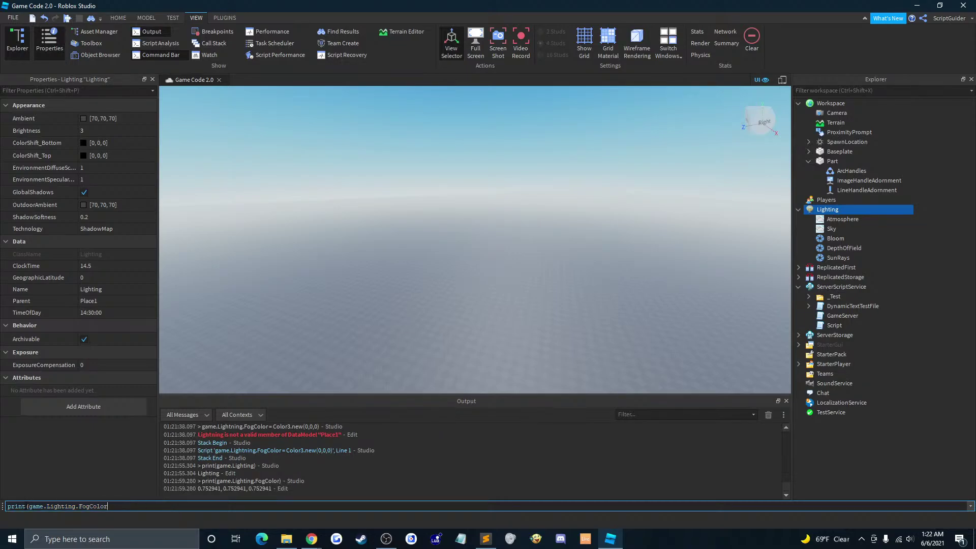
left_click_drag(28, 506, 3, 508)
key("BackSpace")
left_click(121, 515)
left_click(120, 507)
type("= Color3.new(0,0,0)")
key("Return")
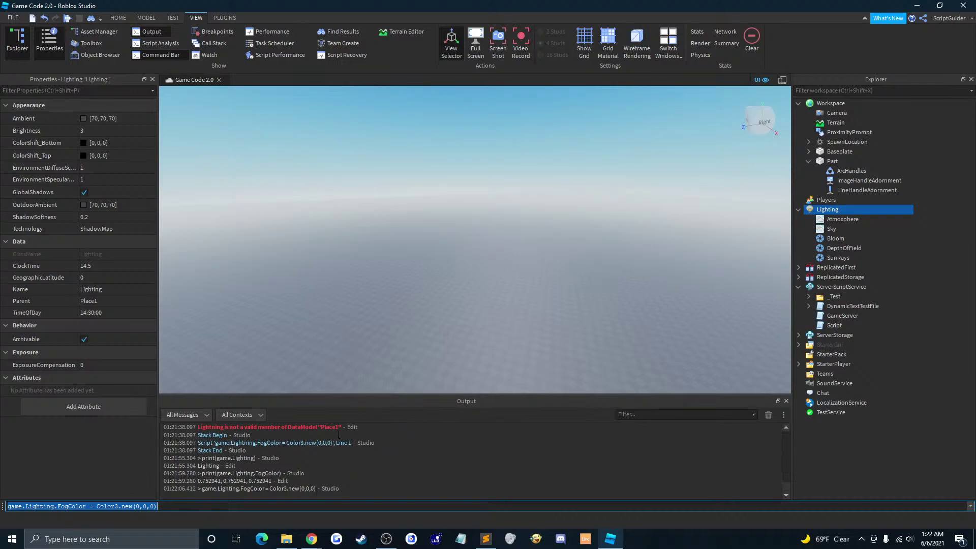
scroll(291, 456, "up", 1)
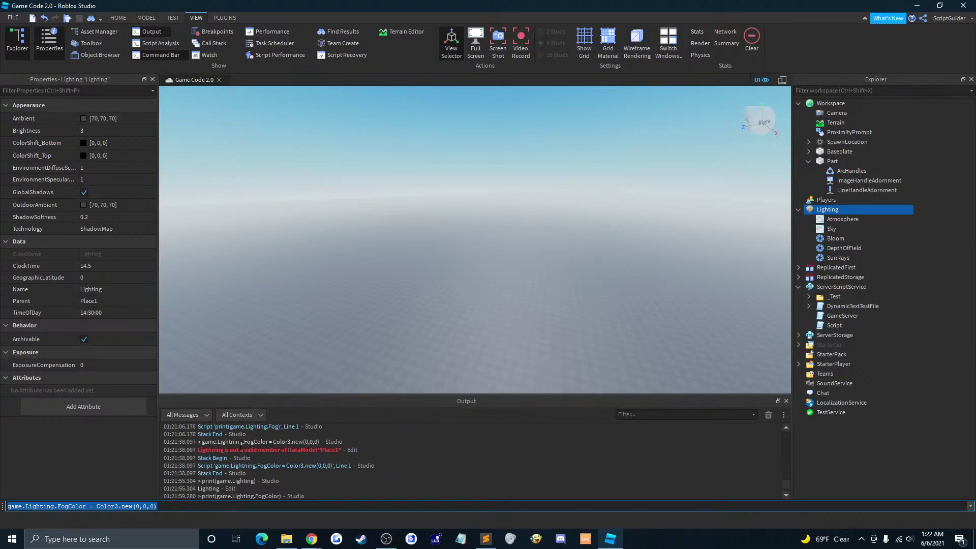
key("Return")
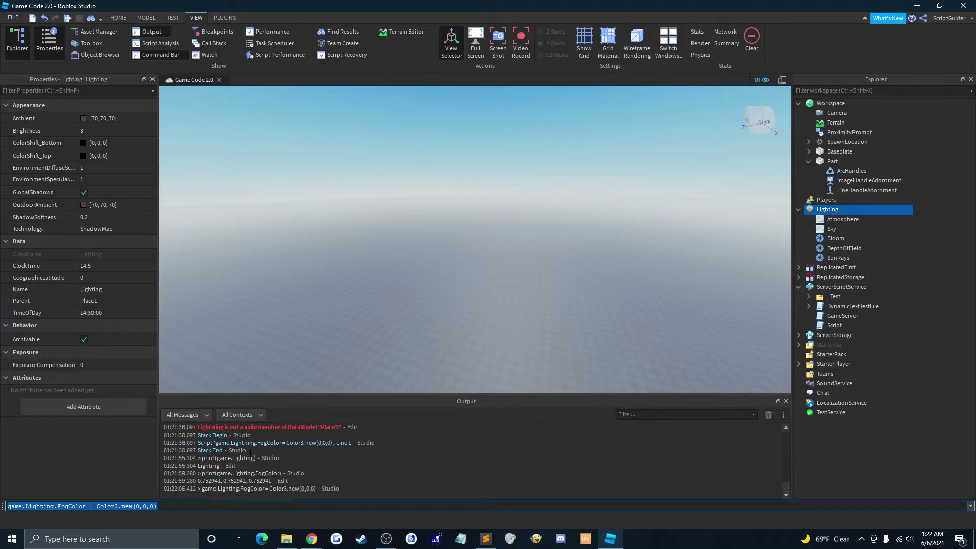
Step: Remove the Atmosphere object from Lighting
left_click(842, 219)
left_click(838, 229)
right_click(843, 221)
left_click(855, 223)
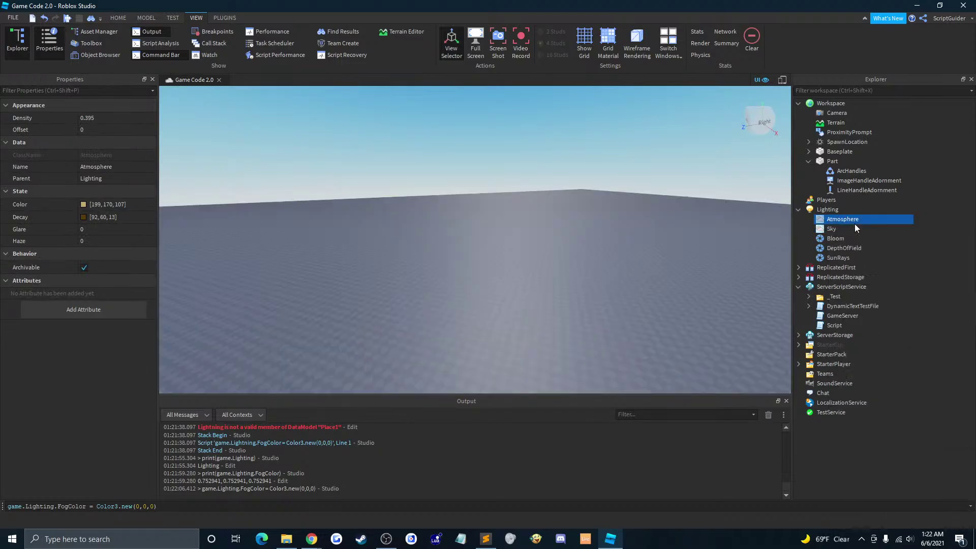
Step: Insert a LocalizationTable object into the Part in Workspace
left_click(845, 161)
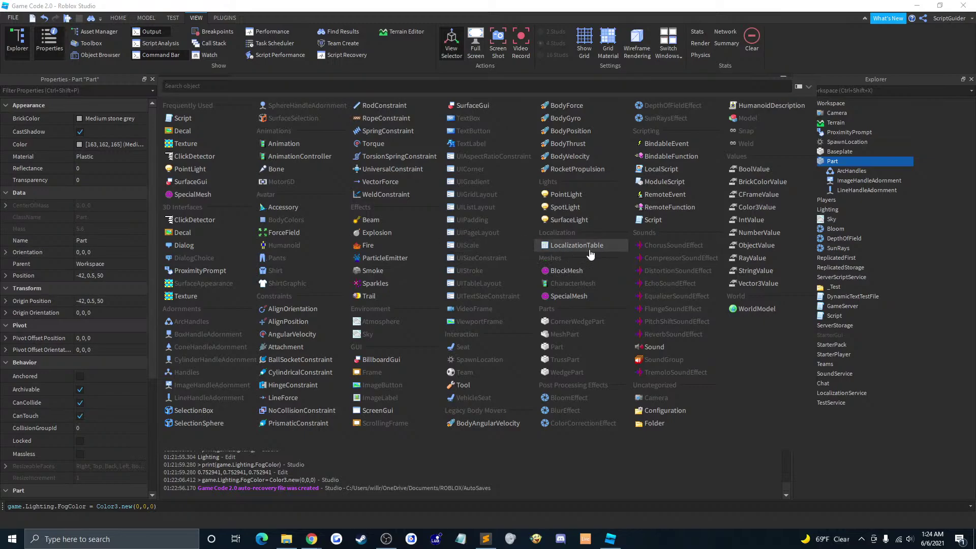
left_click(596, 247)
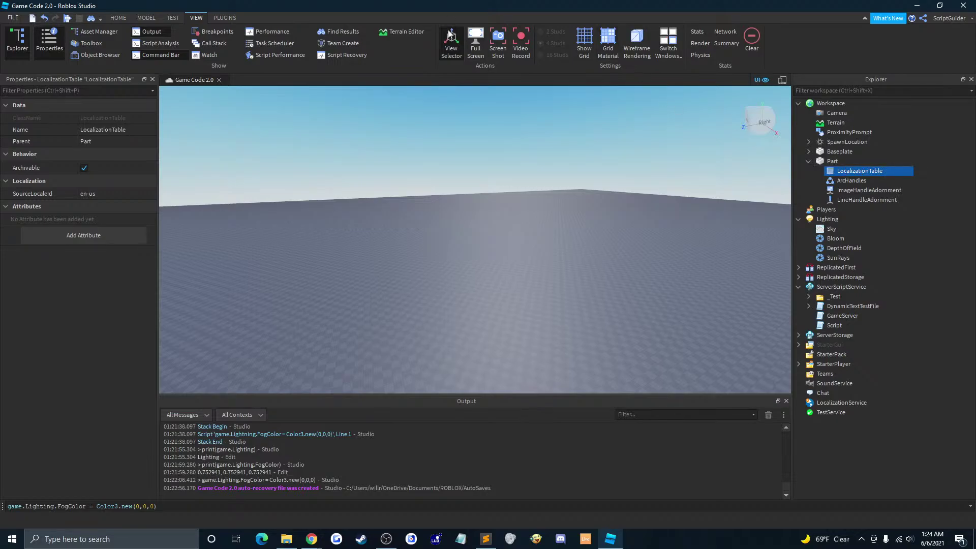
left_click(845, 161)
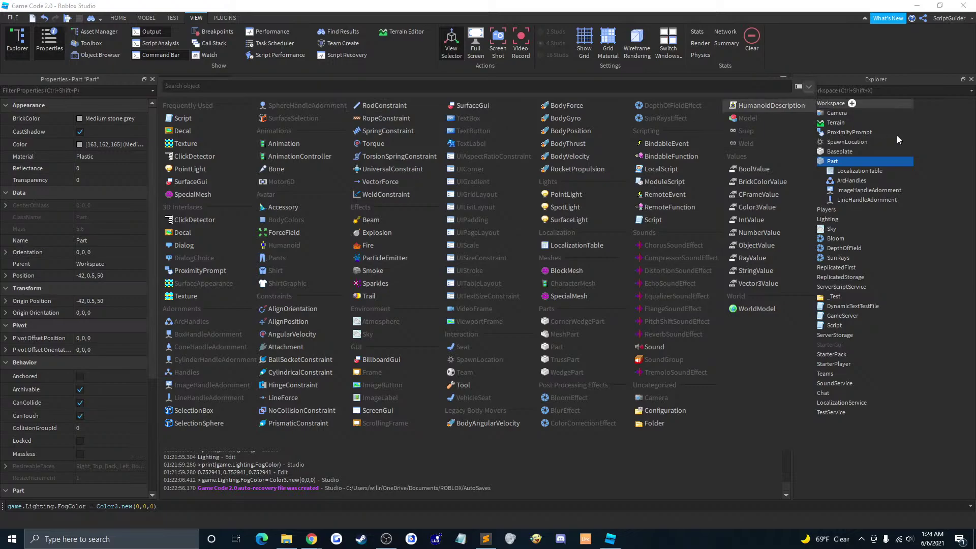
key("Escape")
Step: Select the LocalizationTable under Part and inspect its SourceLocaleId property
left_click(865, 171)
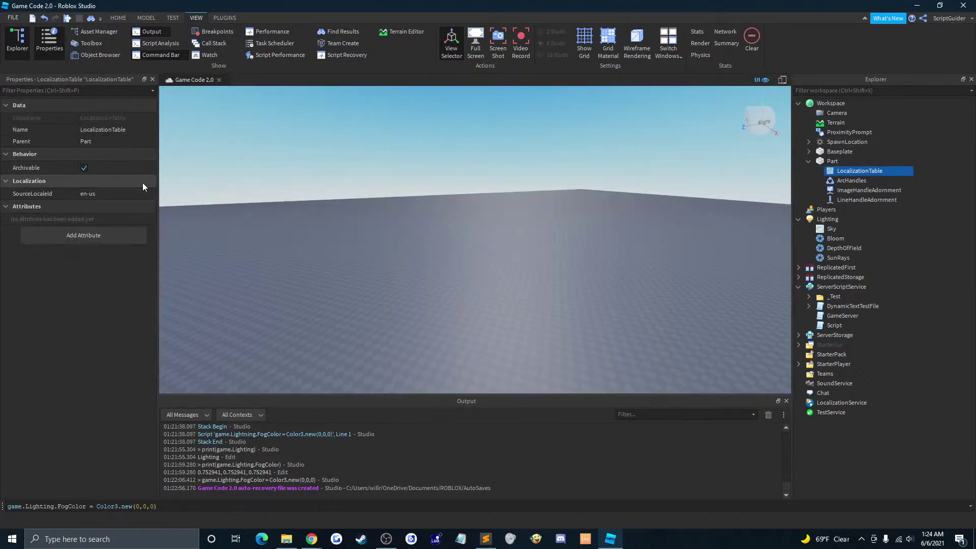
left_click(104, 193)
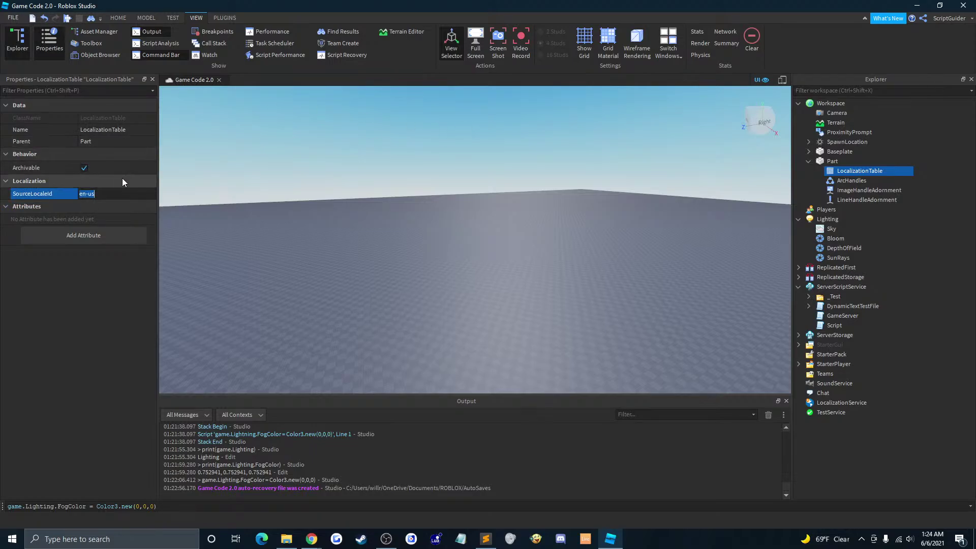
left_click(646, 206)
left_click(864, 173)
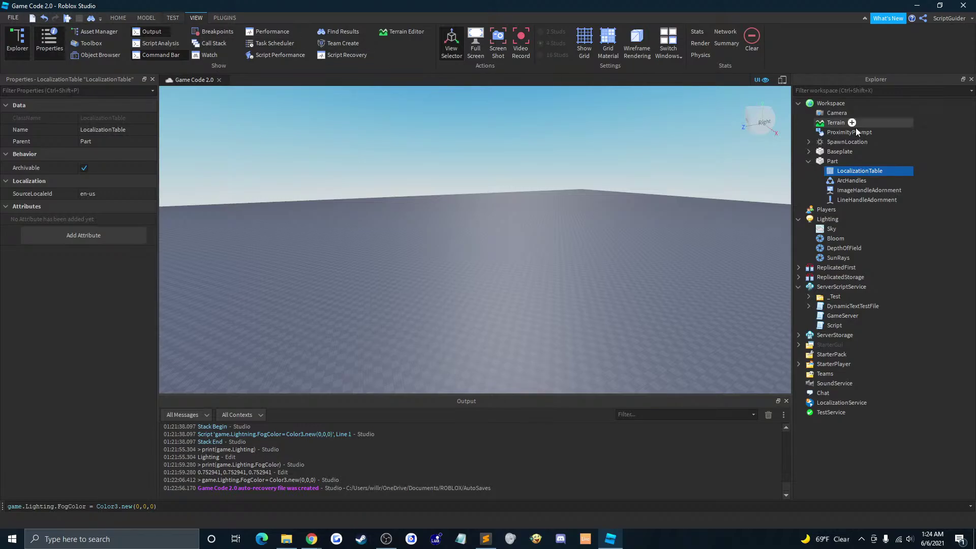
Step: Switch to Chrome, search the Roblox Developer site for LocalizationTable, open its API reference page and read the introduction
right_click(834, 171)
left_click(829, 163)
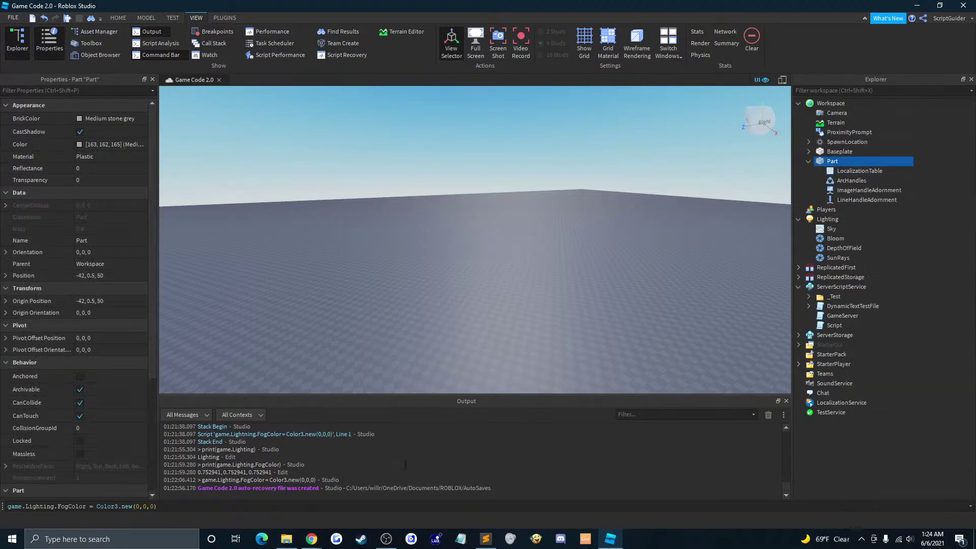
left_click(311, 539)
left_click(65, 8)
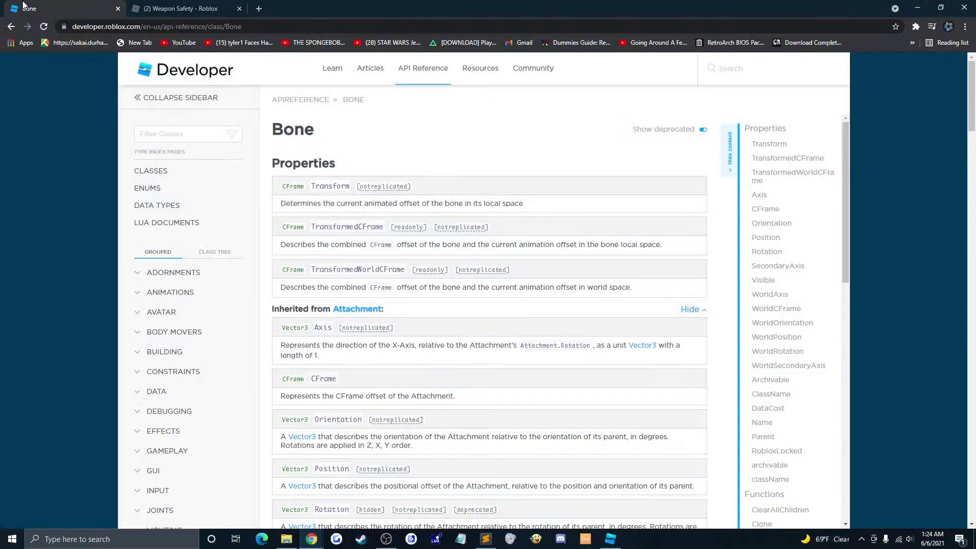
left_click(754, 75)
type("Local")
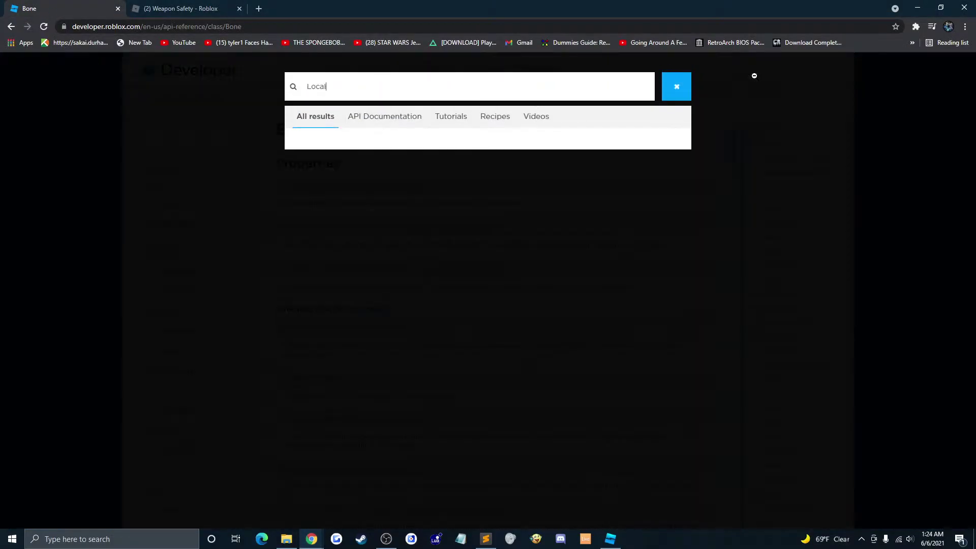
type("izationTable")
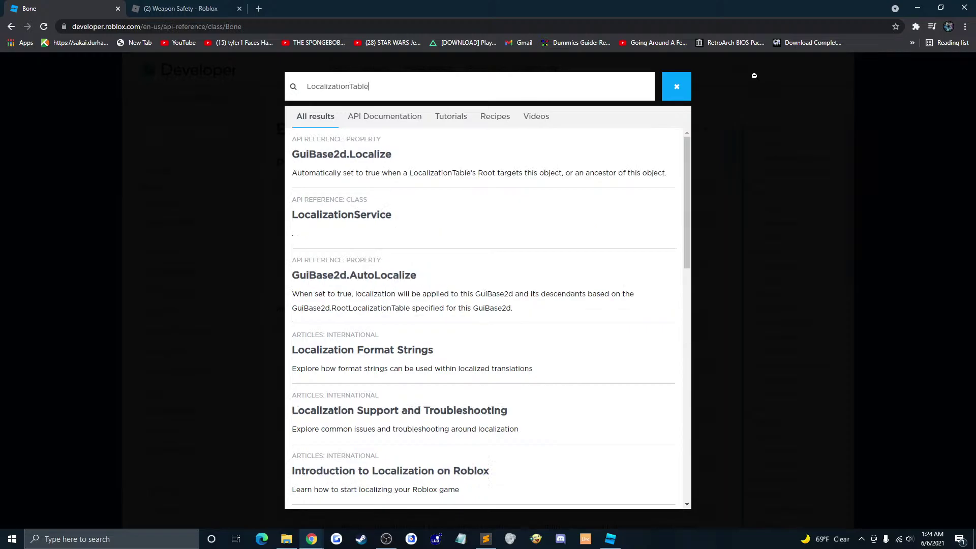
left_click(358, 161)
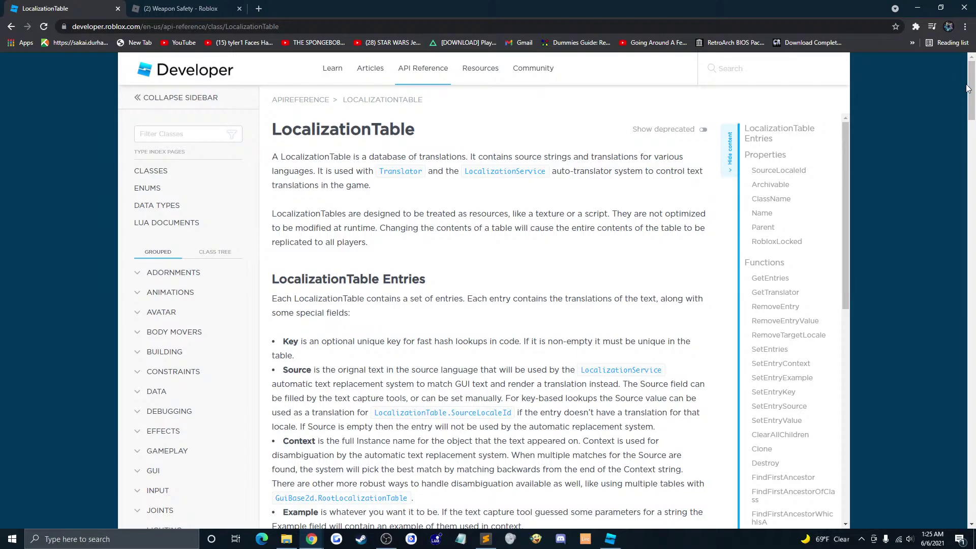
left_click_drag(968, 88, 972, 89)
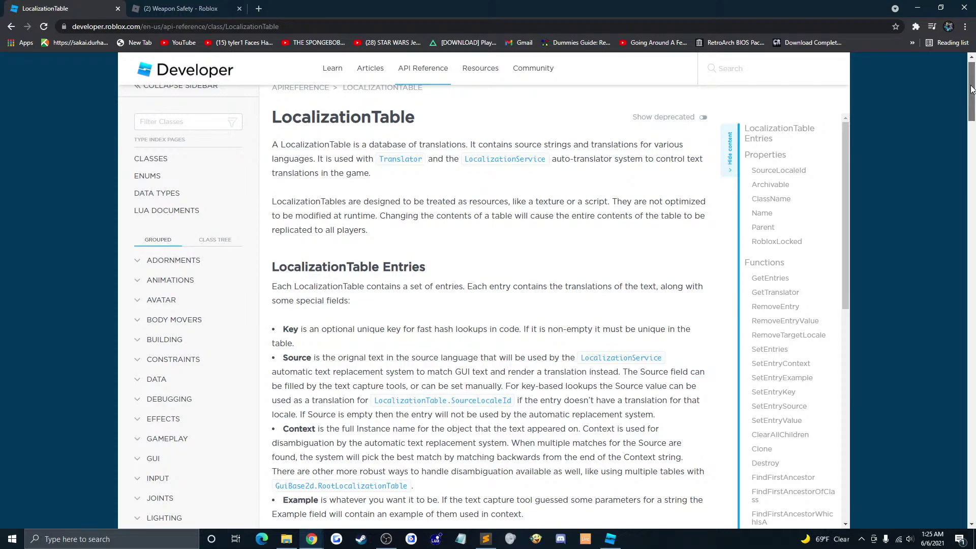
left_click_drag(971, 90, 962, 86)
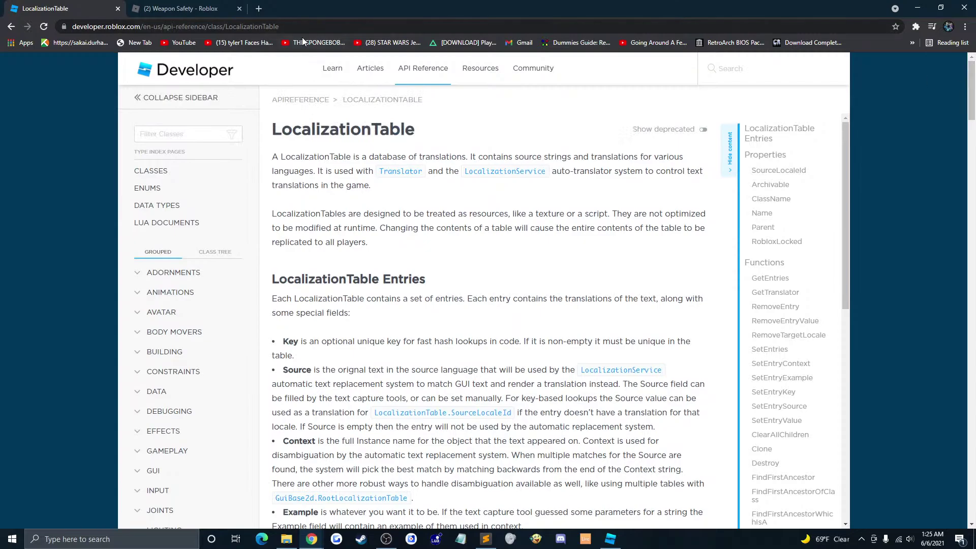
Step: Load scriptinghelpers.org in a new browser tab and return to the LocalizationTable reference page
left_click(259, 8)
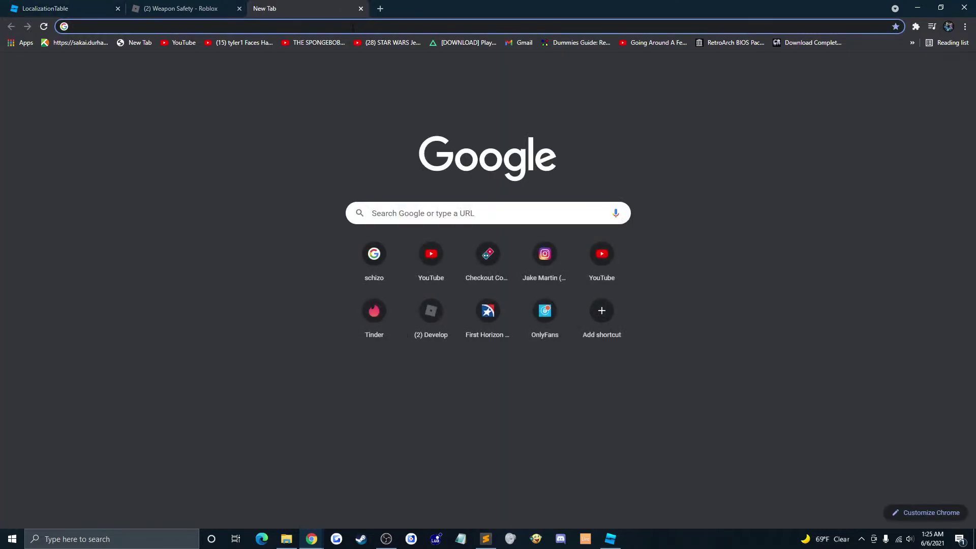
type("scriptinghelpers.org")
key("Return")
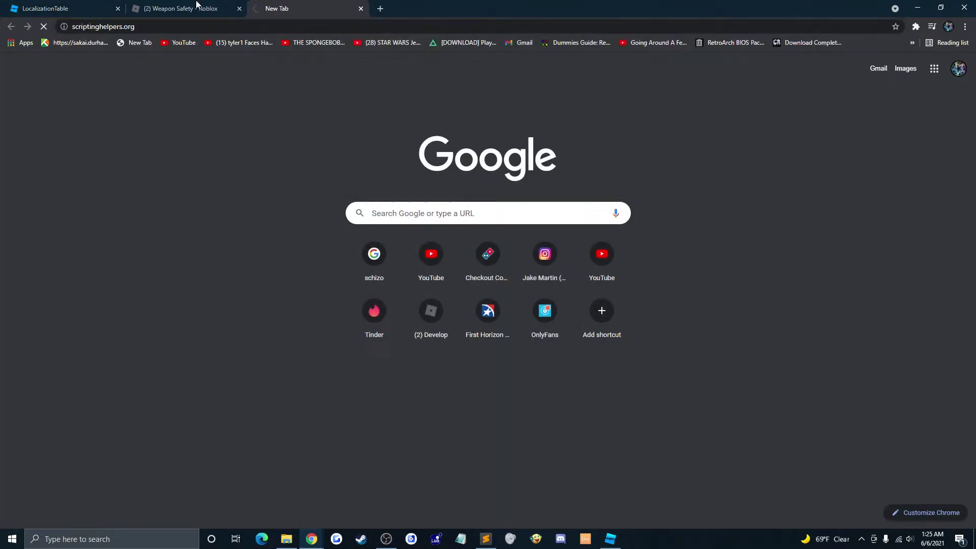
left_click(192, 6)
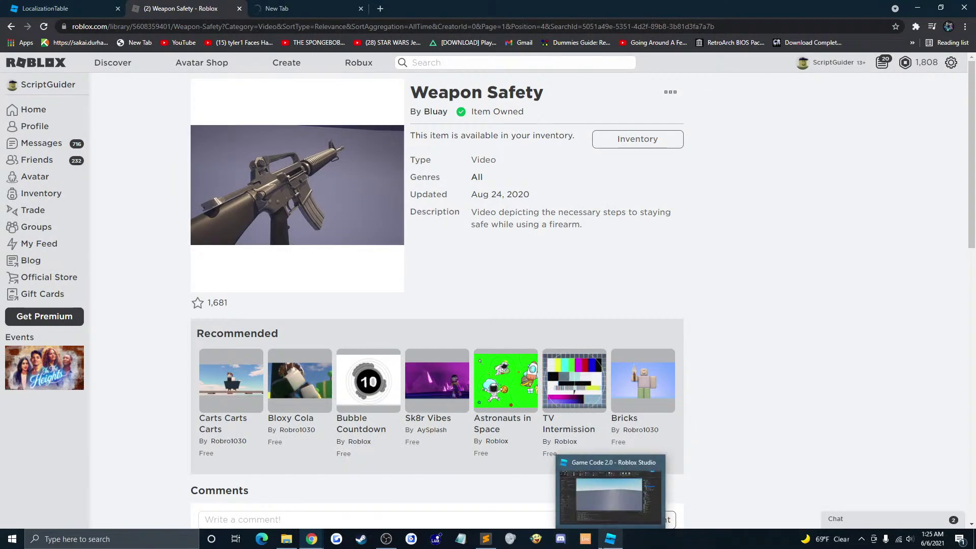
left_click(51, 8)
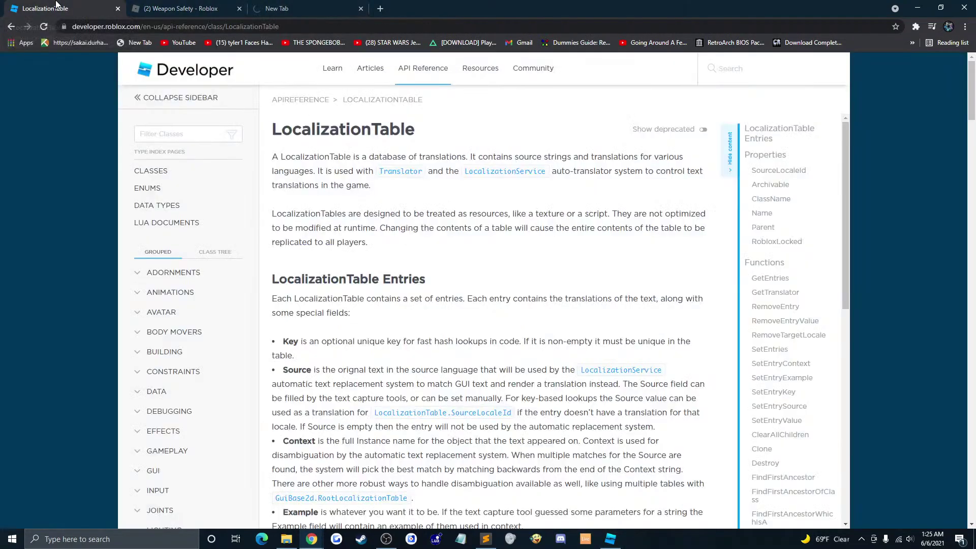
Step: Read the Entries, Properties and Functions sections of the LocalizationTable reference page
scroll(292, 208, "down", 3)
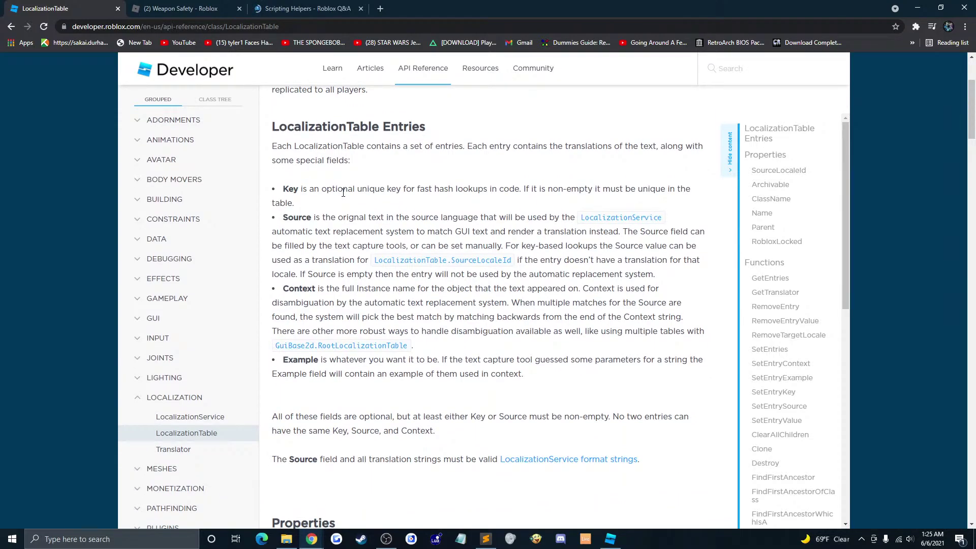
scroll(382, 196, "down", 1)
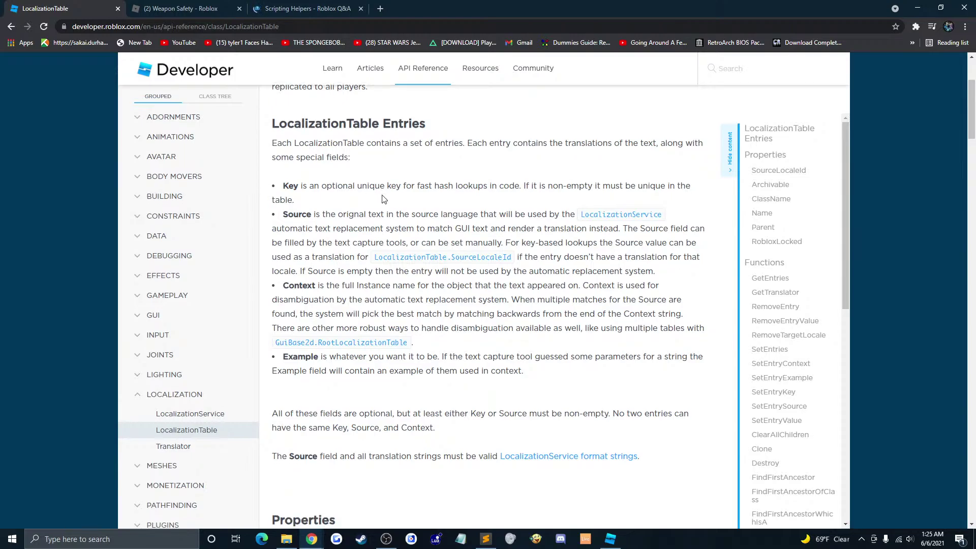
scroll(384, 199, "down", 3)
scroll(386, 197, "up", 2)
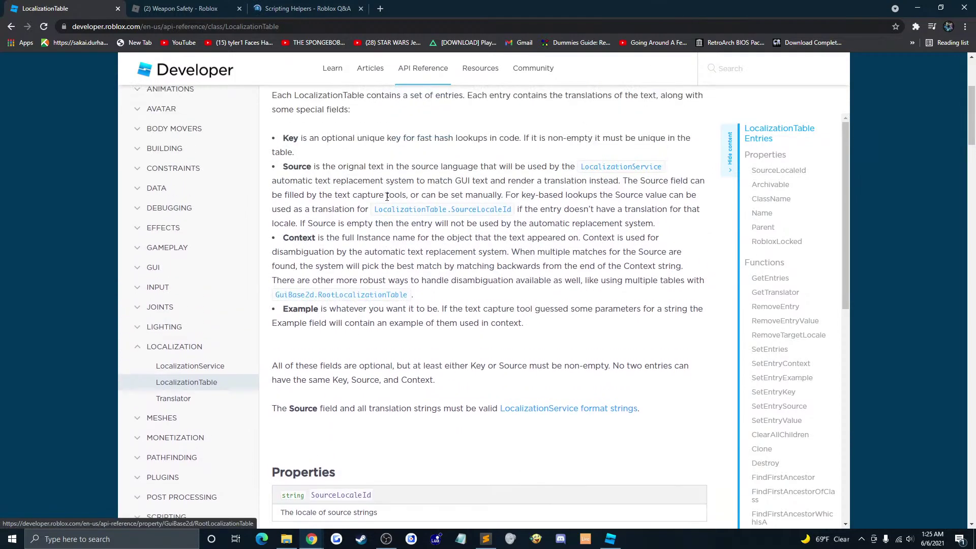
scroll(386, 198, "down", 8)
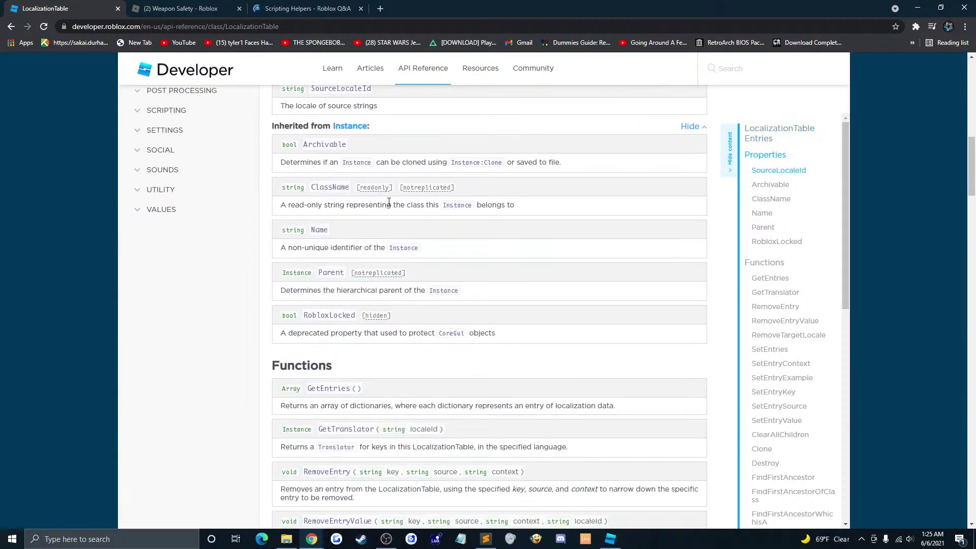
scroll(389, 203, "down", 3)
Step: Look at the Scripting Helpers login page, close its tab and switch back to Roblox Studio
left_click(290, 12)
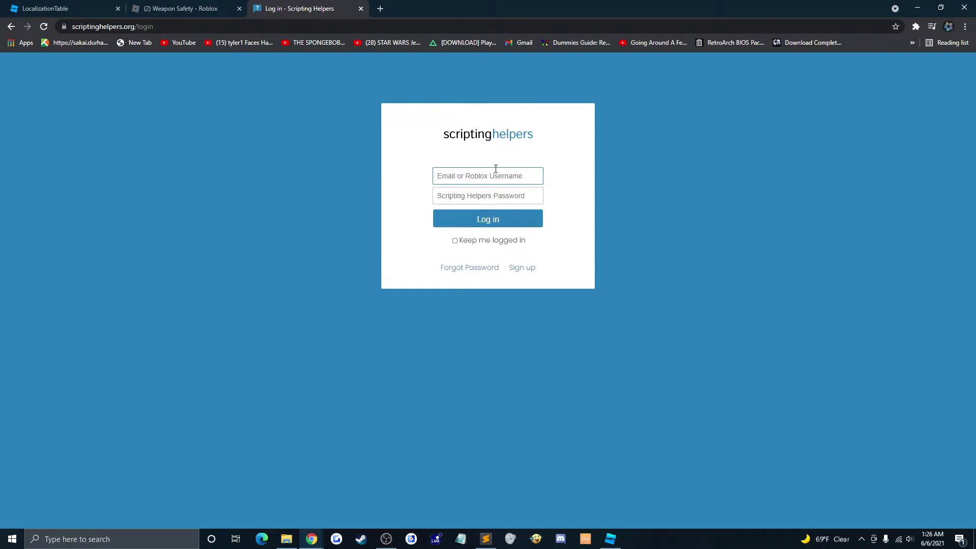
left_click(361, 9)
left_click(610, 539)
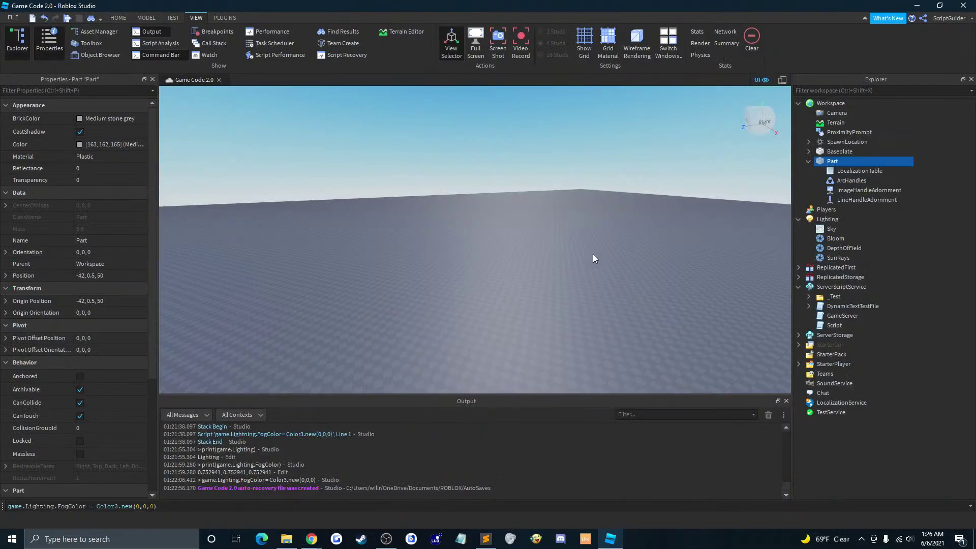
Step: Recheck the LocalizationTable functions on the reference page in Chrome, and view the LocalizationTable's properties in Roblox Studio
left_click(312, 541)
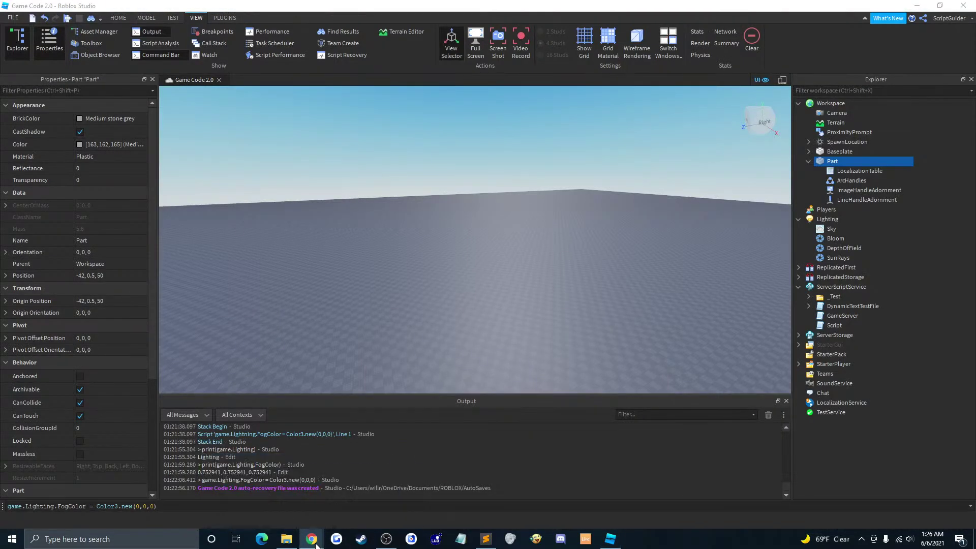
left_click(313, 539)
left_click(61, 7)
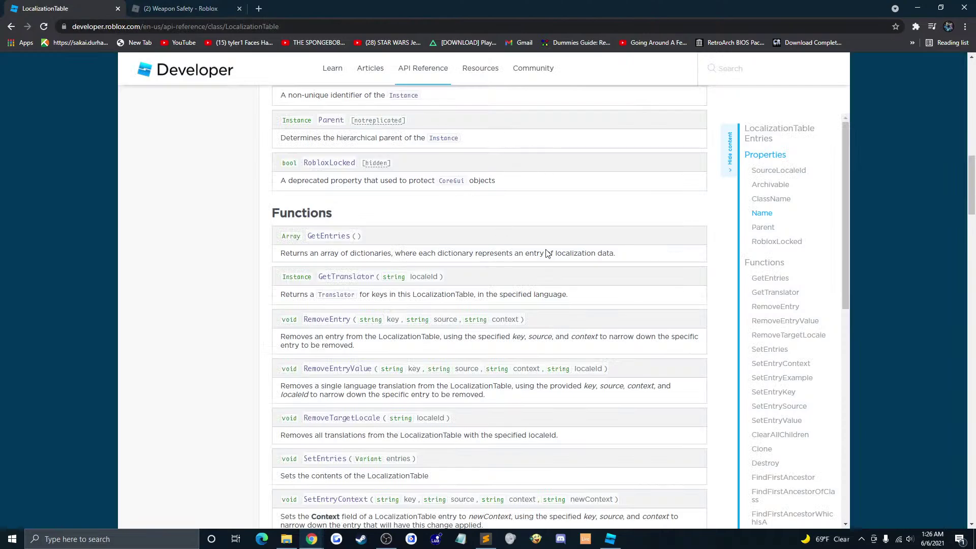
scroll(446, 262, "down", 1)
key("alt+Tab")
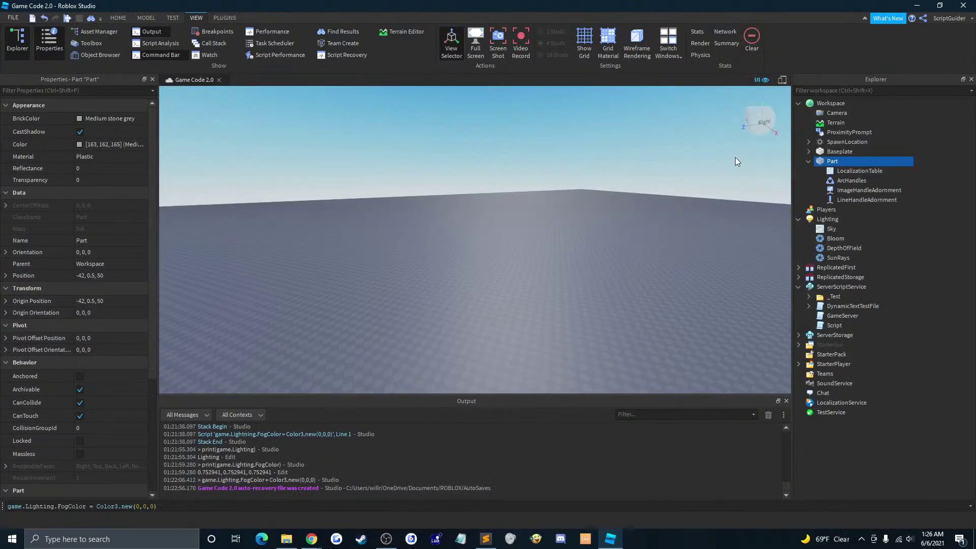
left_click(845, 161)
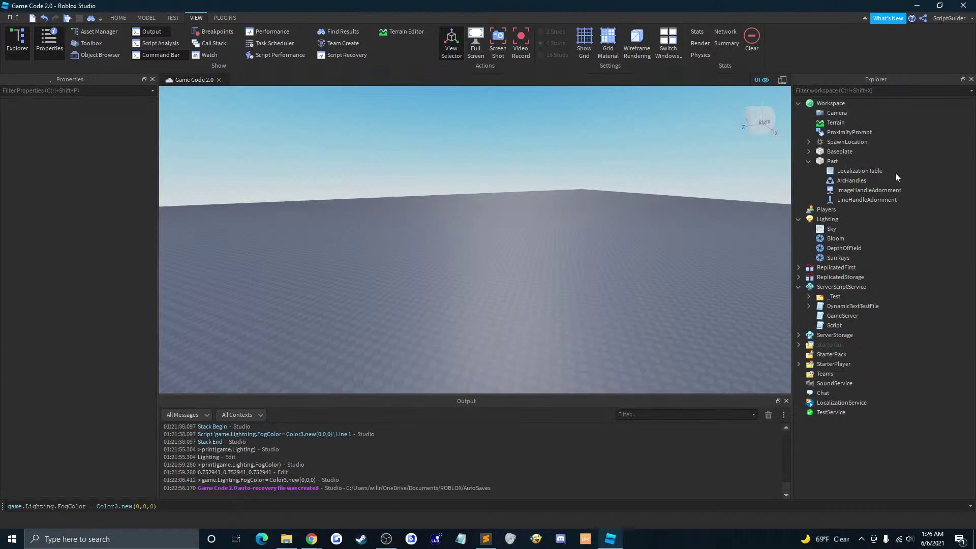
left_click(856, 174)
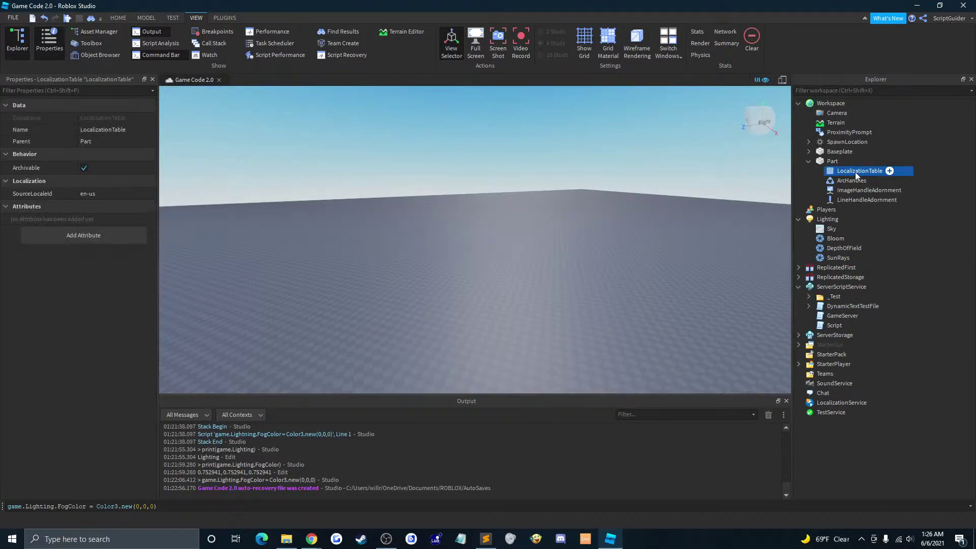
Step: Insert a DepthOfFieldEffect object into the Part in Workspace and select it
left_click(834, 161)
left_click(844, 161)
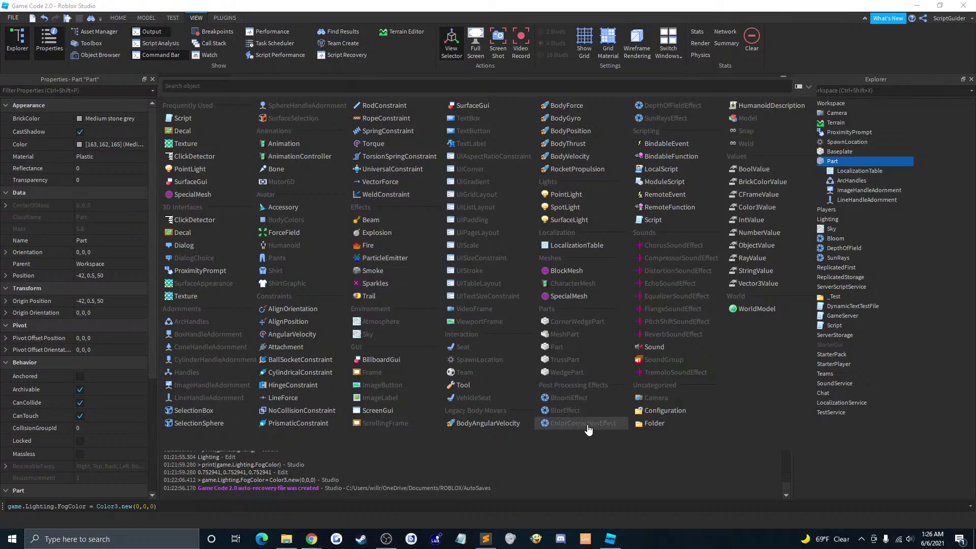
left_click(674, 106)
left_click(831, 172)
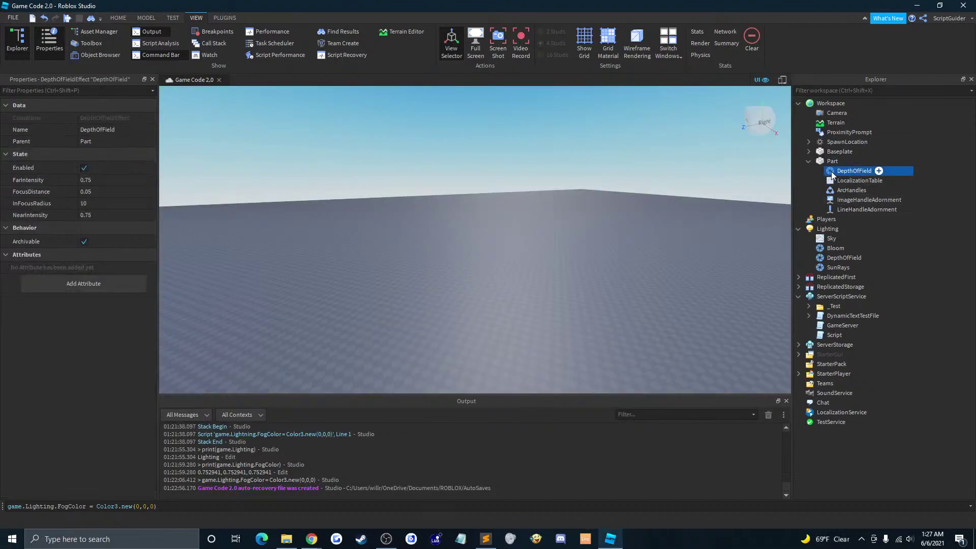
Step: Set the FarIntensity of the Part's DepthOfField to about 0.603 and move the effect into Lighting
left_click(105, 182)
left_click(140, 181)
left_click(490, 186)
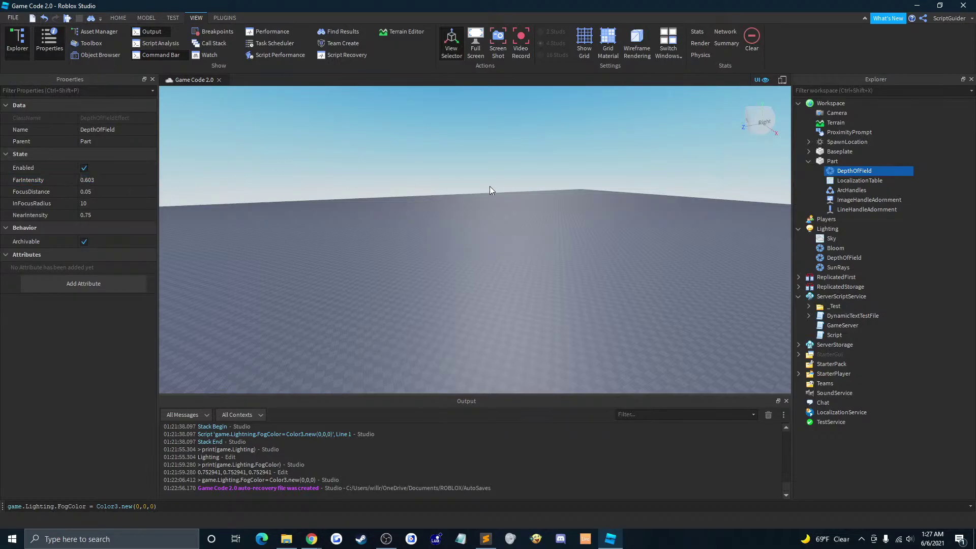
left_click_drag(846, 172, 829, 229)
right_click_drag(616, 244, 603, 222)
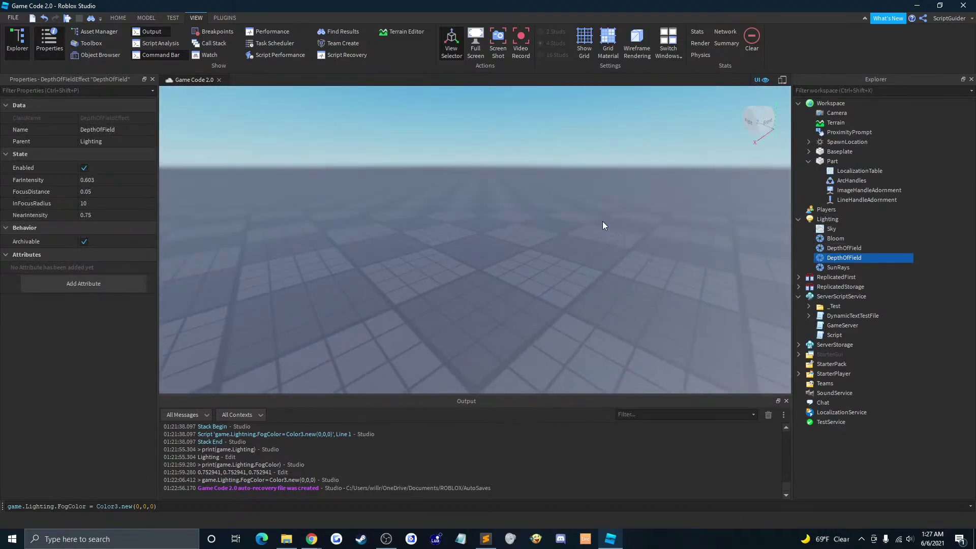
Step: Set the DepthOfField's FarIntensity to about 0.897, FocusDistance to 58.98, InFocusRadius to 7.05 and NearIntensity to 0.423
left_click(120, 181)
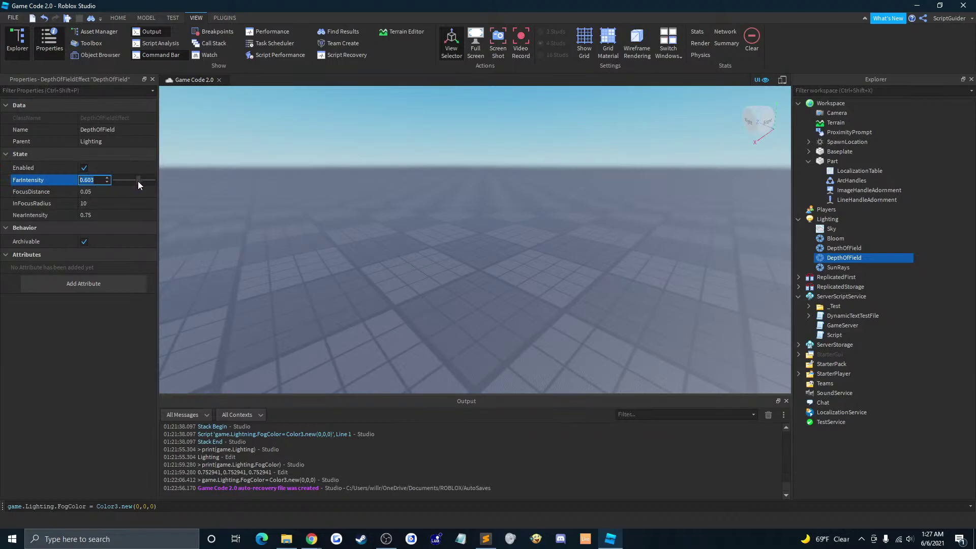
mouse_move(138, 181)
left_mouse_down()
mouse_move(122, 185)
mouse_move(167, 185)
mouse_move(122, 186)
mouse_move(151, 194)
mouse_move(121, 202)
mouse_move(151, 210)
mouse_move(94, 211)
mouse_move(164, 216)
mouse_move(129, 213)
mouse_move(128, 184)
mouse_move(165, 188)
mouse_move(114, 182)
mouse_move(151, 185)
left_mouse_up()
left_click(106, 193)
left_click(111, 202)
left_click(119, 212)
right_click_drag(214, 194, 291, 193)
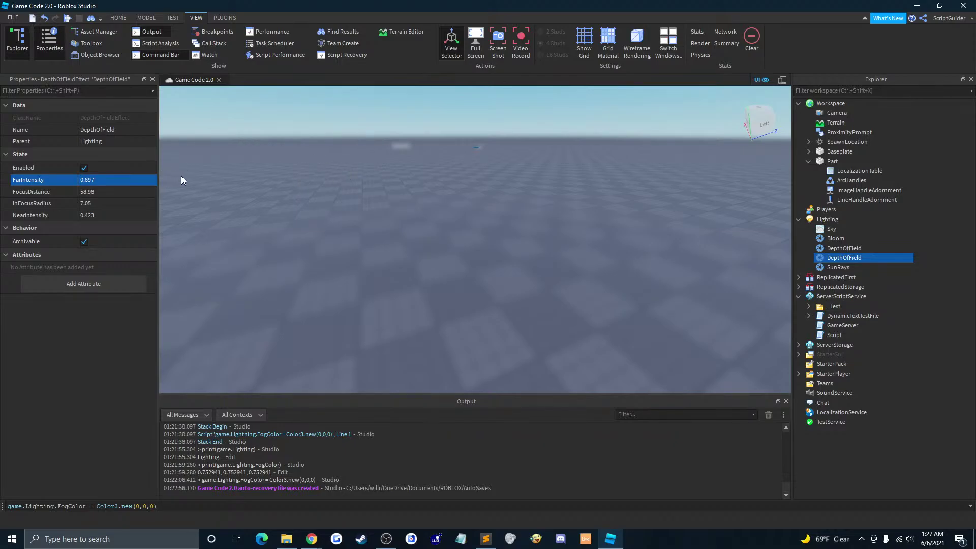
Step: Reduce the DepthOfField's FarIntensity to about 0.385 and check the blur from different camera angles
left_click(131, 181)
mouse_move(148, 181)
left_mouse_down()
mouse_move(120, 184)
mouse_move(130, 185)
left_mouse_up()
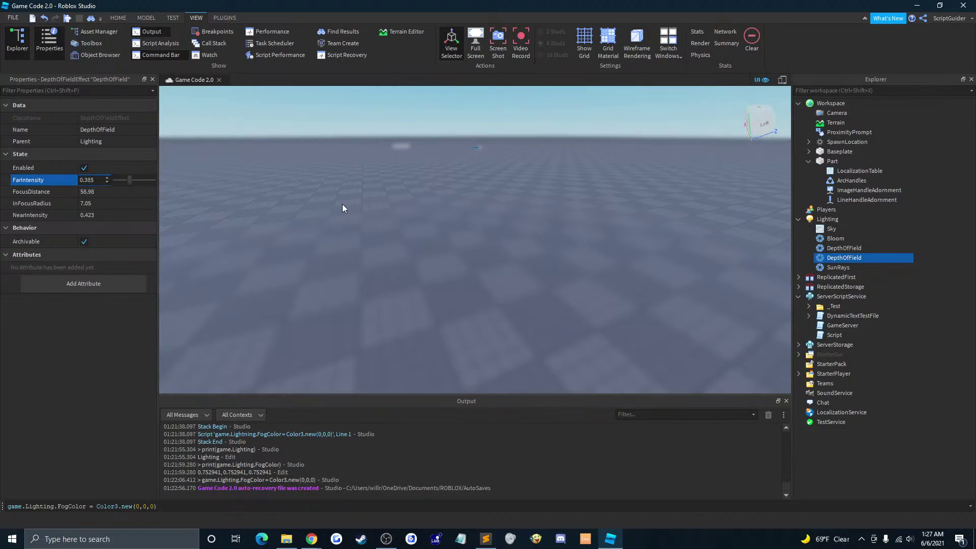
right_click_drag(343, 204, 344, 204)
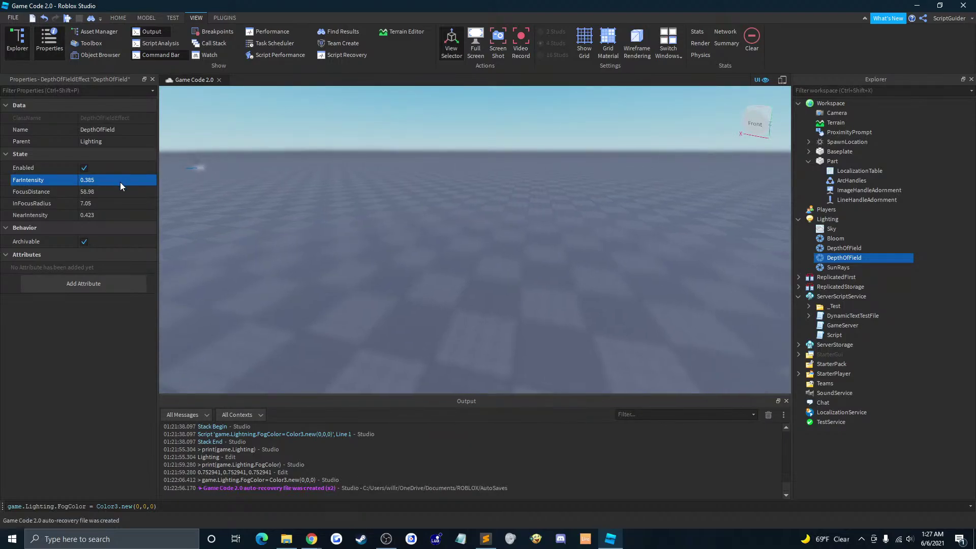
right_click_drag(268, 199, 269, 200)
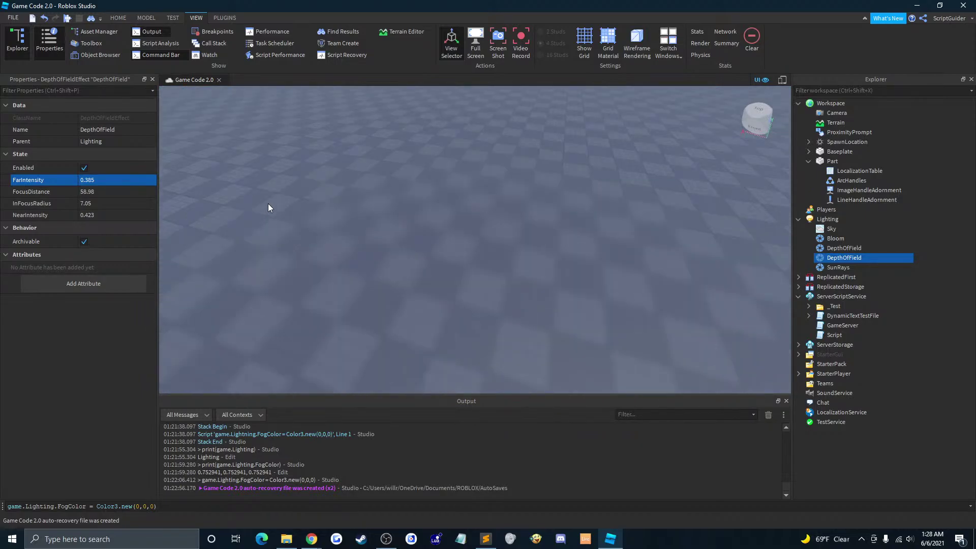
Step: Set the selected DepthOfField's FarIntensity to 0.064 and its FocusDistance to 174.36
left_click(140, 181)
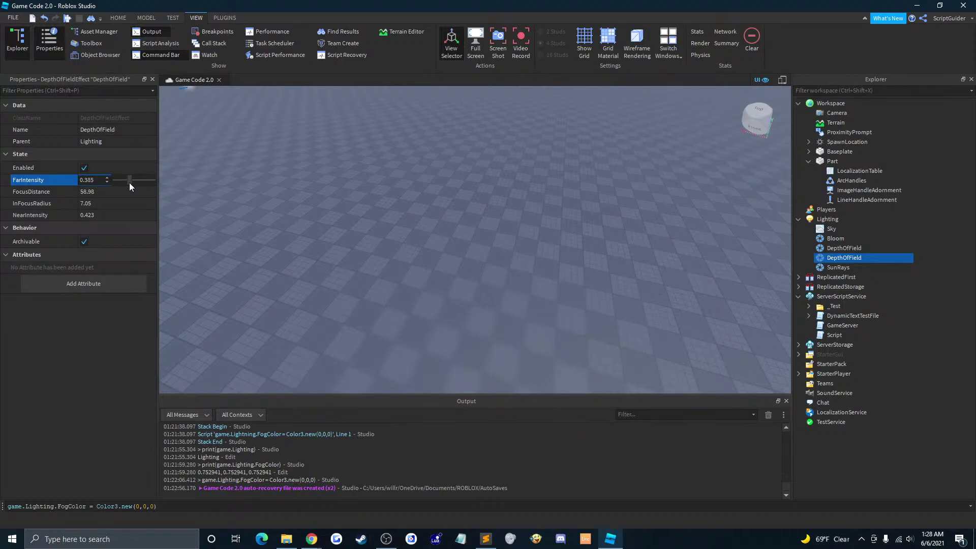
left_click_drag(129, 183, 123, 183)
left_click(117, 191)
left_click_drag(124, 194, 145, 193)
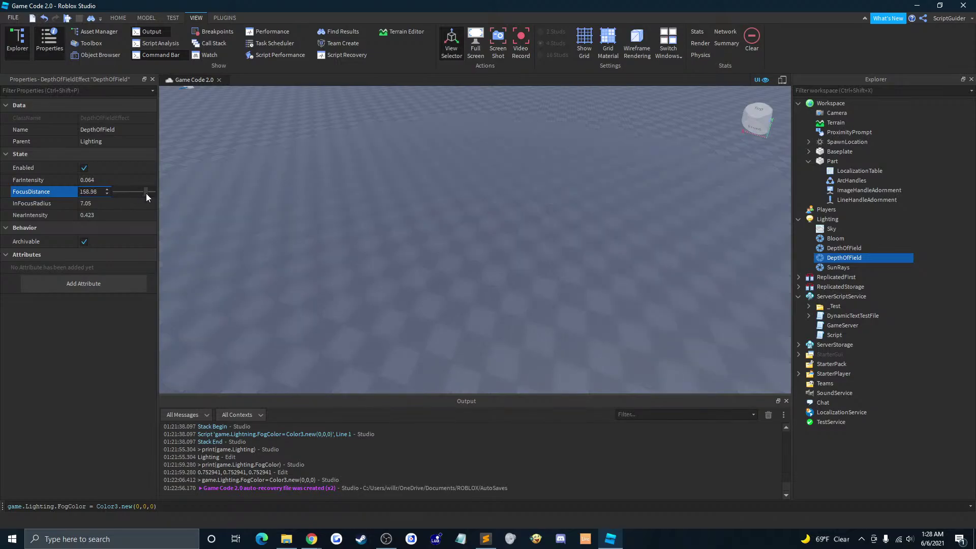
right_click_drag(373, 199, 370, 204)
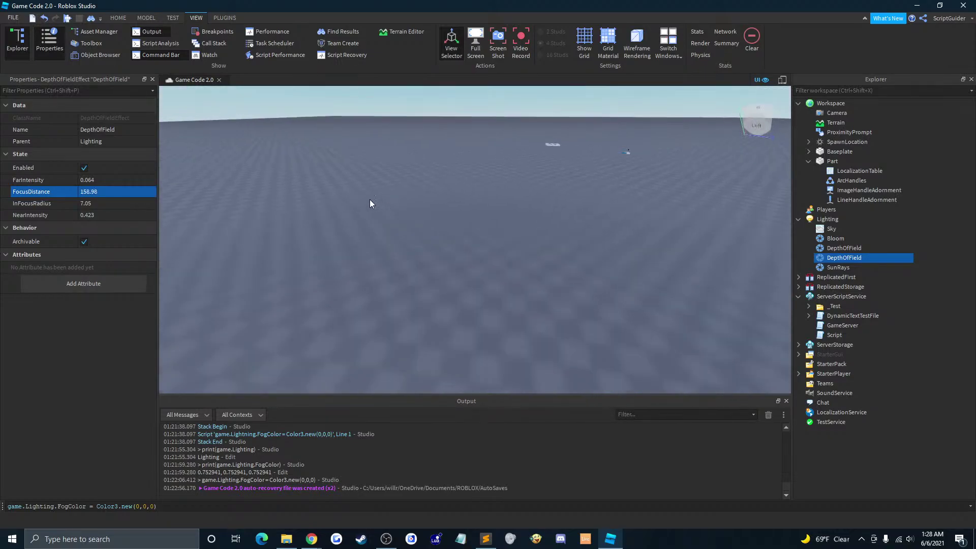
left_click(147, 192)
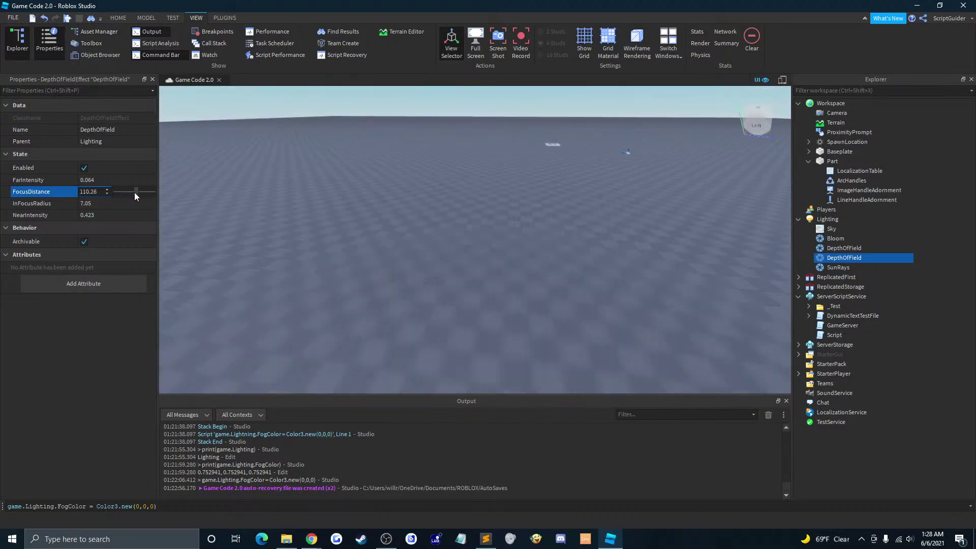
mouse_move(134, 192)
left_mouse_down()
mouse_move(148, 194)
mouse_move(112, 195)
mouse_move(148, 196)
left_mouse_up()
Step: Delete both DepthOfField effects from Lighting
left_click(900, 249)
right_click(900, 249)
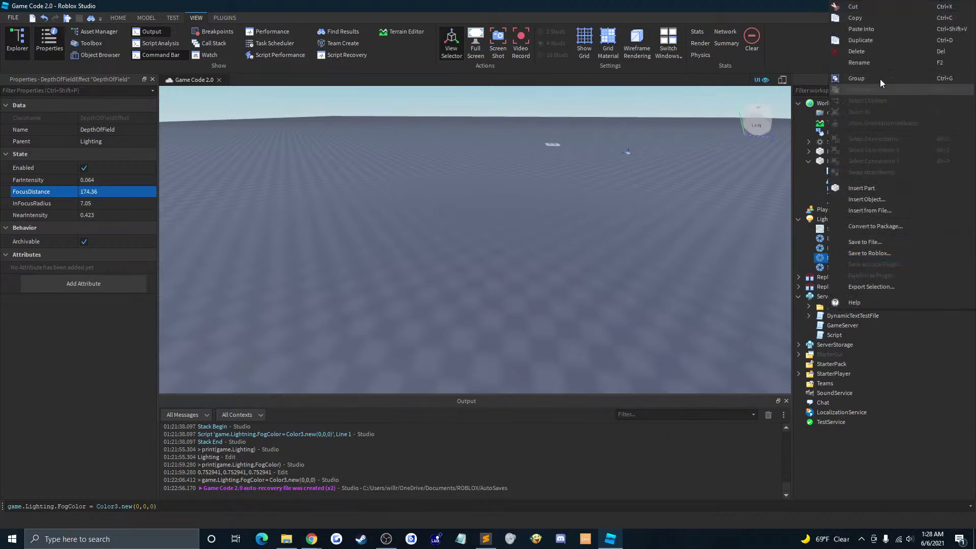
left_click(881, 79)
left_click(842, 249)
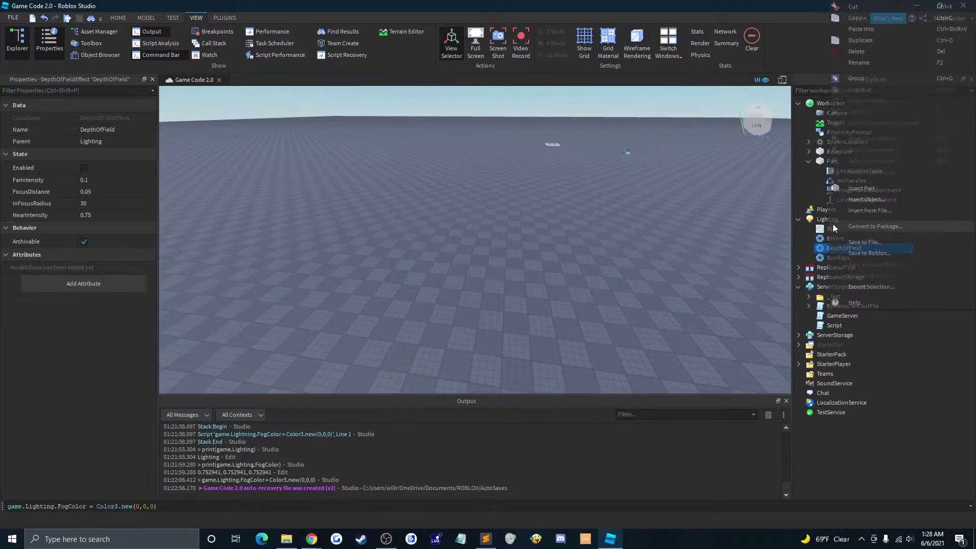
key("Delete")
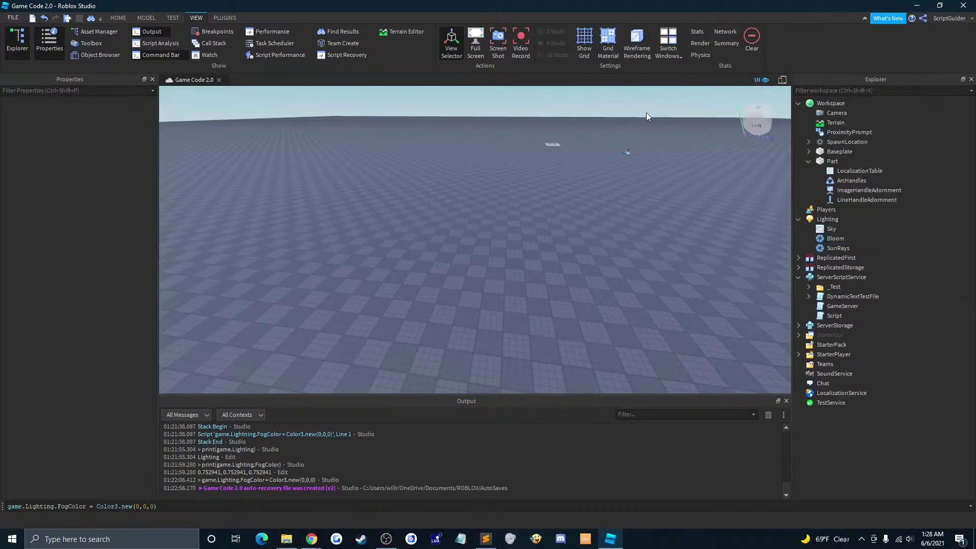
Step: Insert a ChorusSoundEffect into the Part in Workspace and inspect its properties
left_click(833, 161)
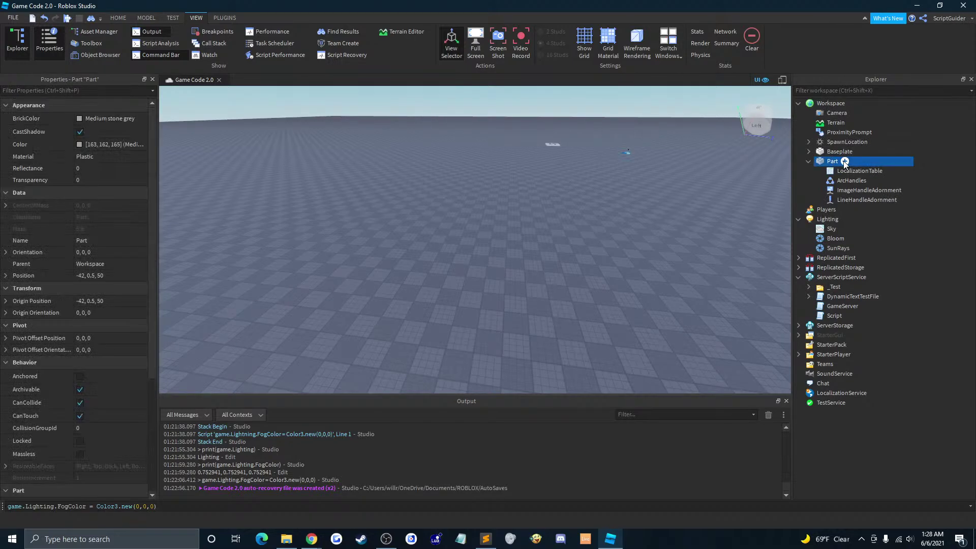
left_click(846, 161)
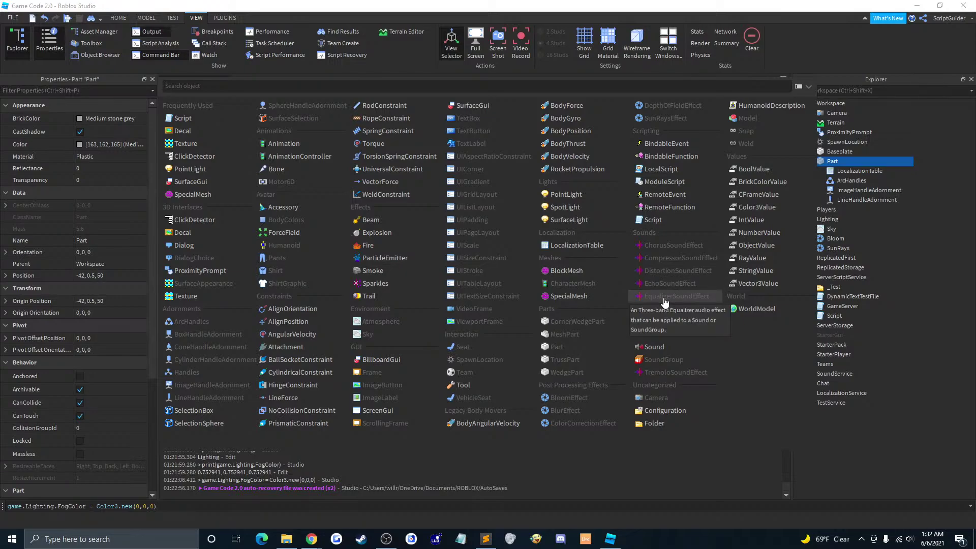
left_click(710, 246)
left_click(859, 172)
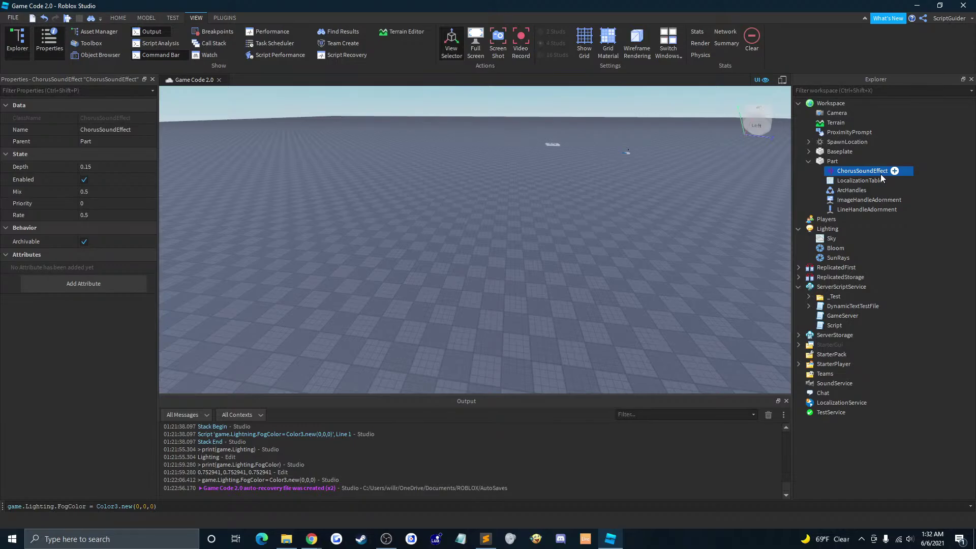
left_click(858, 162)
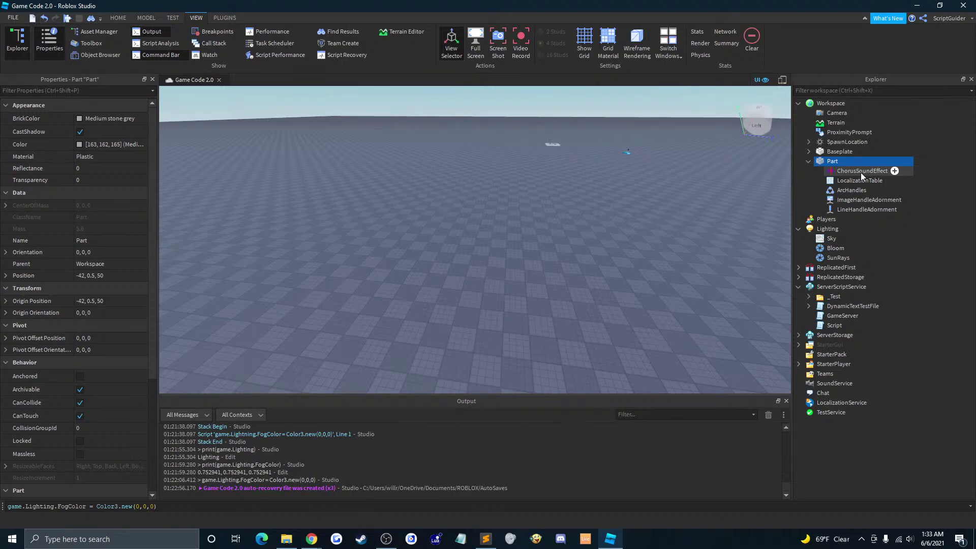
Step: Open the DynamicTextTestFile script and examine the subVariables function around lines 67 to 71
double_click(844, 306)
scroll(687, 134, "down", 10)
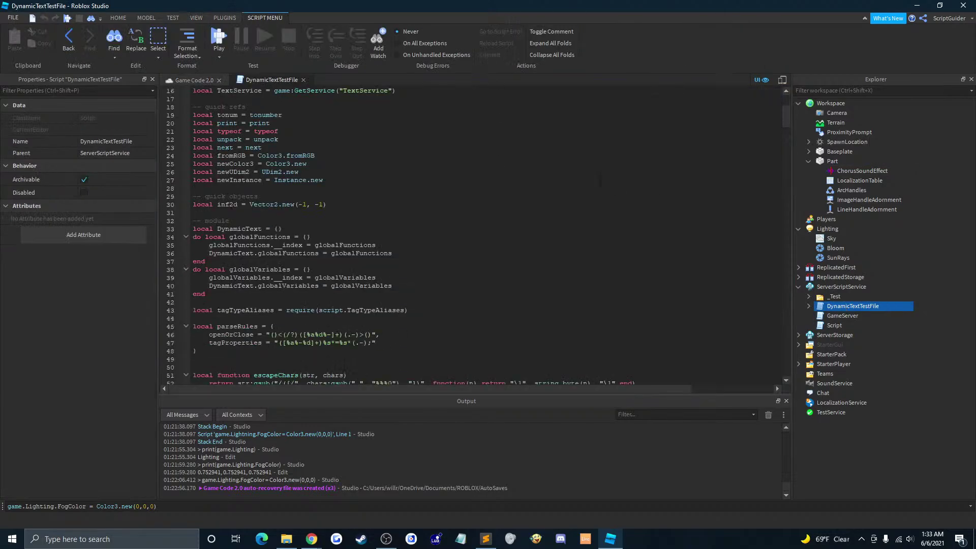
scroll(687, 134, "down", 10)
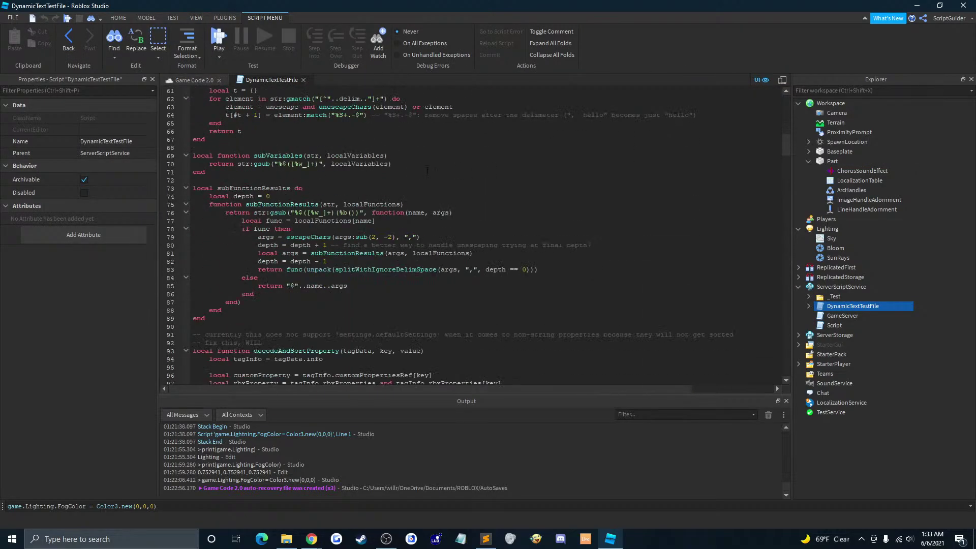
left_click(372, 147)
left_click(356, 156)
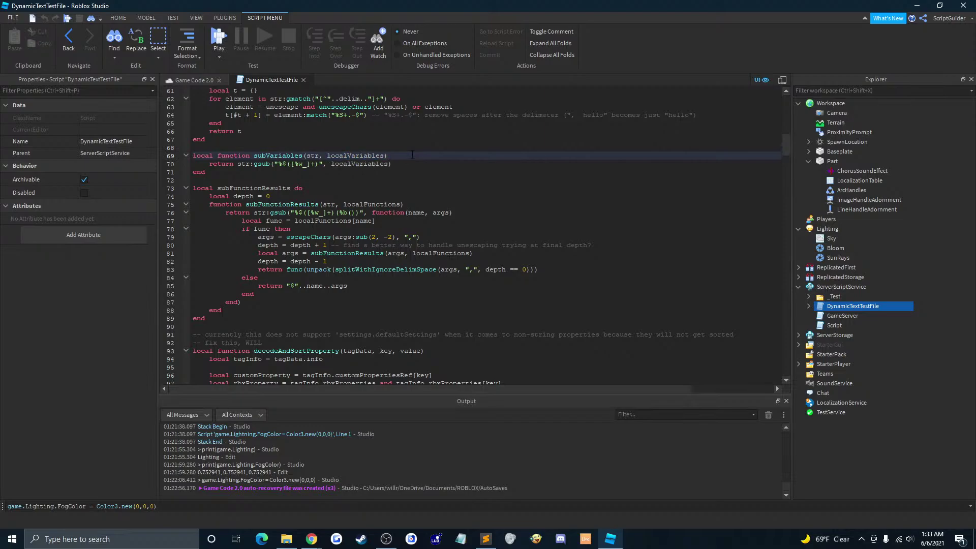
left_click(401, 139)
left_click(413, 144)
left_click(404, 155)
left_click(402, 164)
left_click(398, 173)
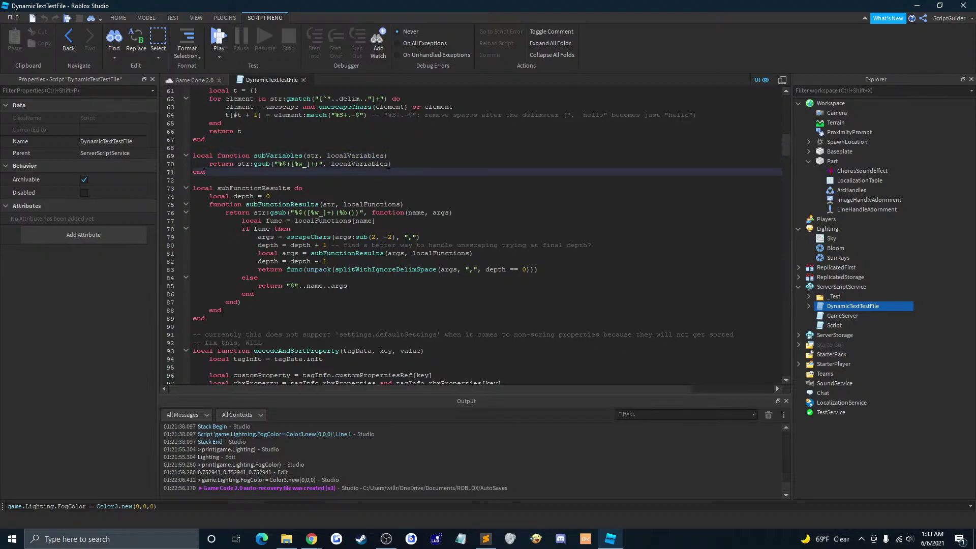
left_click(395, 163)
left_click(400, 148)
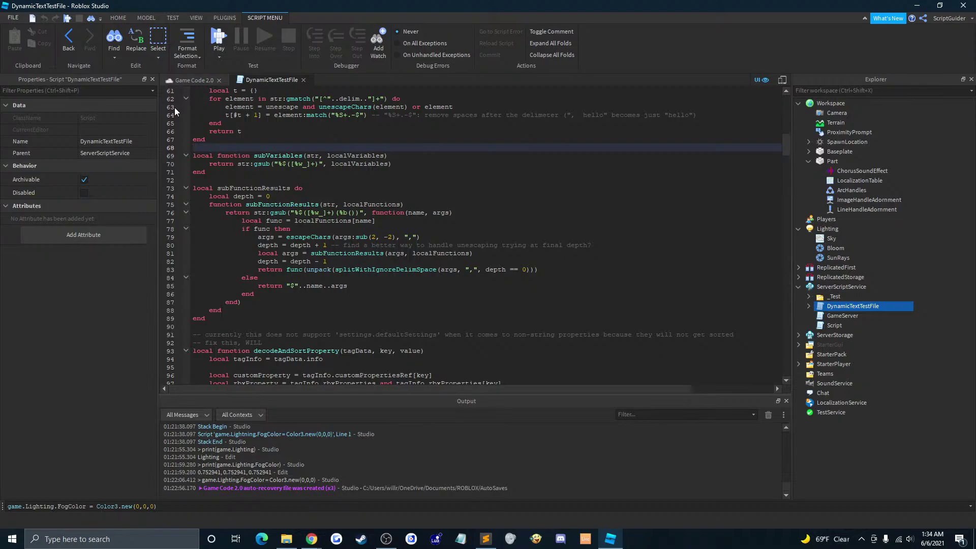
Step: Check the element loop on lines 62 to 67 and close the DynamicTextTestFile script
left_click(317, 133)
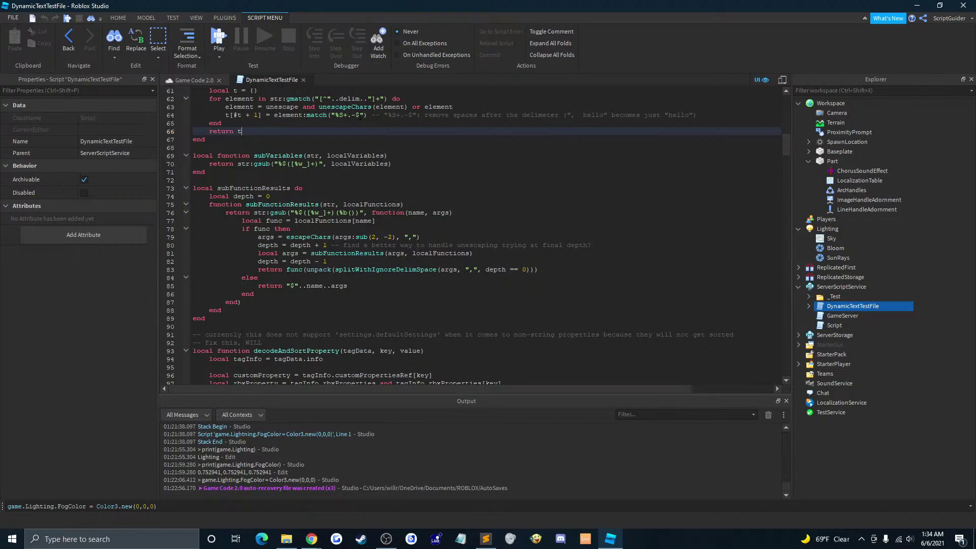
left_click(367, 115)
left_click(355, 124)
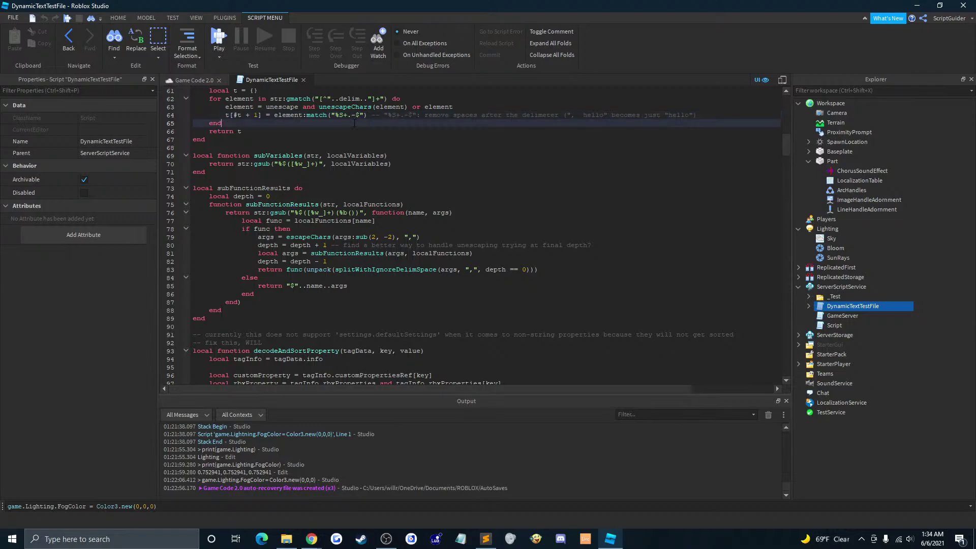
left_click(344, 139)
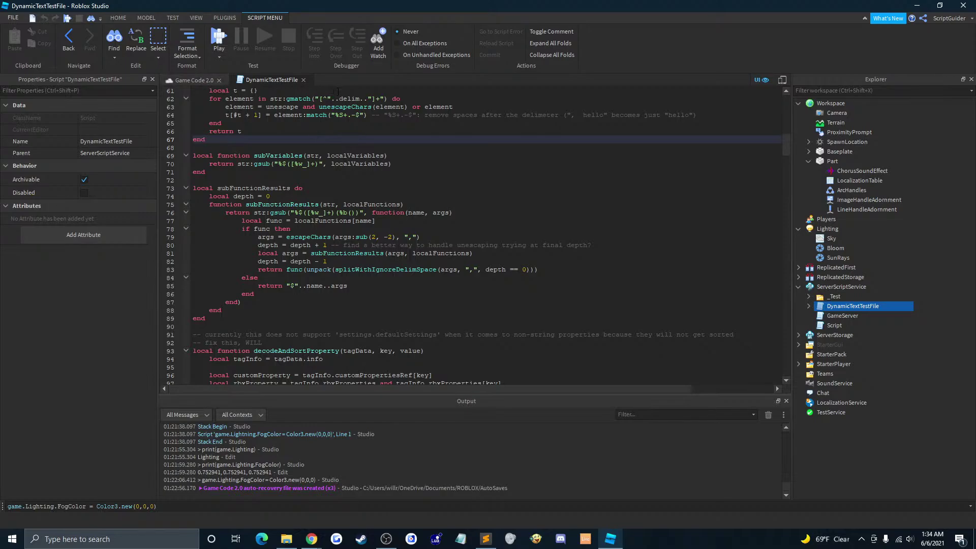
left_click(304, 80)
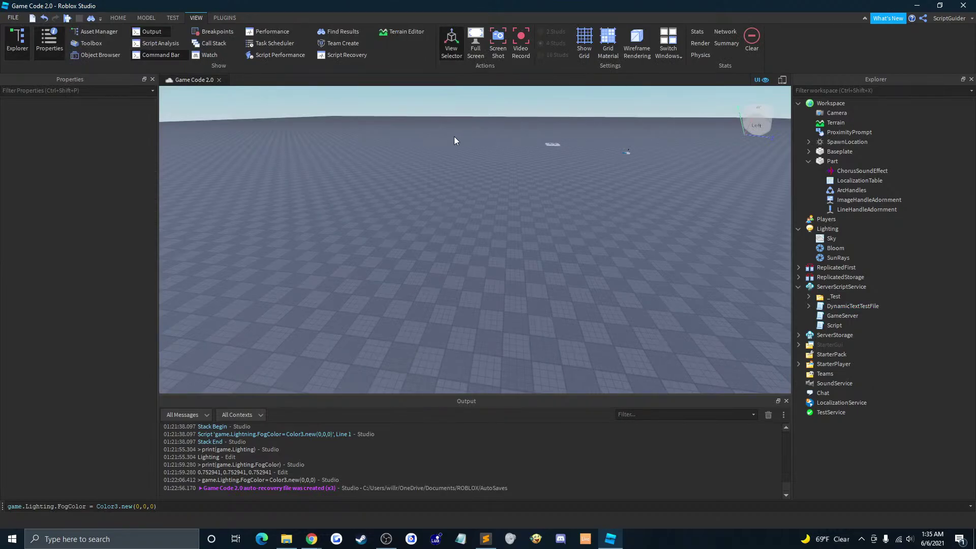
Step: Look through the objects that can be inserted into the Part and dismiss the list without inserting anything
right_click_drag(454, 137, 436, 156)
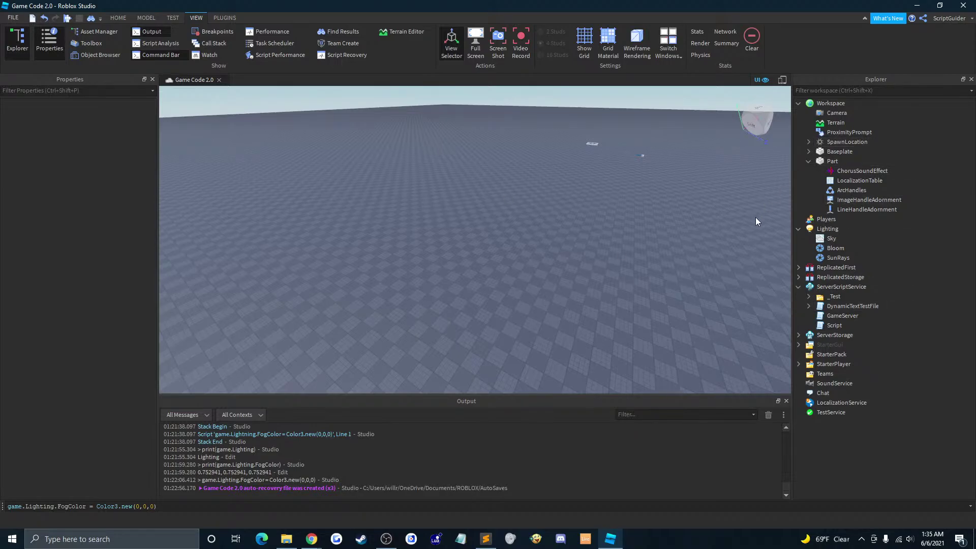
left_click(837, 164)
left_click(926, 177)
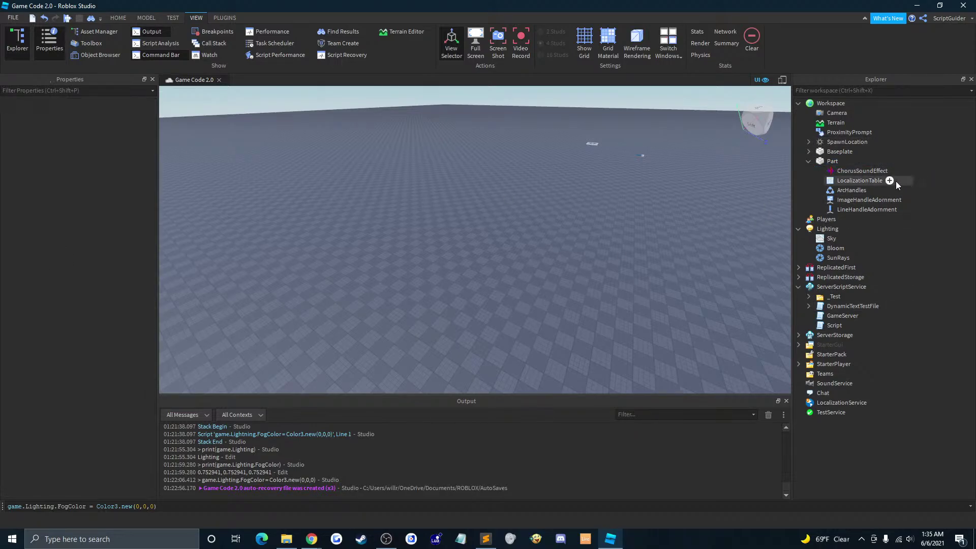
left_click(834, 161)
left_click(860, 161)
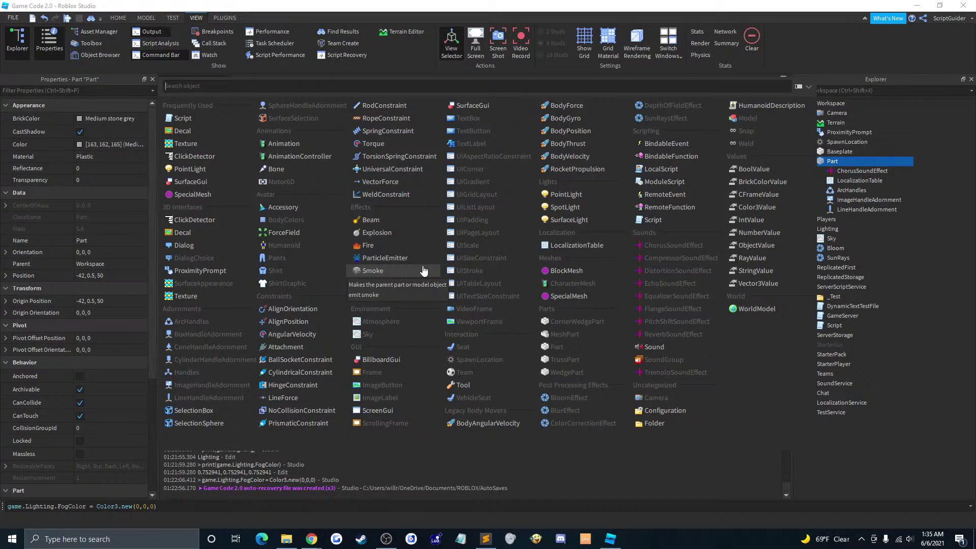
left_click(938, 120)
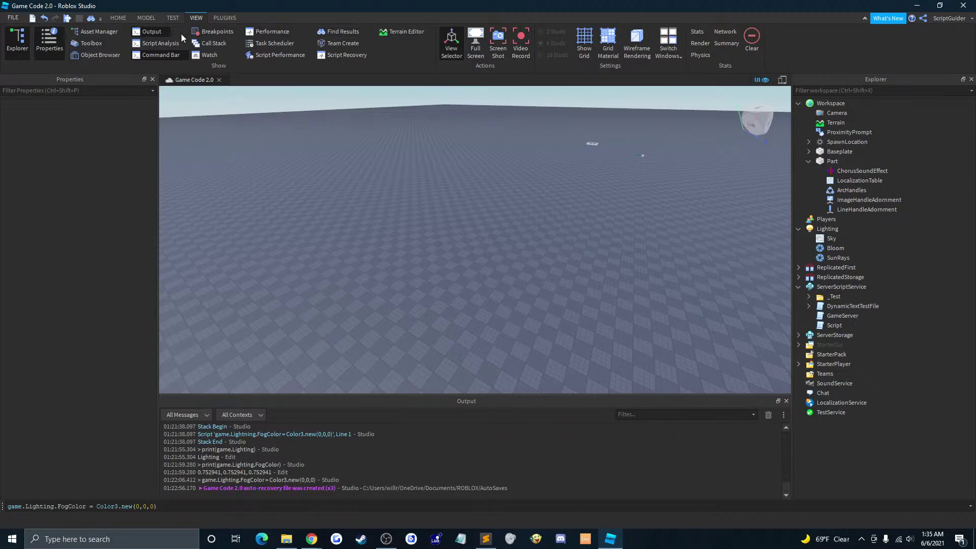
Step: Reopen the DynamicTextTestFile script and open the What's New announcement "Find All / Replace All: Full Release!" in the browser
left_click(886, 17)
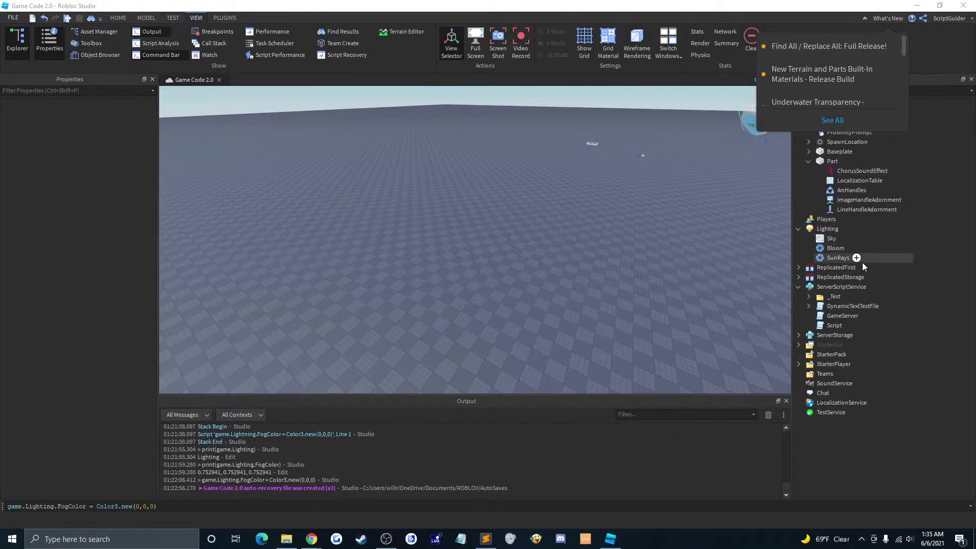
double_click(834, 306)
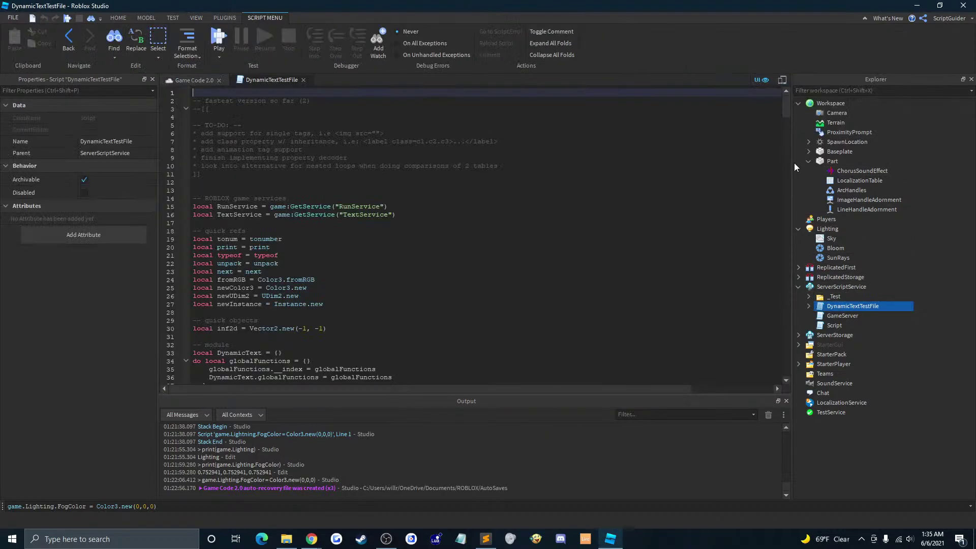
left_click(899, 18)
left_click(823, 50)
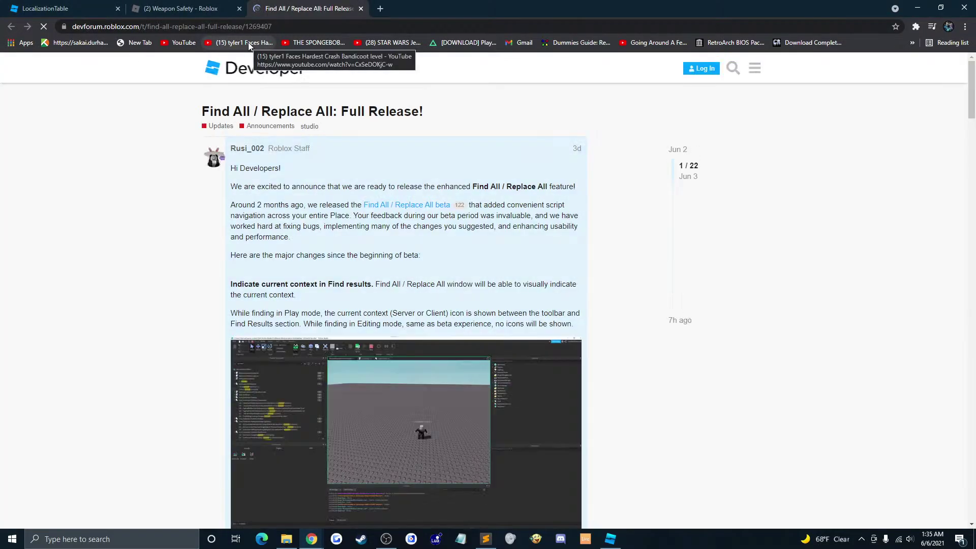
Step: Read through the Find All / Replace All announcement and enlarge its Replace / ReplaceAll screenshot for a closer look
scroll(224, 120, "down", 4)
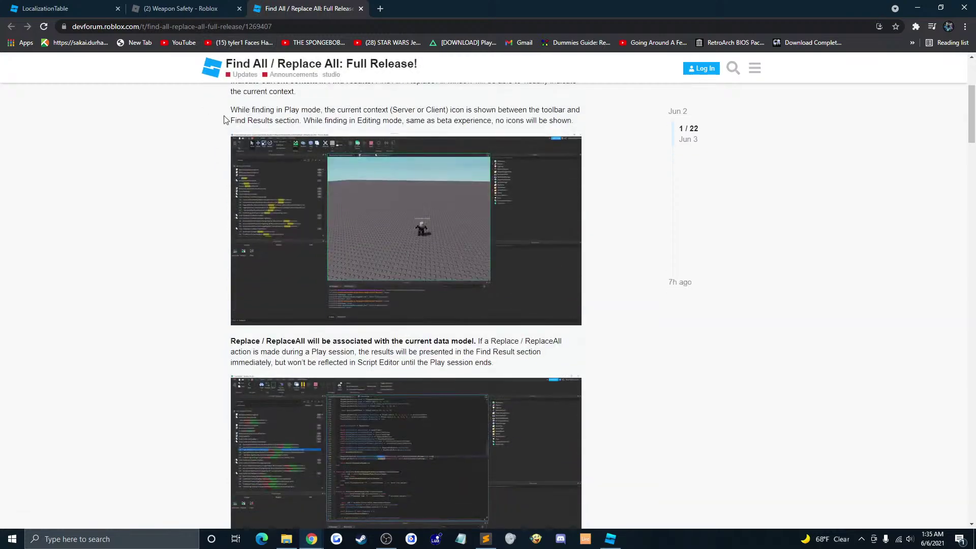
scroll(224, 119, "down", 4)
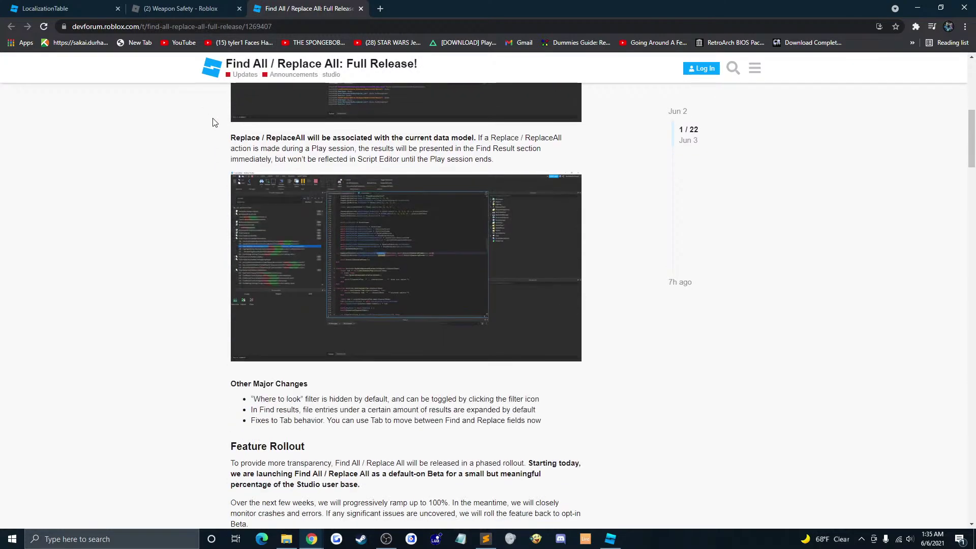
left_click(427, 233)
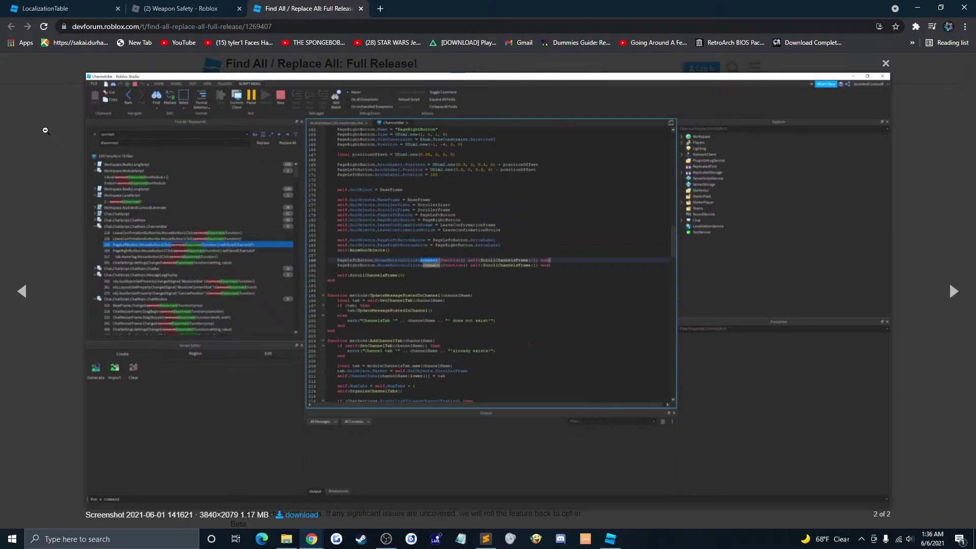
left_click(45, 130)
scroll(122, 136, "down", 10)
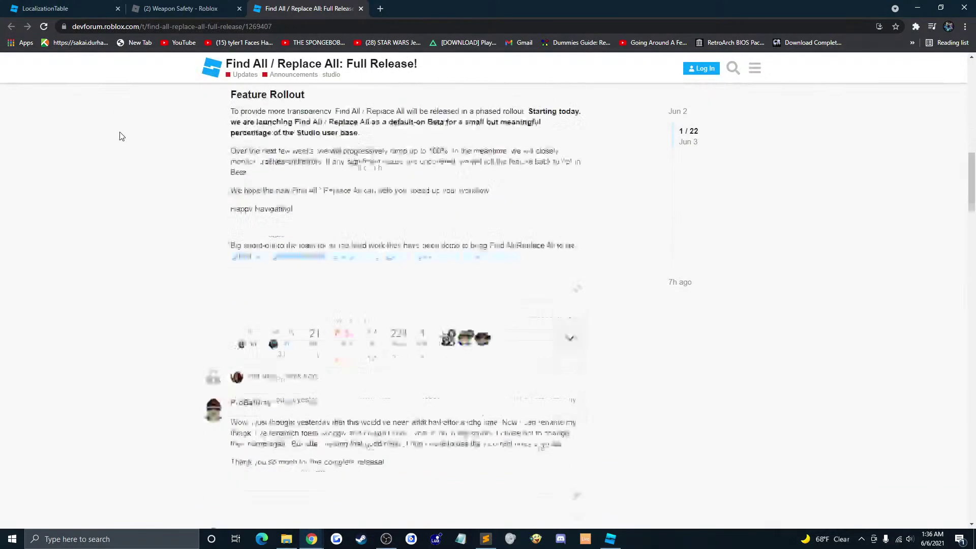
scroll(116, 141, "up", 5)
Step: Switch back to Roblox Studio and open find and replace for the DynamicTextTestFile script
left_click(610, 539)
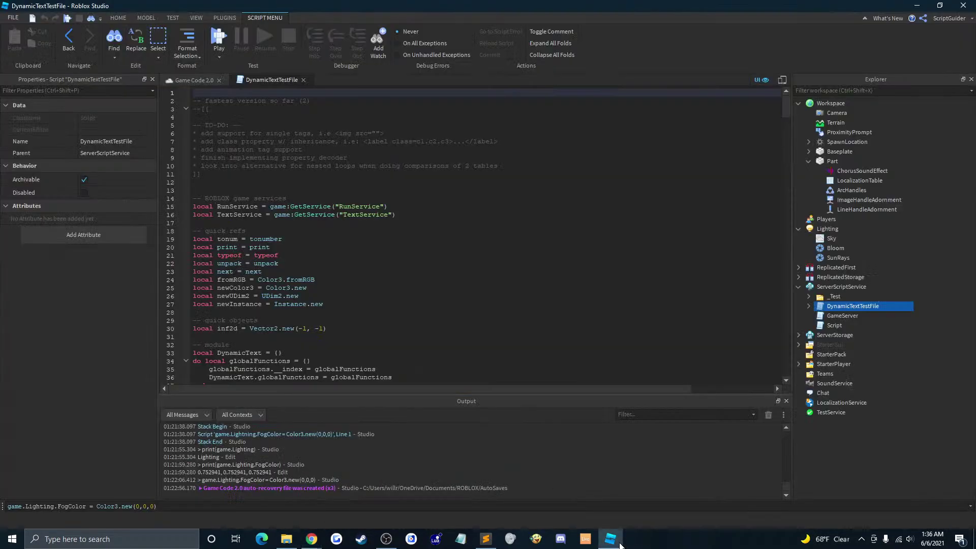
left_click(198, 19)
left_click(173, 18)
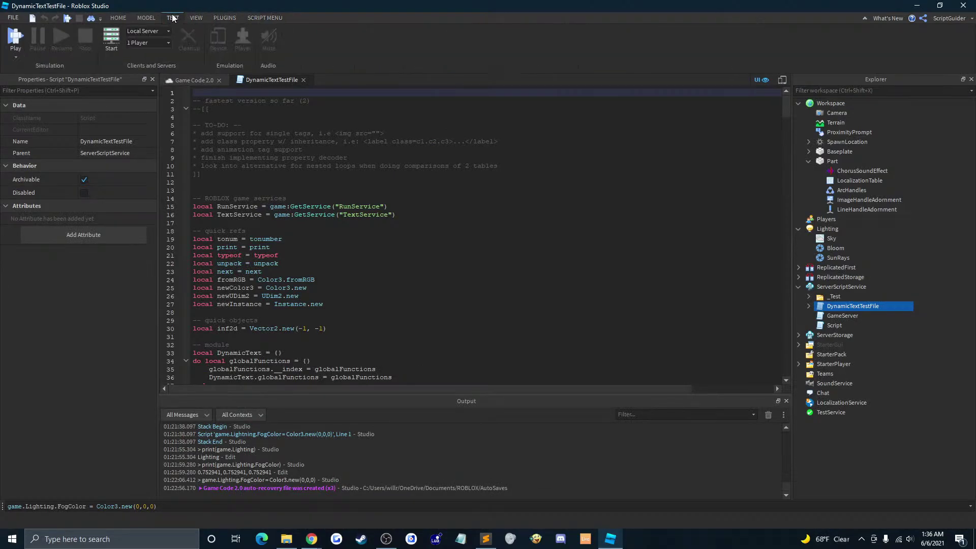
left_click(193, 20)
left_click(170, 19)
left_click(154, 16)
left_click(252, 20)
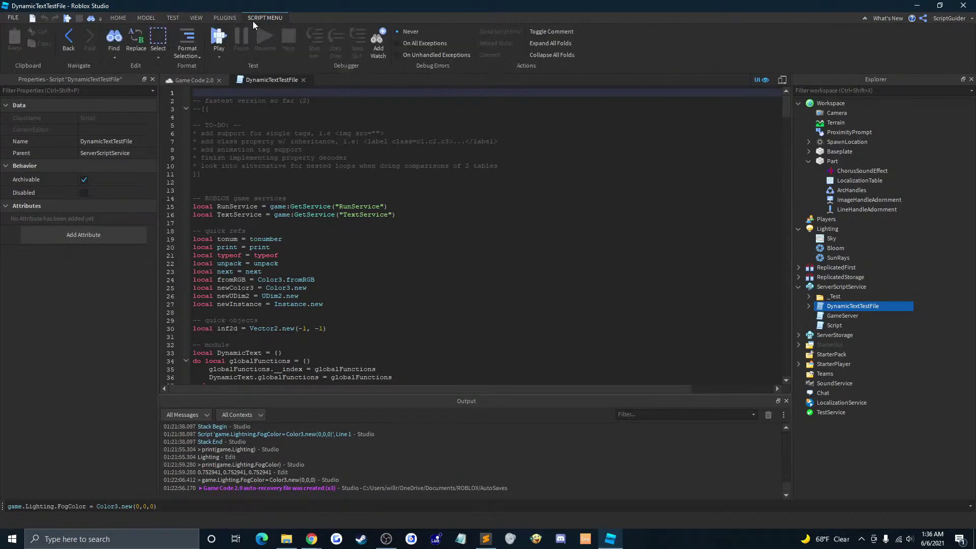
left_click(135, 46)
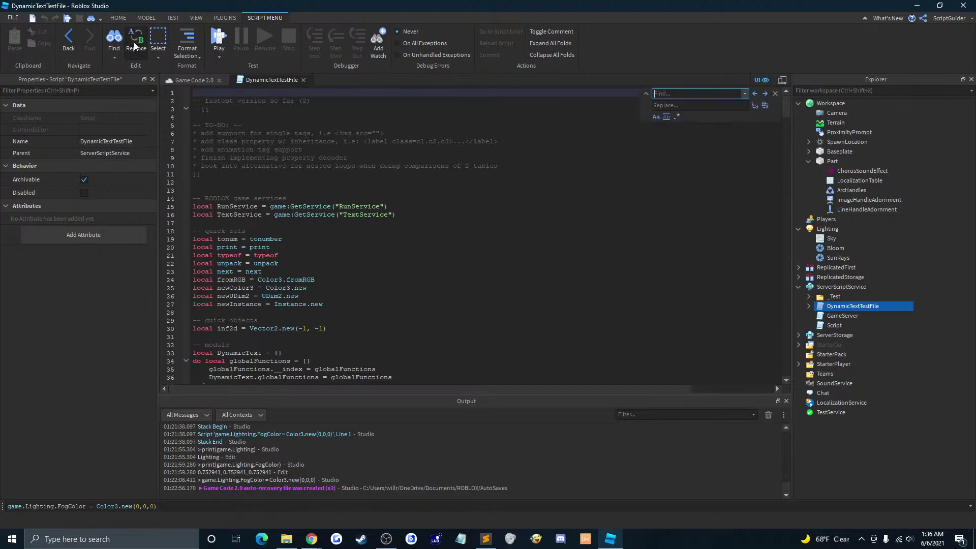
Step: Close find and replace, switch to the browser, and reread the Find All / Replace All announcement, including its other changes and feature rollout
left_click(775, 94)
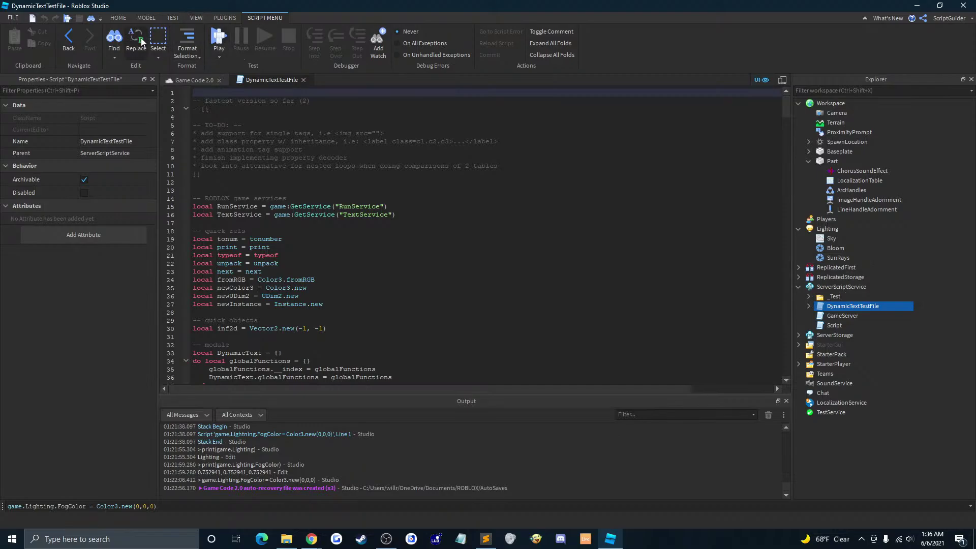
mouse_move(311, 539)
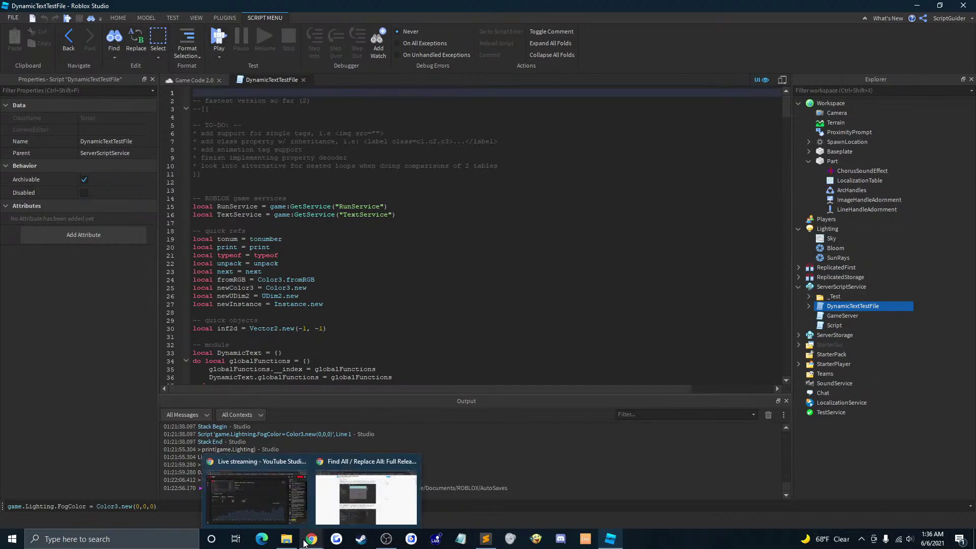
left_click(366, 498)
scroll(293, 178, "down", 5)
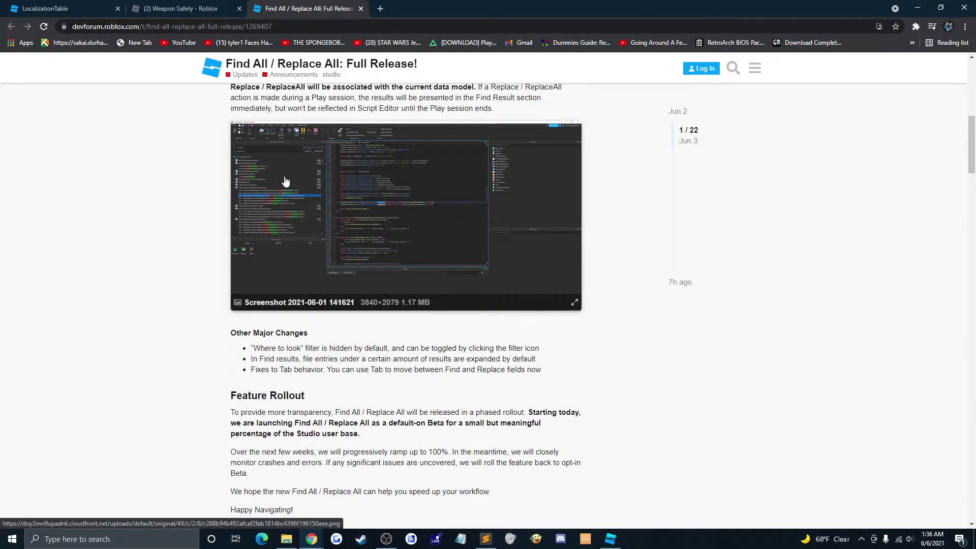
scroll(286, 184, "down", 2)
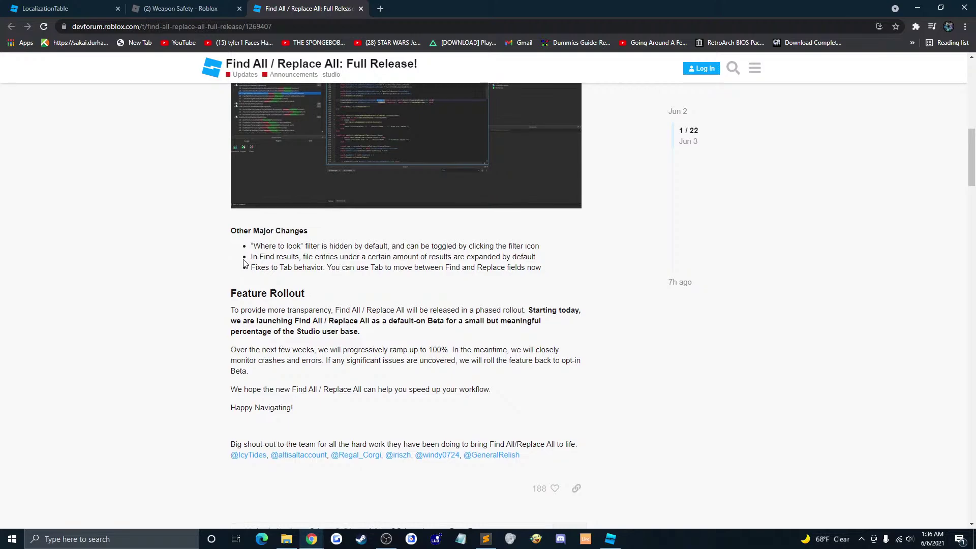
scroll(244, 263, "down", 3)
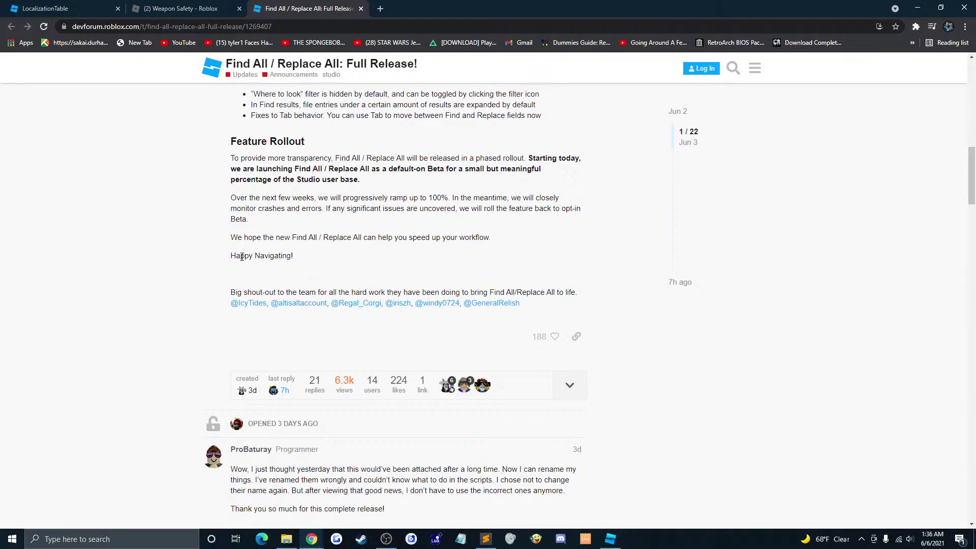
scroll(242, 257, "up", 15)
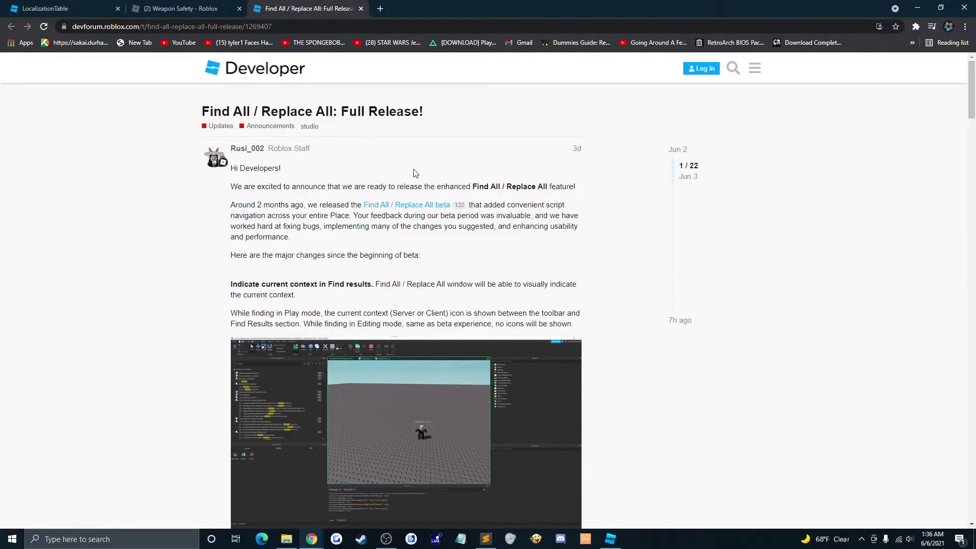
scroll(414, 173, "down", 2)
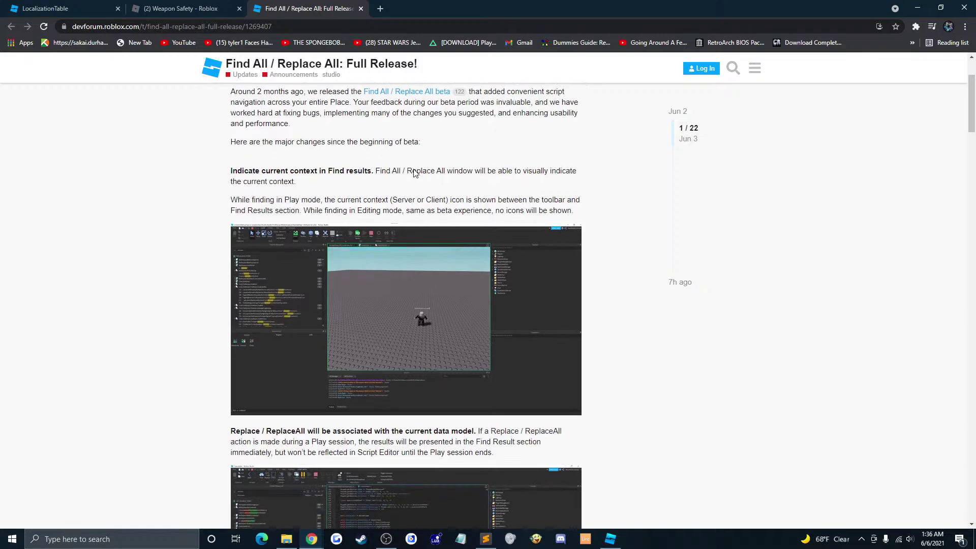
scroll(414, 173, "down", 1)
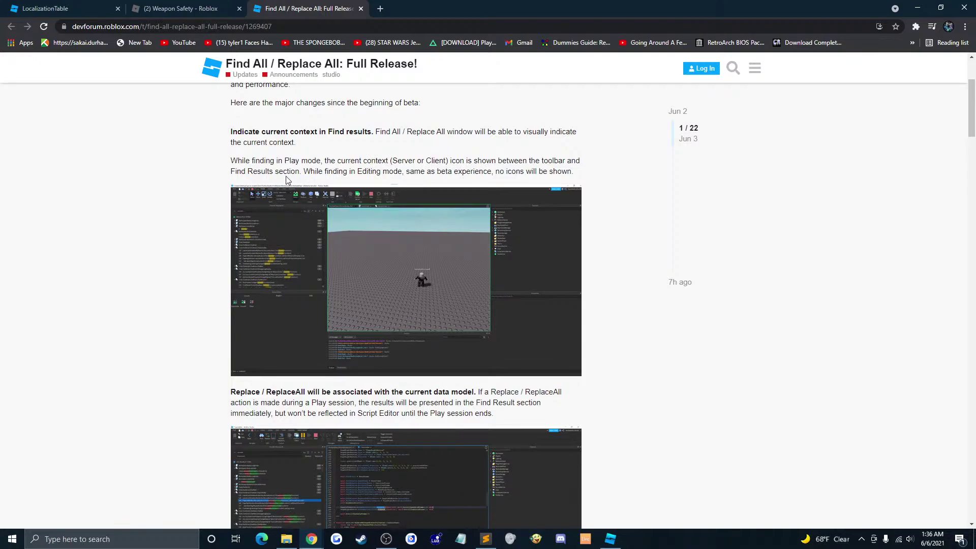
scroll(287, 175, "down", 1)
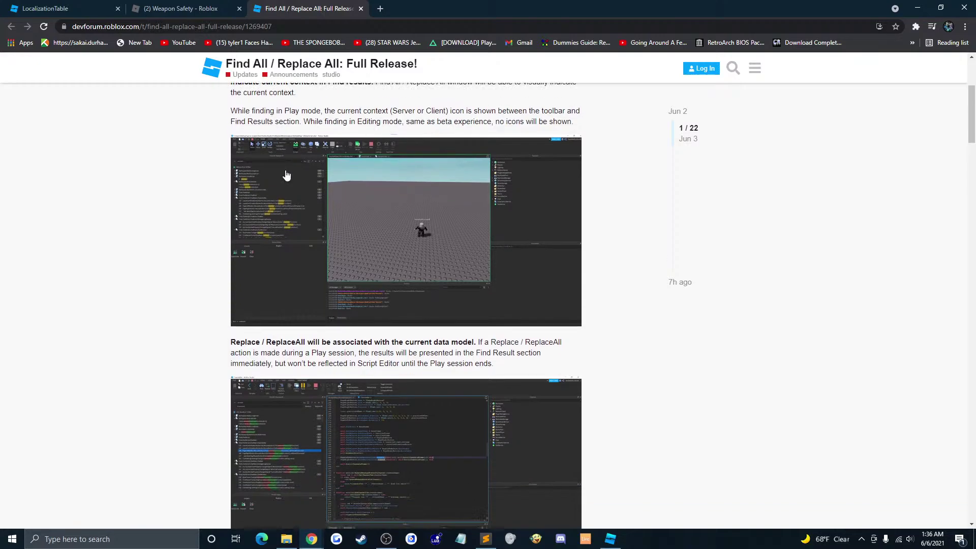
scroll(286, 175, "down", 3)
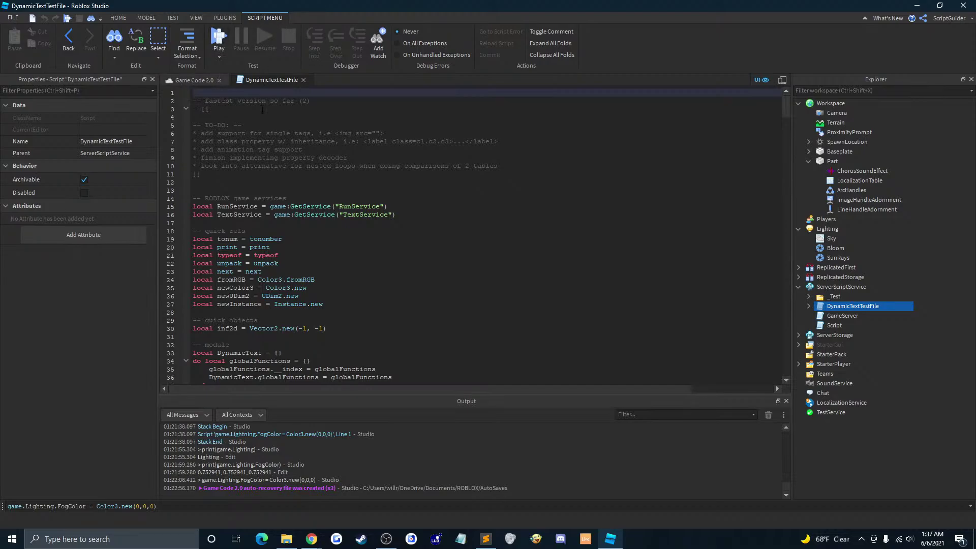
Step: Return to the Game Code 2.0 view in Roblox Studio and check the What's New list without opening an announcement
left_click(204, 80)
left_click(886, 19)
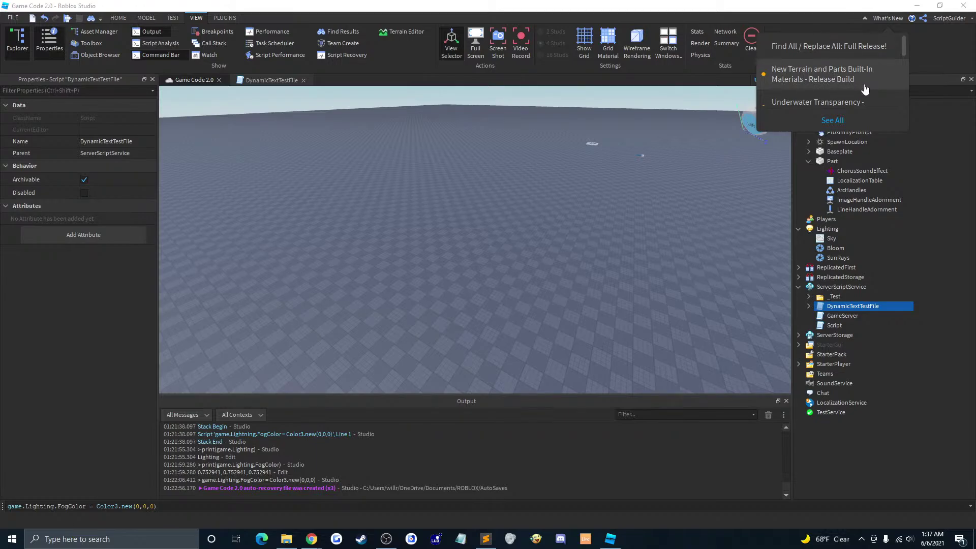
left_click(939, 161)
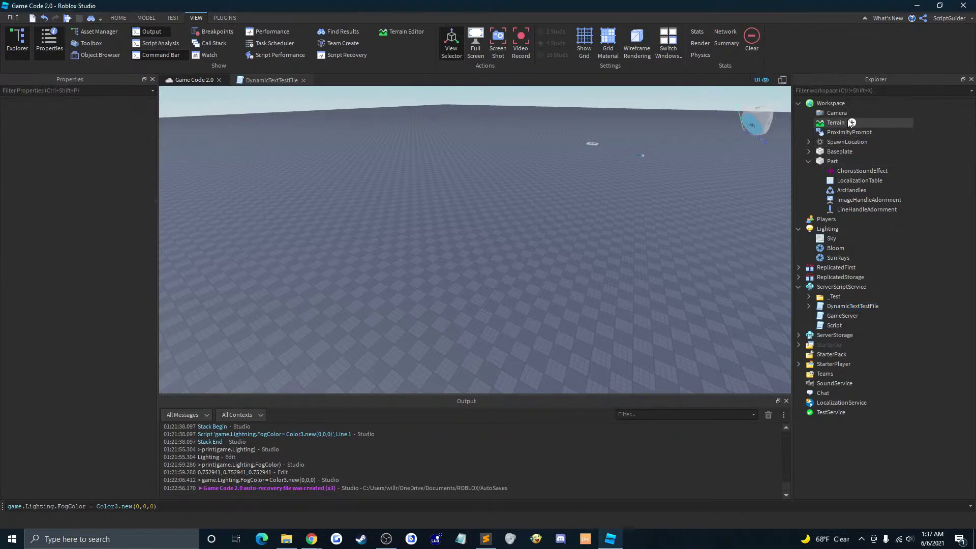
Step: Insert a new block Part into the Workspace
left_click(834, 160)
left_click(831, 104)
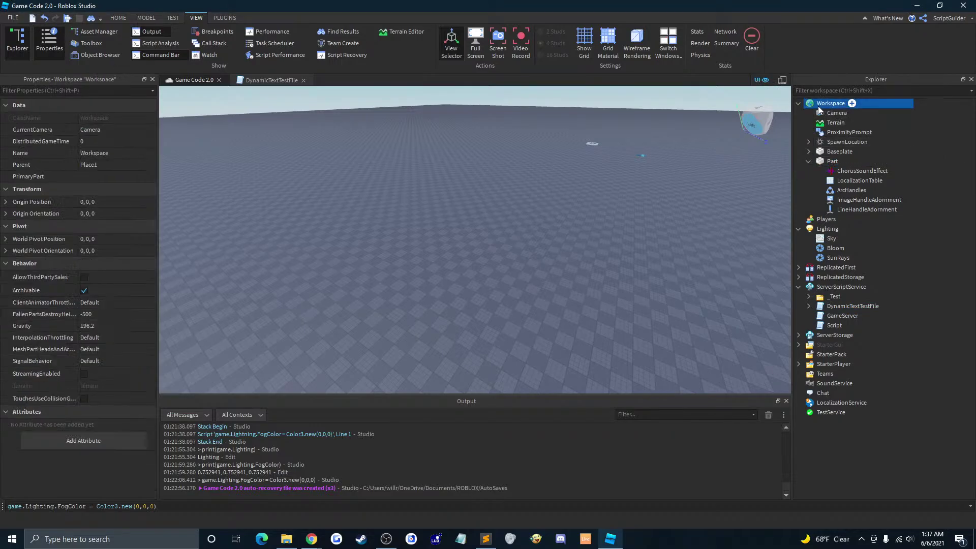
scroll(152, 18, "up", 1)
left_click(148, 17)
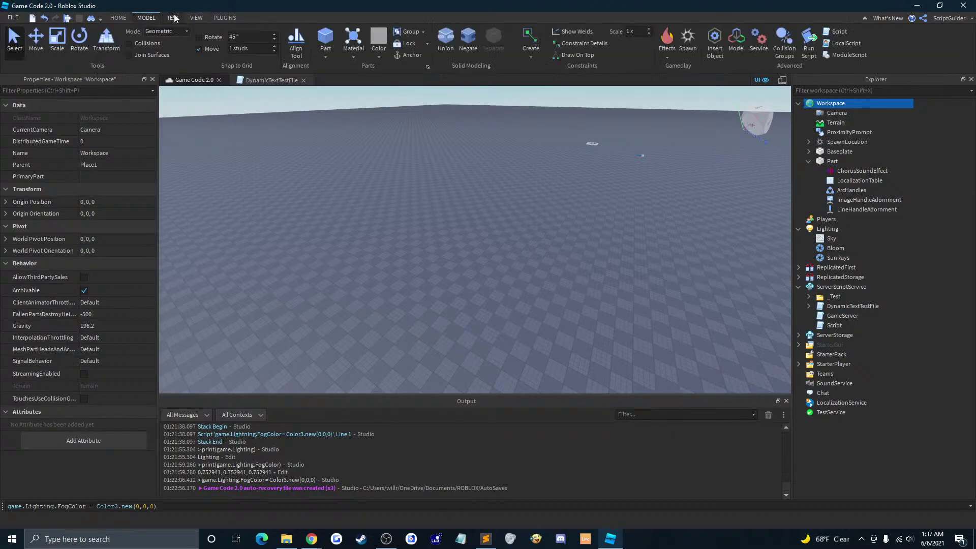
left_click(326, 38)
scroll(533, 233, "up", 5)
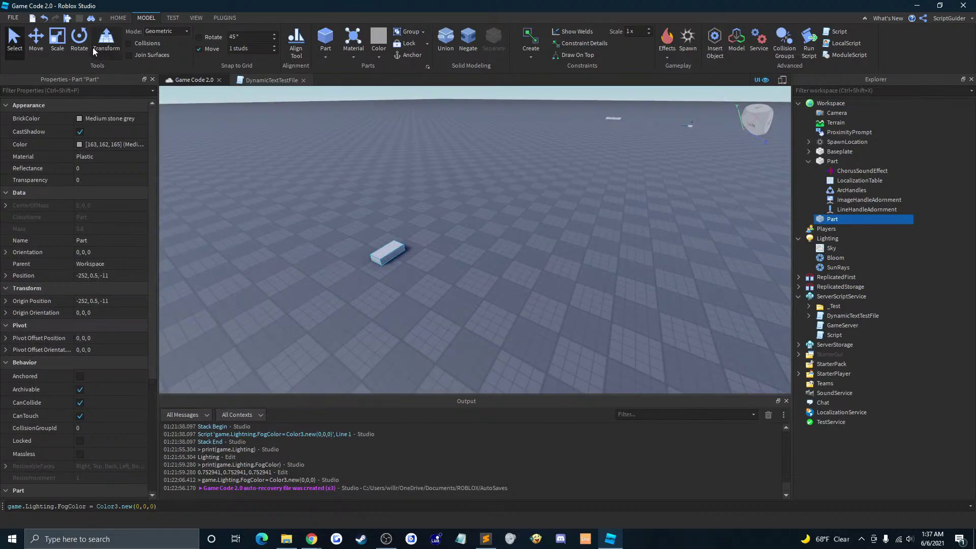
Step: Scale the new Part along all three axes into a large block of about 18 × 15 × 11 studs
left_click(57, 39)
left_click_drag(402, 257, 457, 291)
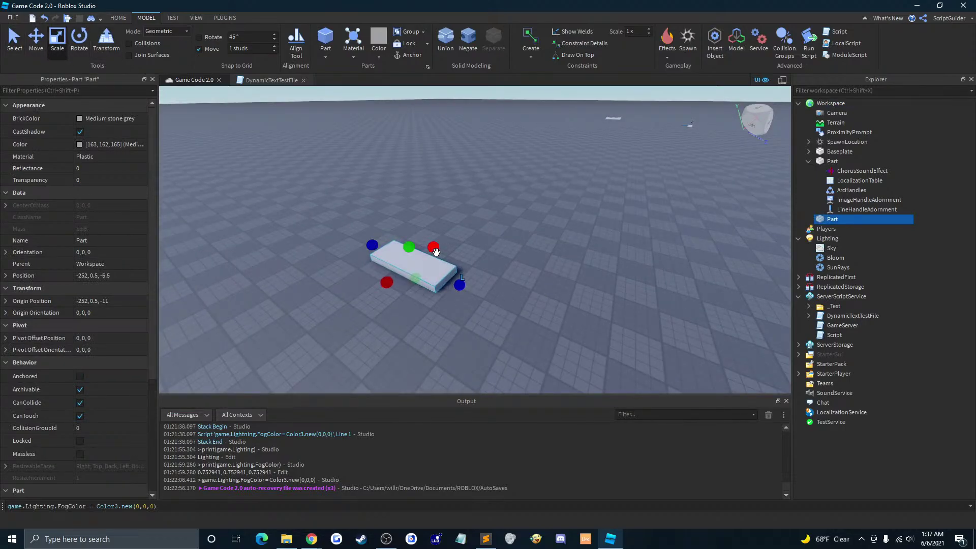
left_click_drag(434, 249, 492, 219)
left_click_drag(470, 235, 458, 283)
right_click_drag(564, 266, 539, 269)
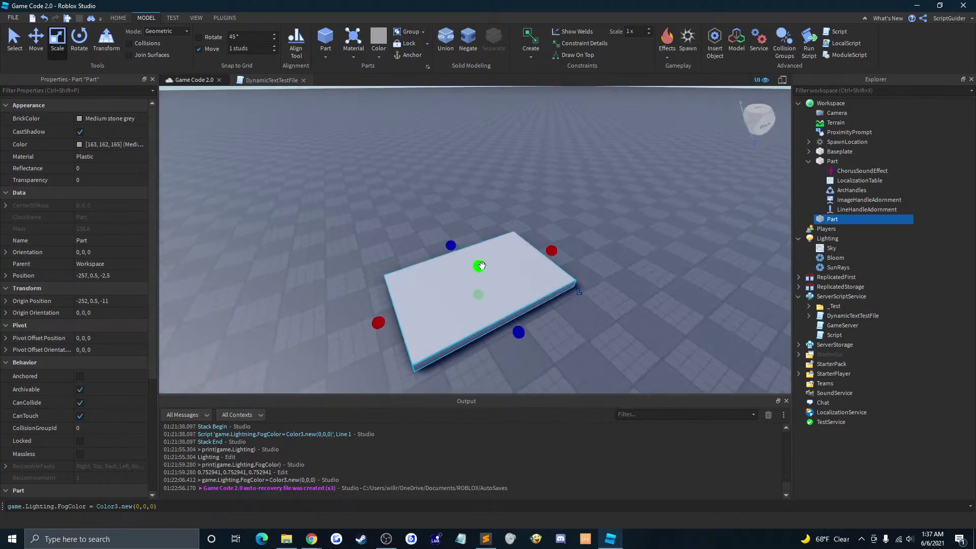
left_click_drag(477, 266, 482, 120)
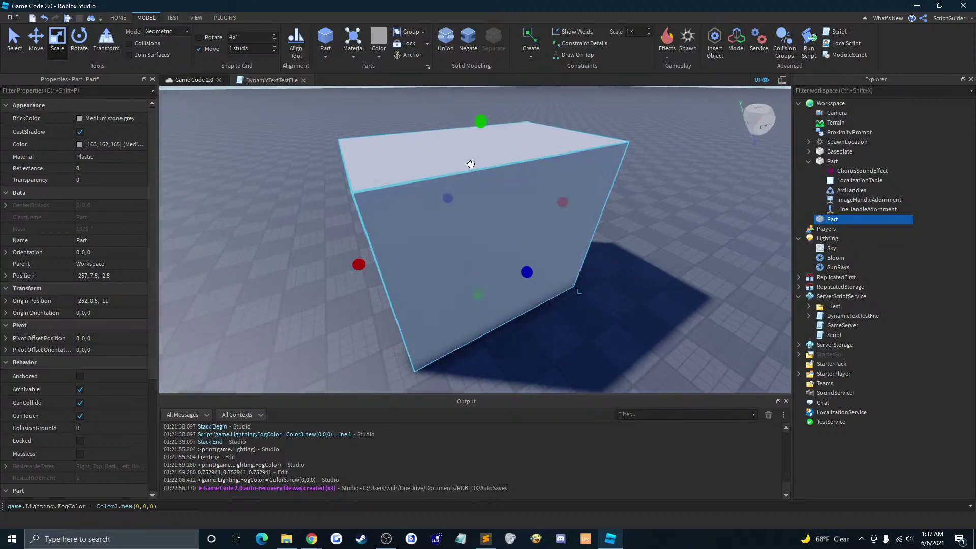
Step: Look through the new Part's properties, from Appearance through Transform, Pivot and Behavior to Assembly
left_click_drag(152, 163, 187, 150)
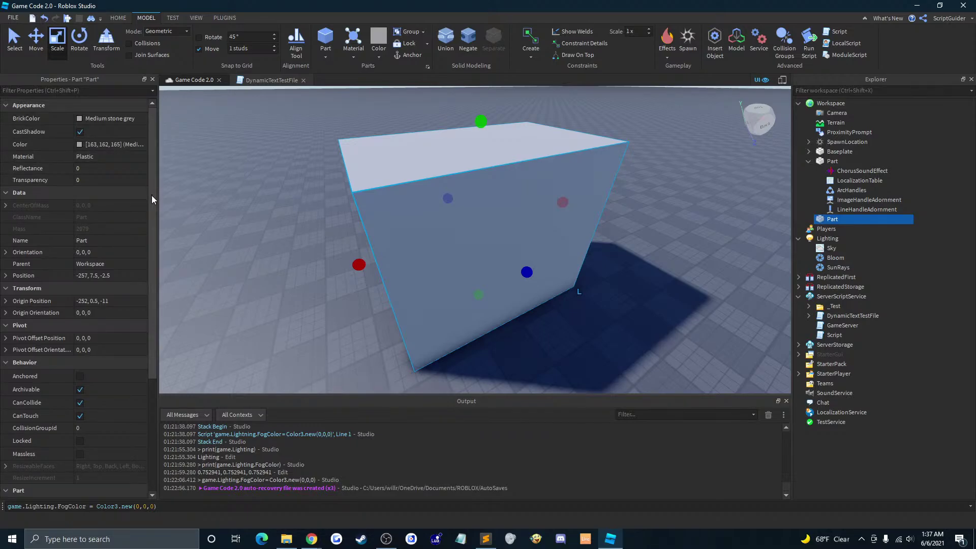
left_click_drag(152, 196, 165, 255)
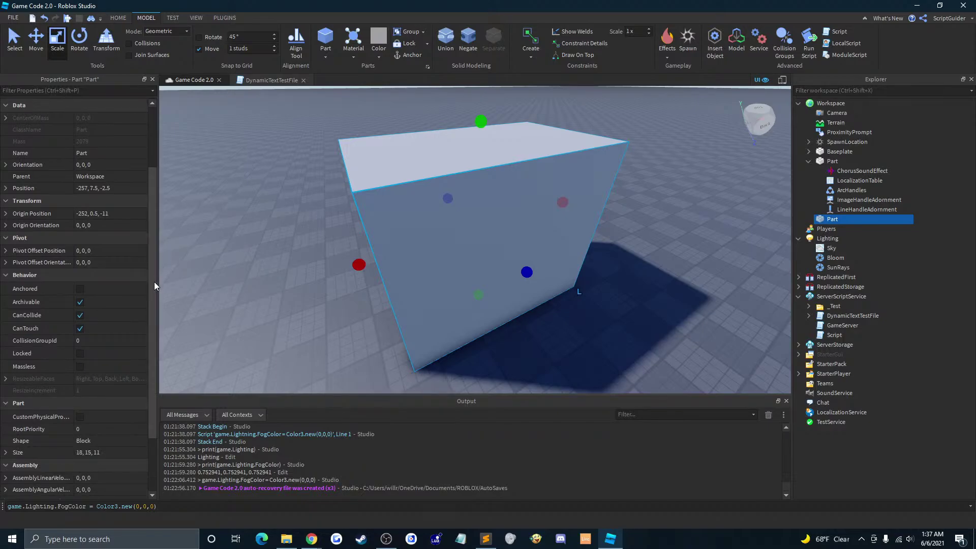
left_click_drag(154, 282, 154, 265)
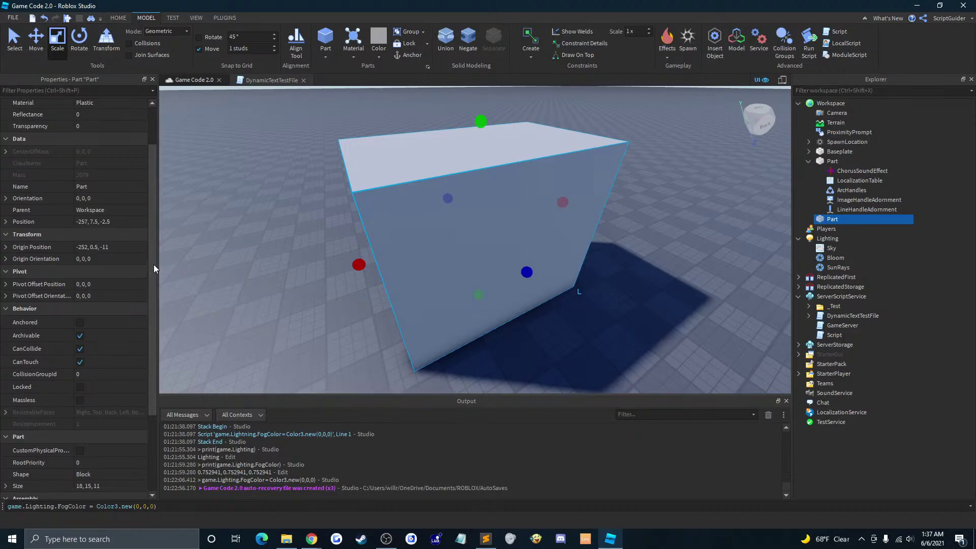
left_click_drag(153, 265, 153, 248)
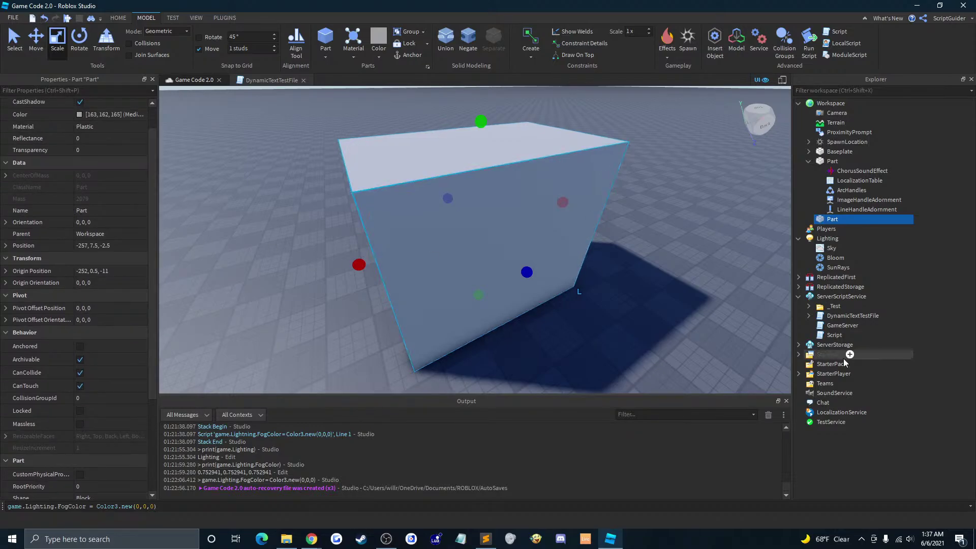
right_click_drag(429, 297, 429, 277)
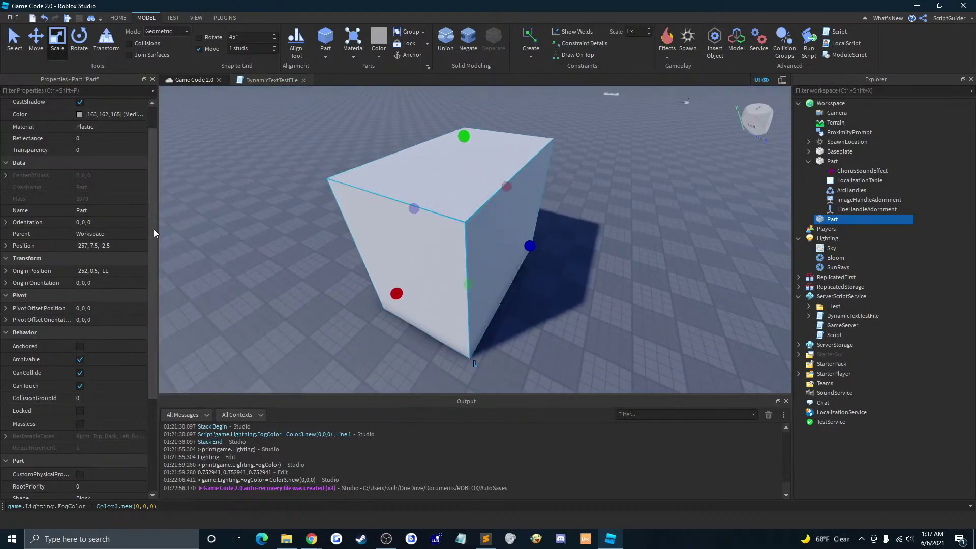
left_click_drag(156, 234, 155, 270)
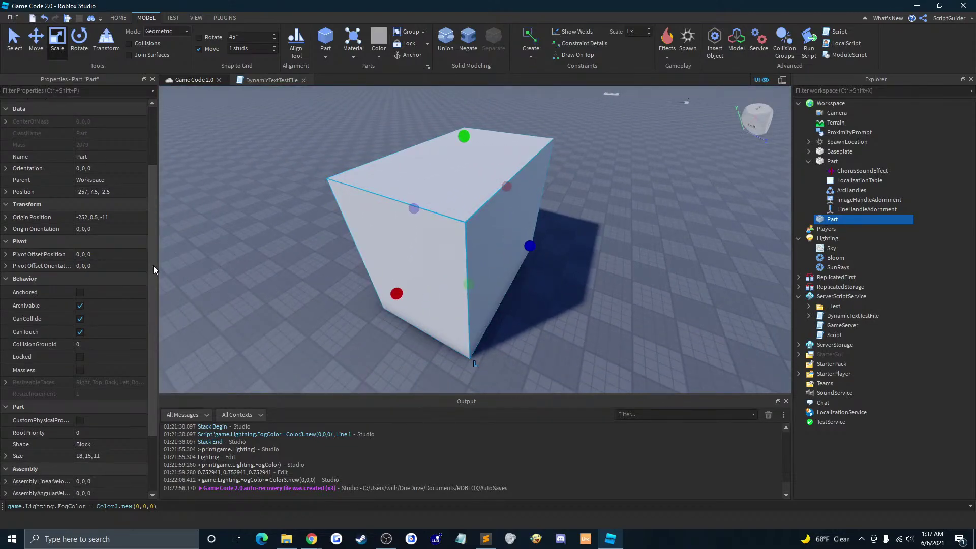
left_click_drag(155, 270, 158, 326)
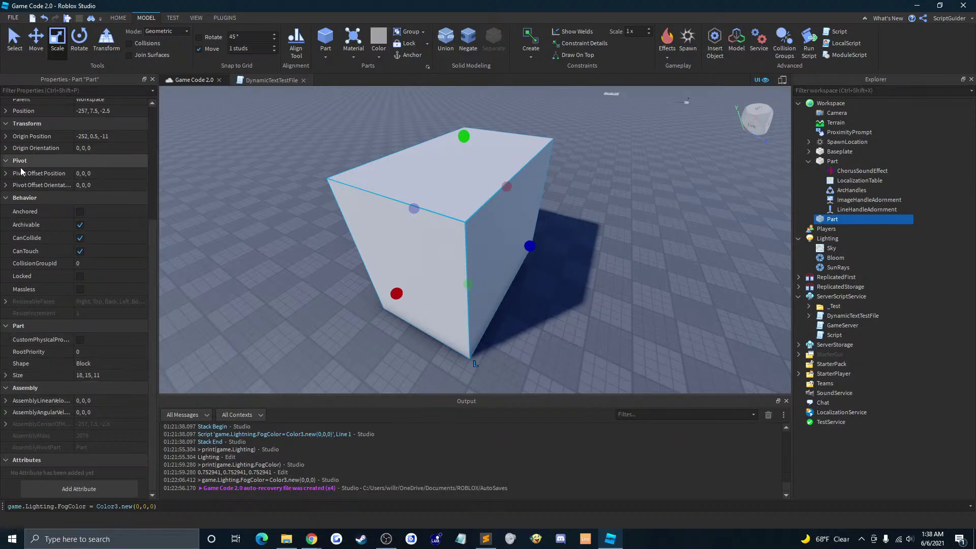
scroll(74, 220, "up", 3)
scroll(74, 221, "down", 3)
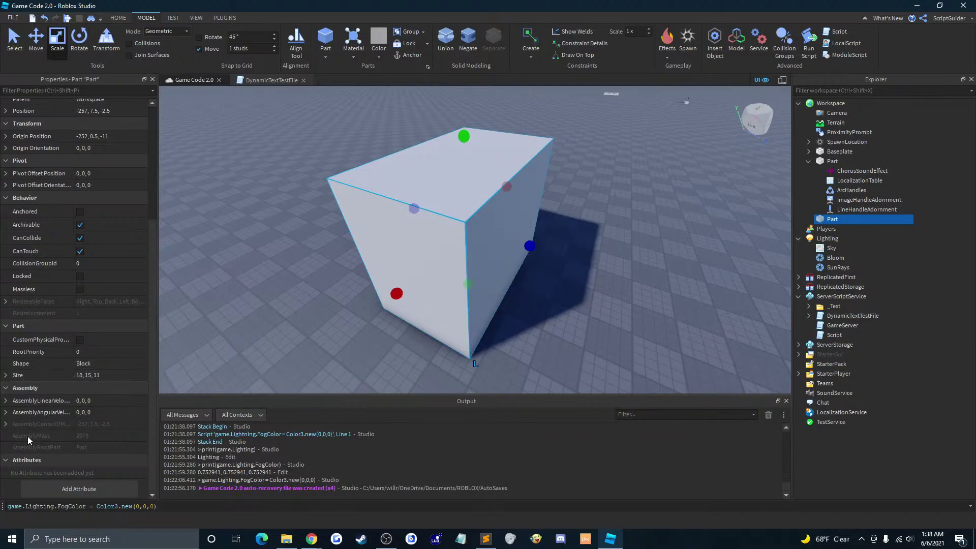
scroll(40, 223, "up", 5)
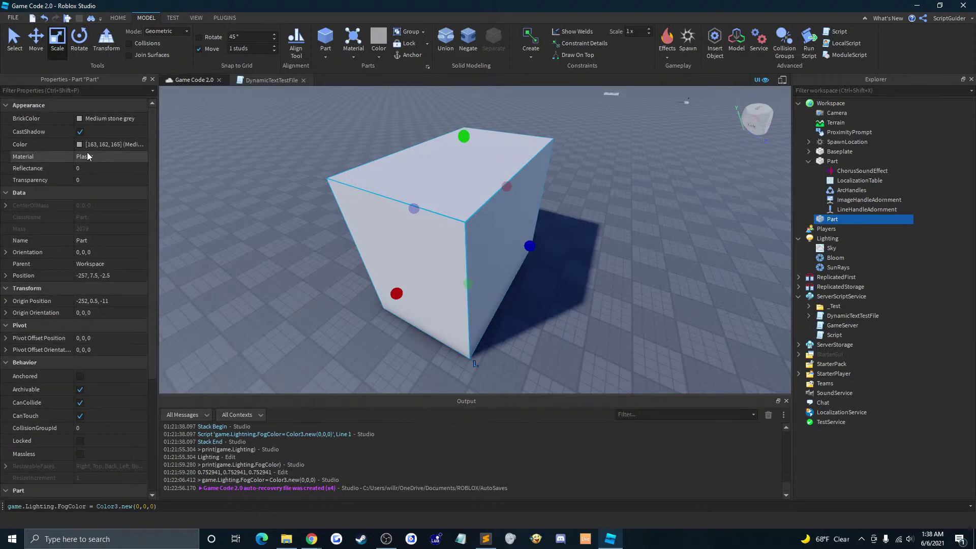
Step: Try the Cobblestone and Concrete materials on the new Part
left_click(100, 157)
scroll(127, 170, "up", 4)
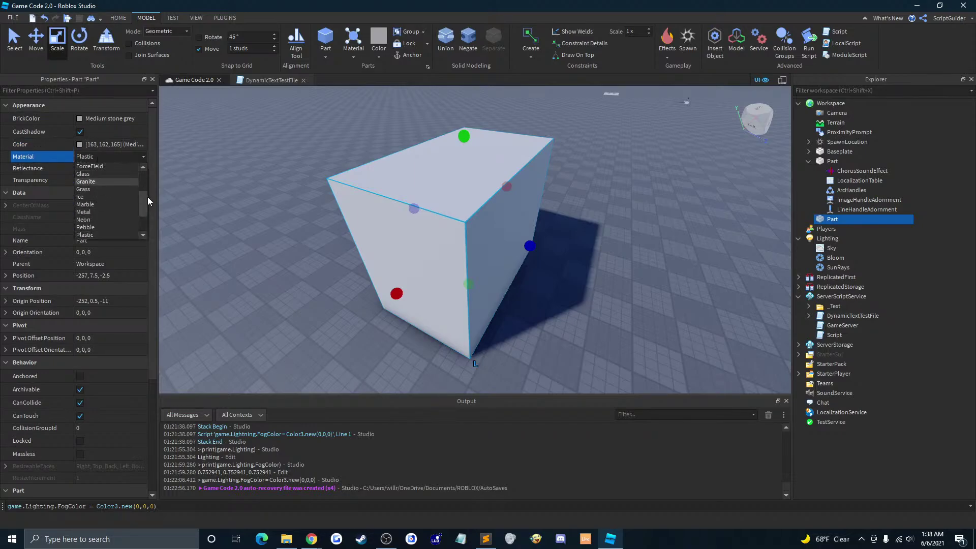
left_click(127, 171)
scroll(127, 165, "down", 5)
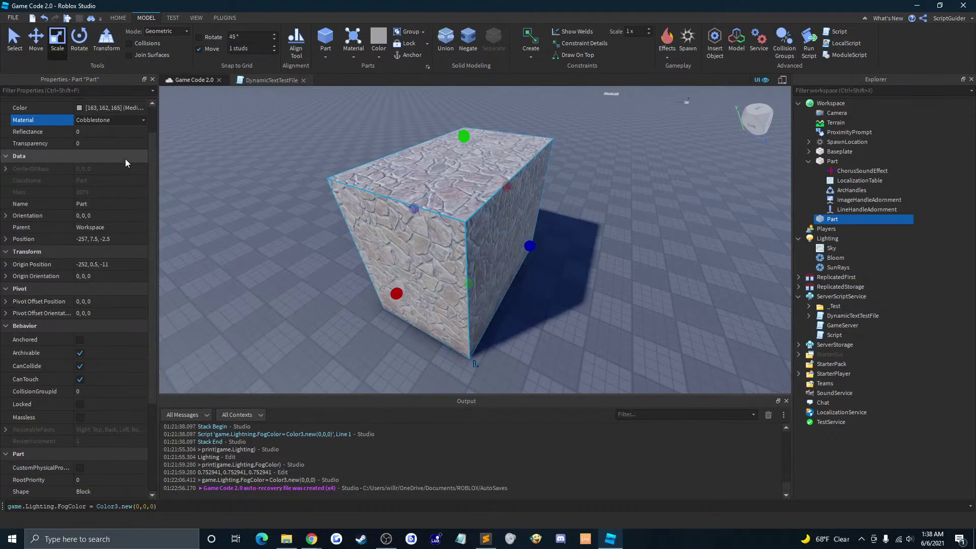
scroll(126, 157, "up", 4)
scroll(134, 157, "down", 1)
scroll(133, 158, "up", 1)
scroll(134, 158, "down", 1)
scroll(133, 161, "up", 1)
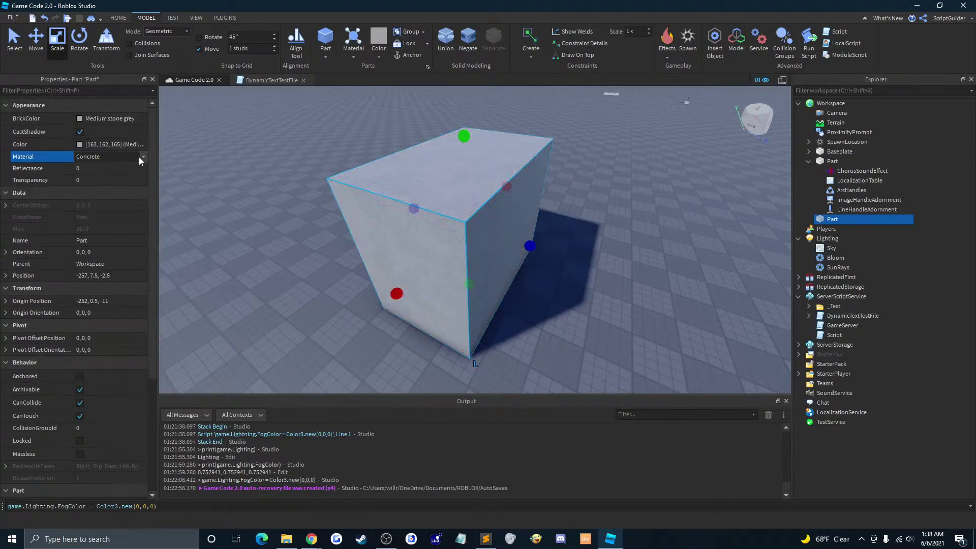
Step: Set the new Part's material to ForceField
left_click(142, 160)
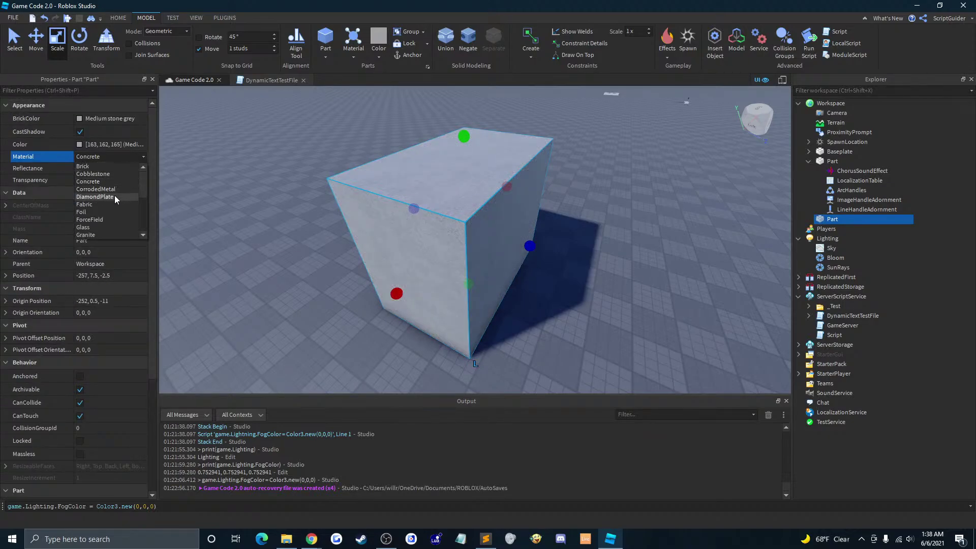
mouse_move(144, 184)
left_mouse_down()
mouse_move(147, 237)
mouse_move(141, 190)
left_mouse_up()
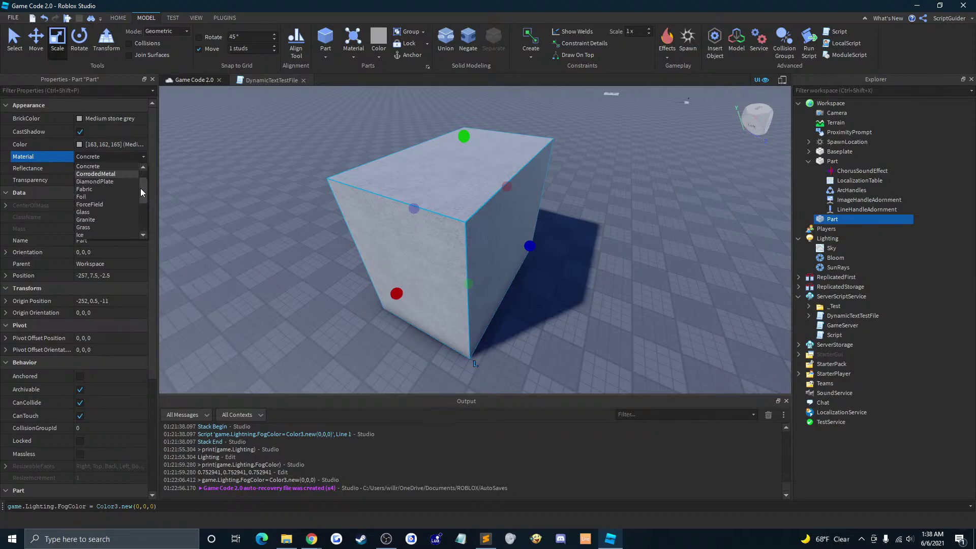
left_click(97, 204)
Step: Dismiss the material choices without changing anything and select the Part that contains the ChorusSoundEffect
left_click(113, 157)
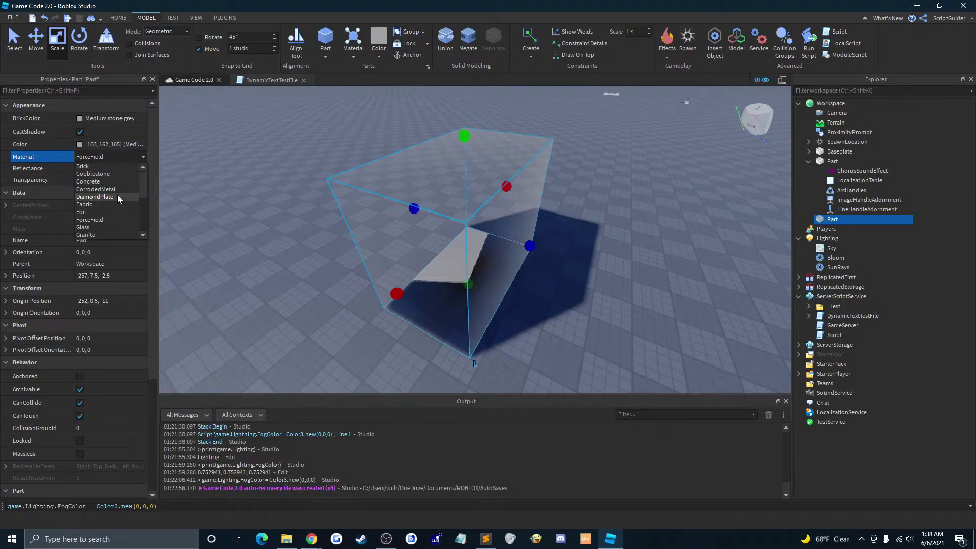
left_click(604, 209)
scroll(606, 206, "up", 3)
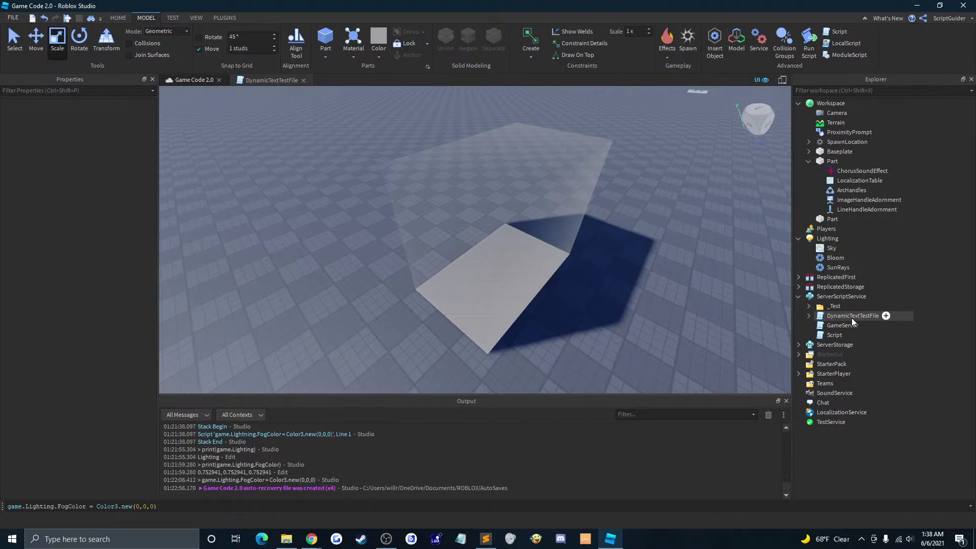
left_click(833, 161)
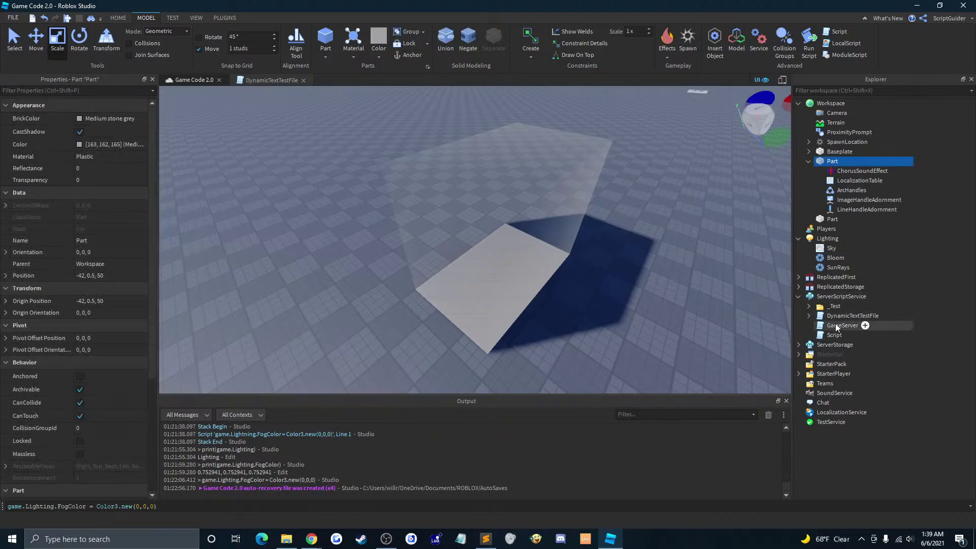
Step: Show the properties of the TextLabel inside TestFrame in StarterGui
left_click(799, 345)
left_click(799, 345)
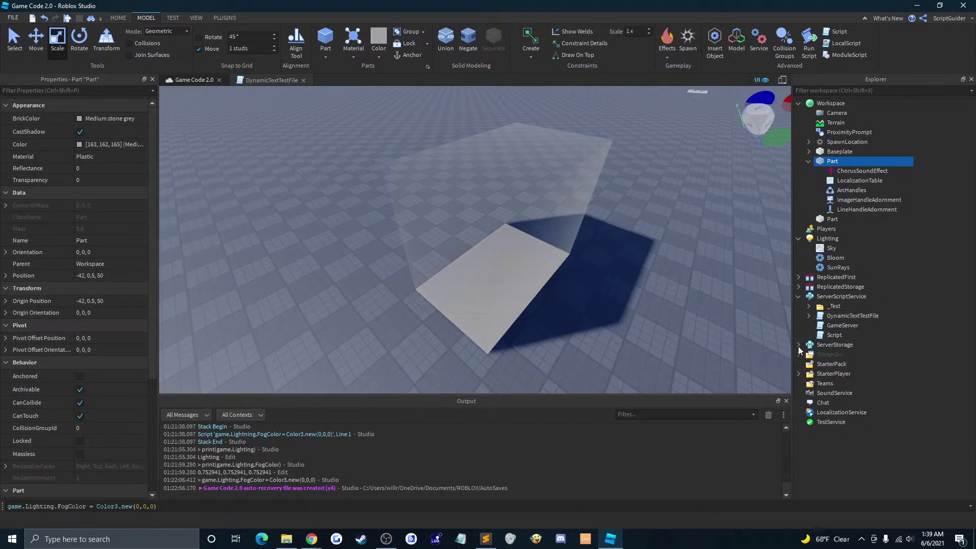
left_click(799, 355)
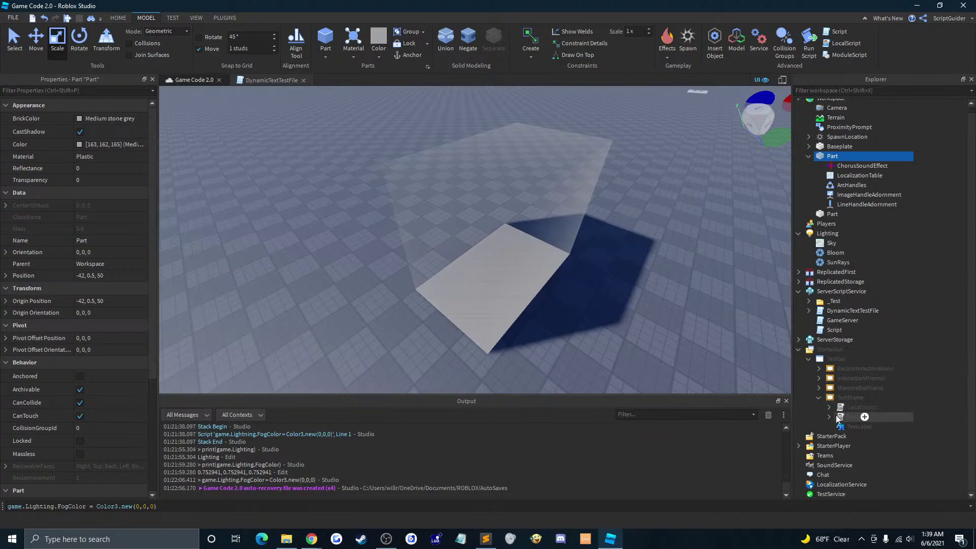
left_click(848, 428)
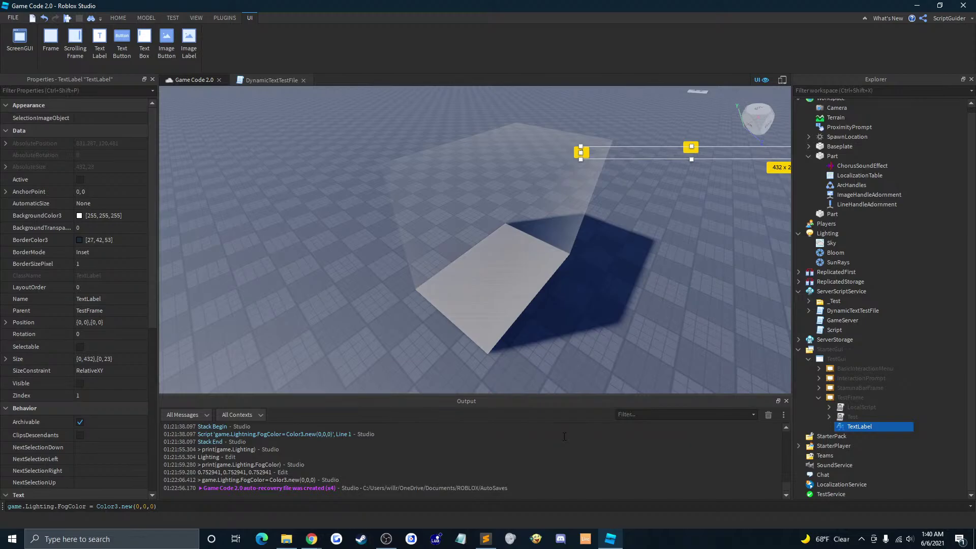
Step: Switch to Chrome, search the Roblox Developer documentation for CanTouch and open the BasePart.CanTouch page
mouse_move(311, 539)
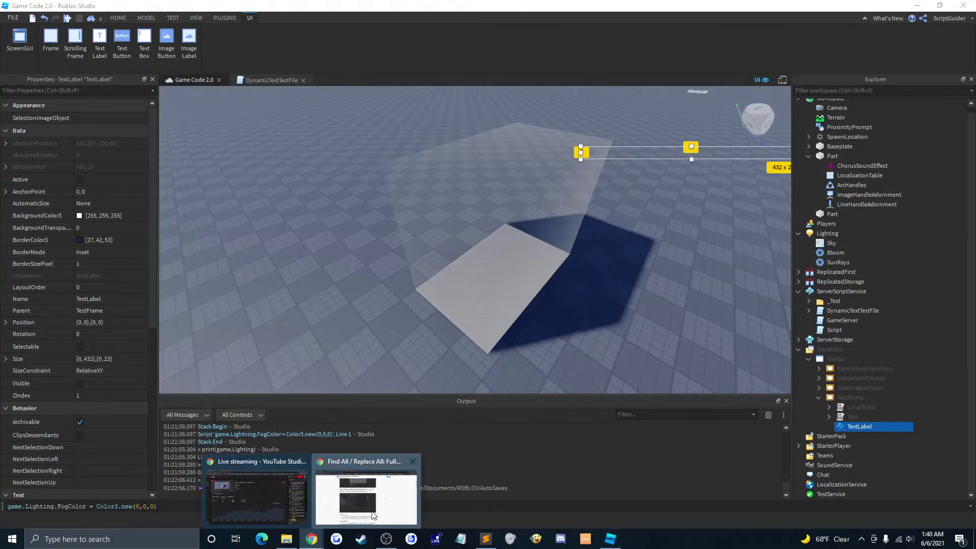
left_click(365, 488)
left_click(198, 5)
left_click(56, 8)
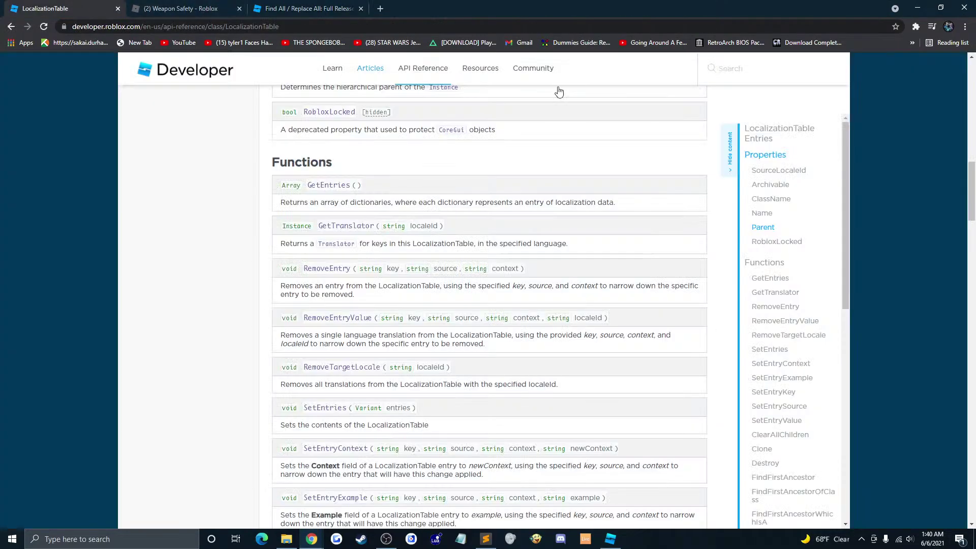
left_click(760, 71)
type("CanTouchg")
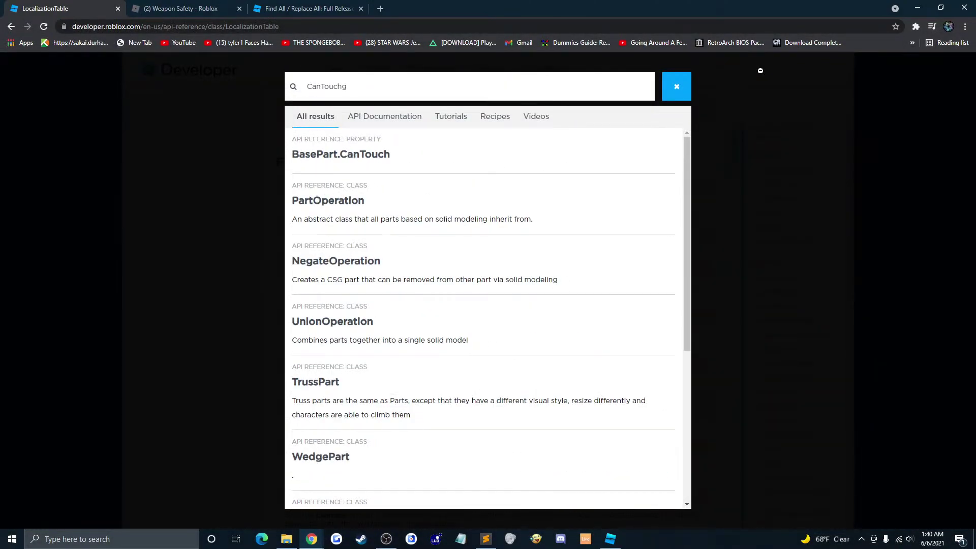
key("BackSpace")
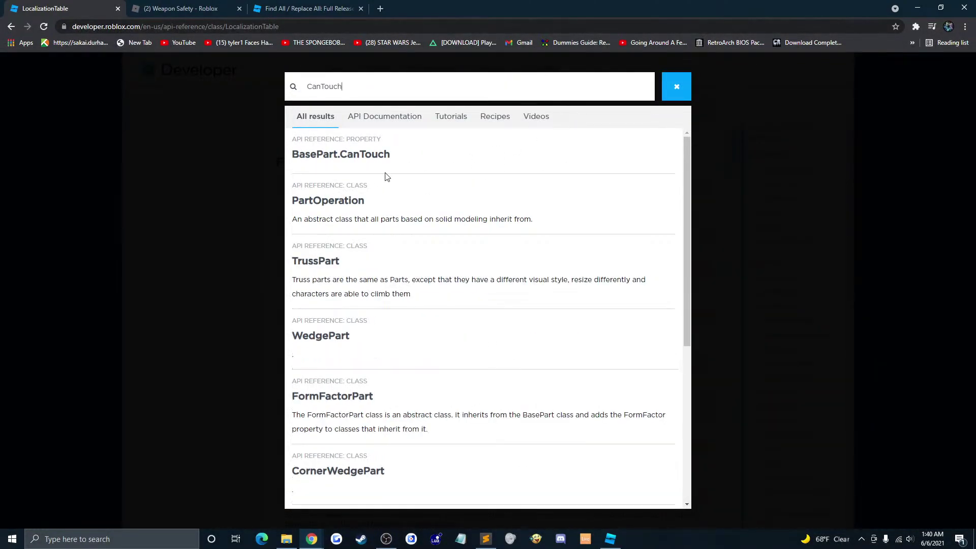
left_click(373, 155)
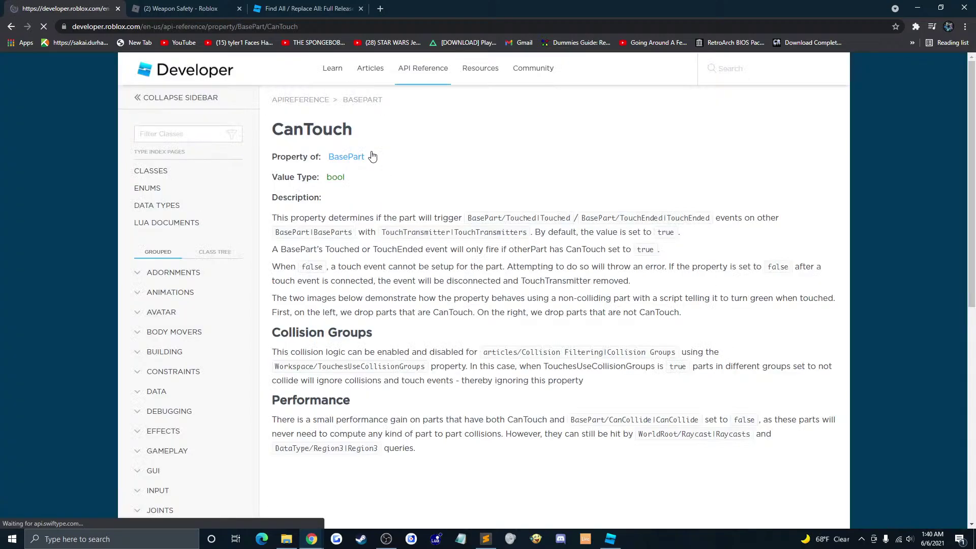
Step: Read the CanTouch page, covering the description, the two example images, Collision Groups and Performance
scroll(273, 179, "down", 1)
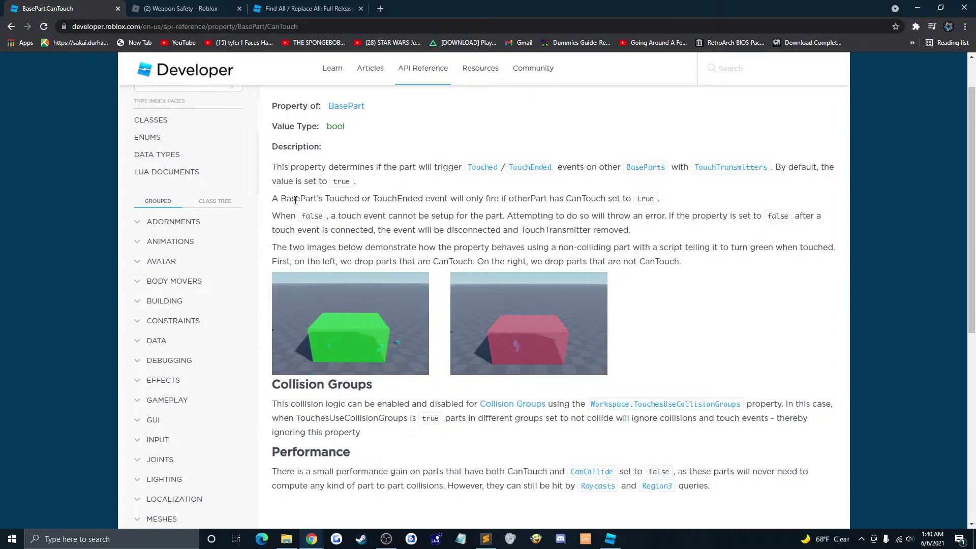
scroll(295, 201, "down", 1)
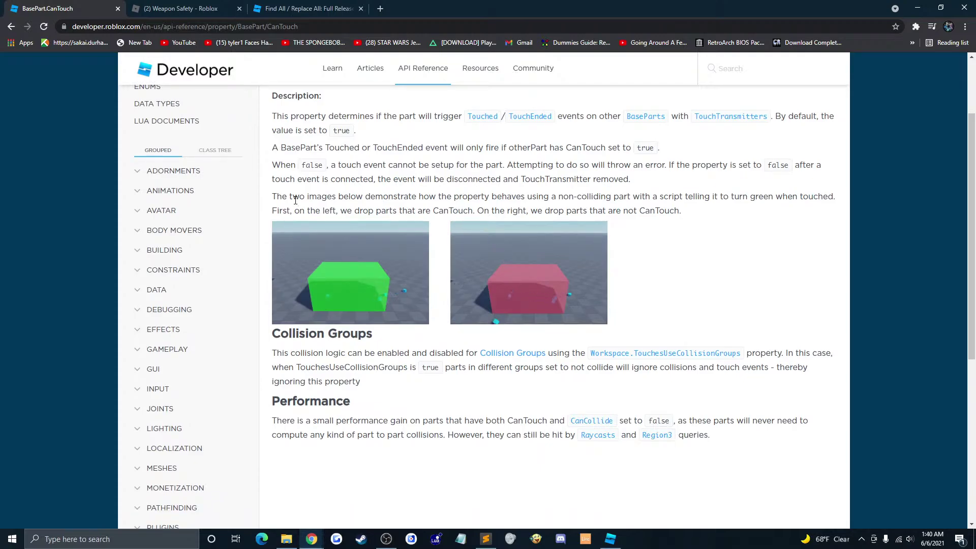
left_click_drag(370, 335, 283, 338)
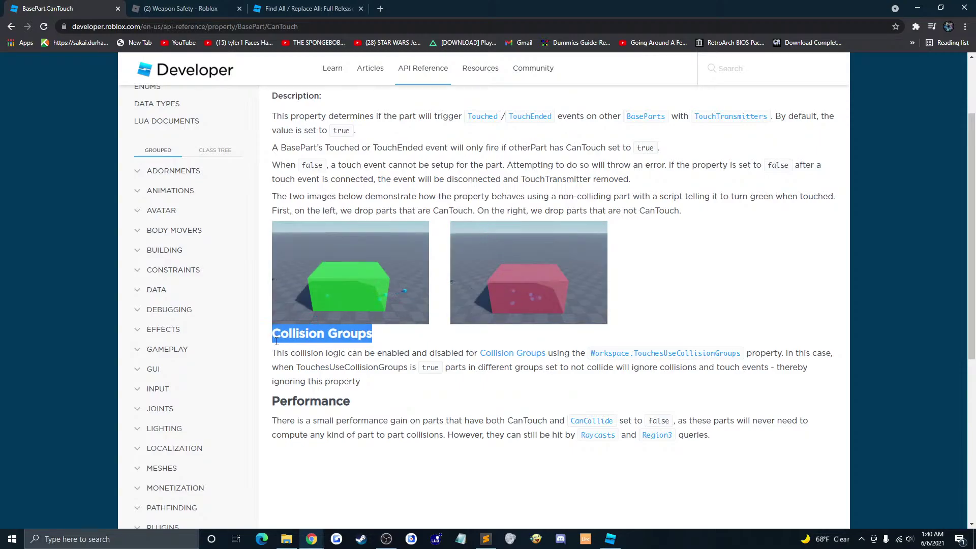
left_click(279, 341)
left_click_drag(374, 337, 270, 335)
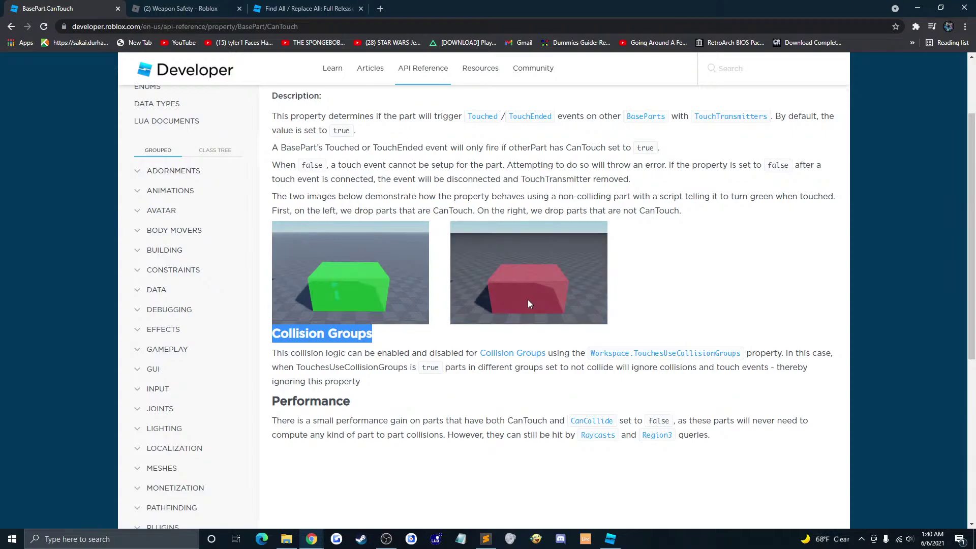
left_click(676, 300)
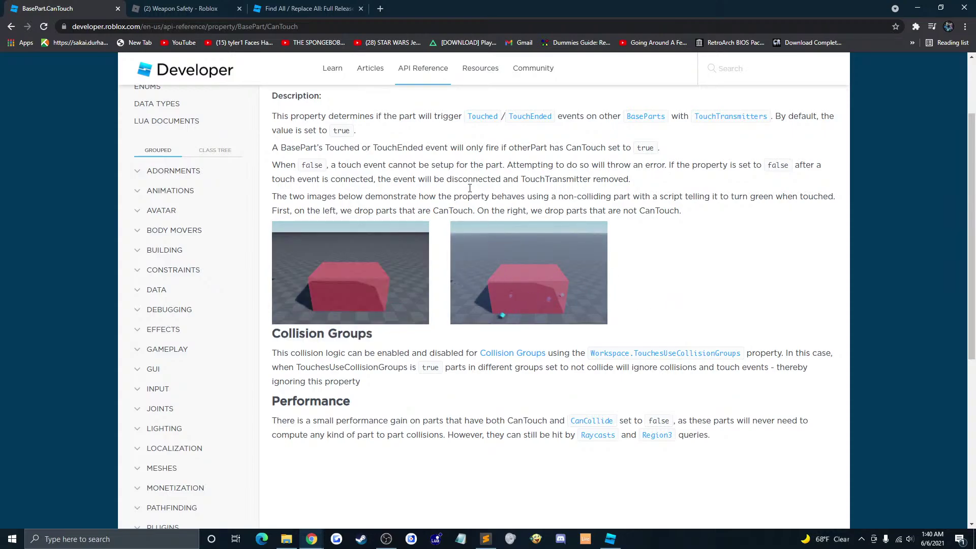
scroll(540, 323, "down", 2)
scroll(617, 370, "up", 4)
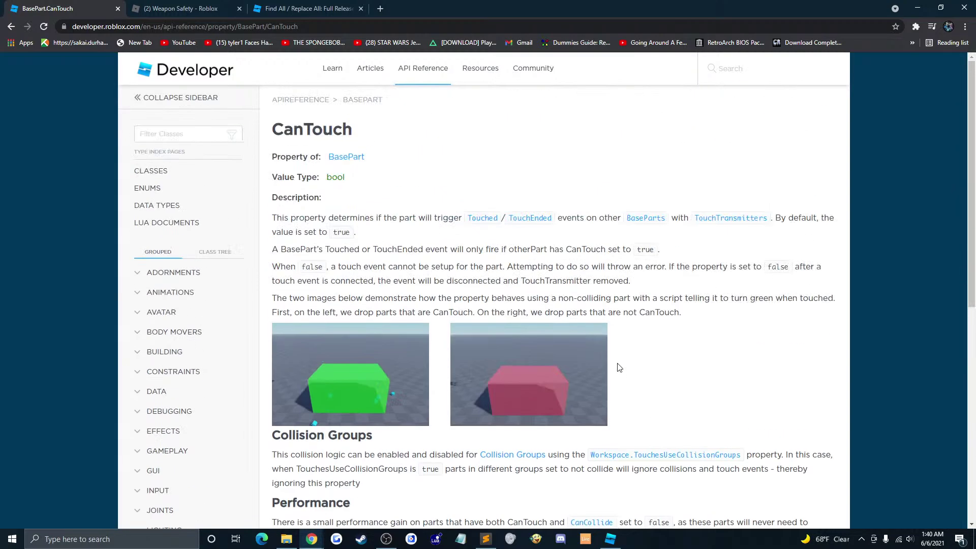
scroll(581, 414, "down", 2)
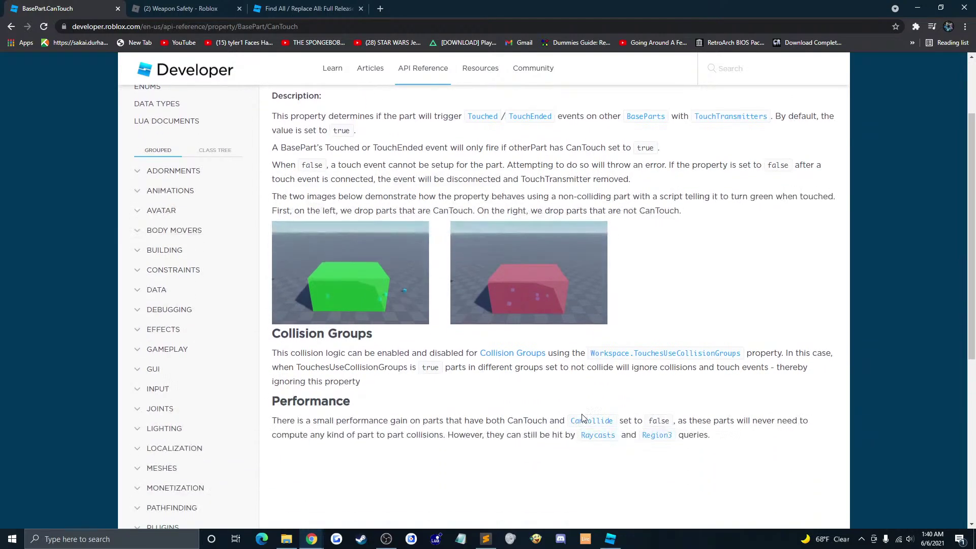
Step: Switch back to Roblox Studio, select the ForceField Part and review its properties from Appearance to Attributes
left_click(610, 539)
left_click(656, 254)
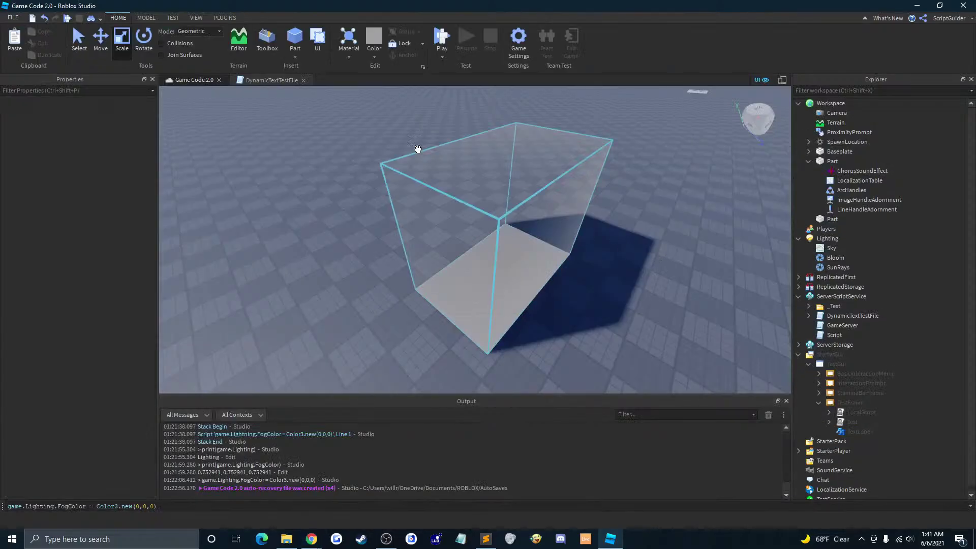
key("ctrl+3")
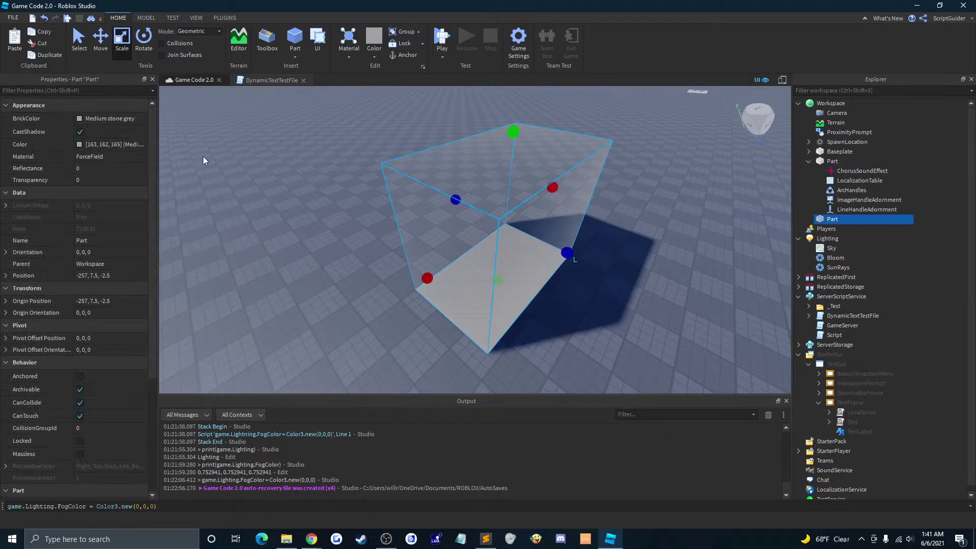
scroll(151, 181, "down", 3)
scroll(158, 243, "down", 3)
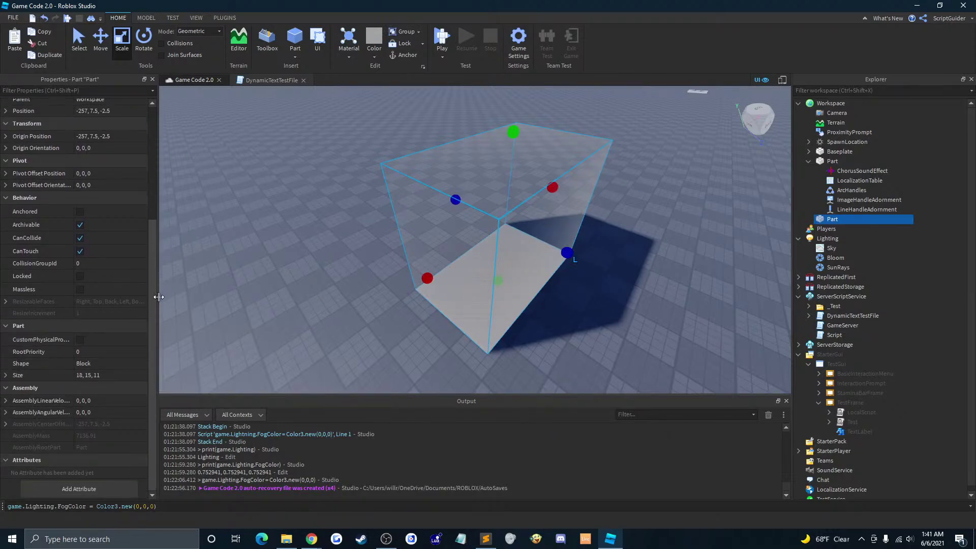
scroll(163, 183, "up", 5)
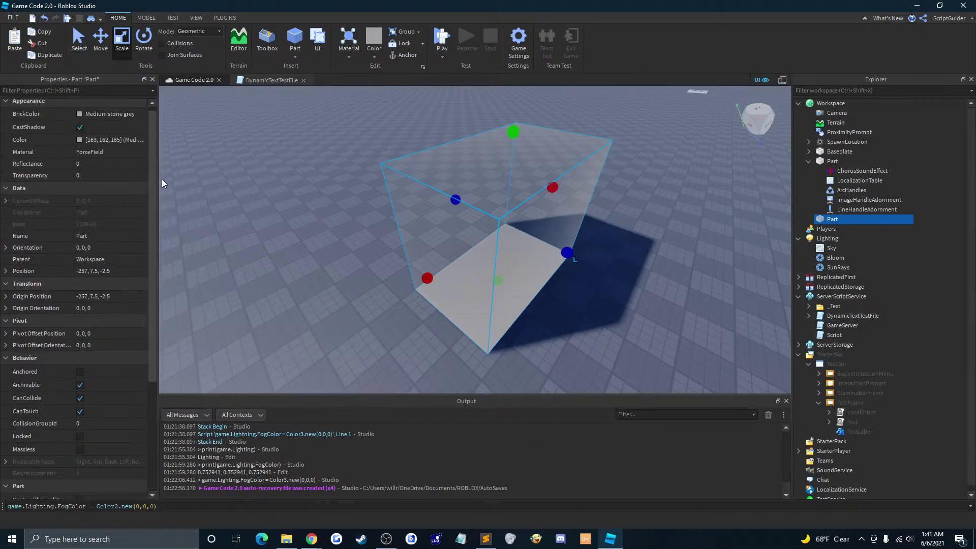
mouse_move(152, 183)
left_mouse_down()
mouse_move(152, 236)
mouse_move(155, 172)
left_mouse_up()
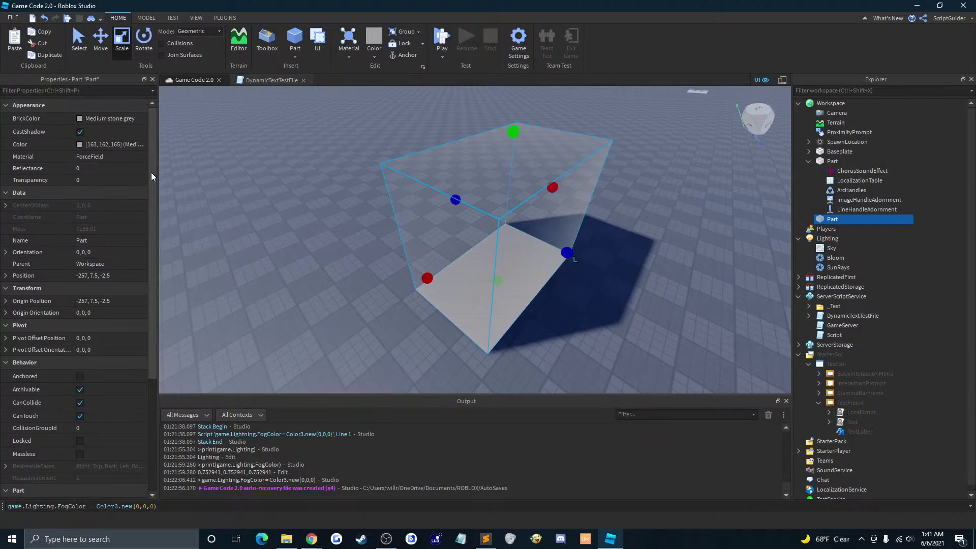
left_click_drag(155, 218, 150, 269)
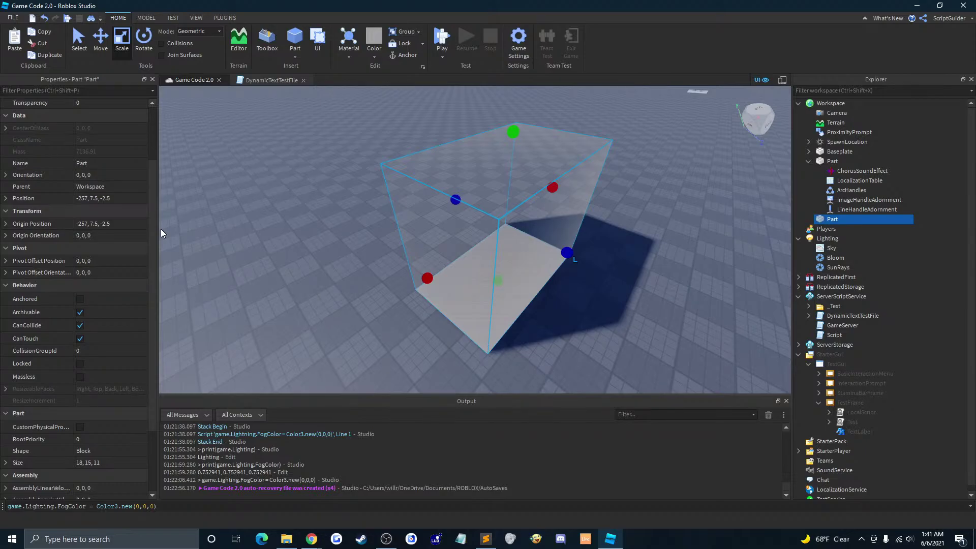
Step: Inspect the ForceField Part from a higher, more distant viewpoint and open its list of insertable objects
left_click(230, 162)
right_click_drag(443, 206, 433, 248)
scroll(468, 245, "down", 3)
left_click(433, 249)
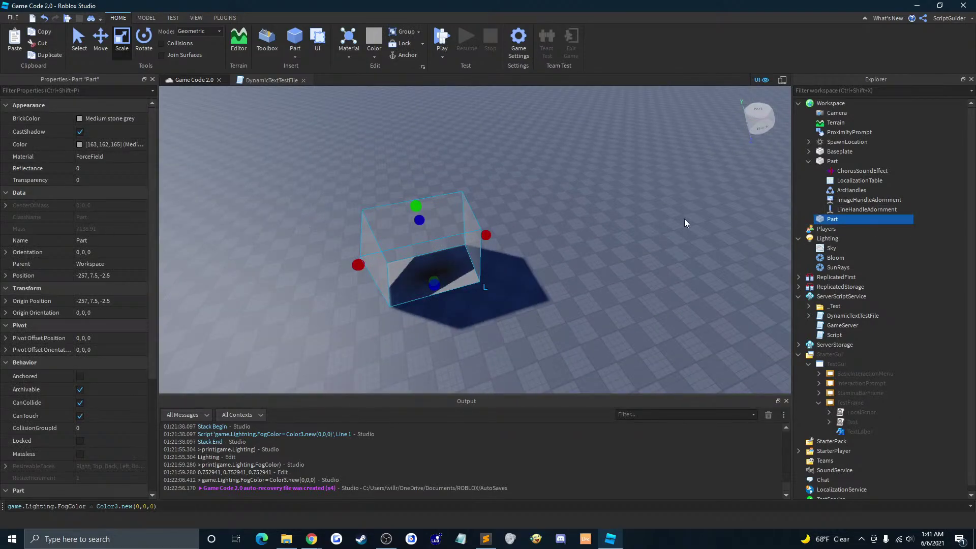
left_click(845, 220)
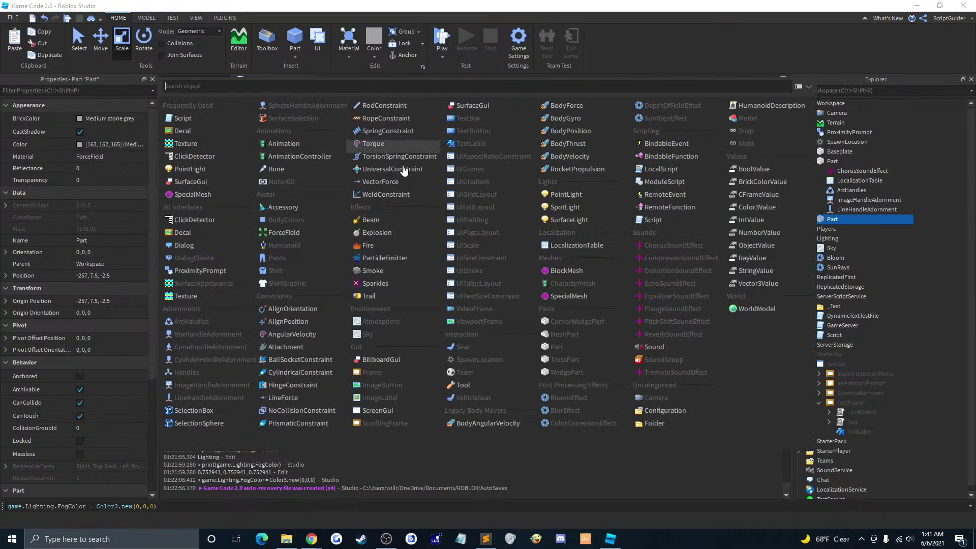
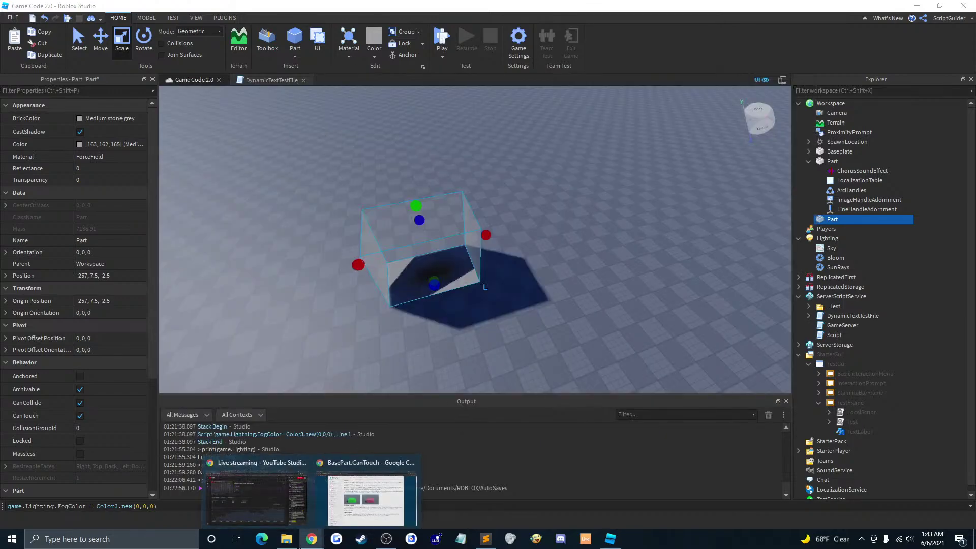
Step: Search the Developer documentation in Chrome for Humanoid, then check the ForceField Part's insertable objects in Roblox Studio
left_click(312, 539)
left_click(376, 498)
left_click(727, 71)
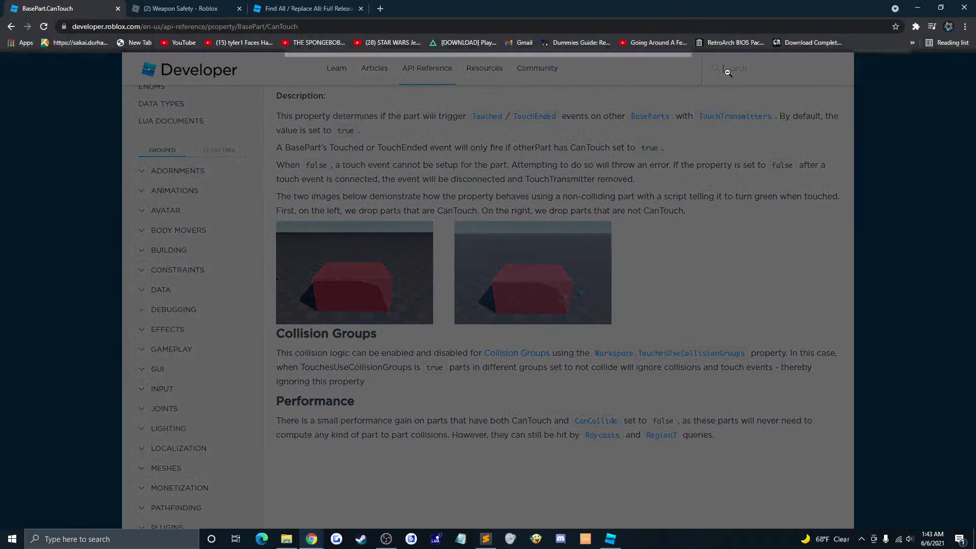
type("Humanoid")
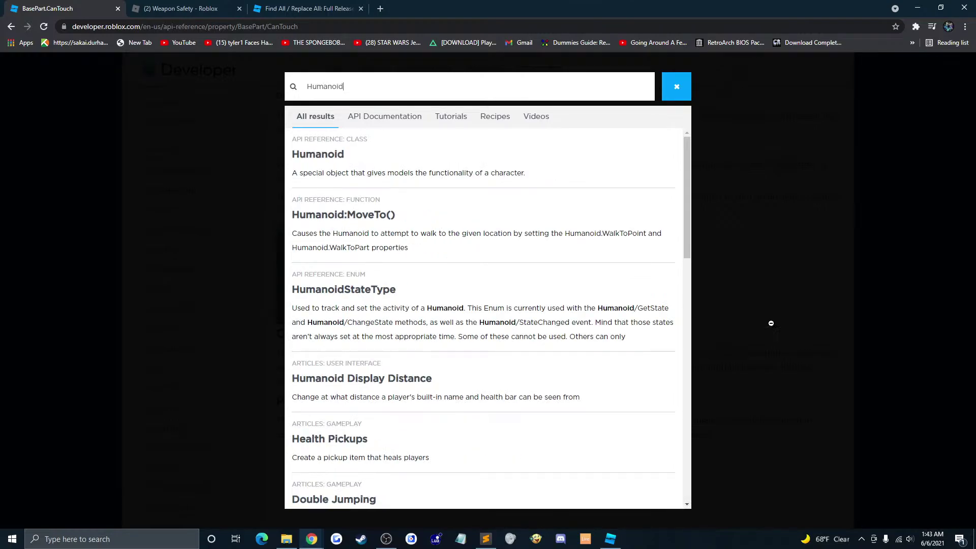
left_click(610, 539)
left_click(845, 219)
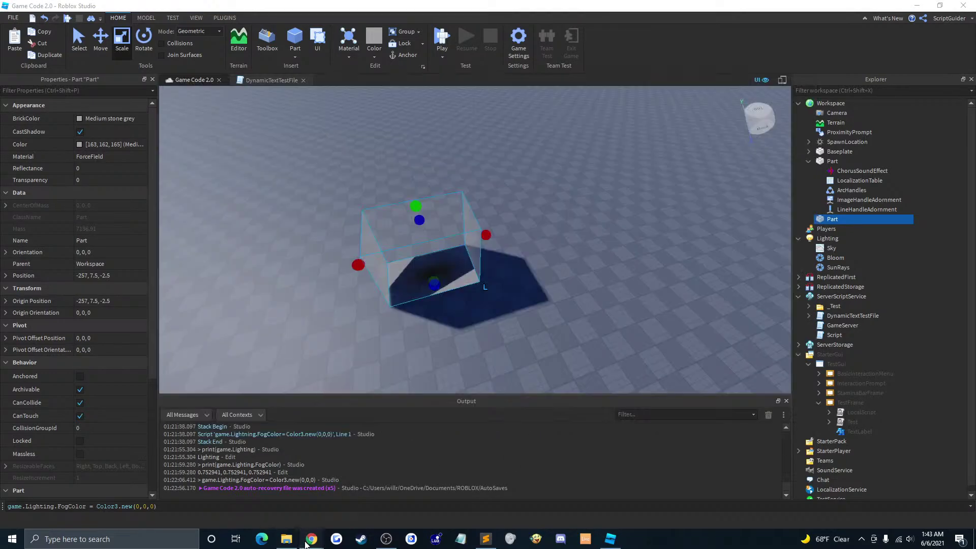
Step: Extend the Chrome documentation search to HumanoidDescription and reopen the ForceField Part's insertable objects in Roblox Studio
mouse_move(312, 539)
left_click(257, 496)
left_click(446, 85)
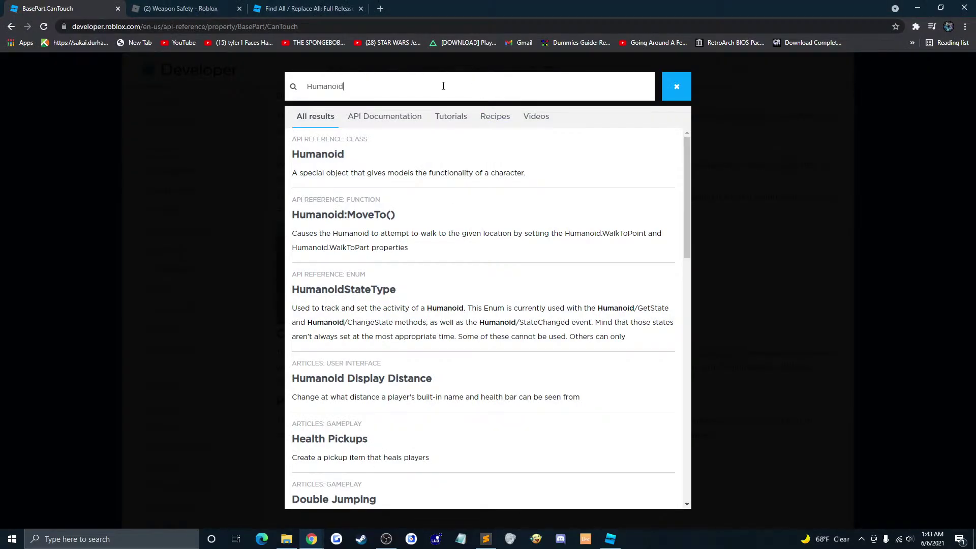
type("Description")
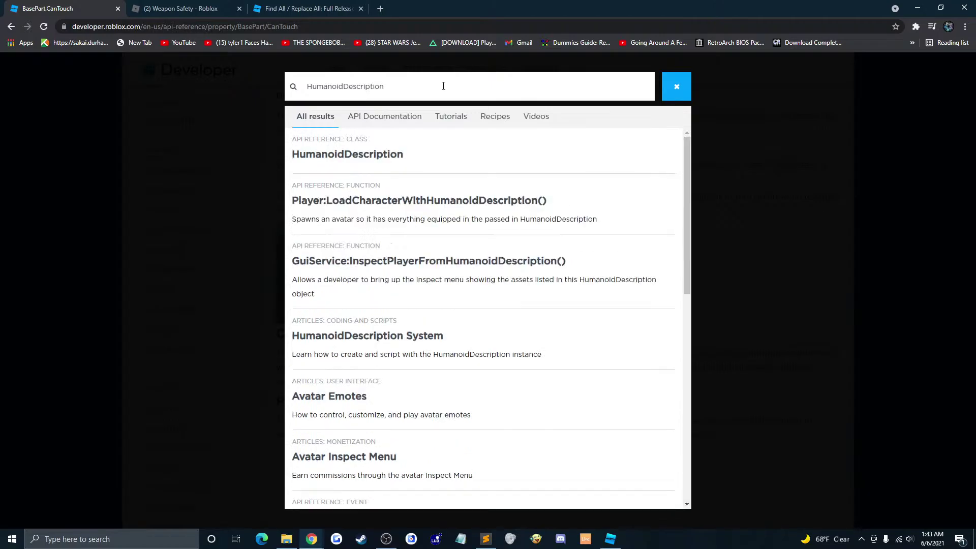
key("ctrl+a")
left_click(611, 539)
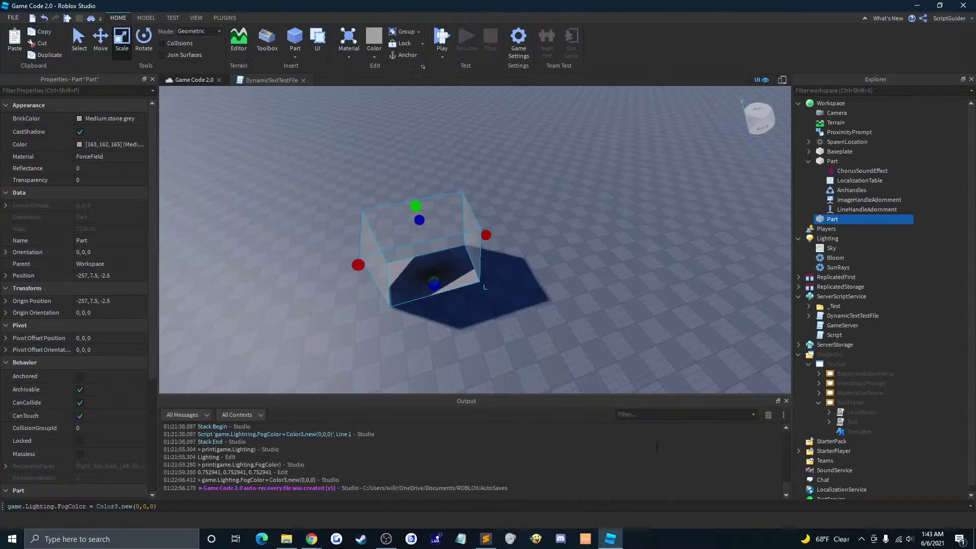
left_click(844, 219)
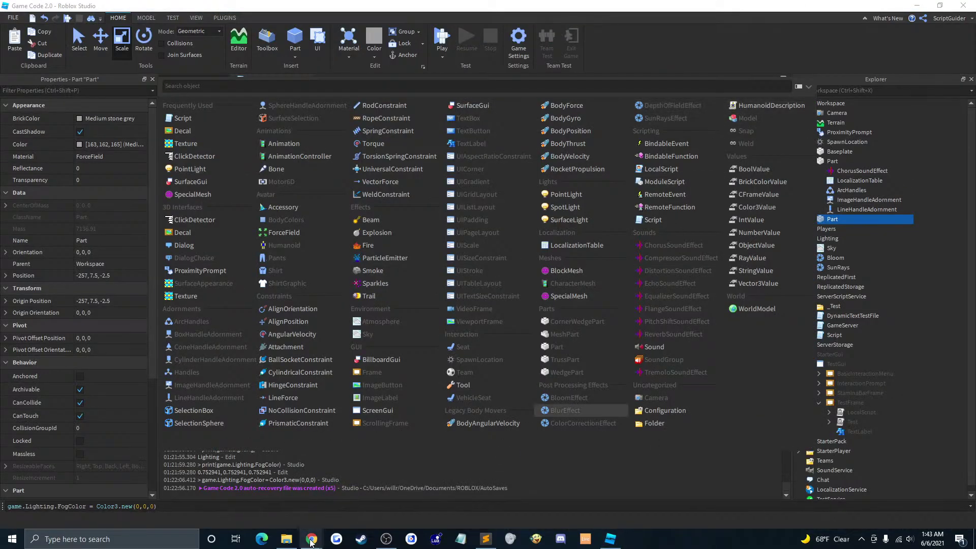
Step: Switch to Chrome, open the HumanoidDescription class reference and read its introduction
left_click(312, 539)
left_click(367, 501)
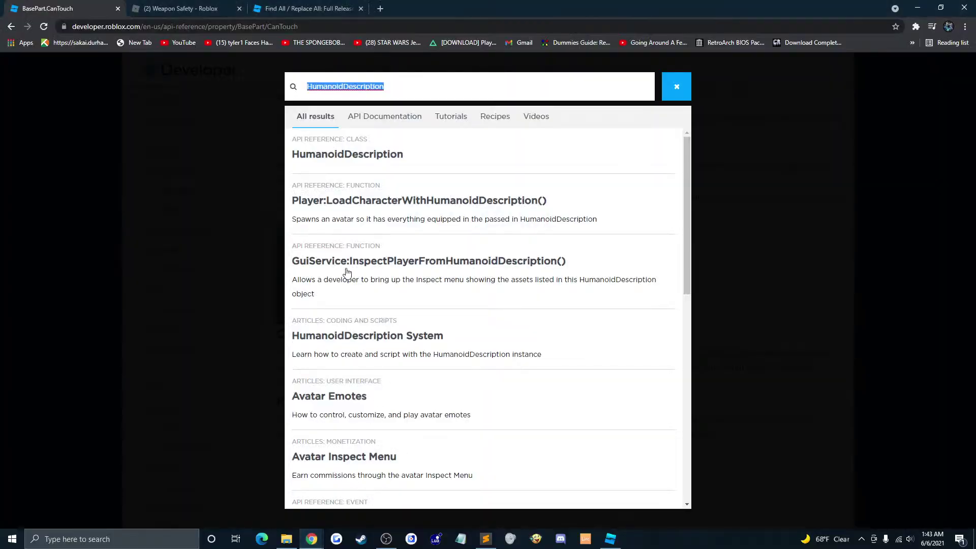
left_click(385, 155)
scroll(392, 162, "down", 3)
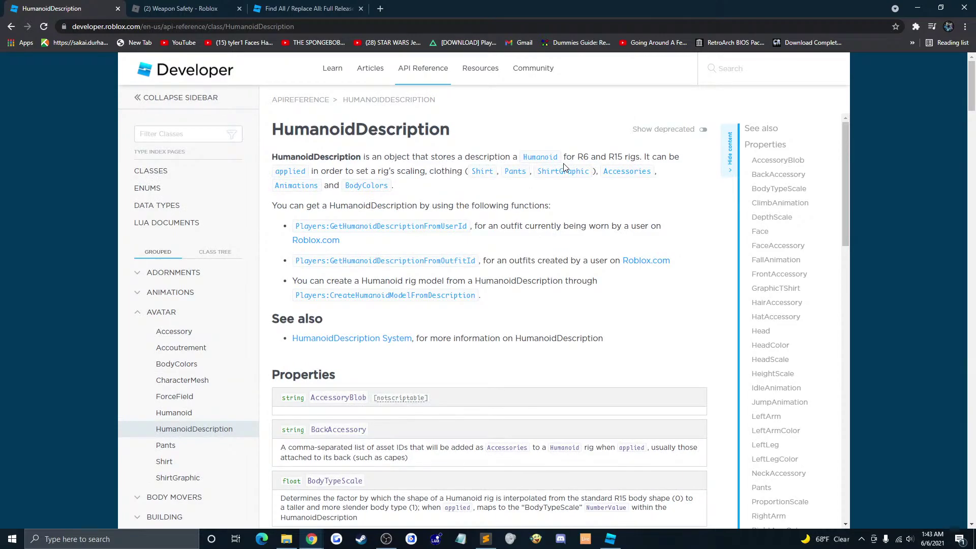
Step: Switch to Roblox Studio and insert a HumanoidDescription into the Part that contains the ChorusSoundEffect
left_click(611, 538)
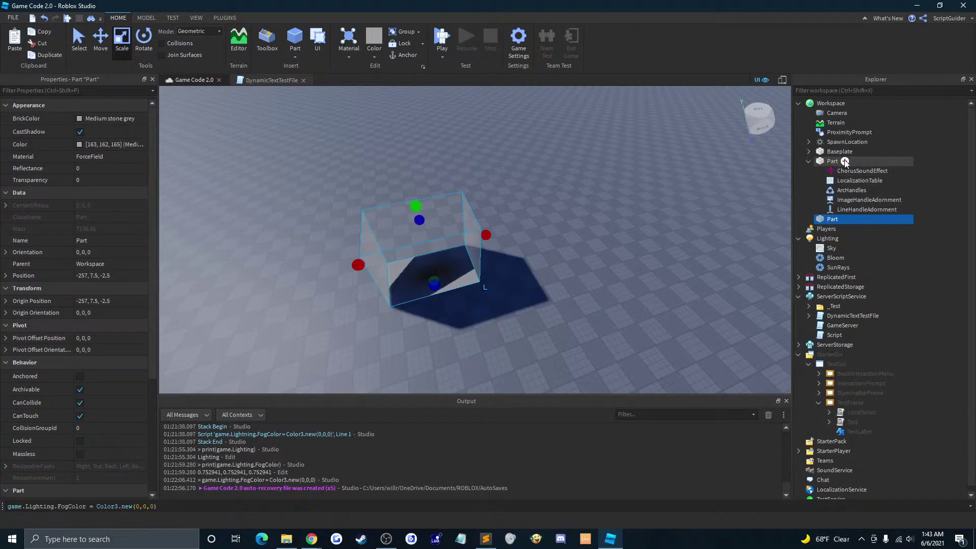
left_click(845, 163)
left_click(845, 179)
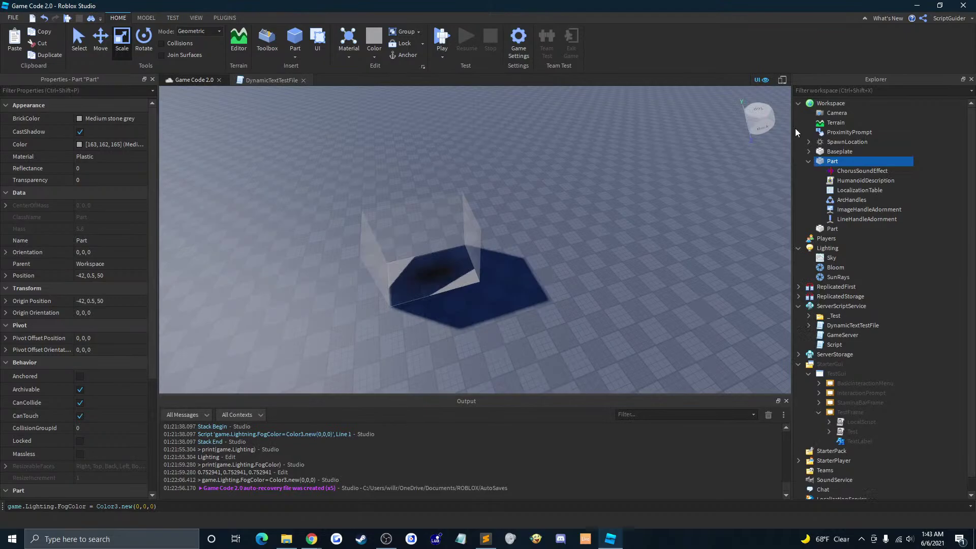
Step: Review the HumanoidDescription's accessory, scale, animation, clothing and body colour properties, then collapse its parent Part in the Explorer
left_click(845, 180)
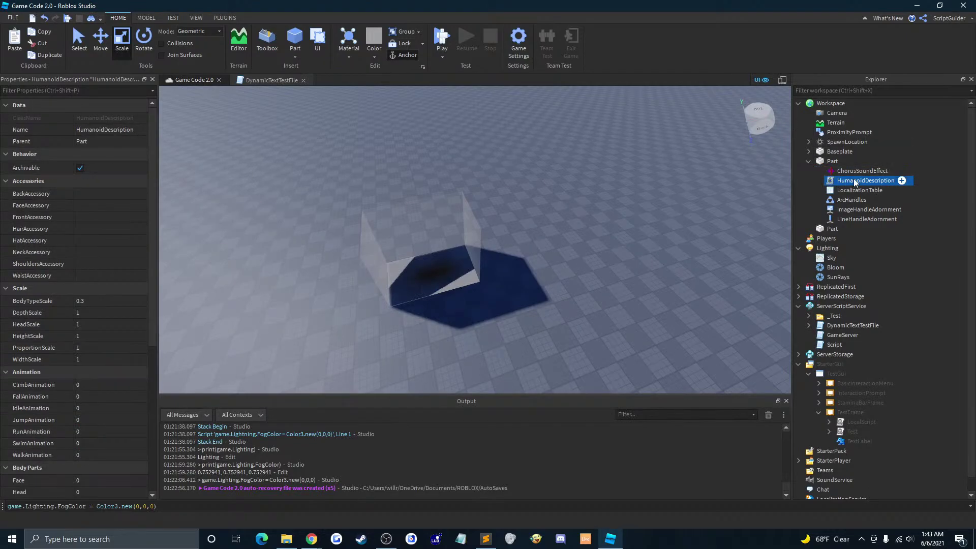
scroll(107, 195, "down", 1)
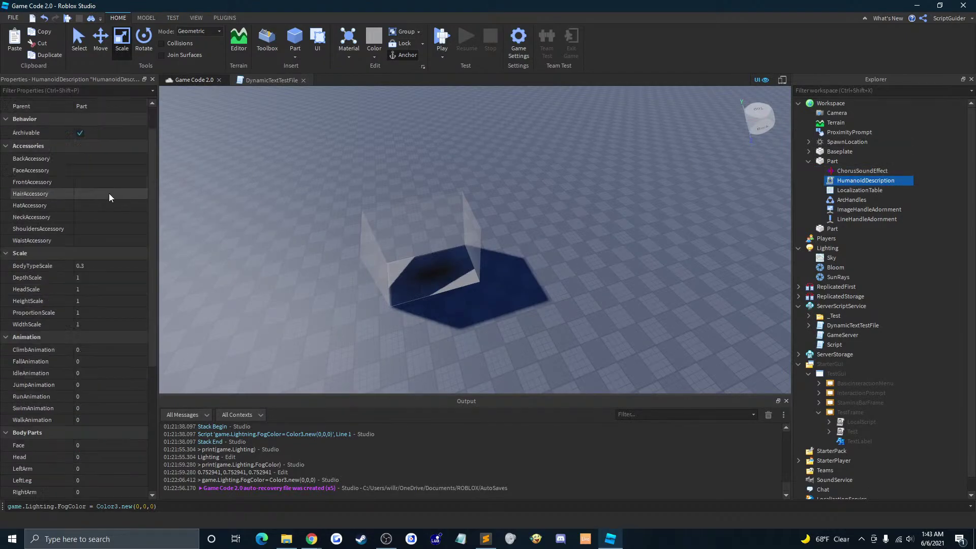
scroll(108, 193, "down", 6)
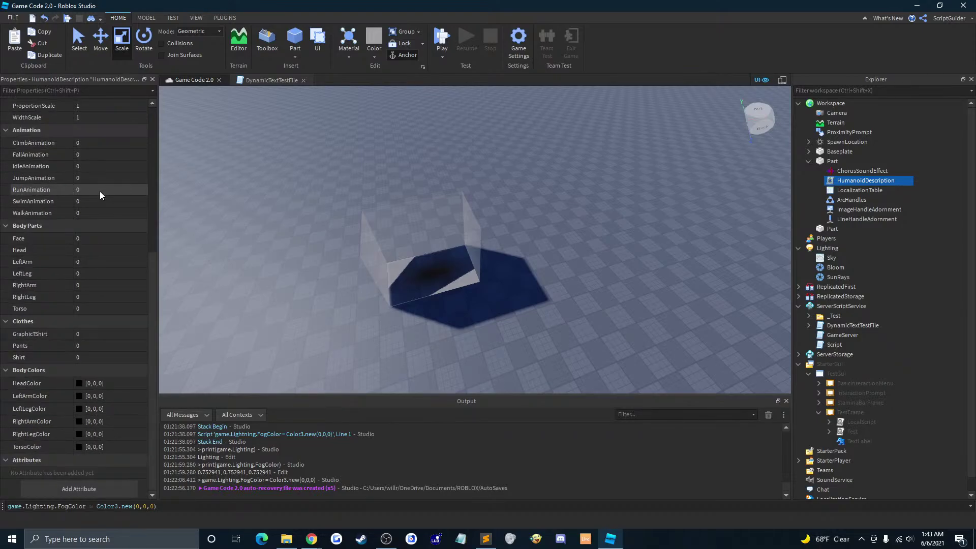
left_click(812, 161)
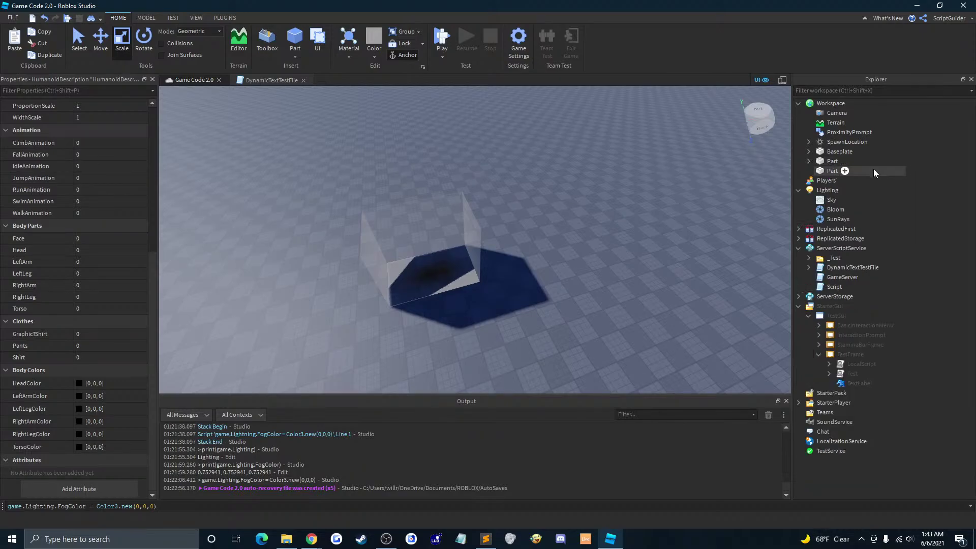
left_click(833, 191)
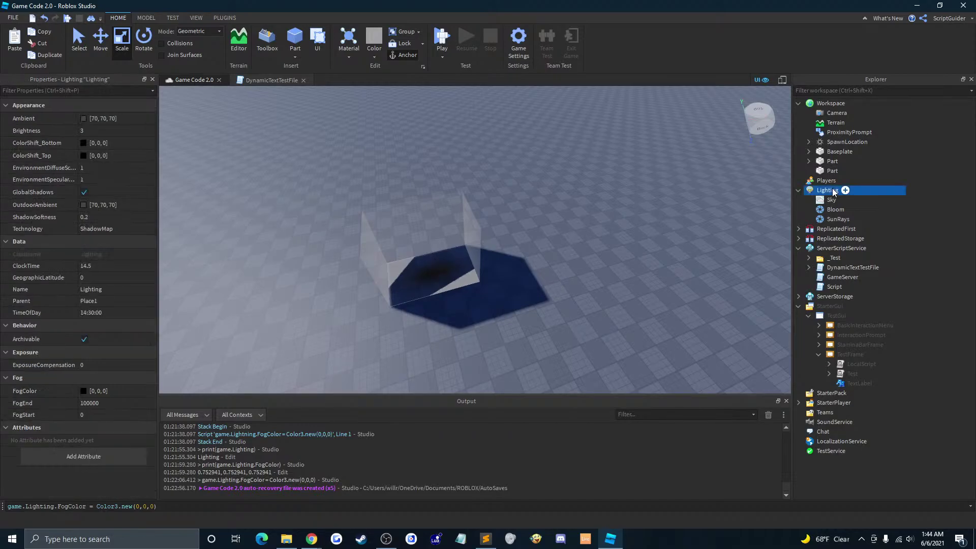
left_click(827, 239)
left_click(828, 228)
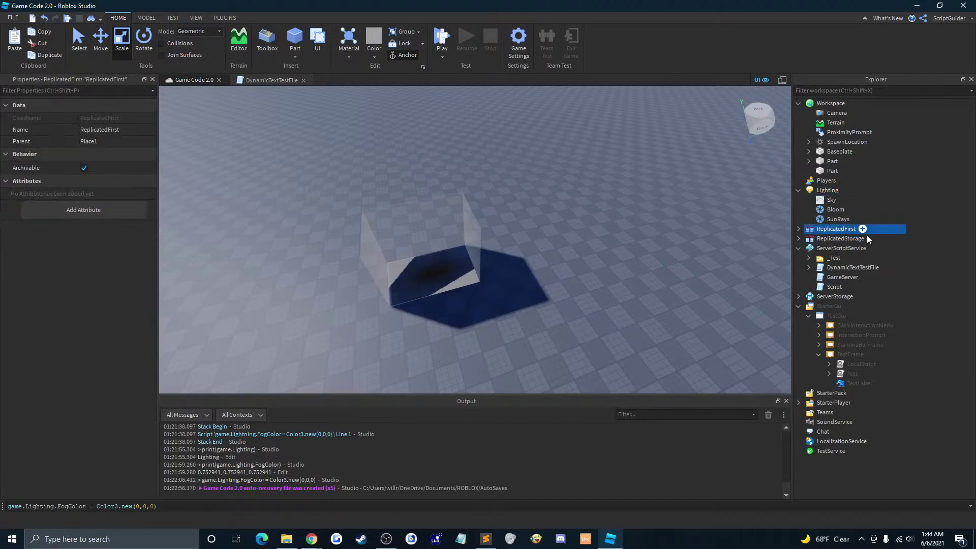
left_click(940, 224)
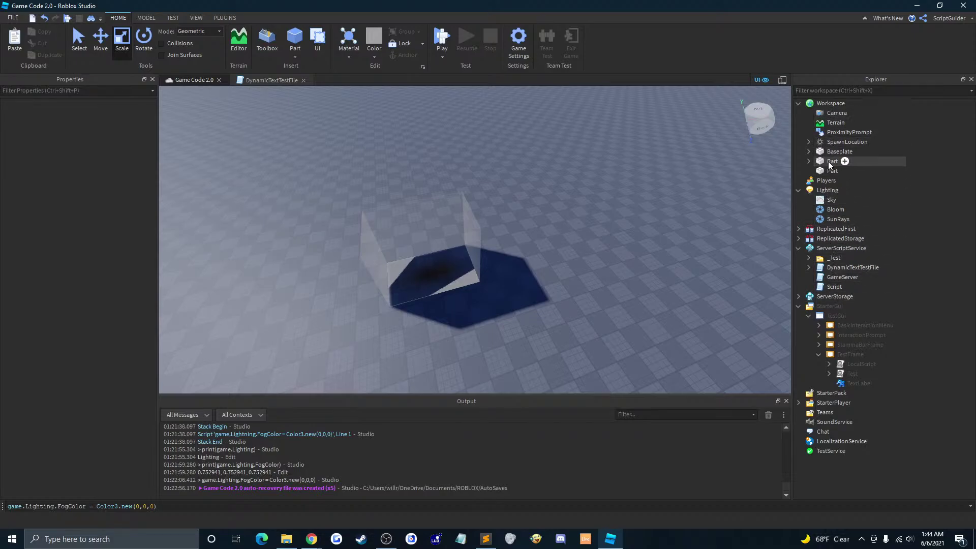
Step: Insert a SoundGroup into the ForceField Part and dismiss the object list opened for Players
left_click(855, 172)
left_click(845, 171)
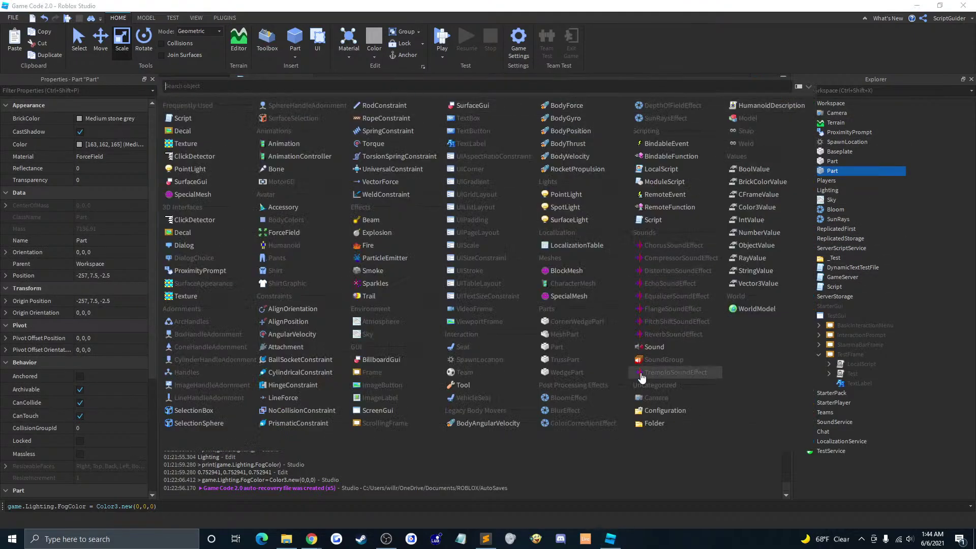
left_click(658, 365)
left_click(844, 191)
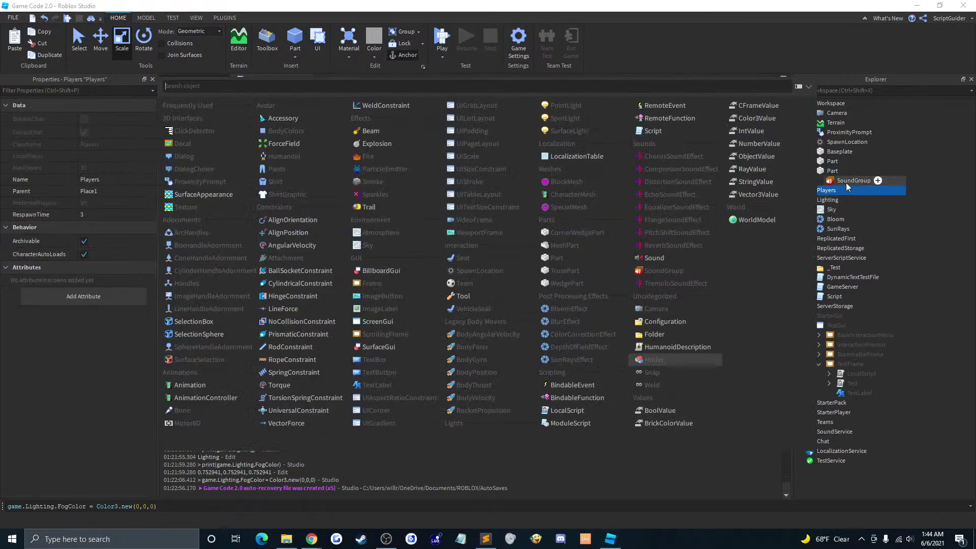
left_click(917, 183)
Step: Select the SoundGroup under the ForceField Part and inspect its Volume property
left_click(829, 180)
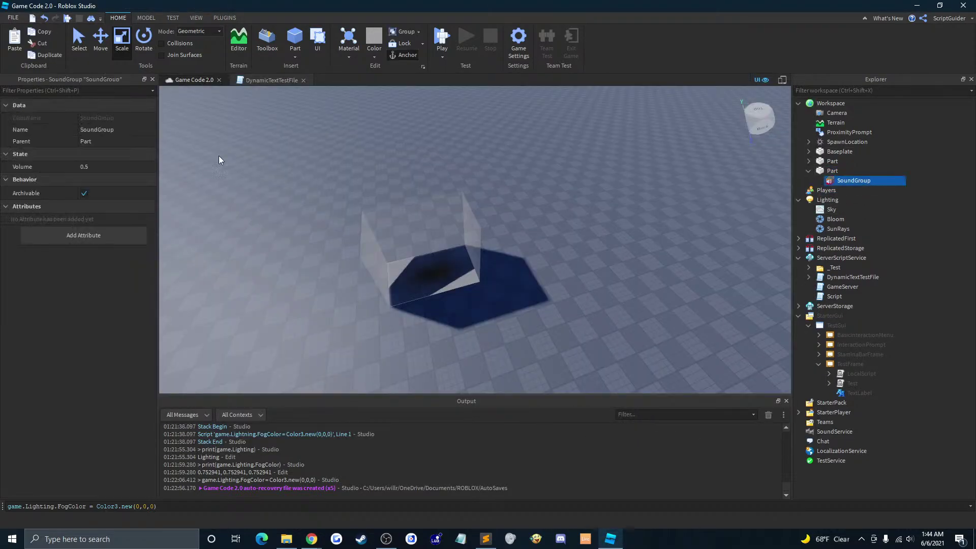
left_click(98, 167)
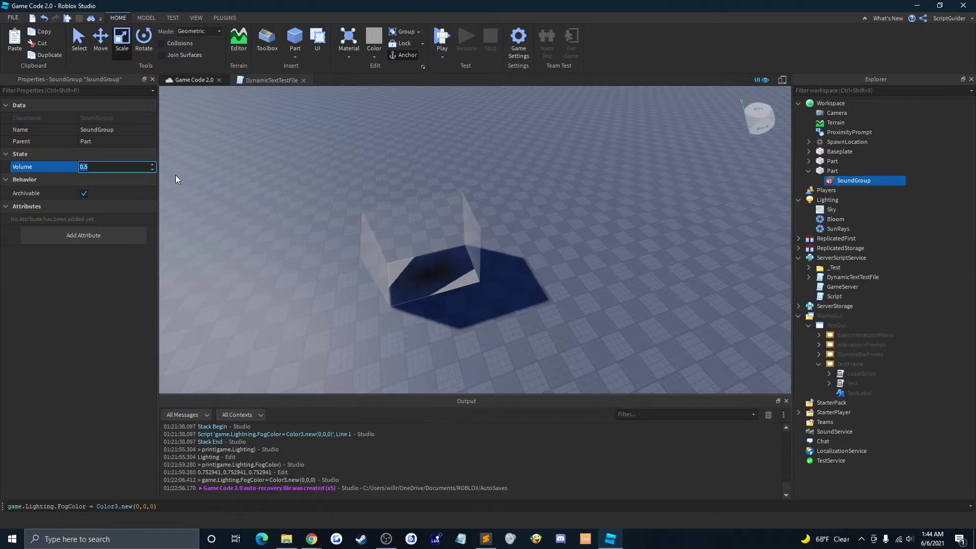
left_click(845, 171)
left_click(852, 181)
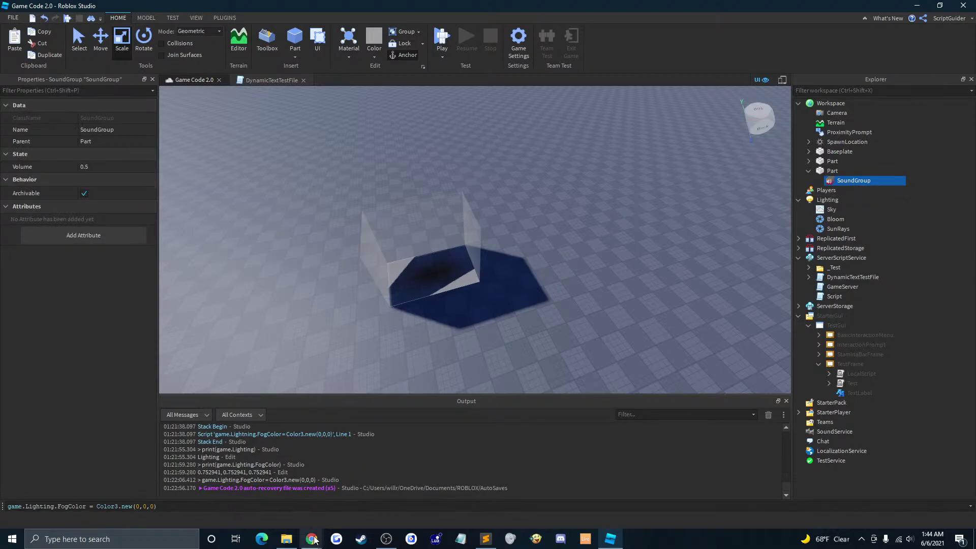
Step: Switch to Chrome and duplicate the tab with the HumanoidDescription class reference
mouse_move(312, 539)
left_click(376, 491)
left_click(288, 9)
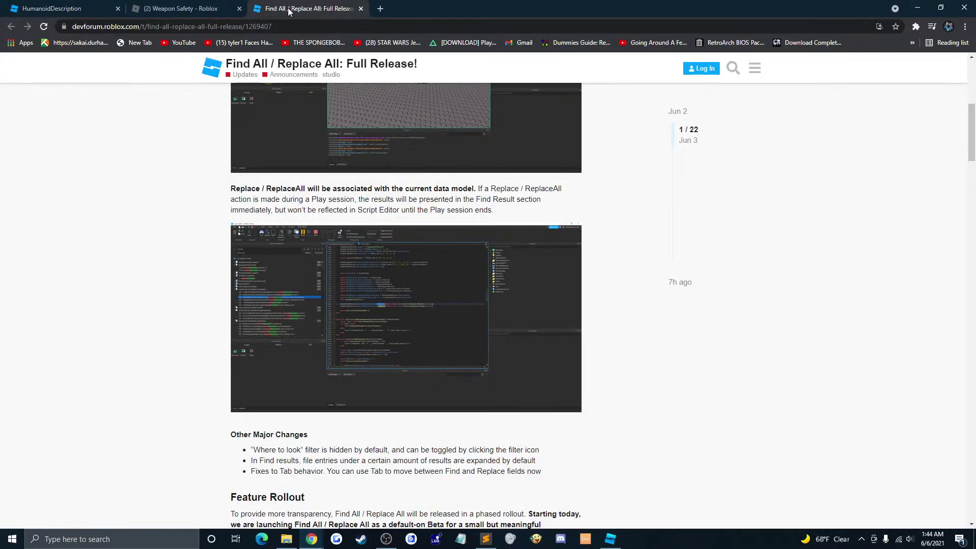
left_click(79, 7)
right_click(79, 7)
left_click(100, 79)
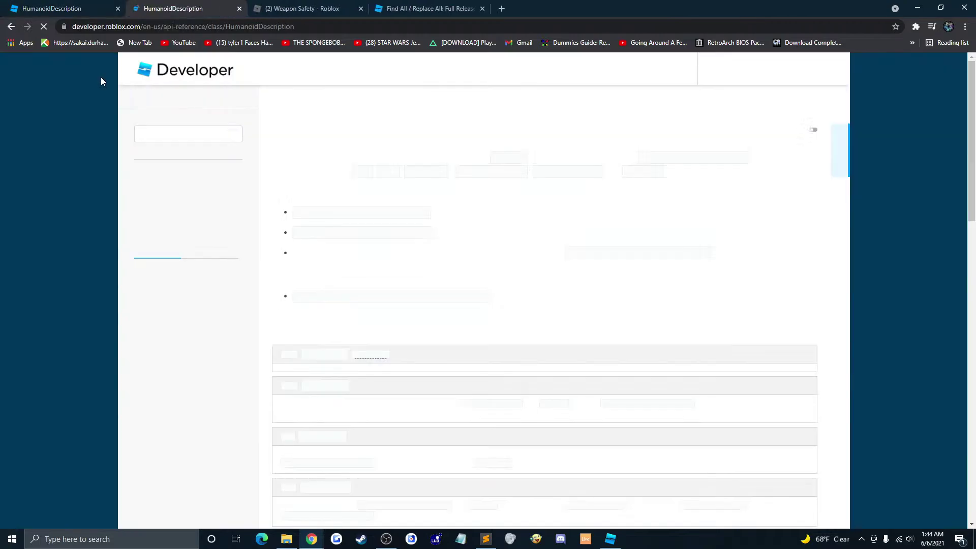
Step: Search the Developer documentation for SoundGroup, browse the results, open the Sound class reference and return to the HumanoidDescription page
left_click(770, 75)
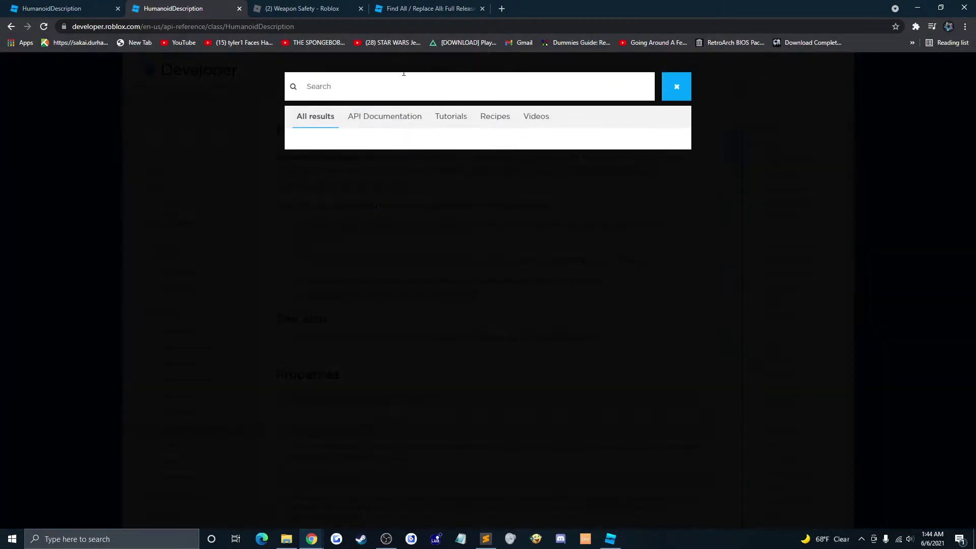
type("SoundGroup")
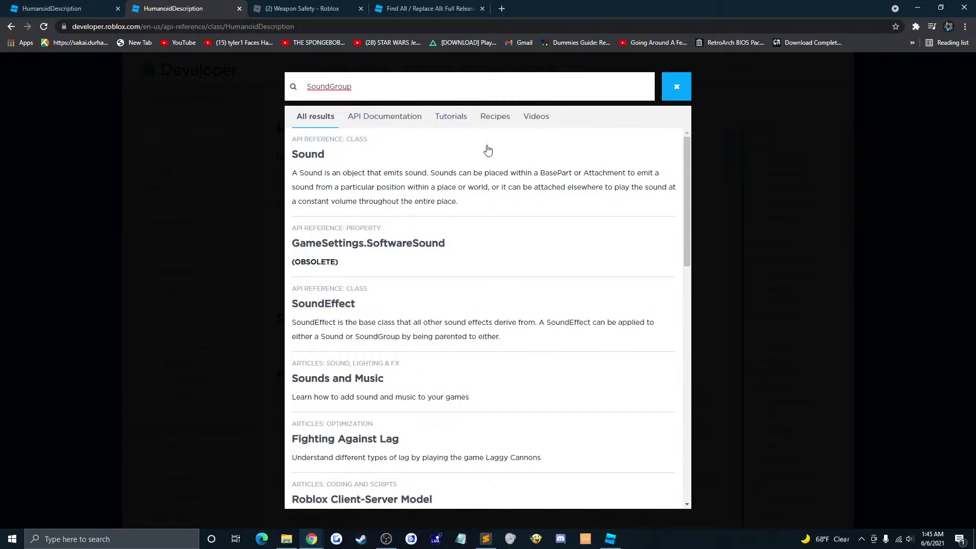
left_click_drag(685, 193, 688, 223)
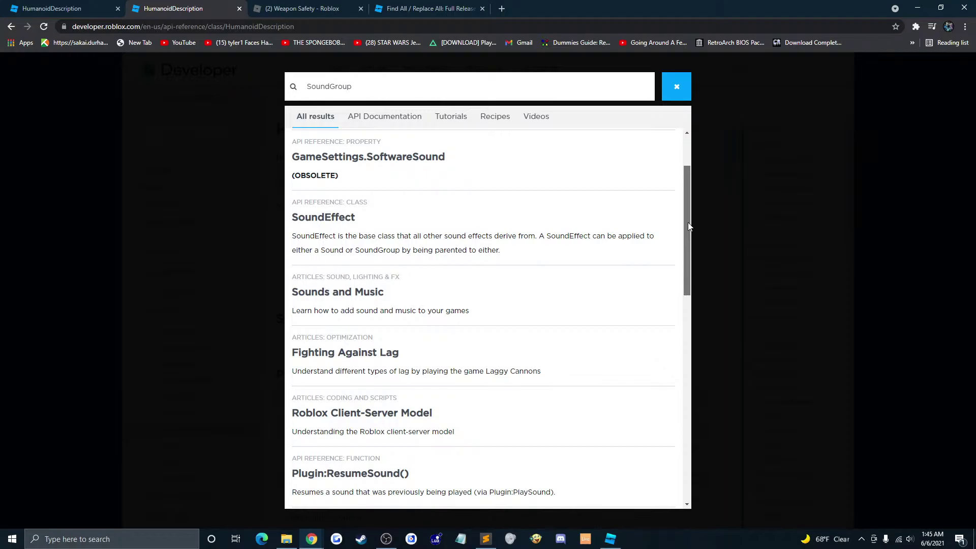
left_click_drag(688, 222, 683, 190)
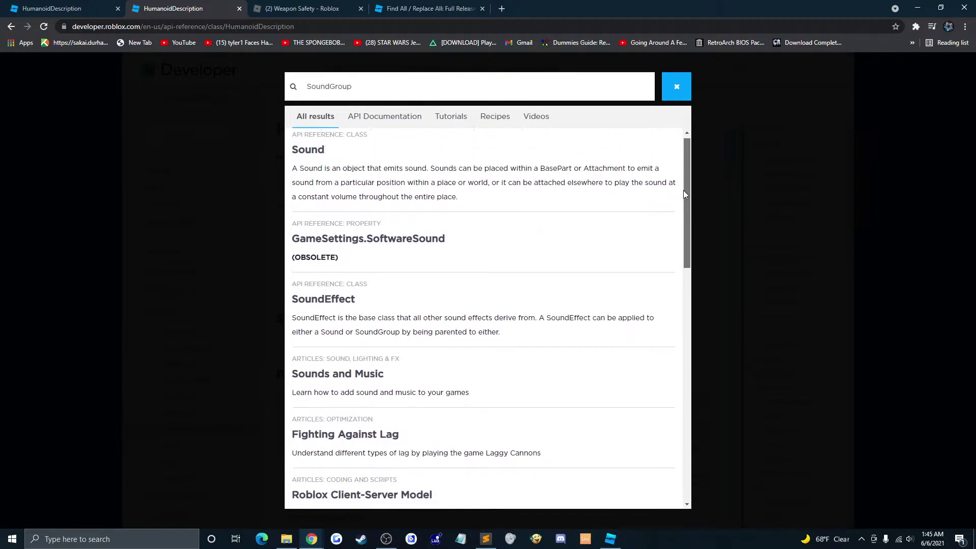
left_click(309, 158)
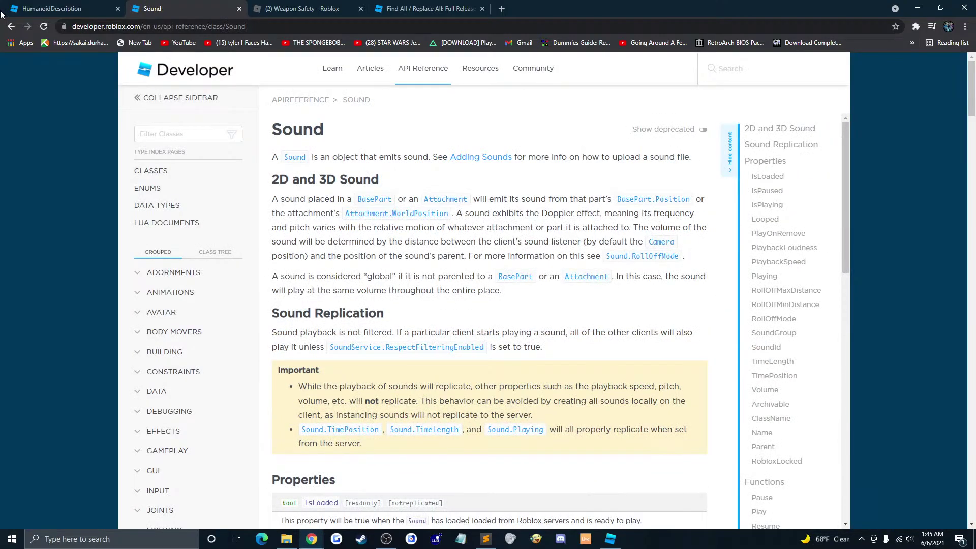
left_click(11, 27)
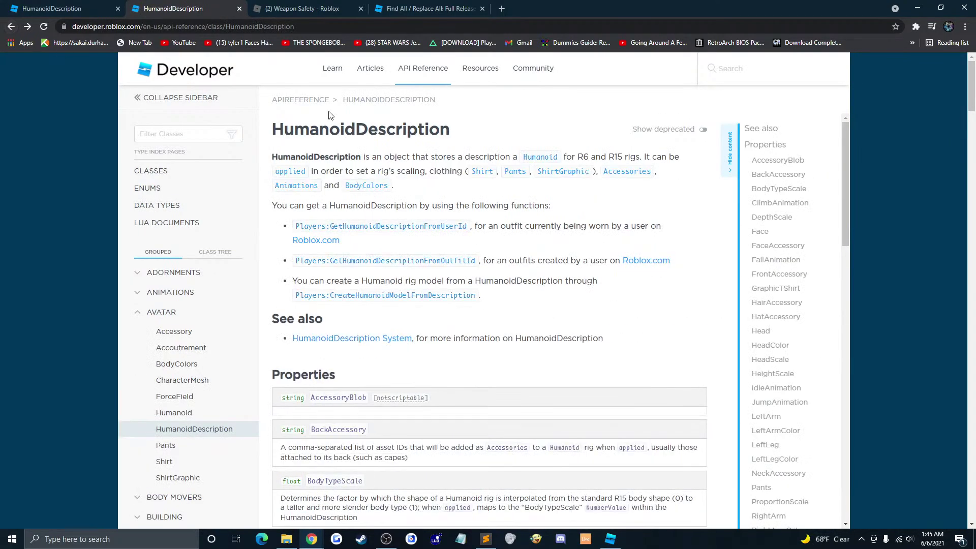
Step: Search the Developer documentation for SoundGroup, open its class reference and read how sound groups are used
left_click(730, 71)
type("SoundG")
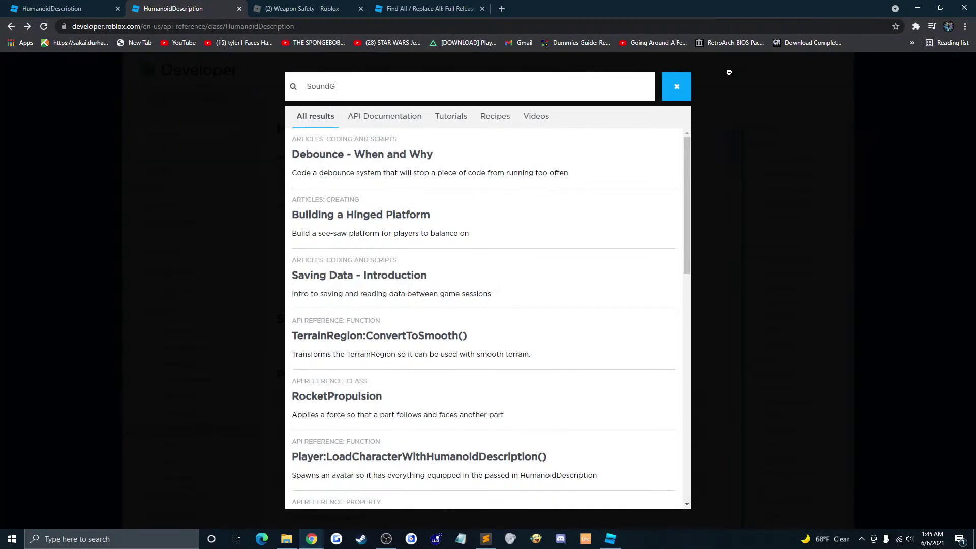
type("roup")
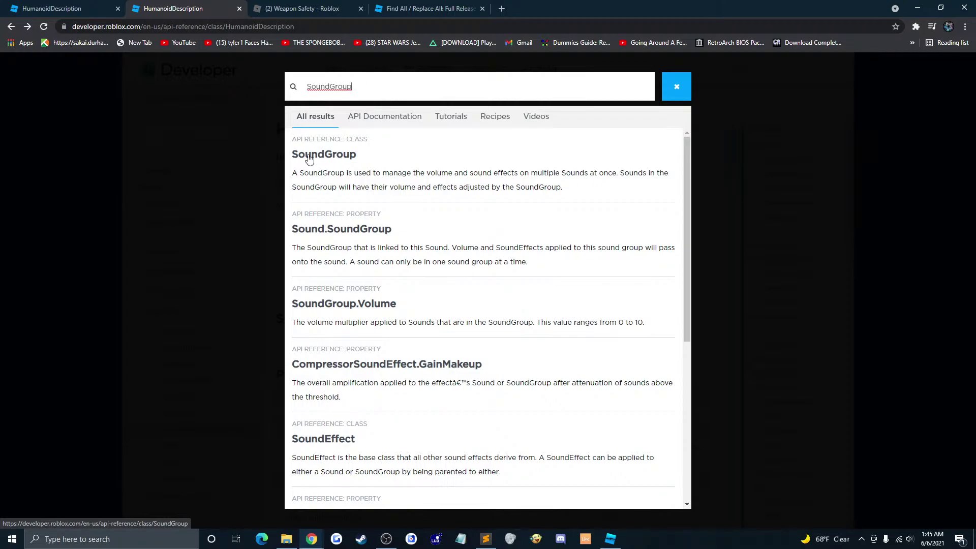
left_click(319, 156)
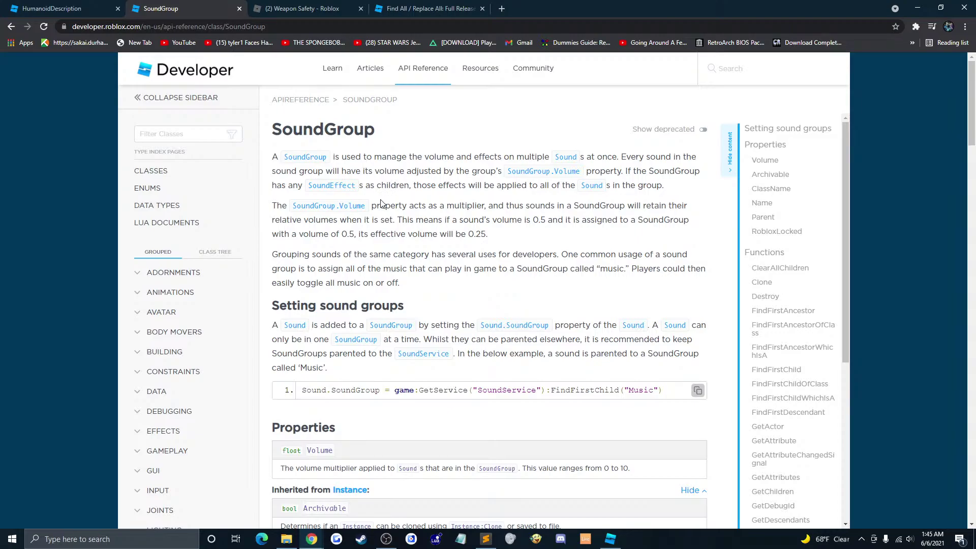
scroll(432, 222, "down", 8)
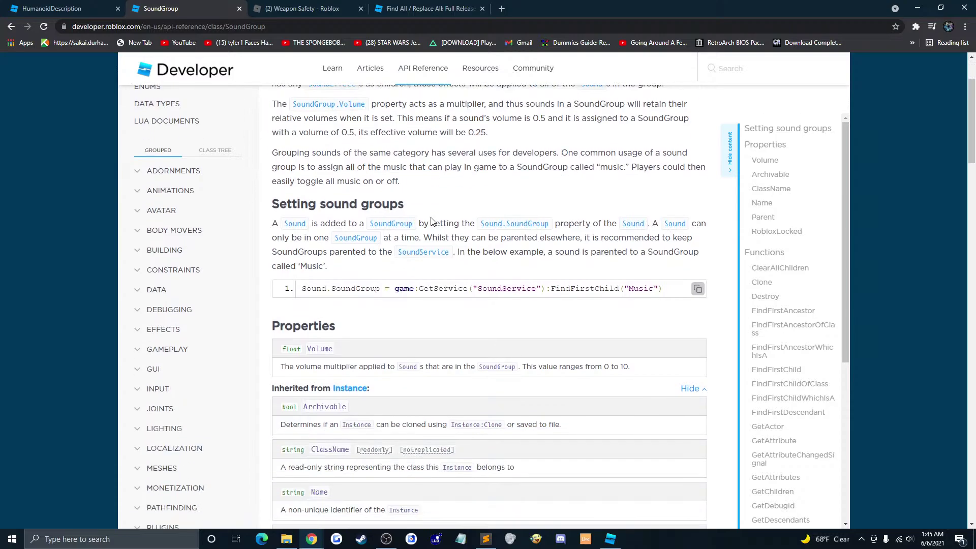
scroll(431, 222, "up", 8)
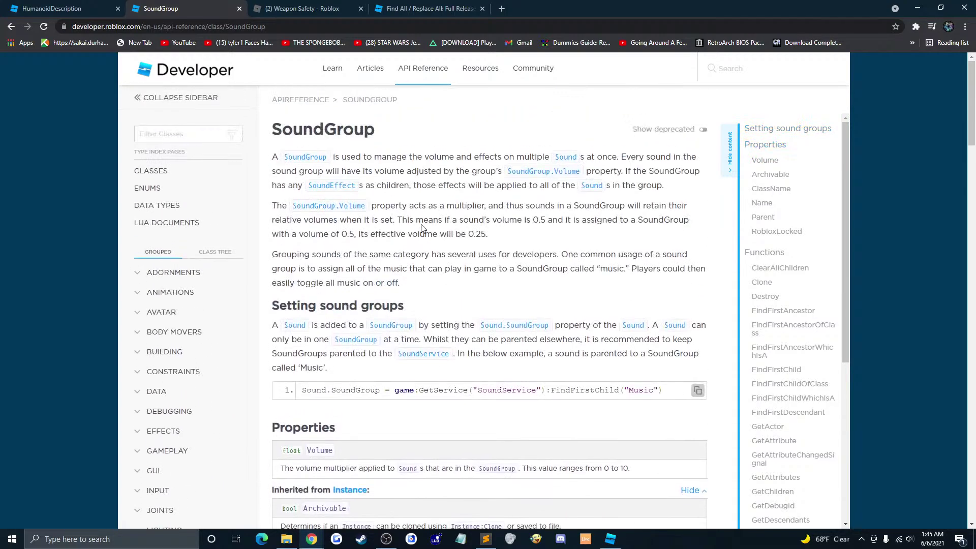
Step: Switch to Roblox Studio and insert a WorldModel into the ForceField Part that holds the SoundGroup
left_click(611, 539)
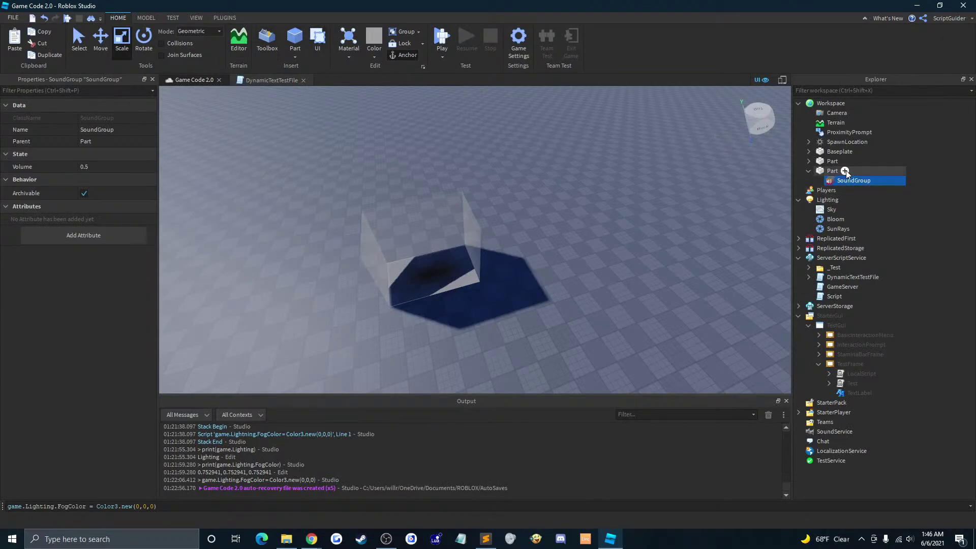
left_click(900, 170)
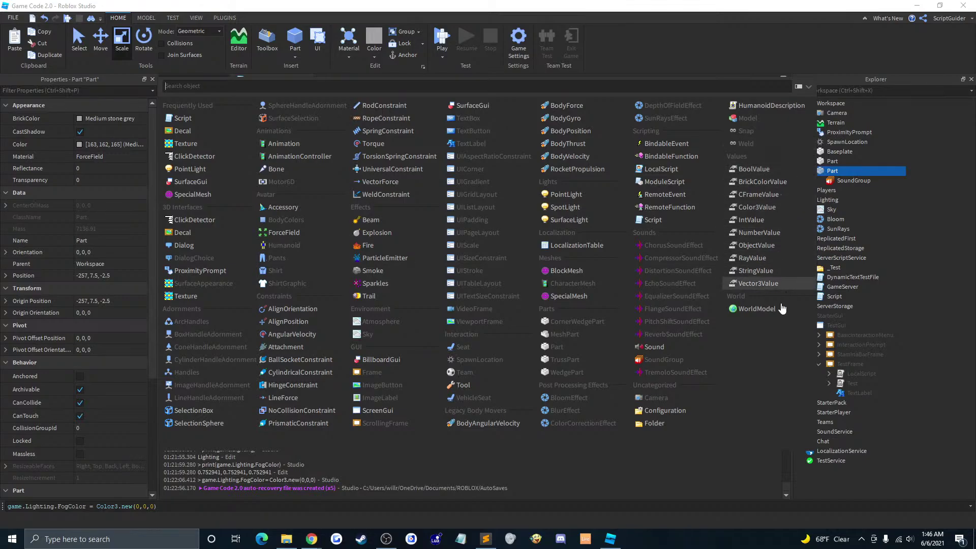
left_click(766, 316)
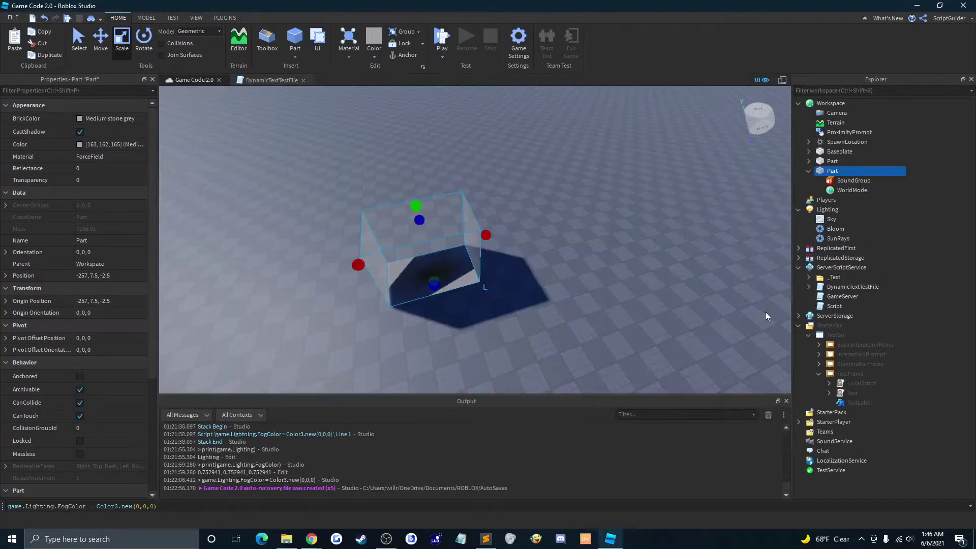
Step: Inspect the WorldModel's insertable objects and its properties, including PrimaryPart
left_click(841, 191)
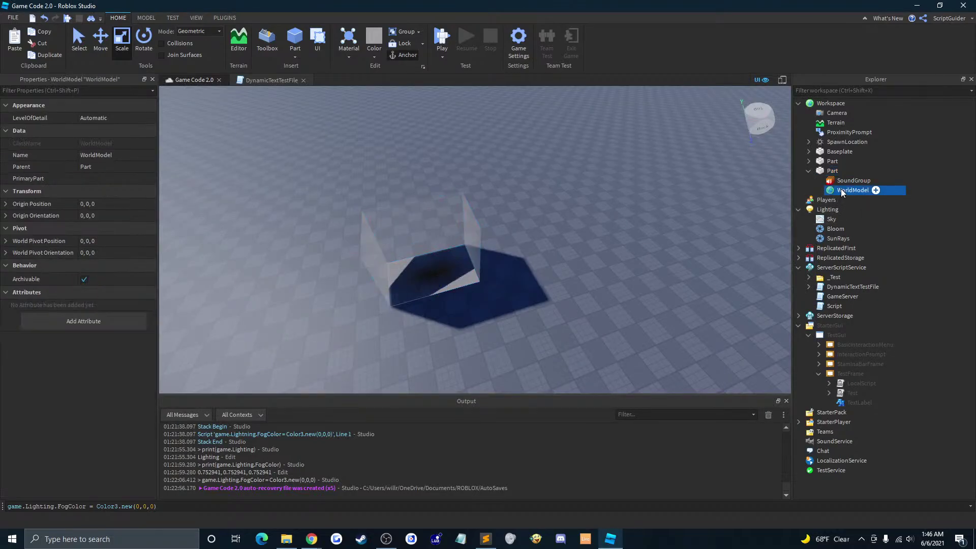
mouse_move(848, 194)
left_mouse_down()
mouse_move(876, 130)
mouse_move(844, 104)
mouse_move(859, 192)
left_mouse_up()
left_click(875, 191)
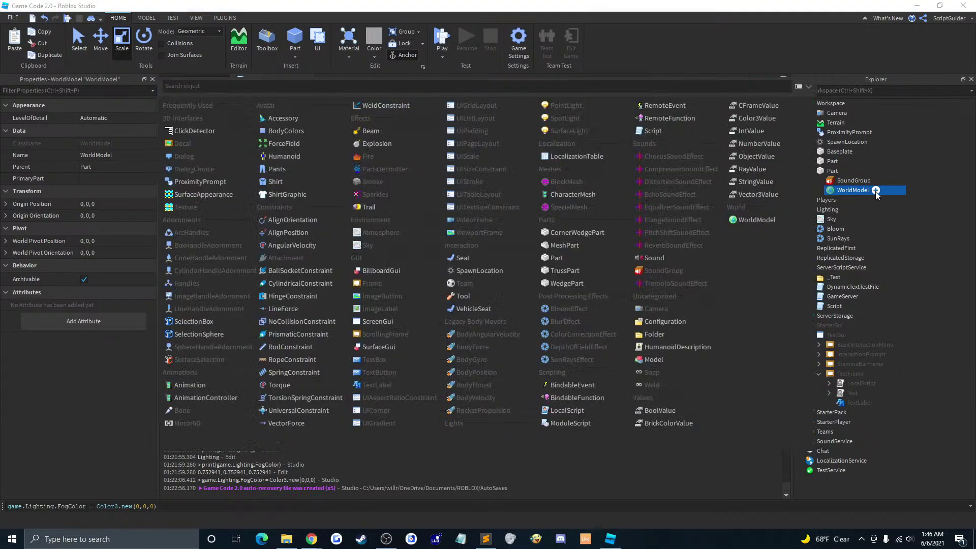
left_click(911, 191)
left_click(863, 192)
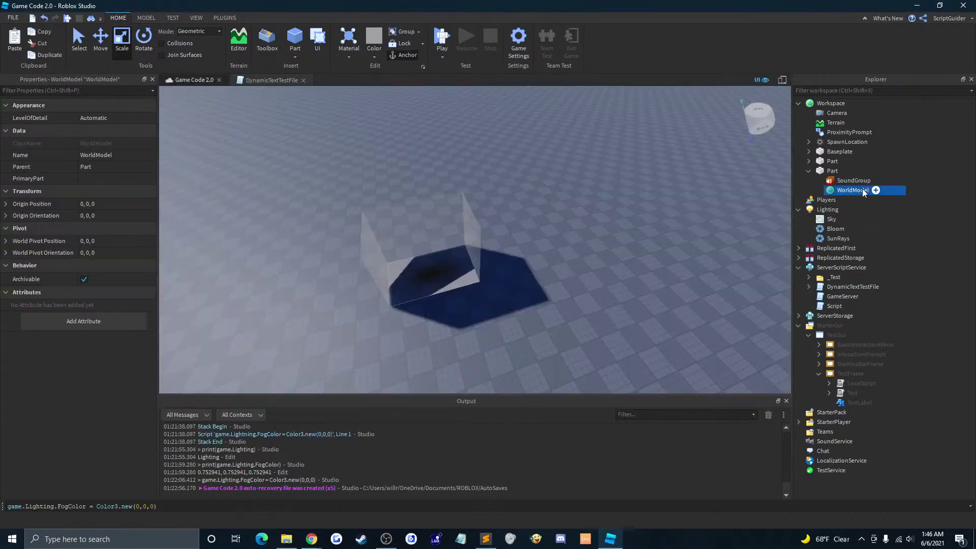
left_click(116, 182)
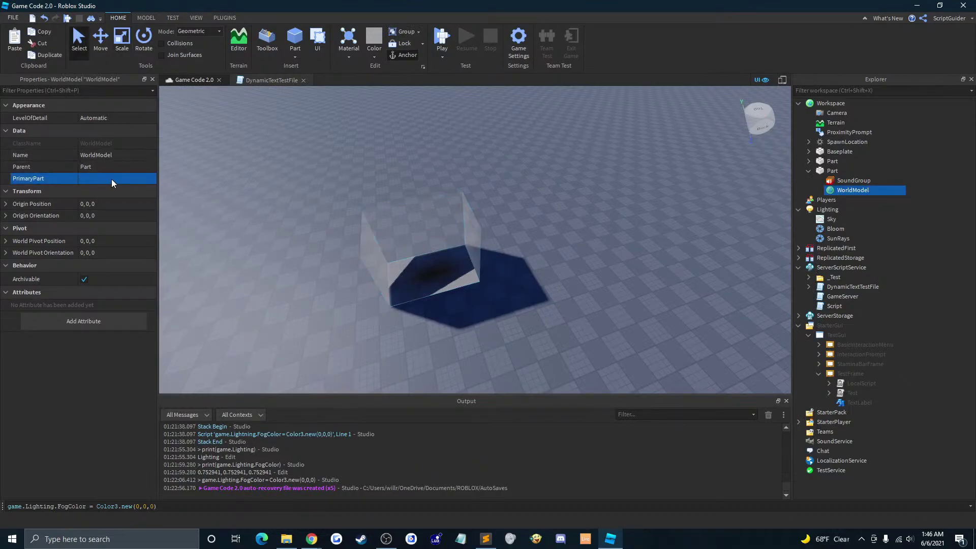
Step: Switch to Chrome and search the Developer documentation for WorldModel
mouse_move(312, 538)
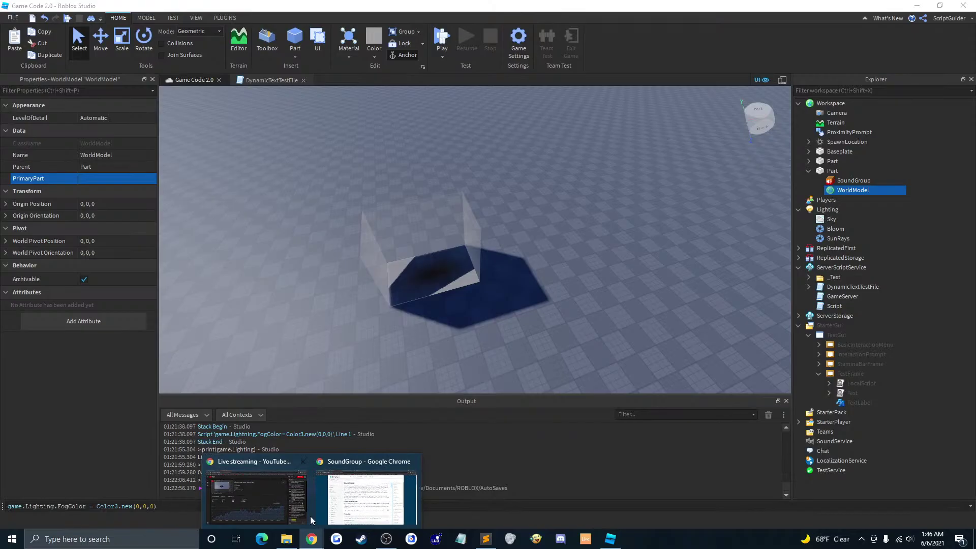
left_click(342, 499)
left_click(747, 62)
type("Wo")
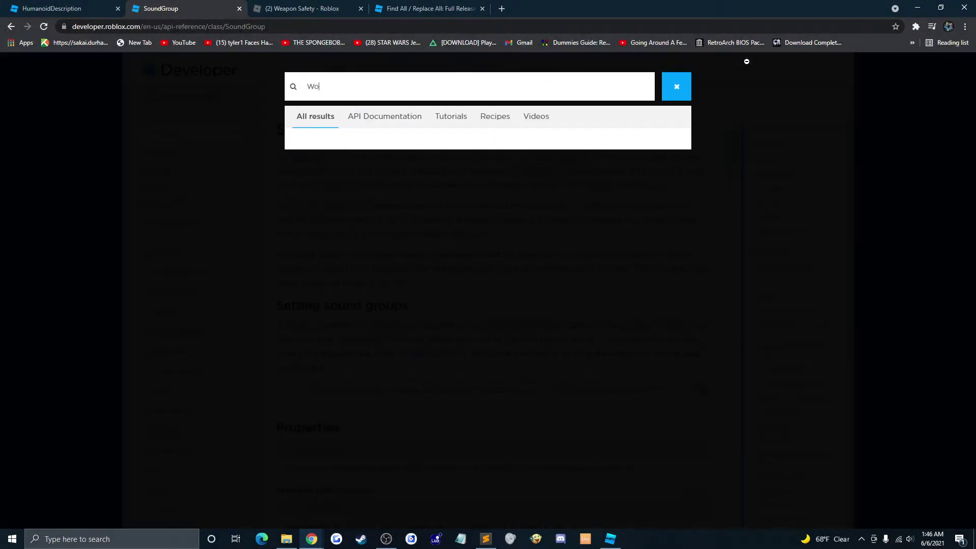
type("rldModel")
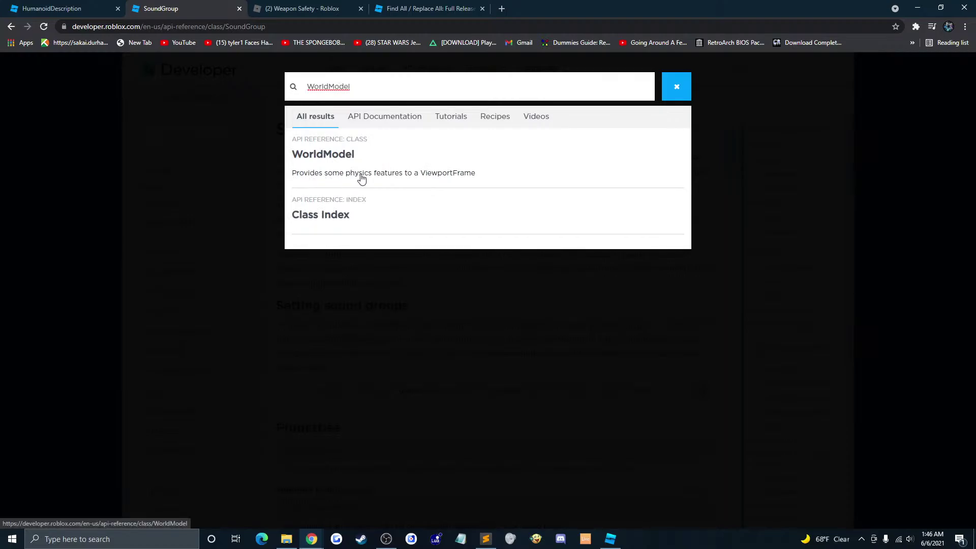
Step: Open the WorldModel class reference and read its description of physics features, raycasts and Humanoid characters in a ViewportFrame
left_click(382, 176)
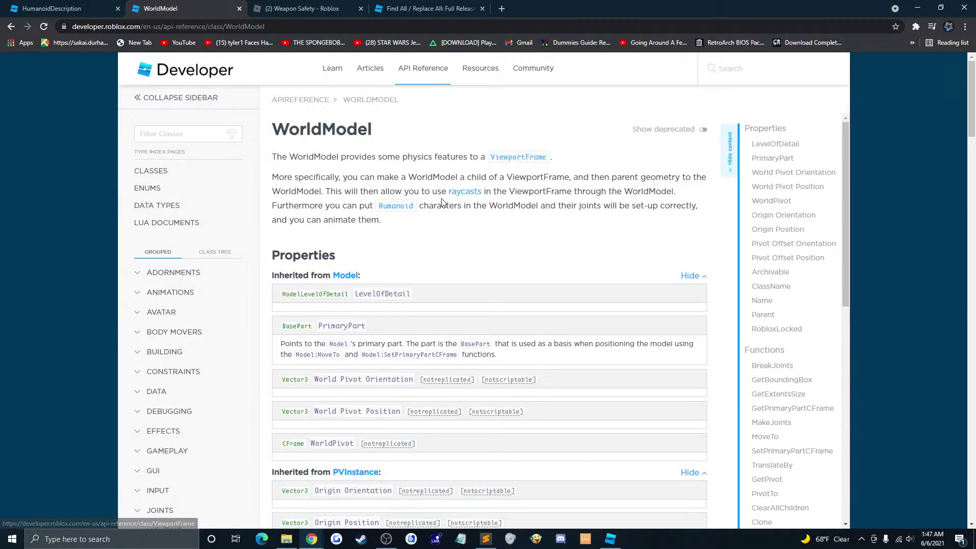
scroll(414, 158, "down", 1)
scroll(661, 157, "up", 1)
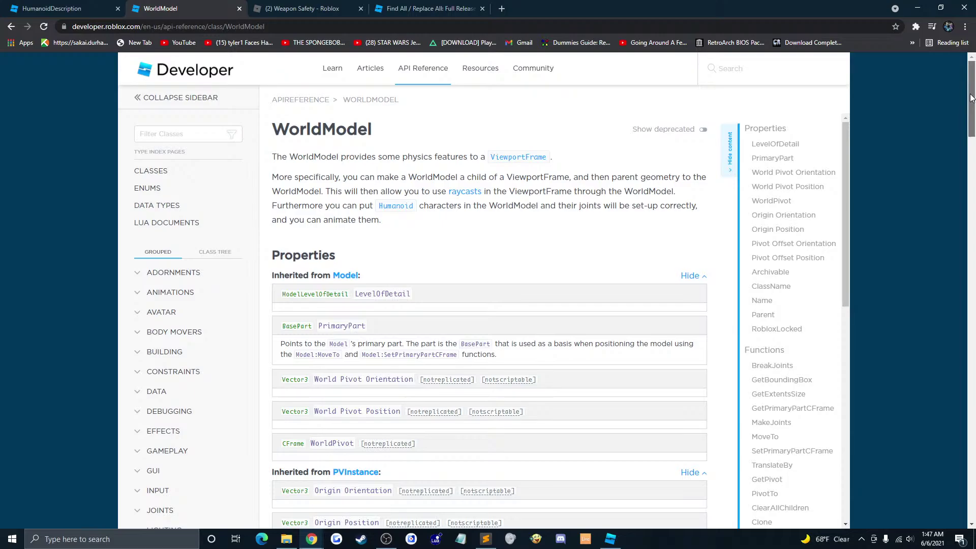
left_click_drag(971, 96, 971, 102)
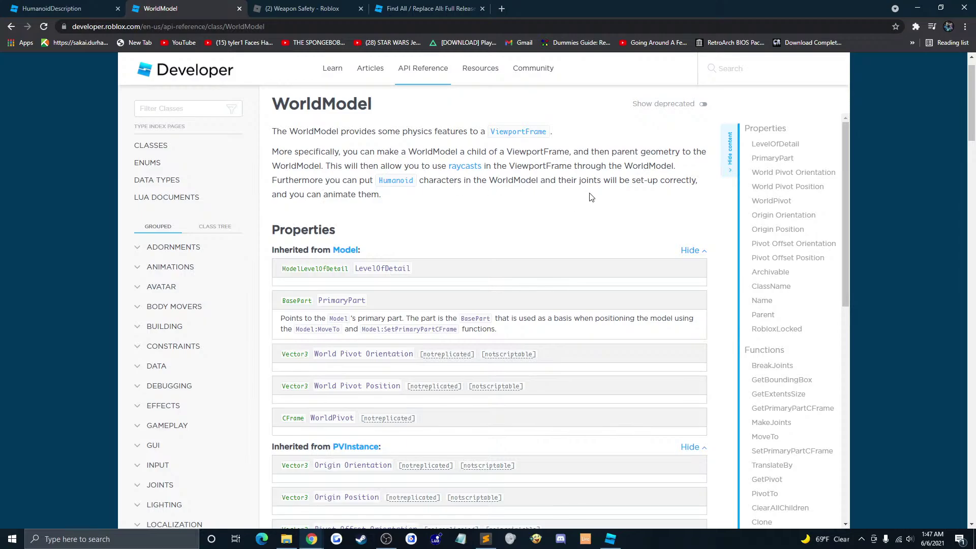
scroll(546, 198, "down", 10)
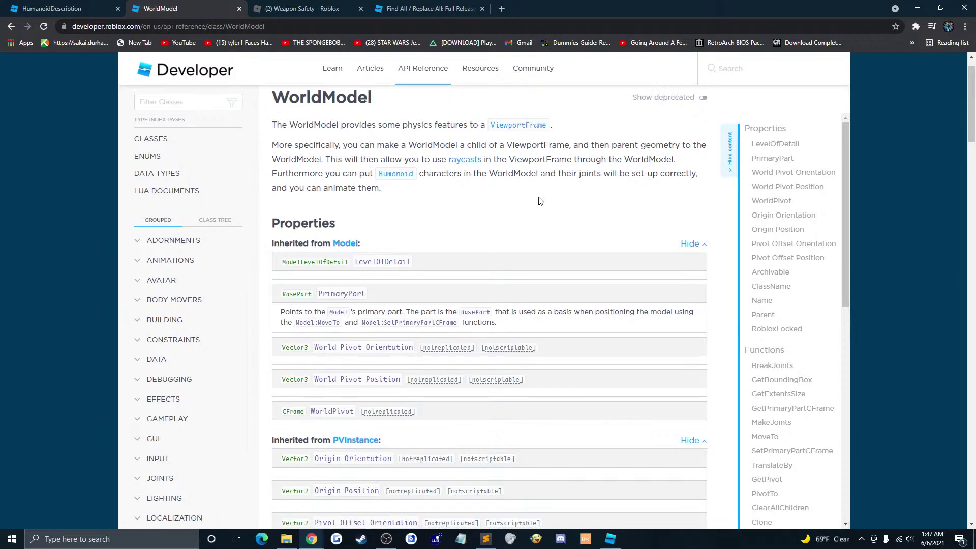
scroll(545, 198, "down", 4)
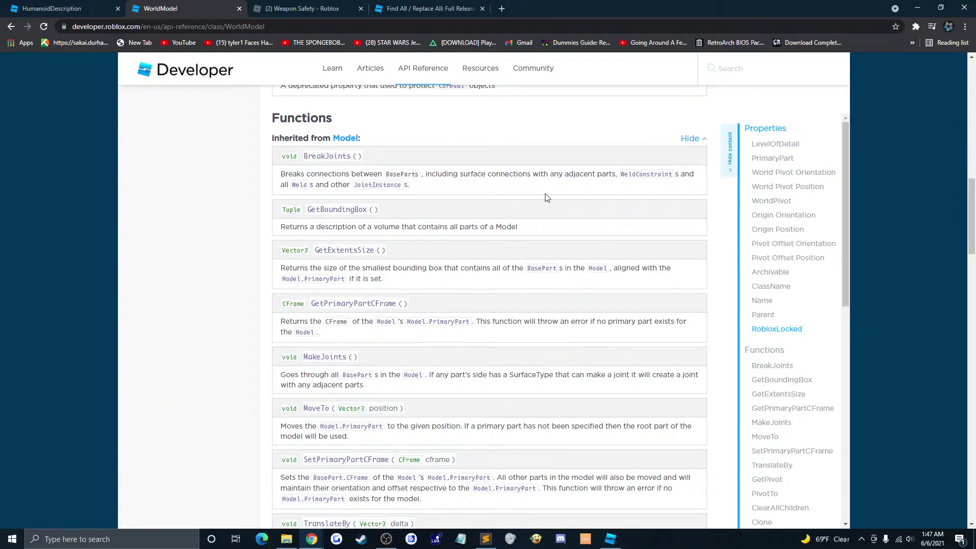
scroll(547, 197, "down", 1)
scroll(546, 198, "up", 16)
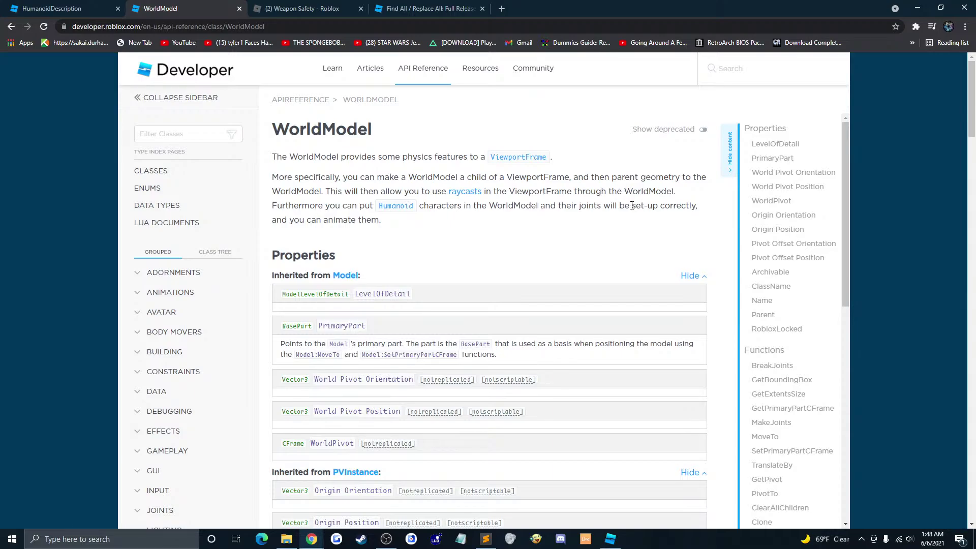
Step: Examine WorldModel's inherited properties and the Model functions such as GetExtentsSize, MoveTo and SetPrimaryPartCFrame
scroll(632, 206, "down", 2)
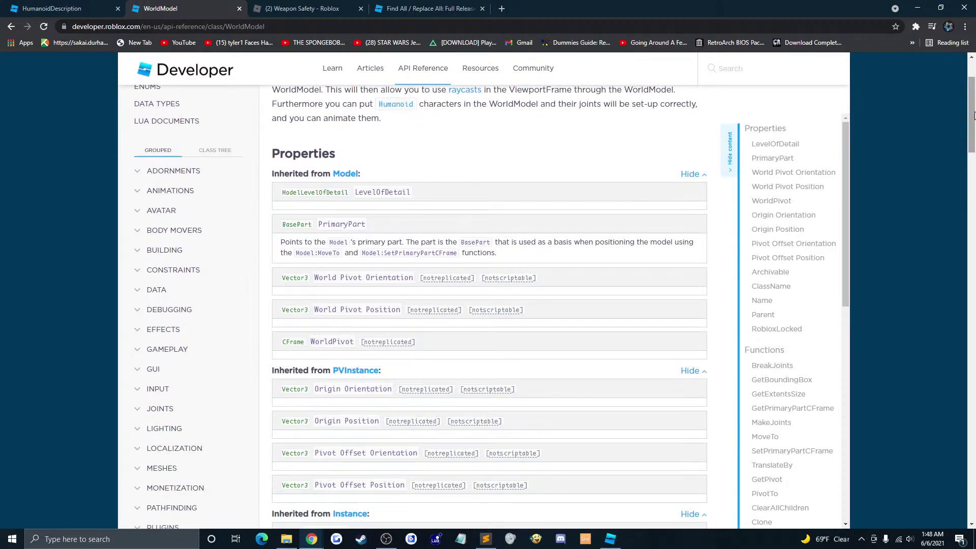
left_click_drag(974, 115, 973, 156)
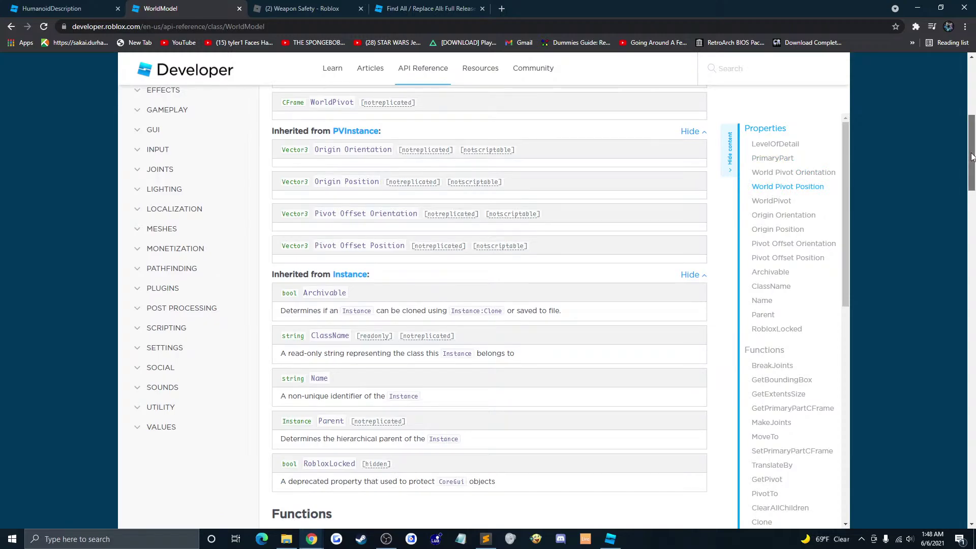
left_click_drag(973, 157, 971, 194)
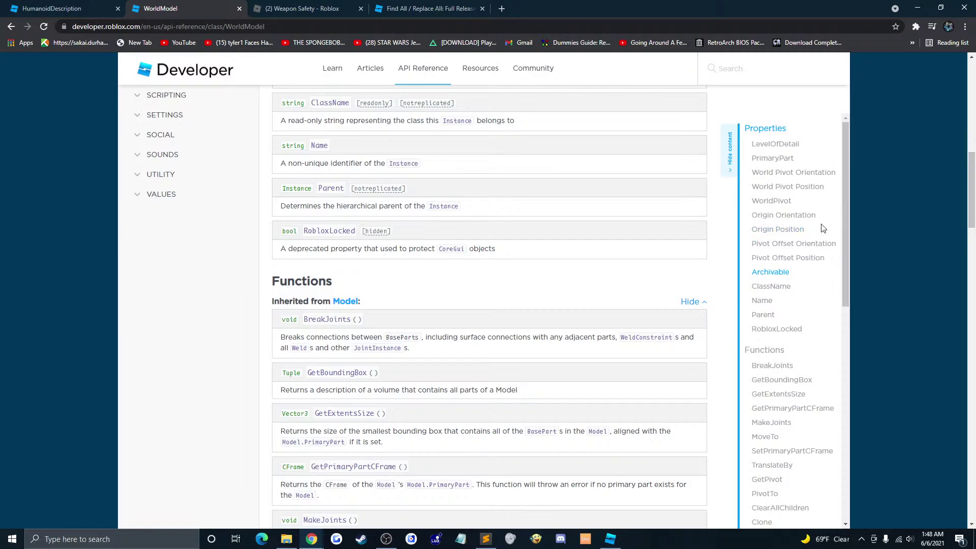
scroll(711, 291, "down", 1)
scroll(711, 291, "down", 5)
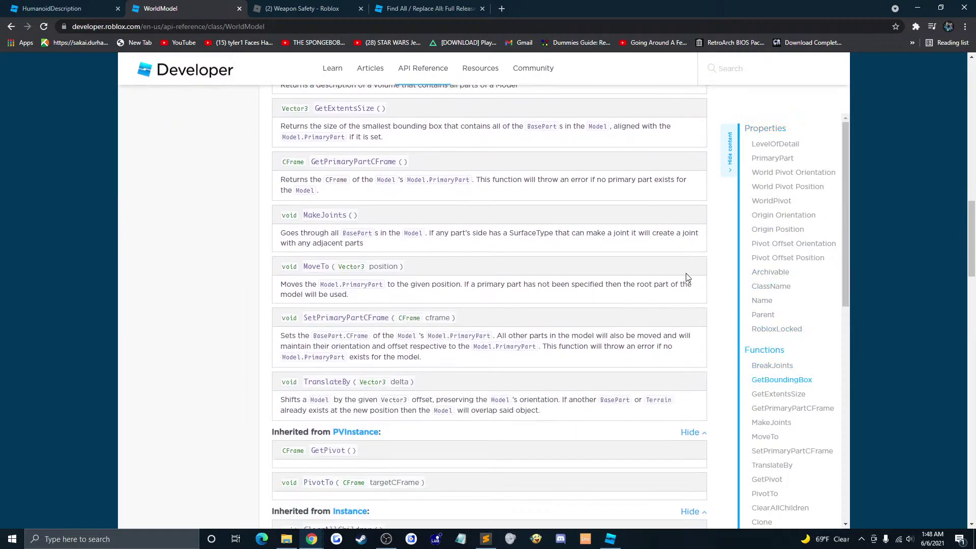
scroll(687, 277, "down", 4)
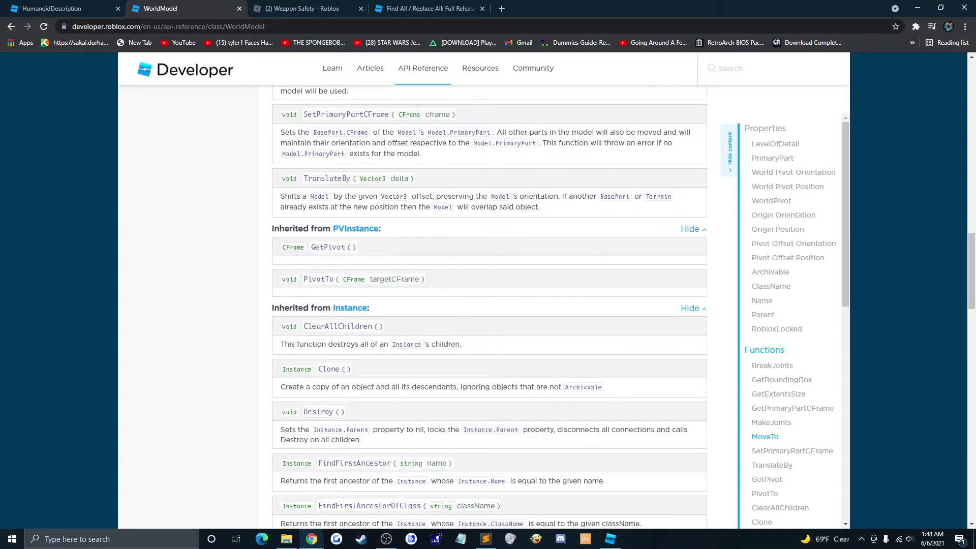
mouse_move(971, 276)
left_mouse_down()
mouse_move(956, 339)
mouse_move(960, 254)
left_mouse_up()
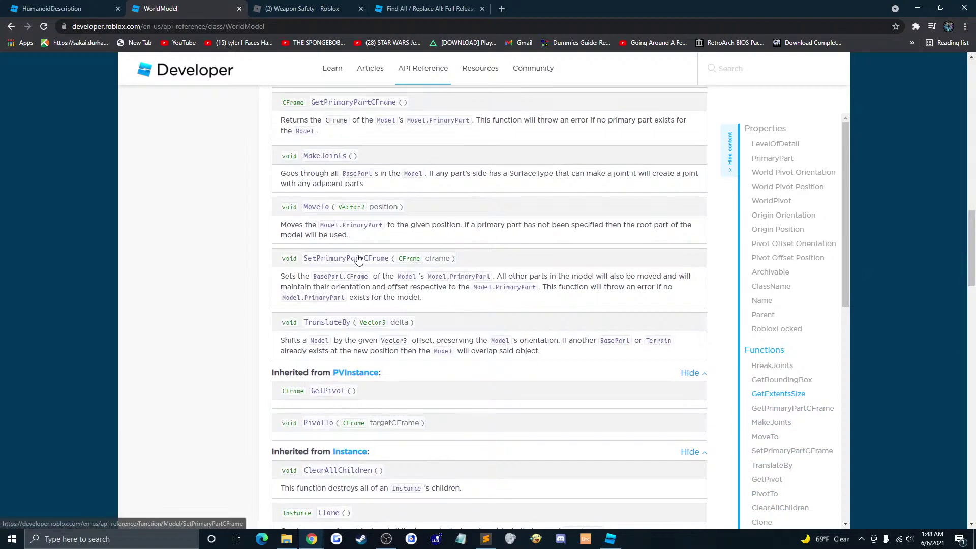
scroll(412, 275, "up", 4)
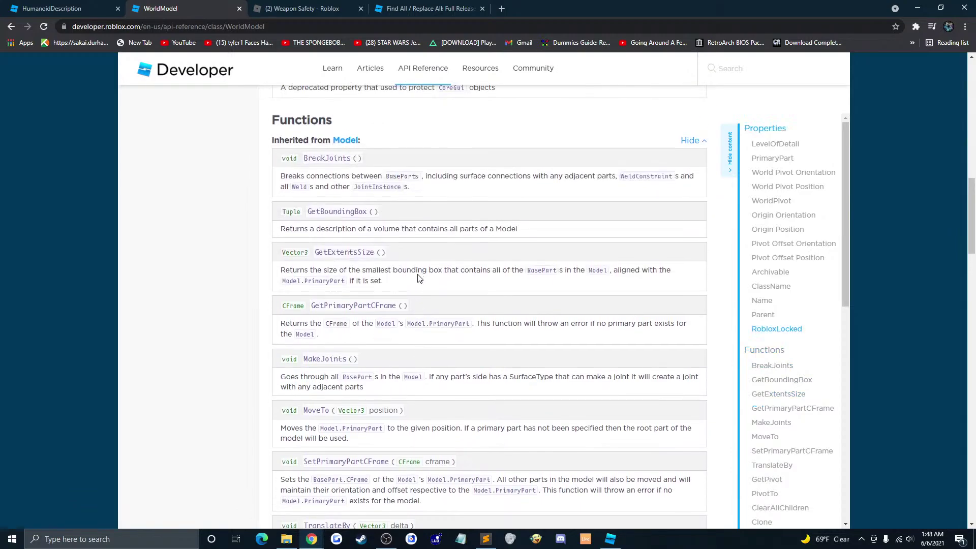
scroll(415, 267, "up", 2)
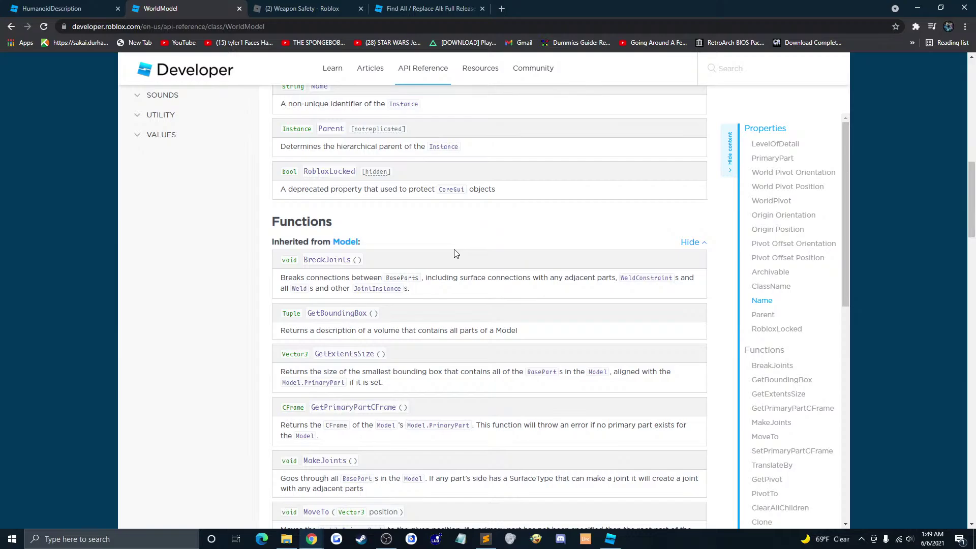
Step: Search the Developer documentation for RunService and open its class reference
scroll(488, 200, "up", 15)
left_click(741, 70)
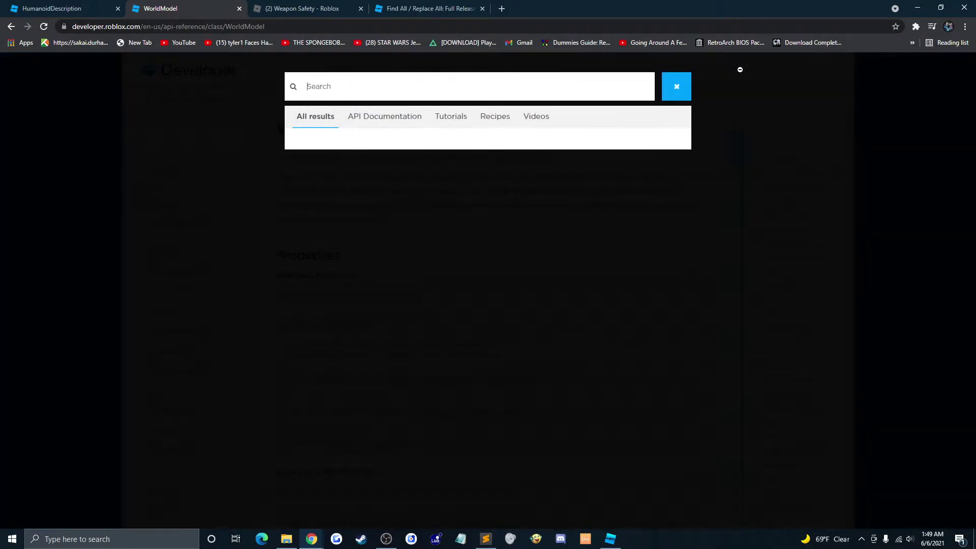
type("RunS")
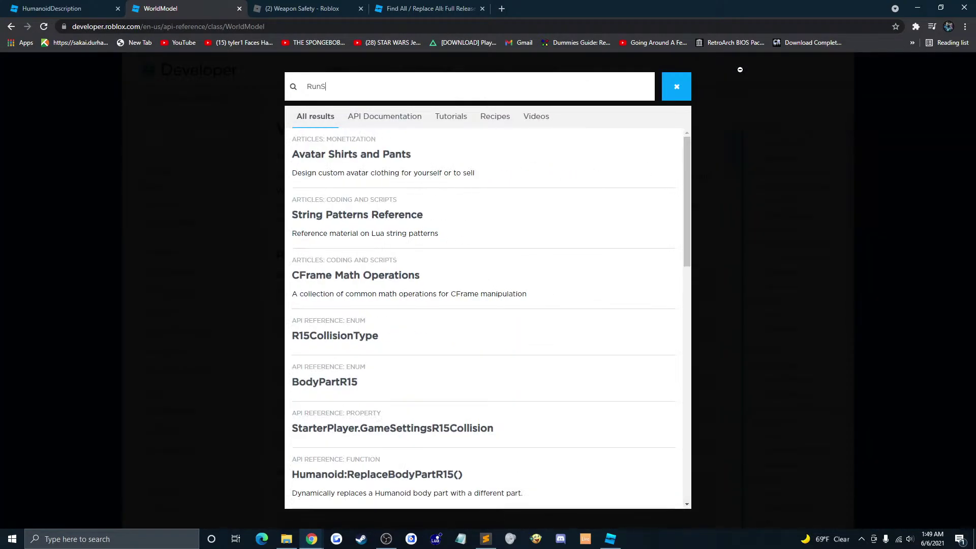
type("ervice")
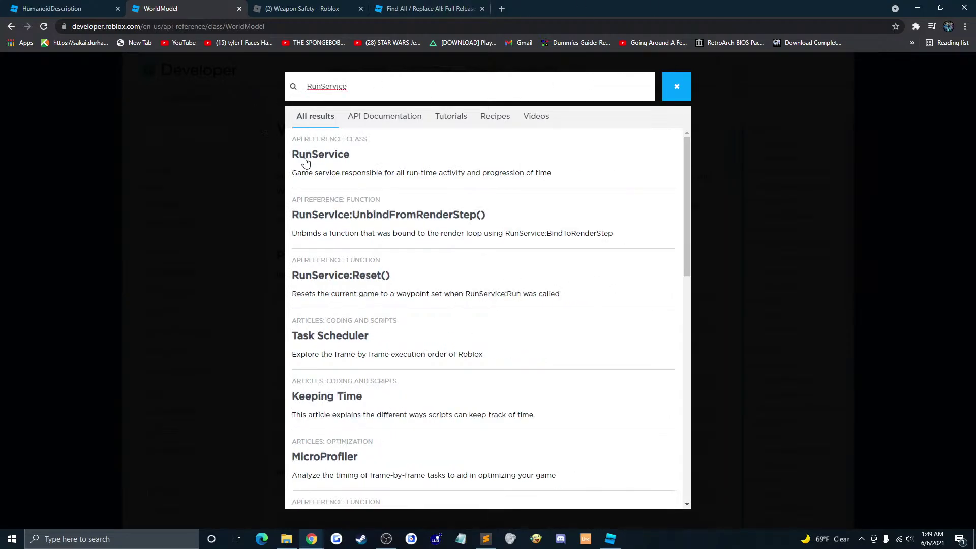
left_click(305, 158)
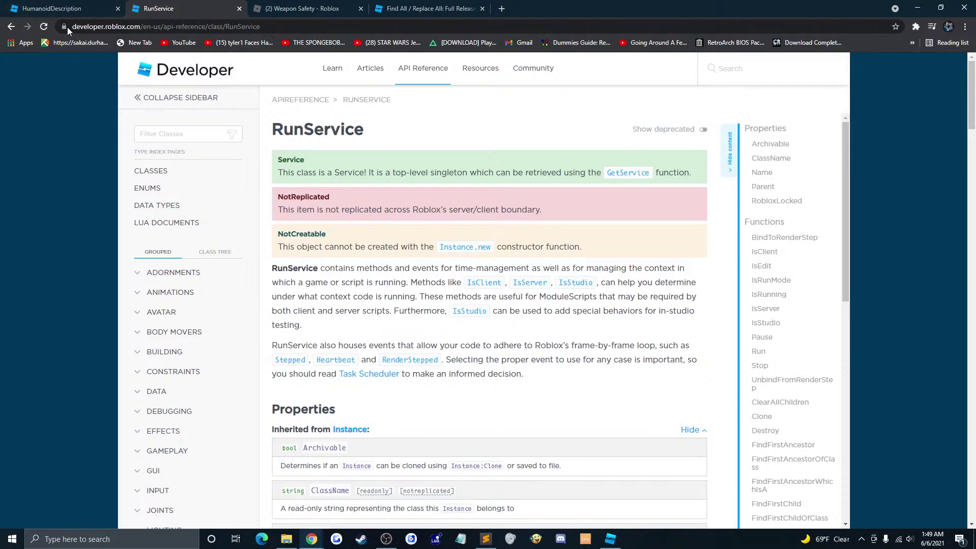
Step: Search for RunService again, look through the related functions and articles, and reopen the class reference from the results
left_click(785, 68)
type("RunSer")
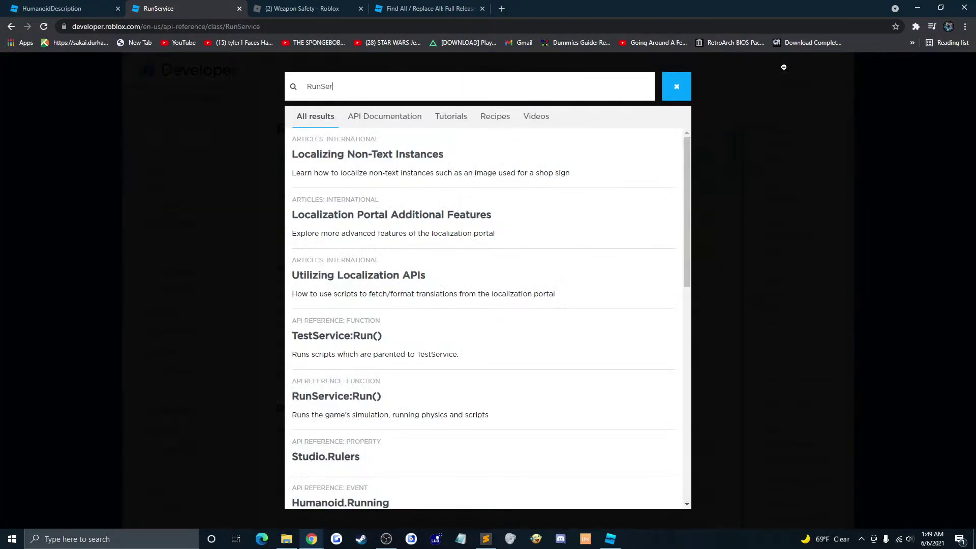
type("vice")
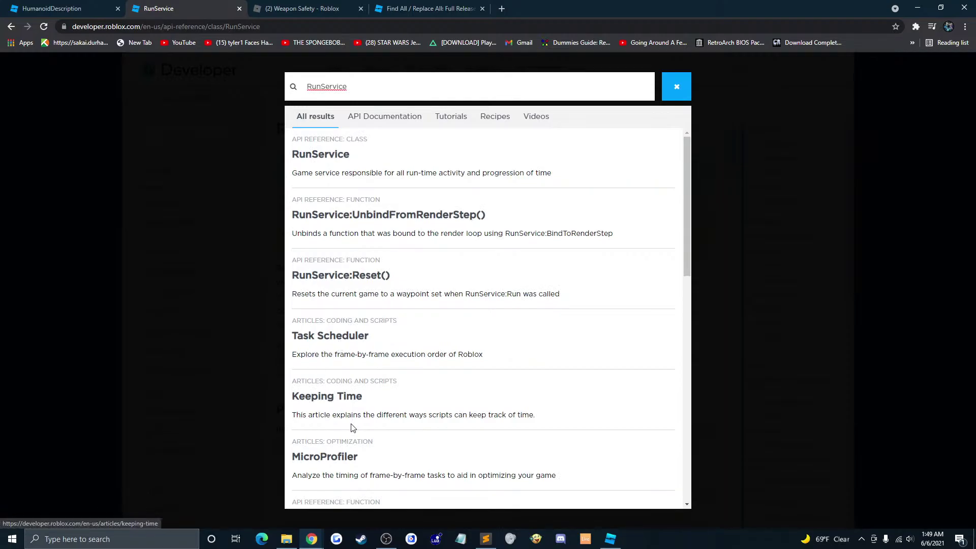
scroll(348, 285, "down", 4)
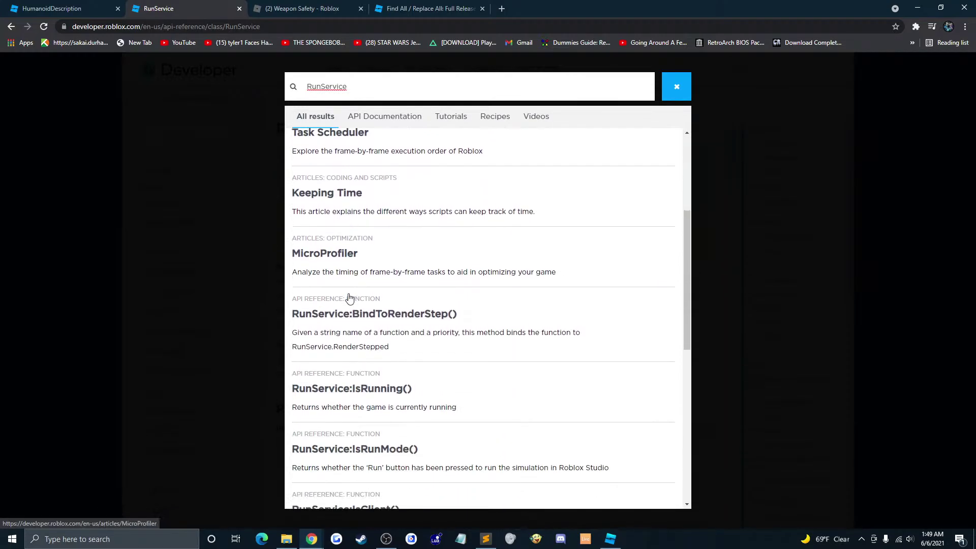
scroll(350, 298, "down", 4)
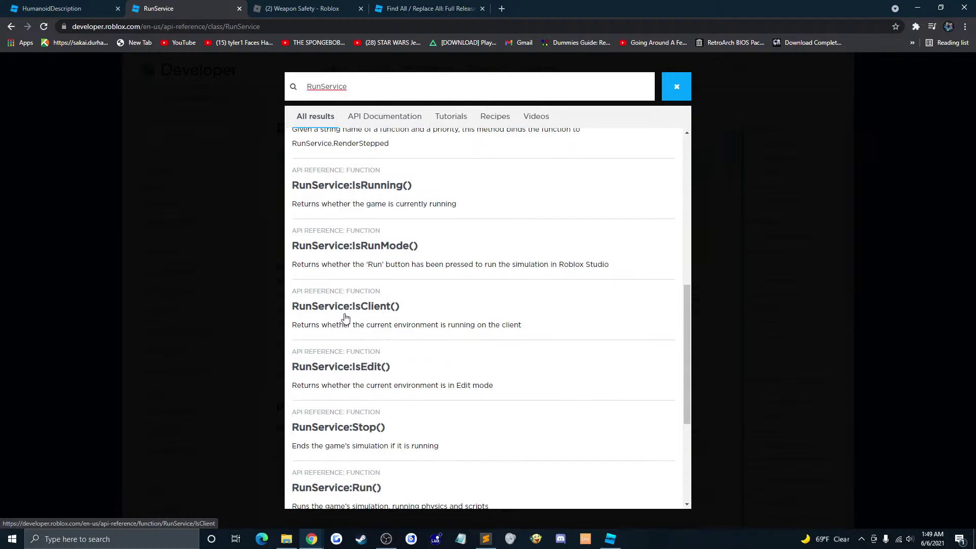
scroll(349, 316, "down", 4)
scroll(412, 313, "up", 6)
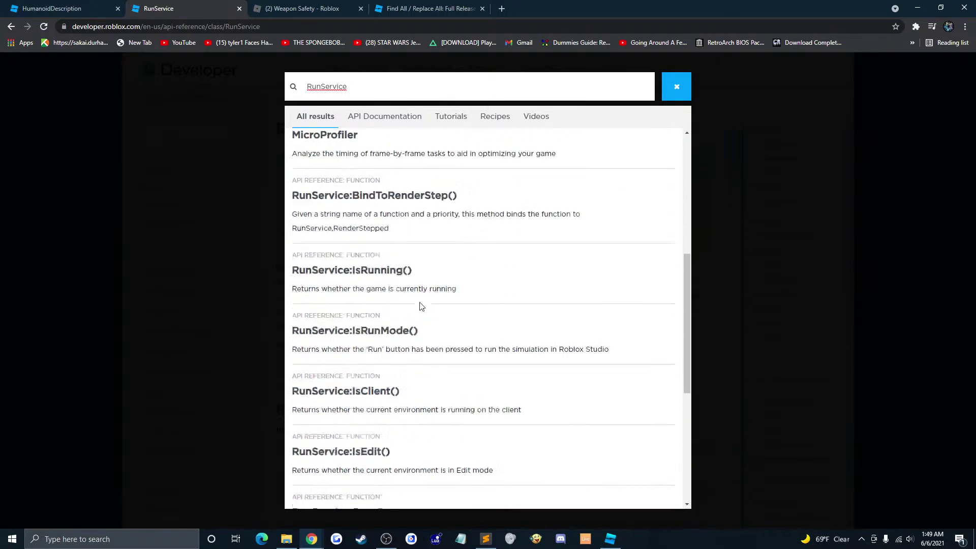
scroll(421, 306, "down", 6)
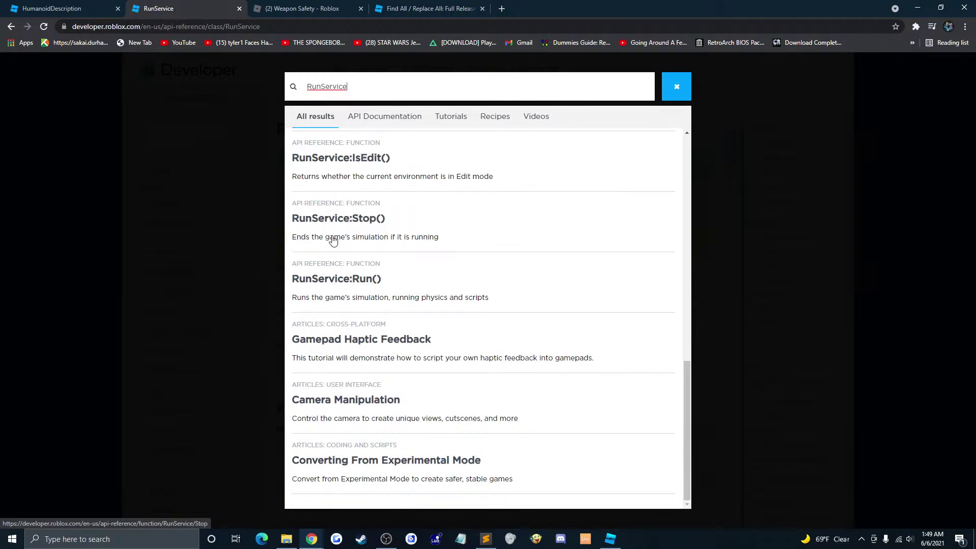
scroll(333, 268, "up", 9)
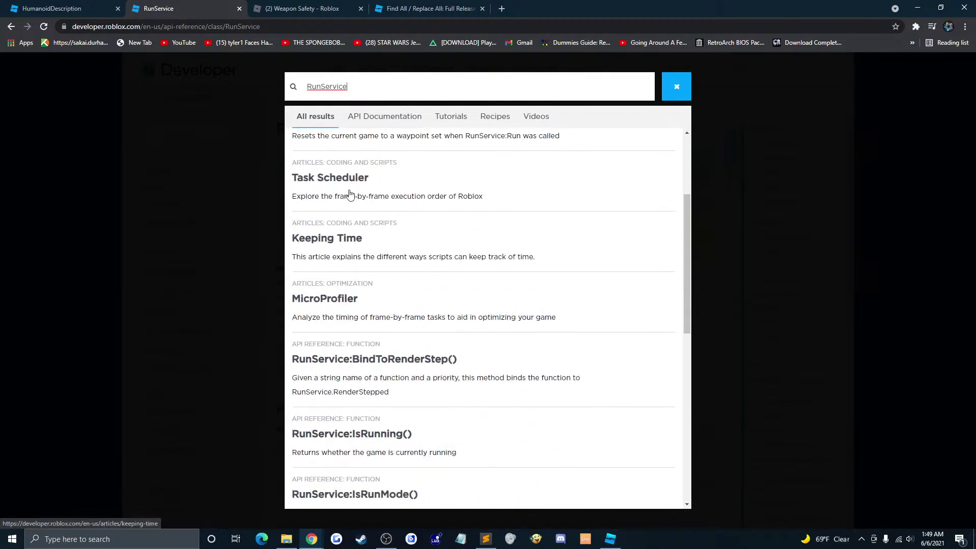
scroll(350, 195, "up", 3)
left_click(330, 163)
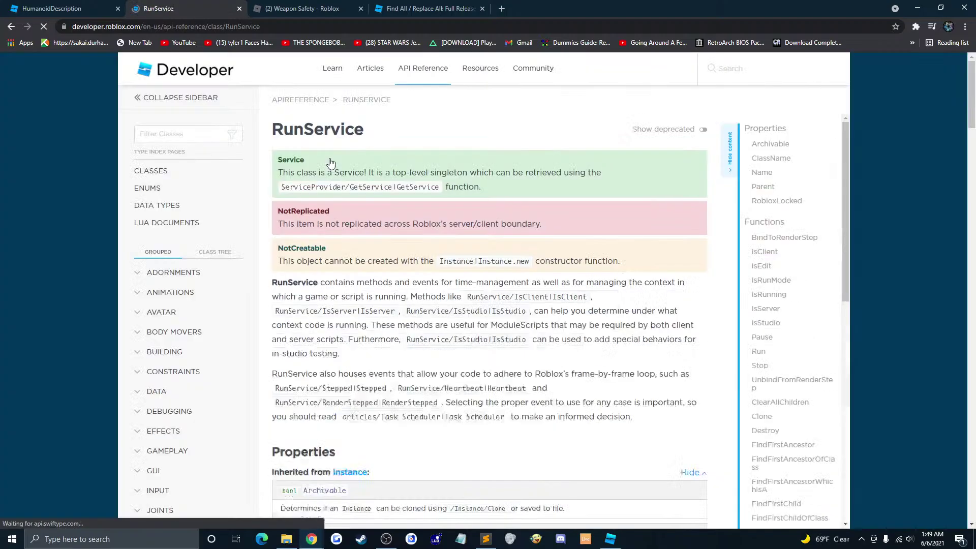
Step: Read through RunService's functions, including IsEdit, IsRunMode, IsServer, IsStudio, Pause, Run and UnbindFromRenderStep
scroll(436, 224, "down", 15)
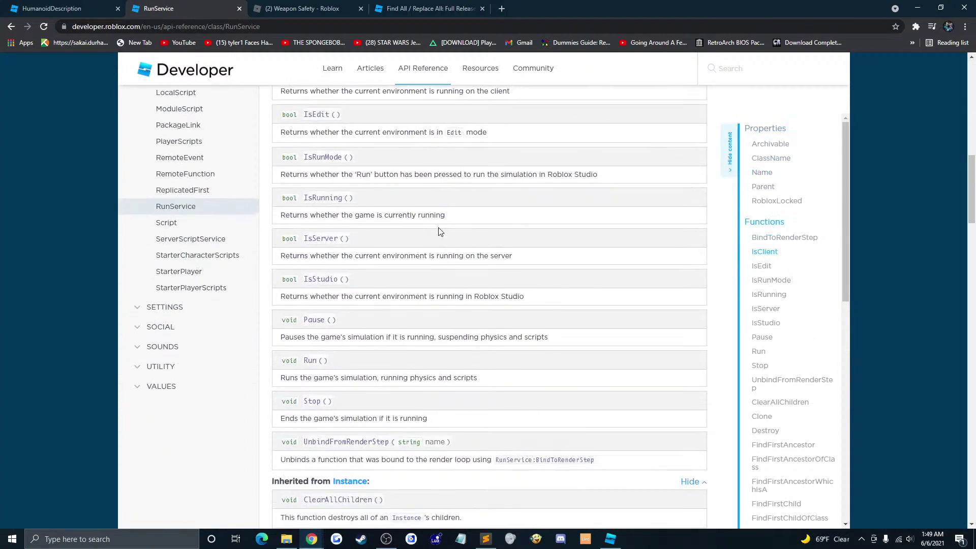
scroll(441, 231, "down", 2)
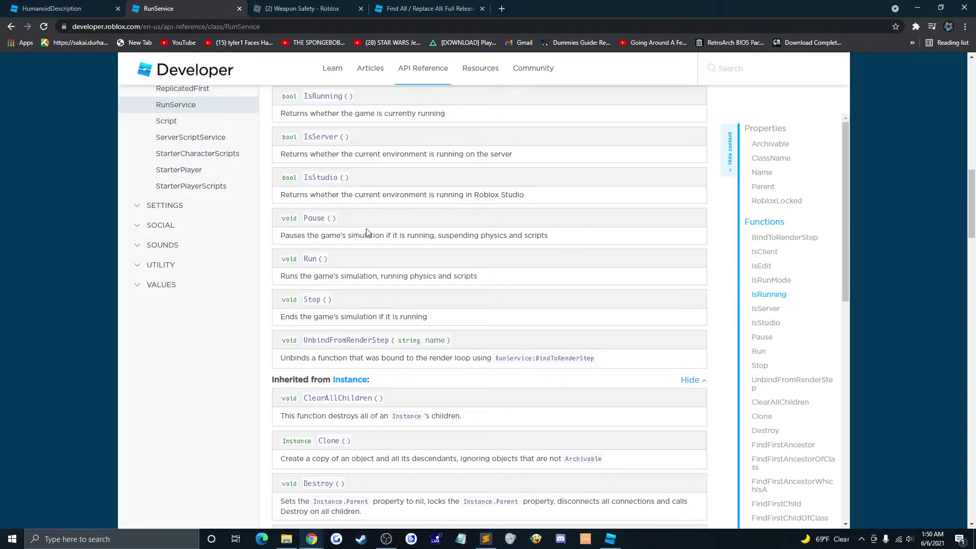
scroll(332, 233, "up", 8)
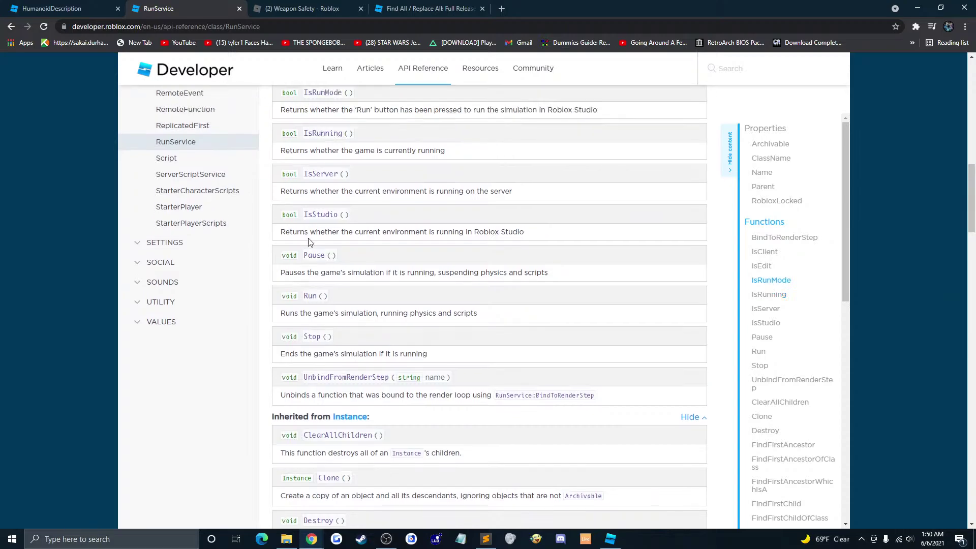
scroll(332, 234, "up", 7)
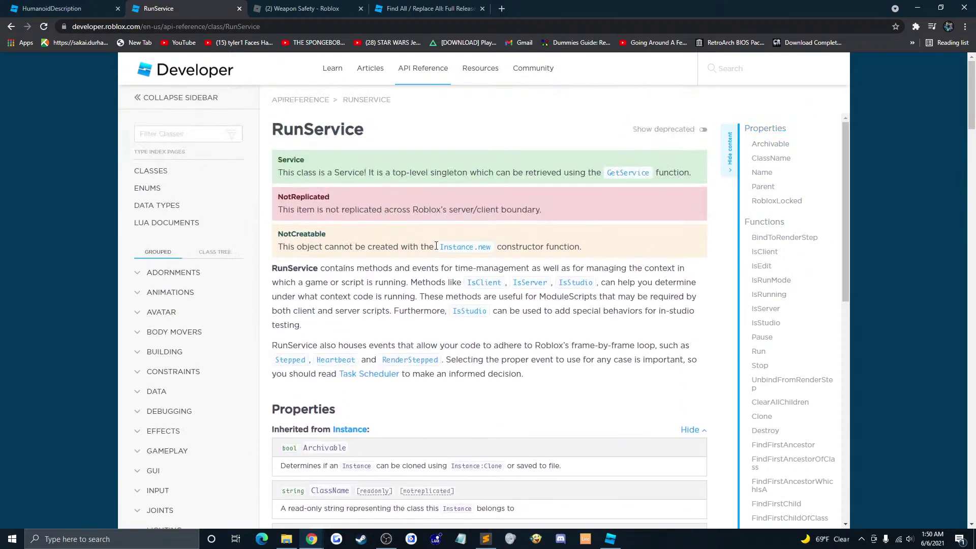
scroll(457, 176, "down", 2)
scroll(457, 176, "down", 12)
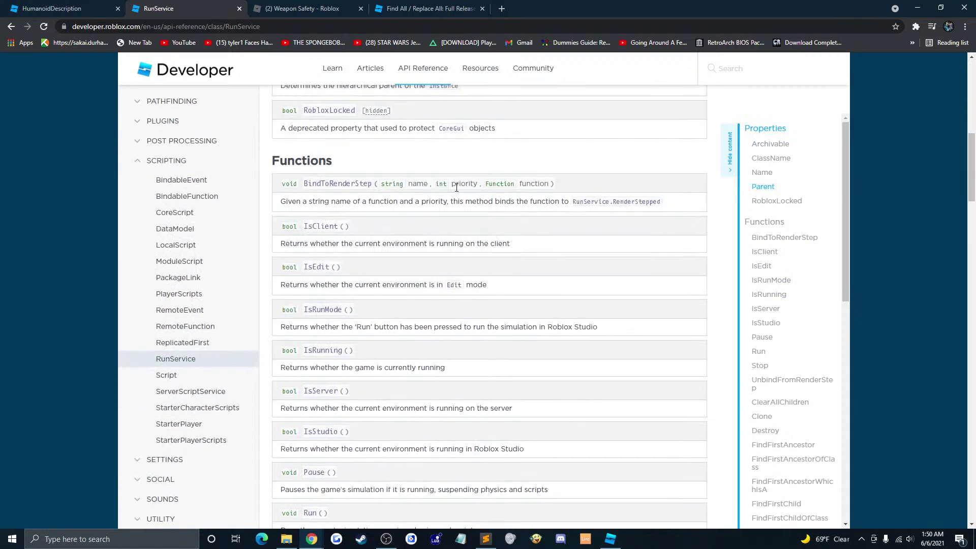
scroll(456, 197, "down", 5)
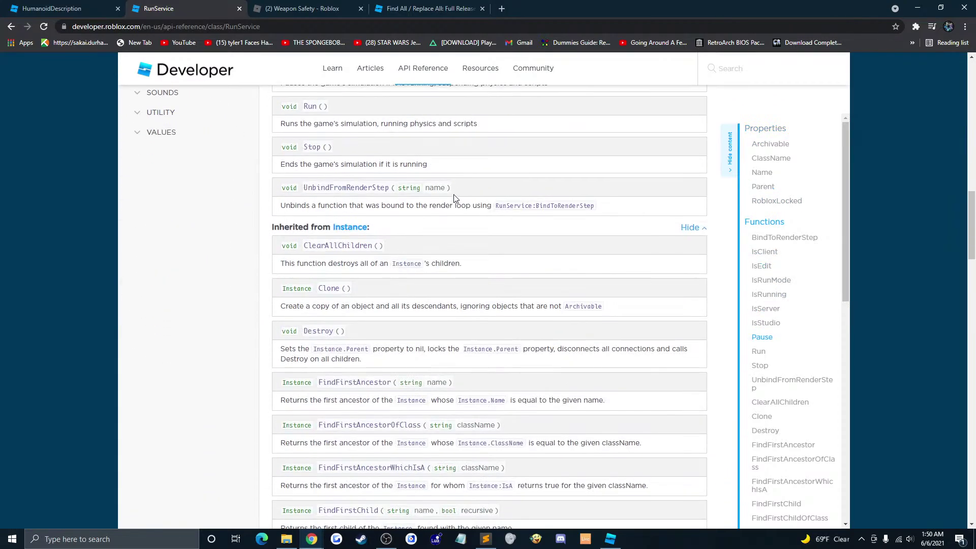
scroll(458, 197, "up", 7)
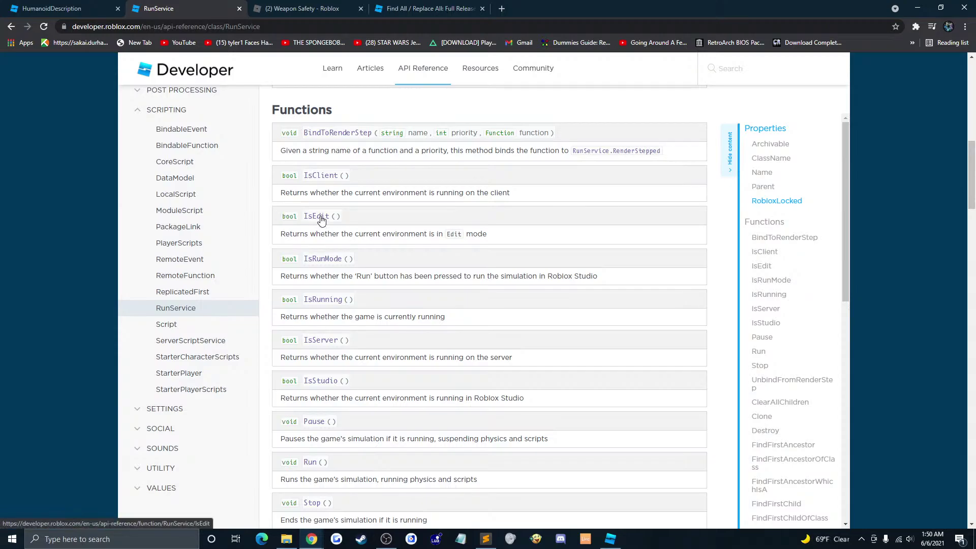
scroll(321, 218, "down", 1)
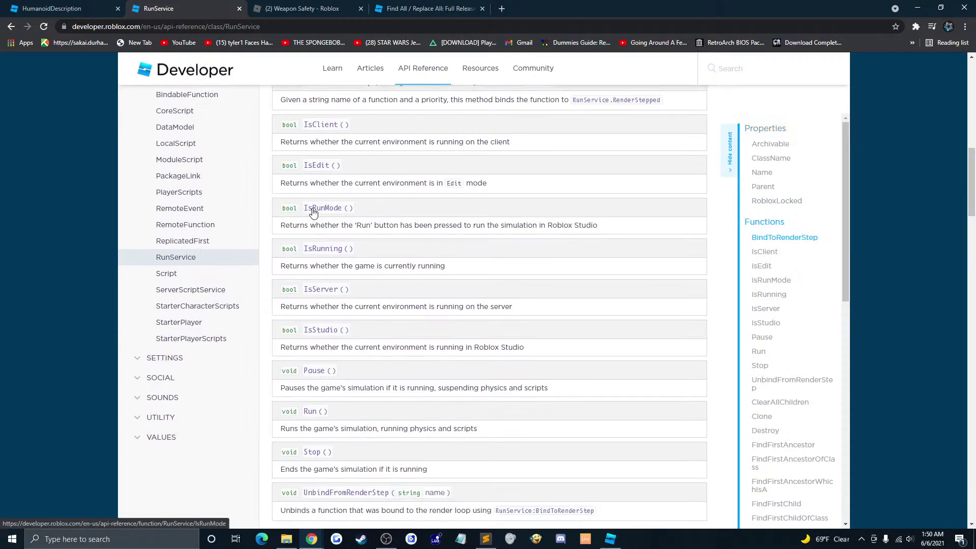
scroll(313, 213, "down", 2)
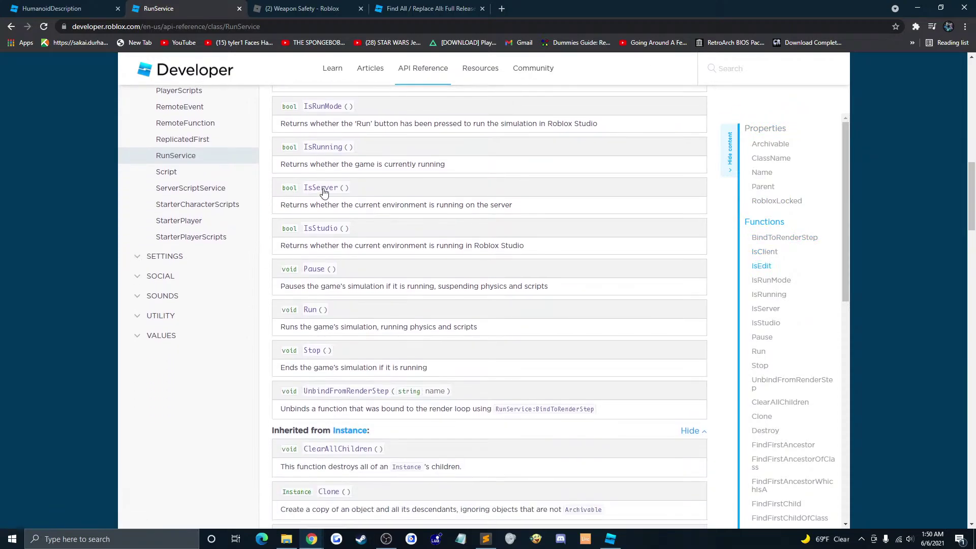
Step: Read the descriptions of RunService's IsServer, IsStudio, Pause, Run, Stop and UnbindFromRenderStep functions
scroll(315, 192, "down", 1)
scroll(287, 194, "down", 1)
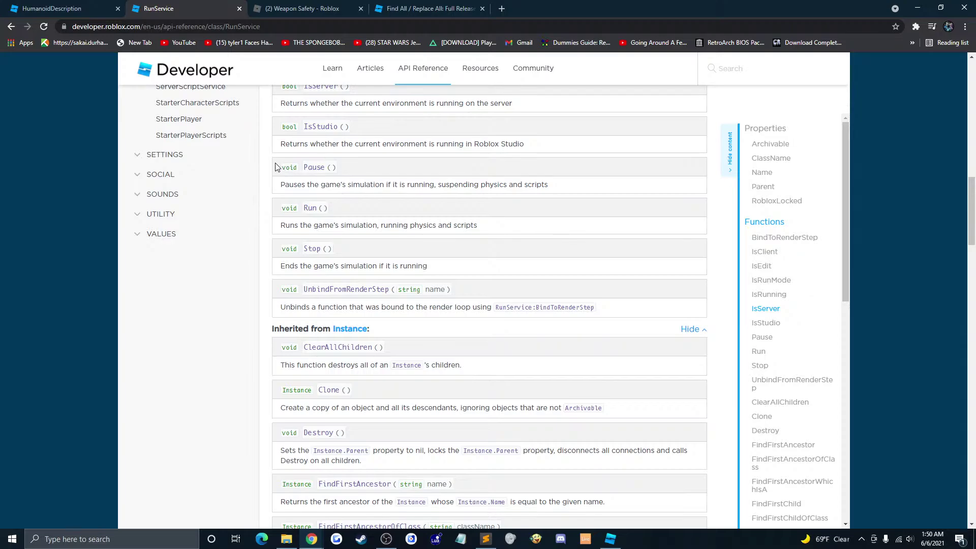
left_click_drag(276, 166, 379, 253)
left_click(379, 252)
scroll(454, 214, "down", 1)
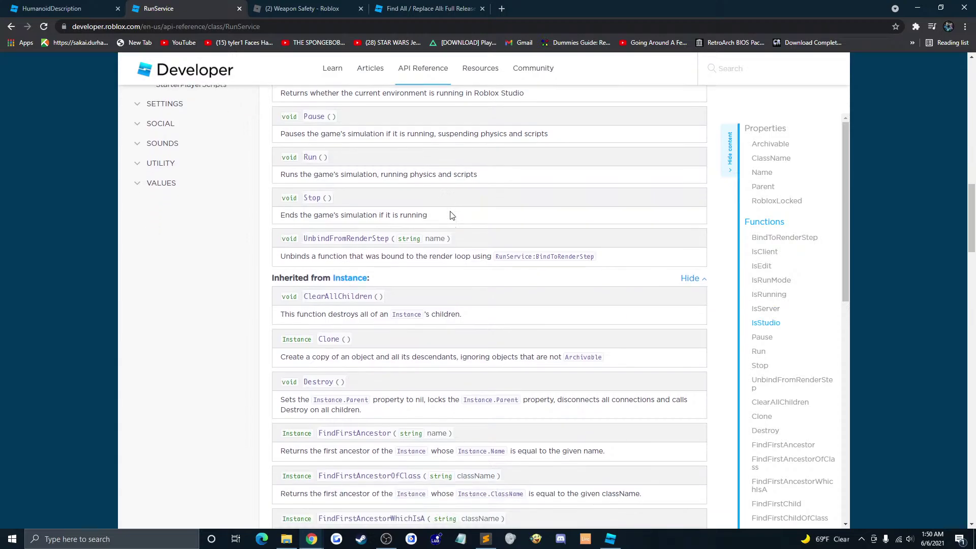
scroll(451, 217, "up", 3)
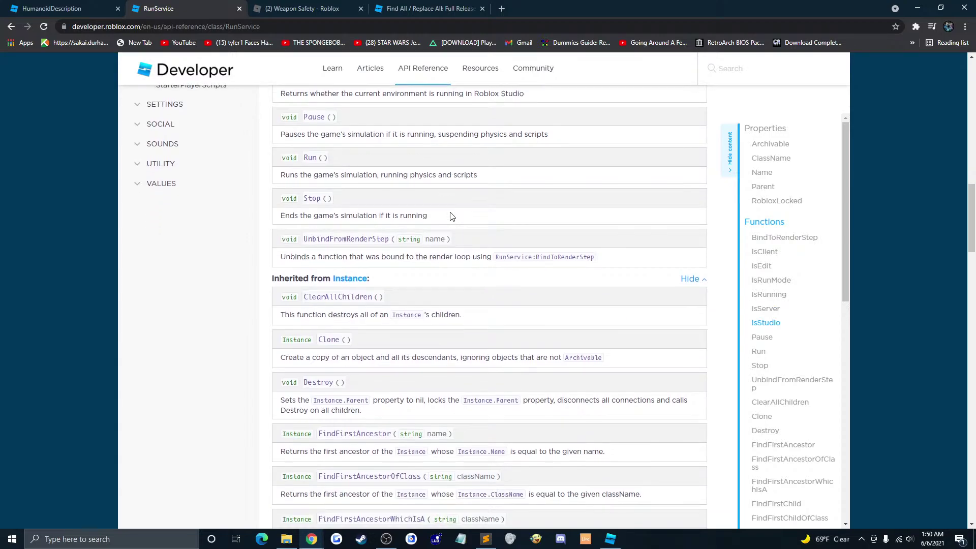
scroll(454, 220, "up", 2)
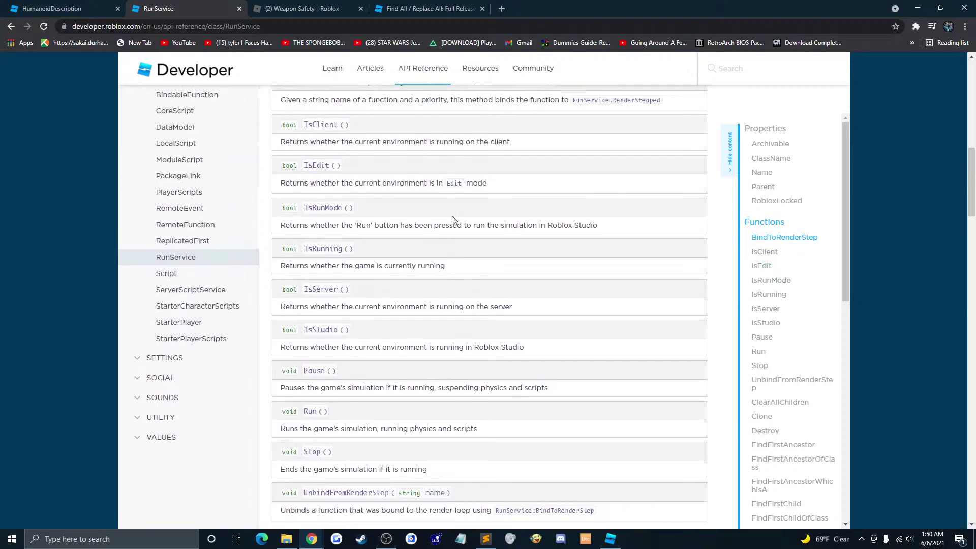
scroll(417, 260, "down", 3)
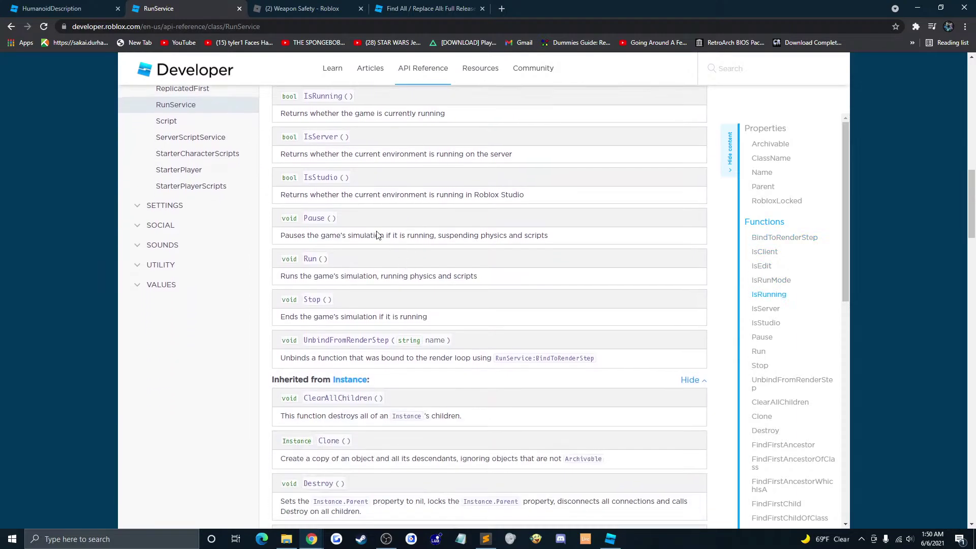
scroll(376, 259, "down", 3)
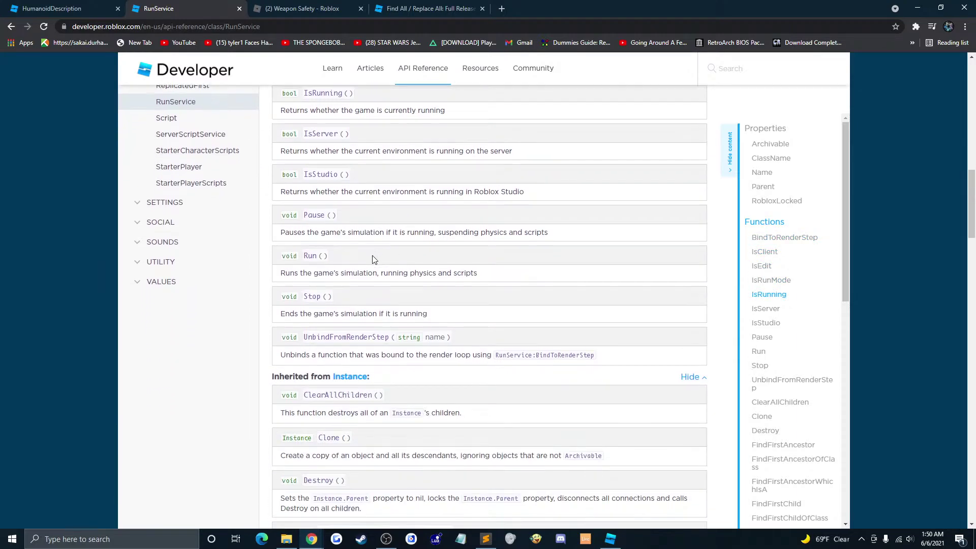
Step: Look through the functions RunService inherits from Instance and continue past its events to the code samples
scroll(374, 257, "down", 8)
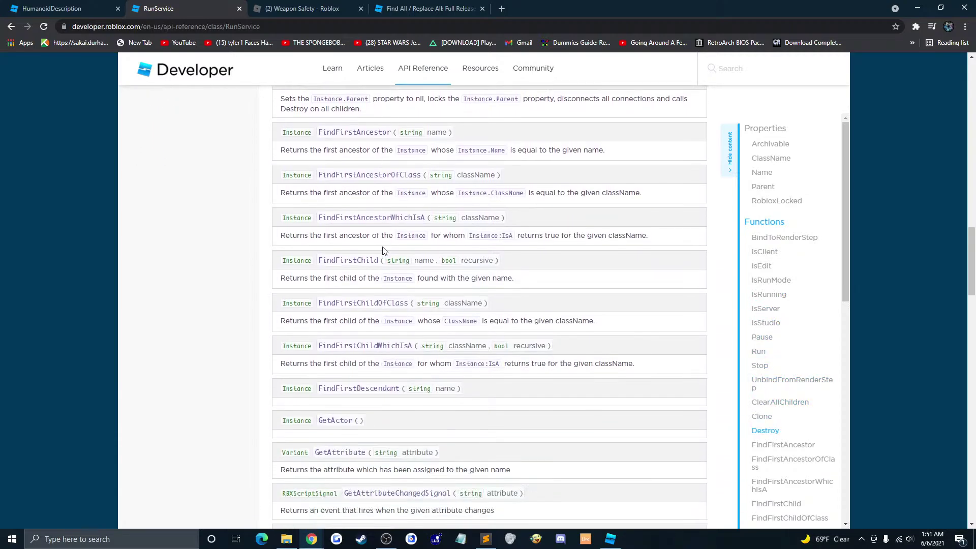
scroll(384, 250, "down", 10)
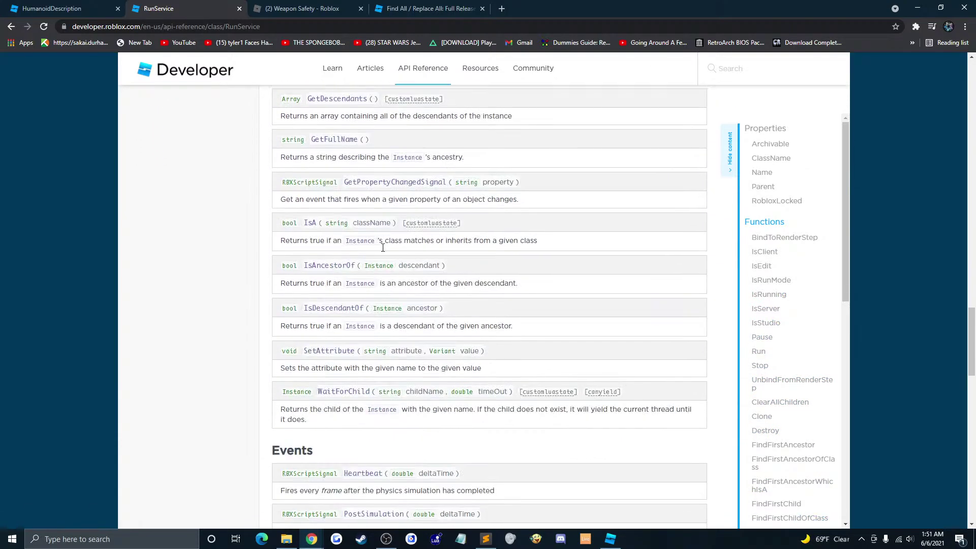
scroll(387, 251, "down", 8)
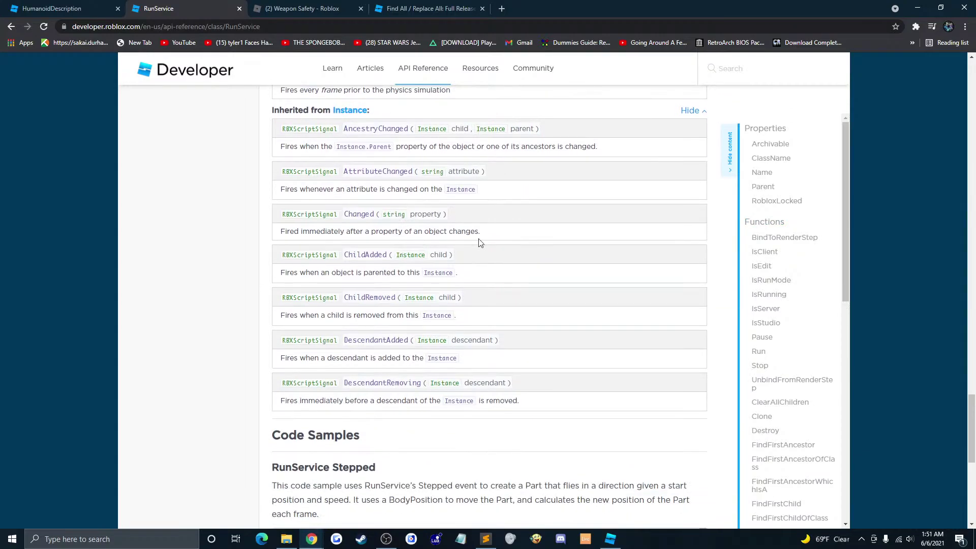
Step: Return to RunService's own functions and reread the entries for Pause, Run and Stop
left_click_drag(971, 427, 974, 220)
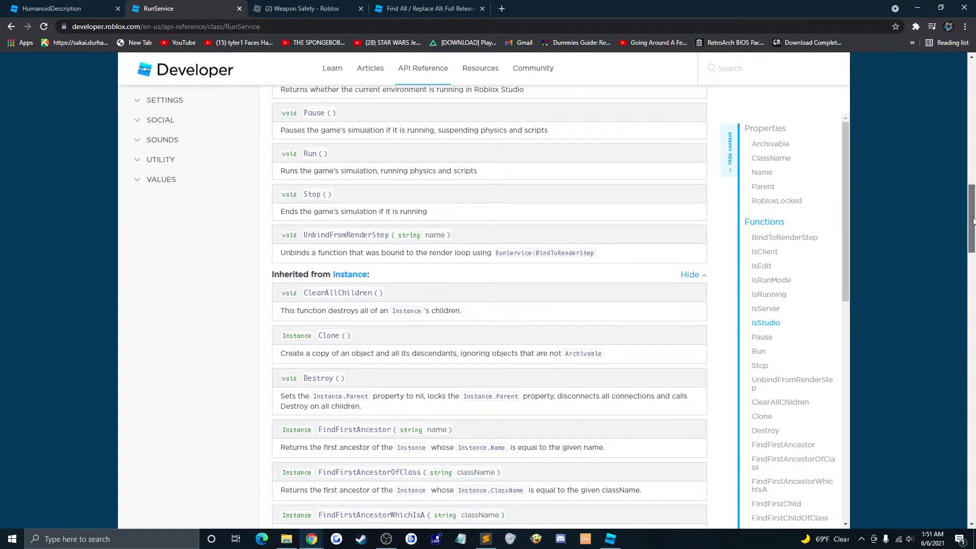
left_click_drag(974, 221, 972, 209)
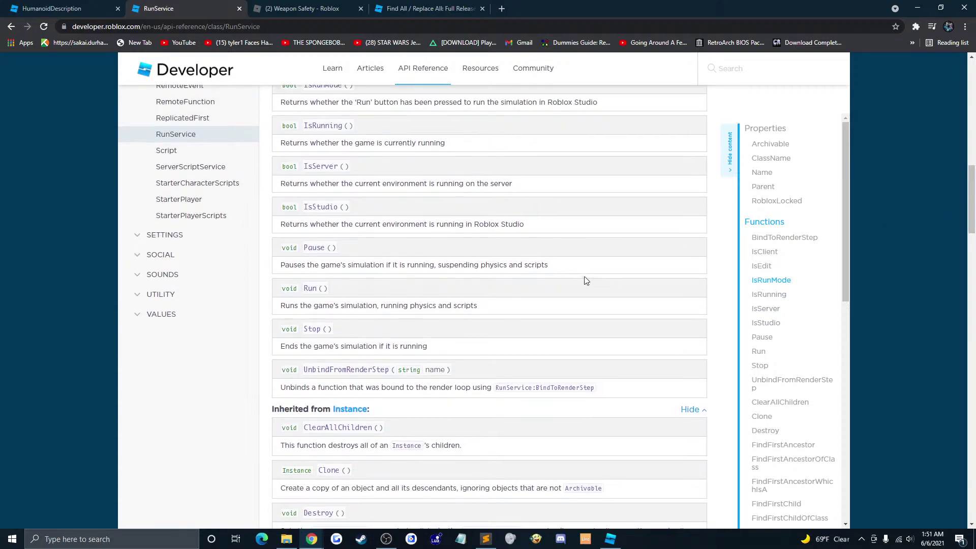
scroll(559, 279, "down", 2)
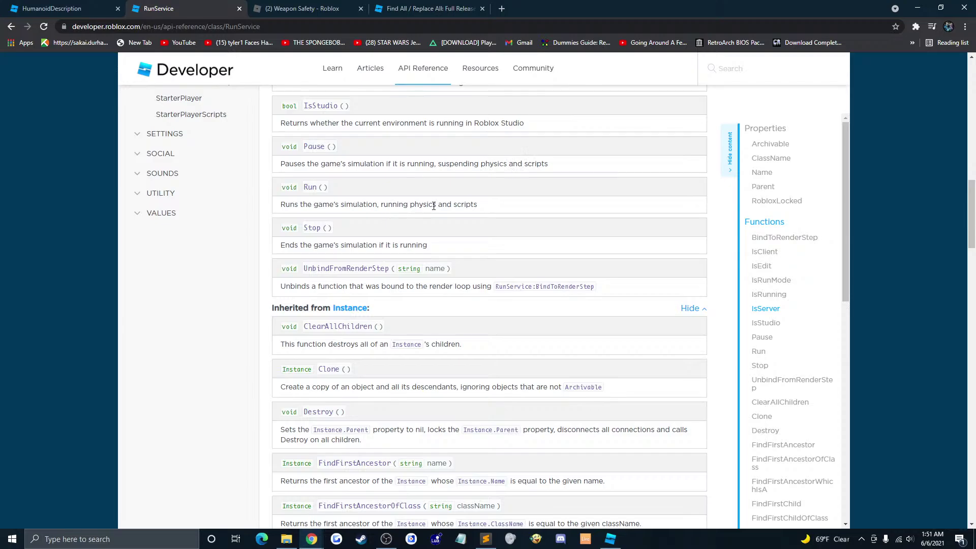
scroll(434, 206, "up", 2)
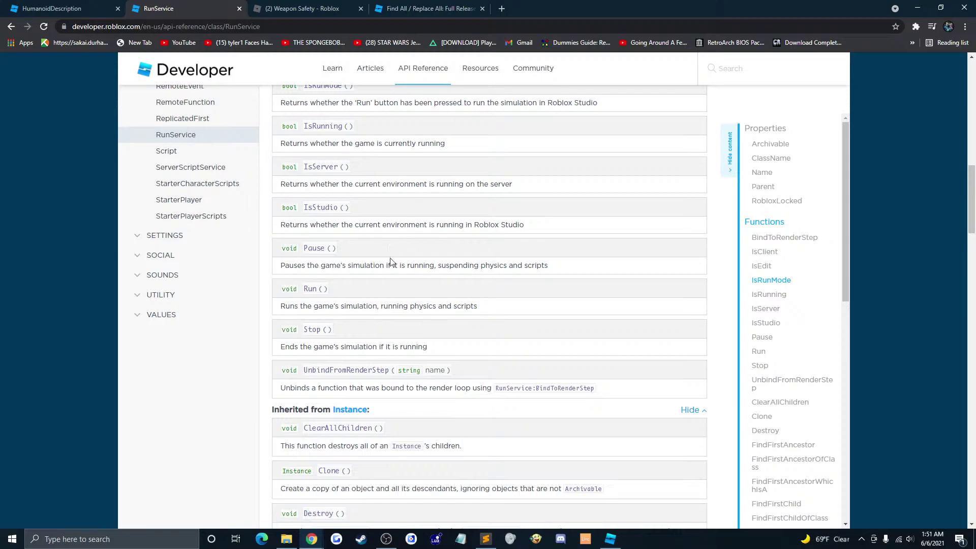
scroll(391, 285, "down", 1)
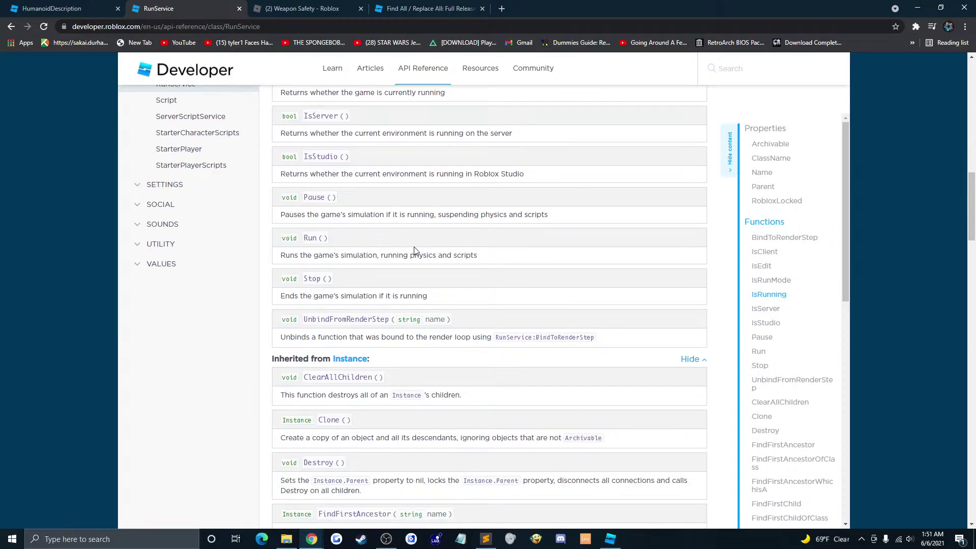
scroll(425, 246, "down", 1)
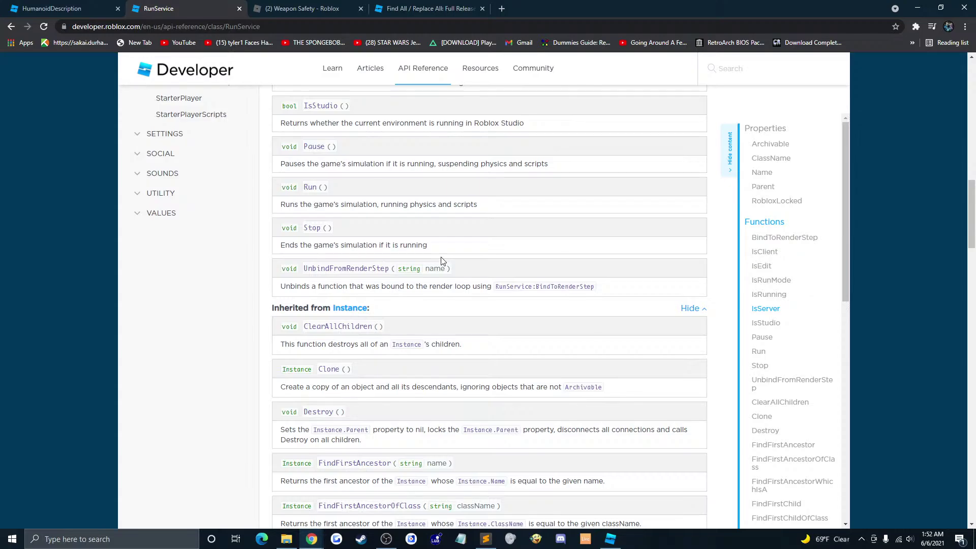
scroll(432, 214, "up", 1)
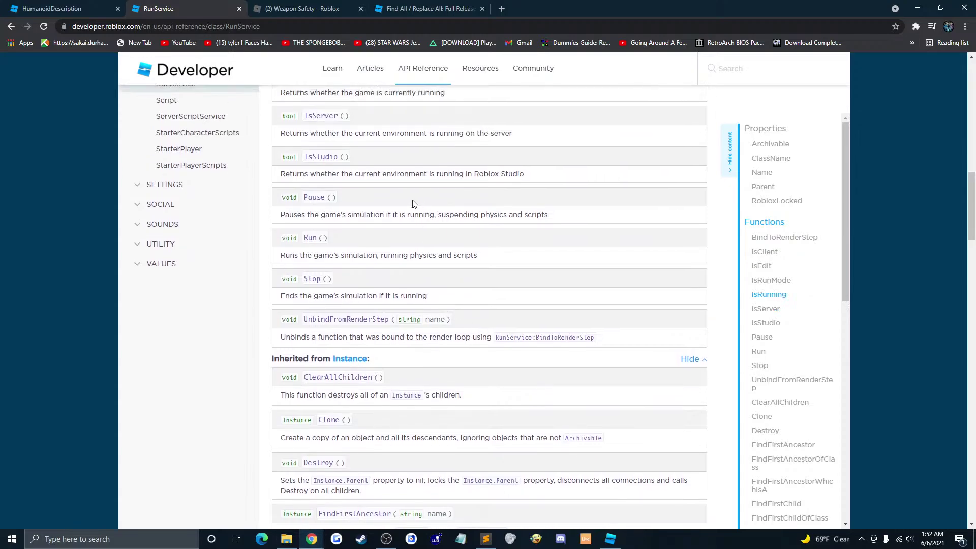
Step: Open the Pause function's reference page, read its security note and description, and return to the RunService class page
left_click(314, 198)
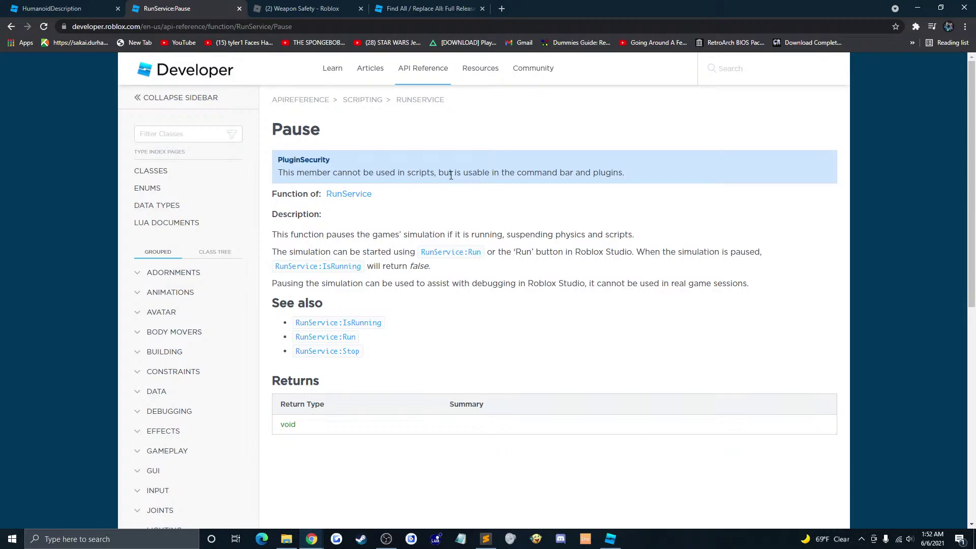
scroll(452, 178, "down", 1)
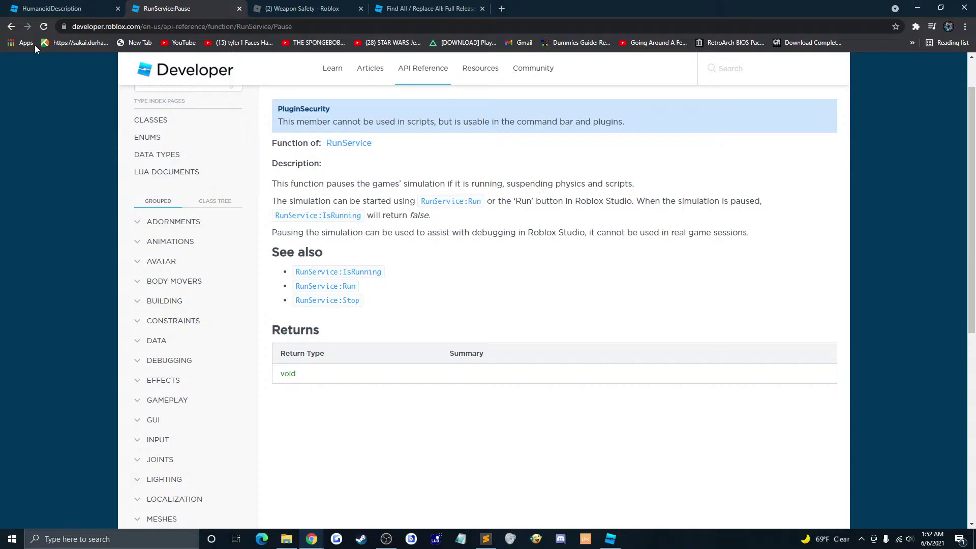
left_click(10, 26)
scroll(325, 234, "up", 1)
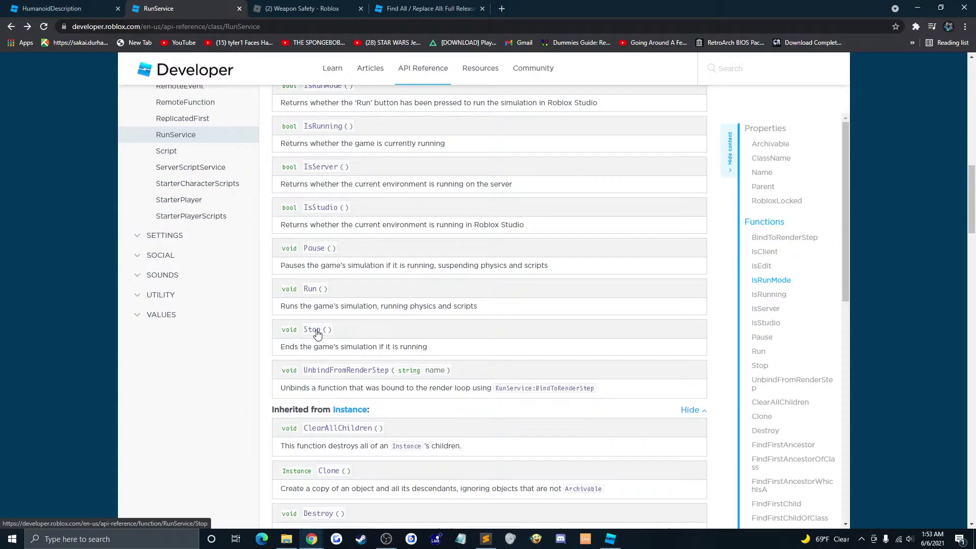
Step: Skim RunService's inherited functions down to the Events section and examine the events from Heartbeat to Stepped
scroll(376, 217, "down", 3)
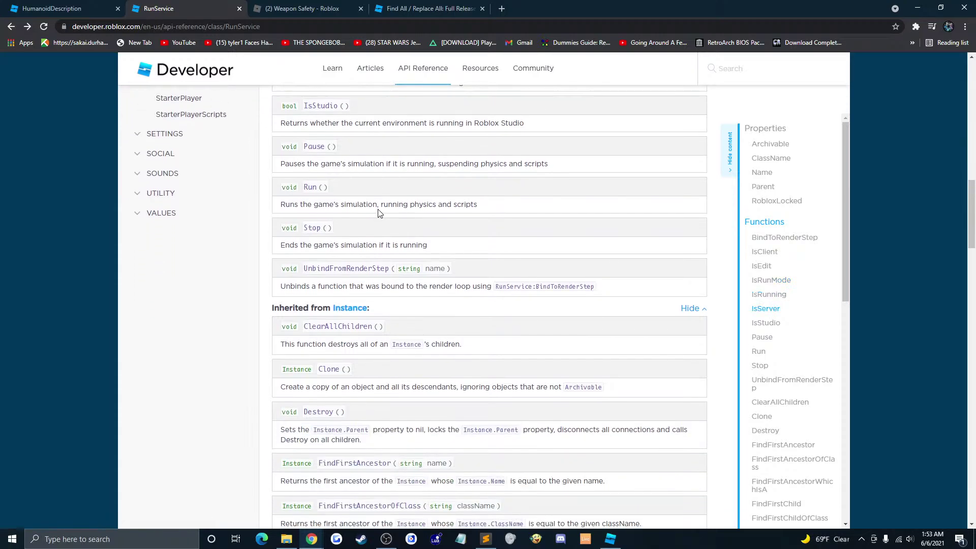
scroll(333, 222, "down", 5)
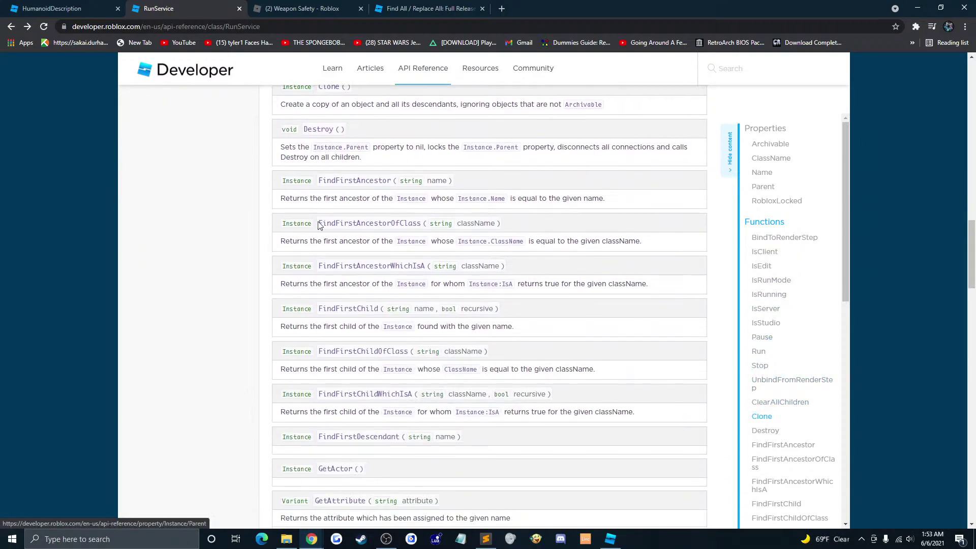
scroll(325, 219, "down", 6)
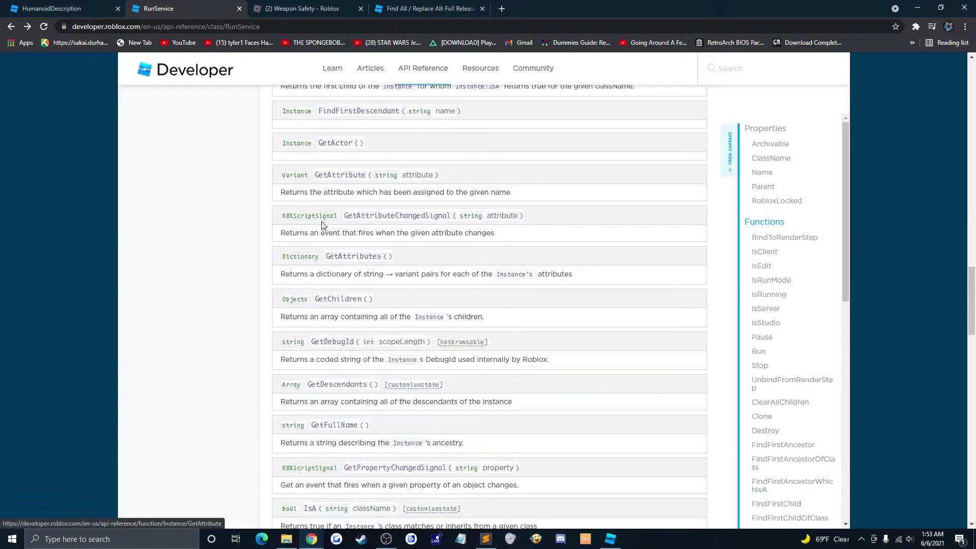
scroll(284, 214, "down", 4)
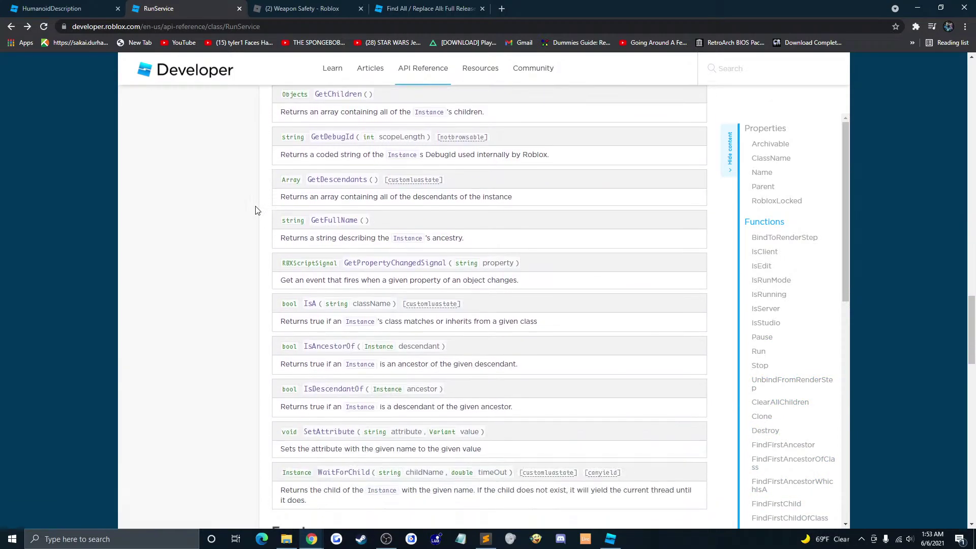
scroll(255, 210, "down", 2)
scroll(252, 212, "down", 5)
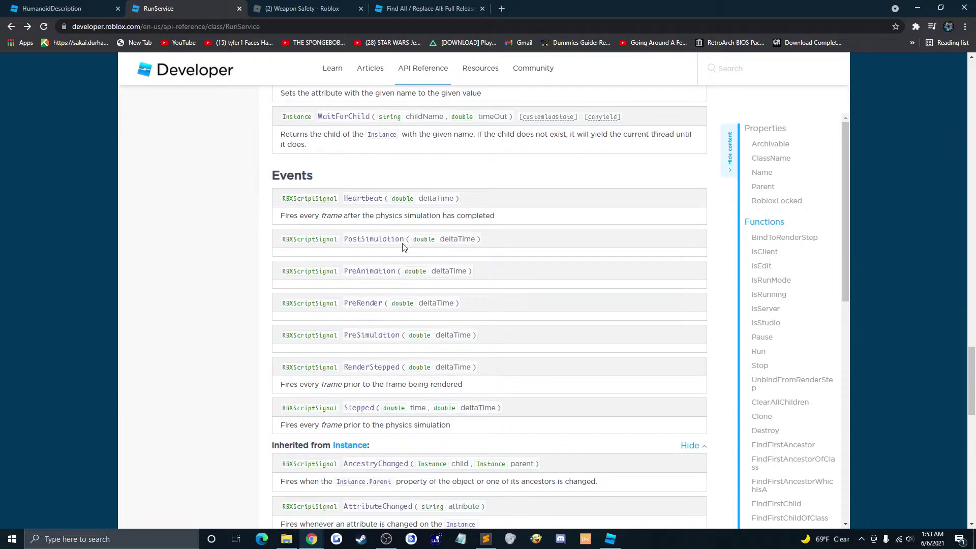
scroll(372, 244, "down", 1)
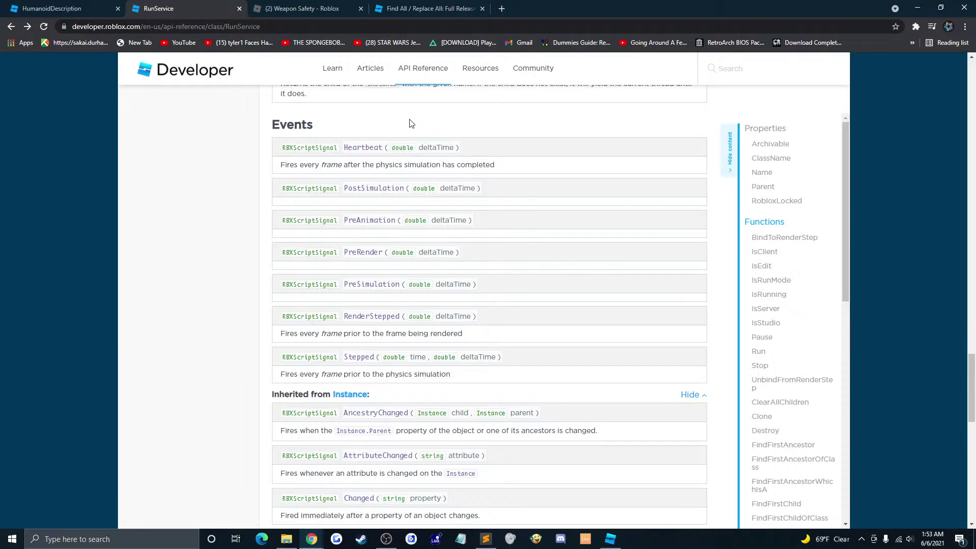
scroll(312, 159, "up", 1)
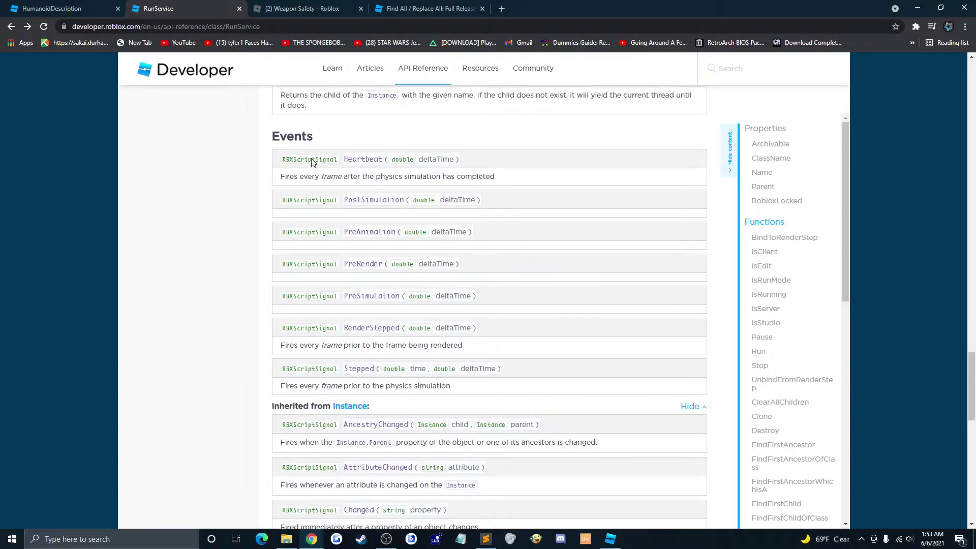
scroll(314, 159, "down", 1)
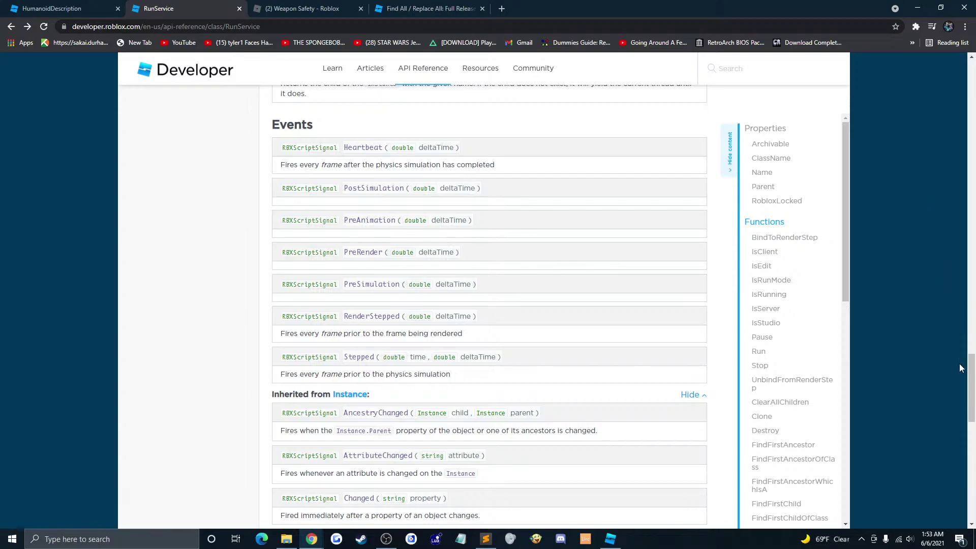
left_click_drag(971, 388, 972, 390)
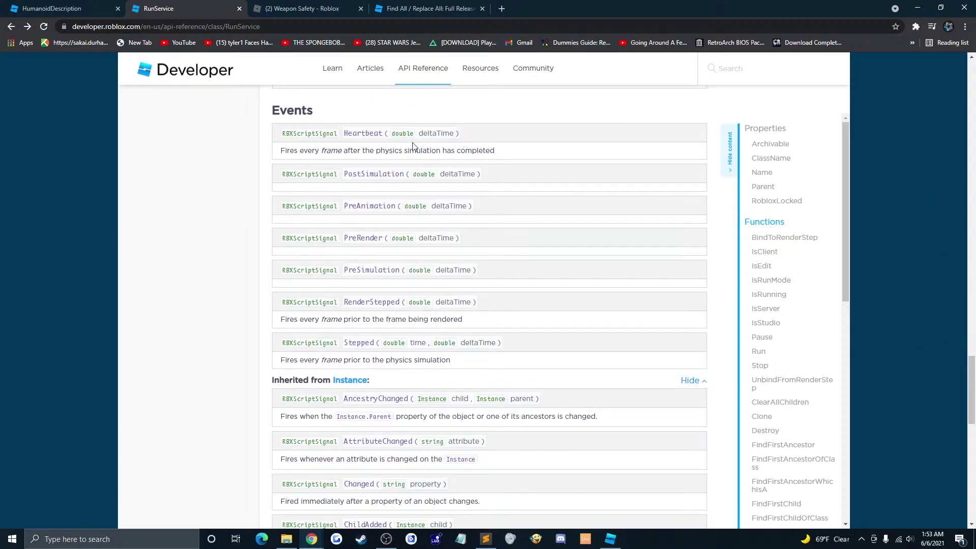
Step: Open the PostSimulation event's reference page, check its parameters, and return to RunService's event list
left_click(372, 173)
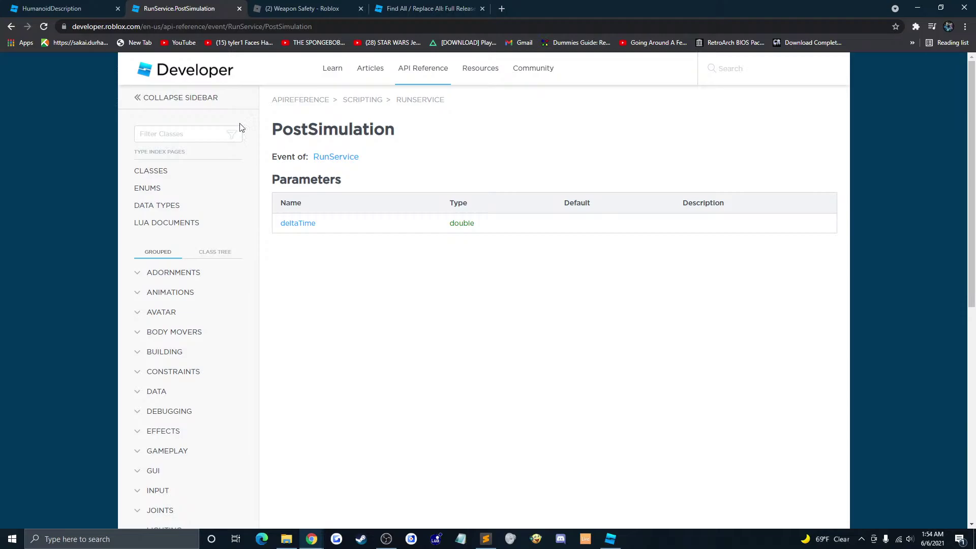
left_click(12, 28)
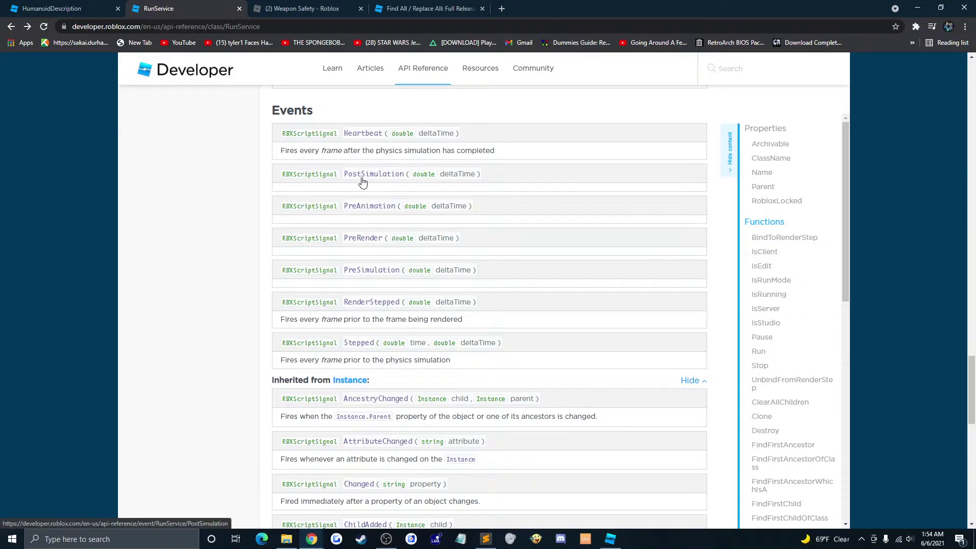
scroll(368, 182, "up", 1)
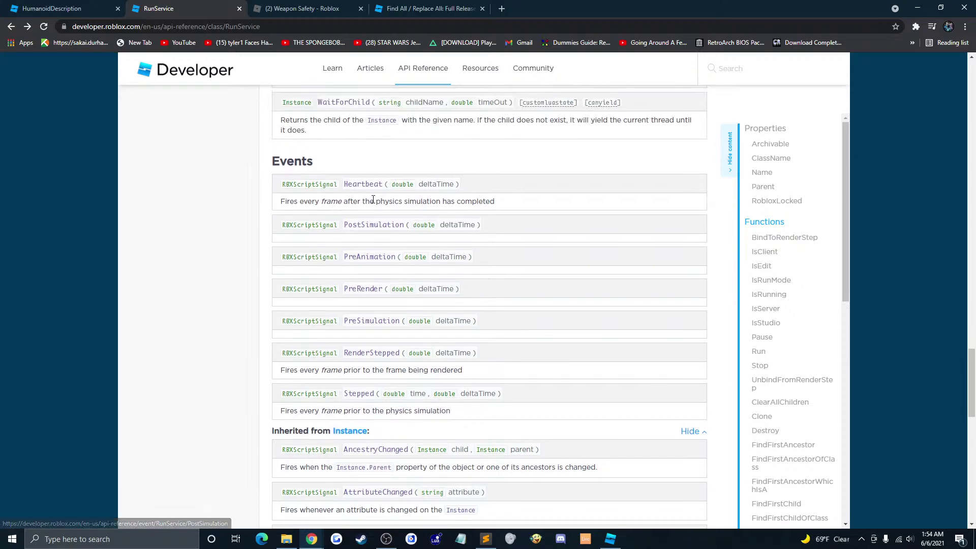
scroll(367, 229, "down", 1)
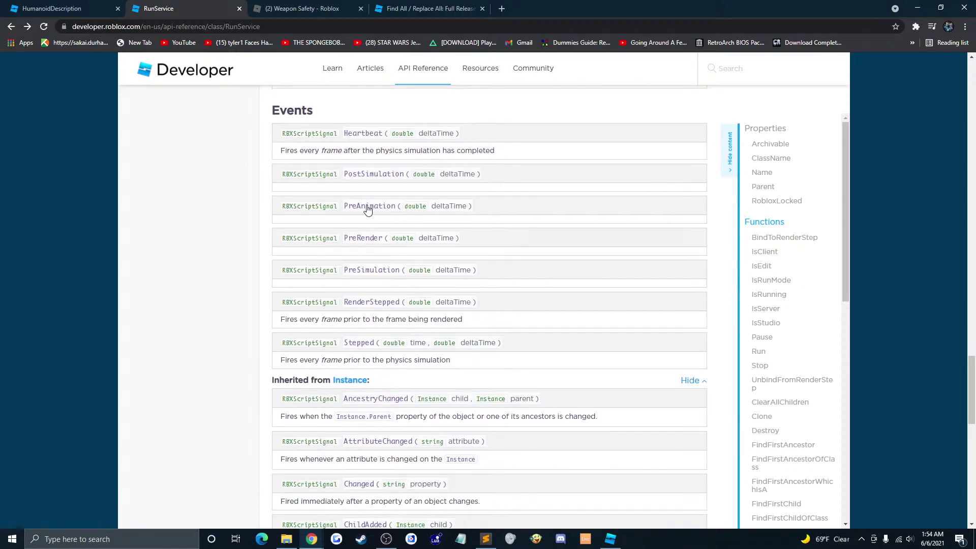
Step: Open the PreSimulation event's reference page, check its parameters, and return to RunService's event list
scroll(367, 209, "down", 1)
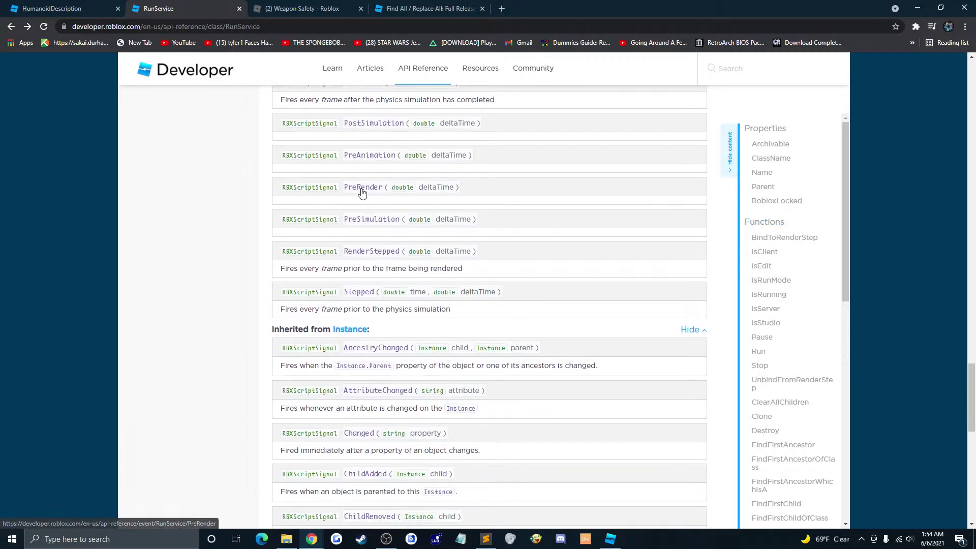
left_click(379, 226)
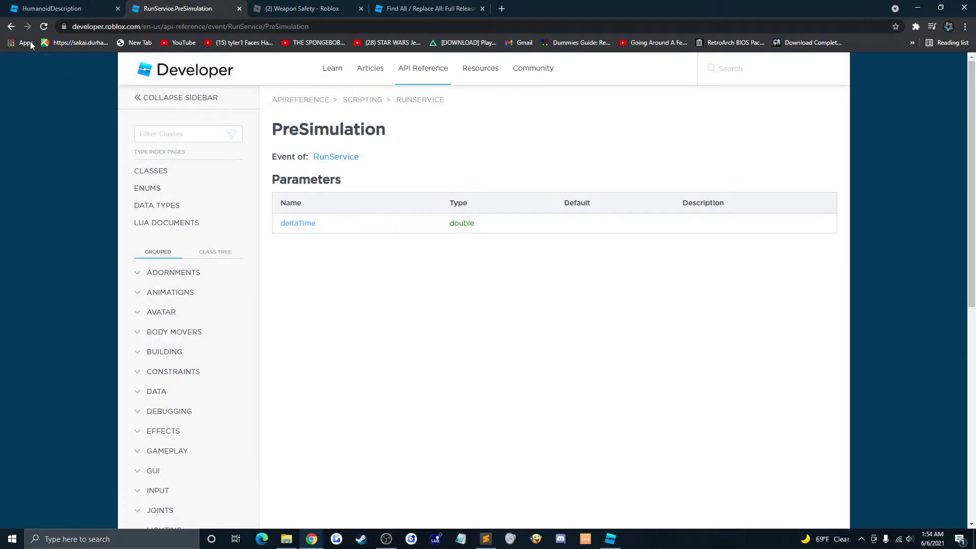
left_click(11, 28)
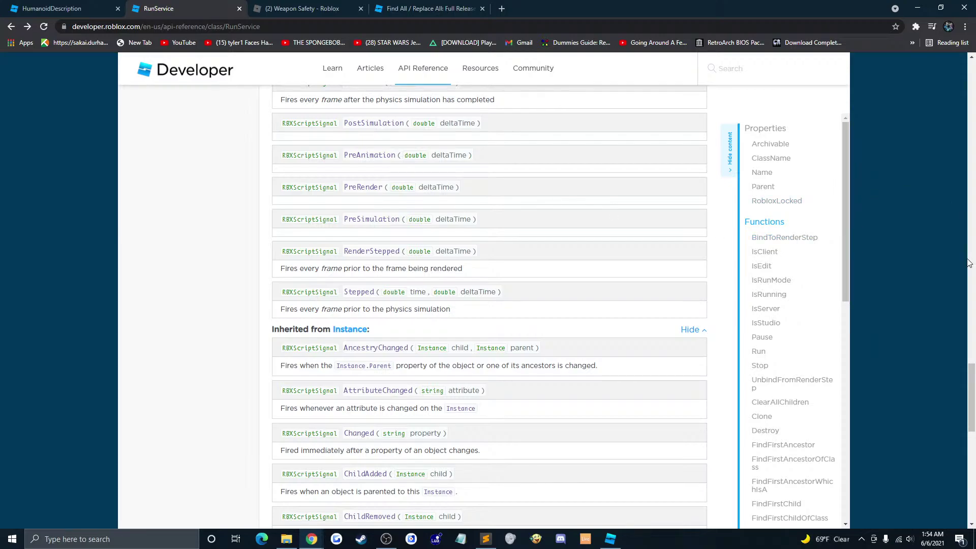
Step: Skim RunService's last inherited functions and its events down to the start of the Code Samples section
left_click_drag(968, 392, 963, 341)
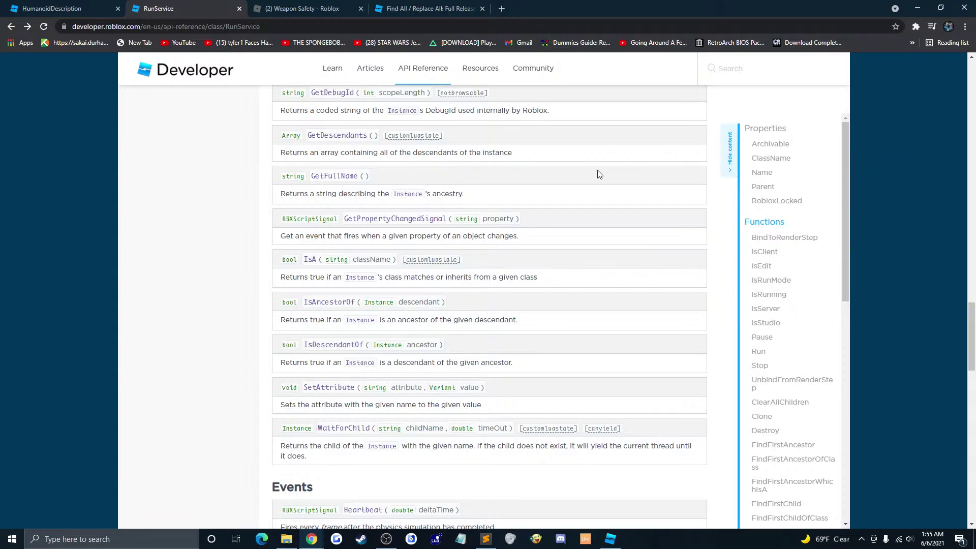
scroll(645, 234, "down", 4)
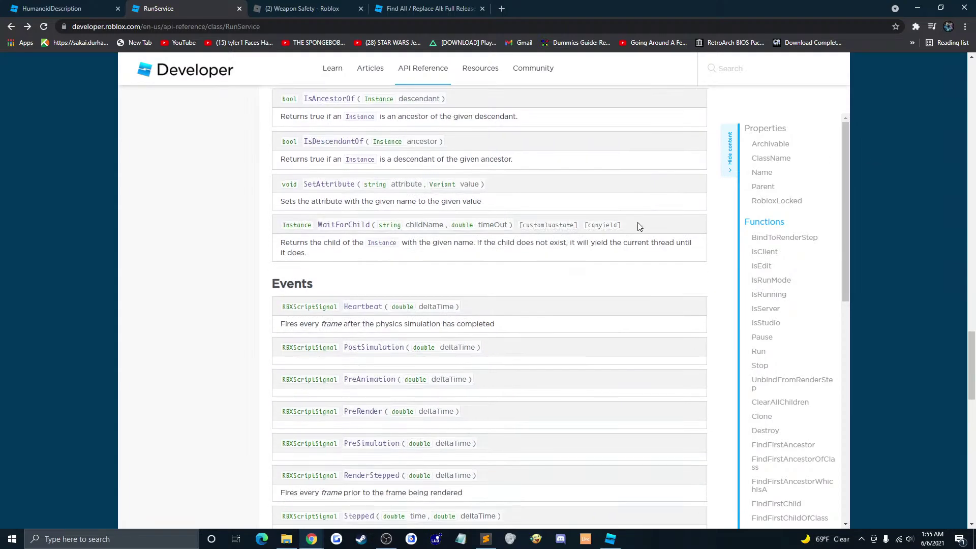
scroll(636, 224, "down", 8)
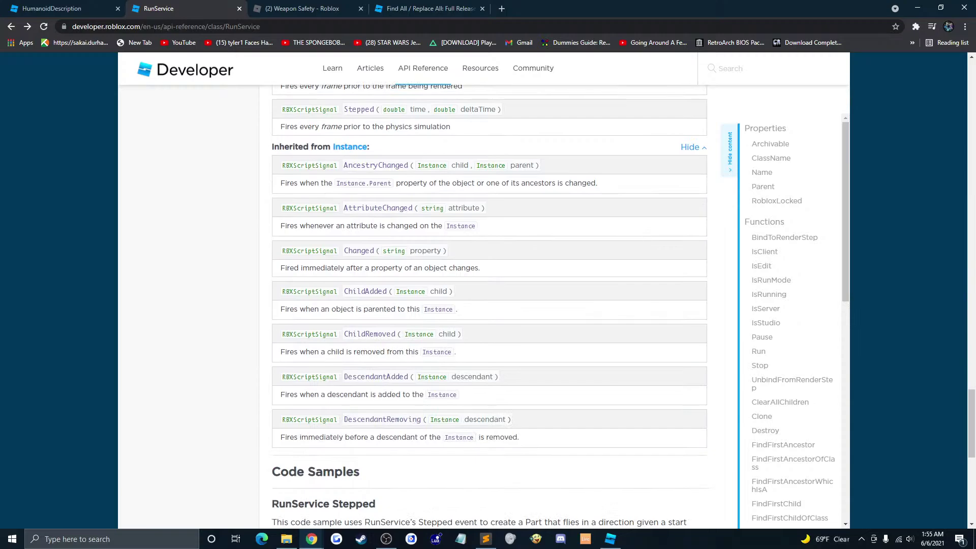
Step: Return to RunService's introduction and skim its properties, own functions and the functions inherited from Instance
left_click_drag(972, 434, 962, 131)
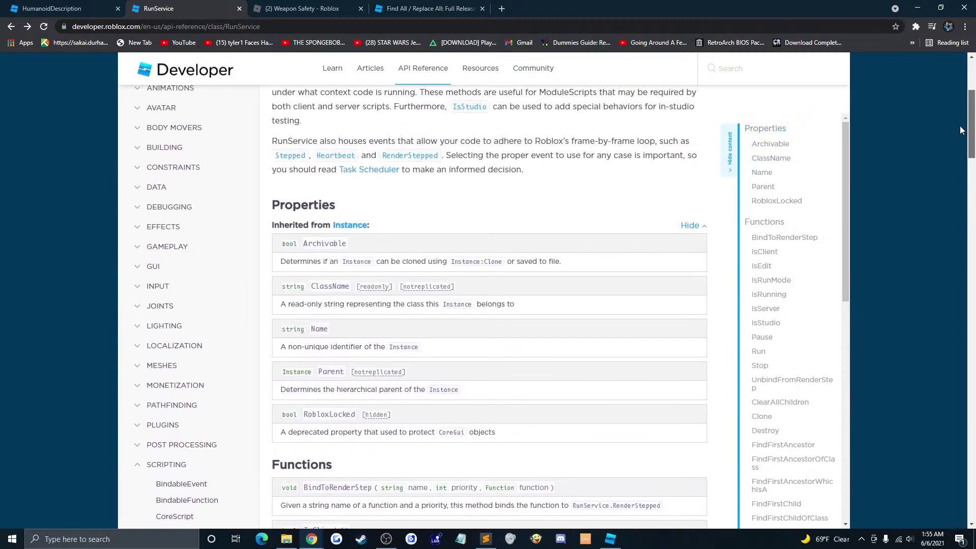
scroll(806, 245, "up", 4)
scroll(886, 236, "down", 4)
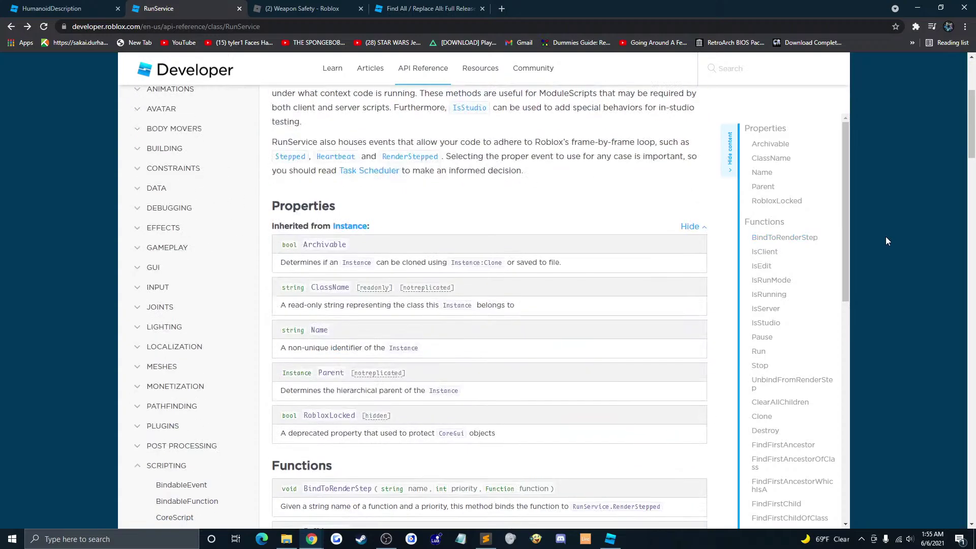
scroll(886, 236, "down", 4)
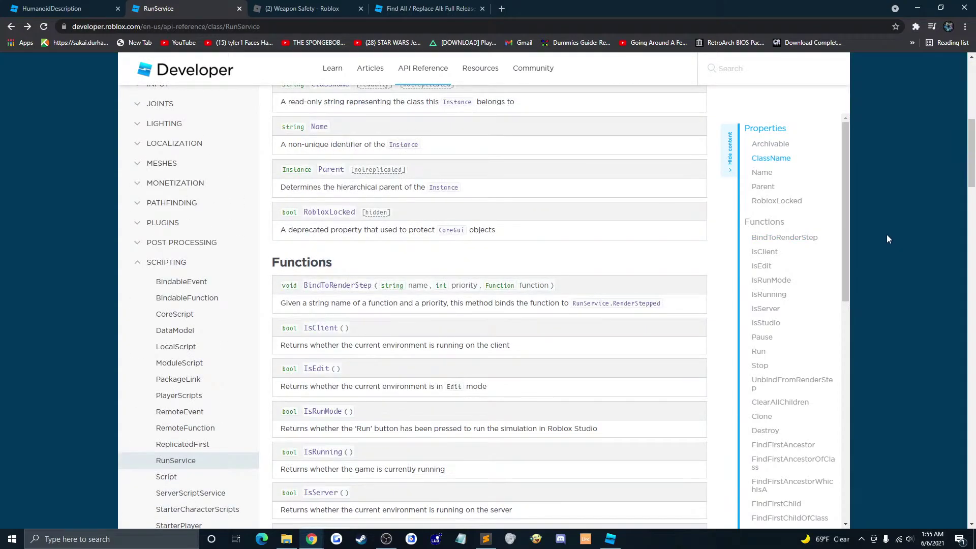
scroll(887, 236, "down", 7)
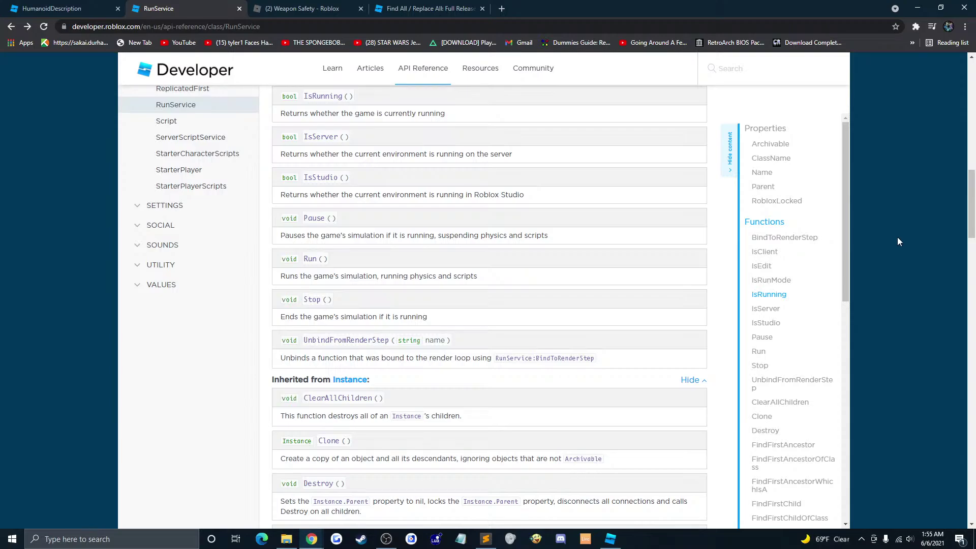
scroll(898, 241, "down", 3)
scroll(898, 244, "down", 3)
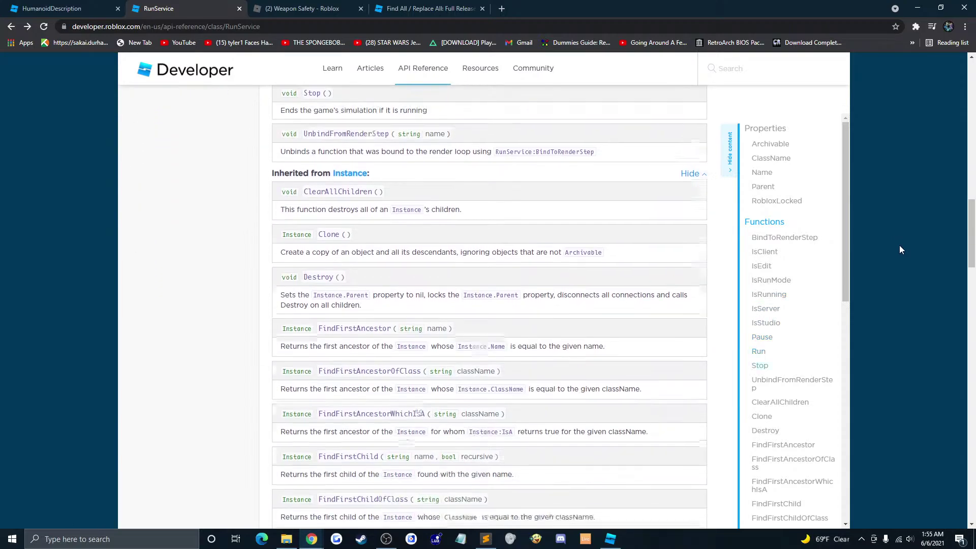
scroll(899, 245, "down", 3)
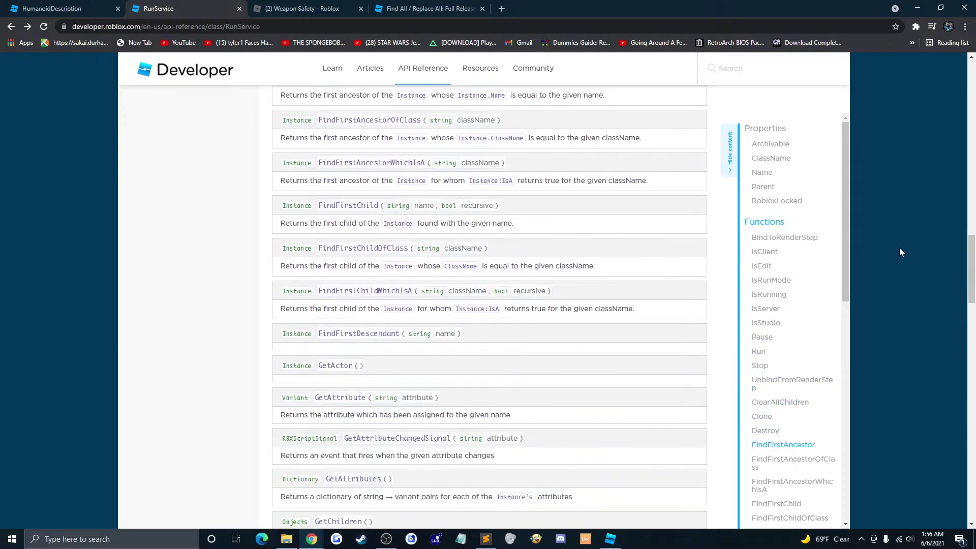
left_click_drag(973, 270, 972, 282)
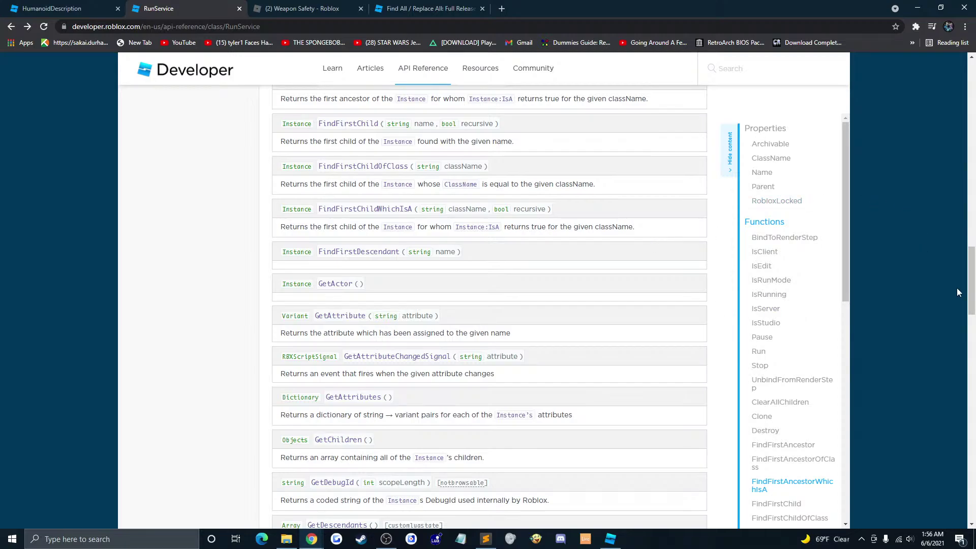
left_click_drag(972, 279, 973, 286)
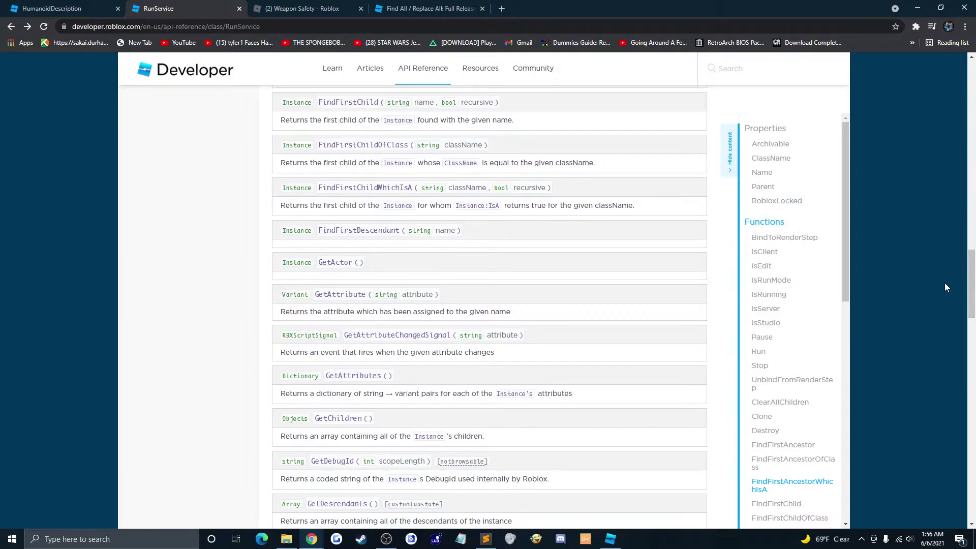
scroll(783, 303, "down", 5)
left_click(778, 297)
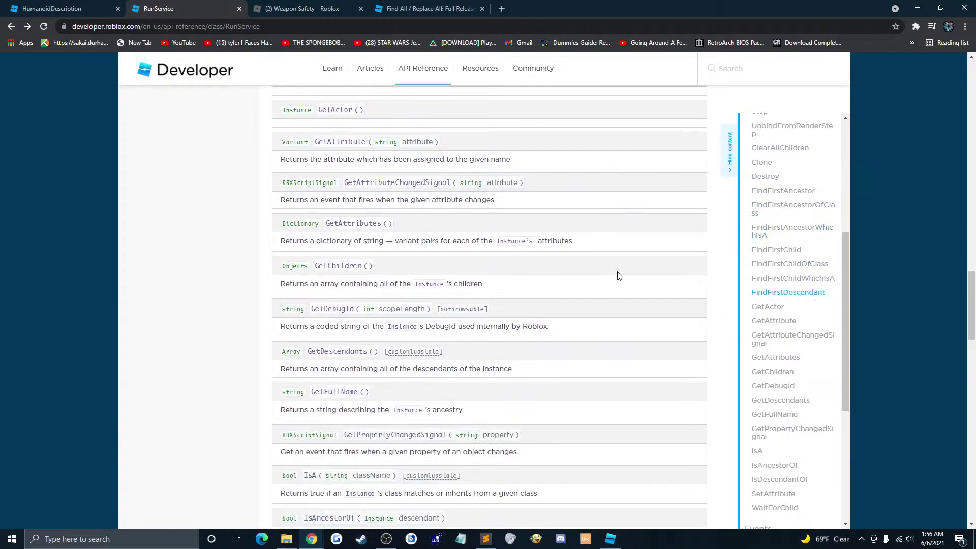
Step: Switch to Roblox Studio and insert a ProximityPrompt into the ForceField part that holds the SoundGroup and WorldModel
left_click(610, 539)
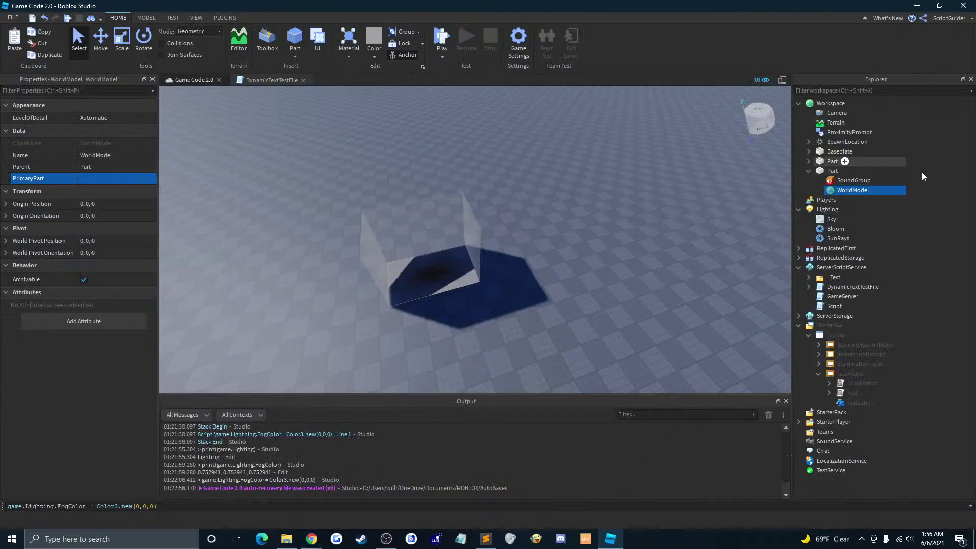
left_click(844, 171)
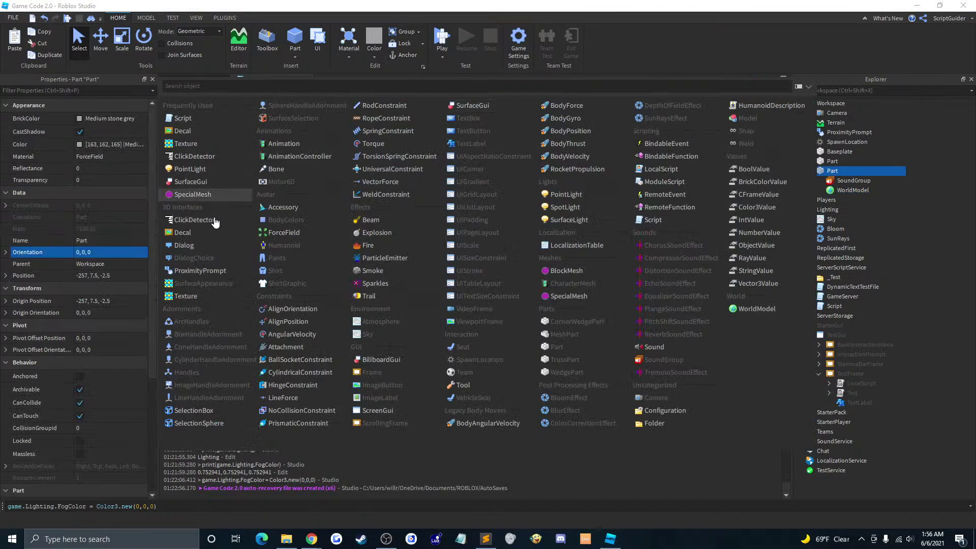
left_click(188, 272)
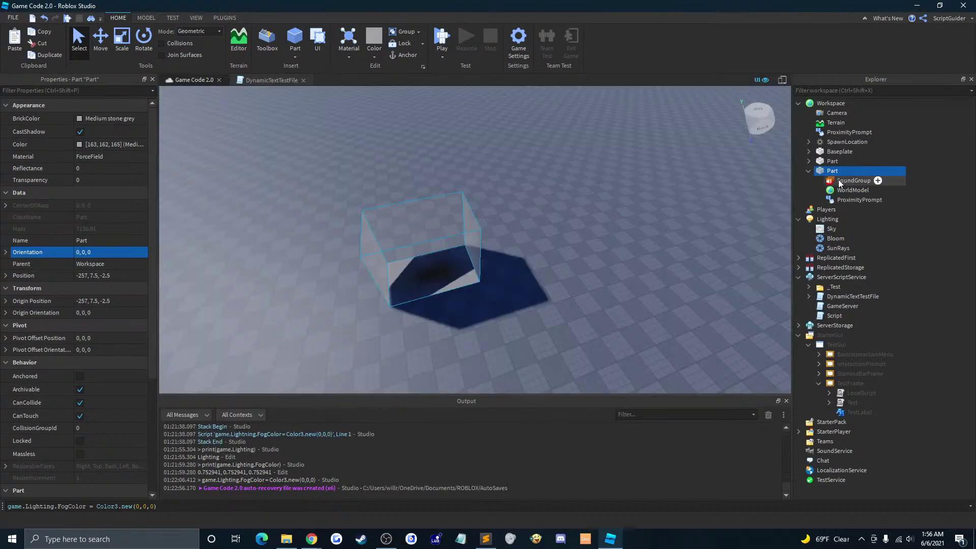
Step: Delete the SoundGroup and WorldModel from the part, keeping only its ProximityPrompt
left_click(846, 202)
left_click(856, 190)
left_click(854, 181)
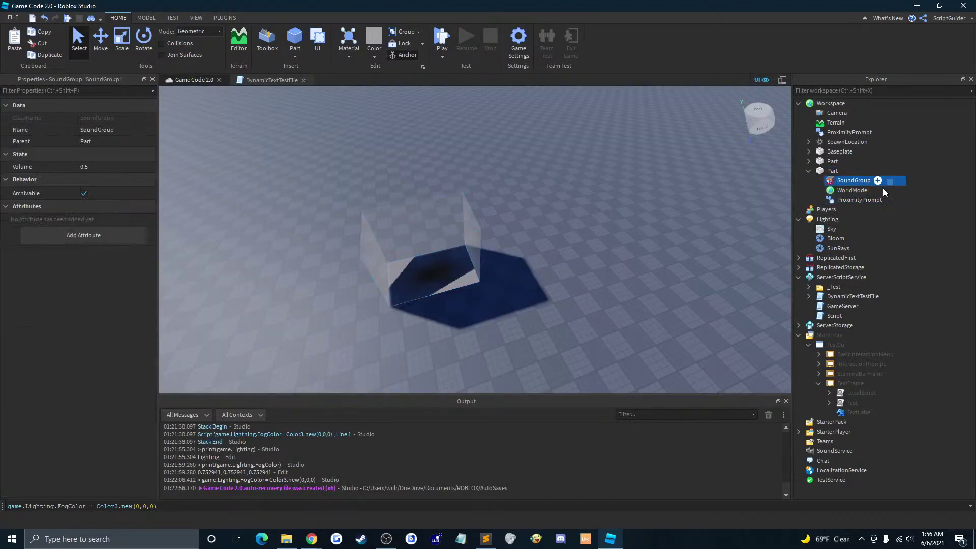
left_click(852, 188, "ctrl")
key("Delete")
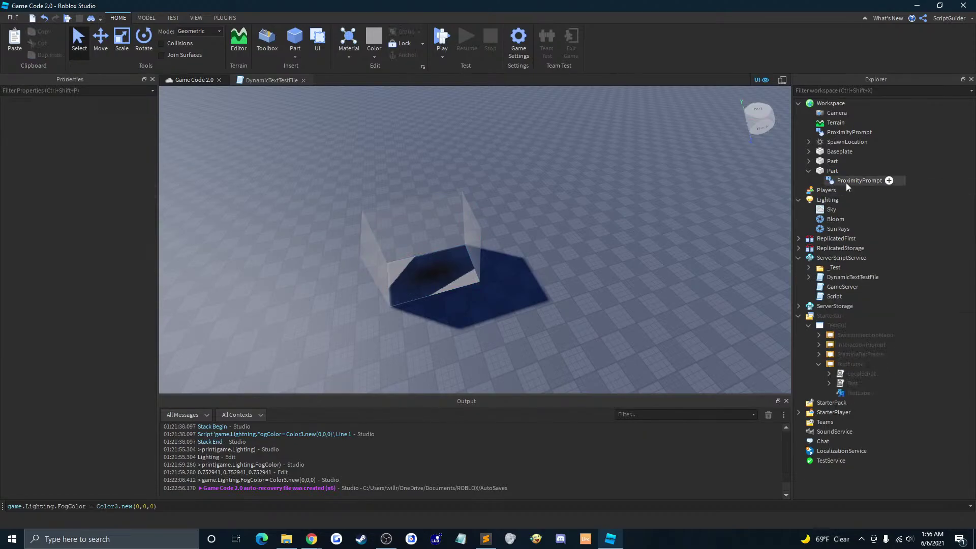
Step: Examine the properties of the part's ProximityPrompt and of the part itself
left_click(846, 182)
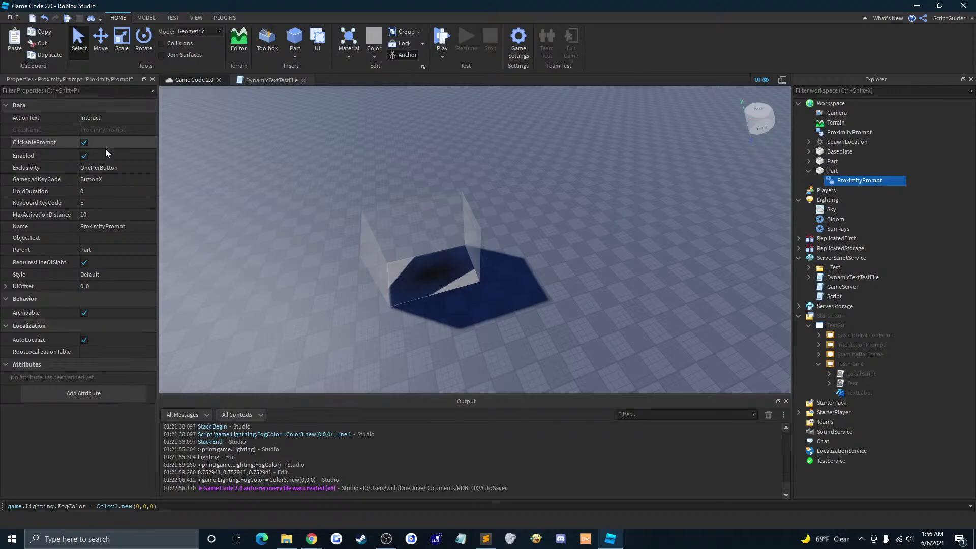
left_click(420, 242)
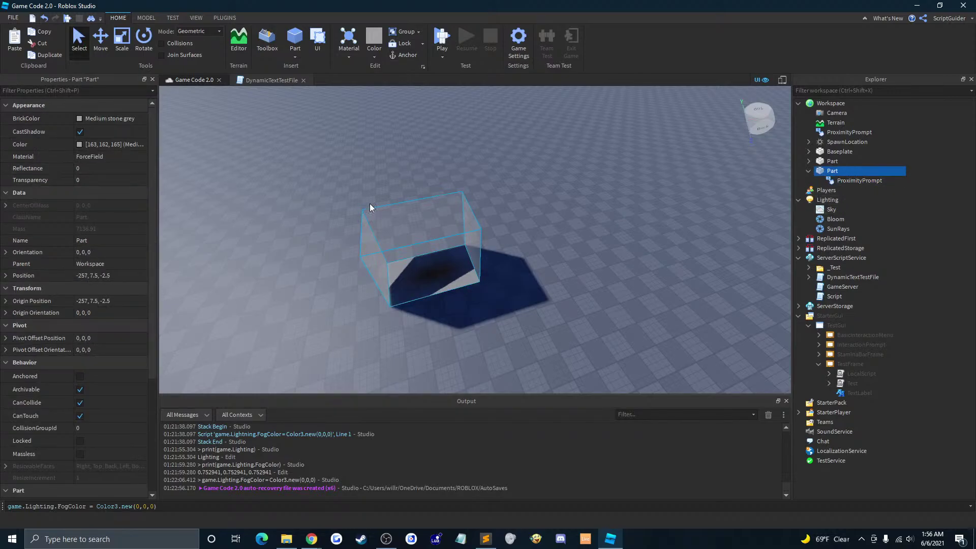
scroll(92, 239, "down", 3)
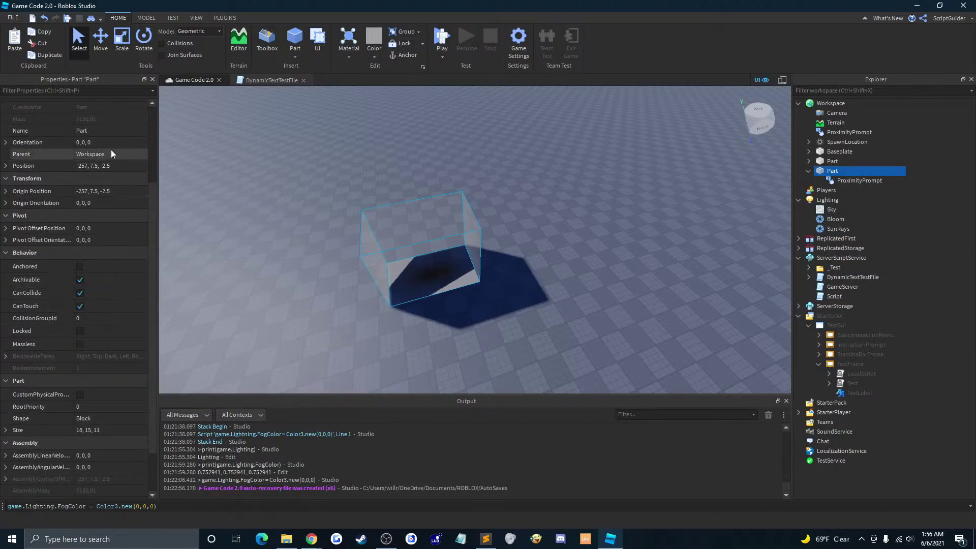
left_click(860, 181)
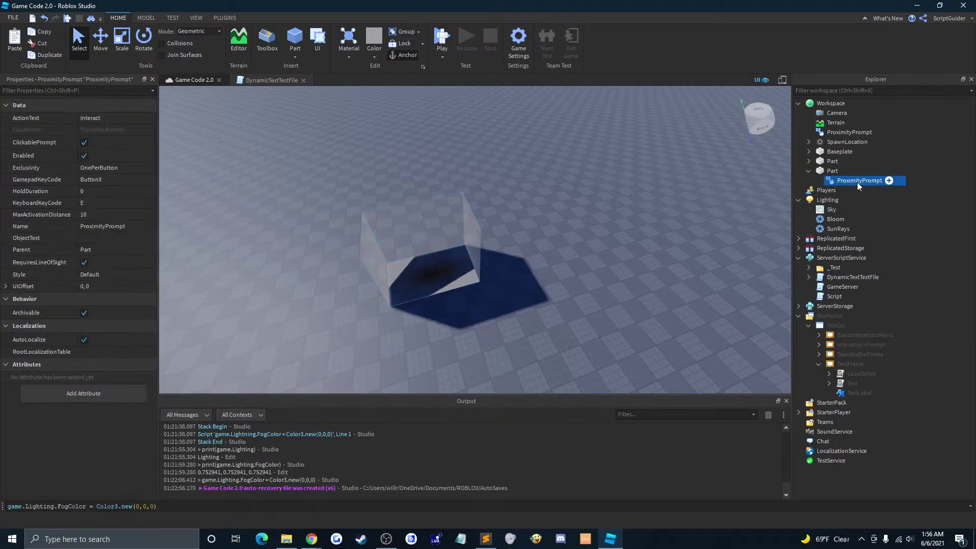
Step: Switch to the Chrome window with RunService, search the Developer site for "ProximityProm" and open the ProximityPrompt class page
left_click(311, 539)
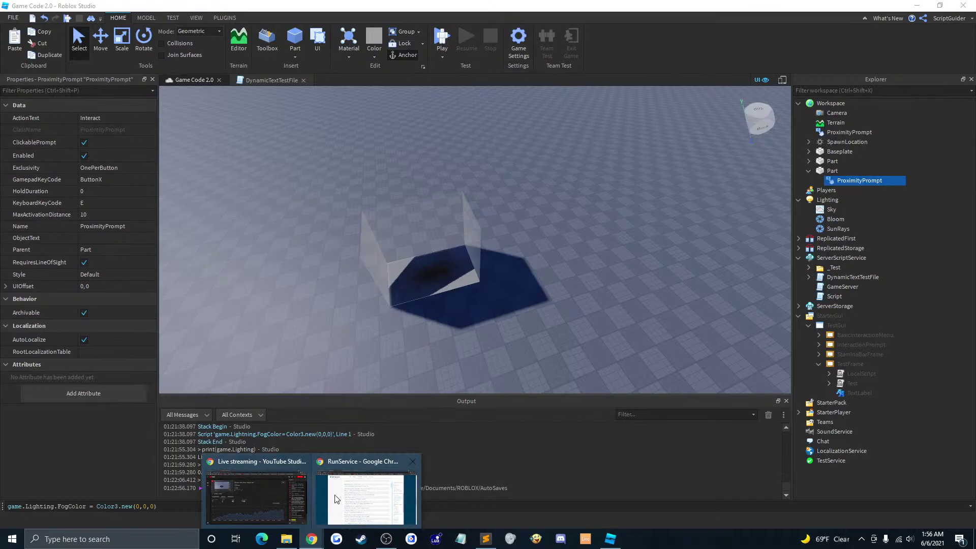
left_click(321, 492)
scroll(731, 115, "up", 8)
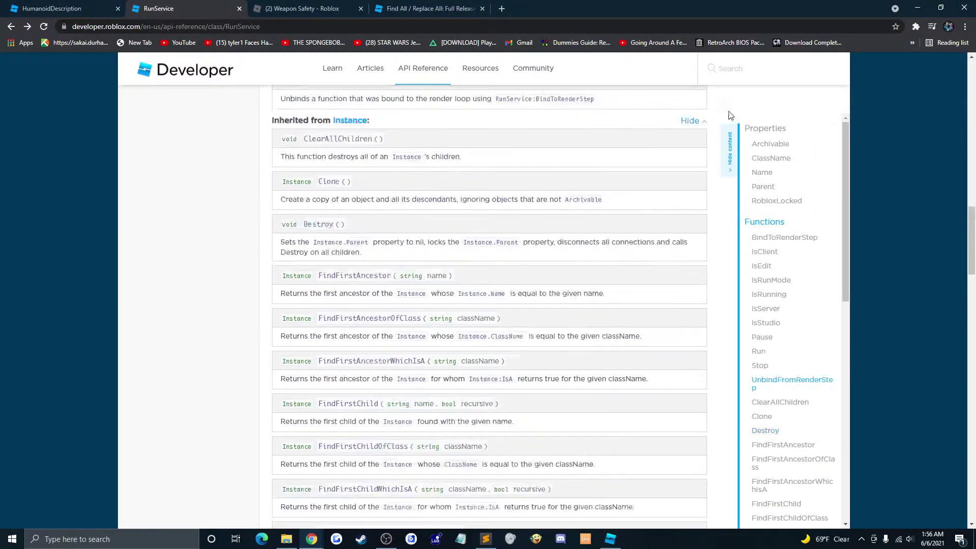
left_click(745, 71)
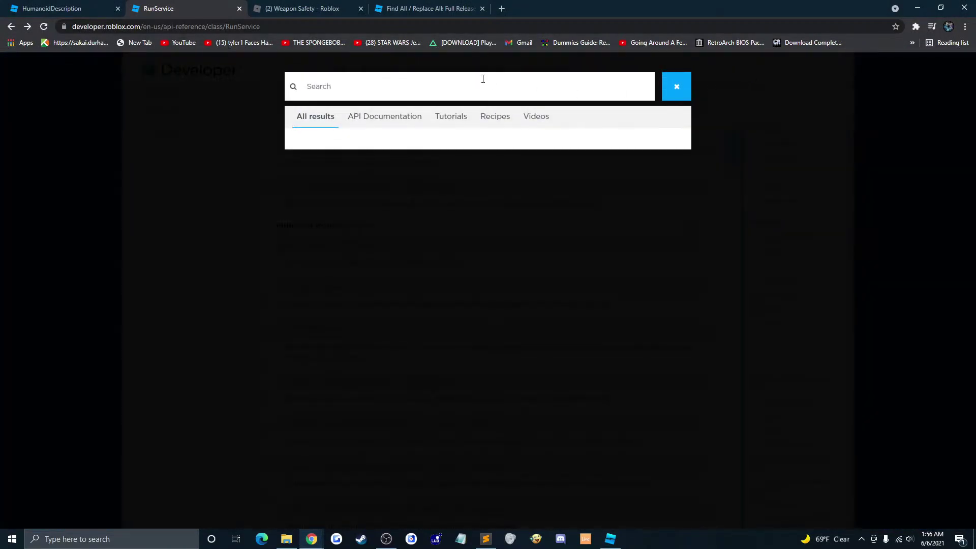
type("ProximityPro")
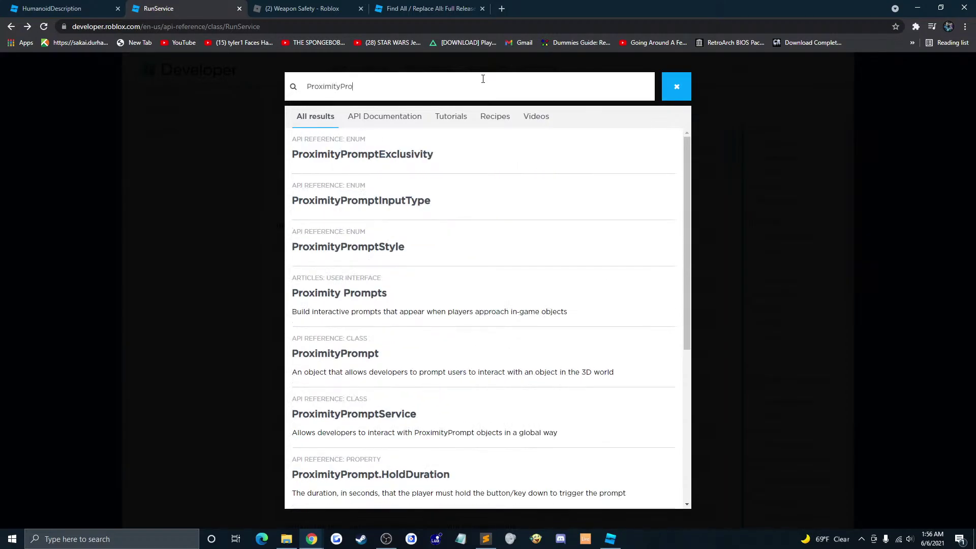
type("m")
left_click(364, 156)
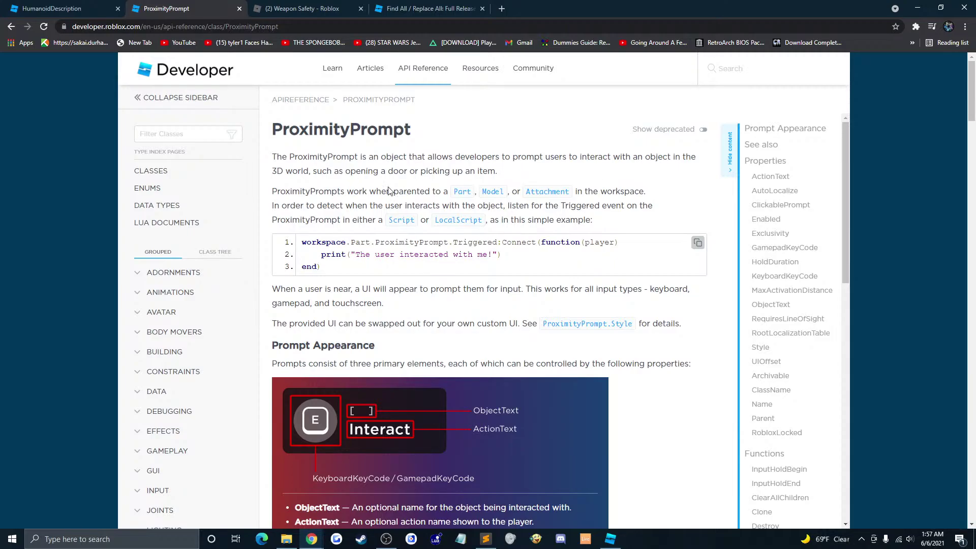
Step: Read the ProximityPrompt page's Triggered example and Prompt Appearance section, continuing down to its Properties list
scroll(392, 191, "down", 1)
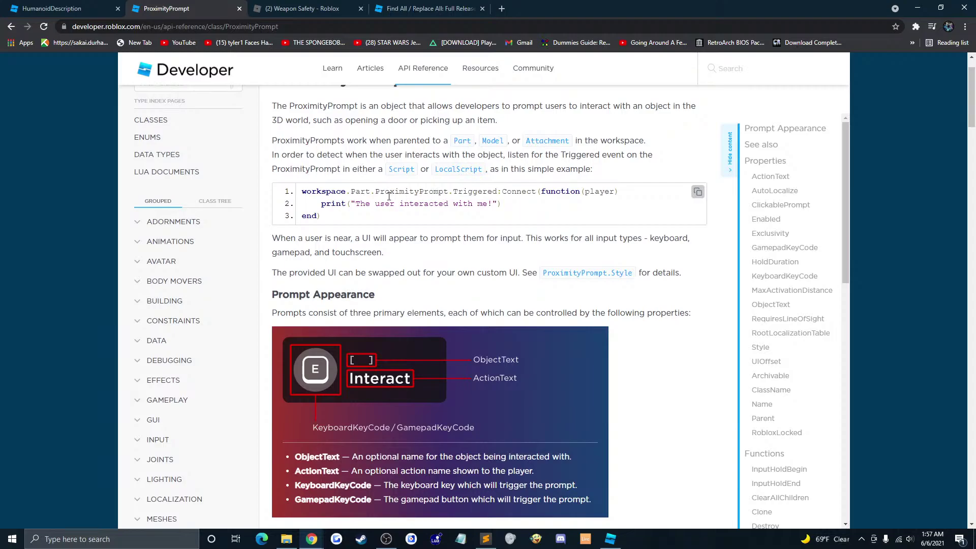
left_click_drag(400, 191, 471, 203)
left_click(471, 203)
scroll(447, 220, "down", 1)
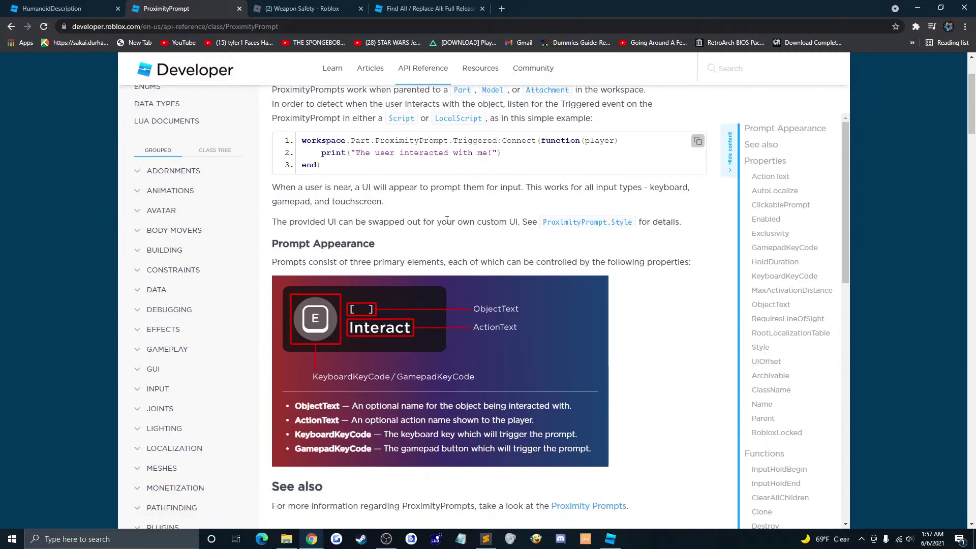
scroll(447, 221, "down", 7)
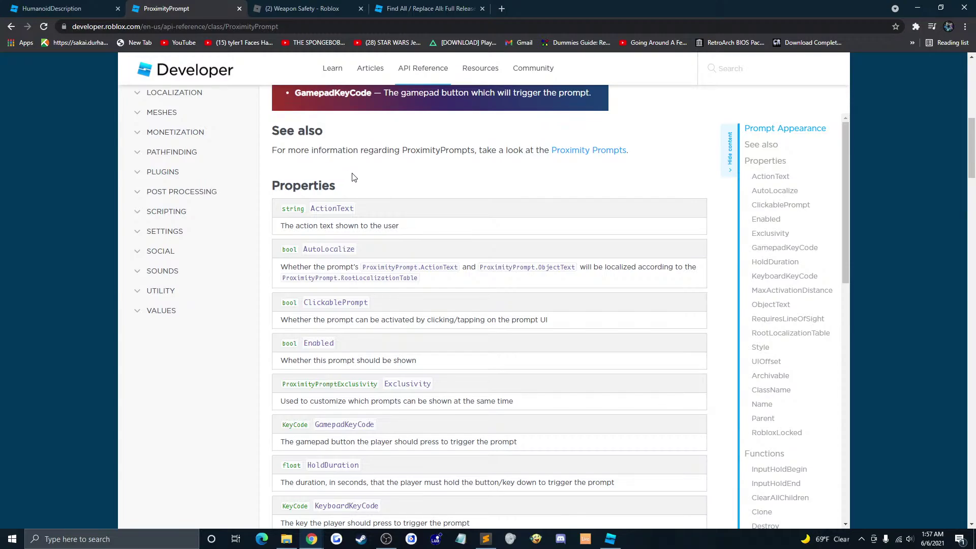
Step: Open the linked Proximity Prompts article and skim it down to the ProximityPromptService framework code sample
left_click(563, 151)
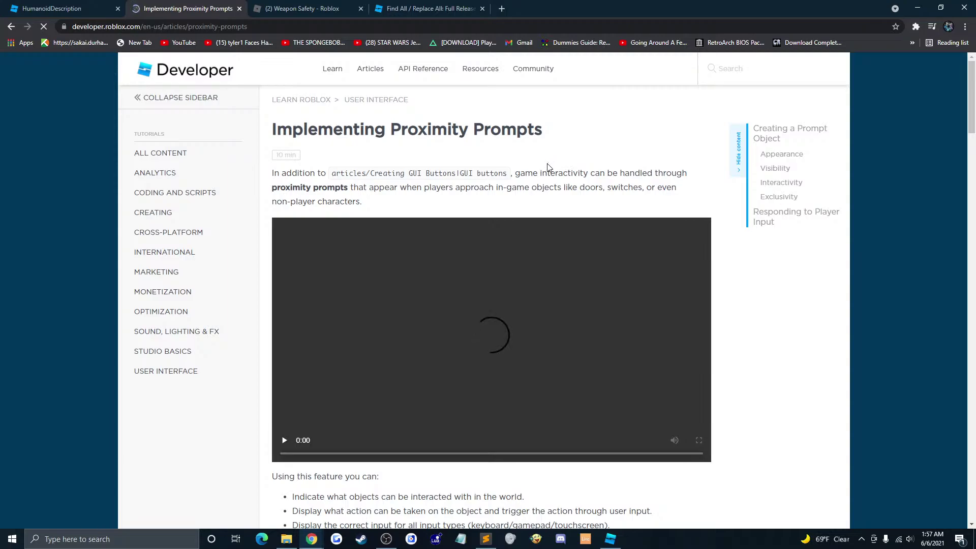
scroll(569, 188, "down", 7)
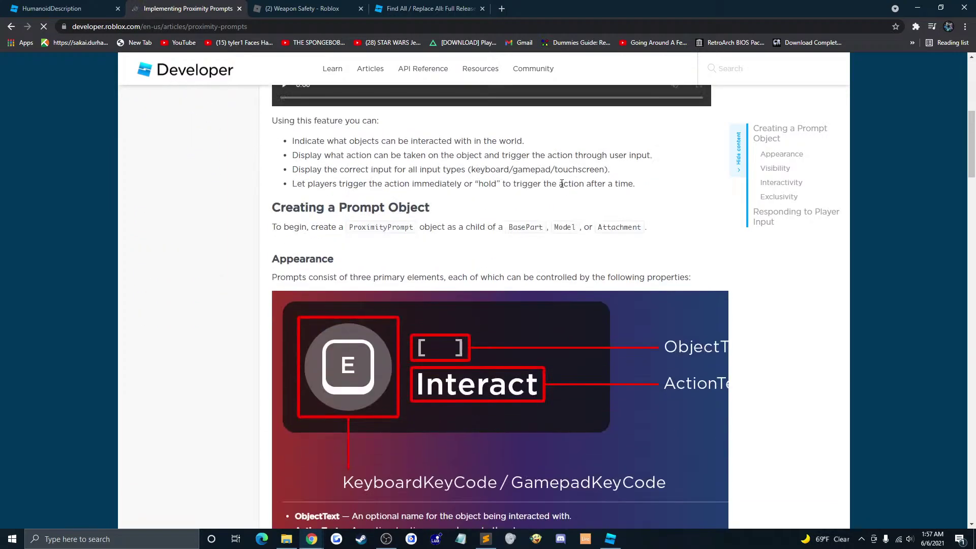
scroll(563, 189, "down", 1)
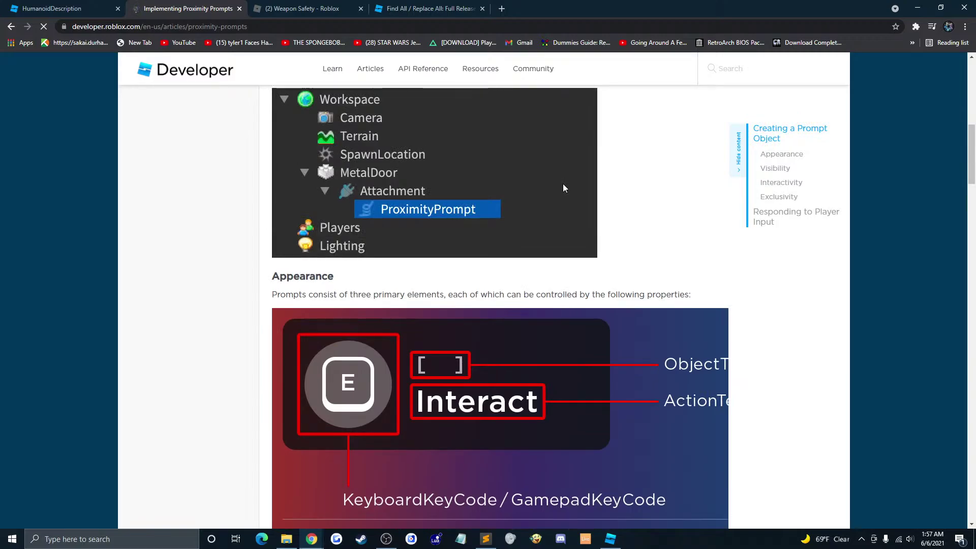
scroll(563, 185, "down", 10)
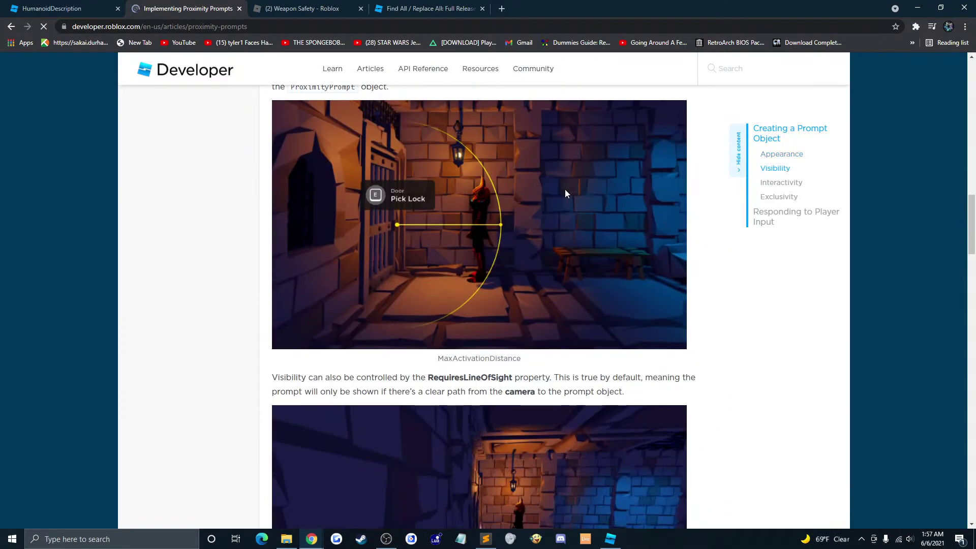
scroll(565, 189, "down", 10)
scroll(572, 198, "down", 19)
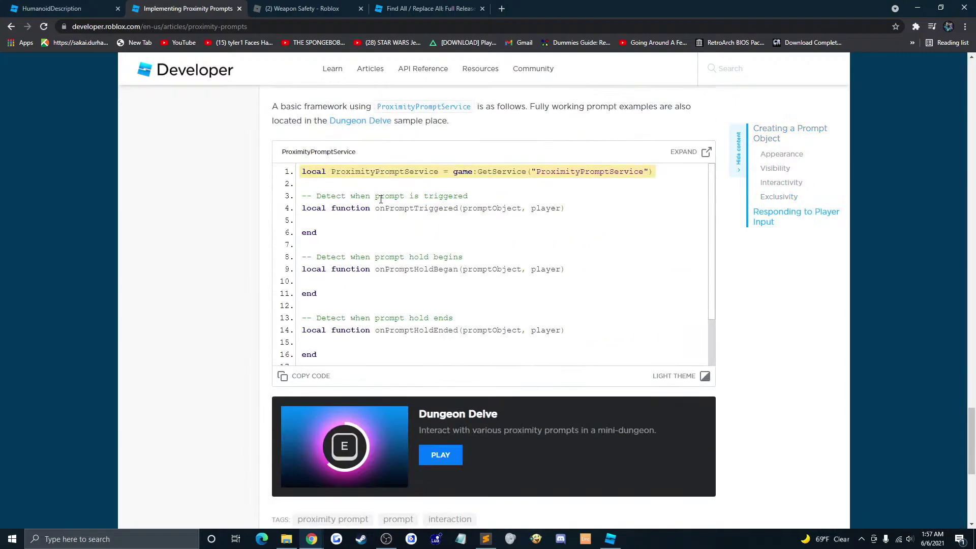
scroll(384, 200, "up", 1)
scroll(696, 266, "down", 1)
scroll(704, 273, "up", 1)
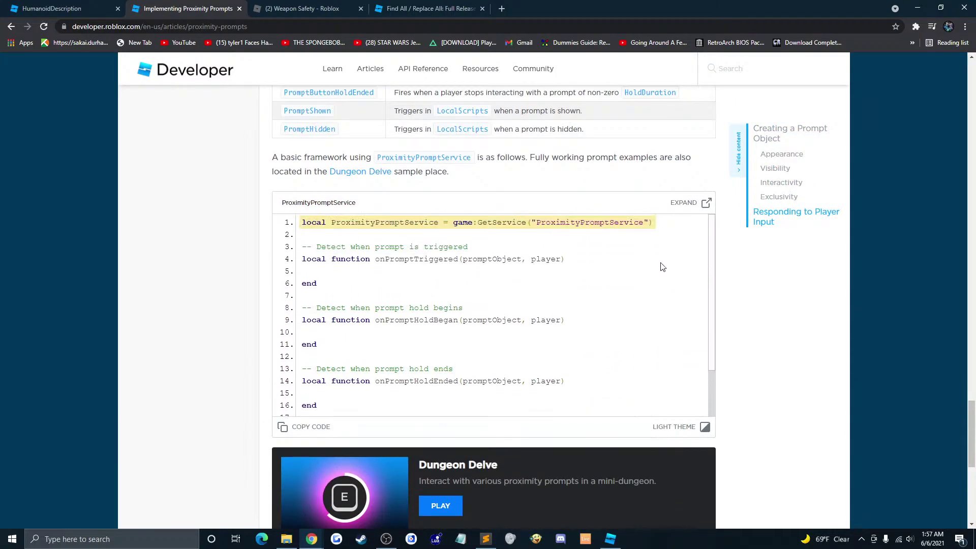
Step: Read the rest of the ProximityPromptService framework code down to its event connections and switch back to Roblox Studio
scroll(198, 216, "down", 1)
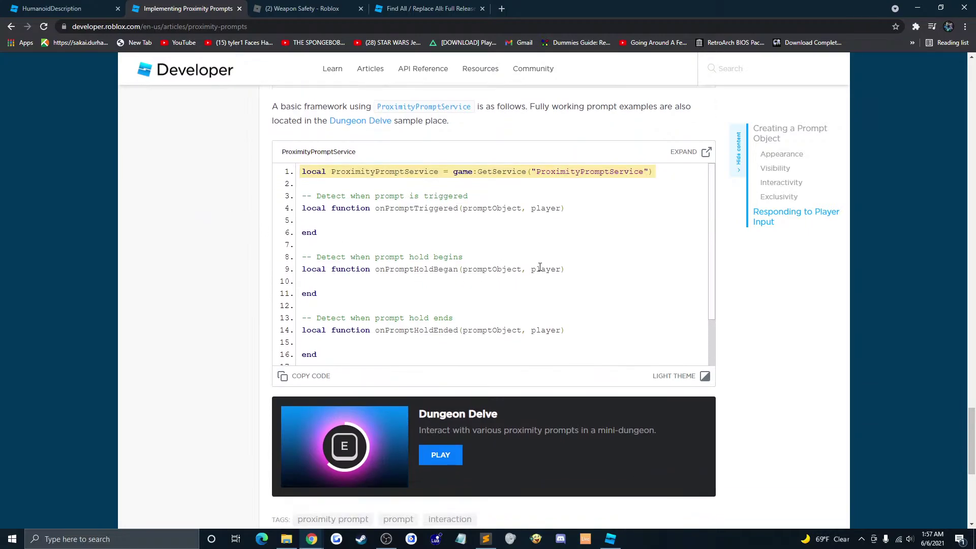
scroll(522, 269, "down", 1)
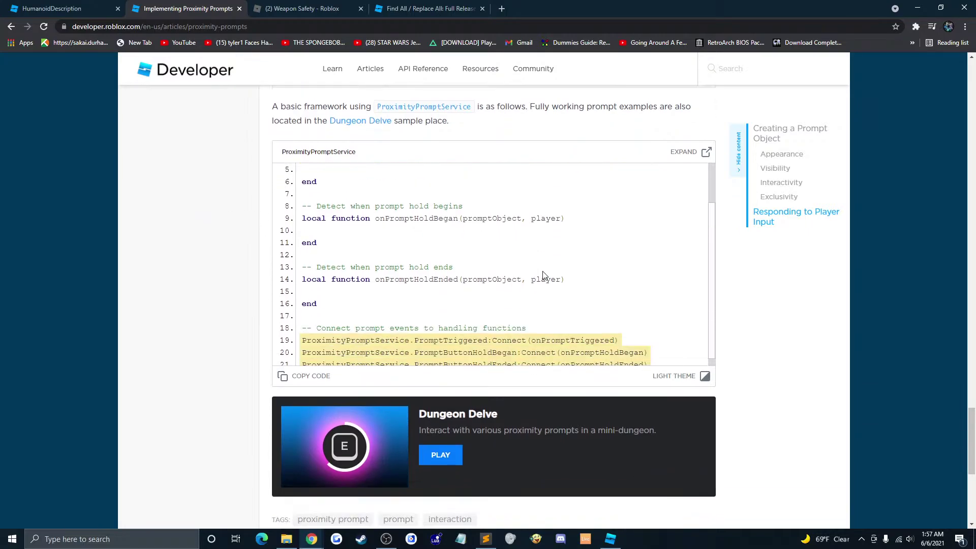
left_click(611, 539)
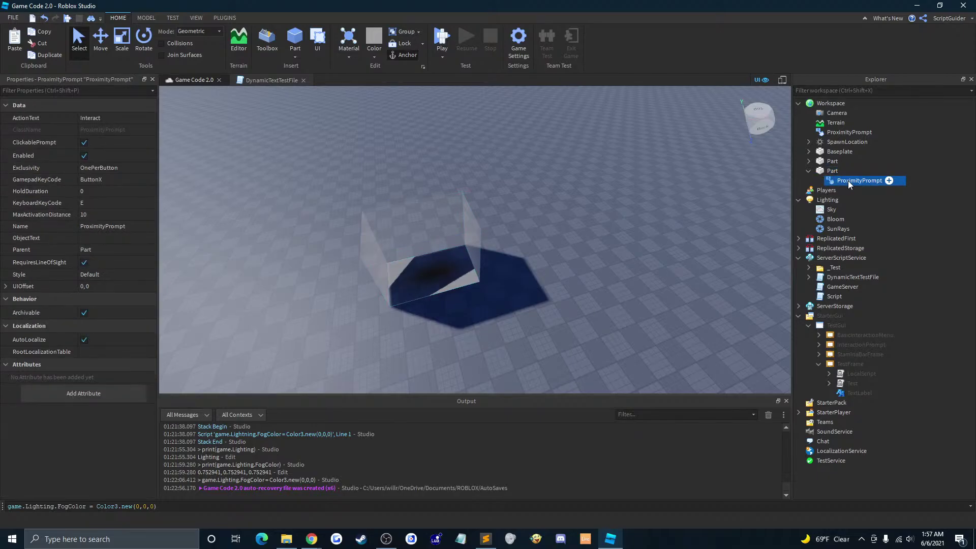
Step: Examine the part's ProximityPrompt settings: the Exclusivity options, HoldDuration, KeyboardKeyCode and MaxActivationDistance
left_click(119, 170)
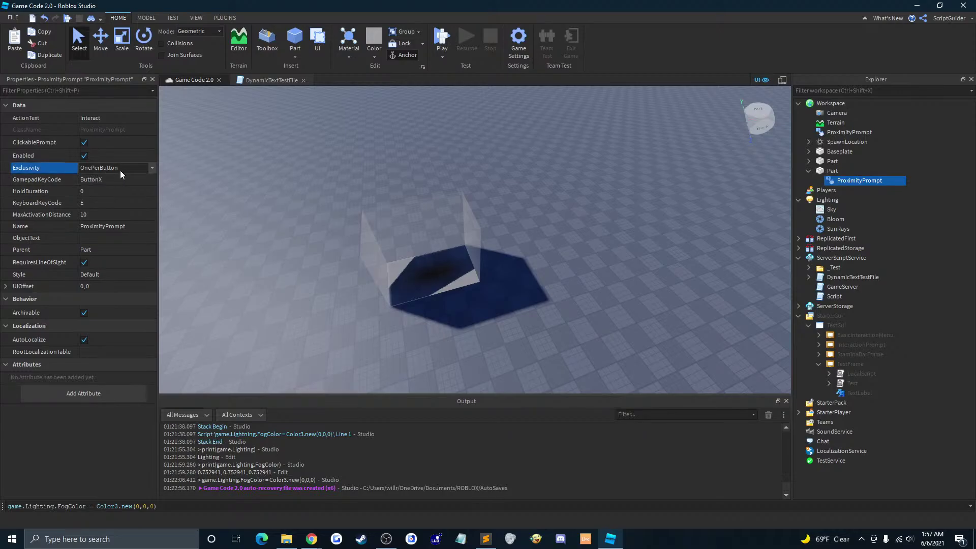
left_click(120, 170)
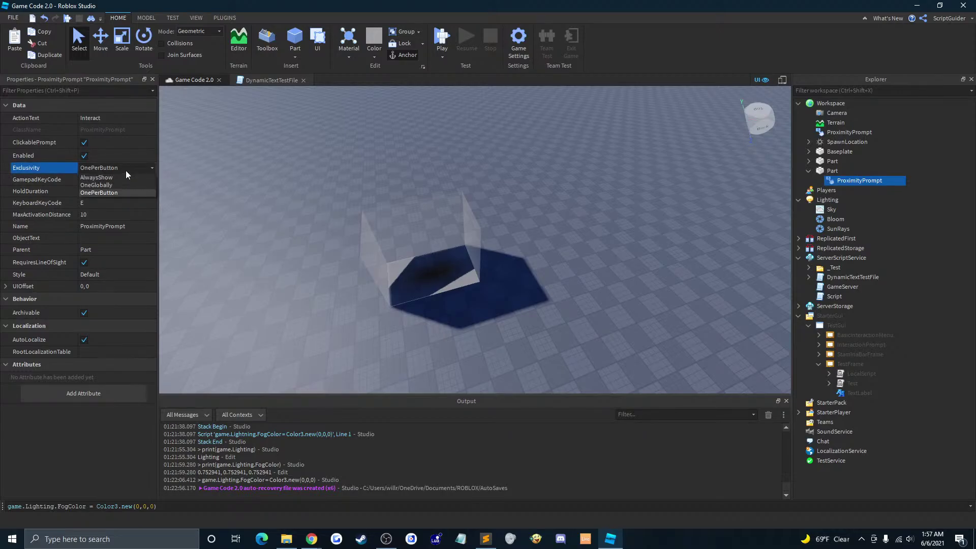
left_click(126, 170)
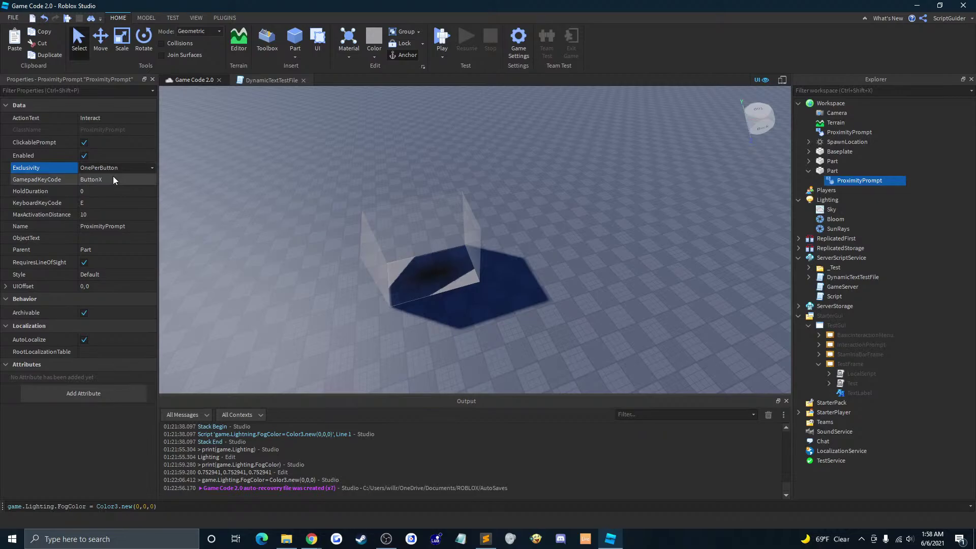
left_click(114, 195)
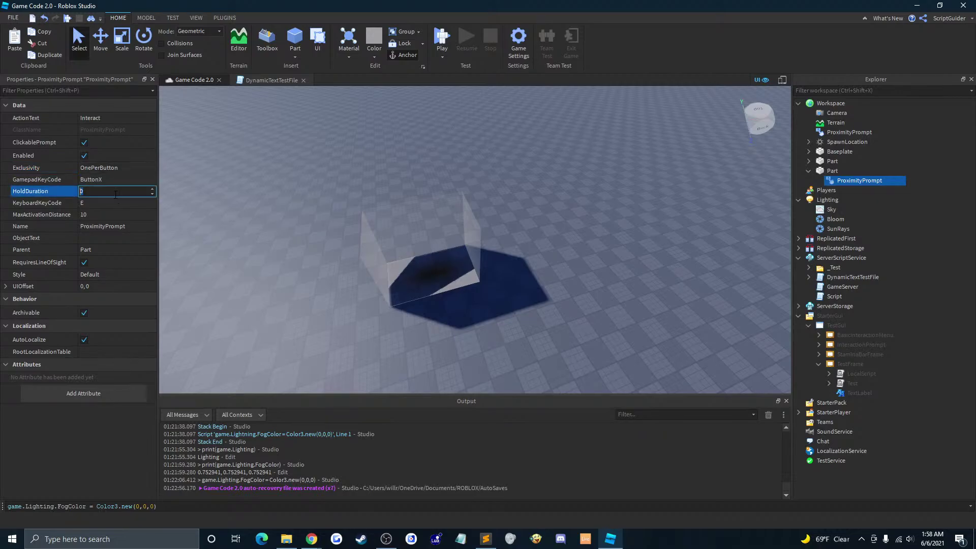
left_click(115, 204)
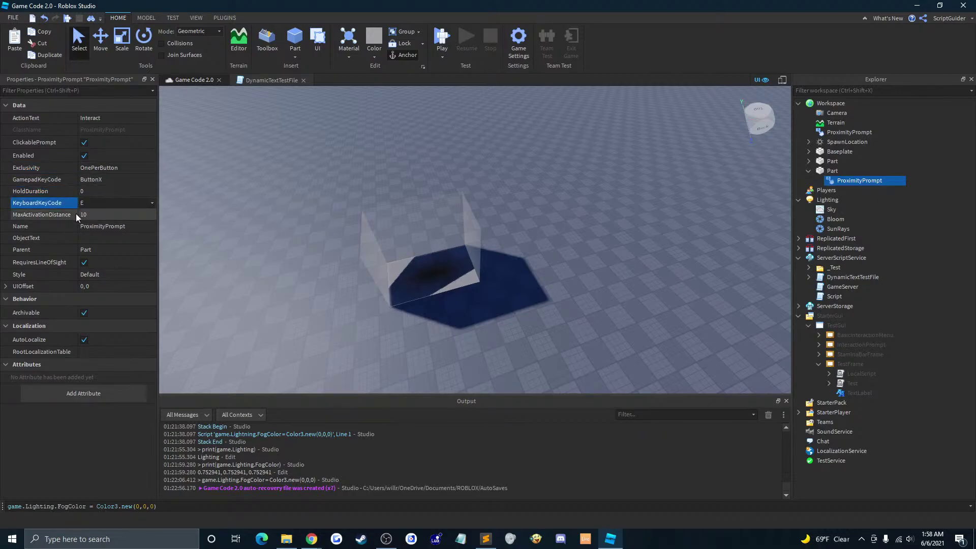
left_click(121, 216)
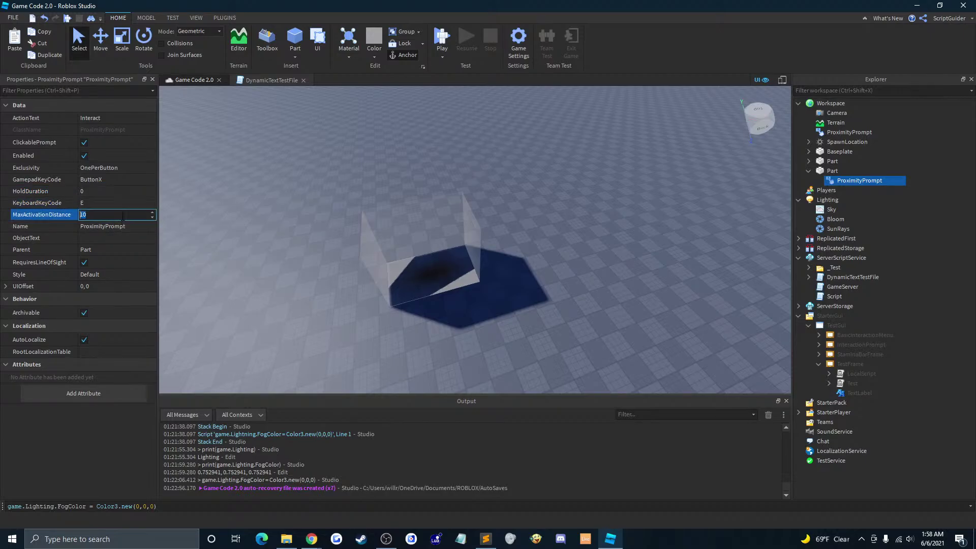
left_click(123, 217)
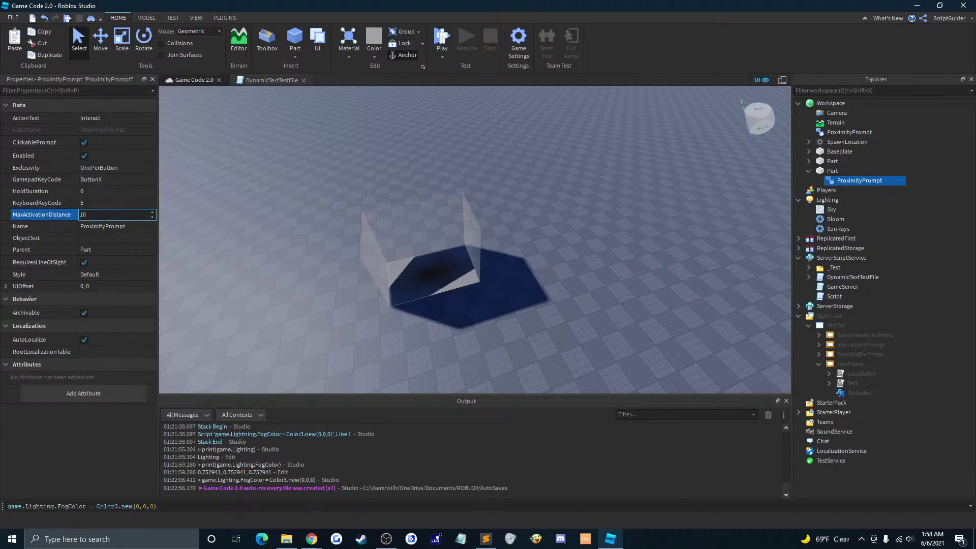
Step: Try the Custom style on the part's ProximityPrompt and restore the Style to Default
left_click(109, 274)
left_click(108, 275)
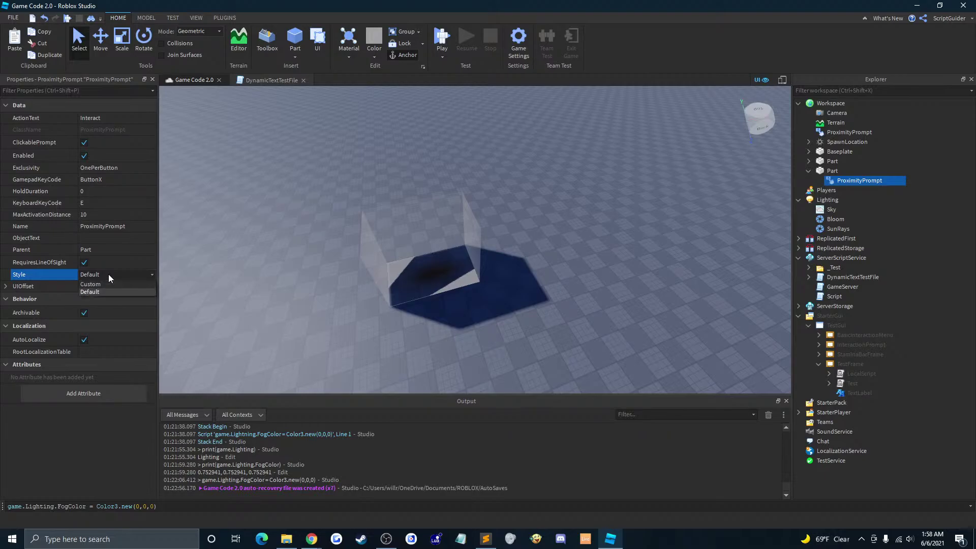
left_click(105, 285)
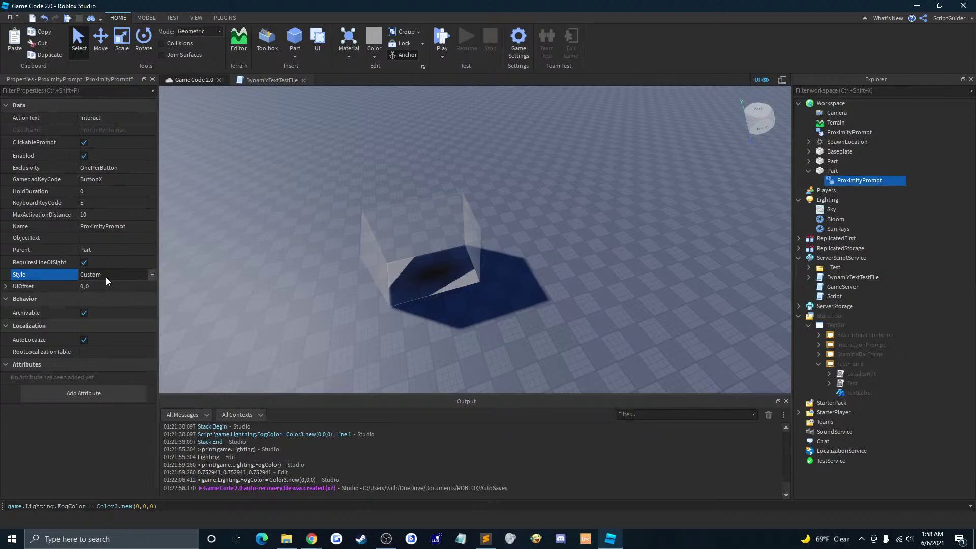
left_click(106, 277)
left_click(97, 289)
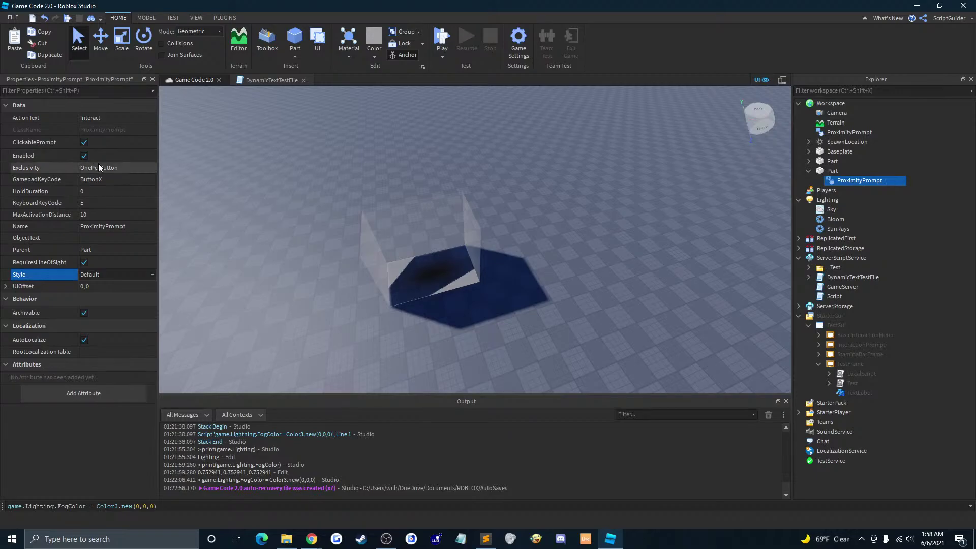
Step: Cut the ProximityPrompt out of the part, leaving the one directly under Workspace in place
right_click(845, 182)
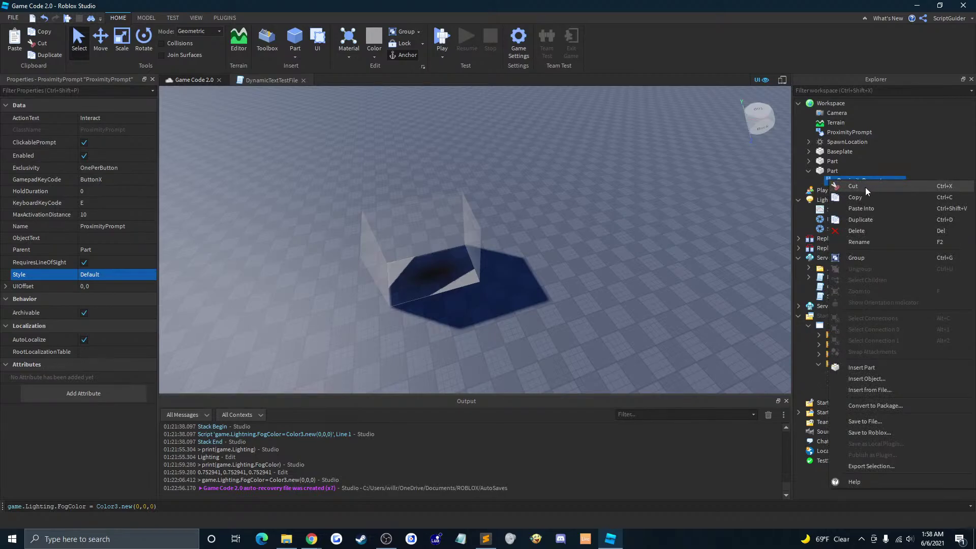
left_click(866, 187)
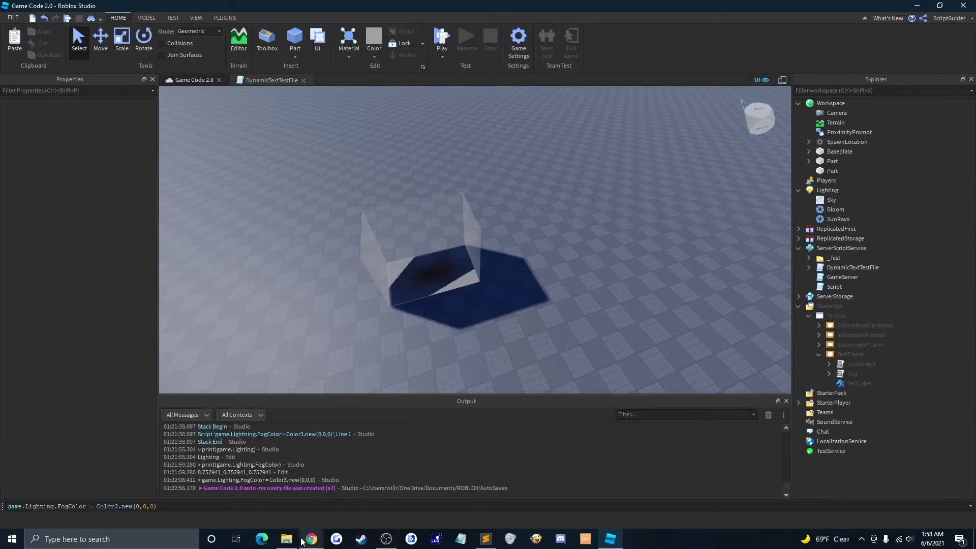
Step: Switch to Chrome and skim the Implementing Proximity Prompts article from its sample code back up to the introduction
mouse_move(311, 540)
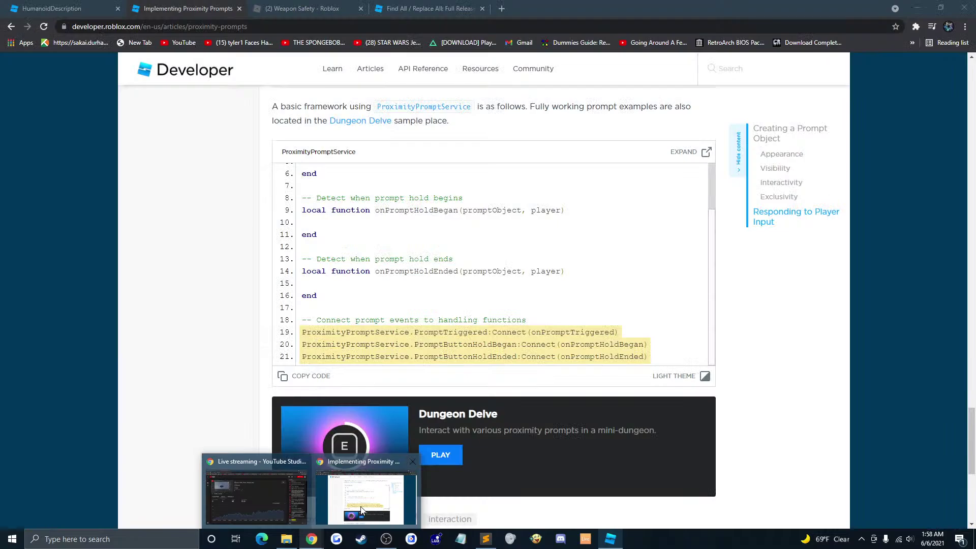
left_click(362, 510)
scroll(322, 279, "up", 6)
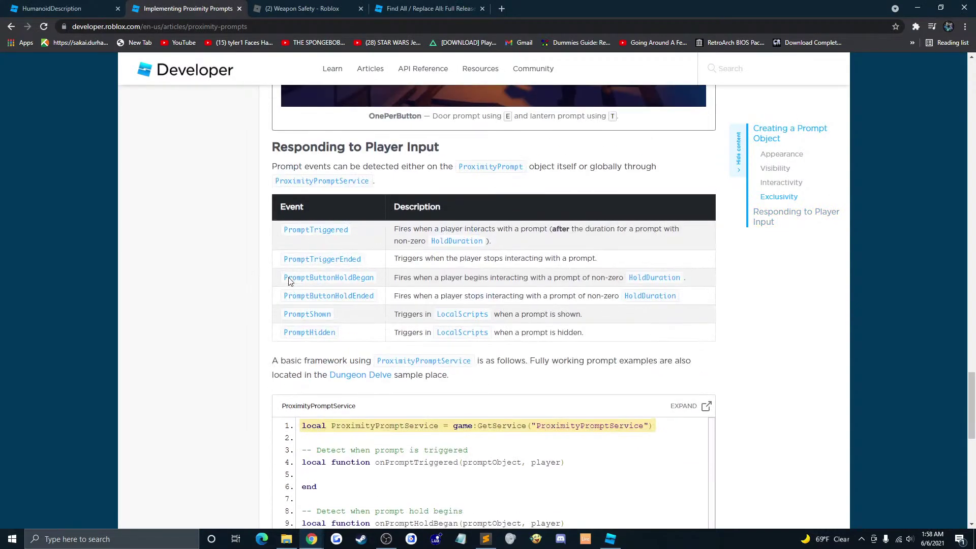
scroll(287, 281, "up", 14)
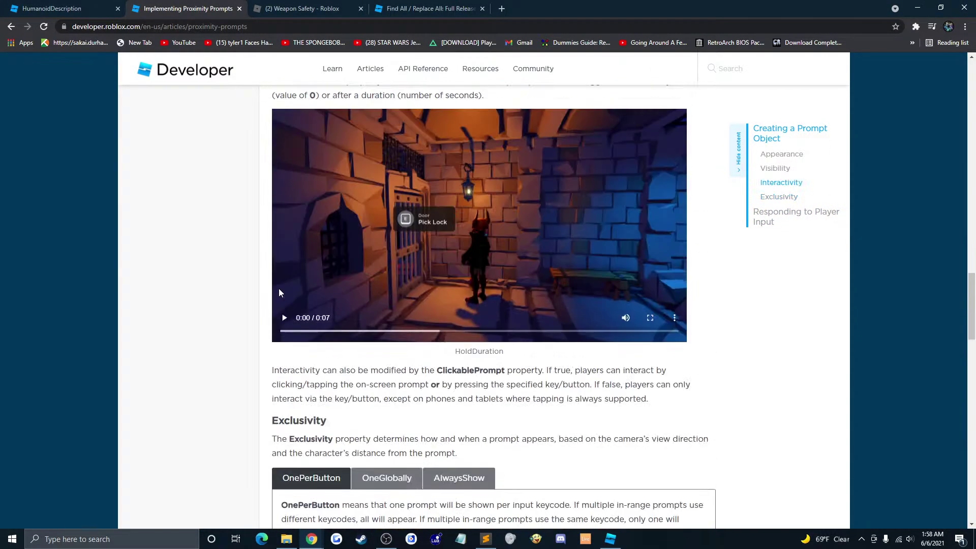
scroll(278, 293, "up", 18)
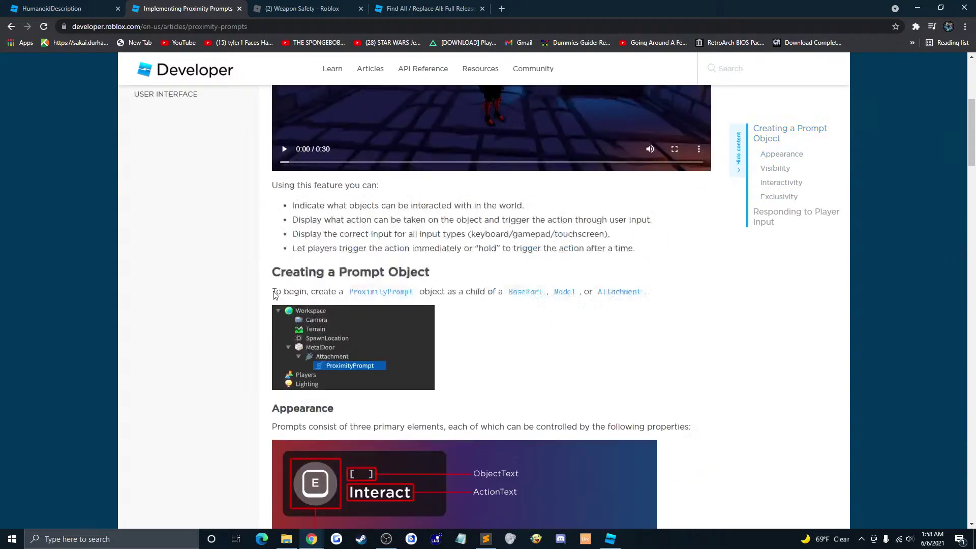
scroll(273, 291, "up", 5)
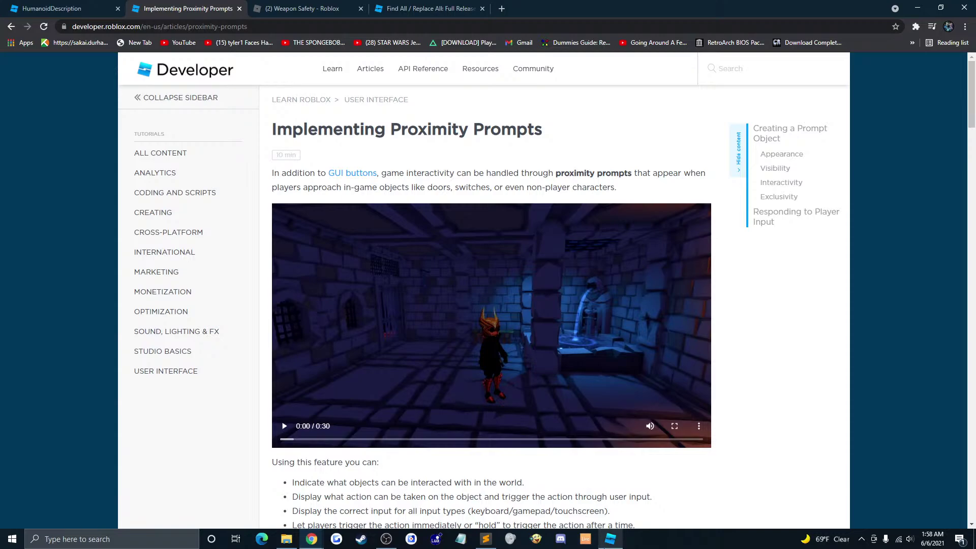
Step: Switch back to Roblox Studio and browse the What's New list of release and beta announcements
mouse_move(610, 539)
left_click(630, 505)
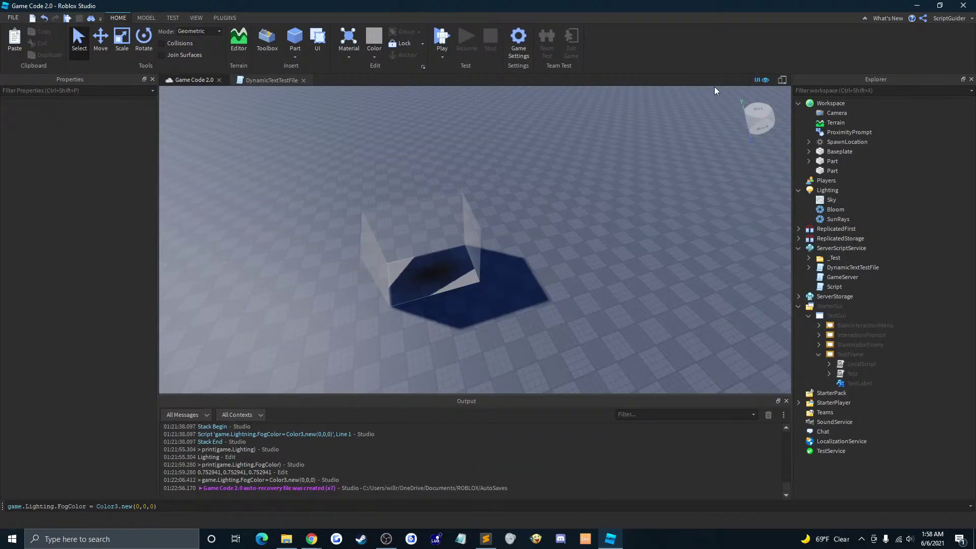
left_click(886, 20)
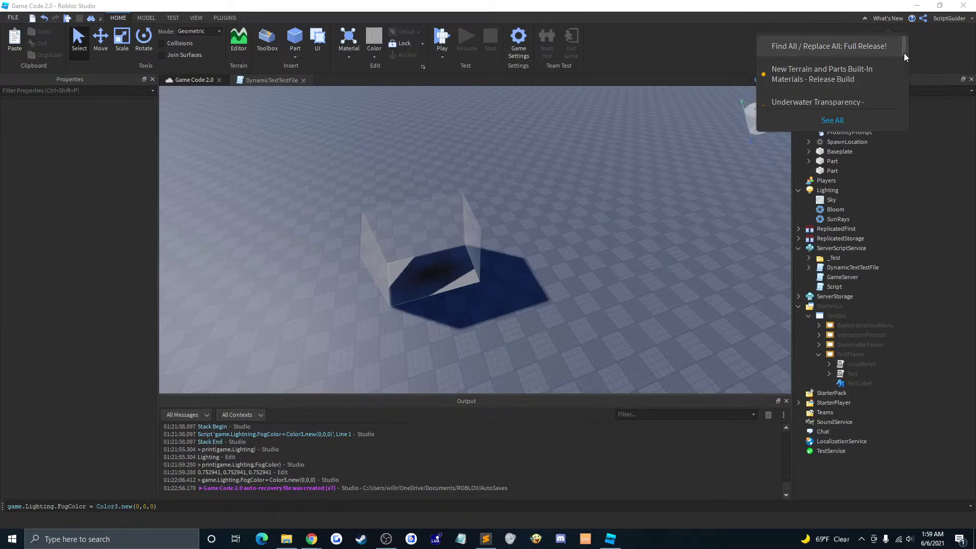
left_click_drag(904, 52, 904, 55)
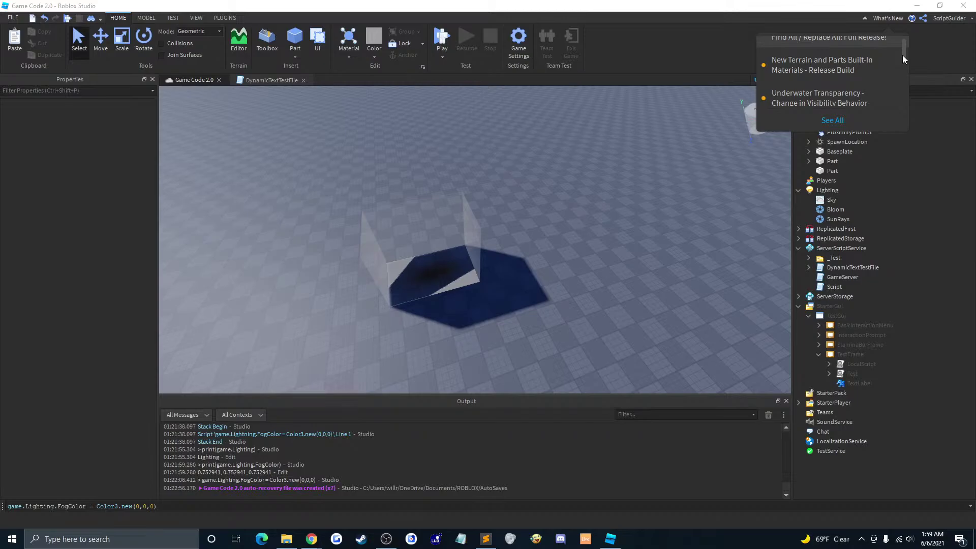
left_click_drag(902, 55, 900, 88)
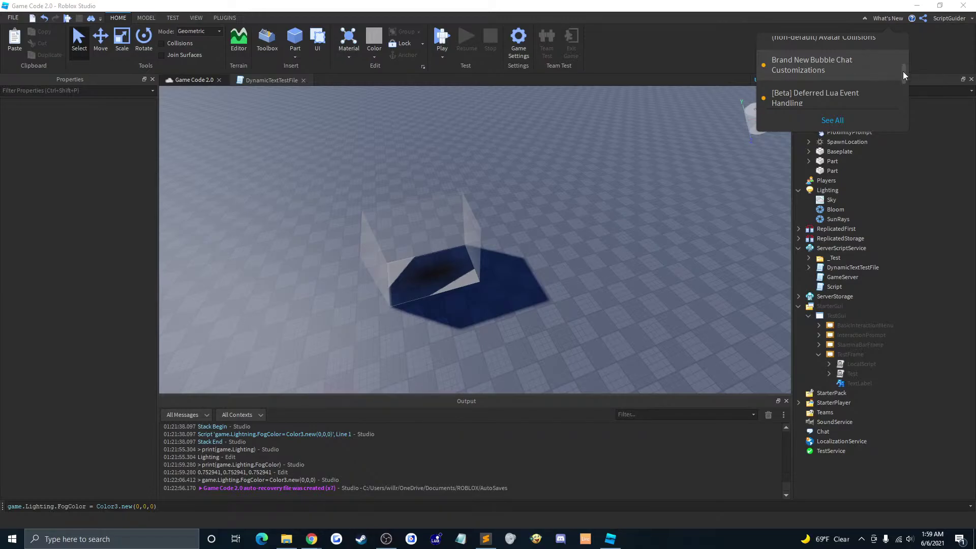
left_click_drag(903, 72, 904, 80)
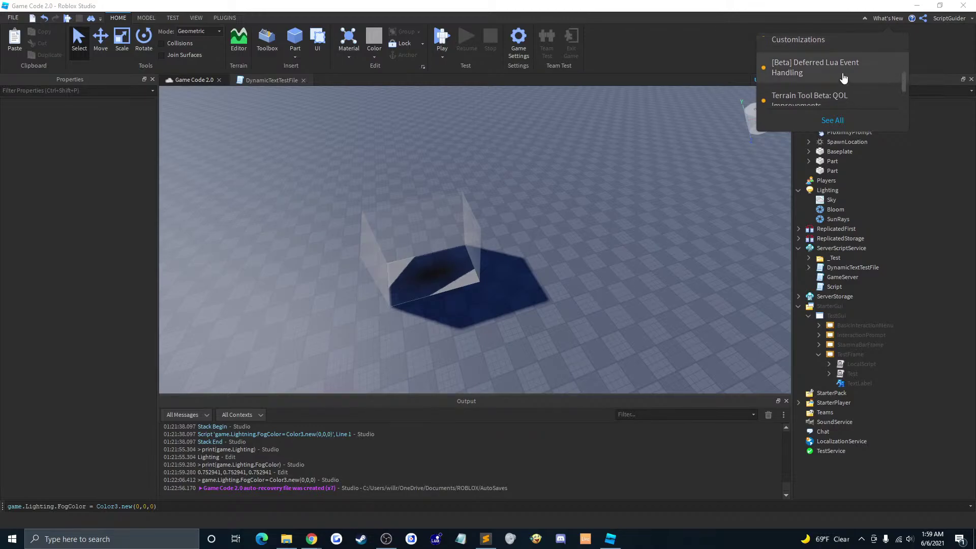
scroll(850, 76, "down", 2)
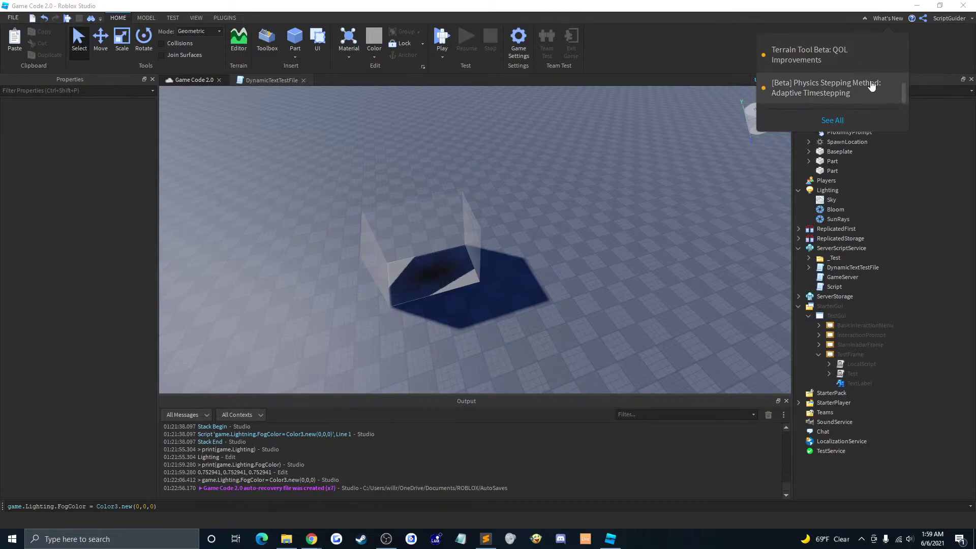
scroll(877, 88, "up", 2)
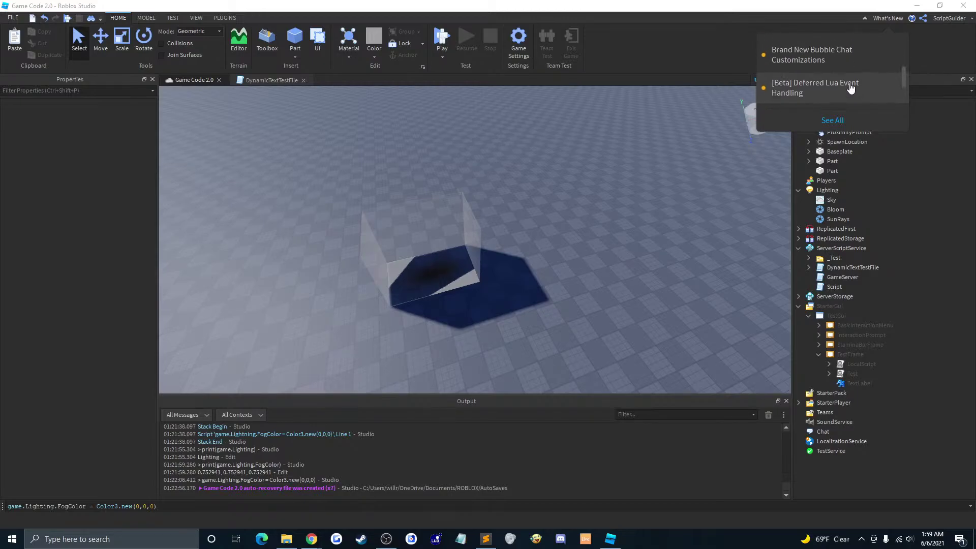
Step: Open the "[Beta] Deferred Lua Event Handling" announcement and read its update note and the "What we're doing" section
left_click(852, 87)
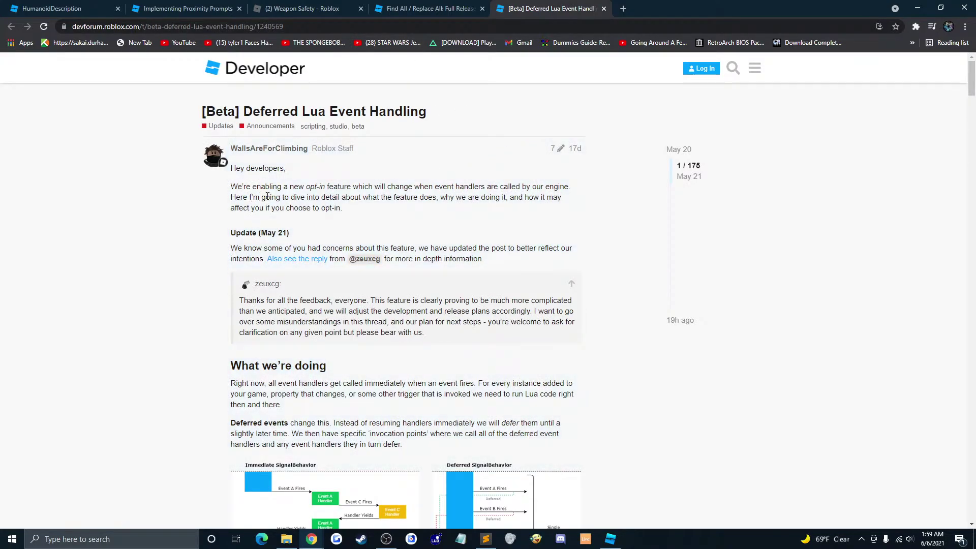
scroll(267, 197, "down", 1)
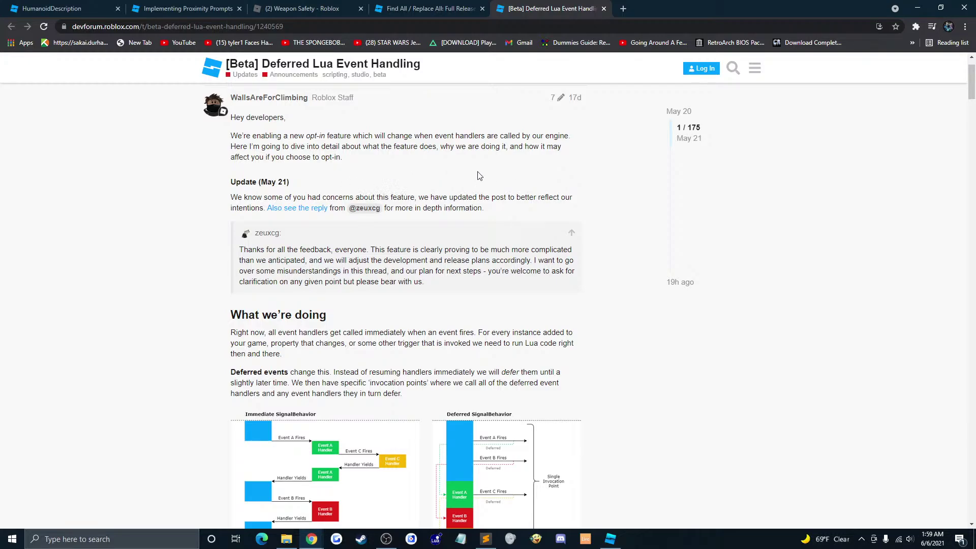
scroll(352, 178, "down", 1)
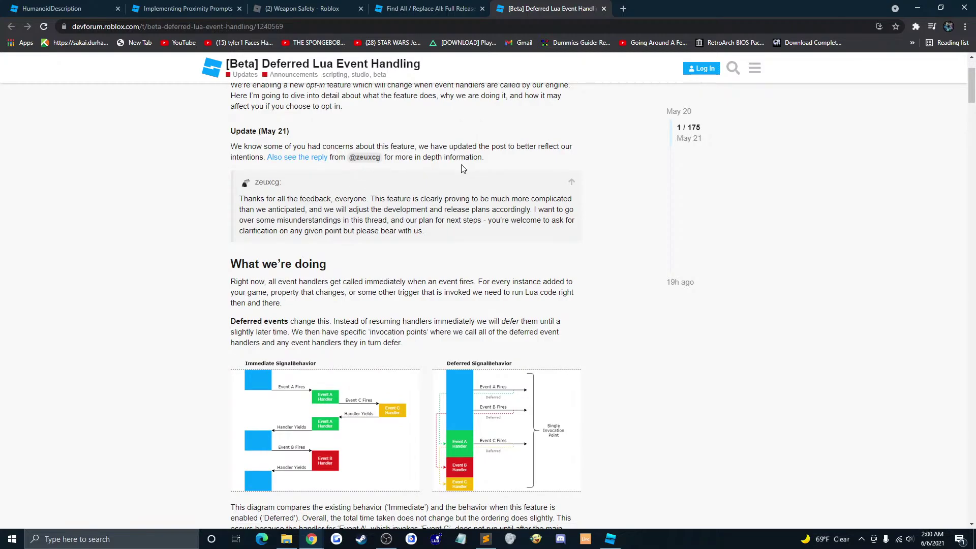
scroll(299, 184, "down", 1)
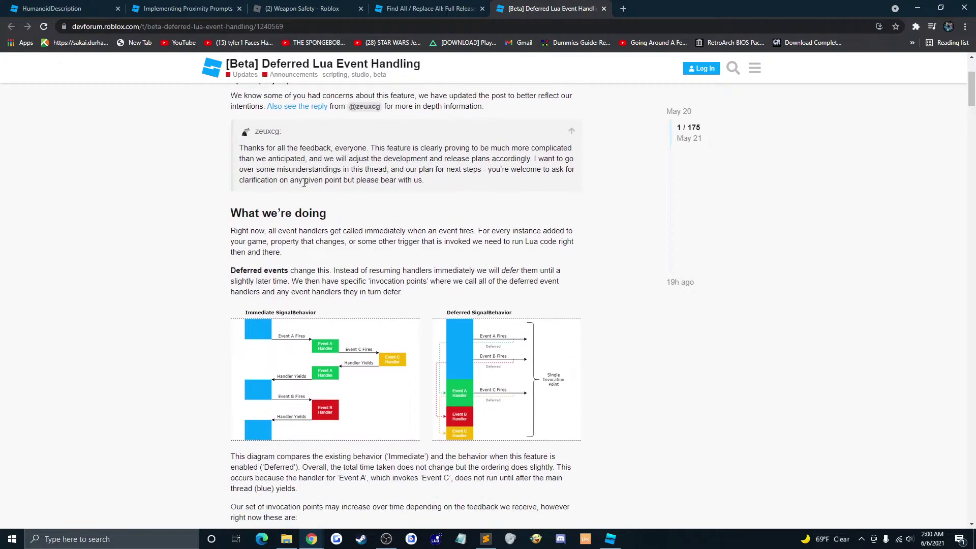
scroll(427, 183, "down", 1)
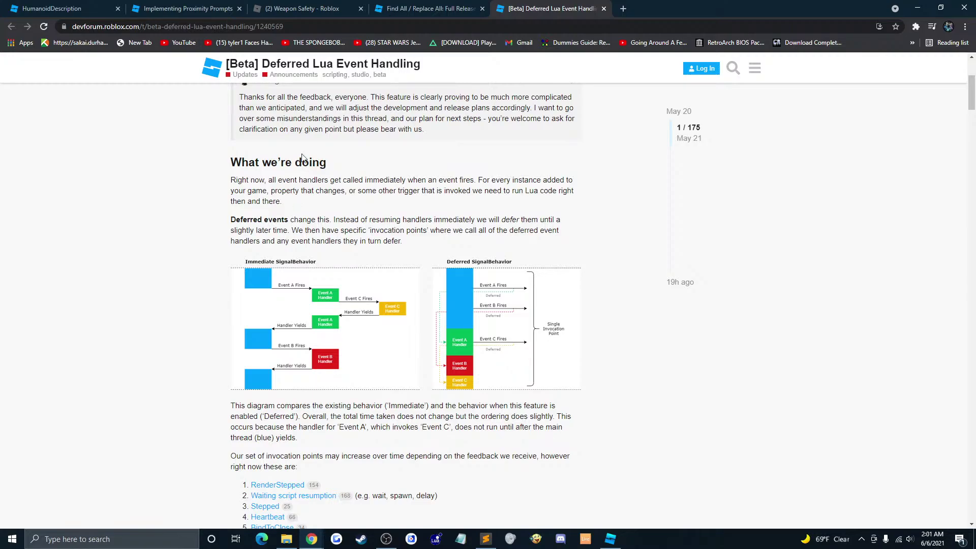
Step: Switch to the Roblox website page, open the account's message inbox and look through its first two pages
left_click(302, 9)
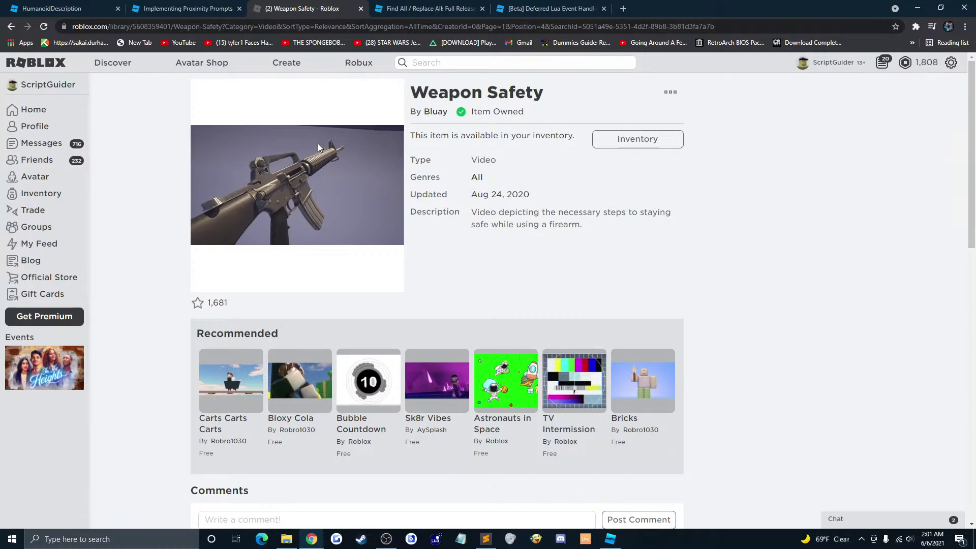
left_click(62, 146)
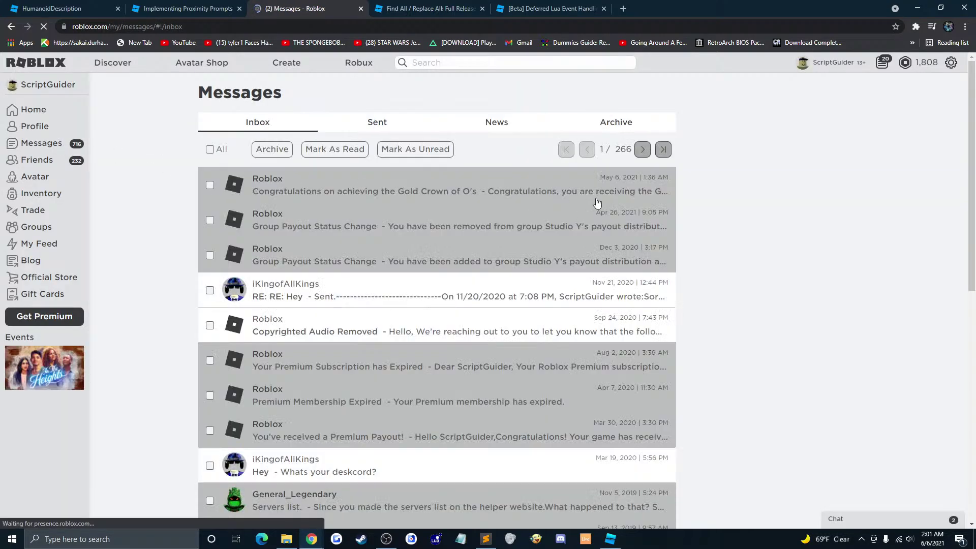
scroll(597, 203, "down", 5)
scroll(589, 203, "down", 5)
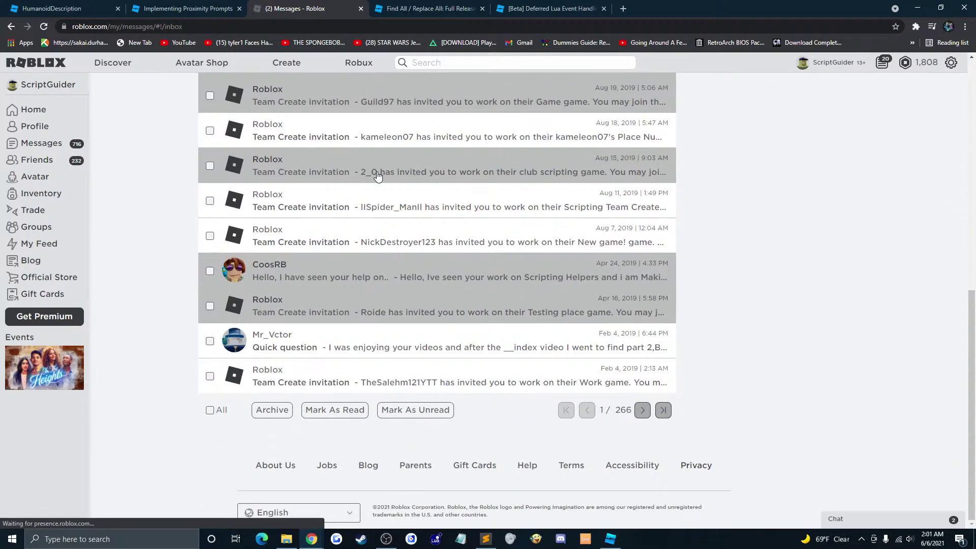
left_click(643, 410)
scroll(463, 209, "down", 4)
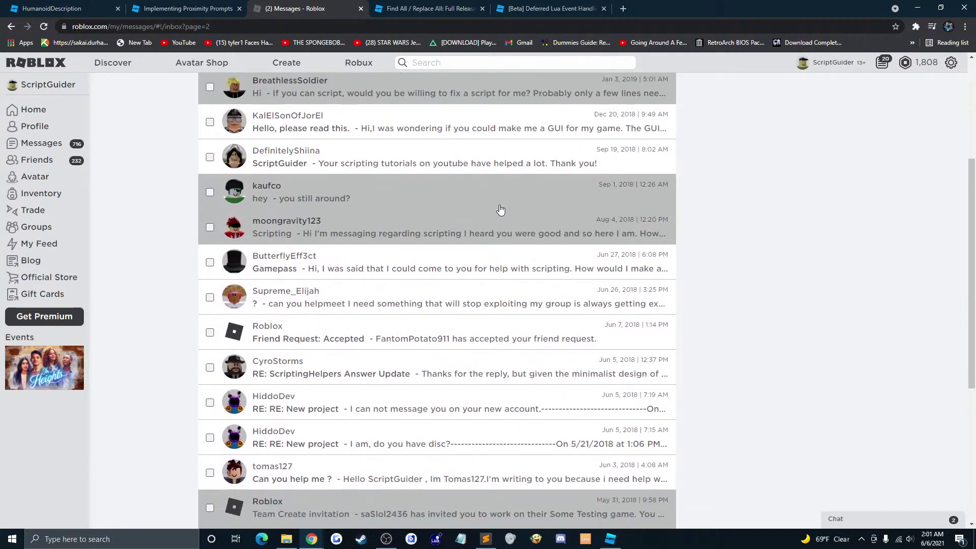
scroll(501, 210, "up", 4)
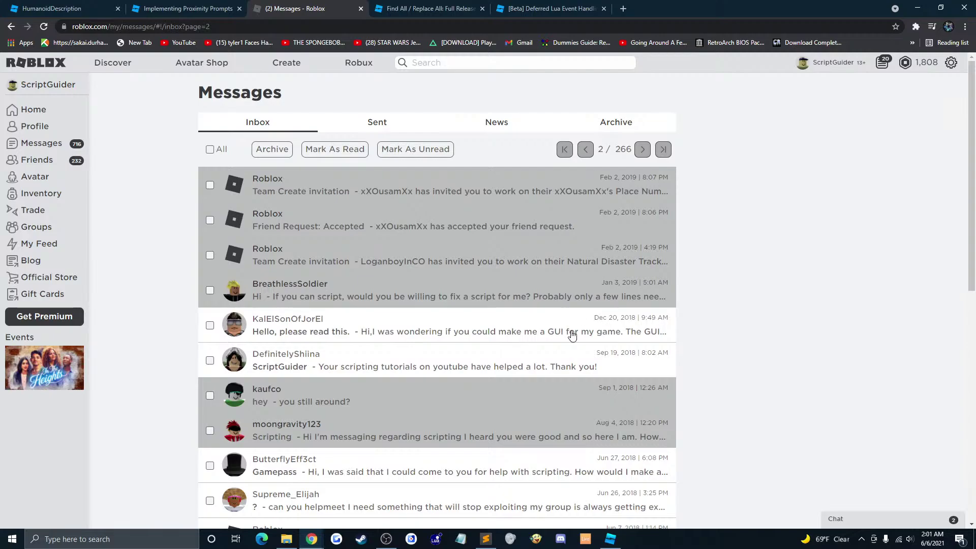
Step: Go back to the first inbox page to review its messages, and look through page 2 again
left_click(585, 150)
scroll(583, 223, "down", 1)
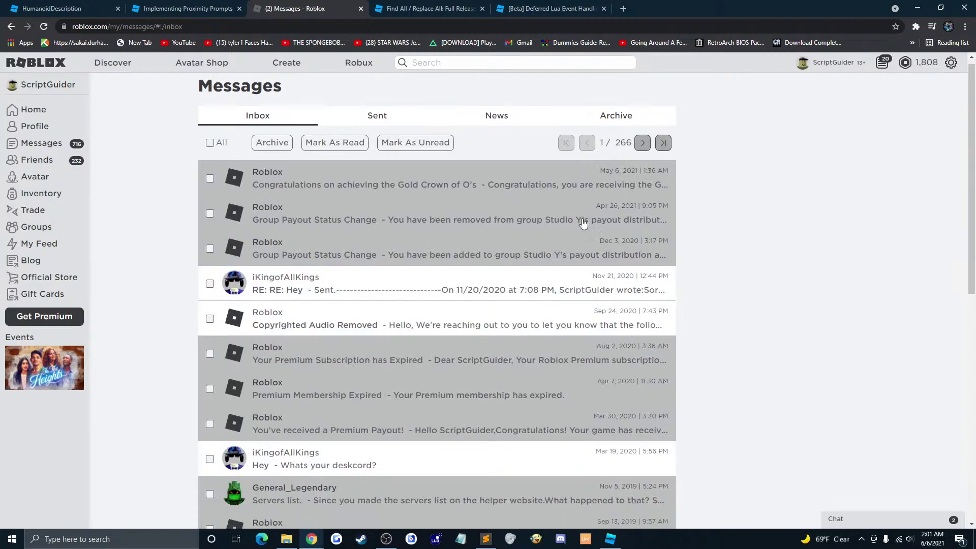
scroll(584, 222, "down", 3)
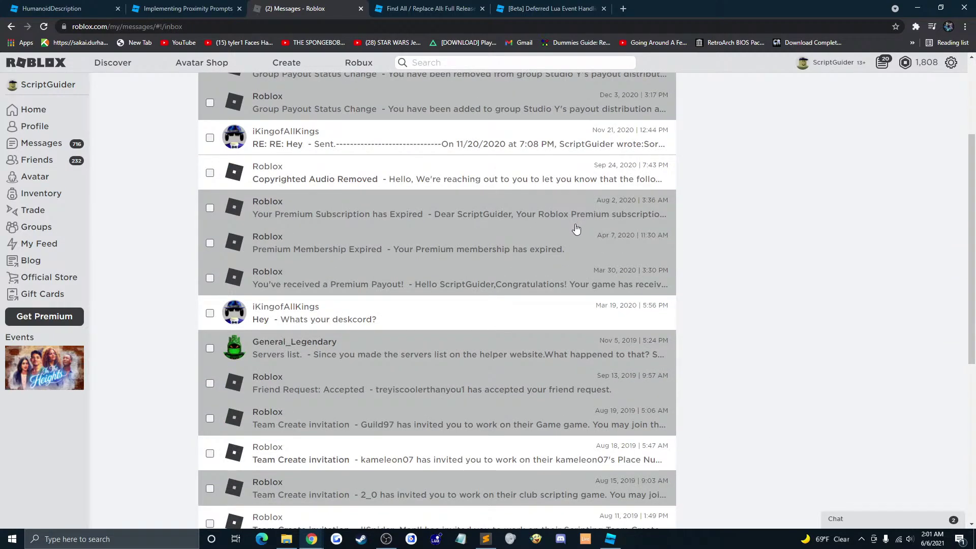
scroll(631, 173, "up", 3)
left_click(643, 150)
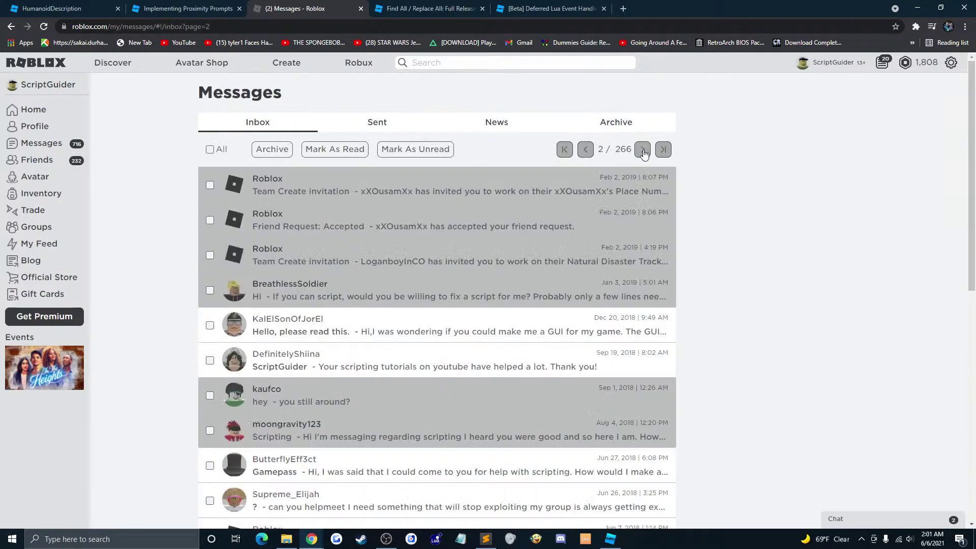
scroll(638, 172, "down", 4)
scroll(624, 194, "down", 5)
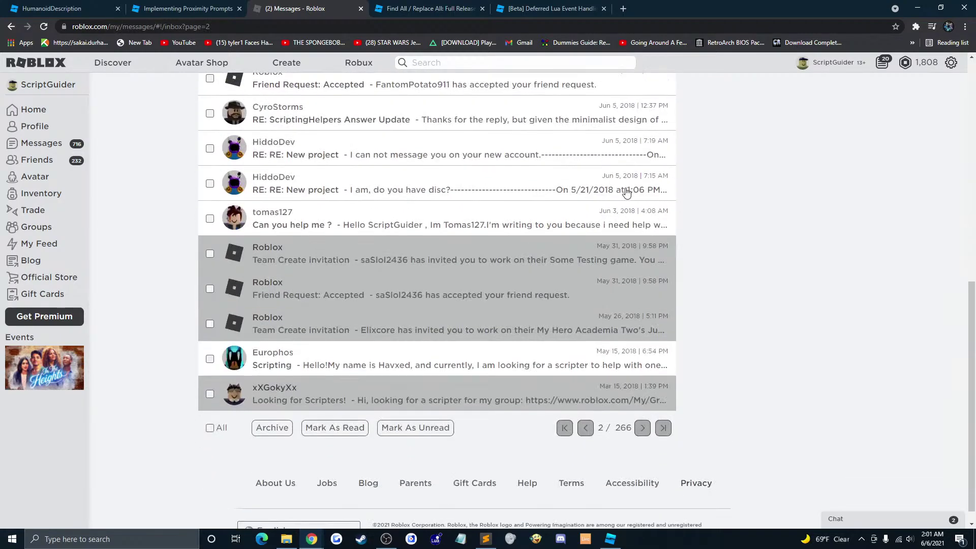
scroll(630, 183, "up", 9)
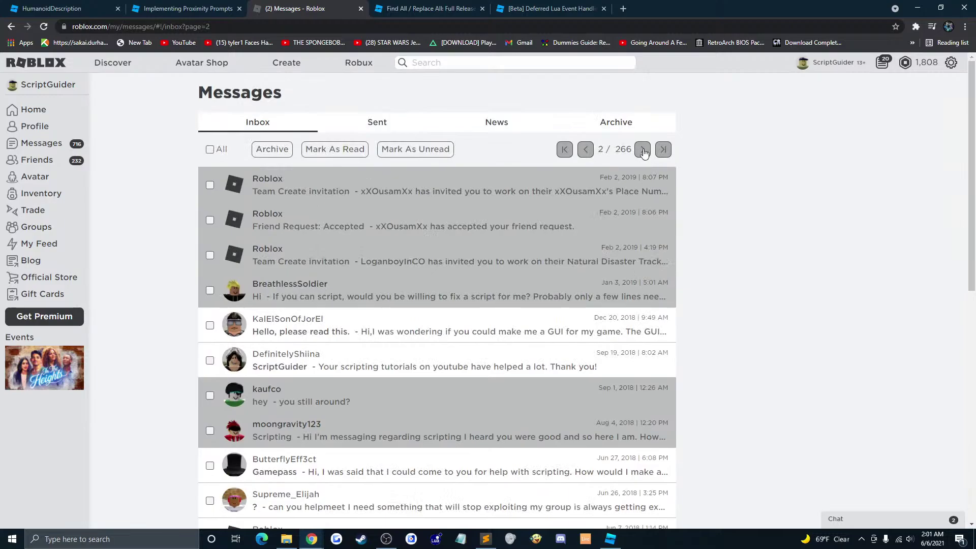
Step: Move on to page 3 of the message inbox and look through its messages
left_click(644, 151)
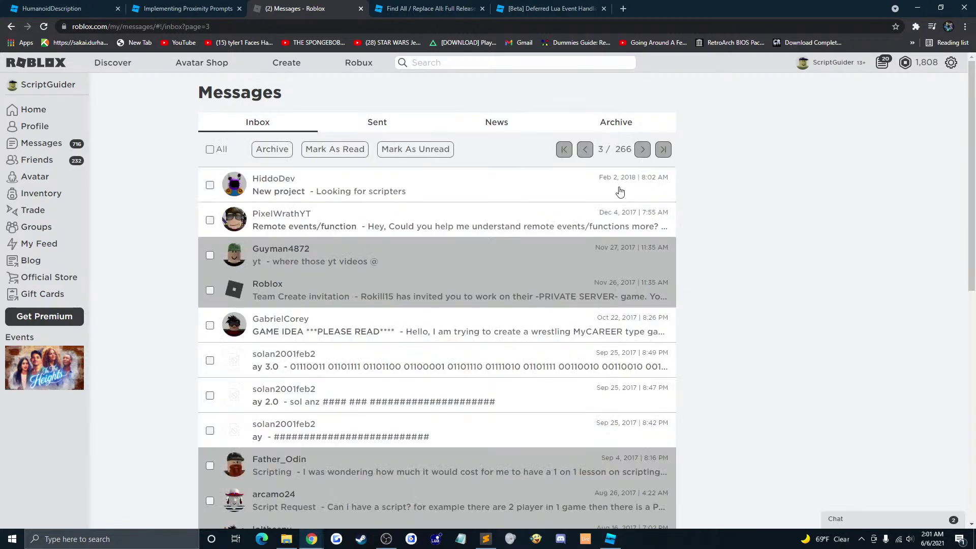
scroll(626, 189, "down", 7)
scroll(629, 187, "down", 3)
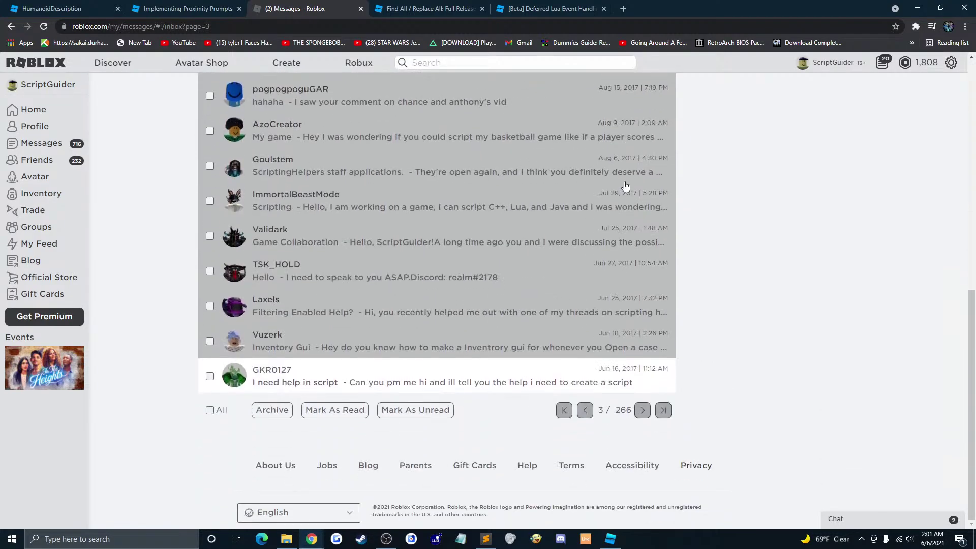
scroll(626, 186, "up", 6)
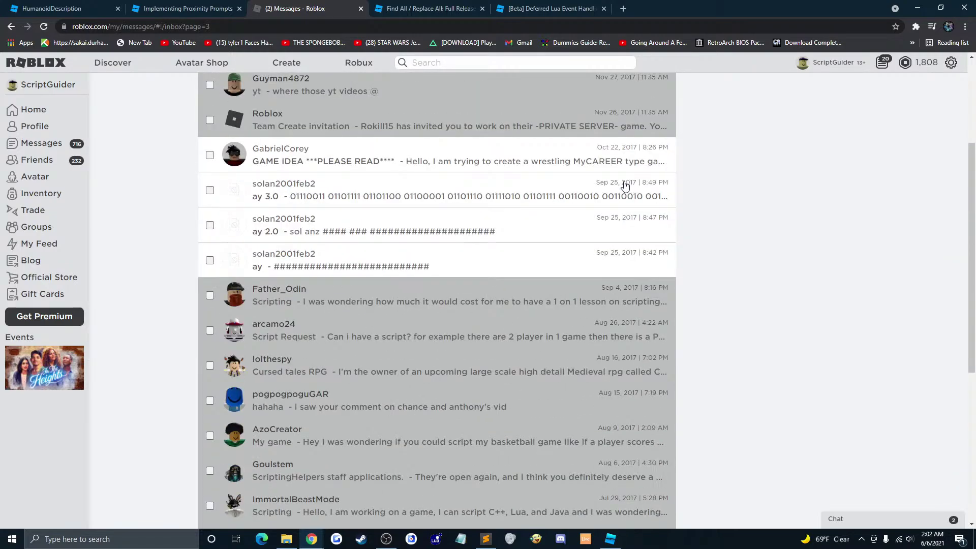
scroll(626, 185, "up", 3)
Step: Advance the message inbox to page 6 and look through the messages listed there
left_click(643, 151)
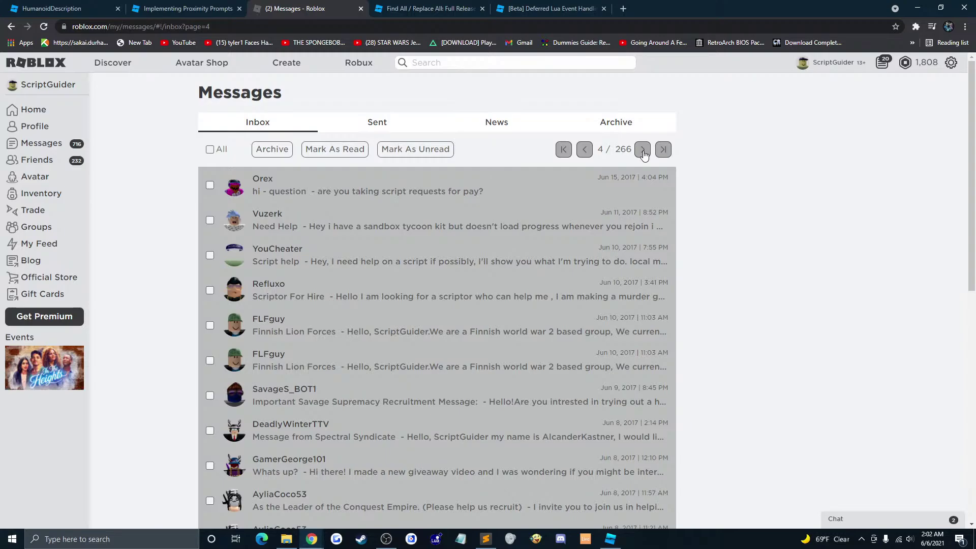
left_click(642, 150)
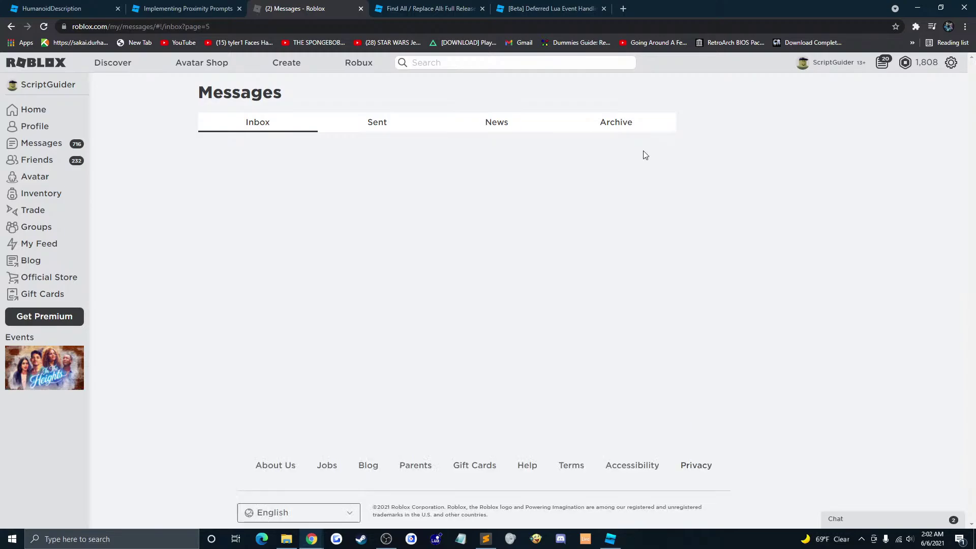
left_click(643, 149)
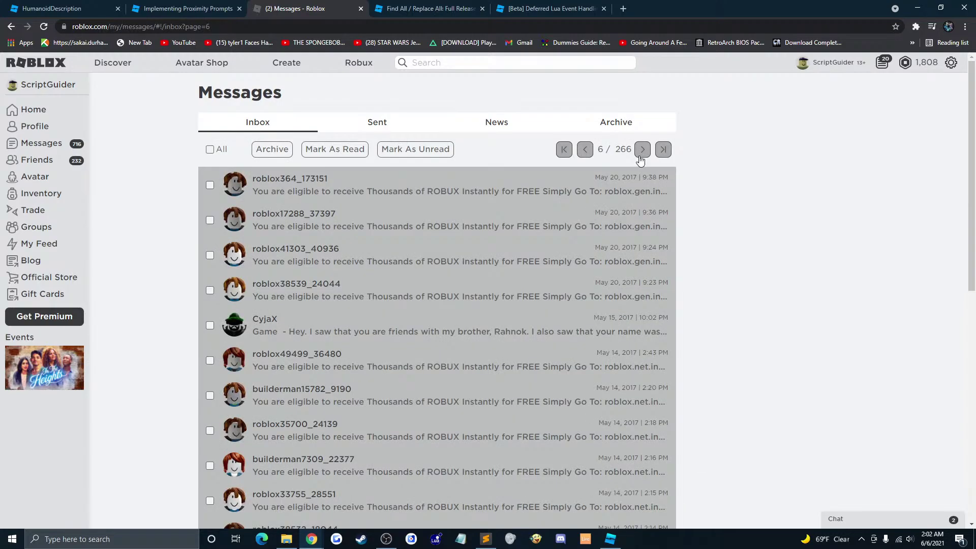
scroll(356, 264, "down", 4)
scroll(306, 258, "down", 6)
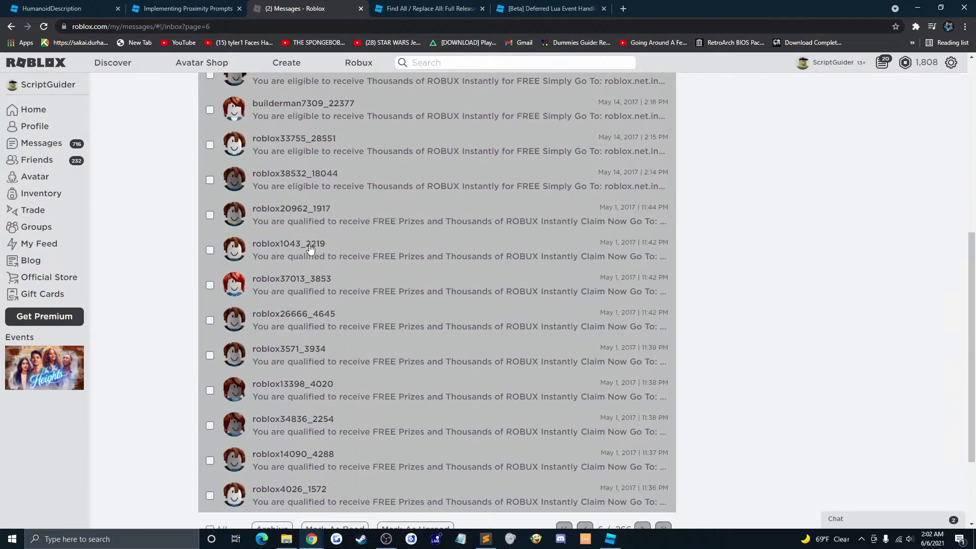
scroll(173, 224, "up", 8)
scroll(173, 223, "up", 3)
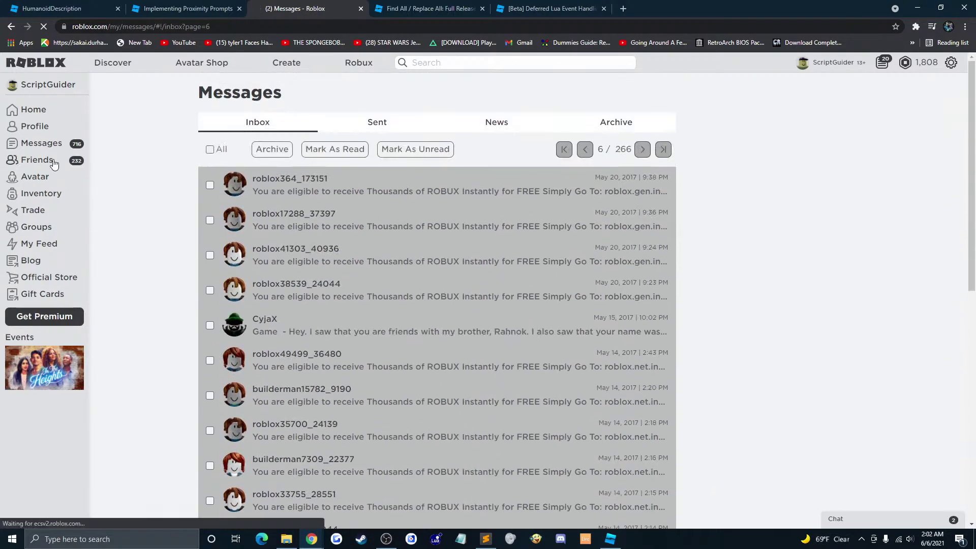
Step: Open the account's friend requests and look through the first page of pending requests
left_click(52, 161)
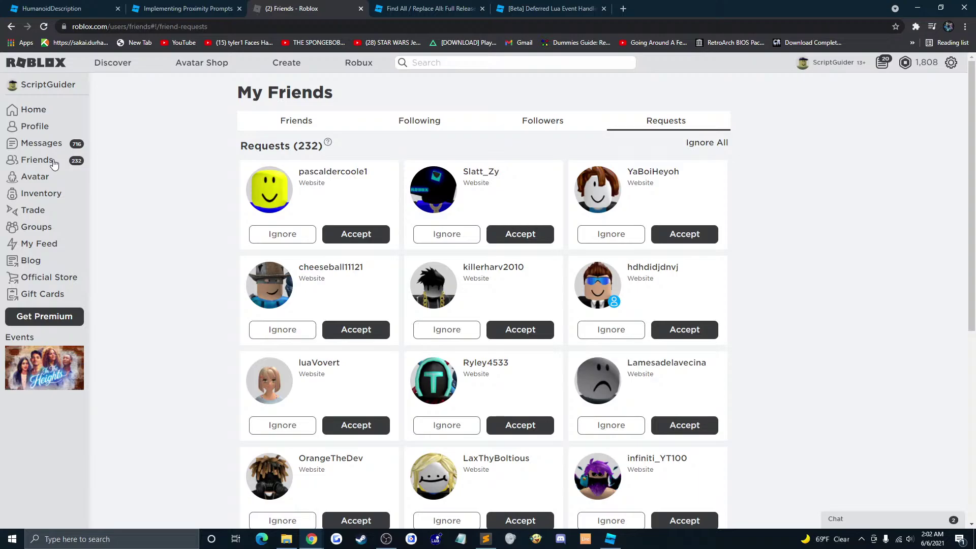
scroll(708, 298, "down", 1)
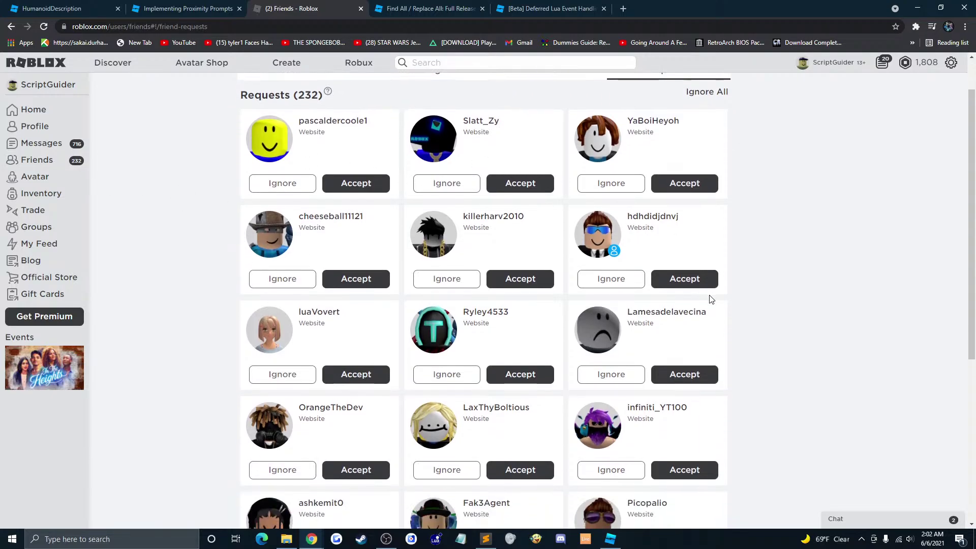
scroll(732, 297, "down", 2)
scroll(732, 297, "down", 3)
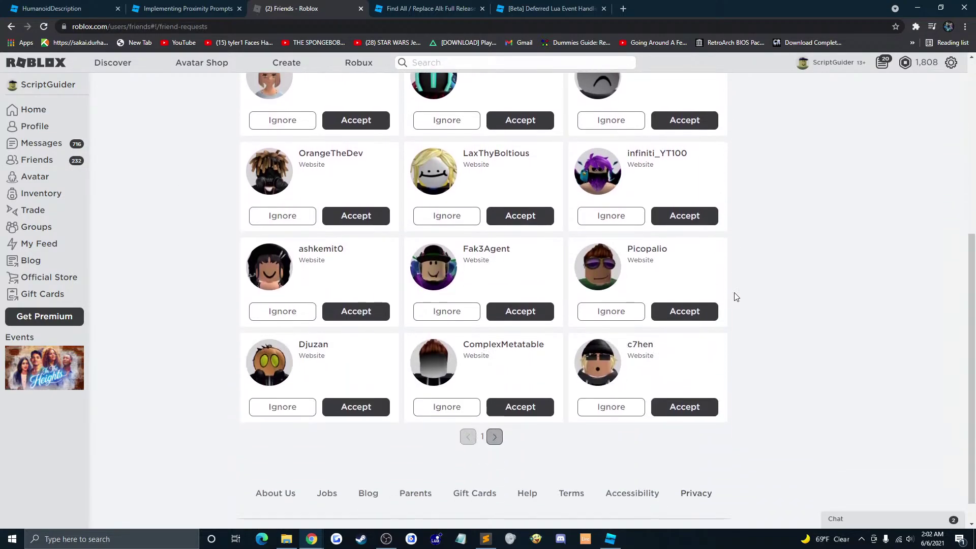
scroll(732, 303, "up", 6)
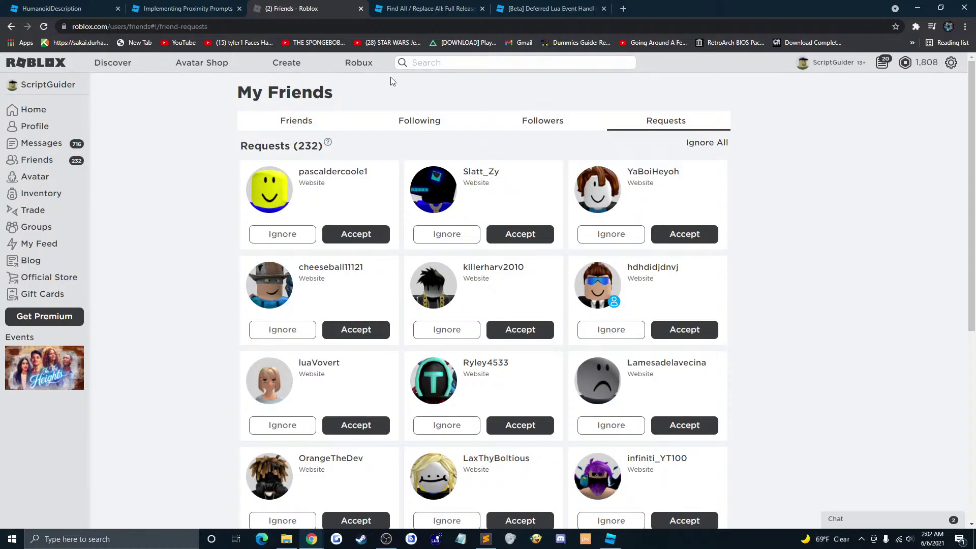
Step: Open the account's Create page and look over its list of experiences
left_click(275, 65)
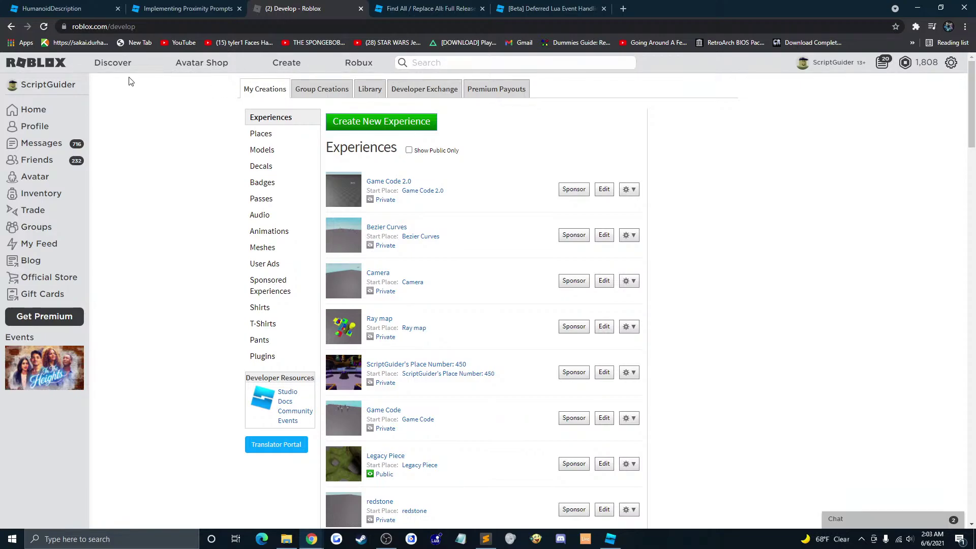
scroll(146, 122, "down", 1)
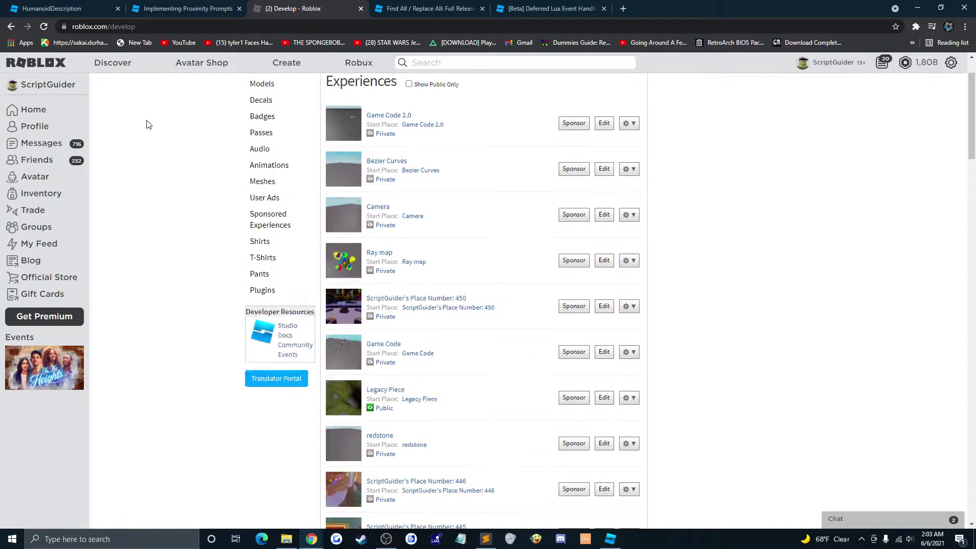
scroll(151, 127, "up", 1)
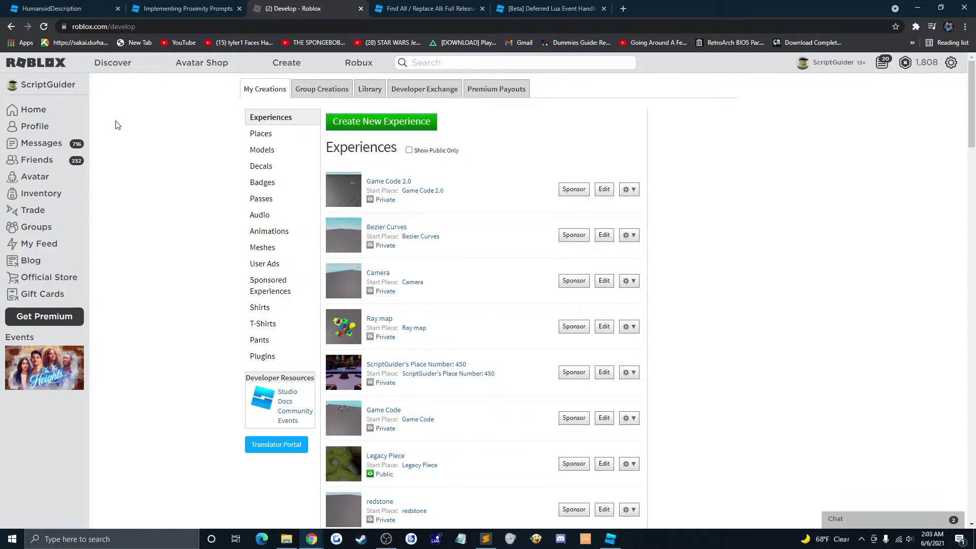
left_click(374, 126)
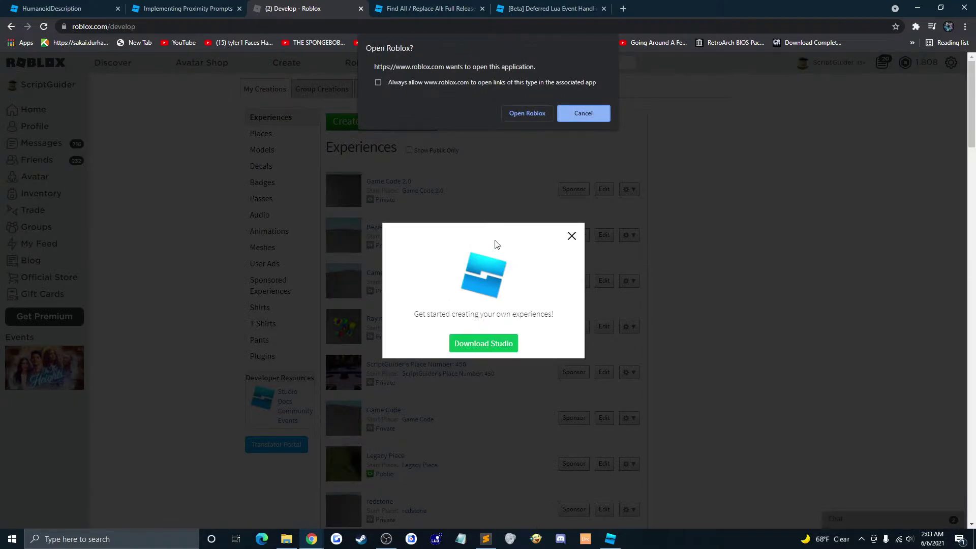
left_click(576, 117)
left_click(571, 238)
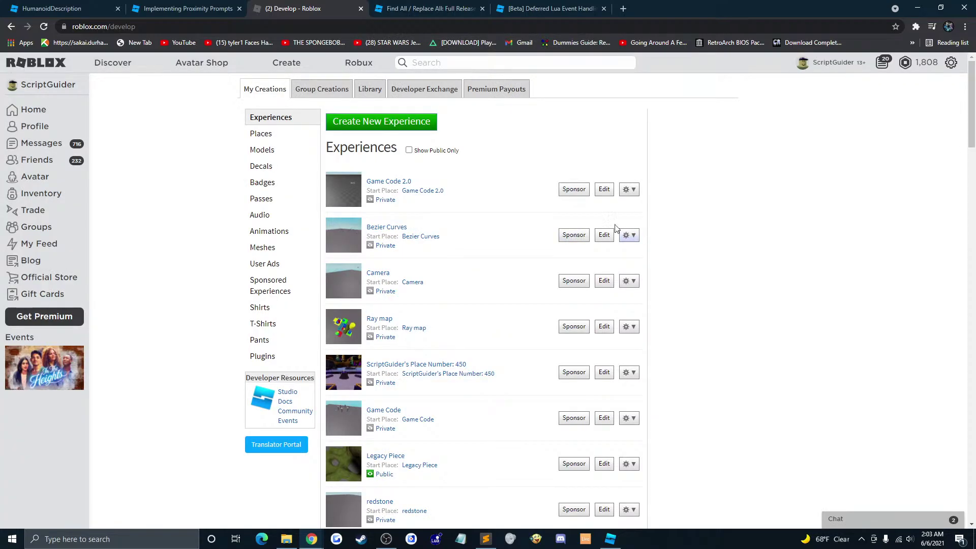
Step: Glance through the experiences list, open the Discover page and look over its first rows of games
scroll(510, 218, "down", 2)
scroll(517, 209, "up", 2)
left_click(114, 65)
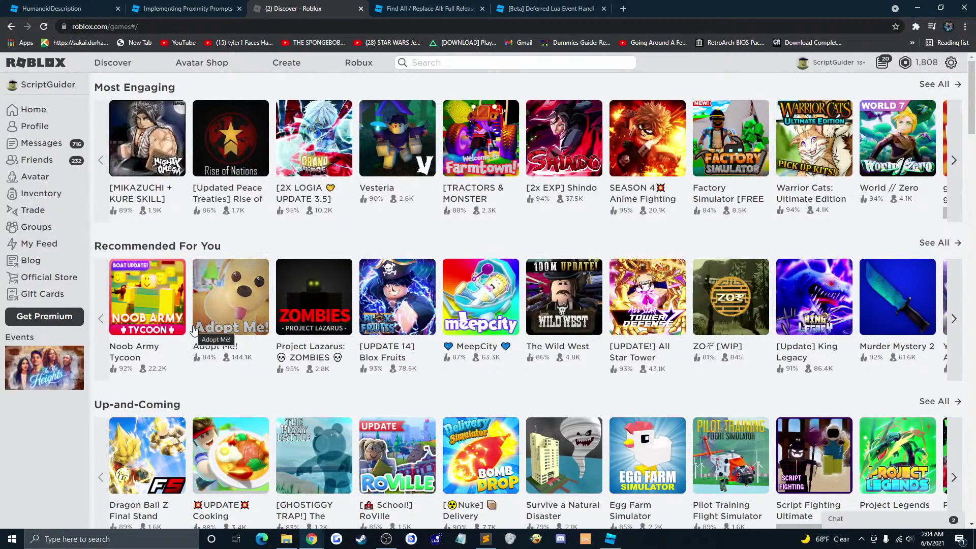
scroll(356, 306, "down", 1)
scroll(357, 306, "up", 1)
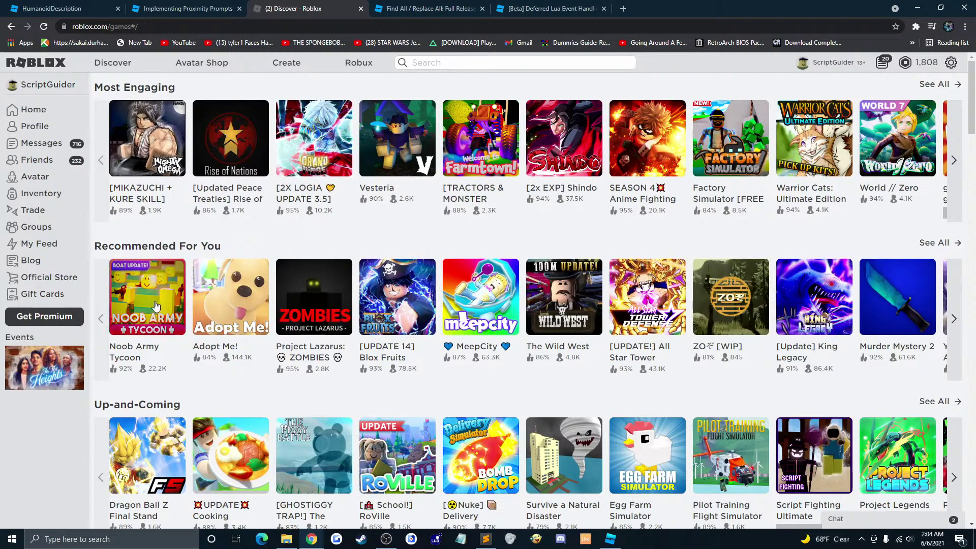
scroll(147, 305, "down", 1)
scroll(264, 330, "up", 1)
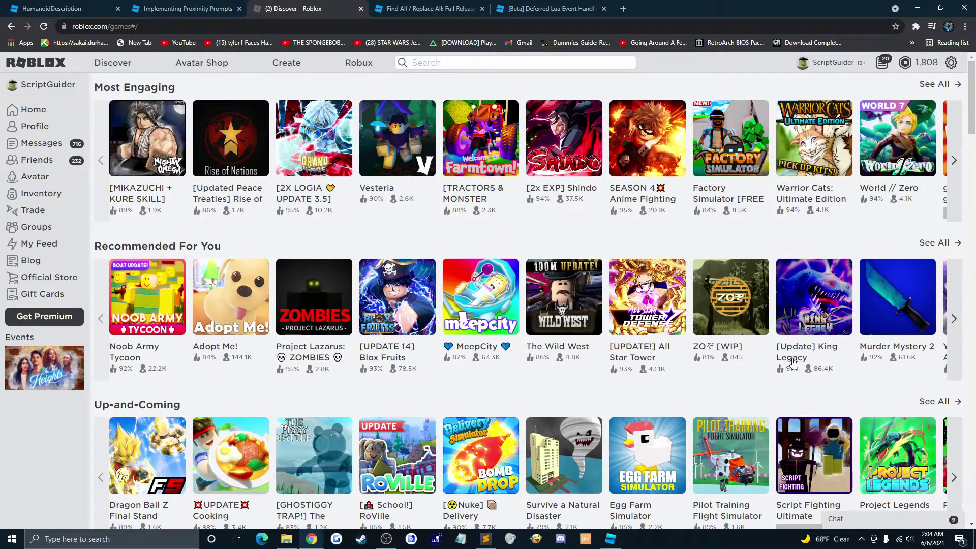
Step: Advance the Recommended For You row to its next set of games and compare it with the Most Engaging and Up-and-Coming rows
left_click(954, 346)
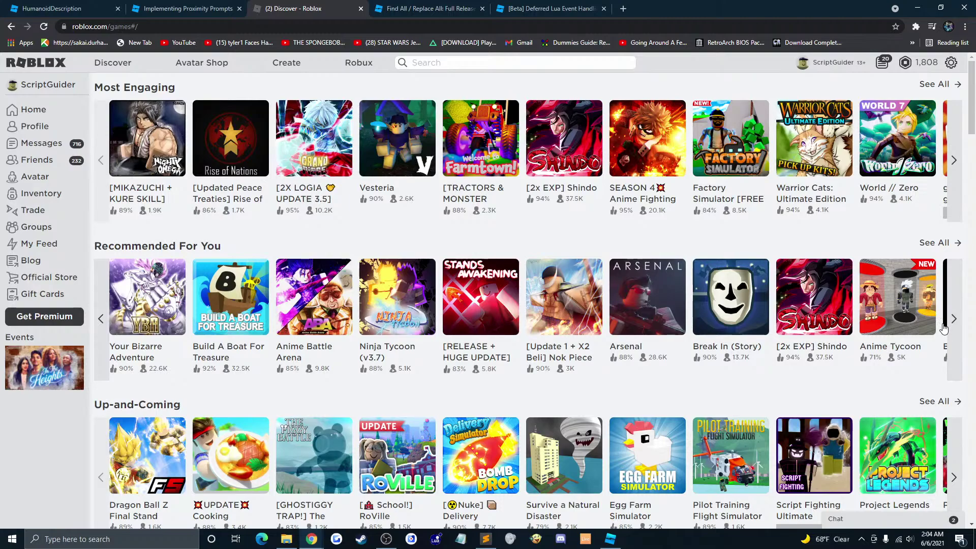
scroll(602, 293, "down", 2)
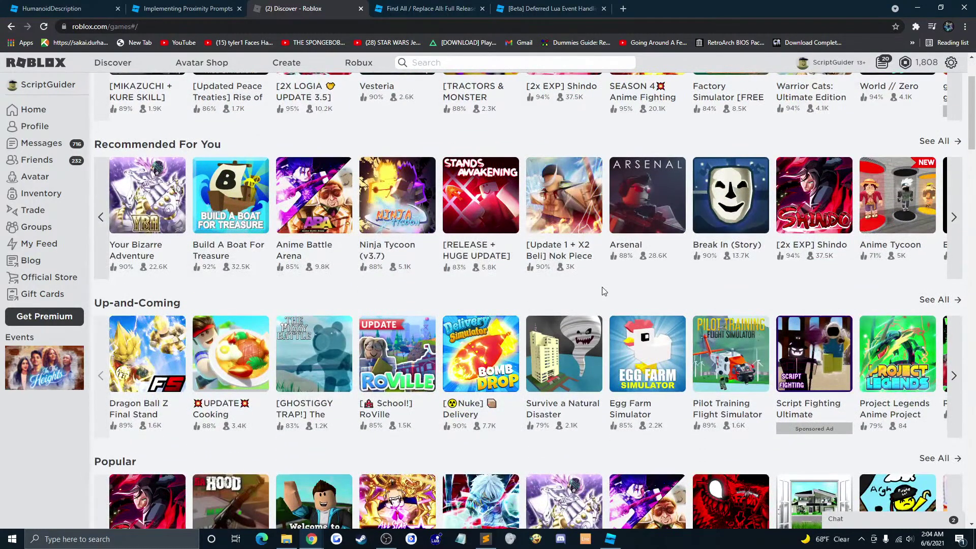
scroll(562, 302, "up", 2)
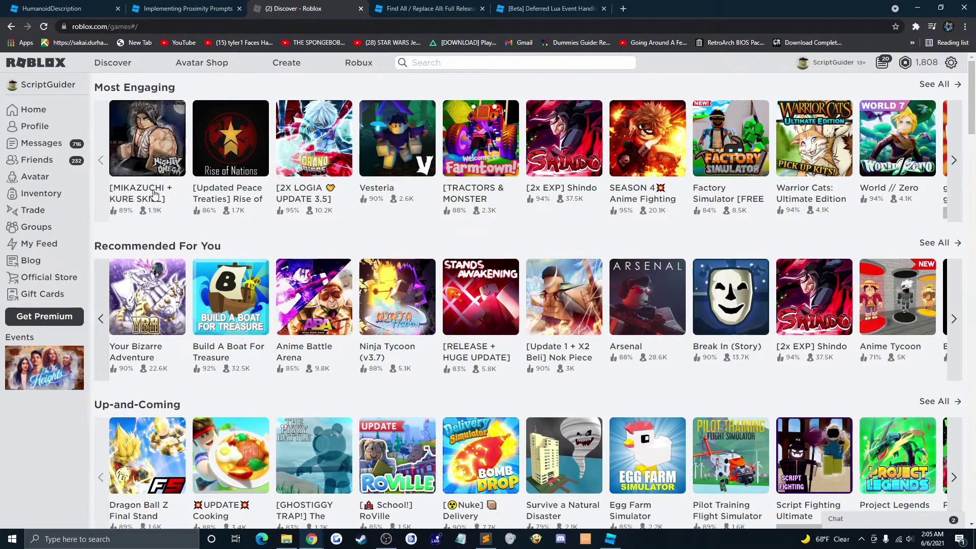
scroll(155, 194, "down", 1)
scroll(155, 194, "up", 1)
scroll(158, 197, "down", 2)
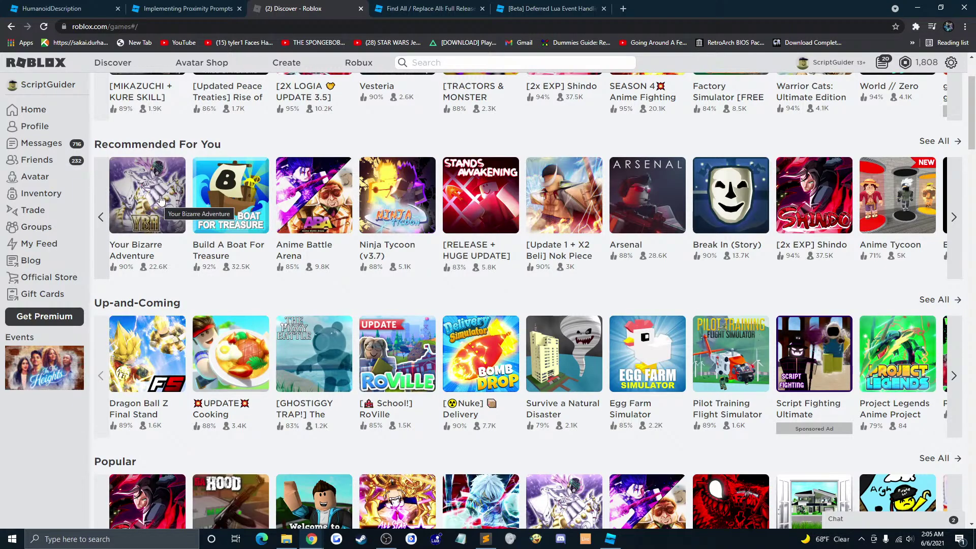
scroll(163, 206, "up", 2)
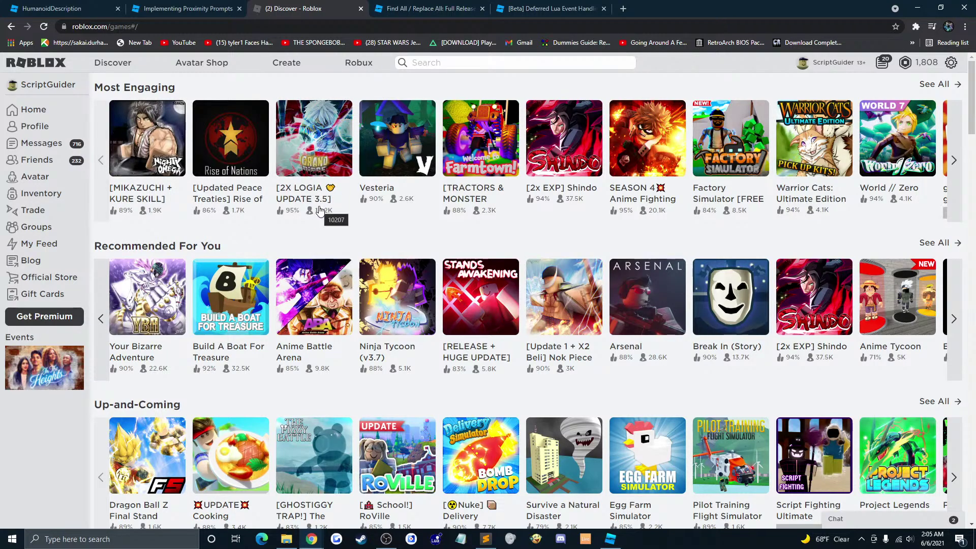
scroll(425, 349, "down", 2)
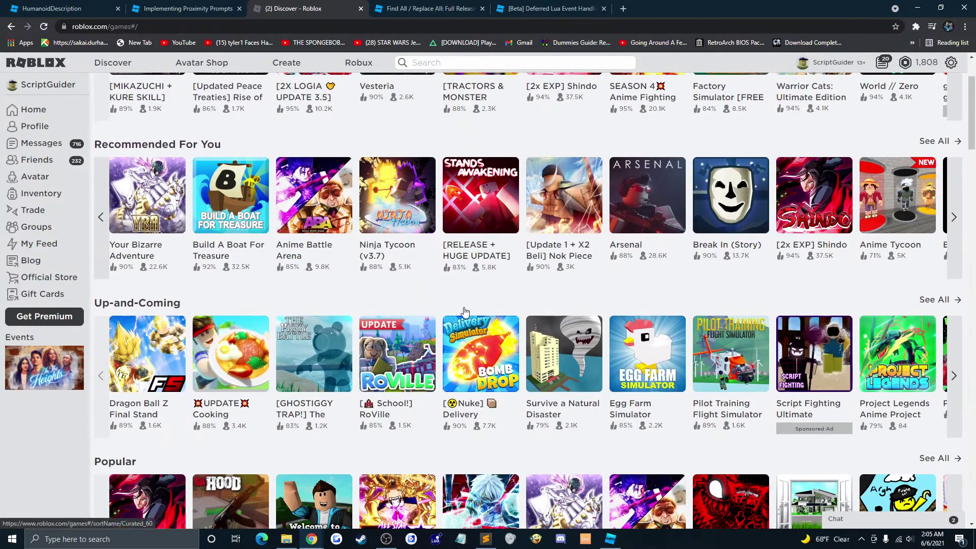
scroll(470, 308, "up", 2)
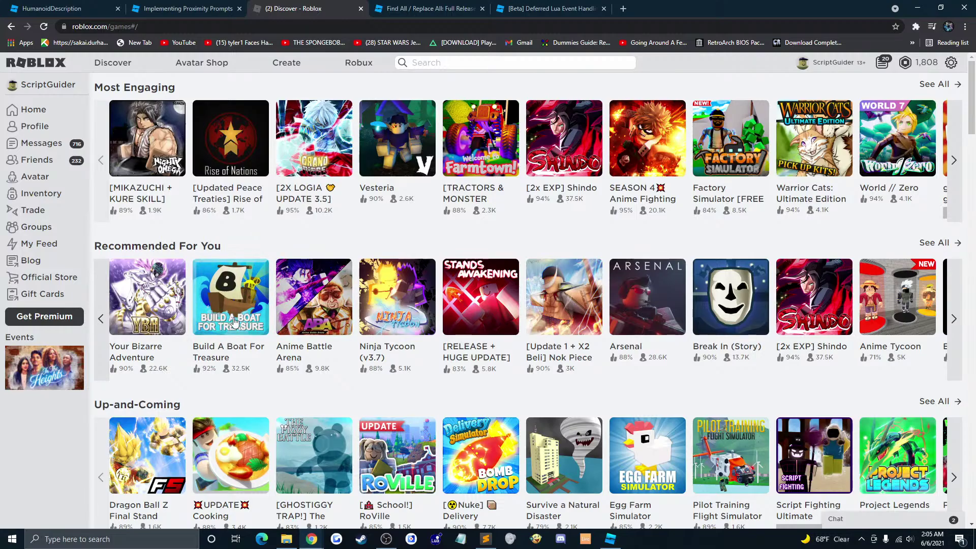
scroll(295, 304, "down", 2)
scroll(275, 305, "up", 2)
Step: Examine the Popular, Top Rated and Free Private Servers rows further down the Discover page, returning to the first row
scroll(256, 307, "down", 5)
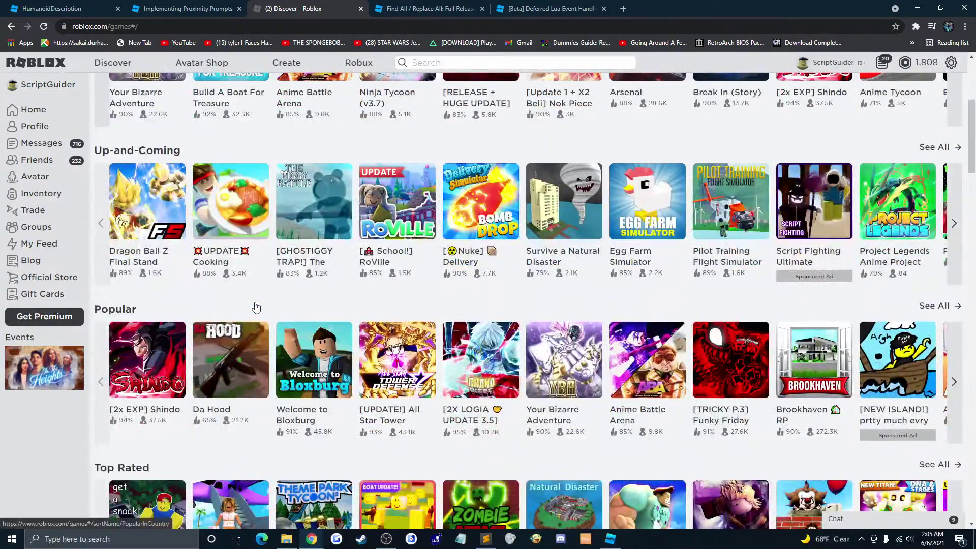
scroll(256, 307, "up", 4)
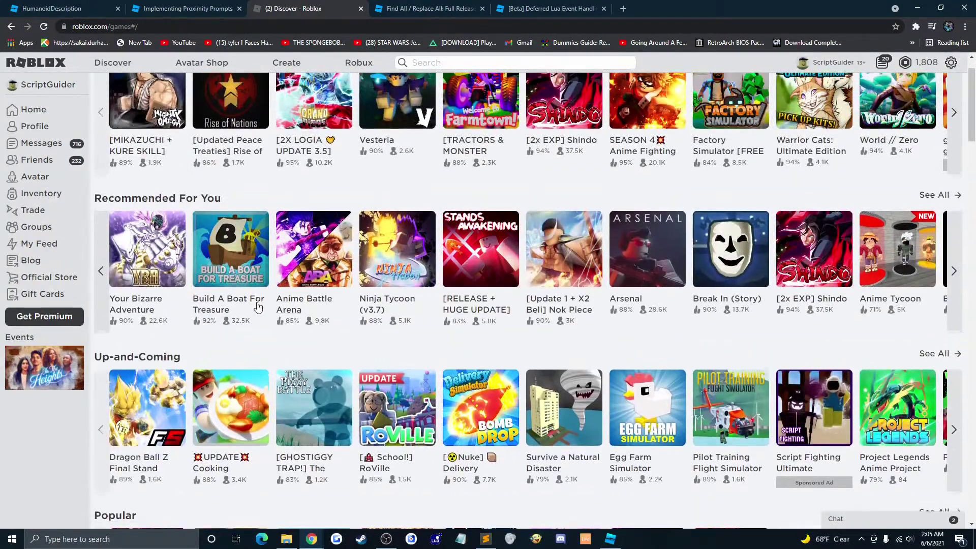
scroll(258, 306, "up", 1)
scroll(457, 345, "down", 2)
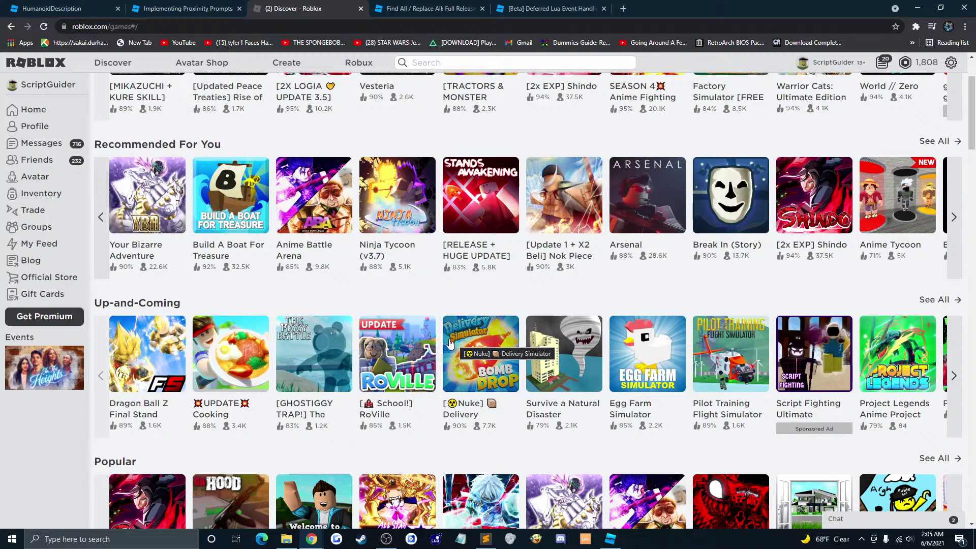
scroll(449, 345, "up", 2)
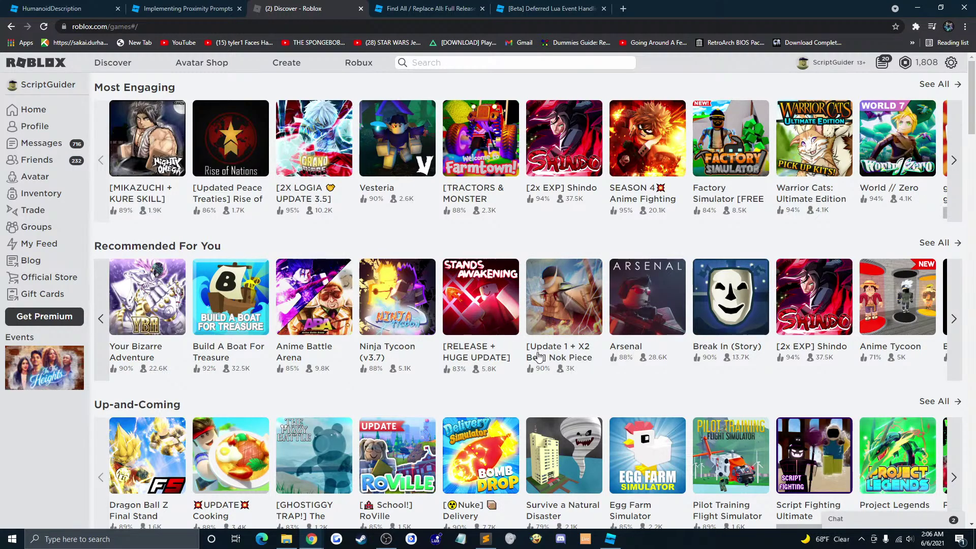
scroll(538, 353, "down", 4)
scroll(532, 350, "down", 4)
scroll(532, 349, "down", 4)
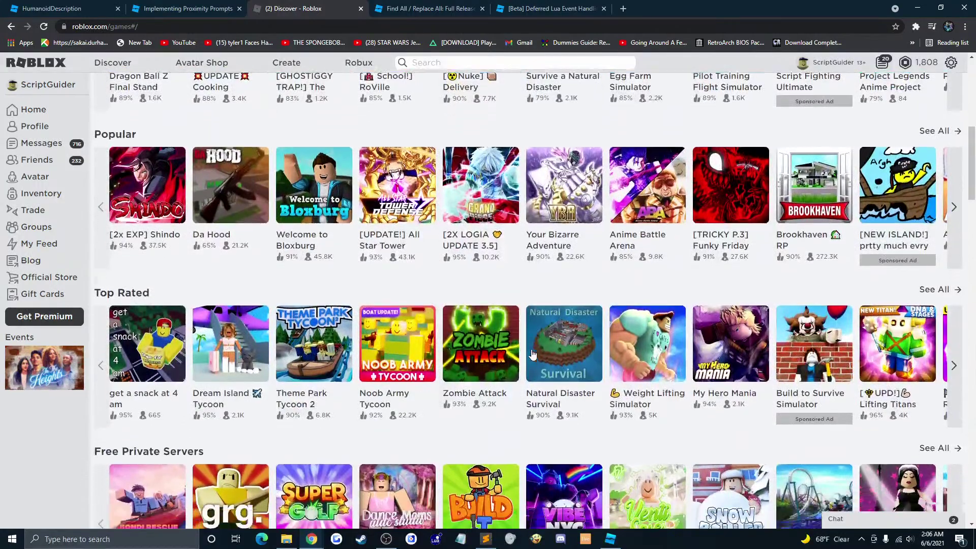
scroll(519, 361, "up", 7)
scroll(520, 361, "up", 5)
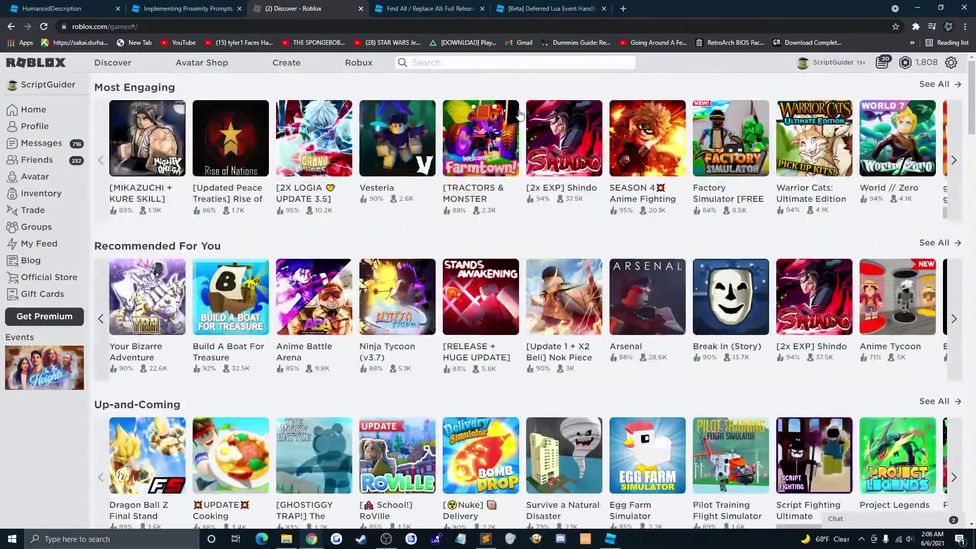
left_click(834, 63)
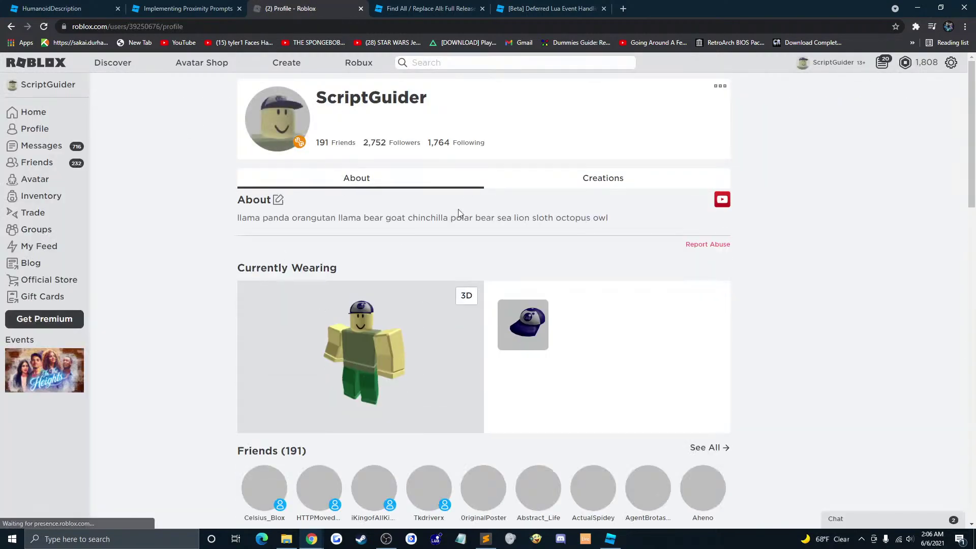
left_click(464, 59)
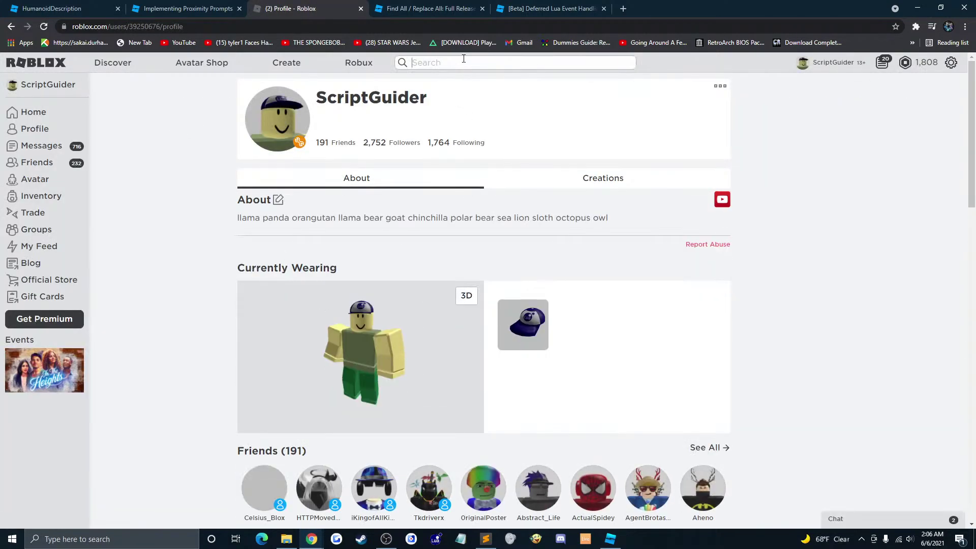
type("wingman8")
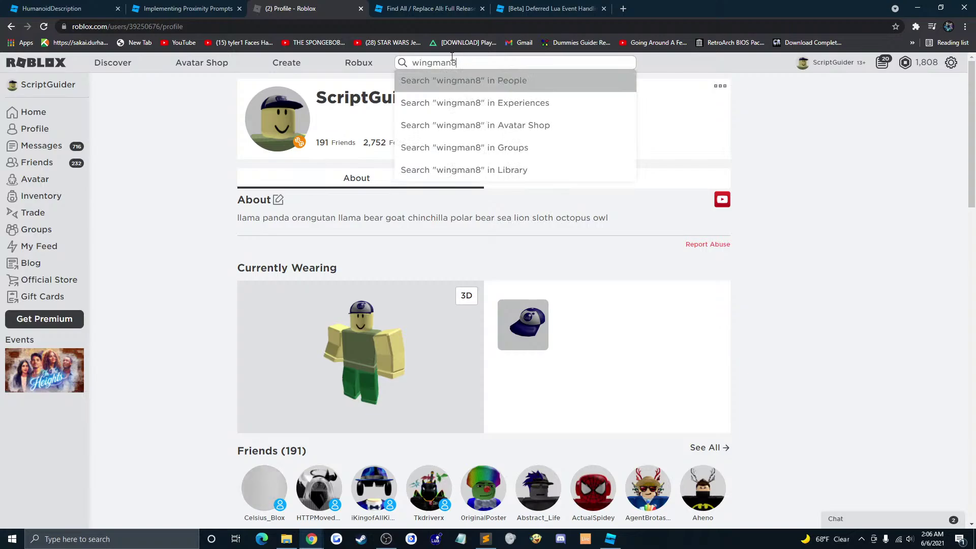
left_click(492, 80)
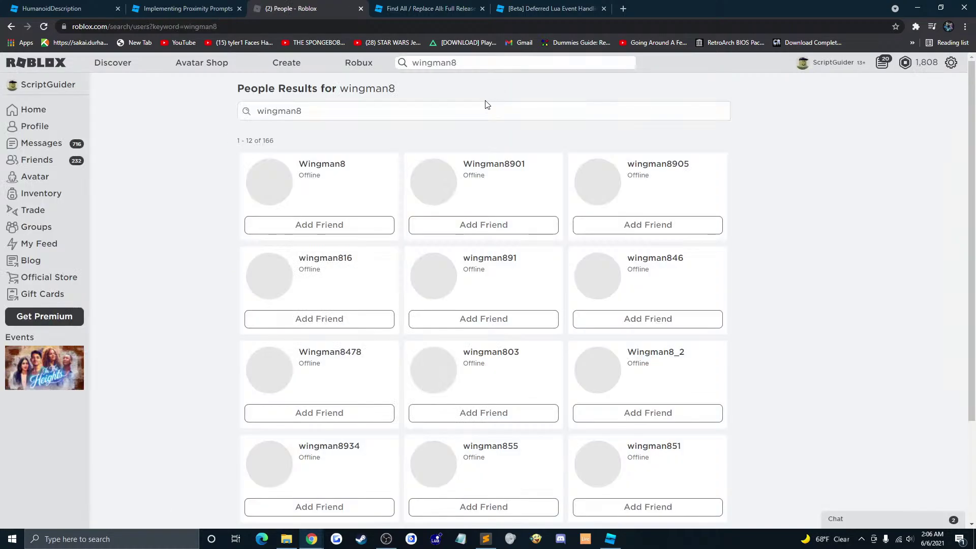
left_click(325, 166)
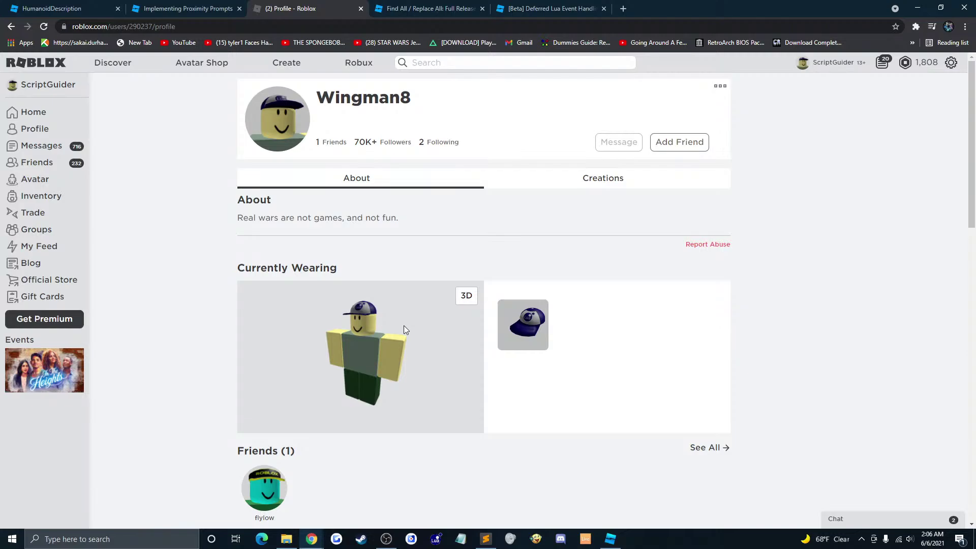
Step: Look over the Wingman8 profile's details and show its created experiences in grid view
scroll(407, 329, "down", 2)
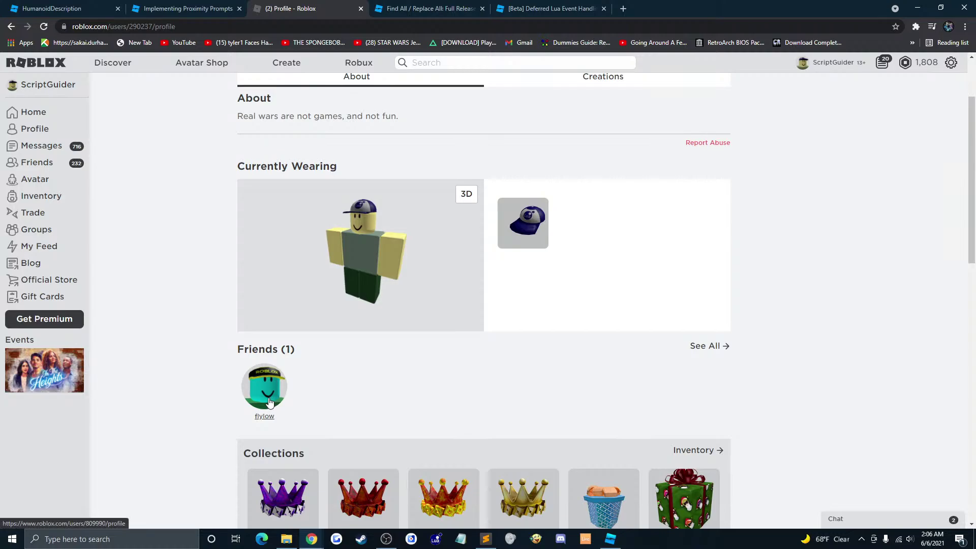
scroll(267, 402, "up", 2)
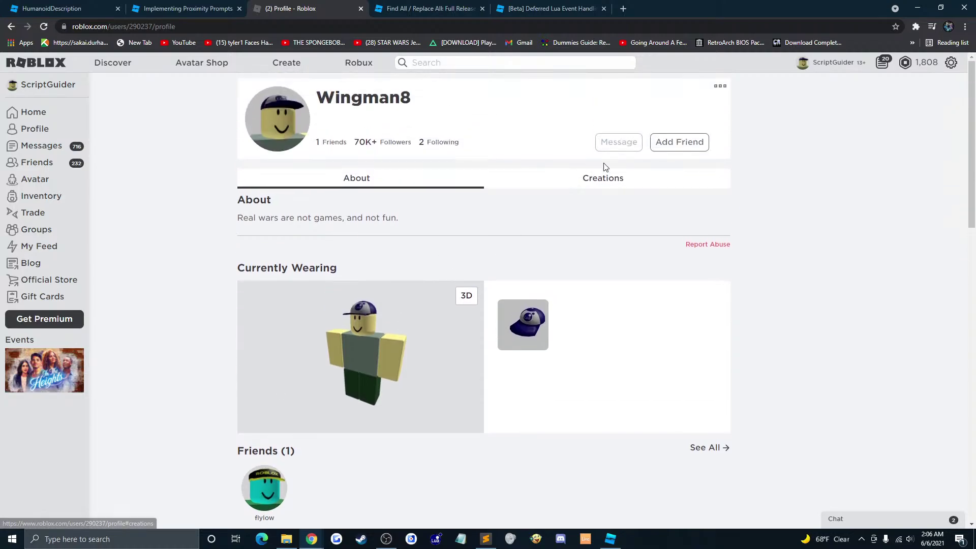
left_click(603, 177)
left_click(714, 199)
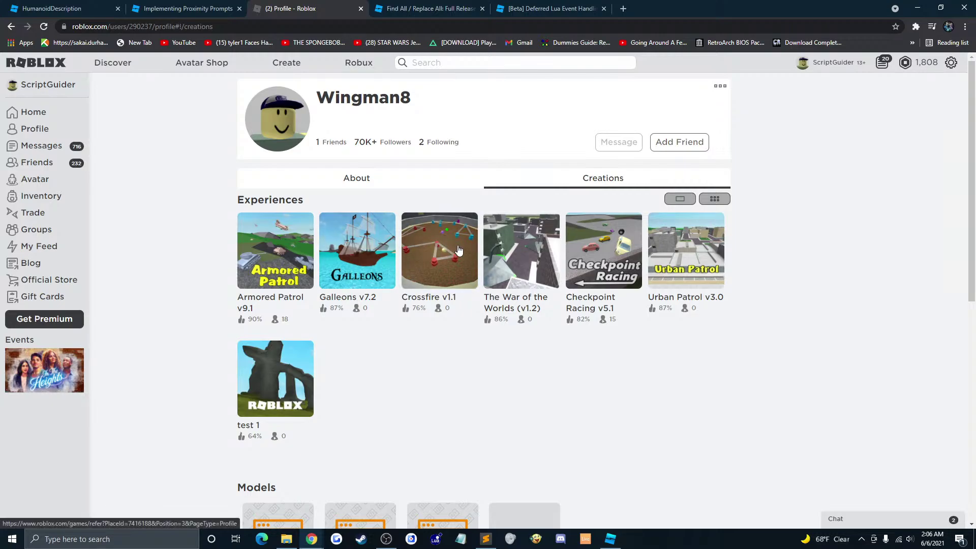
Step: Open the Galleons v7.2 experience page and check its last update date
left_click(335, 268)
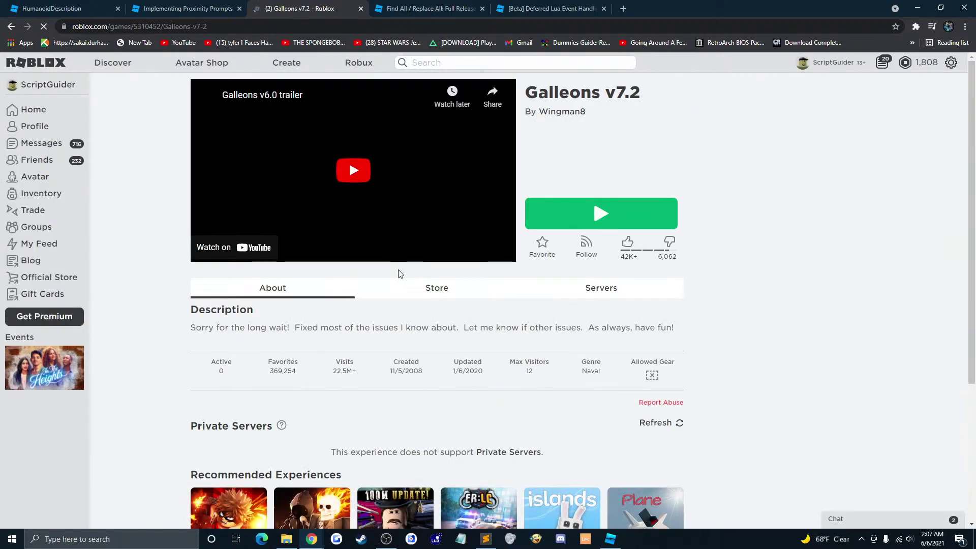
left_click_drag(486, 374, 476, 365)
left_click(475, 369)
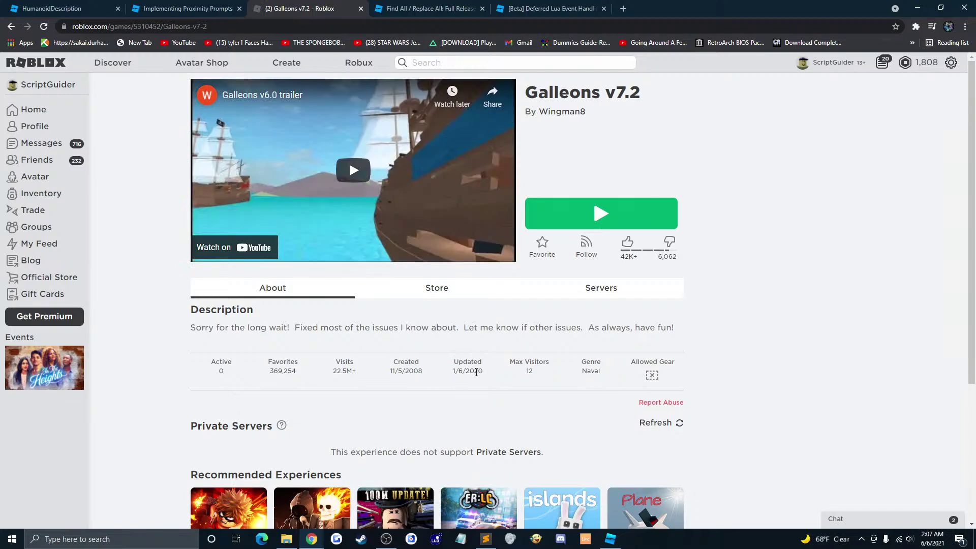
Step: Compare the created and updated dates on the Galleons v7.2 page
left_click_drag(414, 371, 458, 373)
left_click(485, 378)
left_click(459, 373)
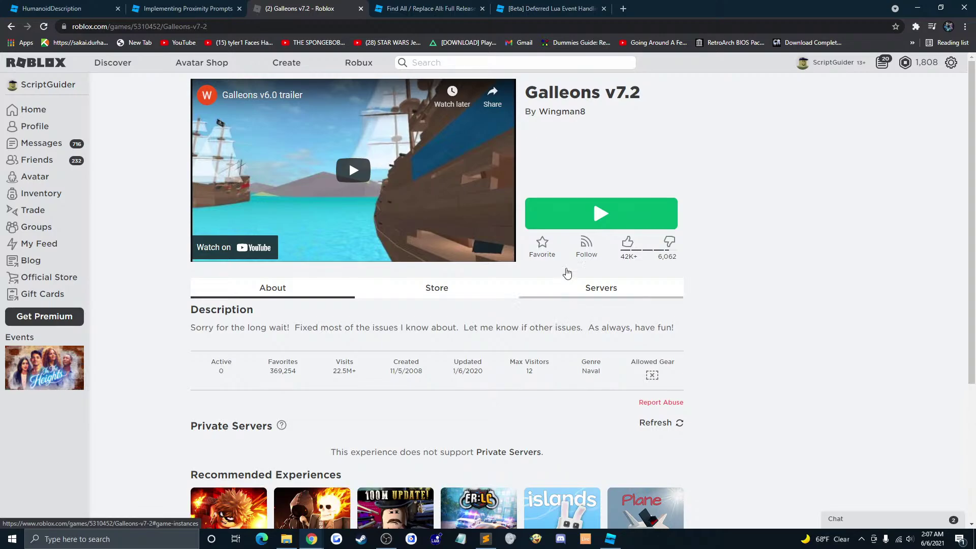
Step: Return to the Wingman8 profile and look over its created experiences, models and clothing
left_click(567, 113)
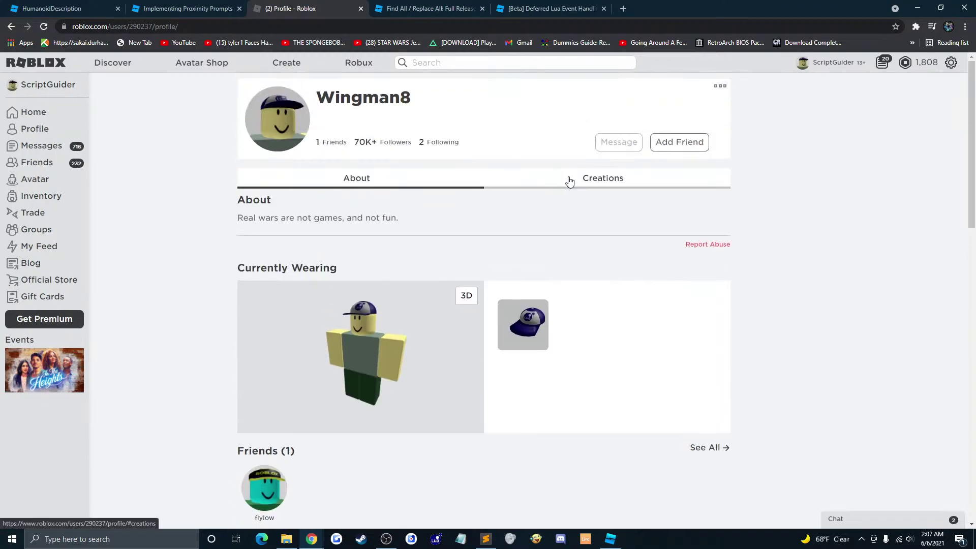
left_click(570, 181)
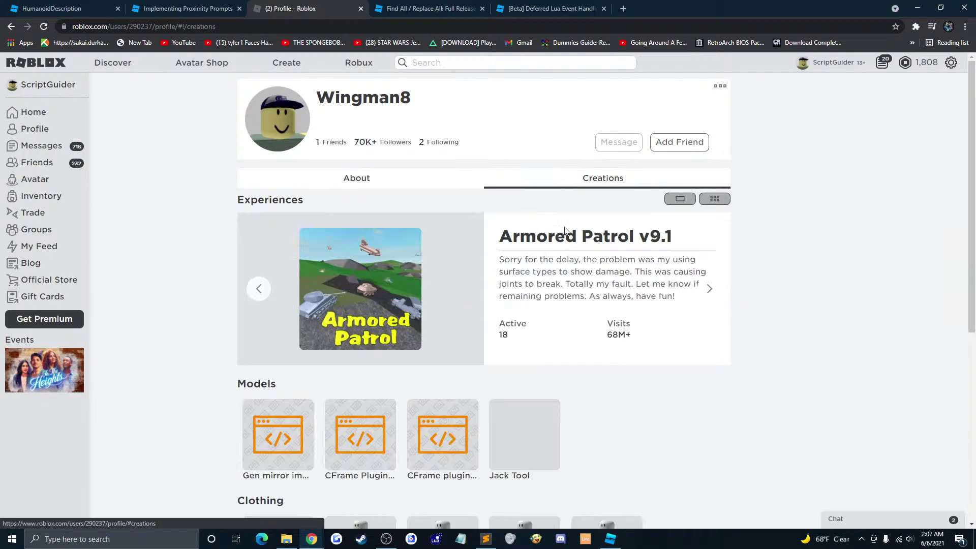
scroll(626, 235, "down", 3)
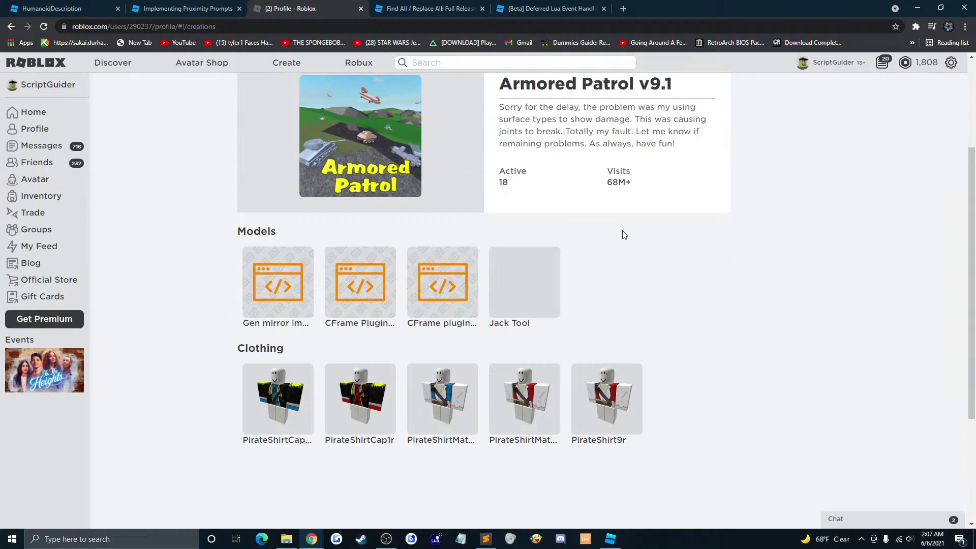
scroll(621, 233, "up", 3)
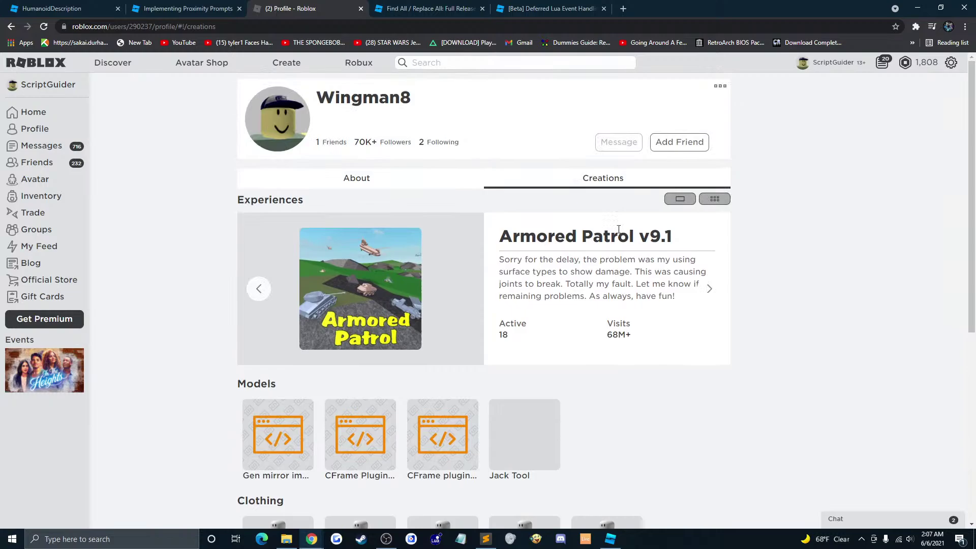
Step: Look through the Wingman8 profile's About section, including its collections, favorites, badges and statistics
left_click(442, 179)
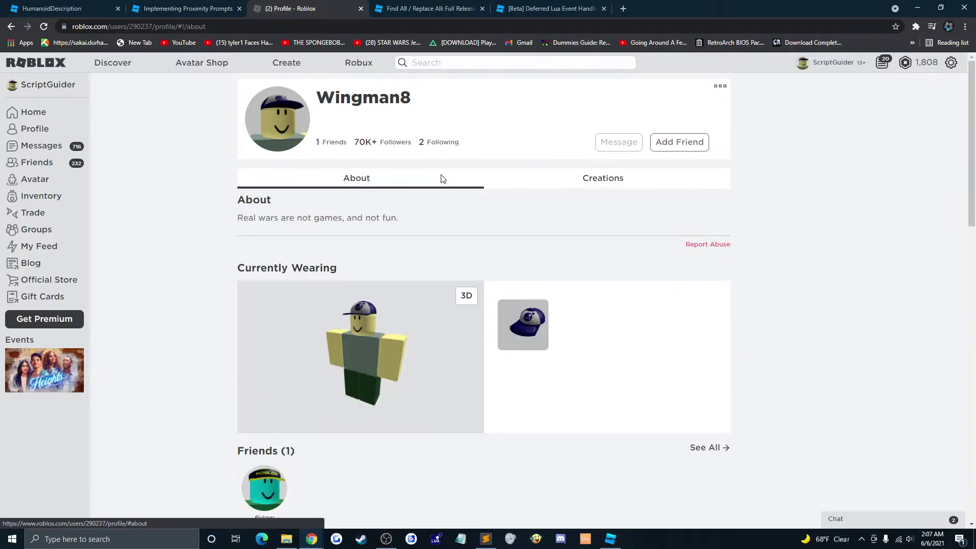
scroll(518, 198, "down", 3)
scroll(529, 206, "down", 5)
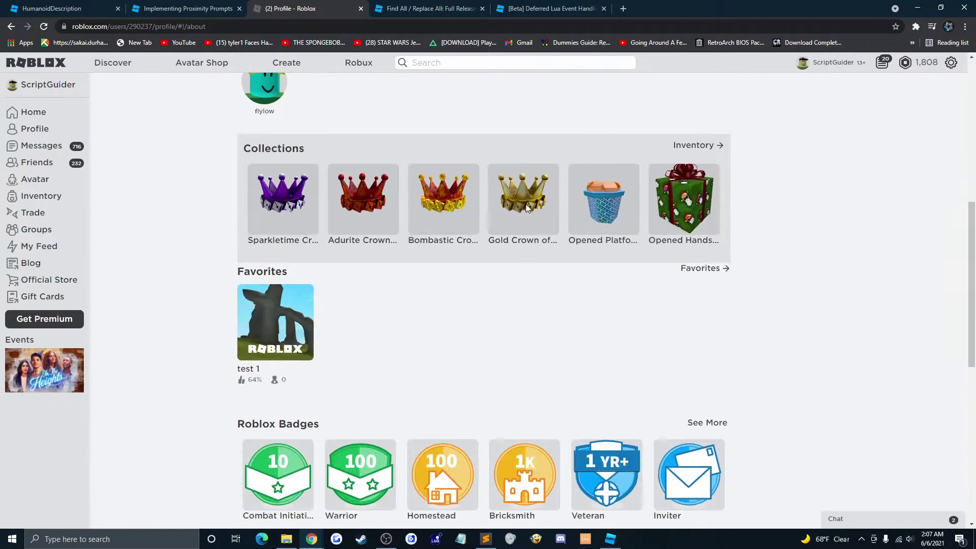
scroll(524, 211, "down", 8)
scroll(524, 210, "up", 4)
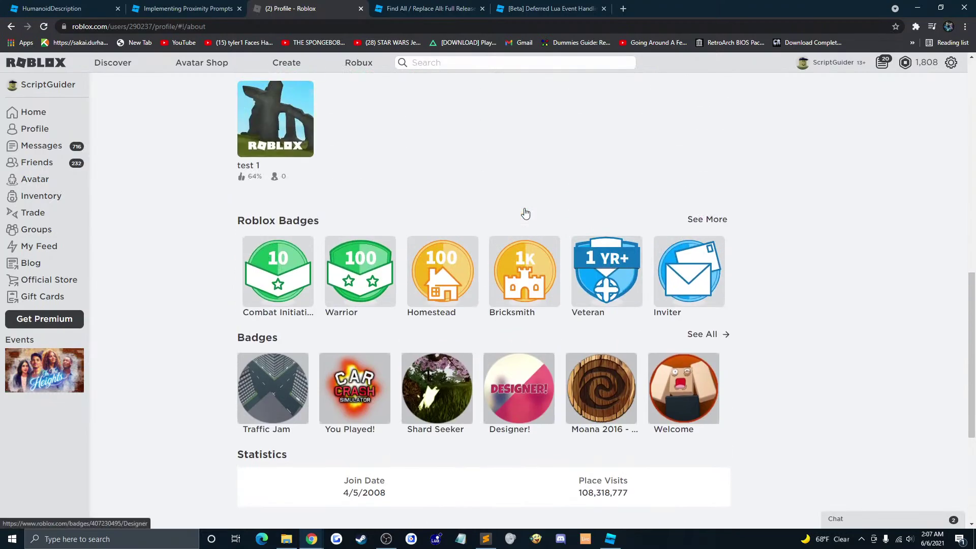
scroll(524, 214, "down", 3)
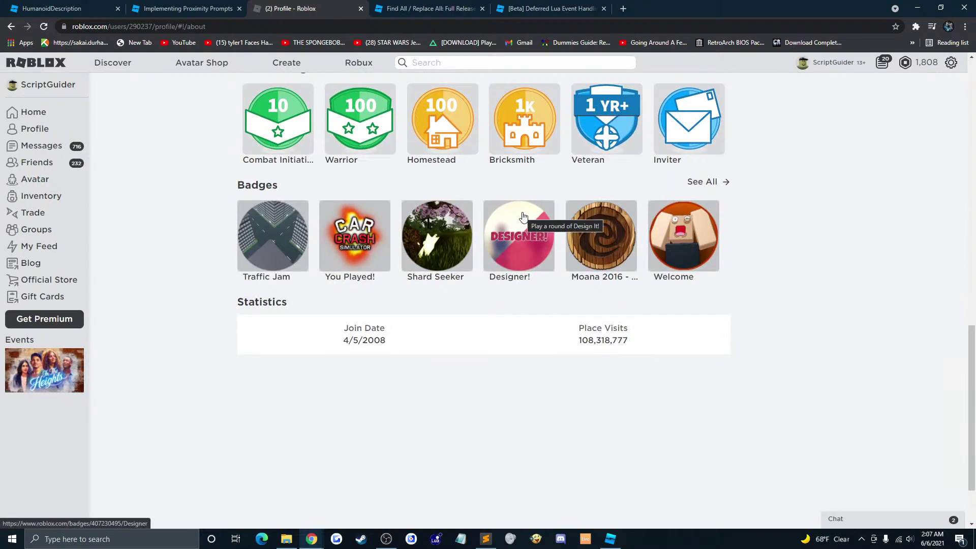
scroll(524, 216, "up", 12)
left_click(551, 186)
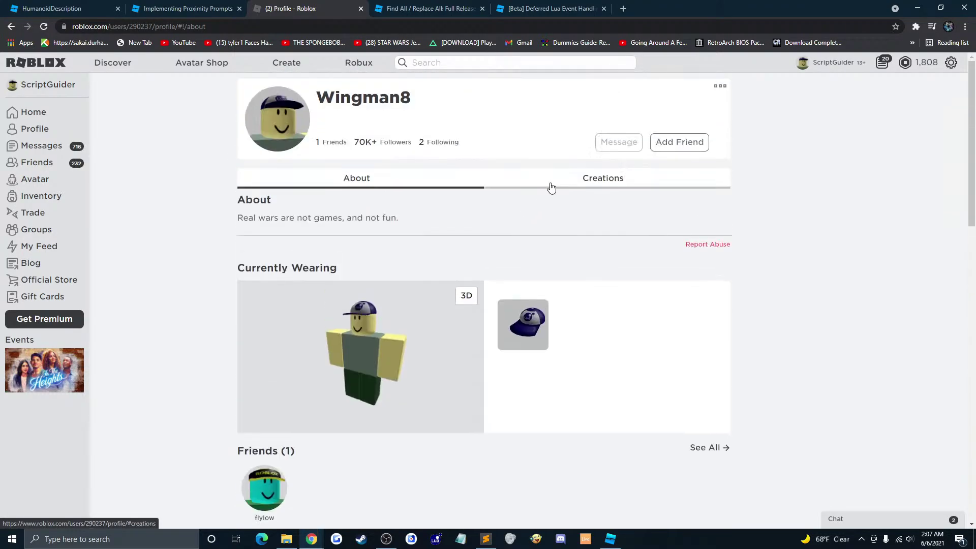
left_click(417, 174)
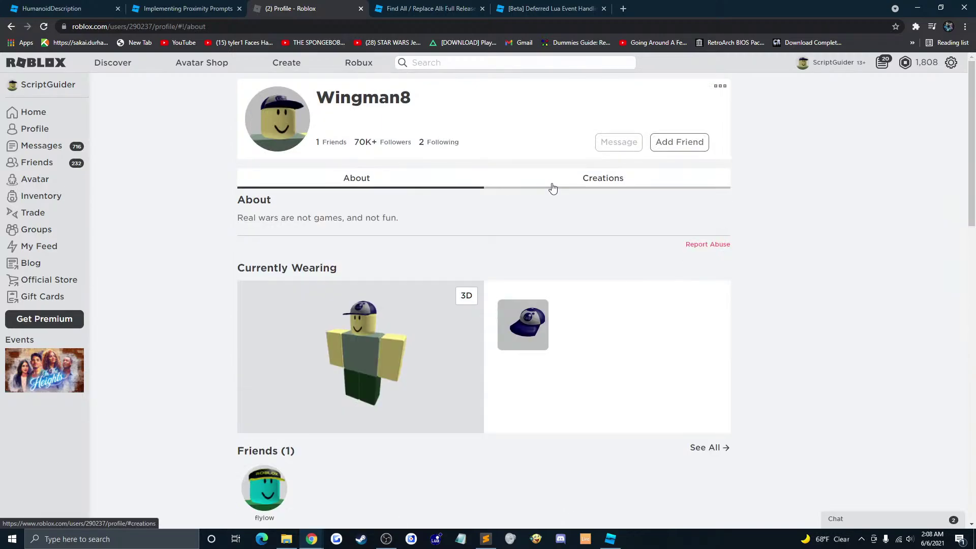
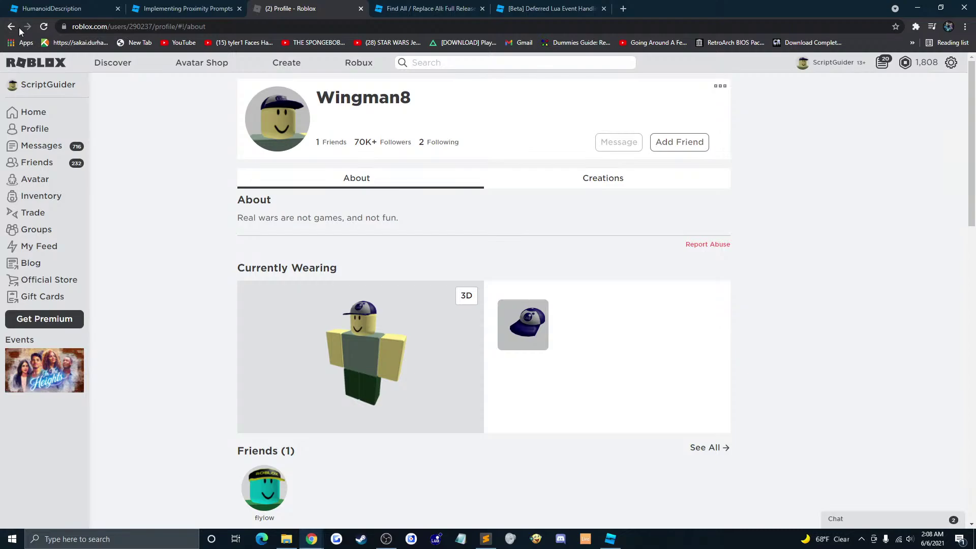
Step: Open the Discover page and look over its Most Engaging, Recommended For You and Up-and-Coming rows
left_click(105, 63)
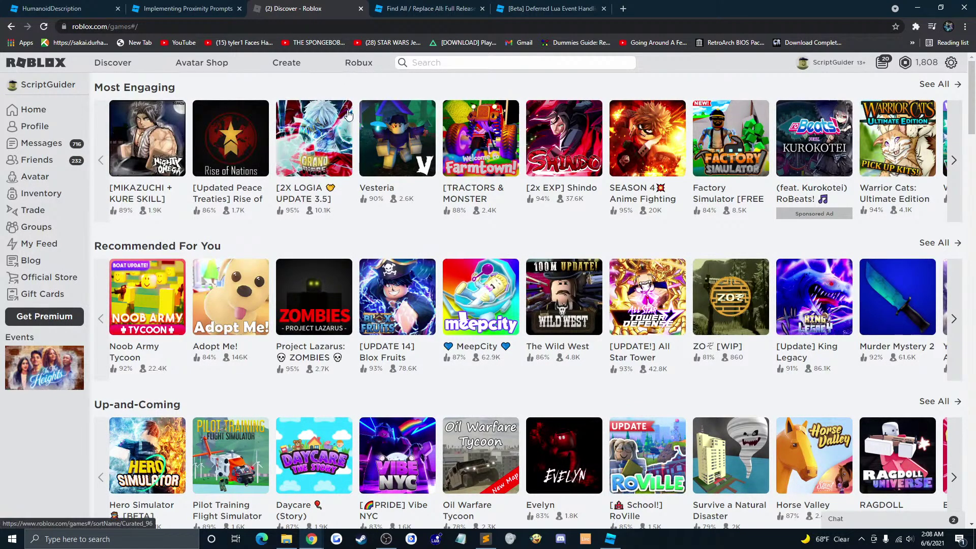
scroll(961, 112, "down", 4)
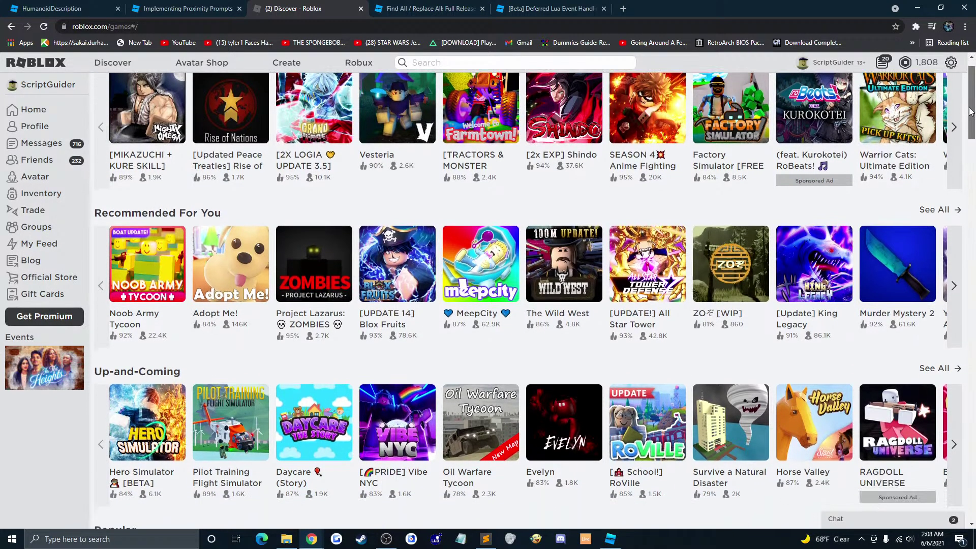
scroll(966, 128, "up", 2)
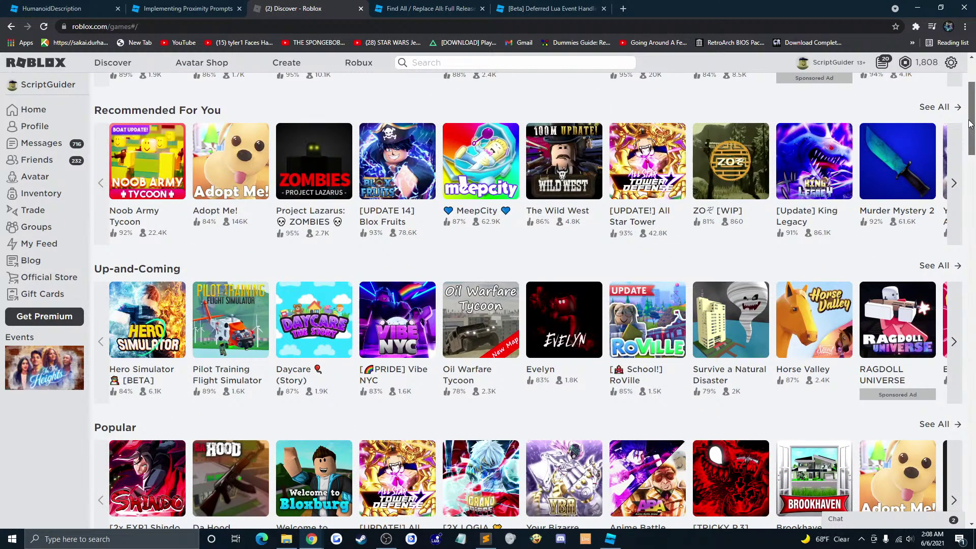
scroll(971, 125, "up", 3)
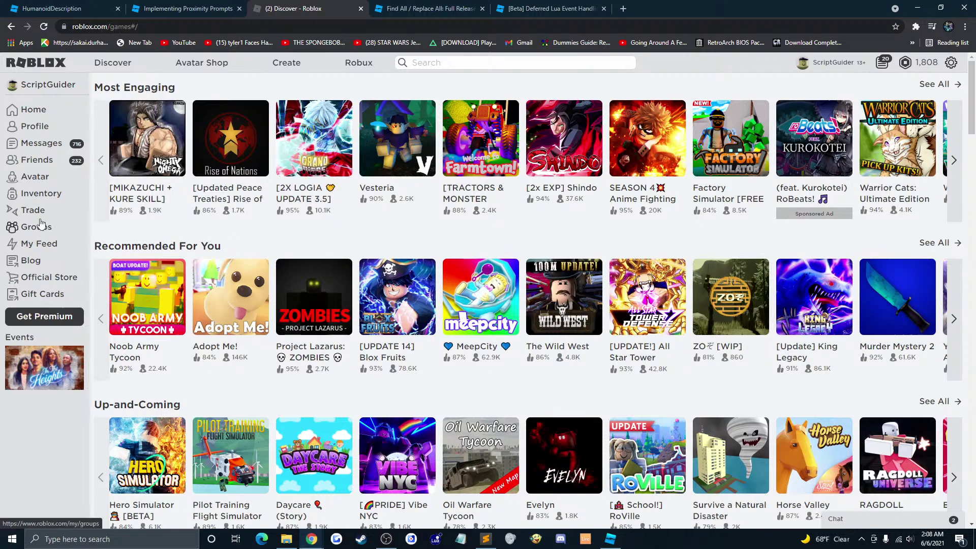
Step: Search People for "stravant" and open the exactly matching user's profile
left_click(444, 62)
type("strav")
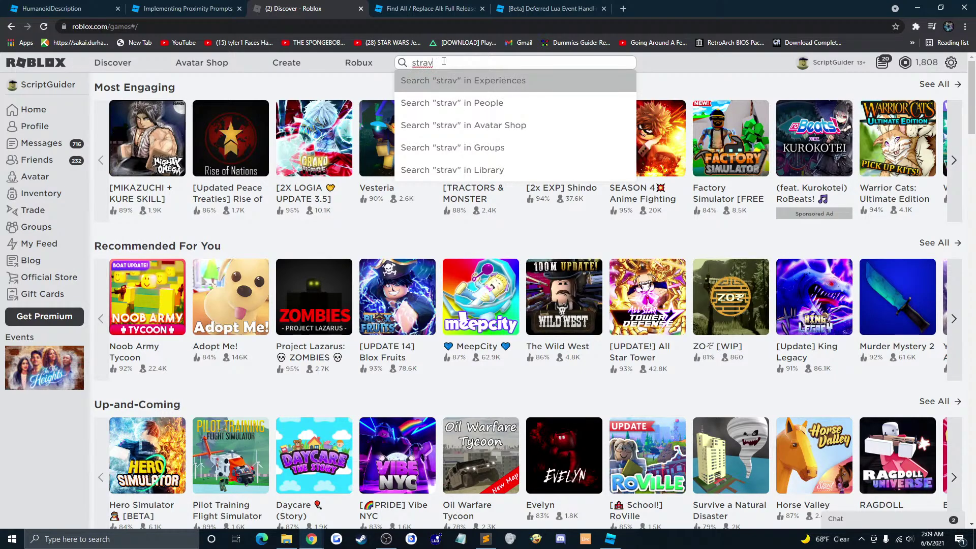
type("ant")
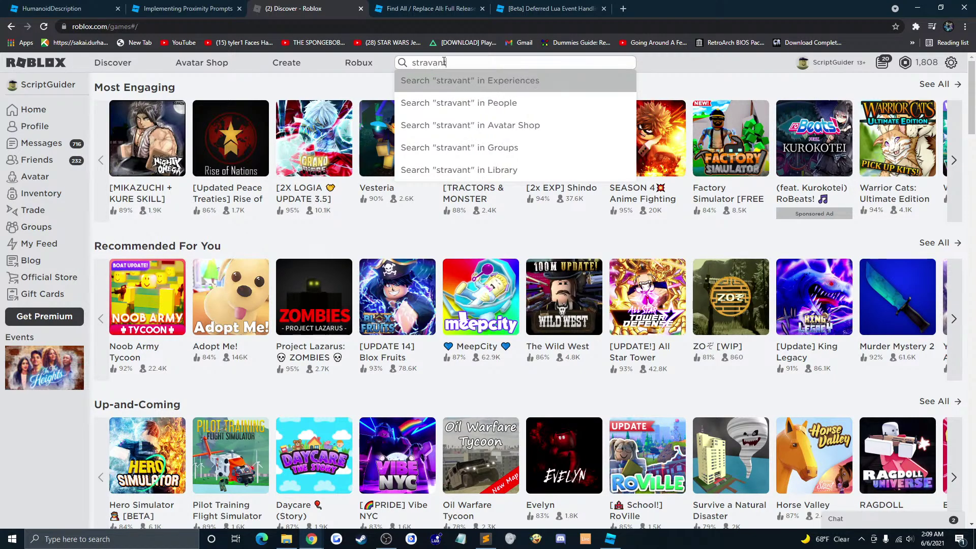
left_click(470, 103)
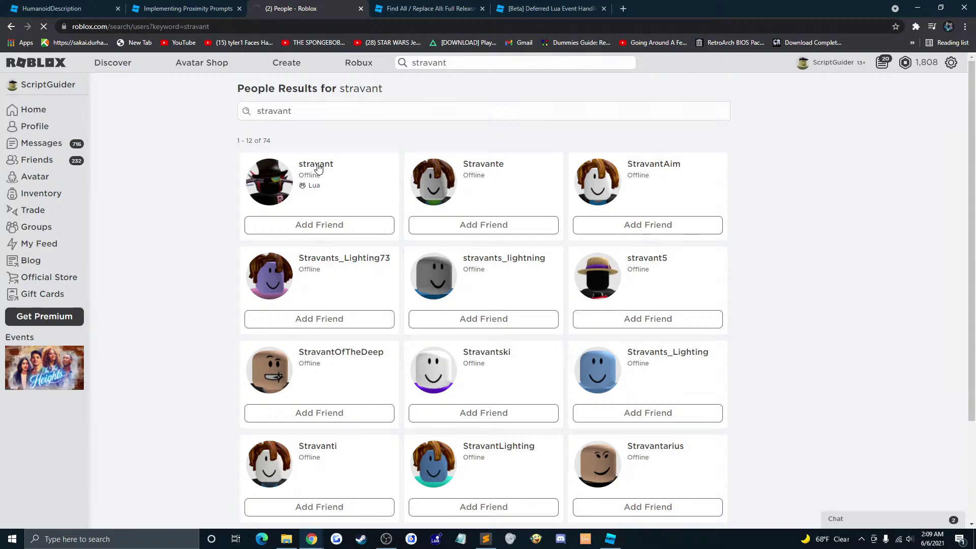
left_click(316, 164)
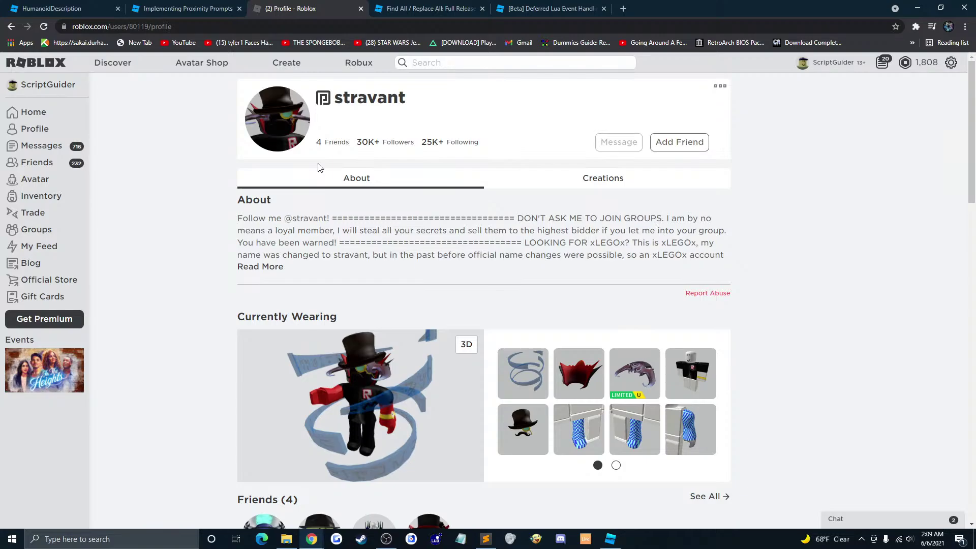
Step: Glance at the stravant profile's About and Creations sections and show the created experiences in grid view
left_click(562, 178)
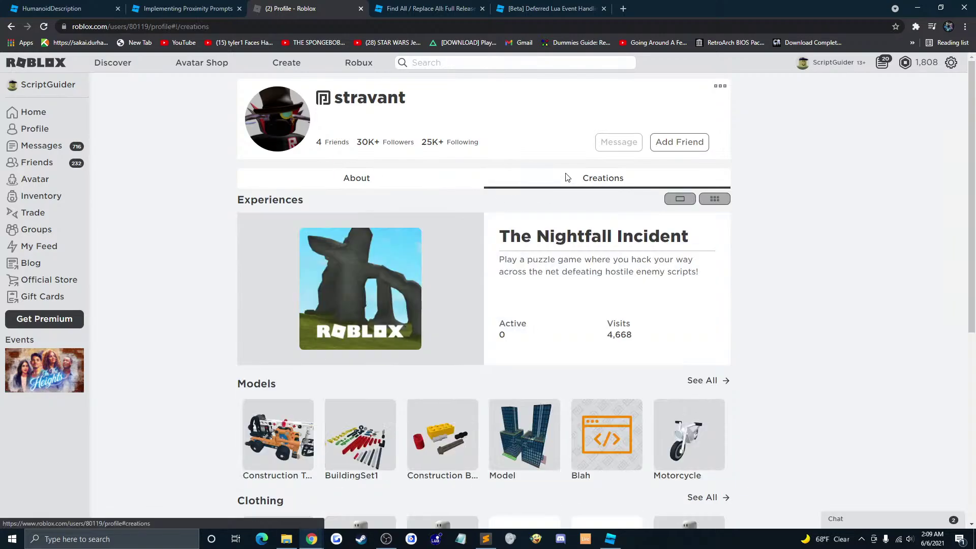
left_click(367, 178)
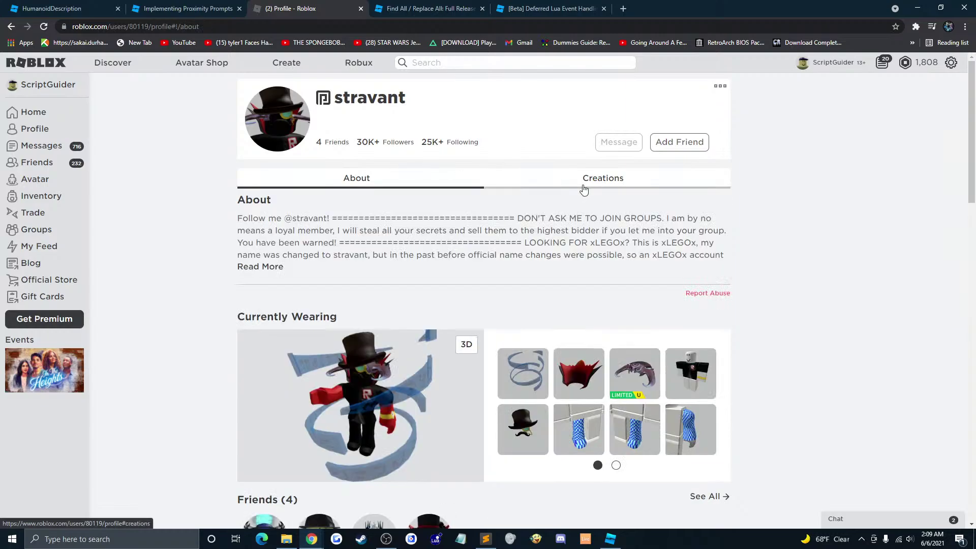
left_click(600, 179)
left_click(715, 204)
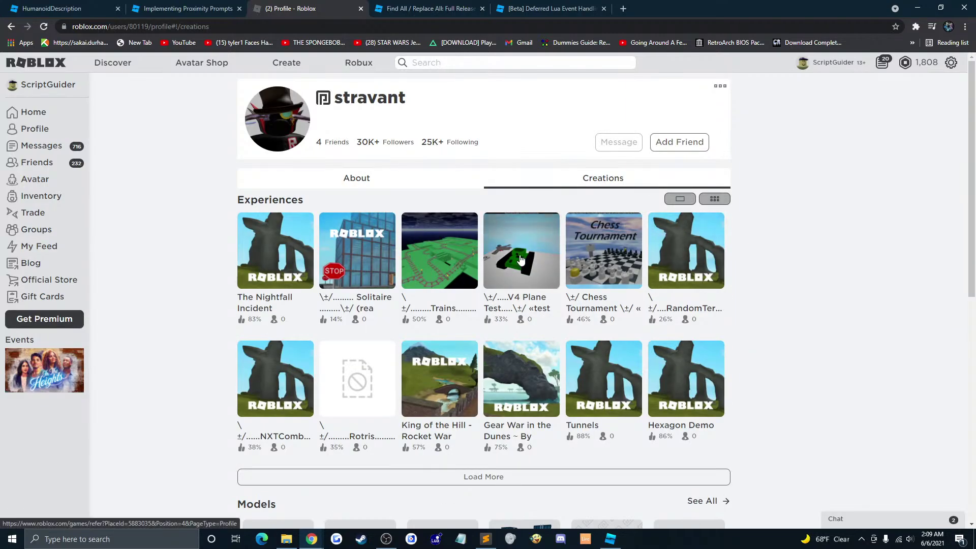
Step: Load the rest of stravant's experiences and look through the complete grid, returning to its beginning
scroll(521, 260, "down", 1)
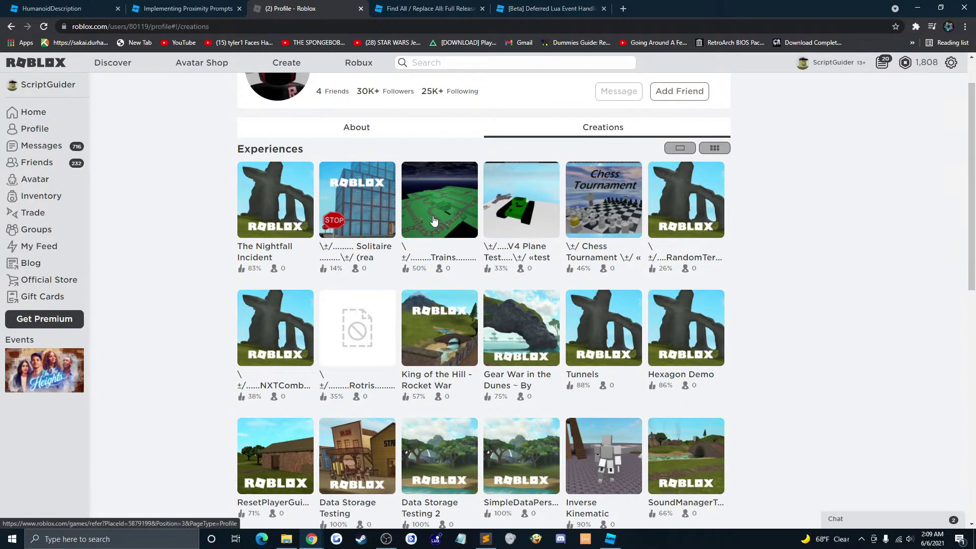
scroll(434, 219, "up", 1)
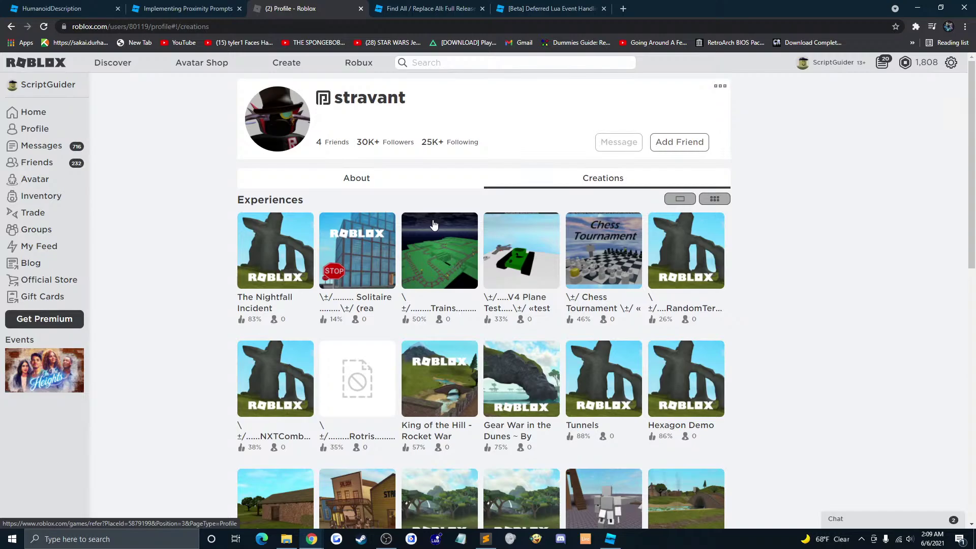
scroll(434, 224, "down", 2)
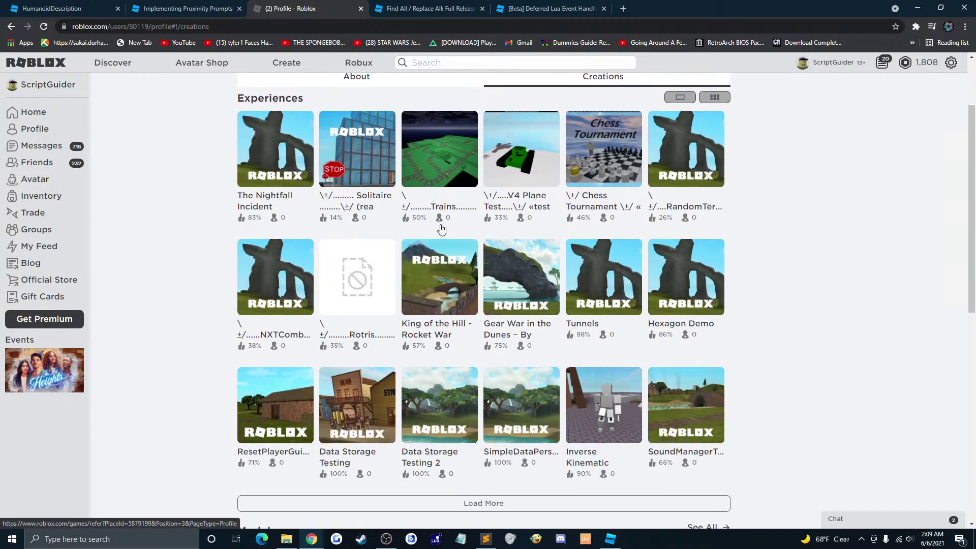
scroll(437, 229, "down", 3)
left_click(573, 356)
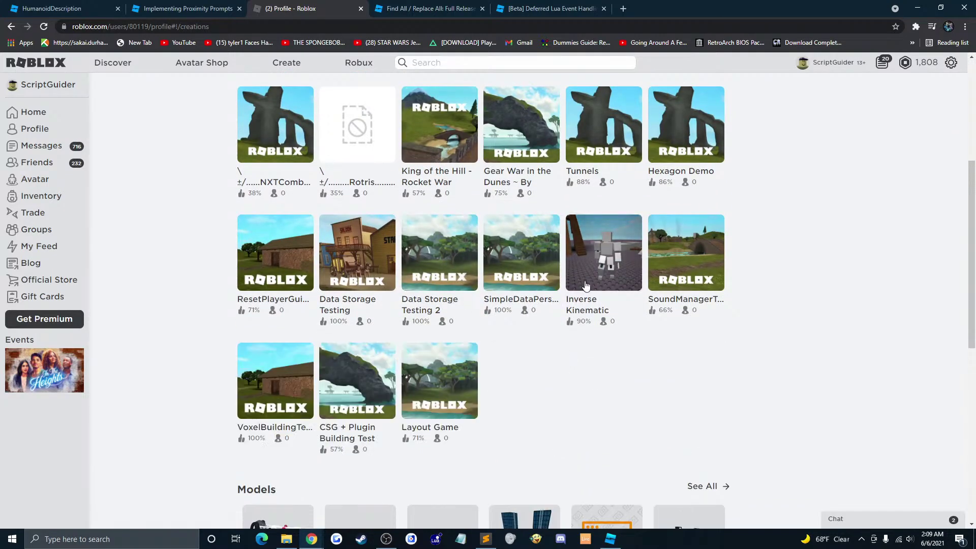
scroll(575, 290, "down", 3)
scroll(434, 219, "up", 7)
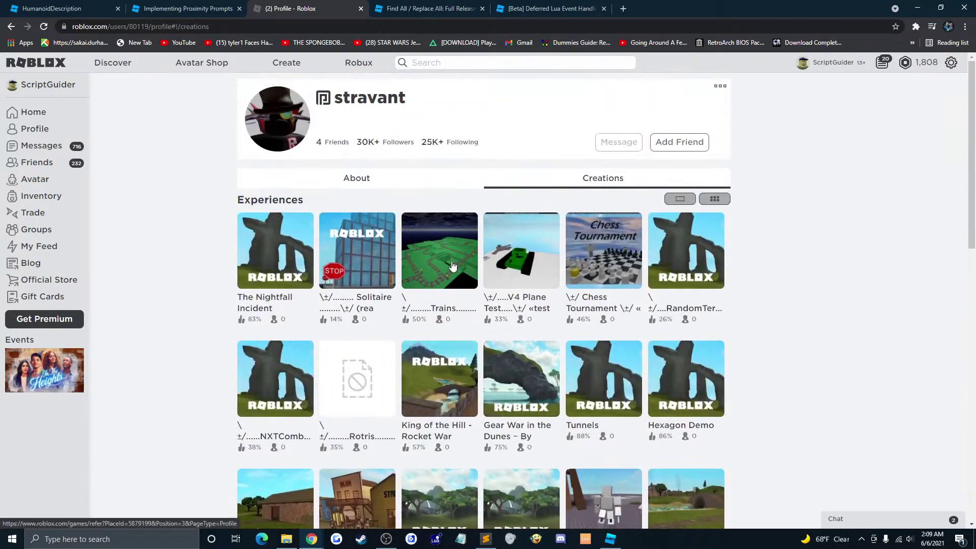
Step: Search People for "cart ride into a zombie"
left_click(458, 63)
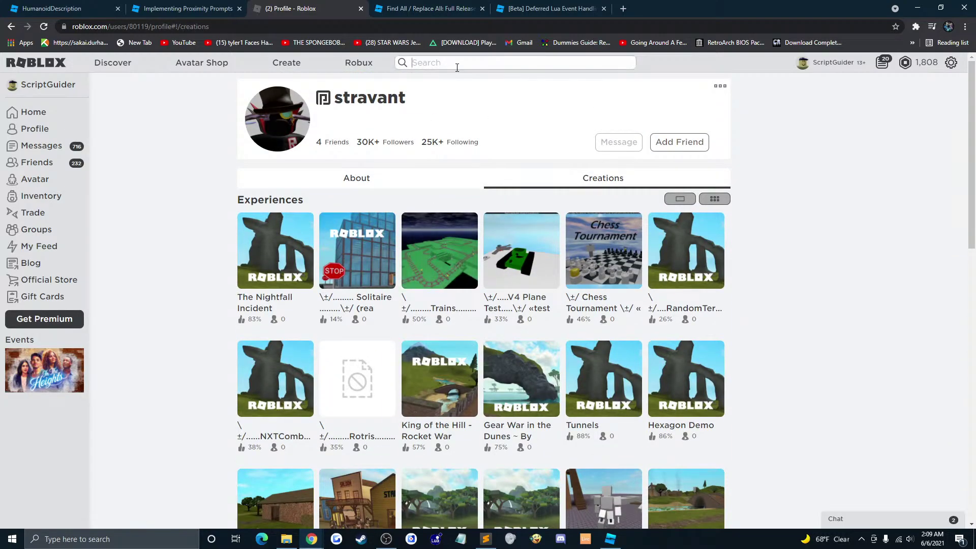
type("cart ride into a zomei")
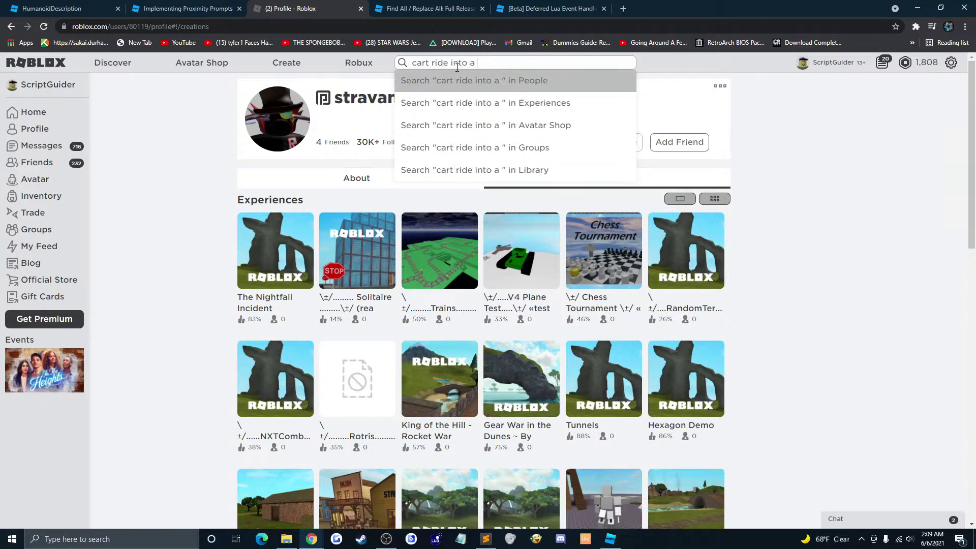
key("BackSpace")
key("BackSpace")
type("bie")
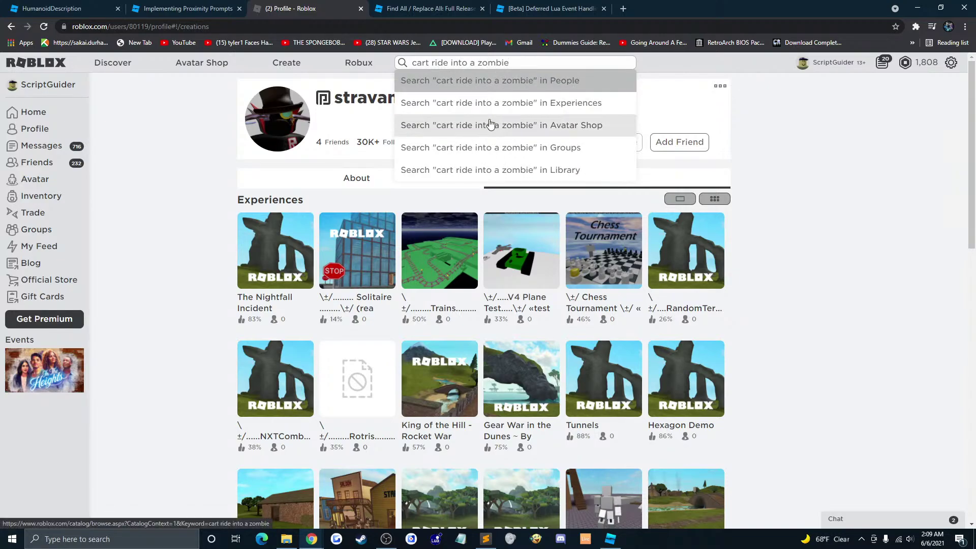
key("ctrl+a")
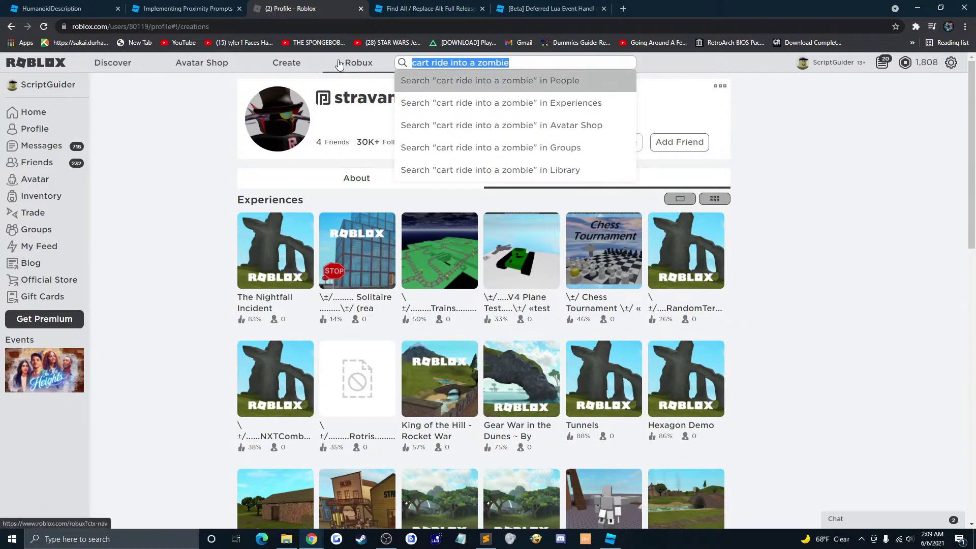
key("Return")
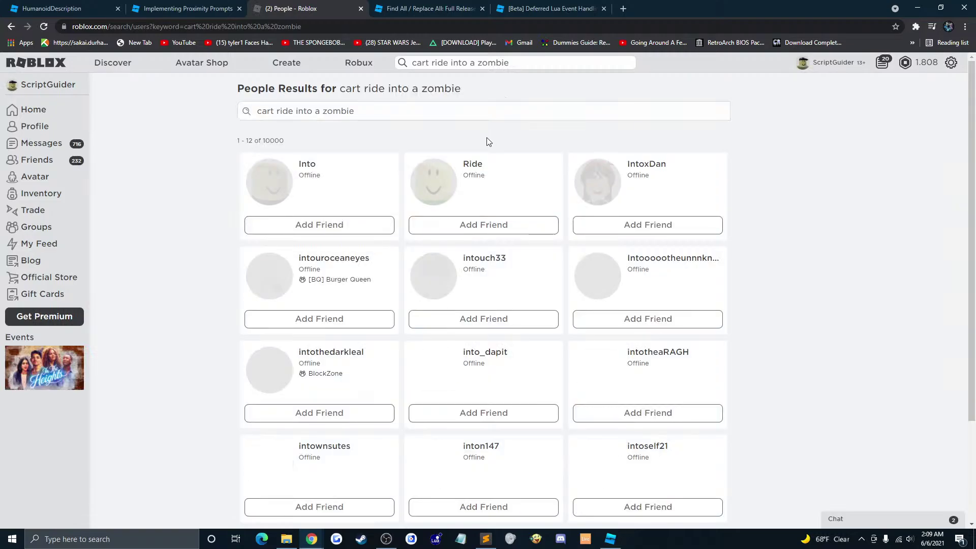
Step: Copy the search phrase and search the experiences from the Discover page for "cart ride into a zombie"
left_click(511, 62)
key("ctrl+c")
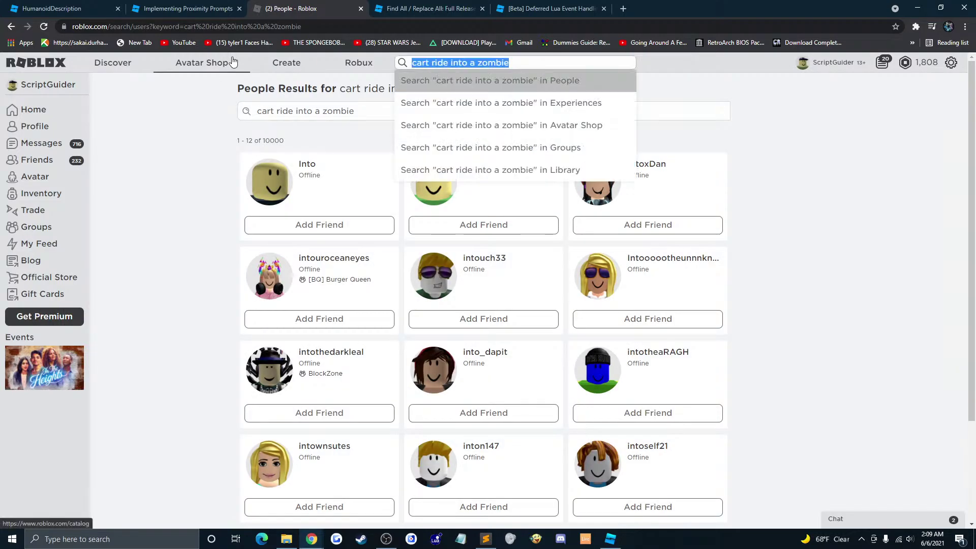
left_click(122, 70)
left_click(441, 63)
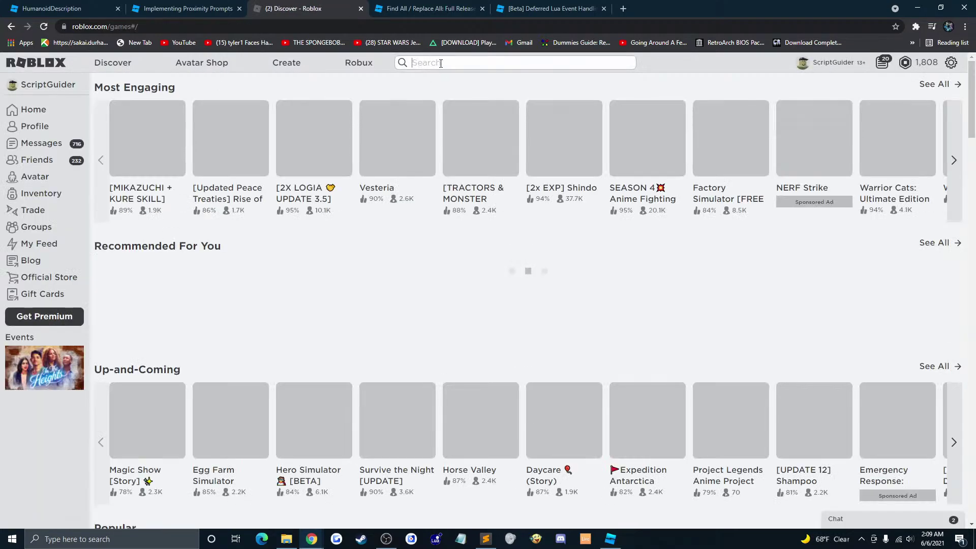
key("ctrl+v")
key("Return")
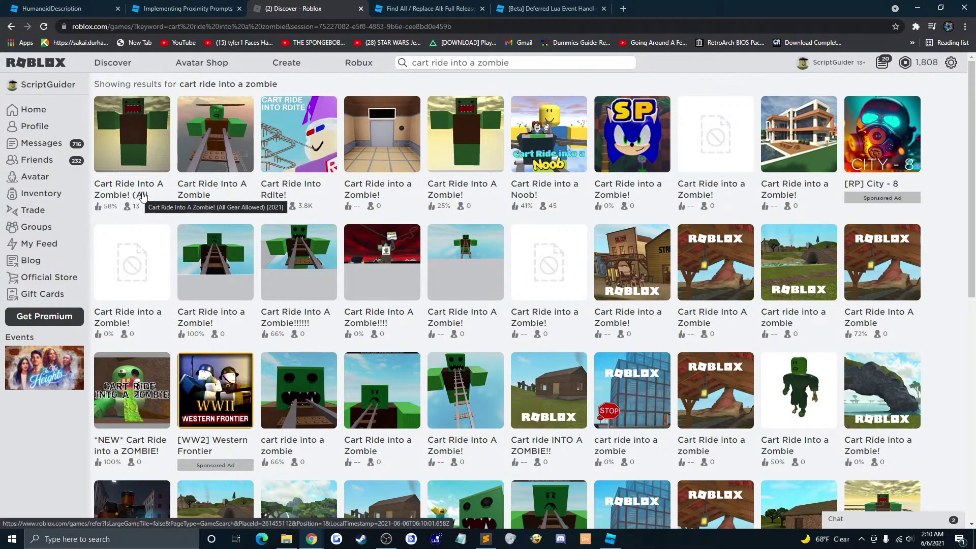
Step: Check the details of "Cart Ride Into A Zombie! (All Gear Allowed) [2021]" and of the Dog robux Group version, returning to the results after each
left_click(147, 155)
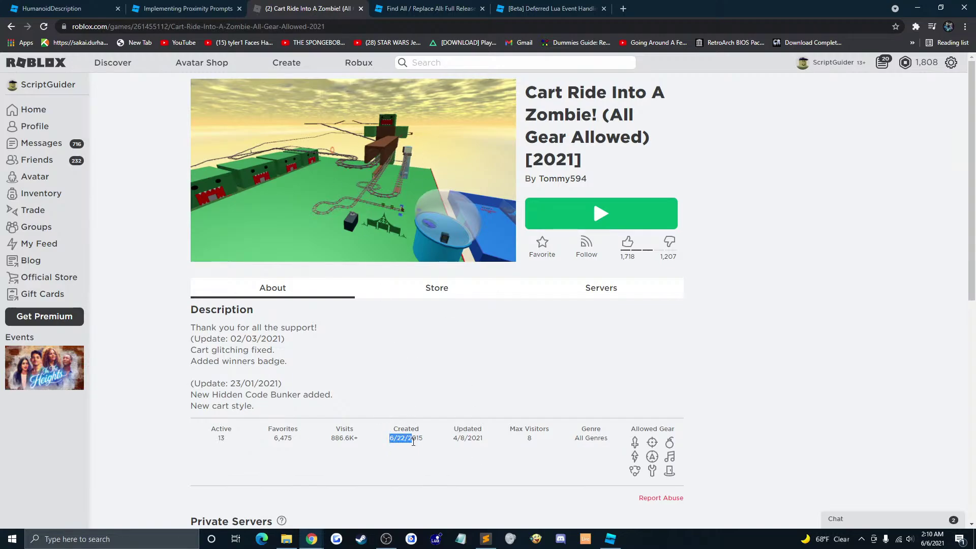
left_click(11, 26)
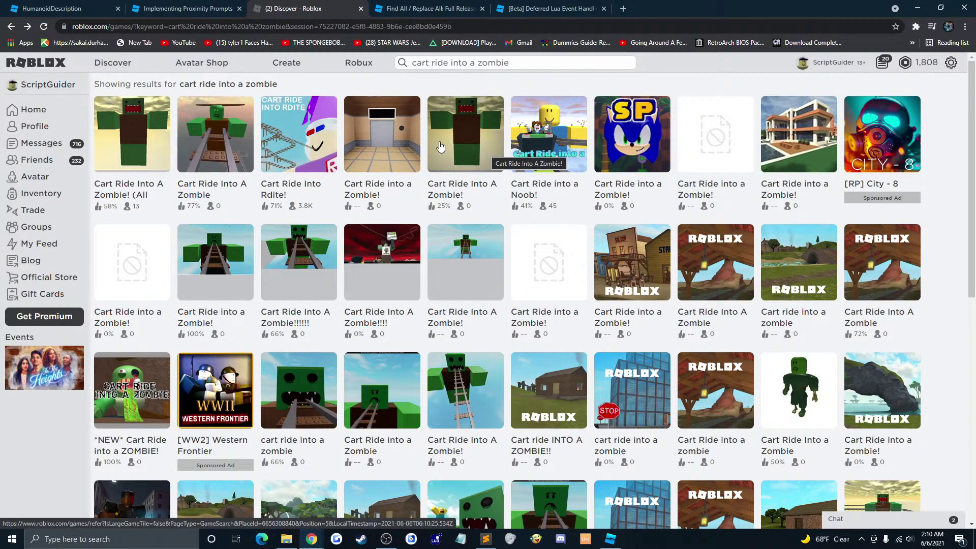
left_click(459, 144)
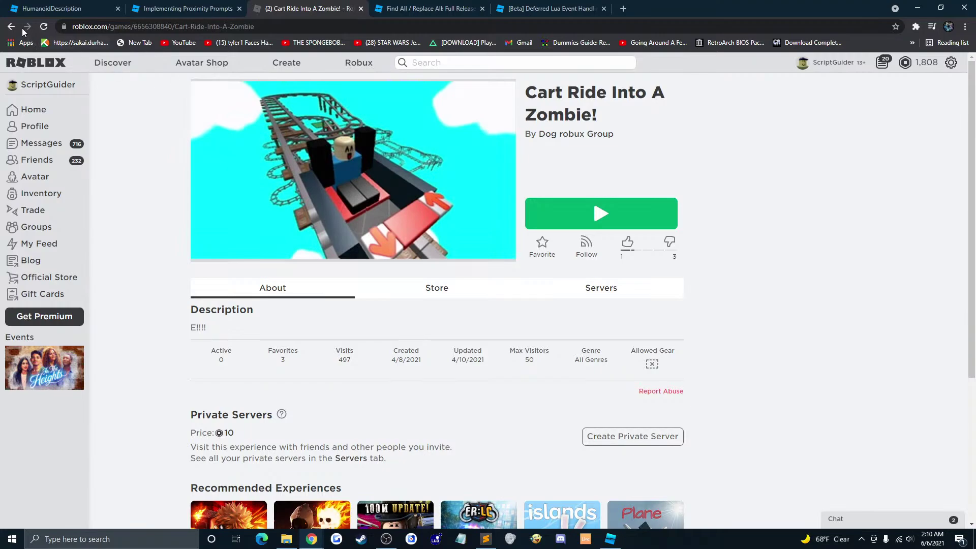
left_click(11, 27)
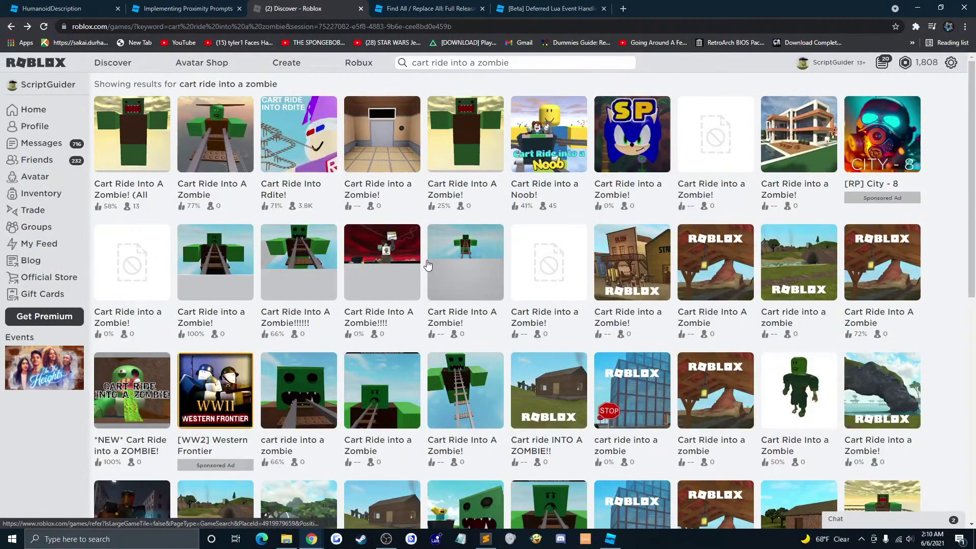
Step: Look through the search results, reopen "Cart Ride Into A Zombie! (All Gear Allowed) [2021]" and view its page down to the recommended experiences
scroll(448, 254, "down", 10)
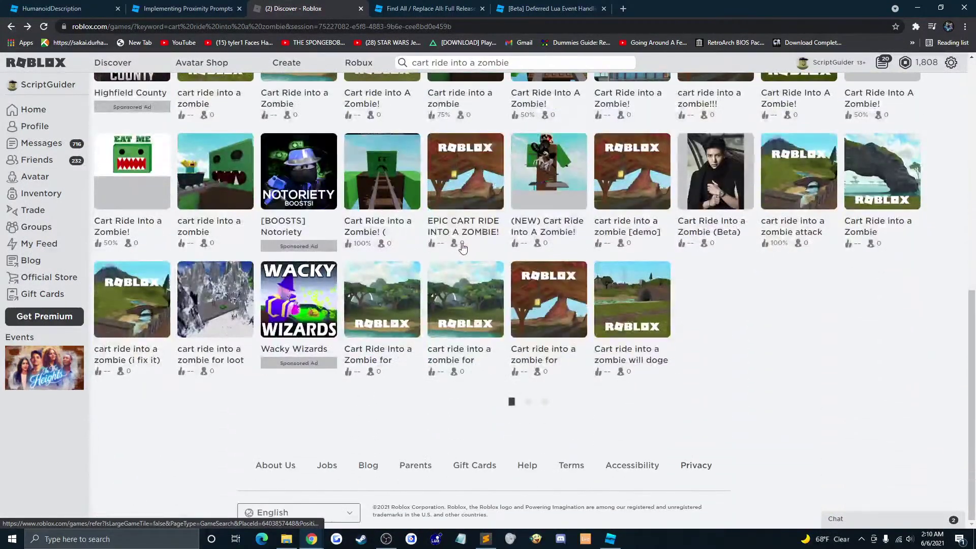
scroll(461, 248, "up", 10)
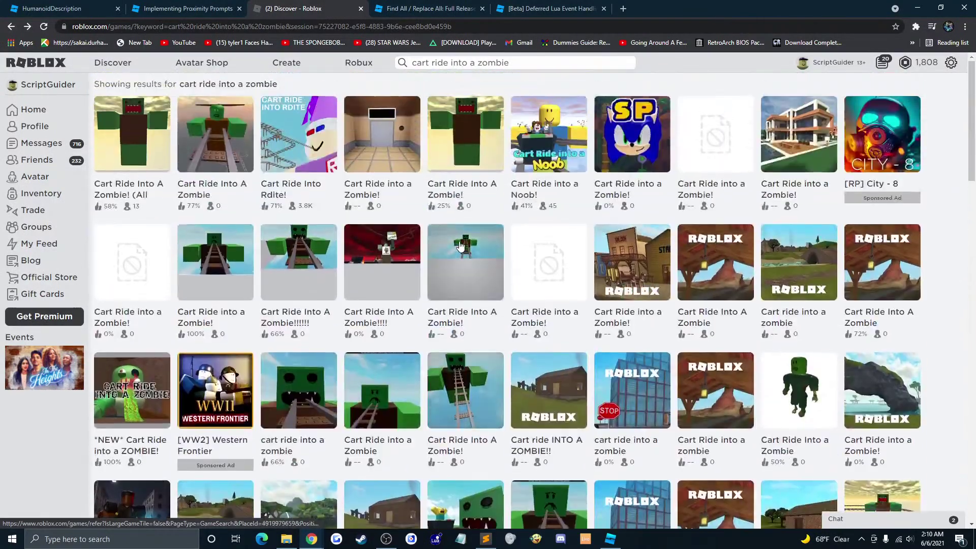
scroll(321, 222, "down", 7)
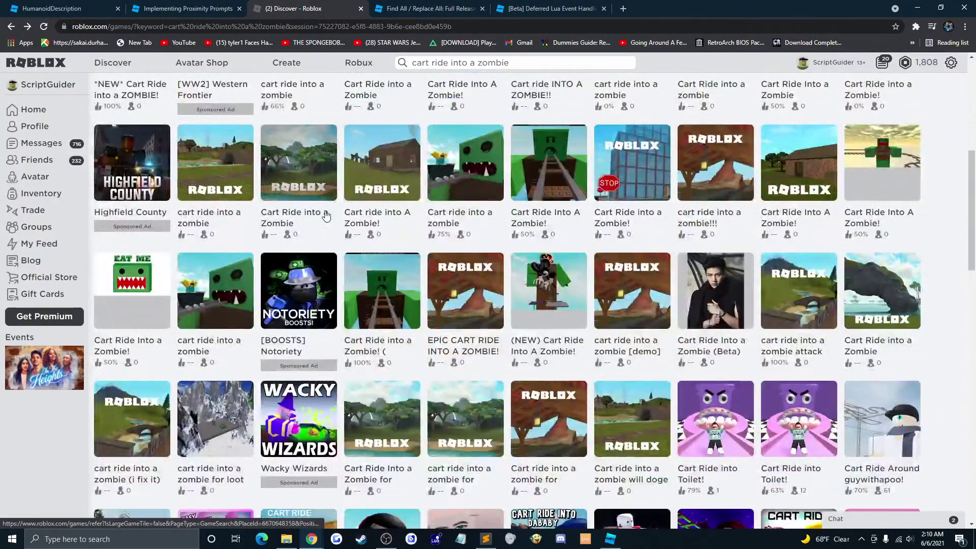
scroll(326, 216, "up", 7)
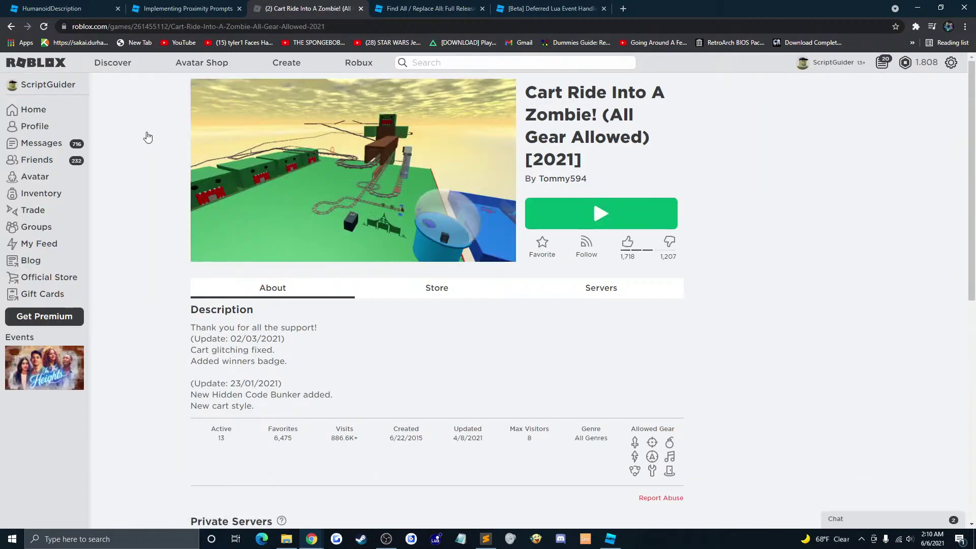
scroll(150, 135, "down", 9)
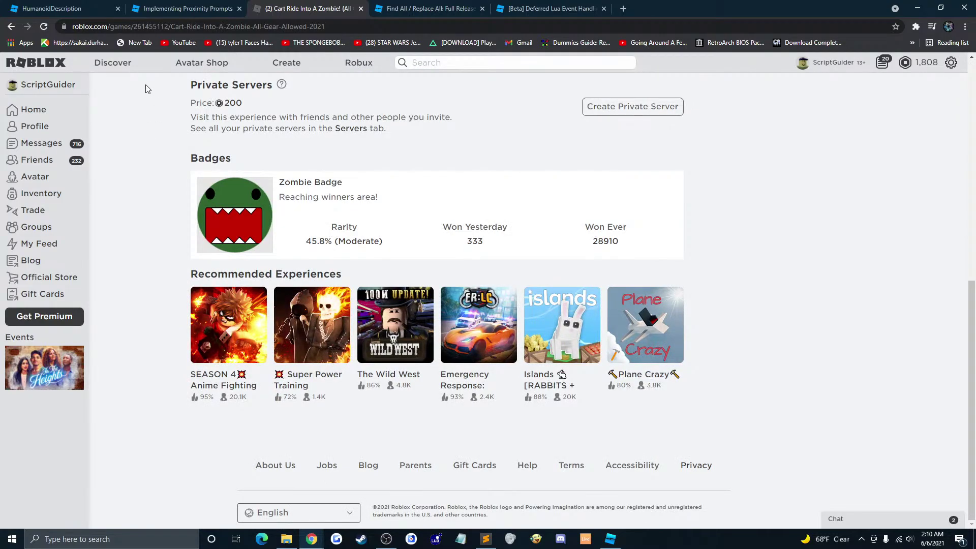
Step: Return to the Discover page and browse one set further through the Most Engaging experiences and back
left_click(113, 65)
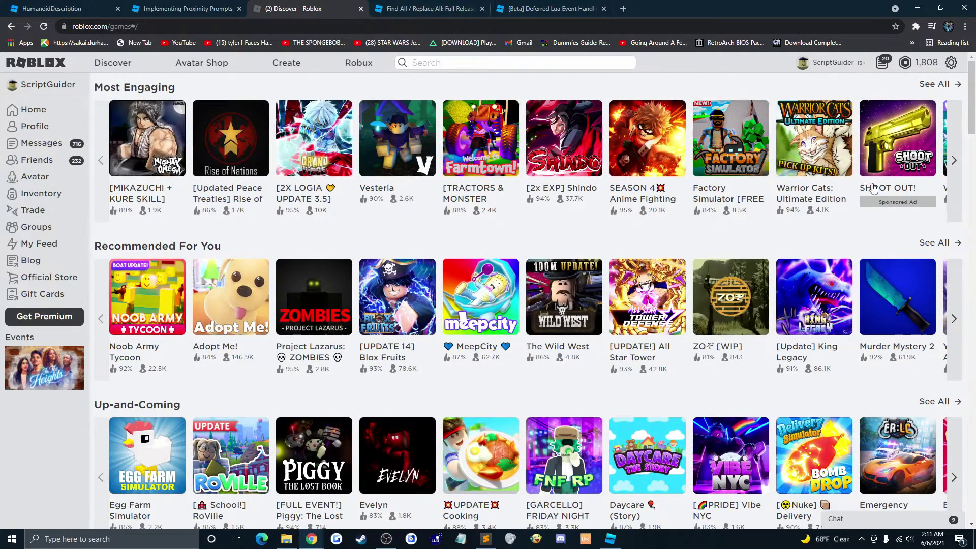
left_click(951, 150)
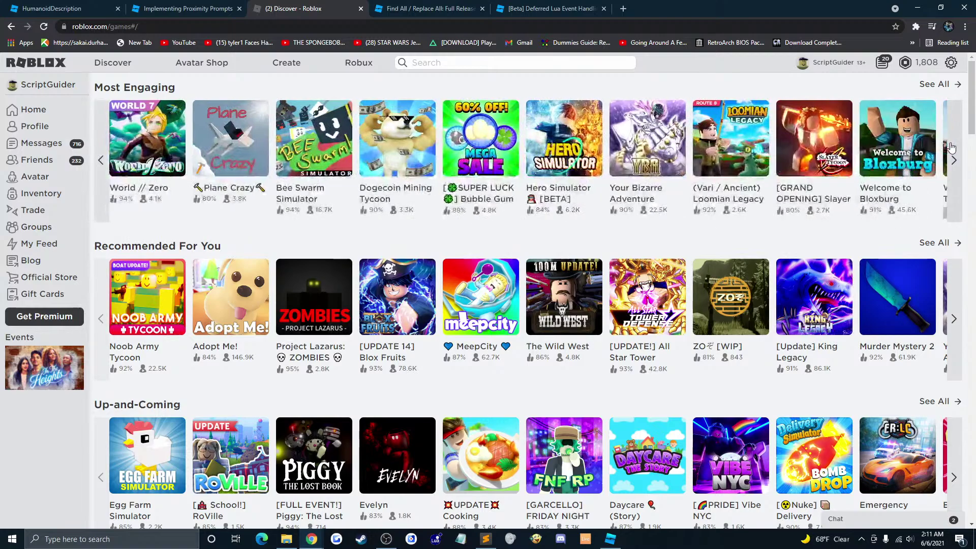
left_click(106, 148)
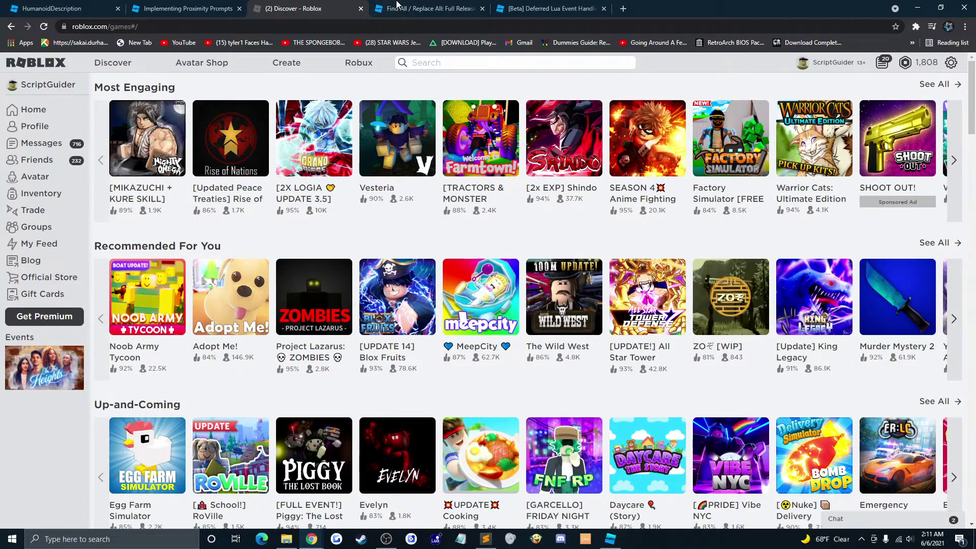
left_click(425, 62)
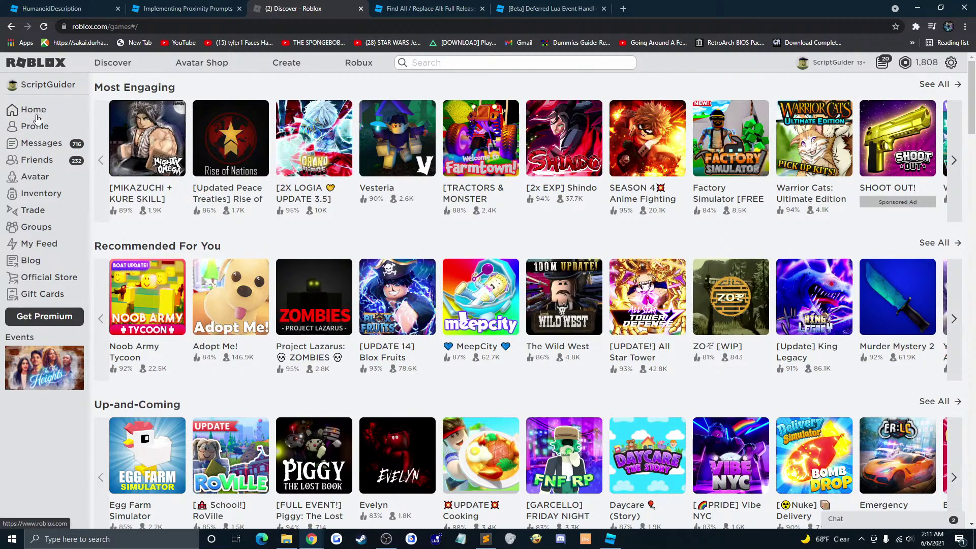
Step: Open your own profile and look over its friends, collections, groups and favorites
left_click(37, 131)
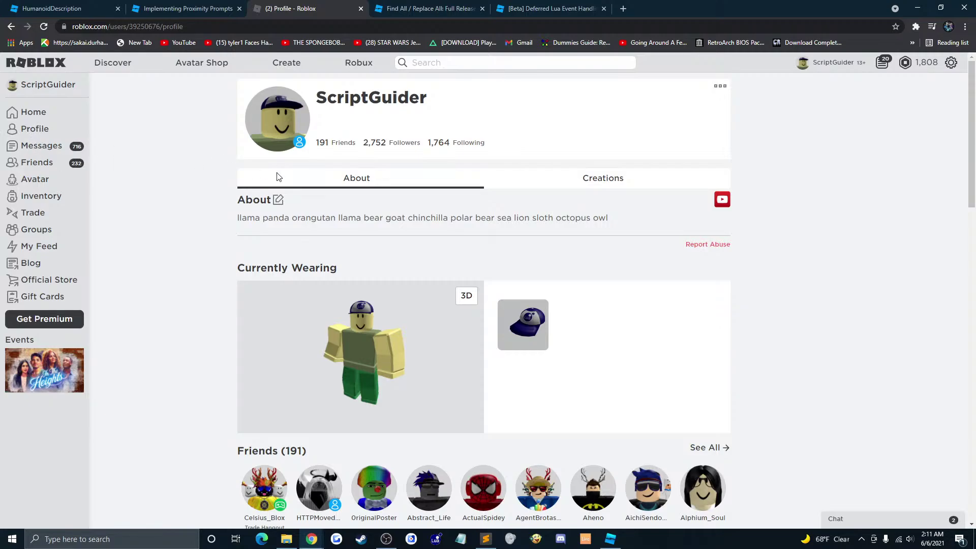
scroll(289, 178, "down", 7)
scroll(296, 179, "down", 5)
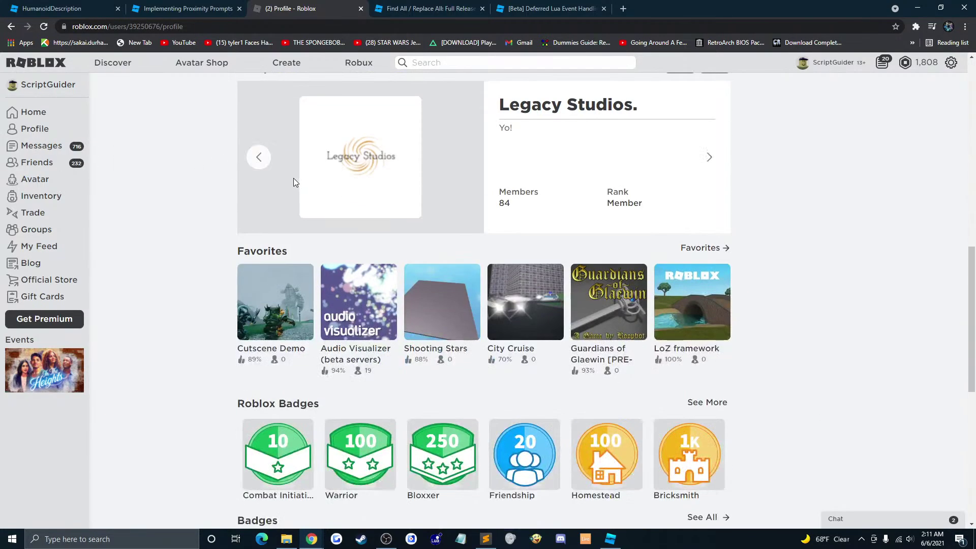
scroll(293, 177, "up", 2)
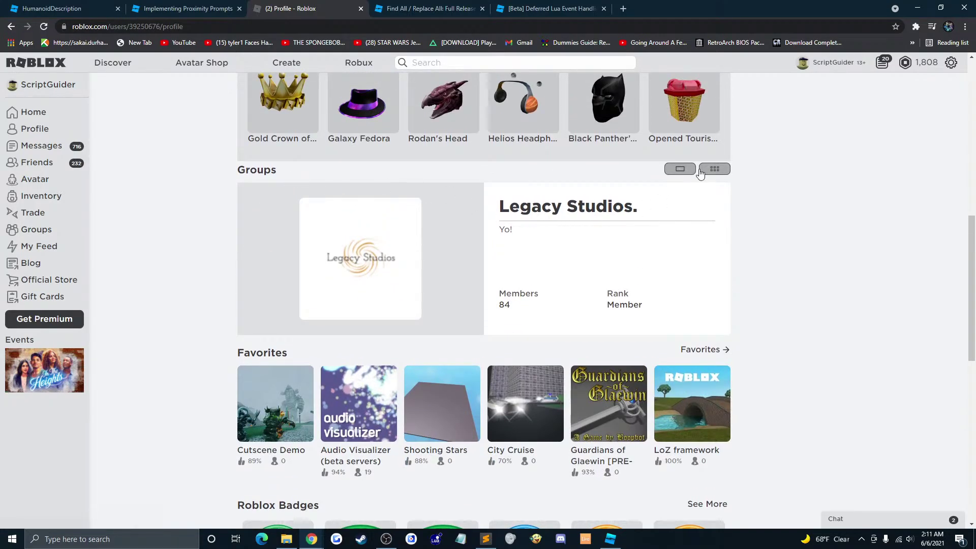
scroll(402, 171, "up", 5)
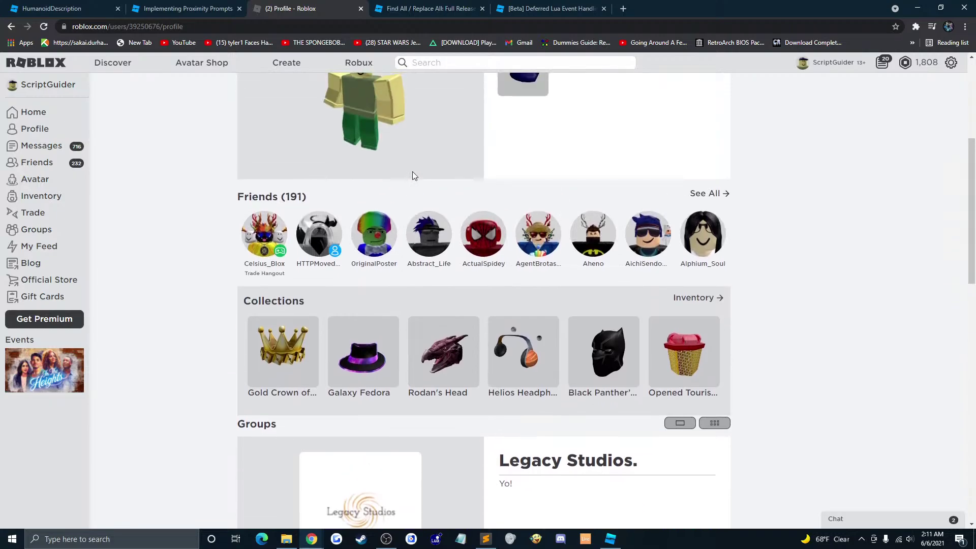
scroll(407, 199, "down", 1)
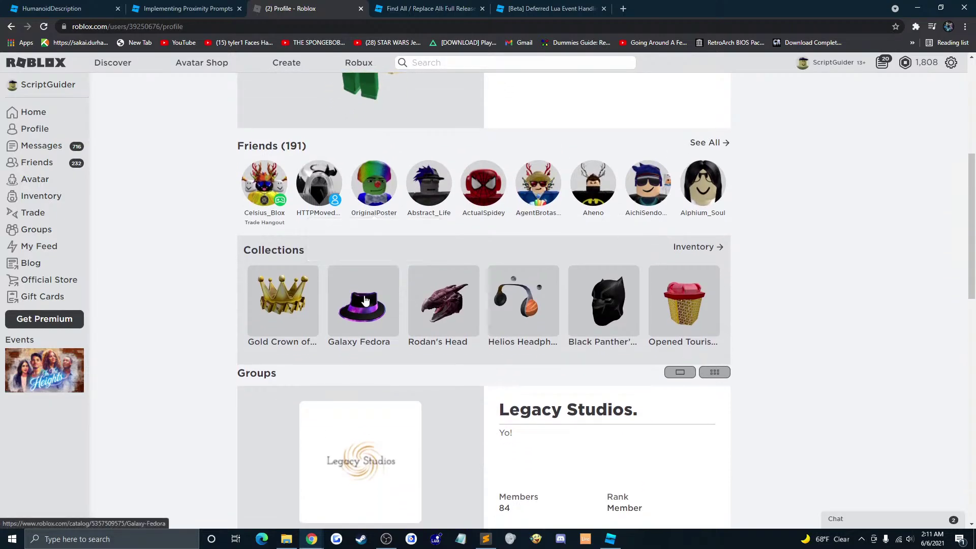
Step: View the Galaxy Fedora item page from the profile's collections and return to the profile
left_click(344, 302)
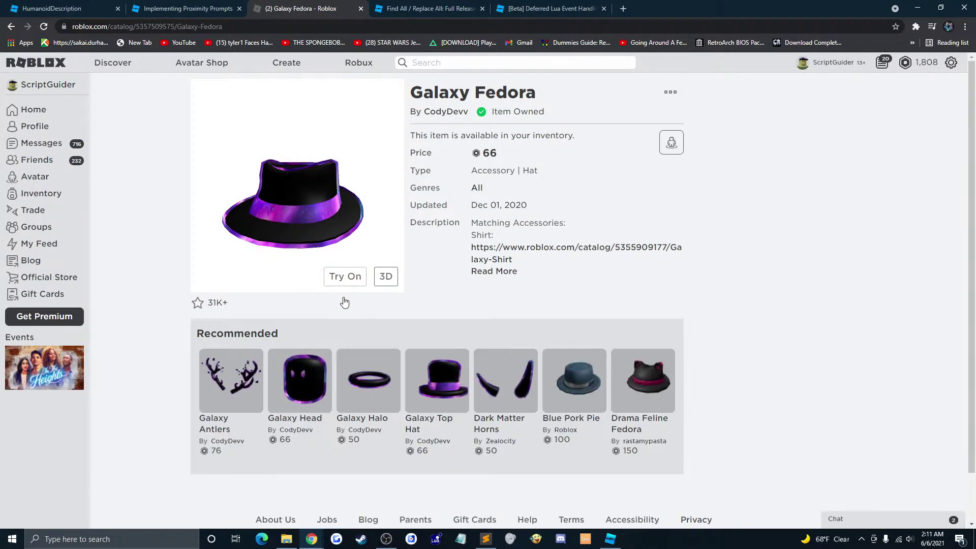
left_click(670, 92)
left_click(566, 144)
left_click(11, 26)
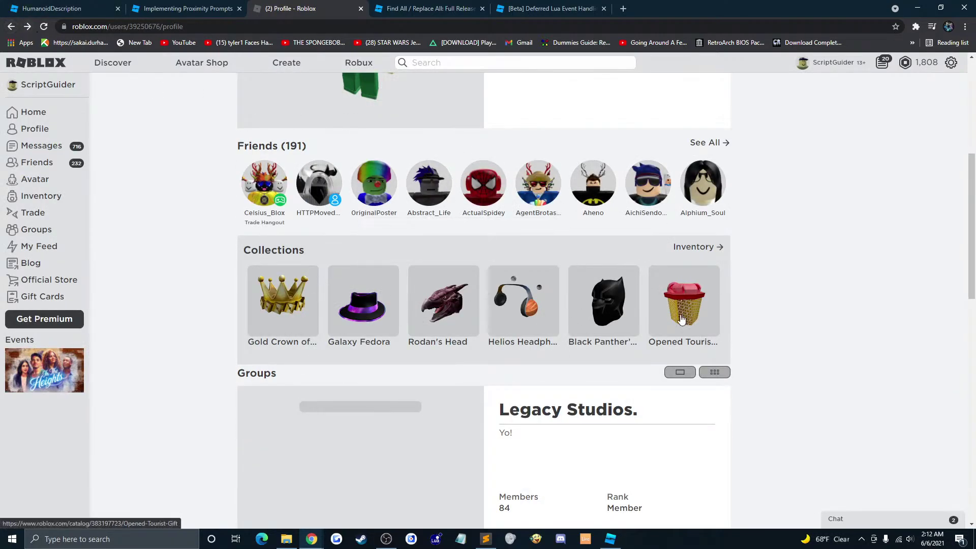
Step: Open Cutscene Demo from the profile's favorites in a new browser tab and switch to it
scroll(418, 250, "down", 6)
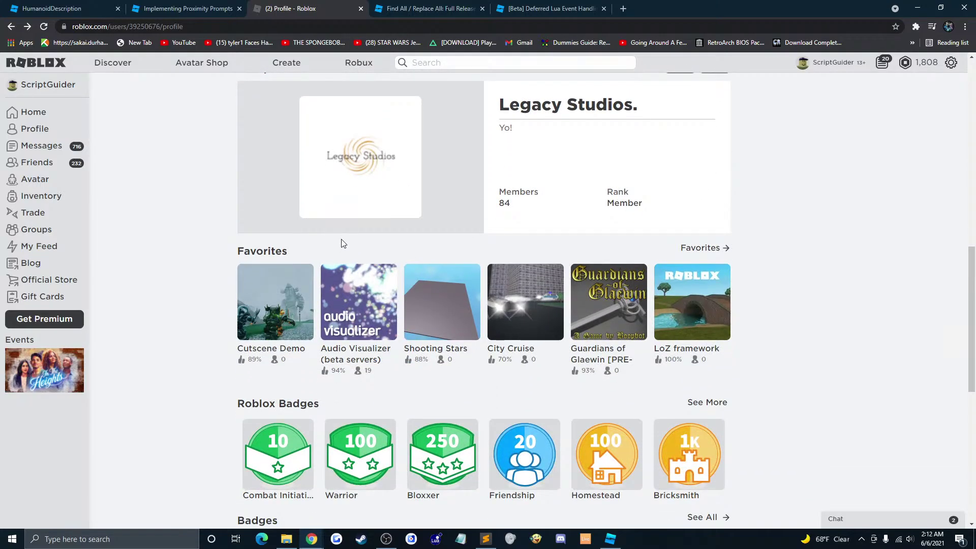
scroll(350, 241, "down", 3)
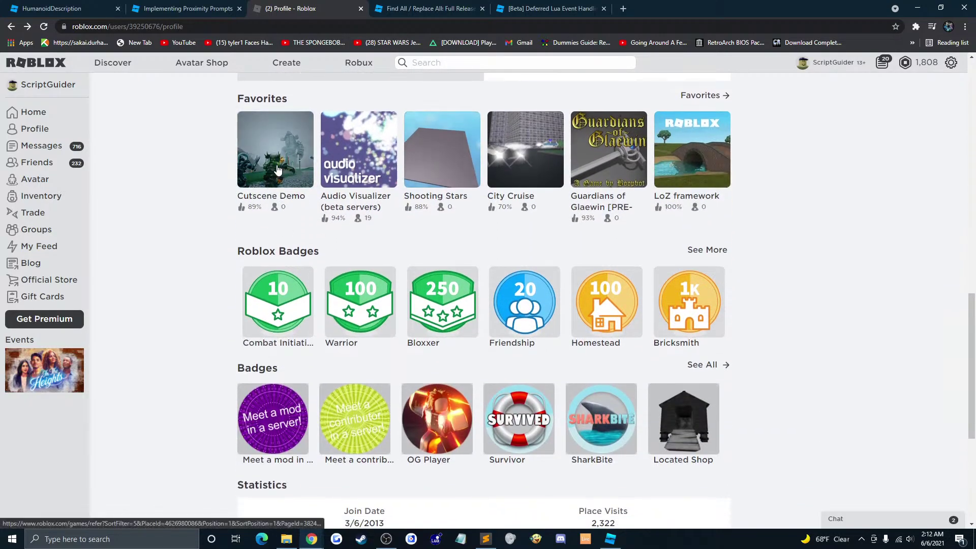
right_click(278, 170)
left_click(315, 175)
left_click(432, 8)
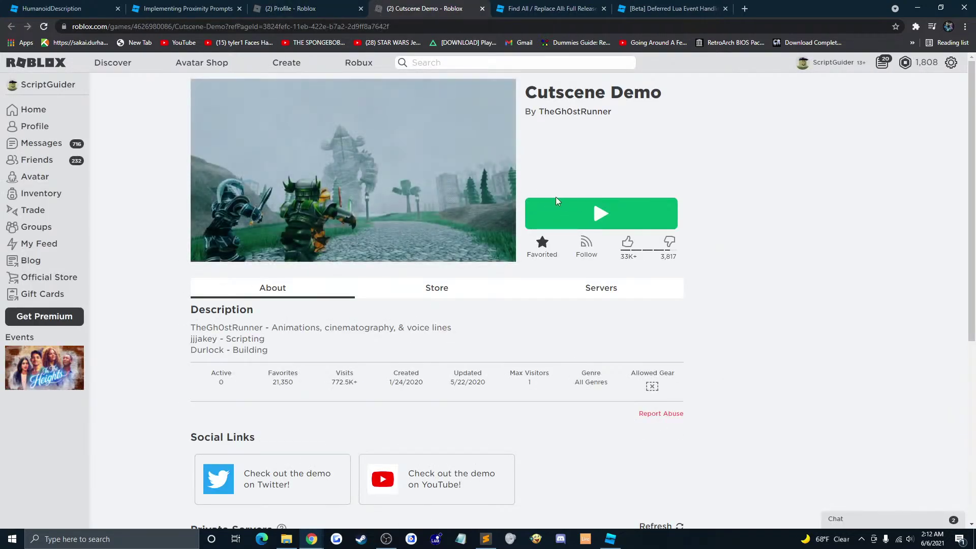
Step: Launch Cutscene Demo in the Roblox player and start its cutscene, checking the Volume Mixer during playback
left_click(583, 215)
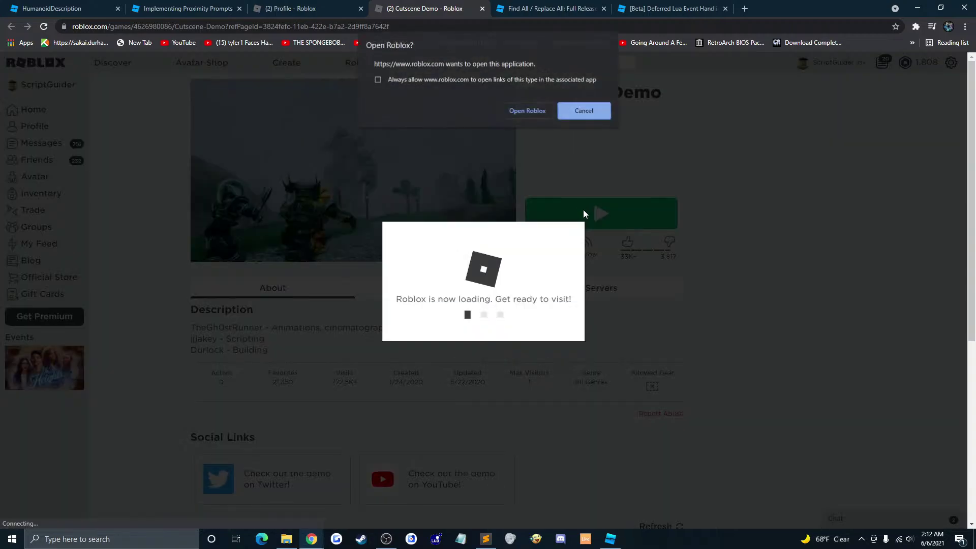
left_click(546, 111)
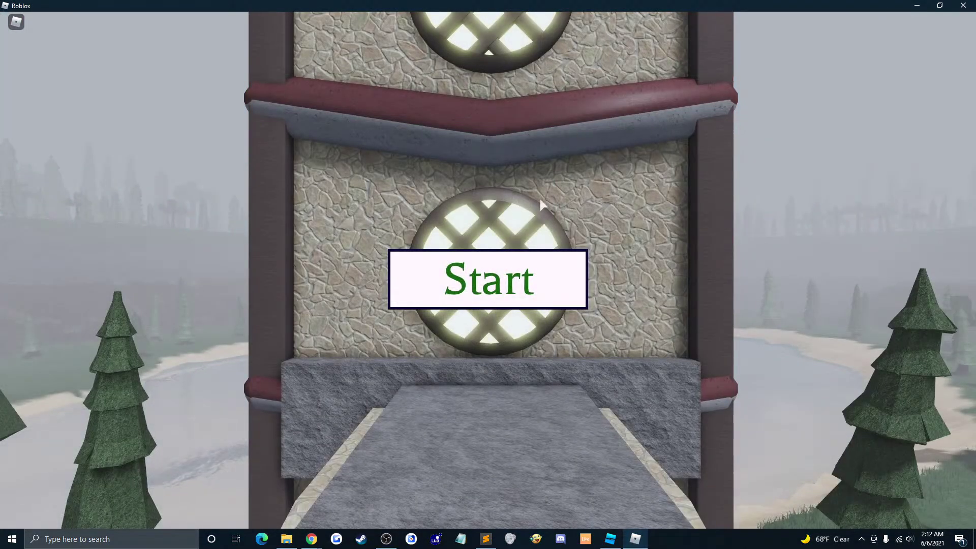
left_click(569, 286)
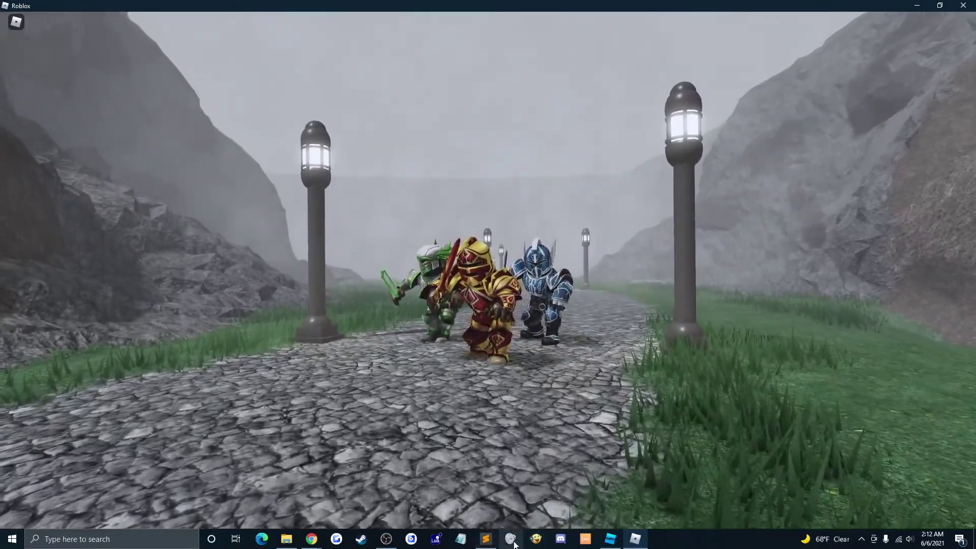
left_click(512, 540)
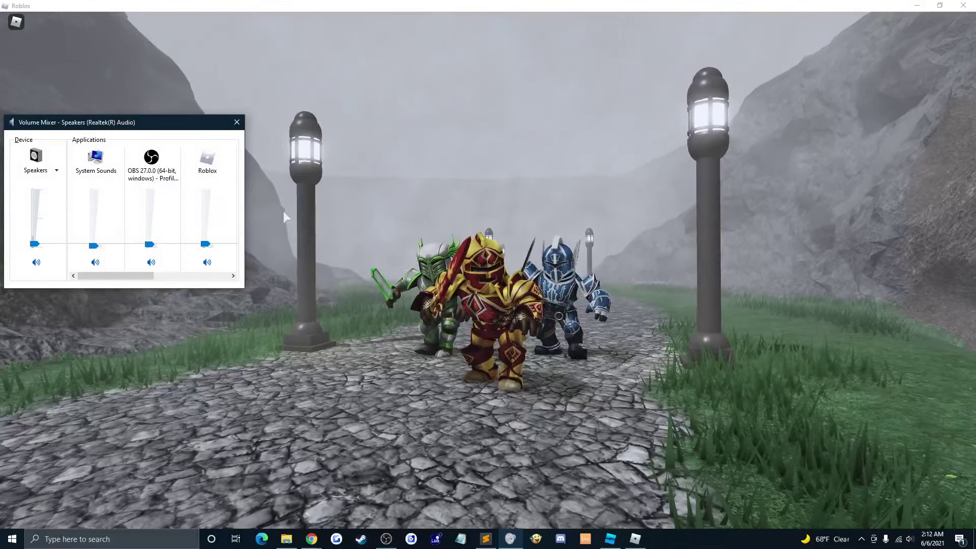
left_click(284, 217)
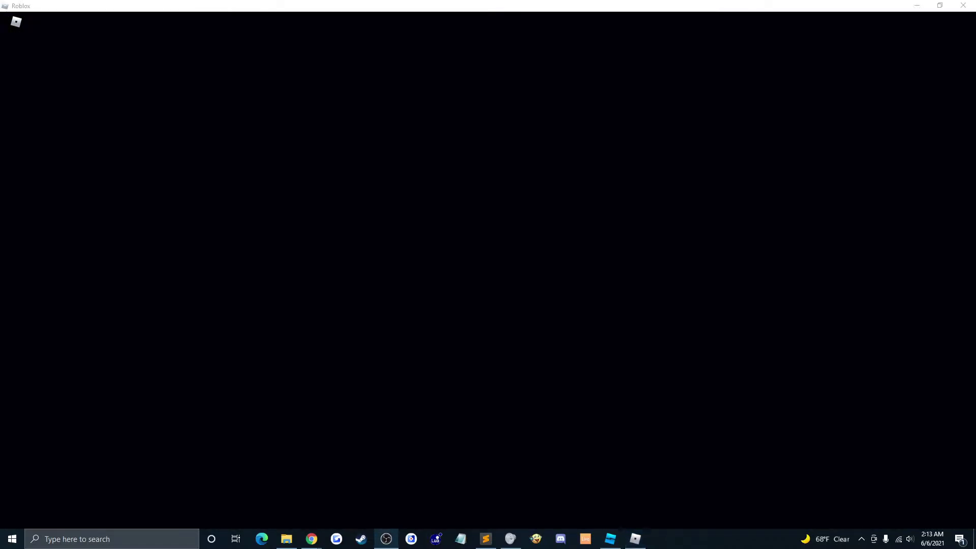
Step: Close the Roblox player after the cutscene ends and return to the Discover page in the browser
key("alt+Tab")
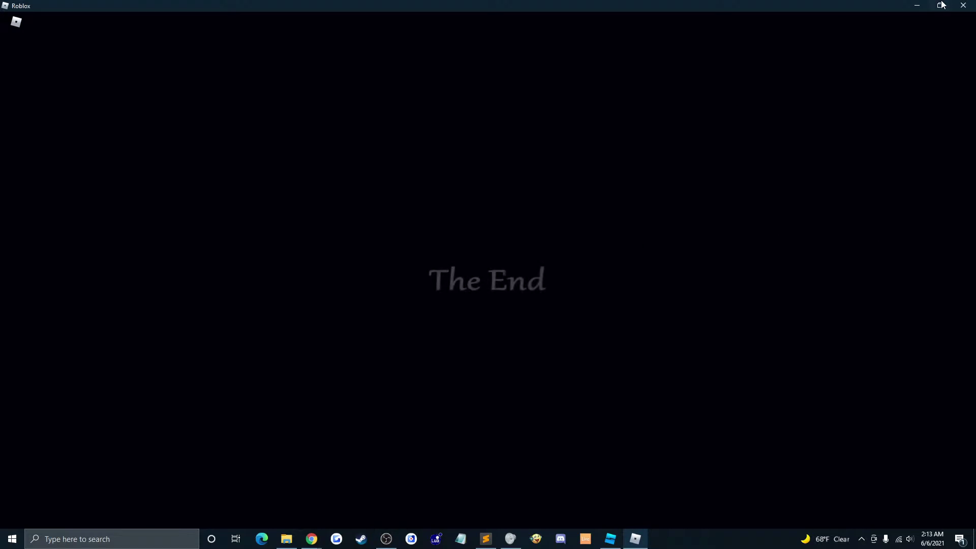
left_click(964, 5)
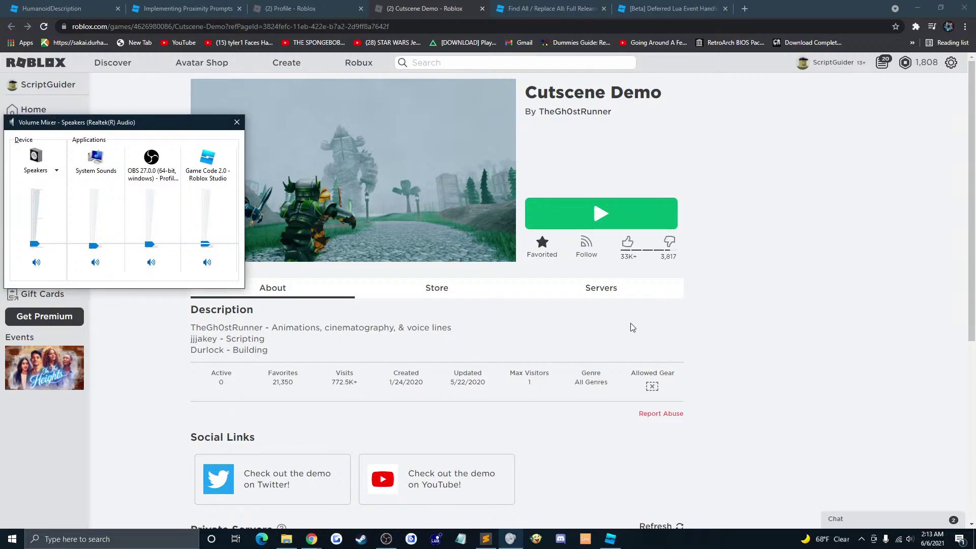
left_click(455, 332)
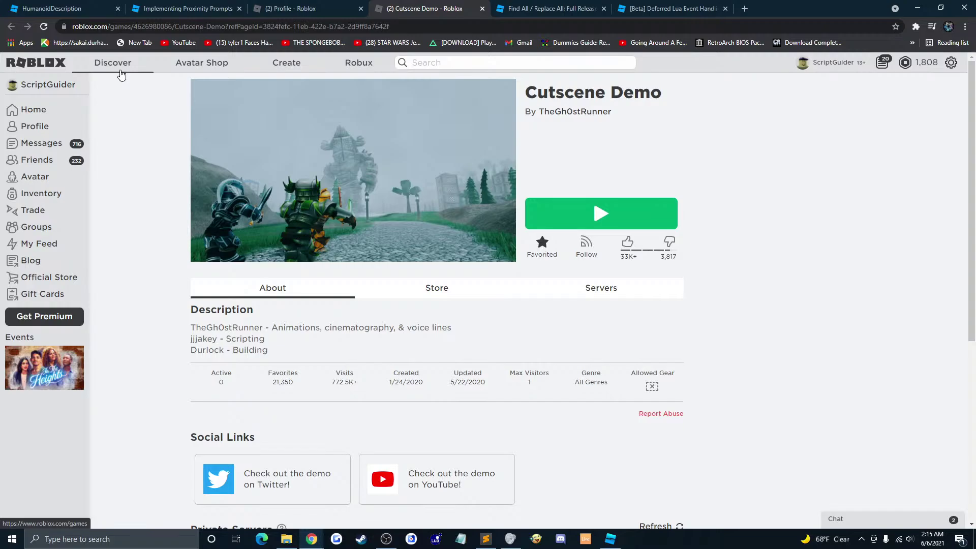
left_click(121, 75)
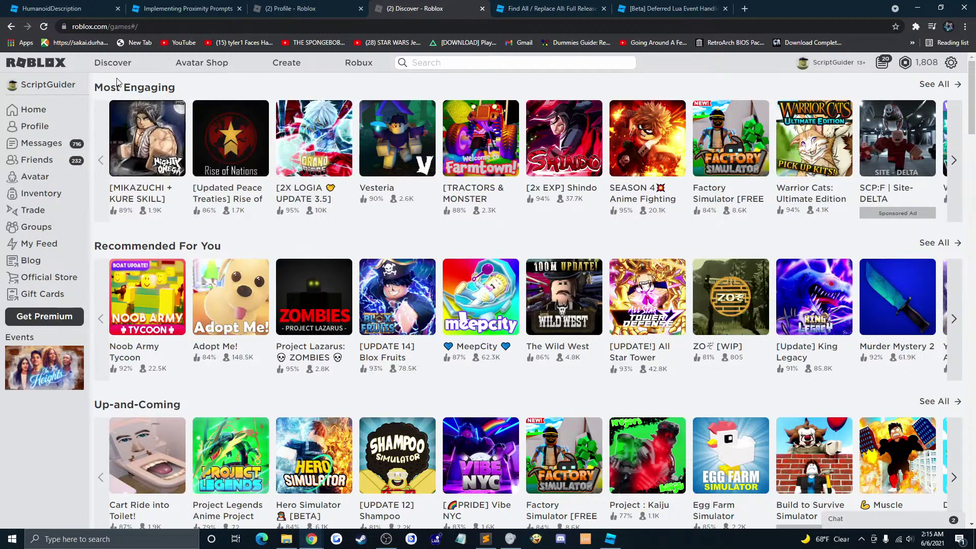
Step: Browse the Discover page's game rows from Most Engaging to Top Rated, including the next set of Most Engaging games
left_click_drag(971, 91, 971, 92)
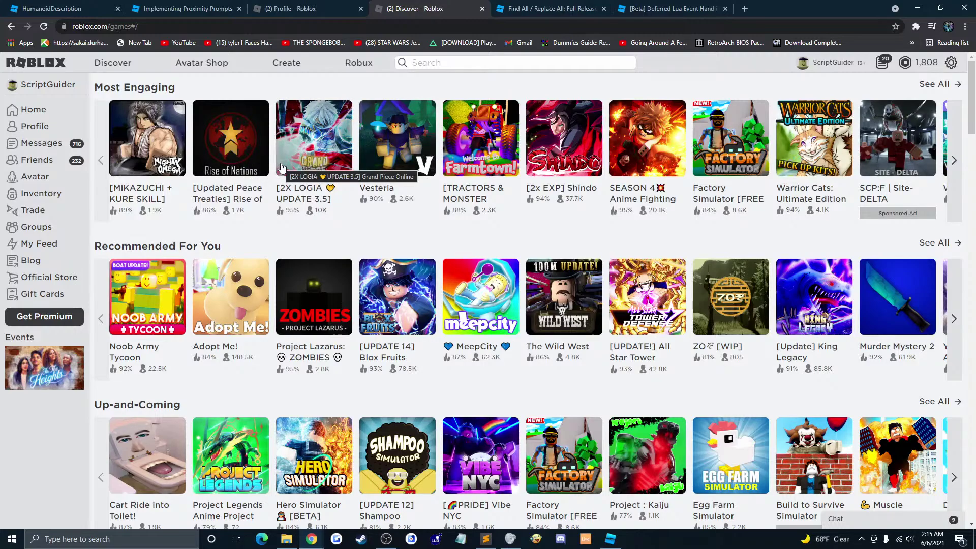
scroll(353, 222, "down", 3)
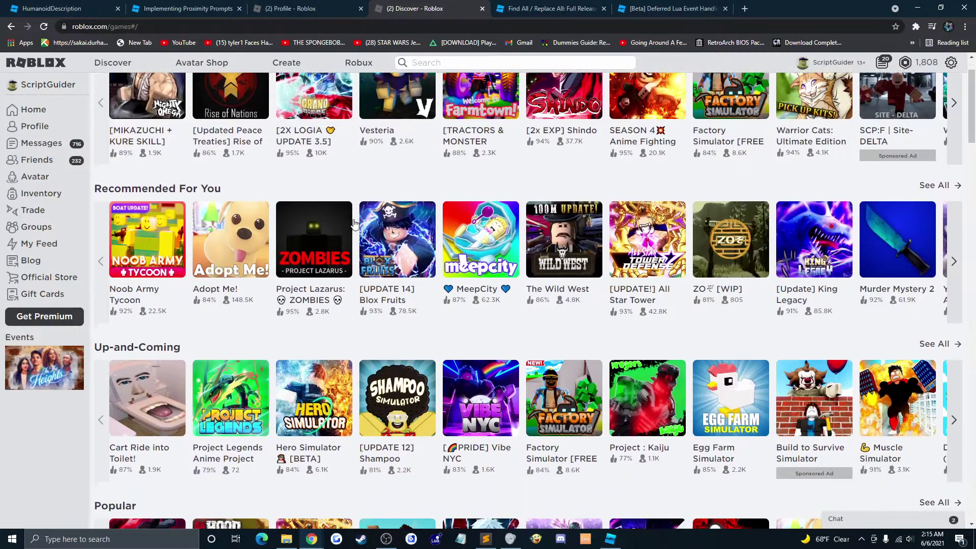
scroll(354, 222, "down", 1)
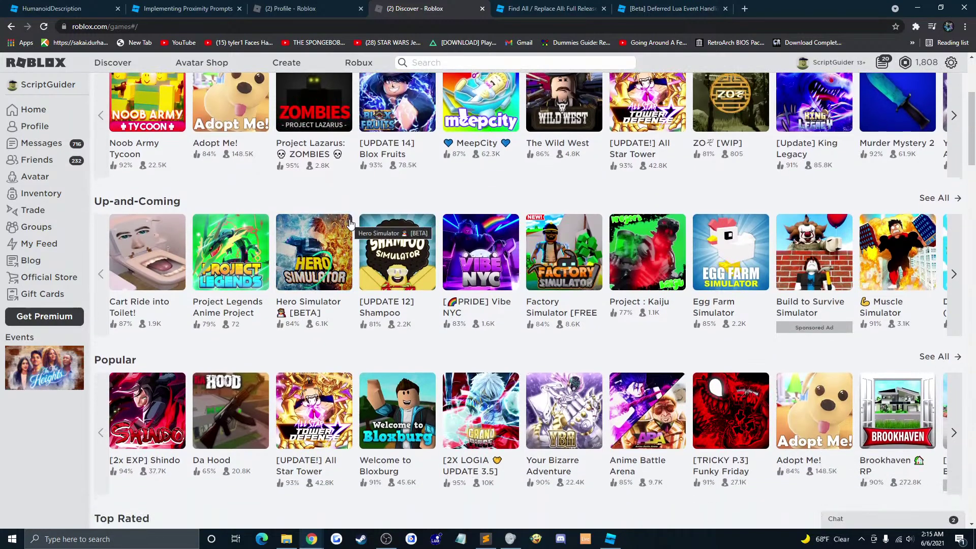
scroll(346, 224, "up", 4)
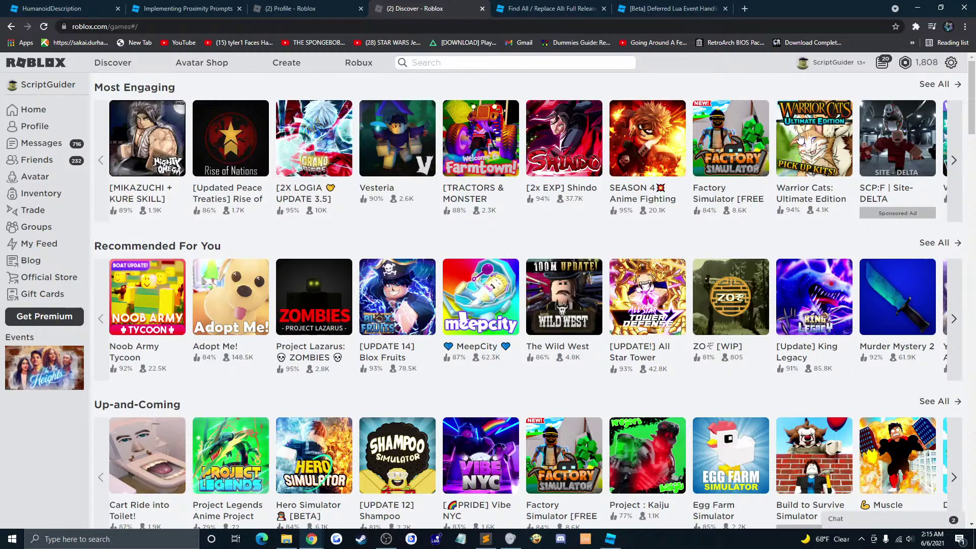
left_click(953, 161)
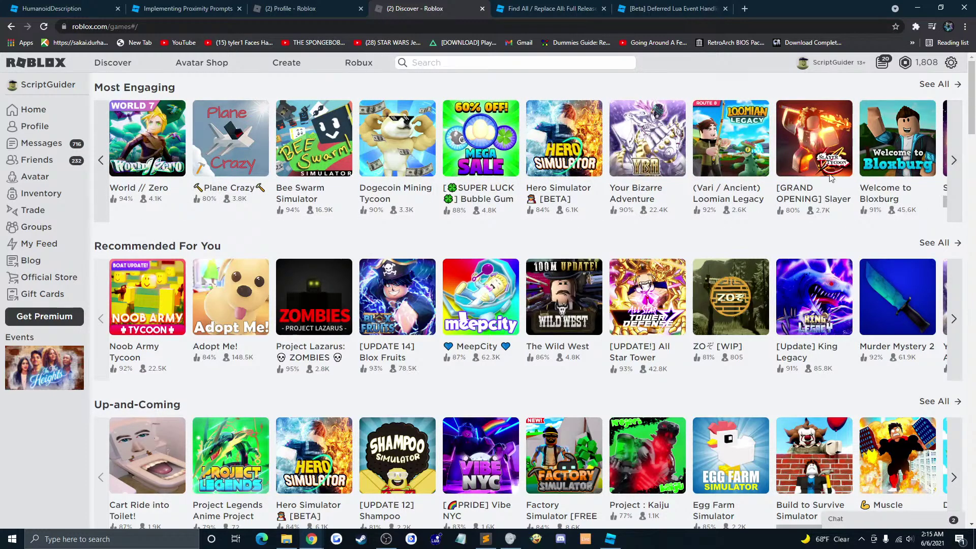
scroll(824, 175, "down", 3)
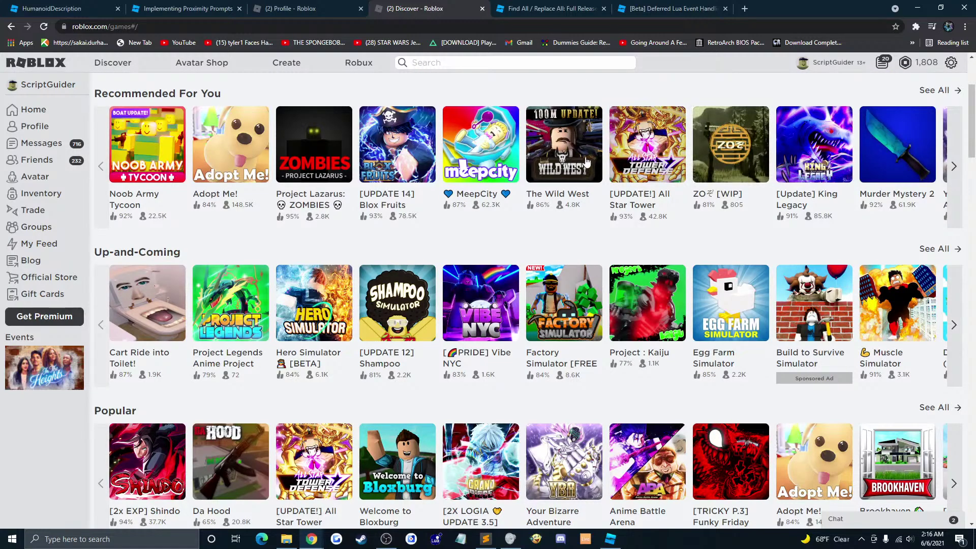
scroll(586, 162, "down", 1)
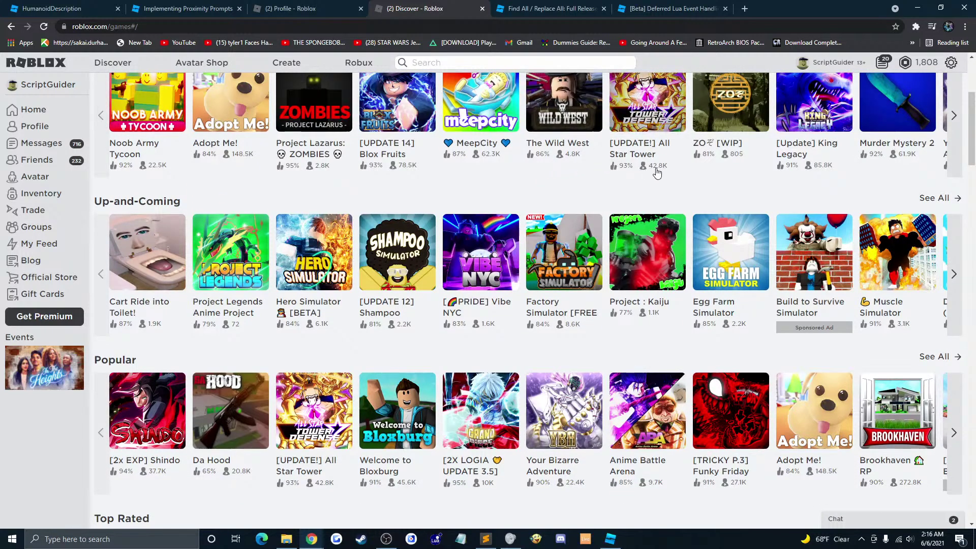
scroll(653, 175, "down", 1)
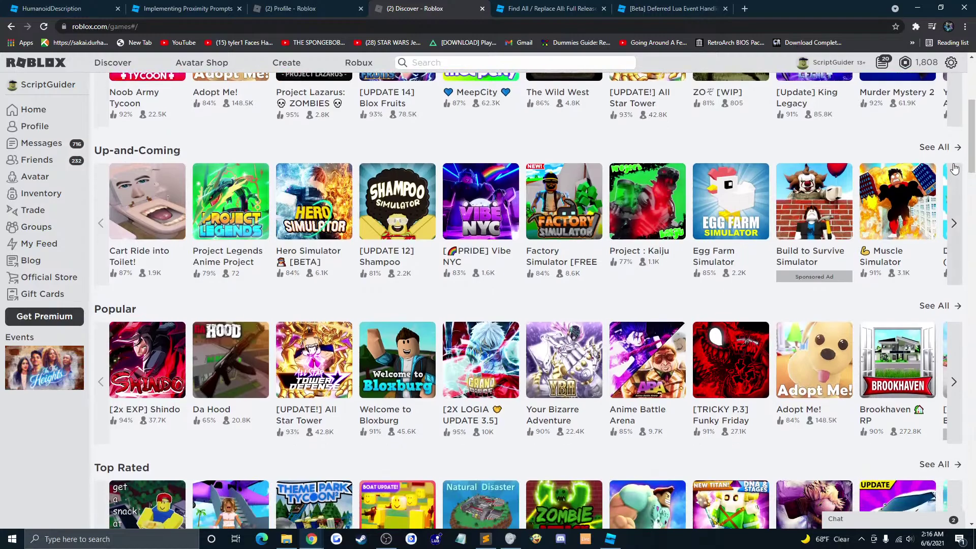
scroll(972, 152, "down", 2)
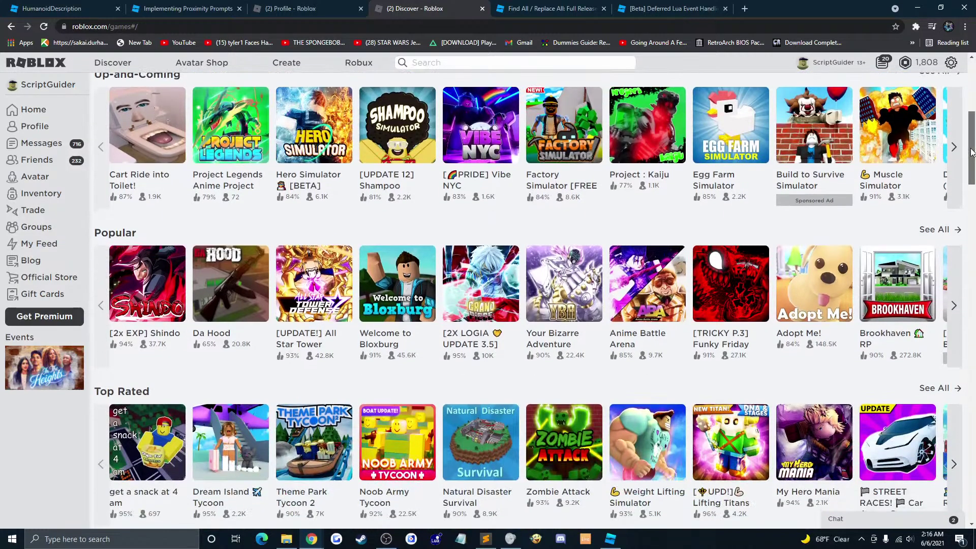
scroll(136, 151, "up", 2)
scroll(135, 151, "up", 1)
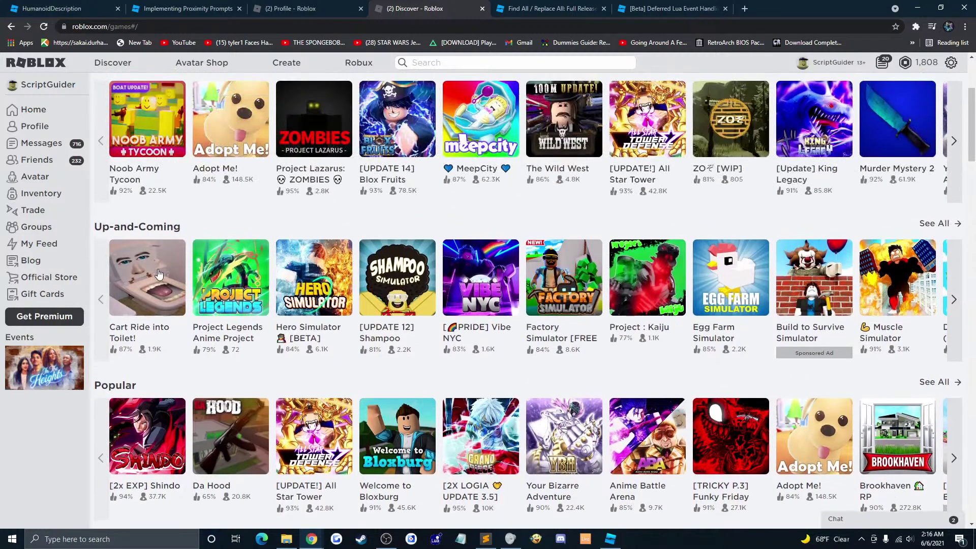
Step: View the Cart Ride into Toilet! game page, check its visit count, and return to the Discover page
left_click(156, 275)
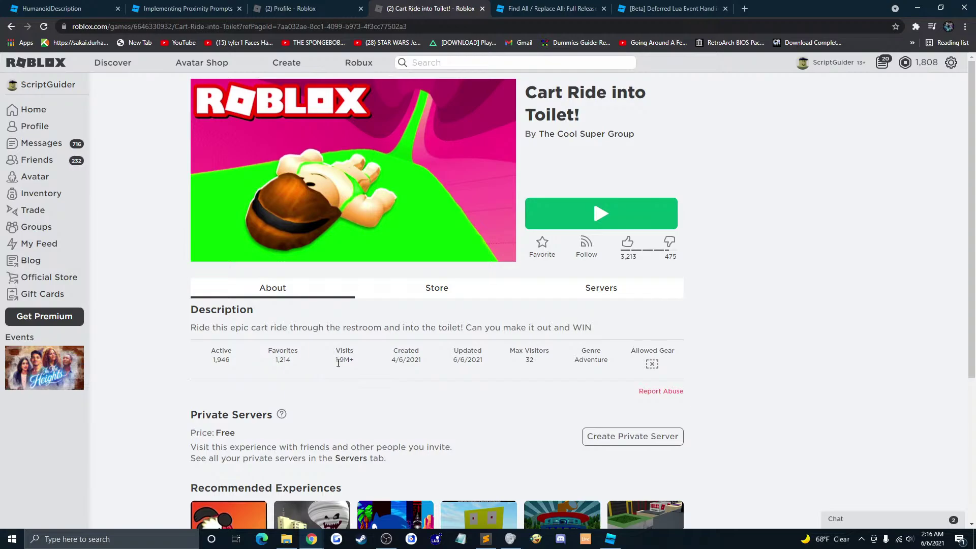
left_click_drag(334, 362, 363, 368)
left_click(15, 29)
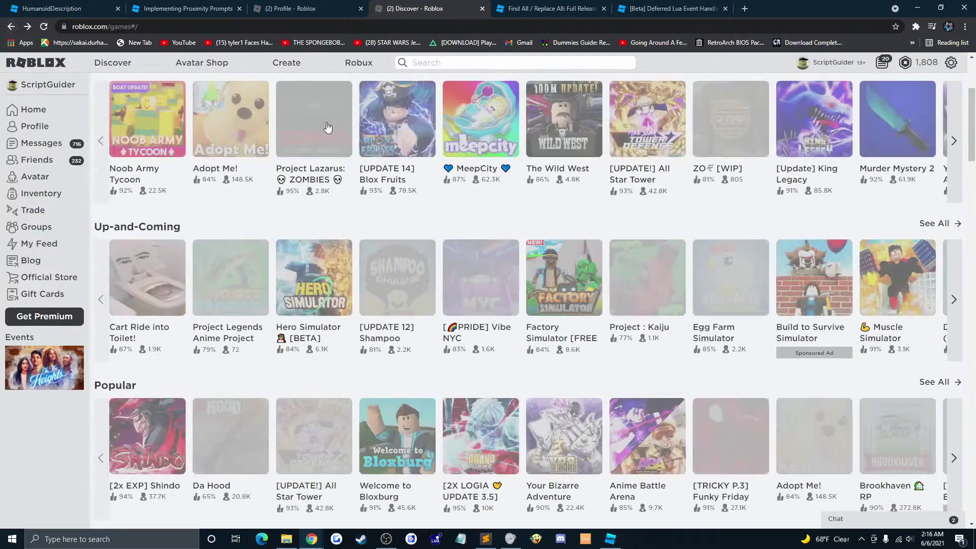
Step: Look through the lower Discover categories, including Top Rated, Free Private Servers, Learn & Explore and Featured, and return to Most Engaging
scroll(349, 193, "down", 6)
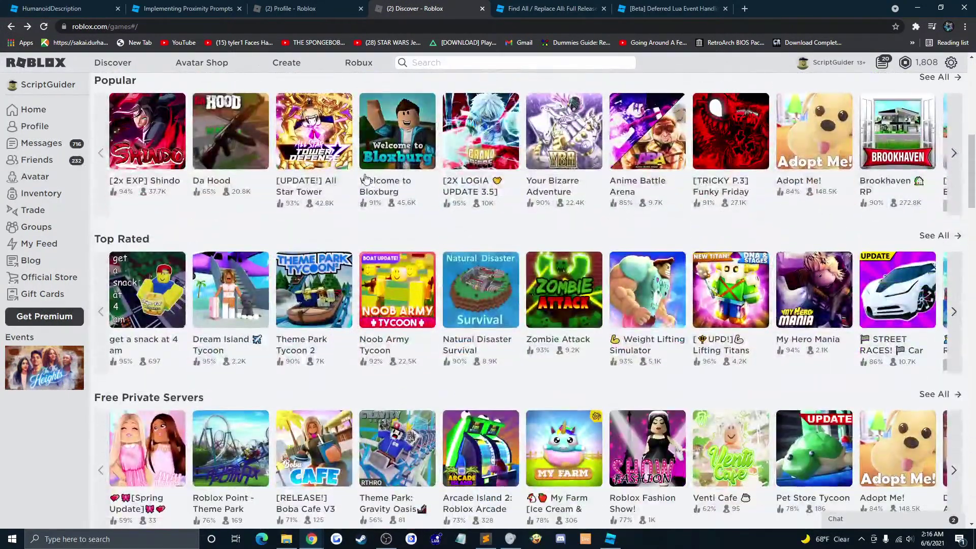
scroll(366, 180, "down", 2)
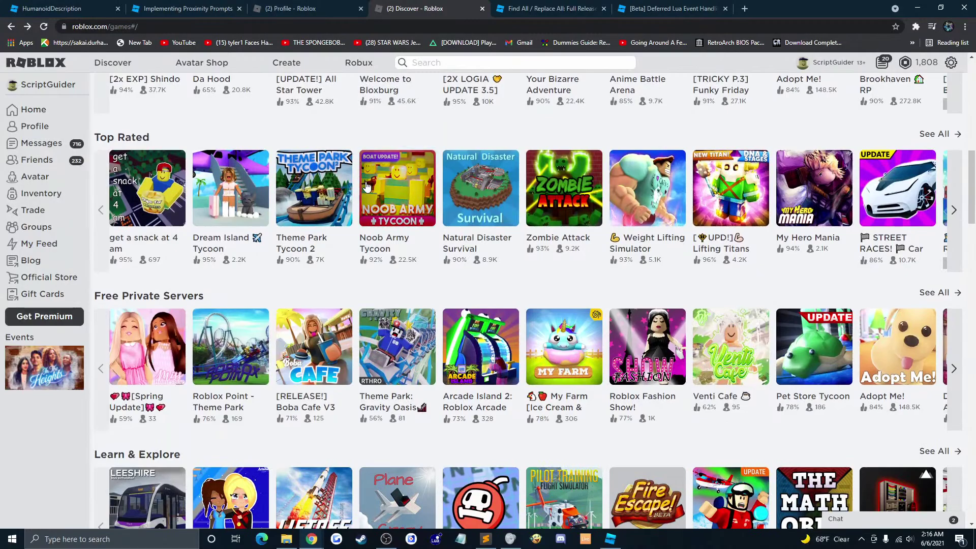
scroll(369, 184, "down", 5)
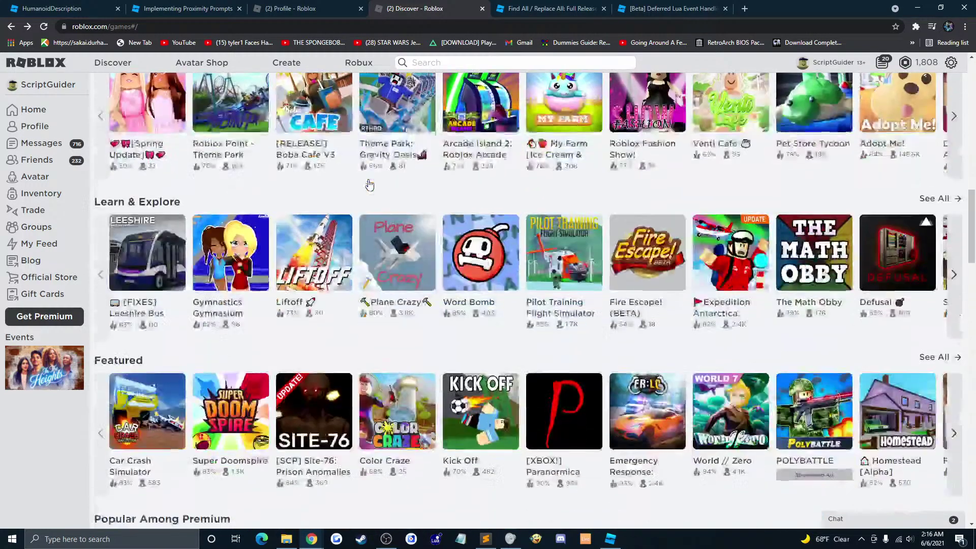
scroll(370, 185, "down", 2)
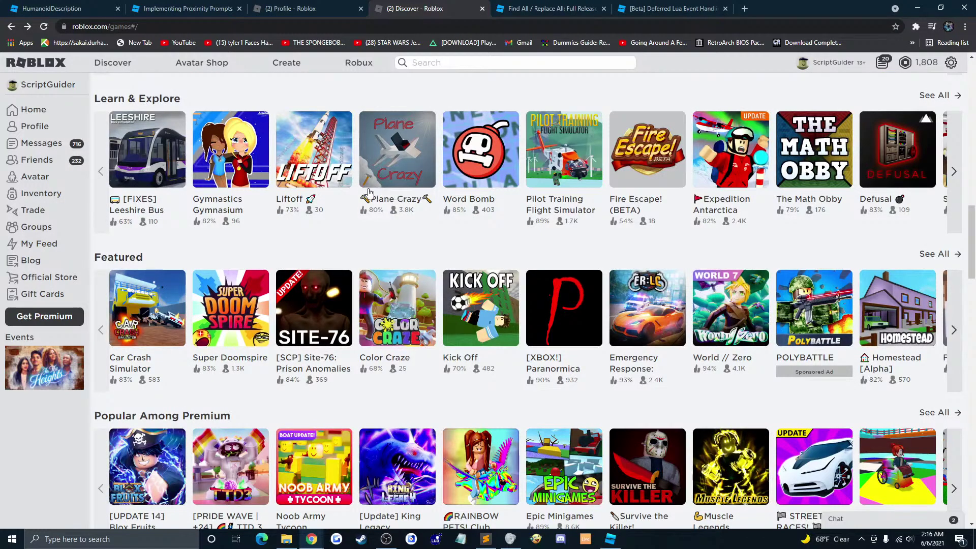
scroll(366, 194, "down", 2)
scroll(366, 194, "up", 19)
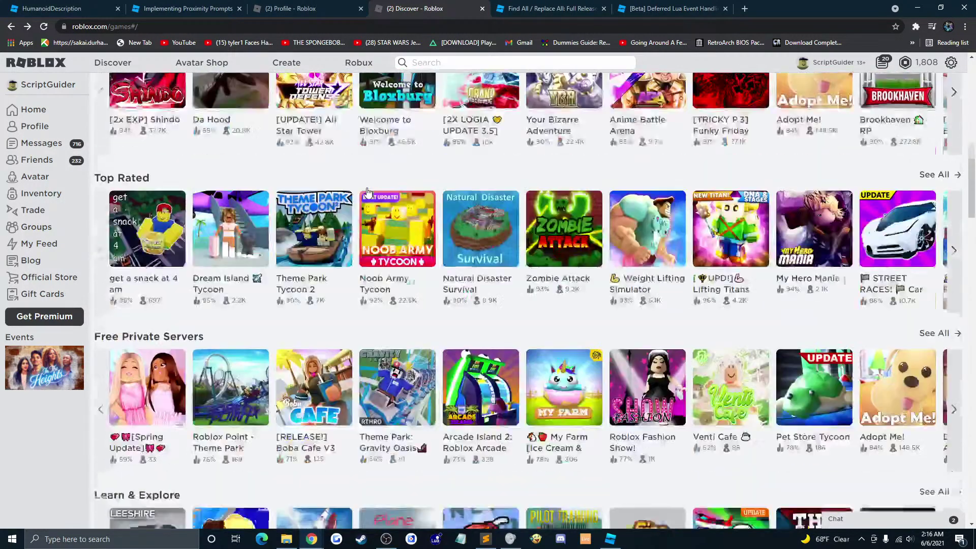
scroll(366, 194, "up", 3)
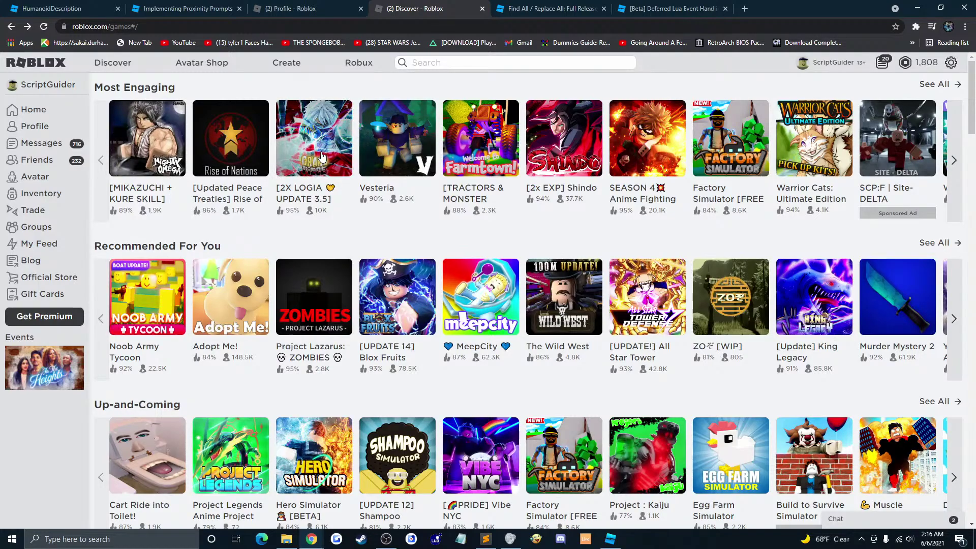
Step: Open Vesteria from the Most Engaging games, launch it in the Roblox player, and start playing with the slot 1 character
left_click(373, 159)
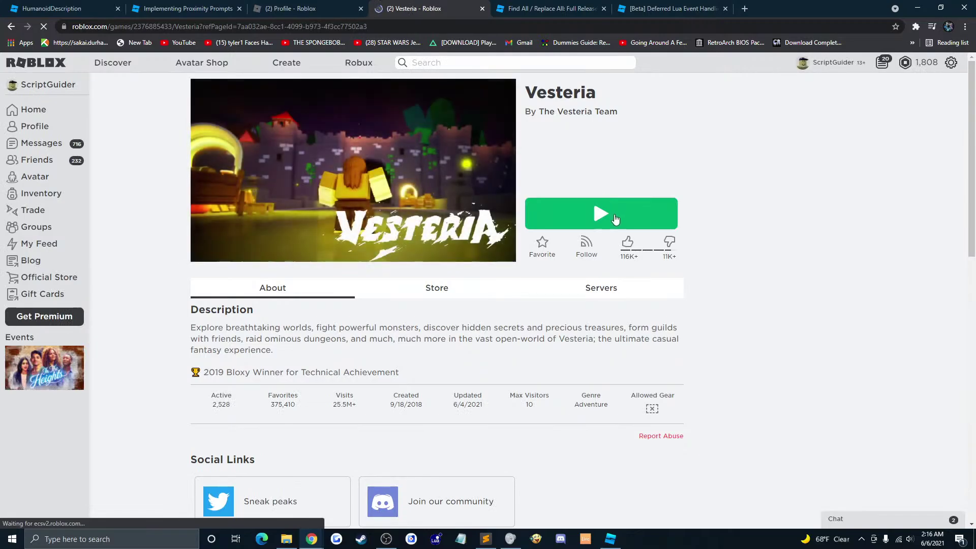
left_click(615, 215)
left_click(529, 117)
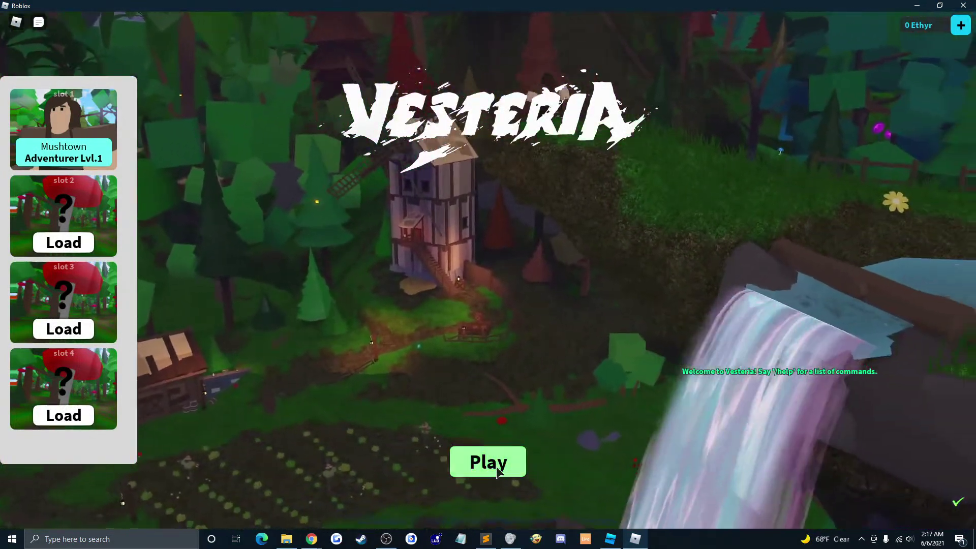
left_click(497, 472)
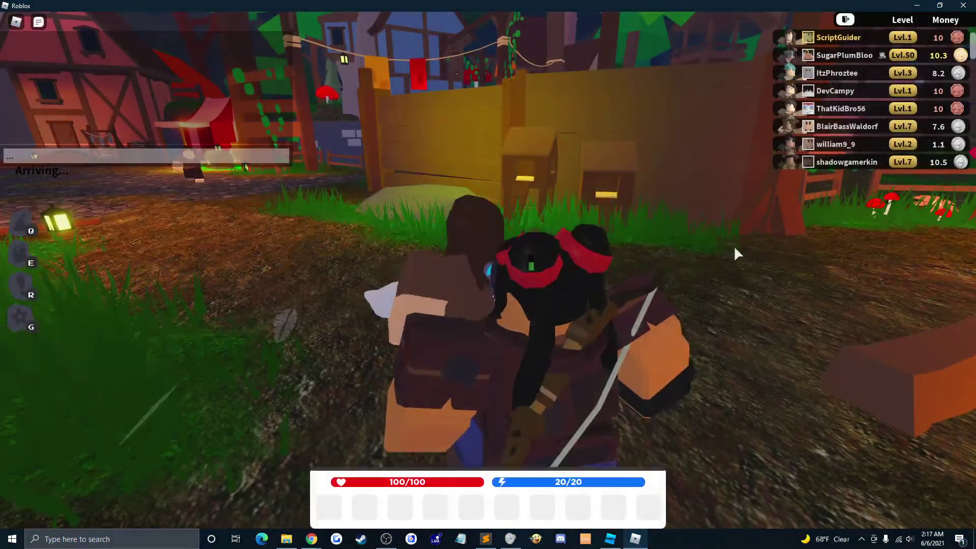
Step: Walk the character from the spawn area along the dirt path onto the village's cobblestone square
key("w")
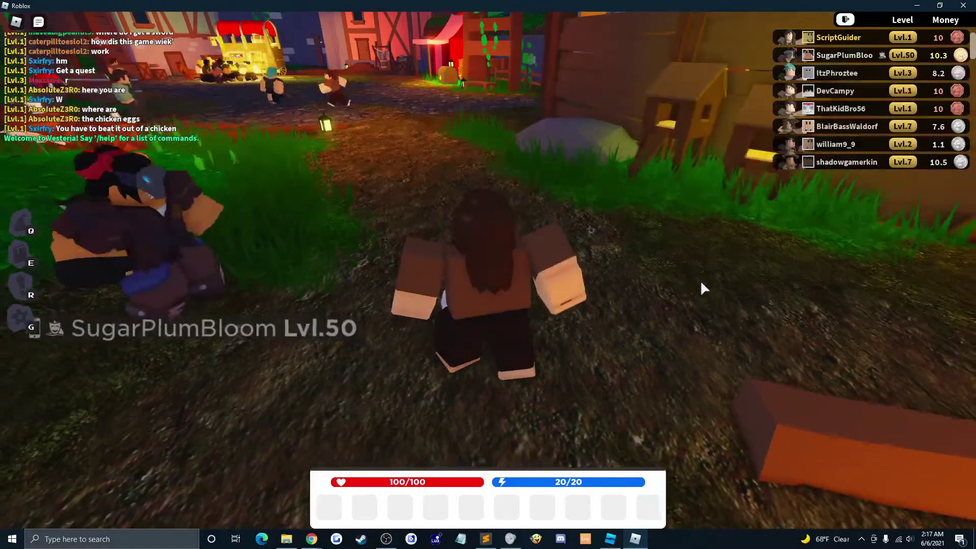
key("w")
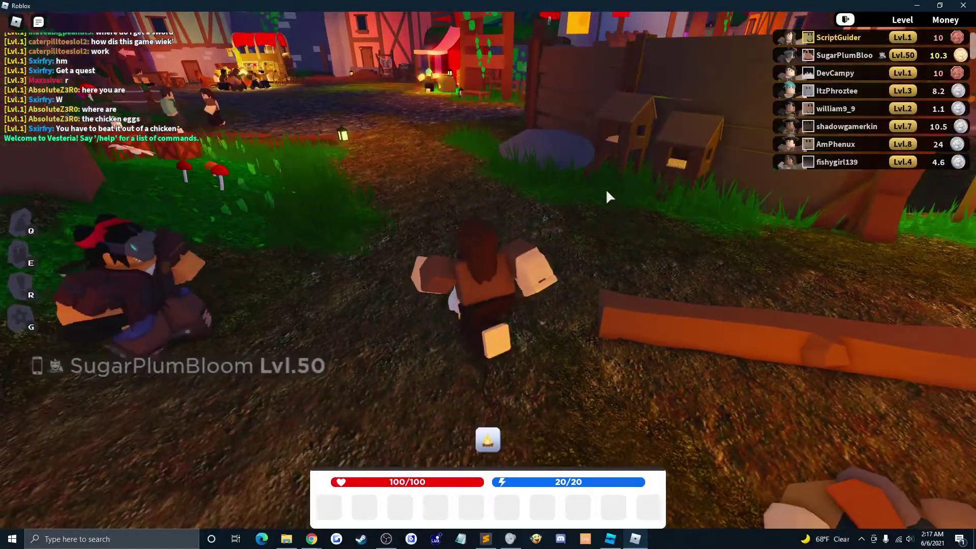
key("w")
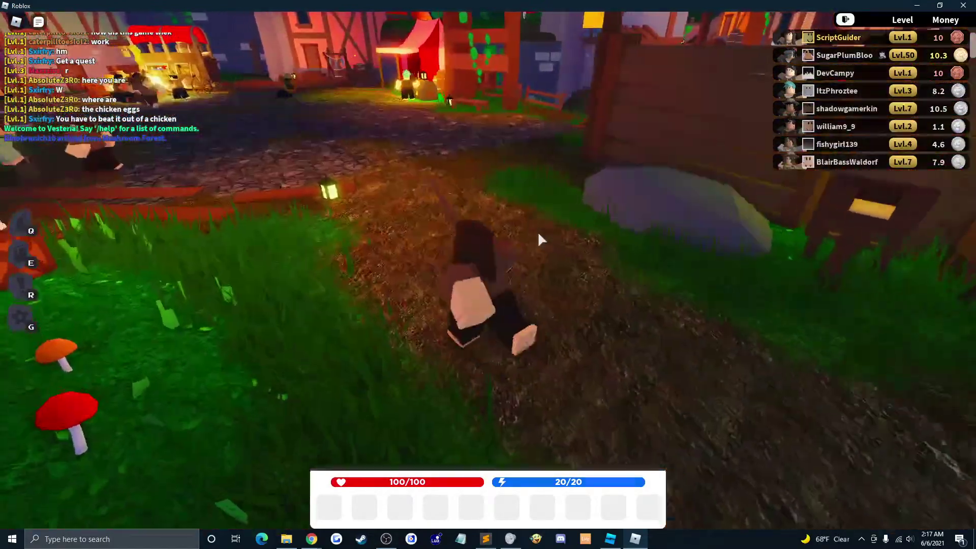
key("w")
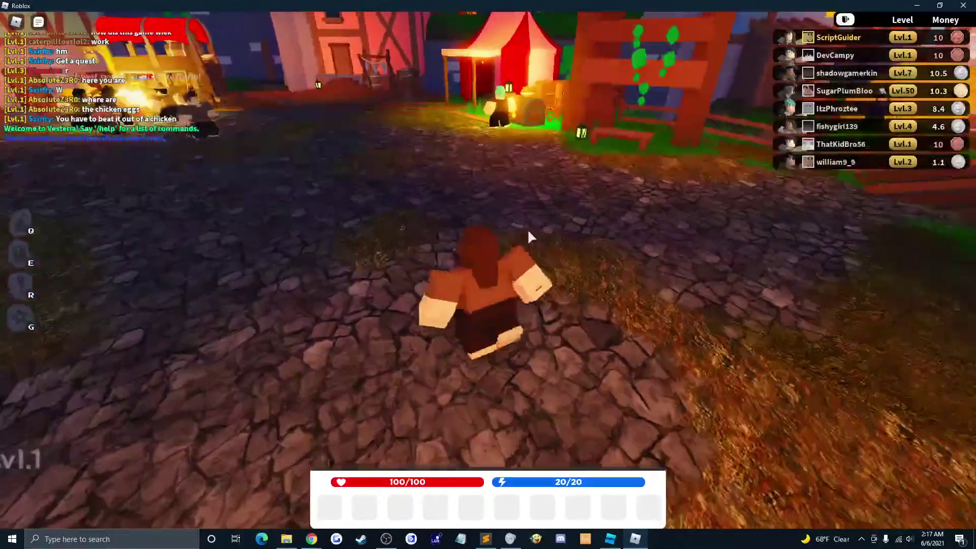
key("w")
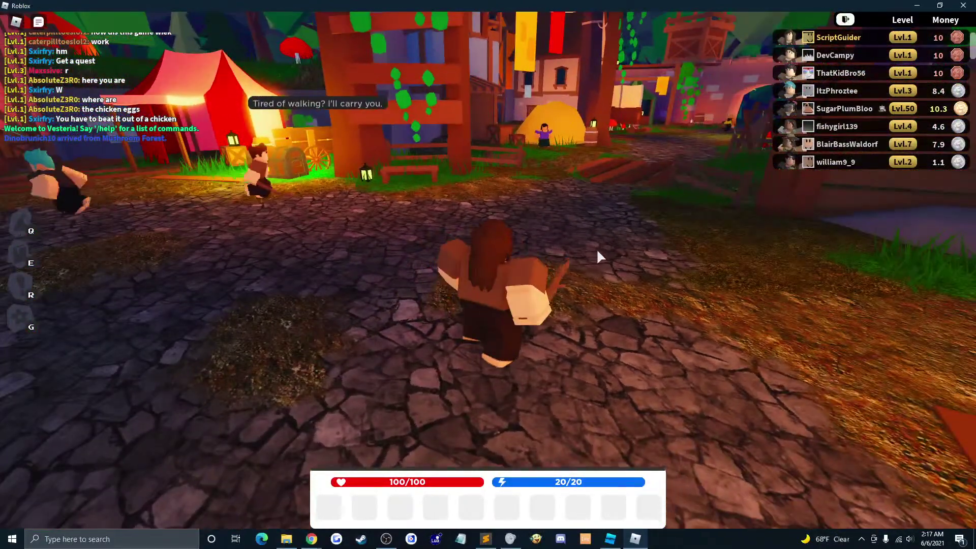
key("w")
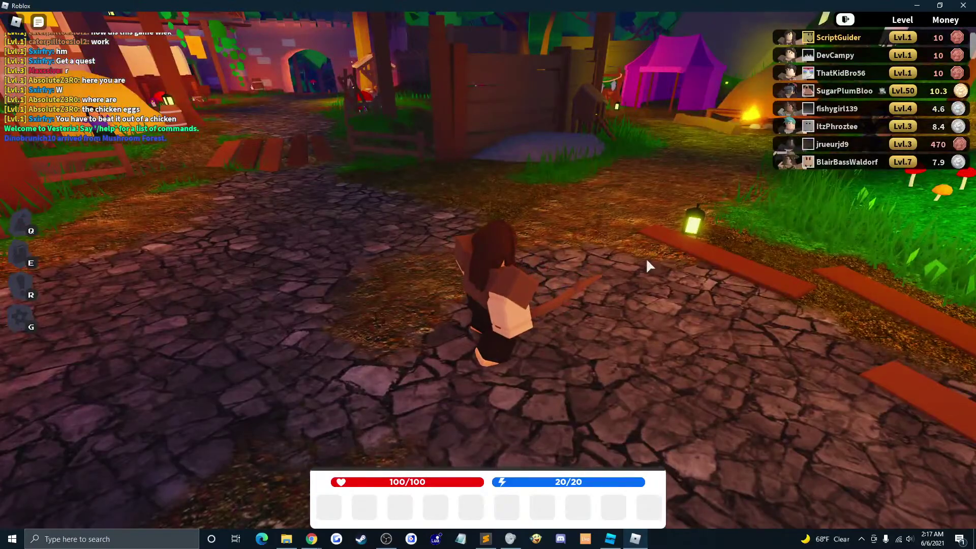
Step: Explore the junction of the cobblestone and dirt paths beside the wooden fence and lantern
key("w")
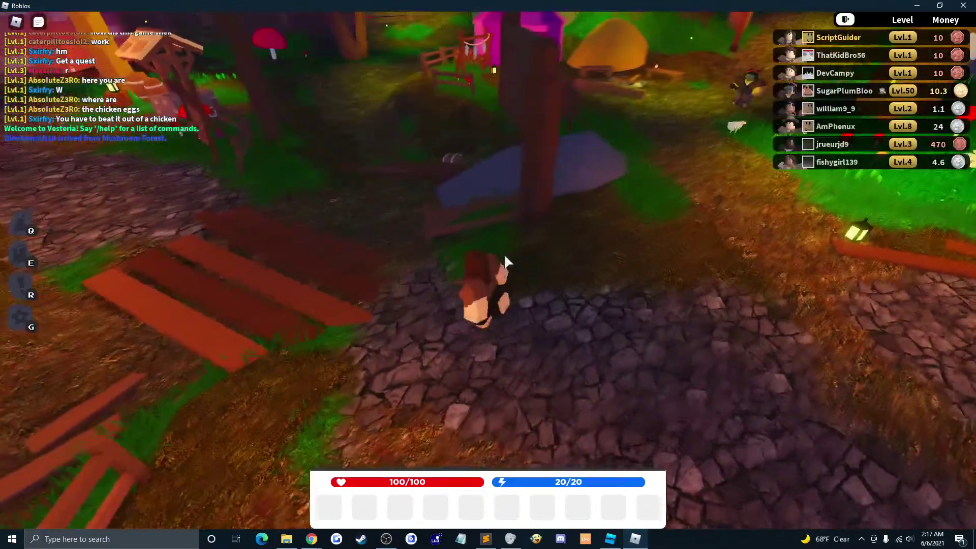
key("w")
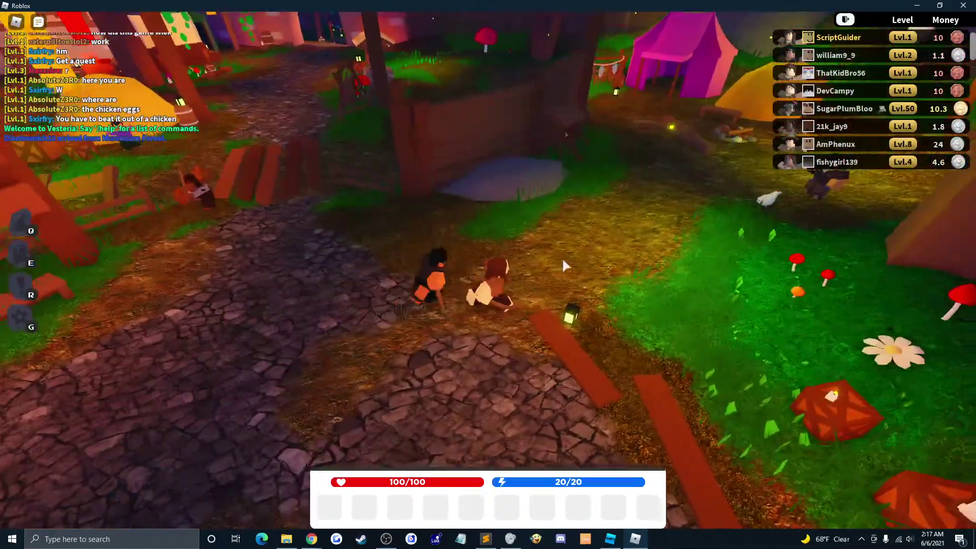
key("w")
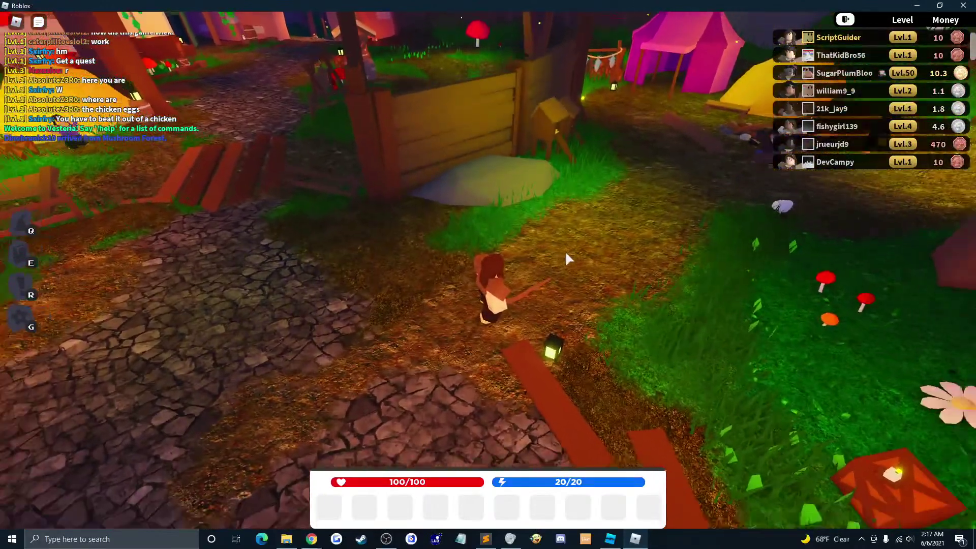
key("w")
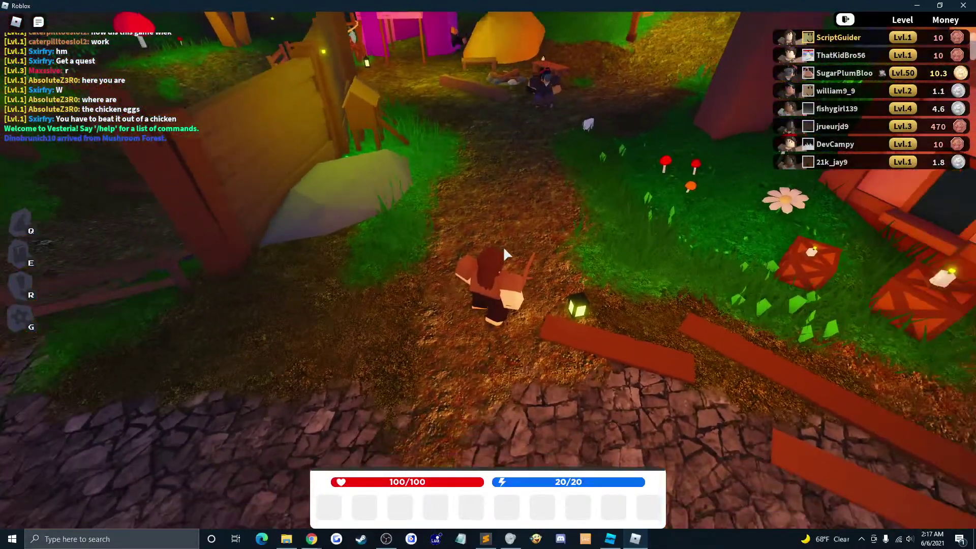
key("w")
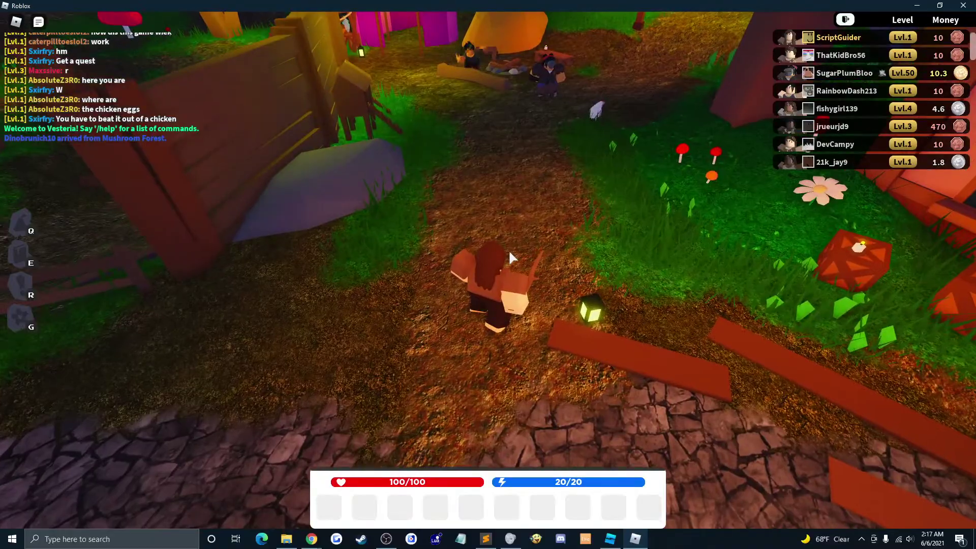
key("w")
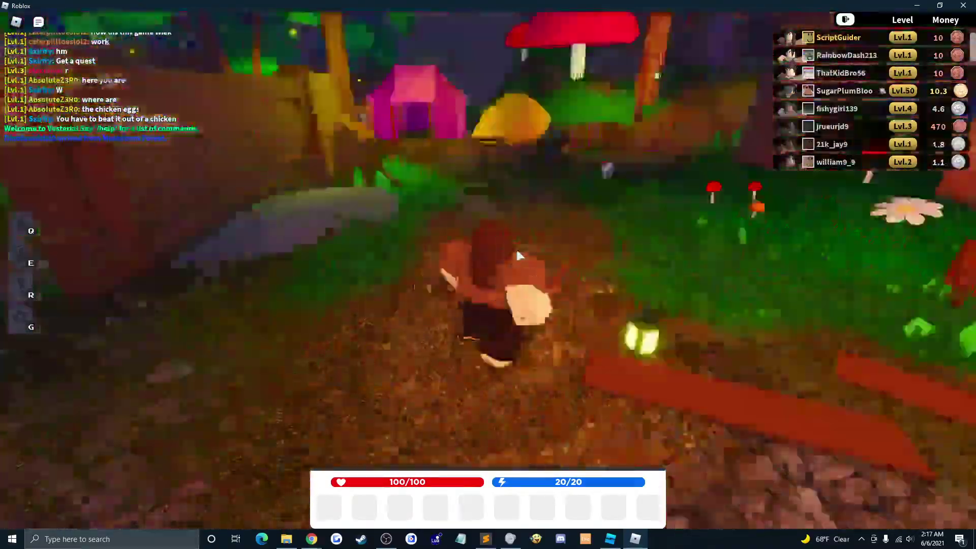
key("w")
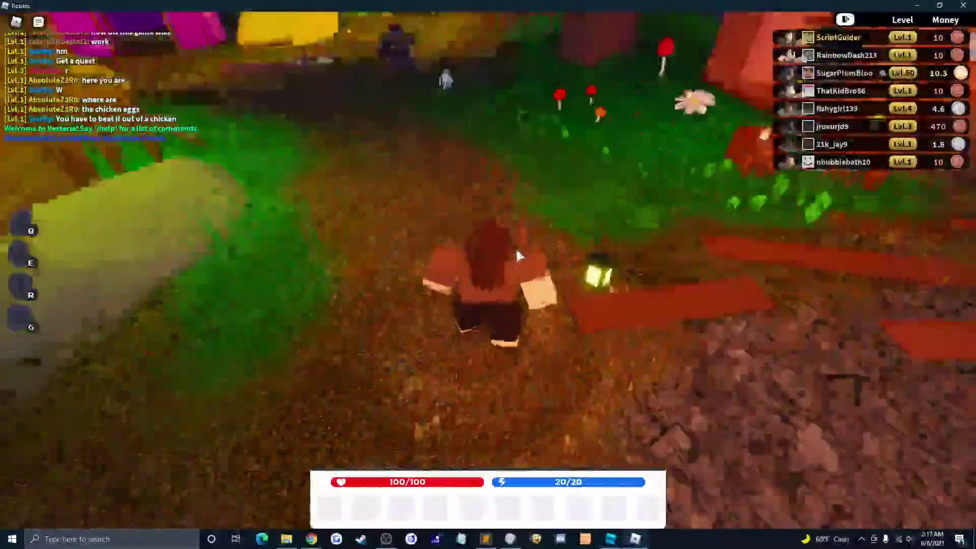
key("w")
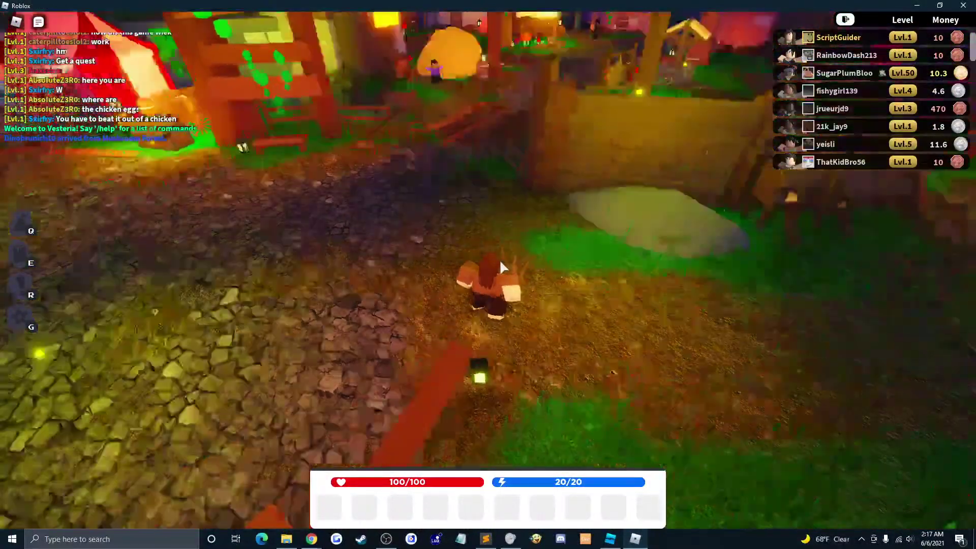
key("w")
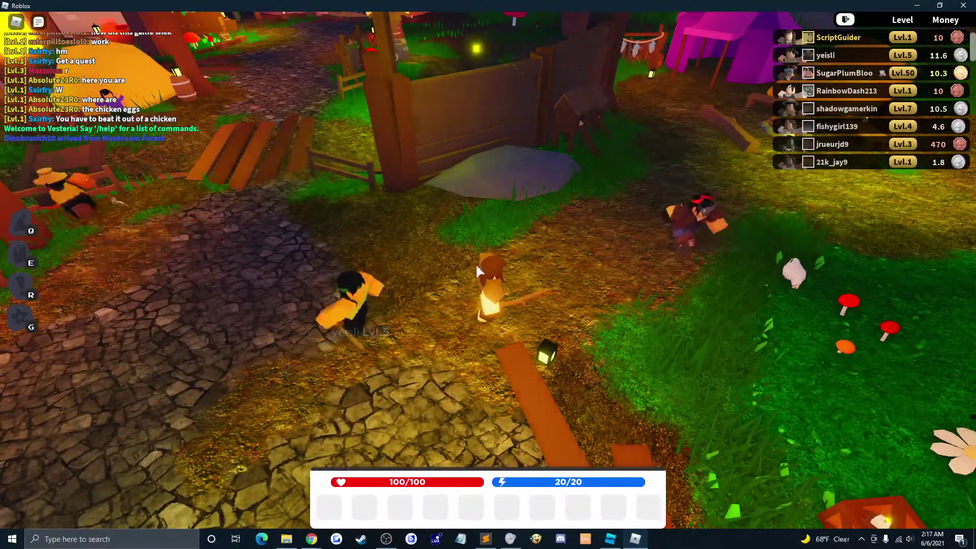
Step: Cross the plank walkway, follow the cobblestone road past the yellow tent and well, and leave the village through the pink stone gate
right_click_drag(475, 266, 438, 244)
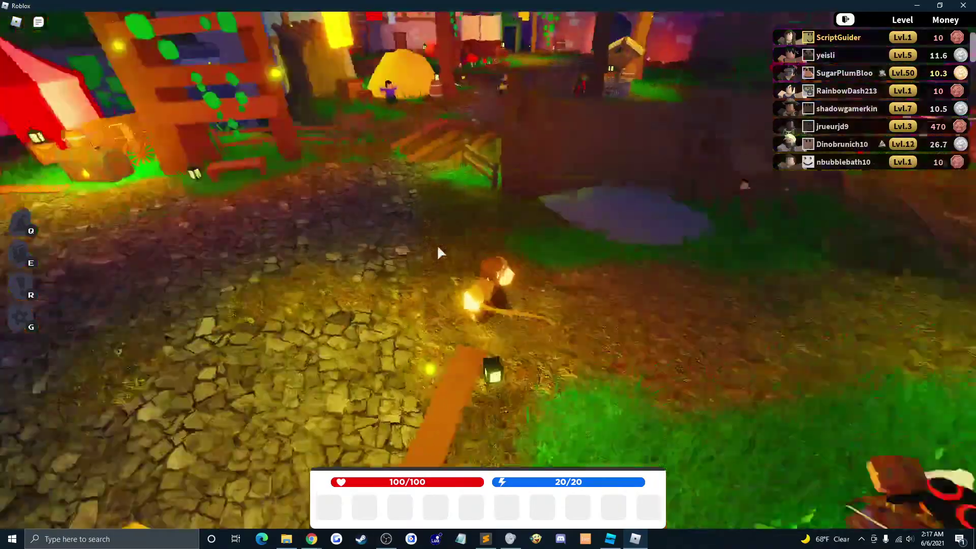
right_click_drag(550, 231, 544, 213)
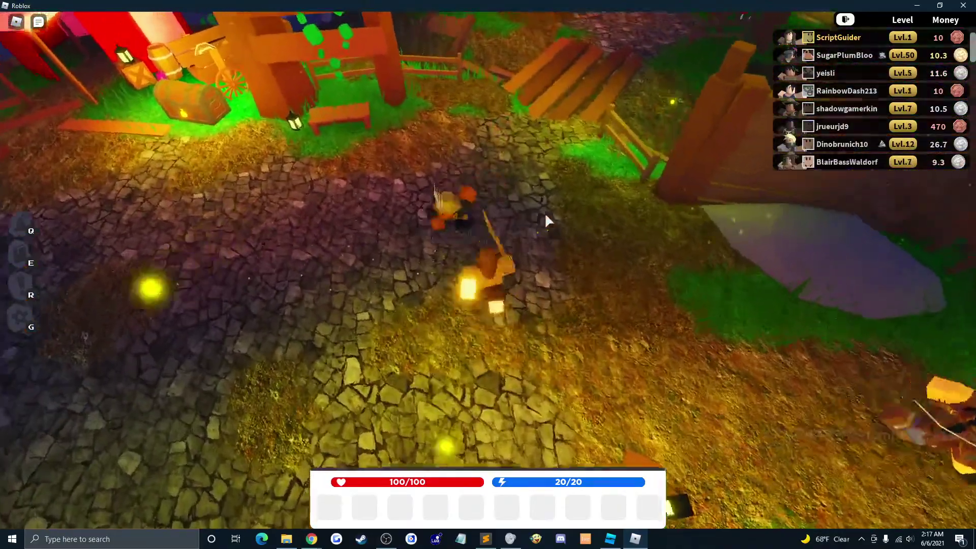
key("w")
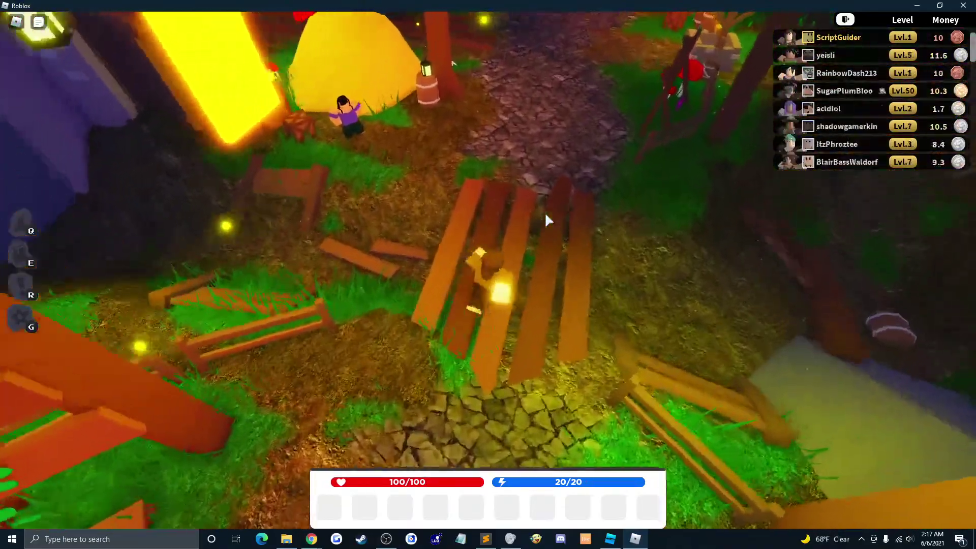
key("w")
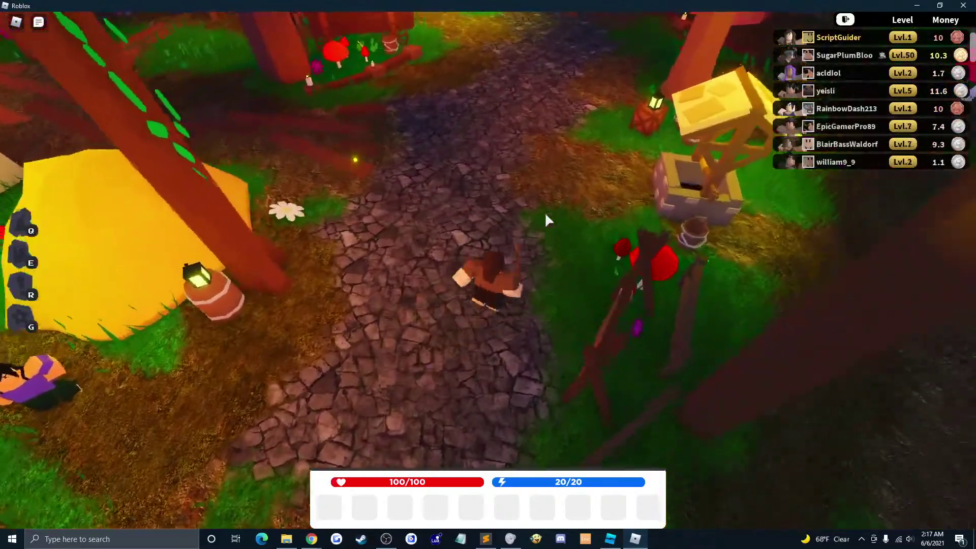
key("w")
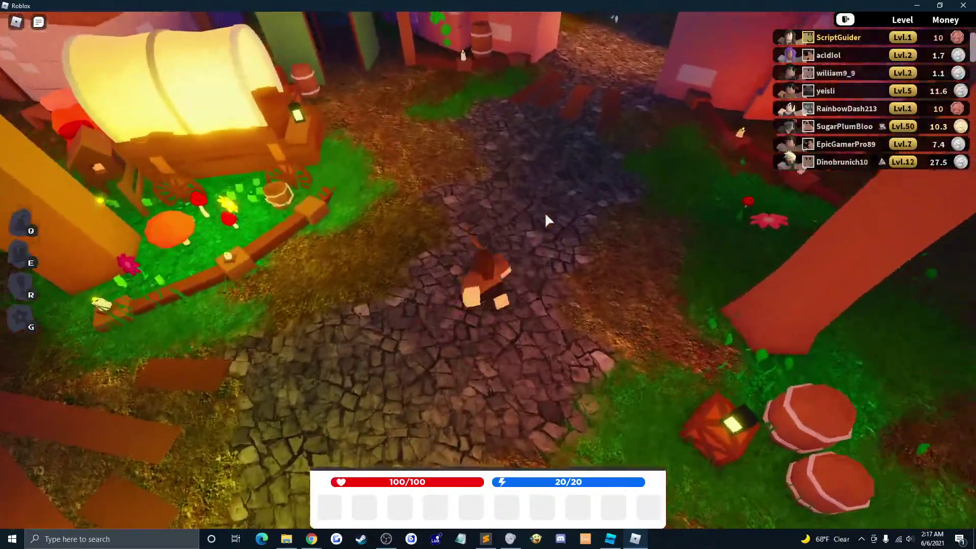
key("w")
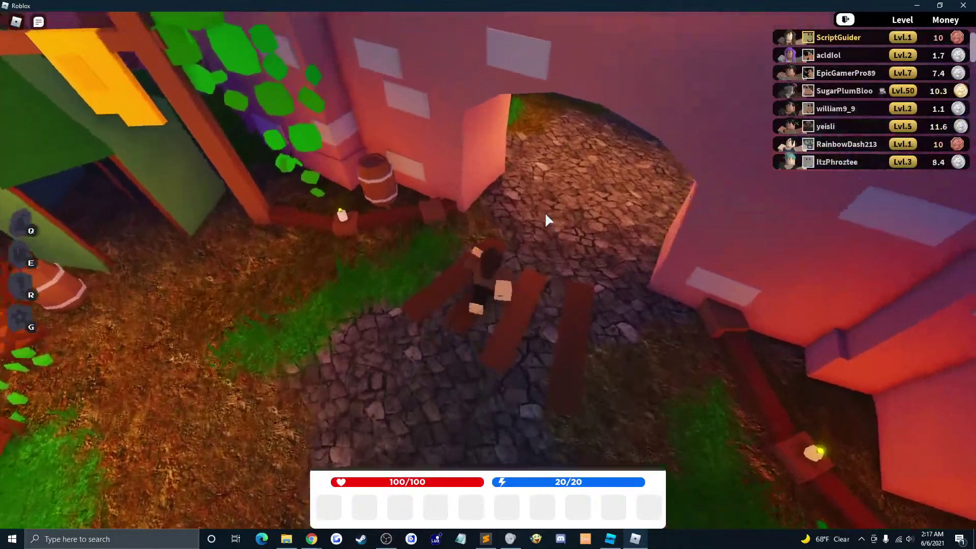
key("w")
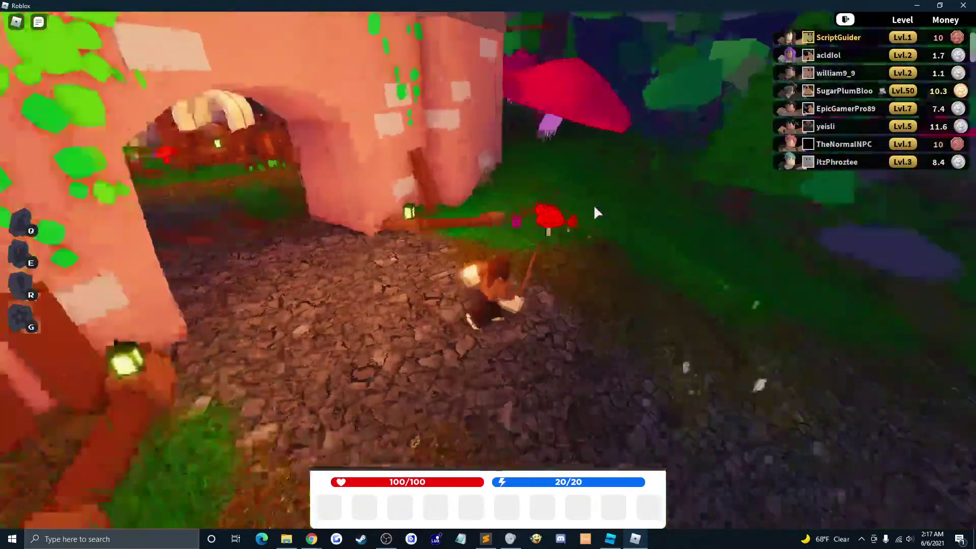
Step: Turn the character back towards the stone gate and try attacking beside the red mushrooms
key("w")
right_click_drag(594, 204, 517, 233)
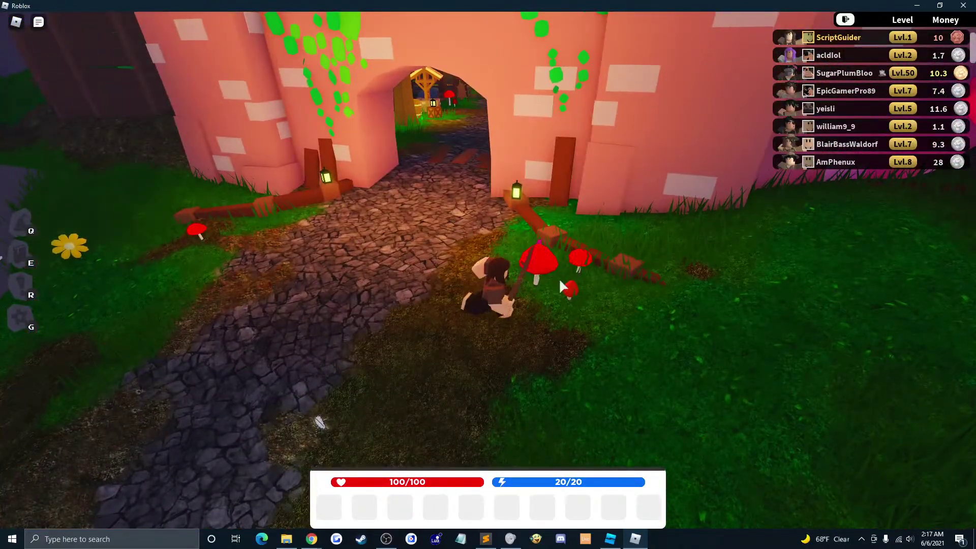
left_click(426, 284)
left_click(556, 325)
left_click(462, 259)
key("a")
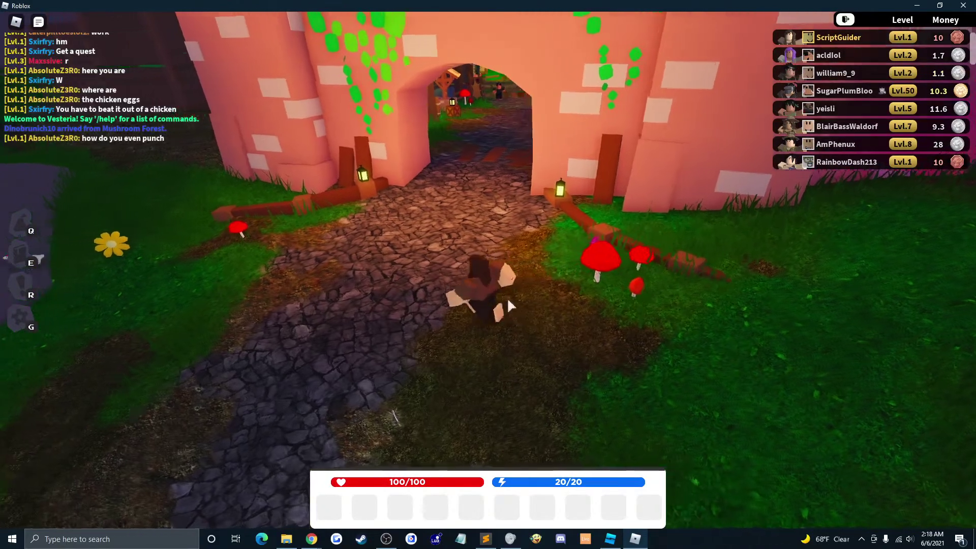
Step: Walk across the grass outside the gate and climb onto the large flat grey rock
key("w")
right_click_drag(509, 300, 521, 283)
key("a")
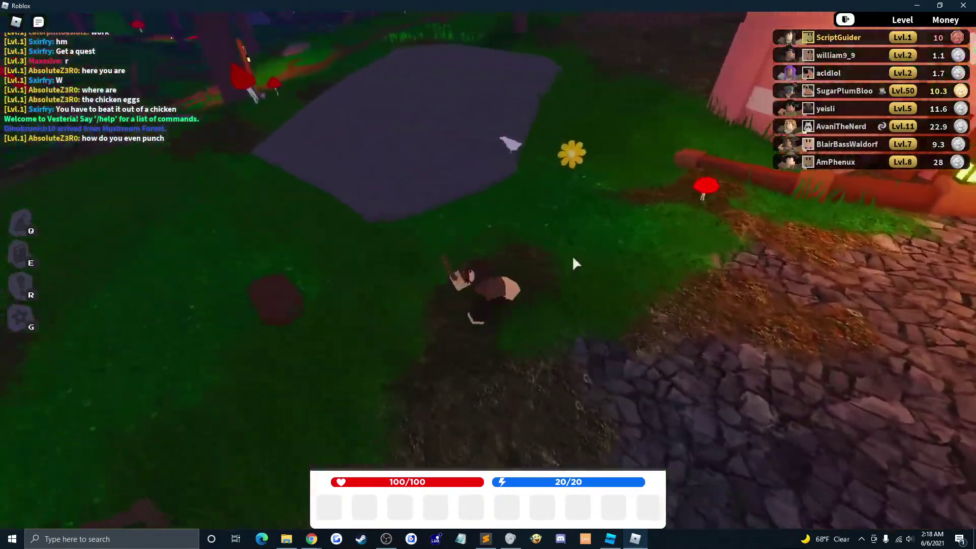
key("w")
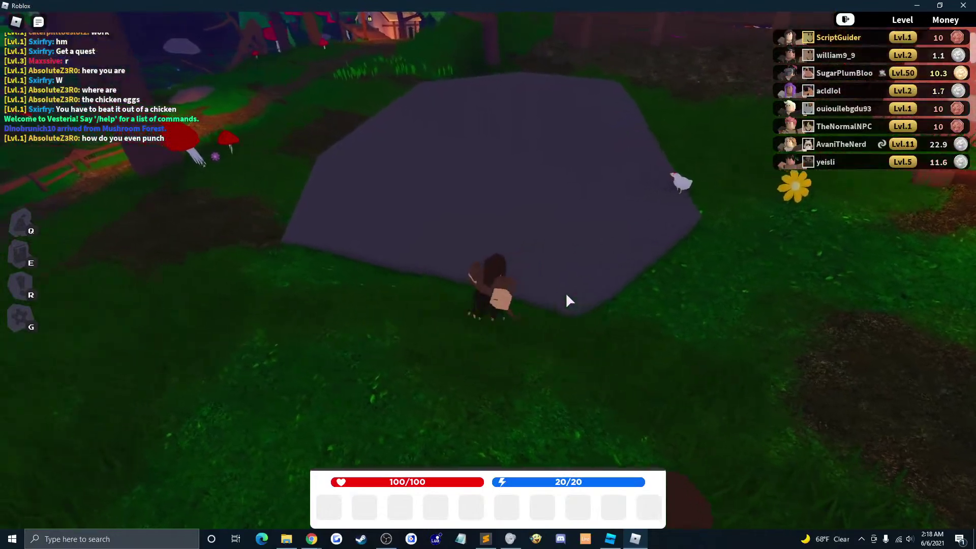
key("w")
right_click_drag(565, 291, 565, 292)
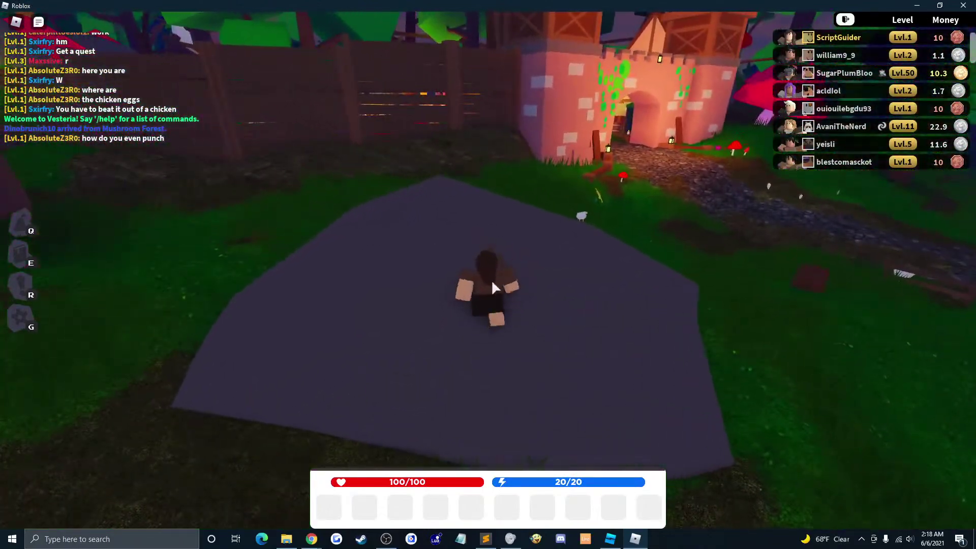
Step: Examine the gate, village fence and surrounding forest from the top of the rock, including from farther away
right_click_drag(493, 284, 476, 234)
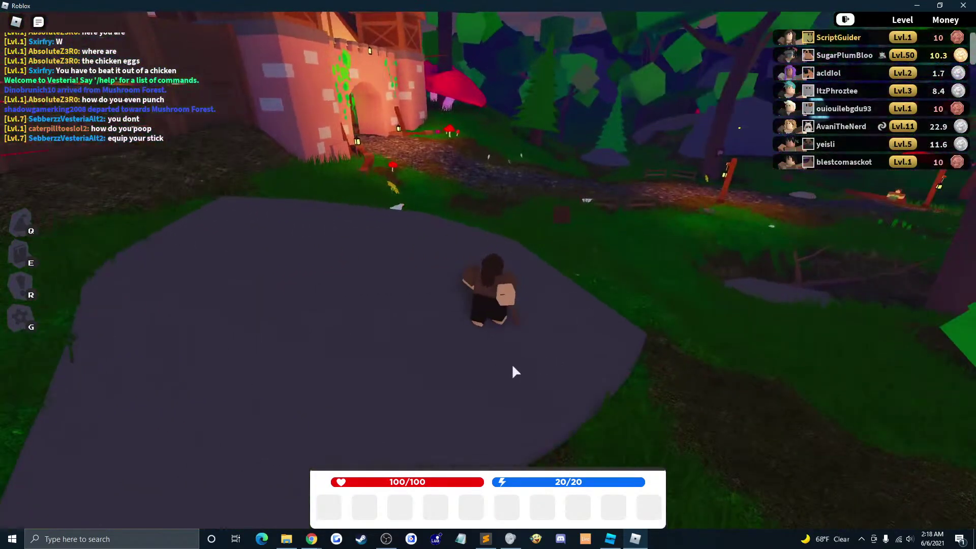
right_click_drag(397, 360, 398, 360)
right_click_drag(563, 283, 563, 283)
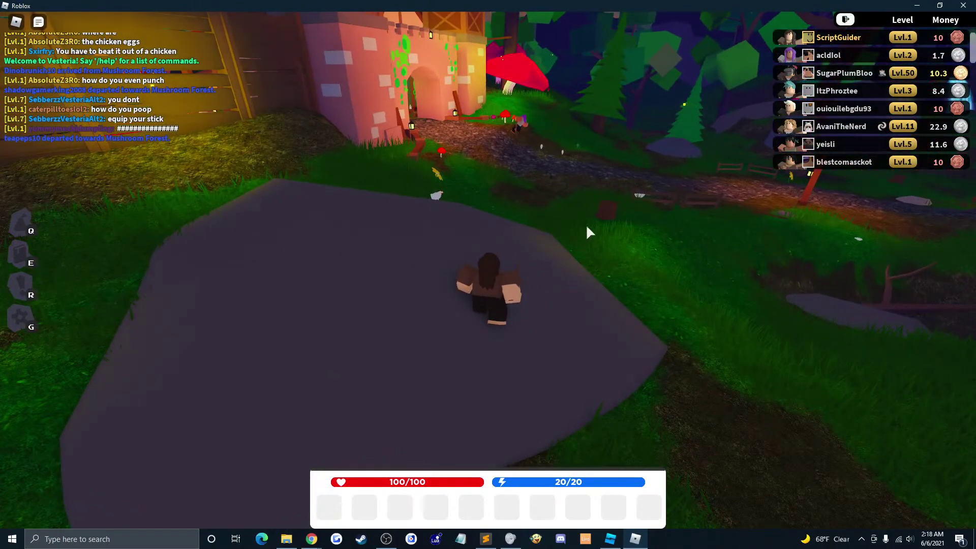
mouse_move(606, 182)
right_mouse_down()
mouse_move(606, 169)
mouse_move(602, 178)
right_mouse_up()
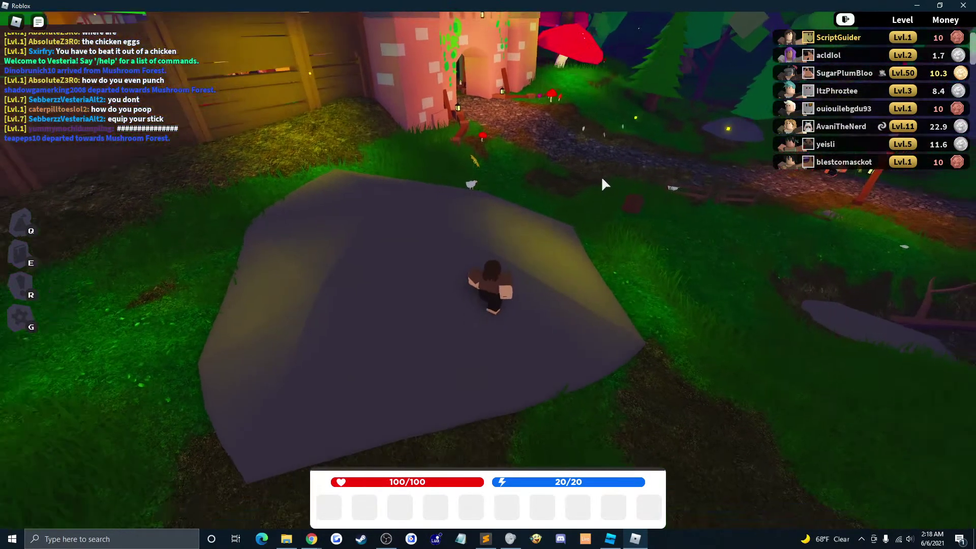
scroll(601, 178, "down", 3)
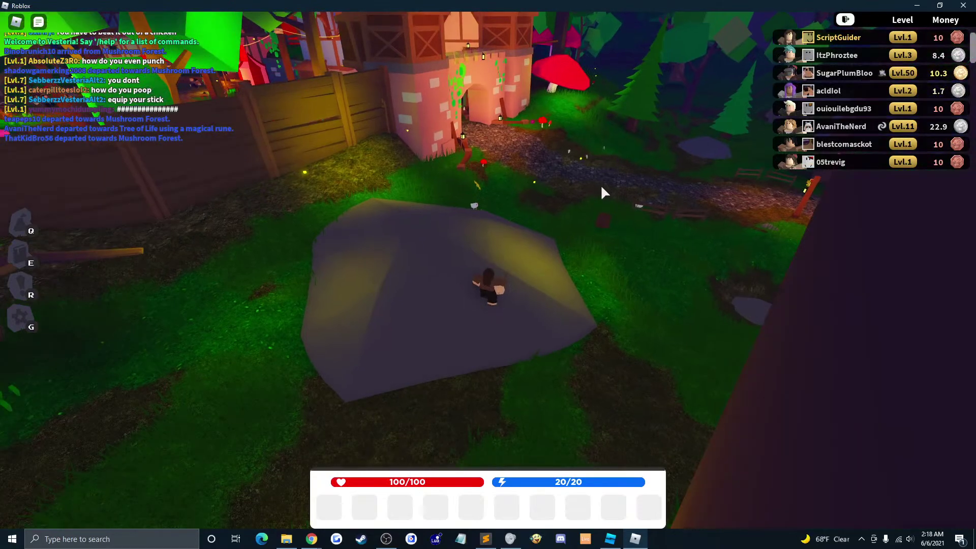
right_click_drag(596, 185, 600, 187)
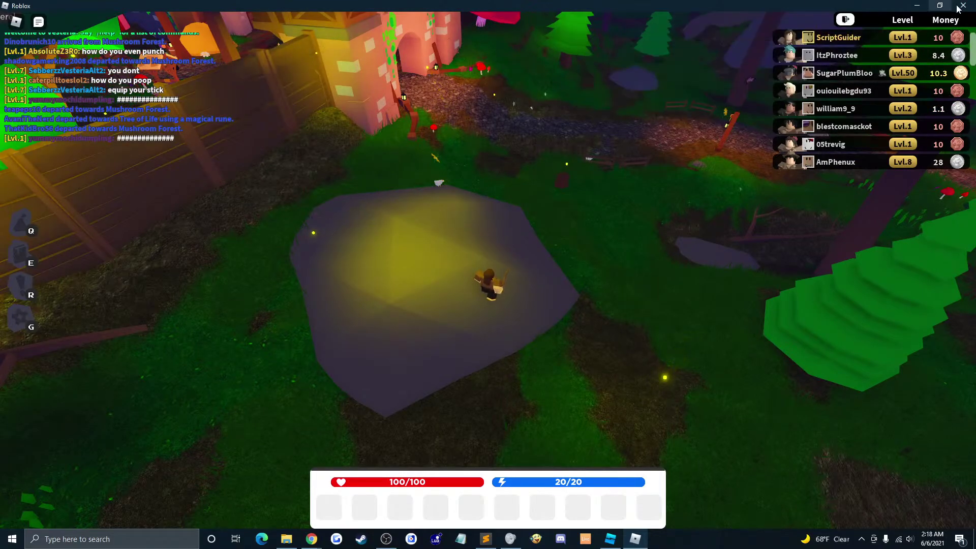
Step: Close the Vesteria game and review its description, statistics and social links on the Roblox game page
left_click(959, 6)
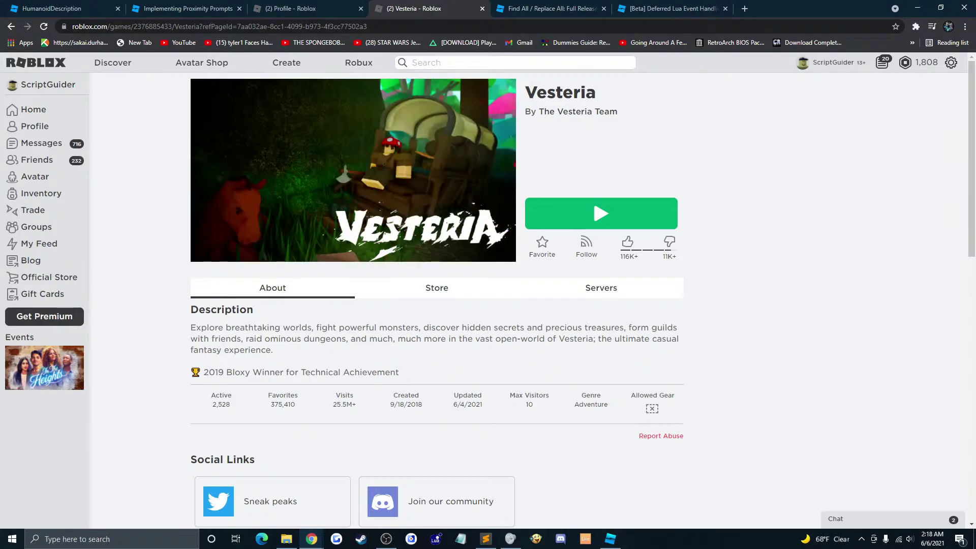
mouse_move(501, 185)
double_click(580, 92)
left_click(574, 92)
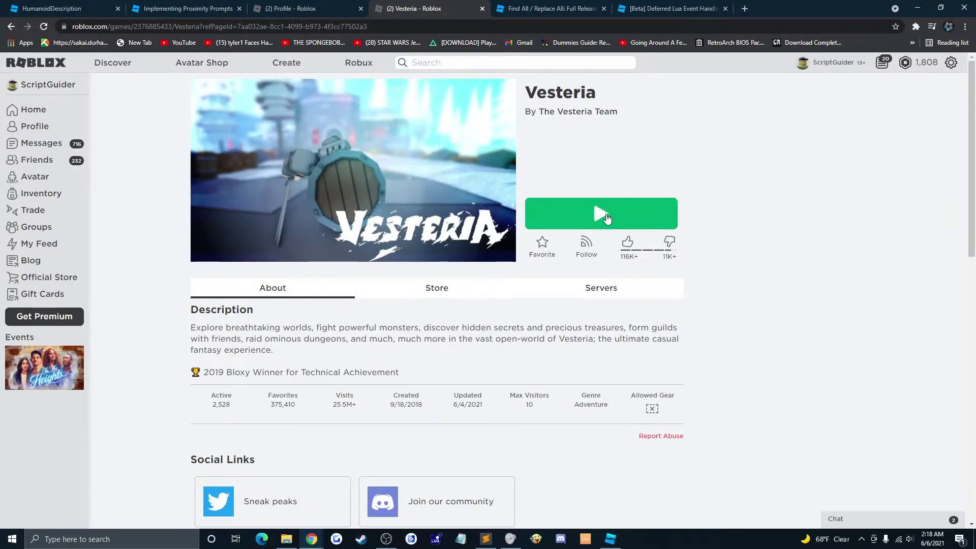
scroll(607, 218, "down", 2)
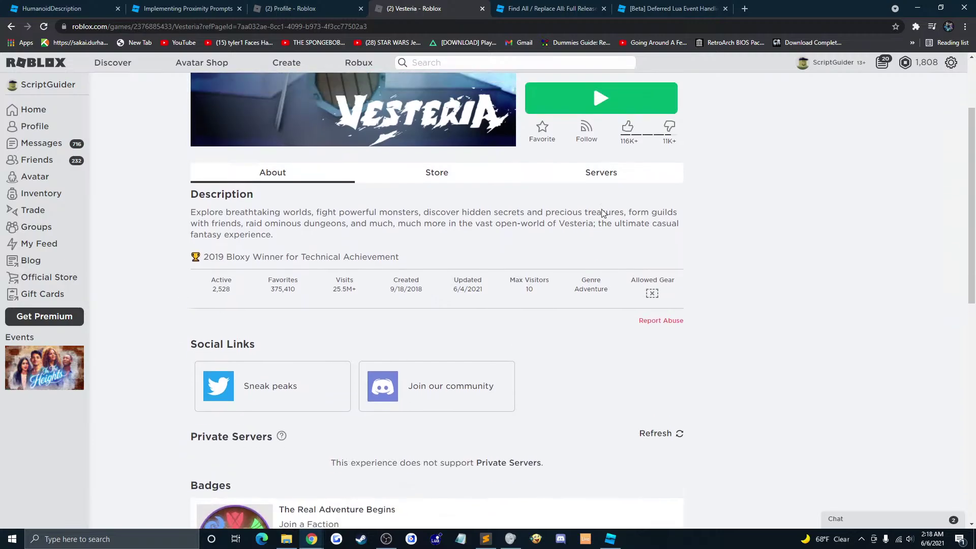
Step: Examine the preview image and title at the head of the Vesteria game page
scroll(605, 168, "up", 1)
scroll(641, 207, "up", 1)
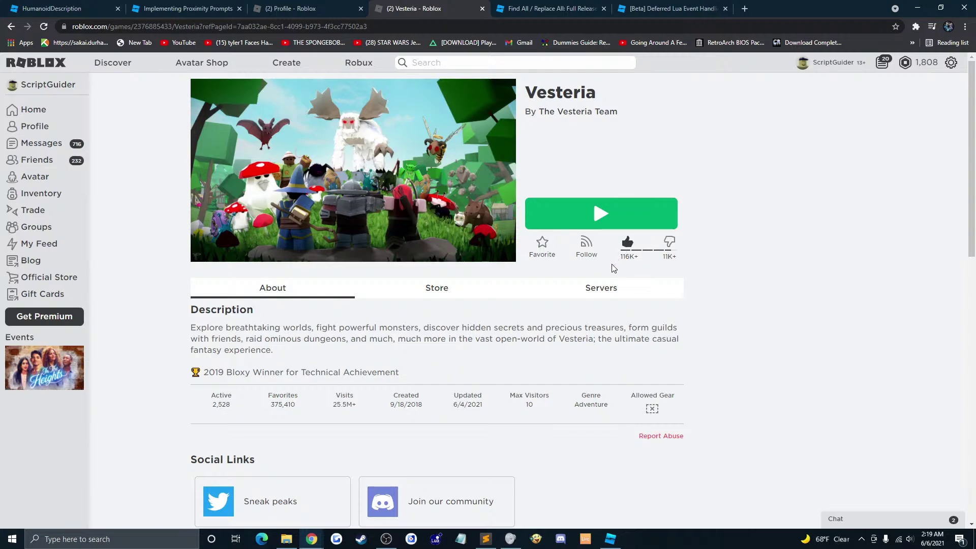
mouse_move(477, 139)
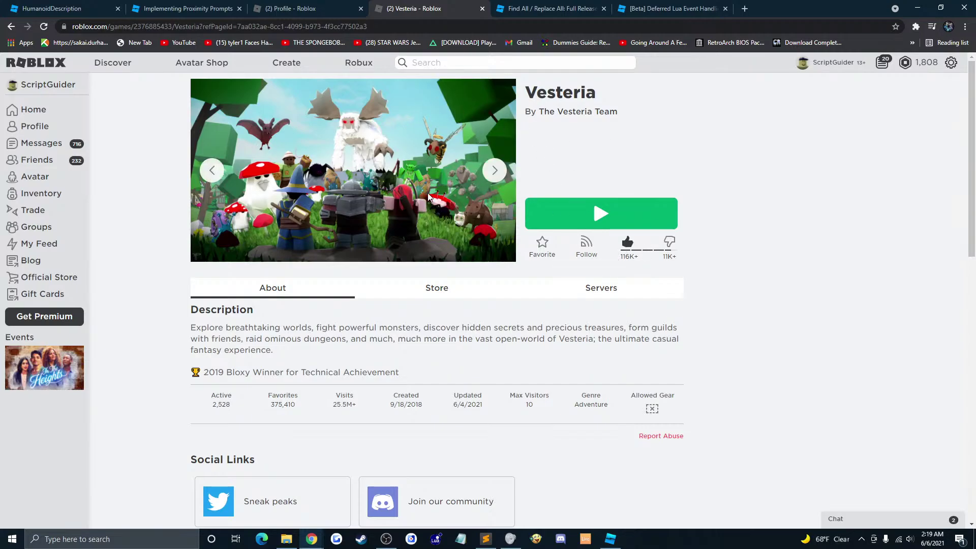
left_click_drag(585, 93, 537, 93)
left_click(593, 92)
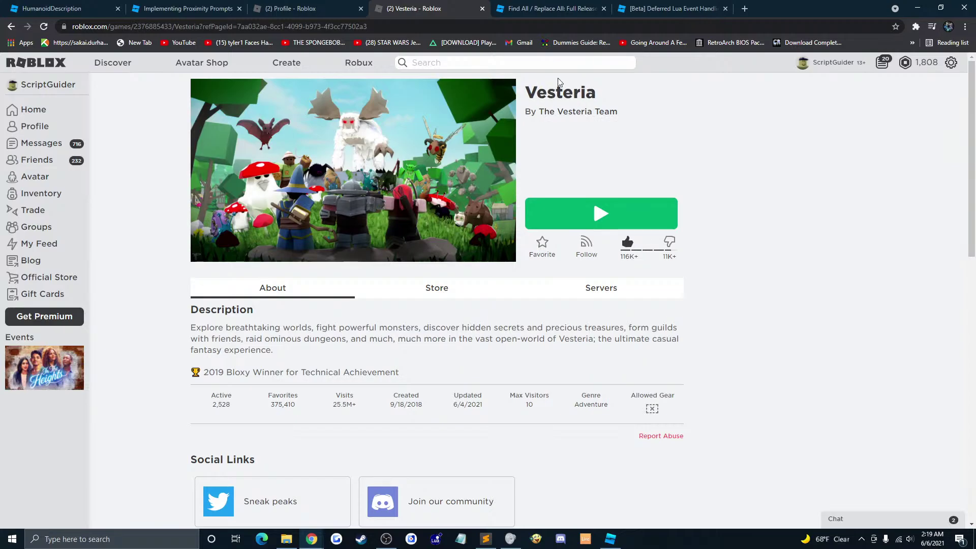
double_click(592, 91)
left_click(589, 92)
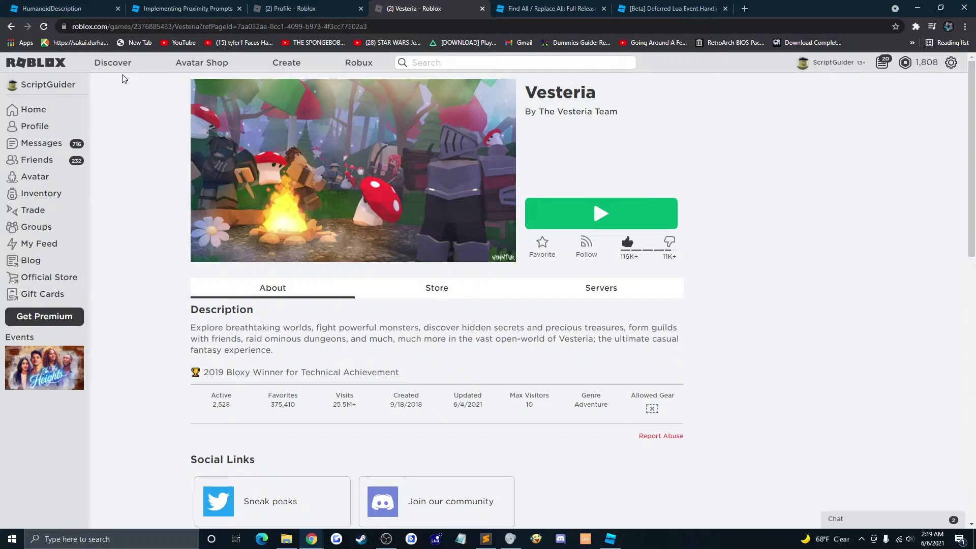
Step: Open the Discover page and look over the Most Engaging, Recommended For You and Up-and-Coming games
left_click(110, 66)
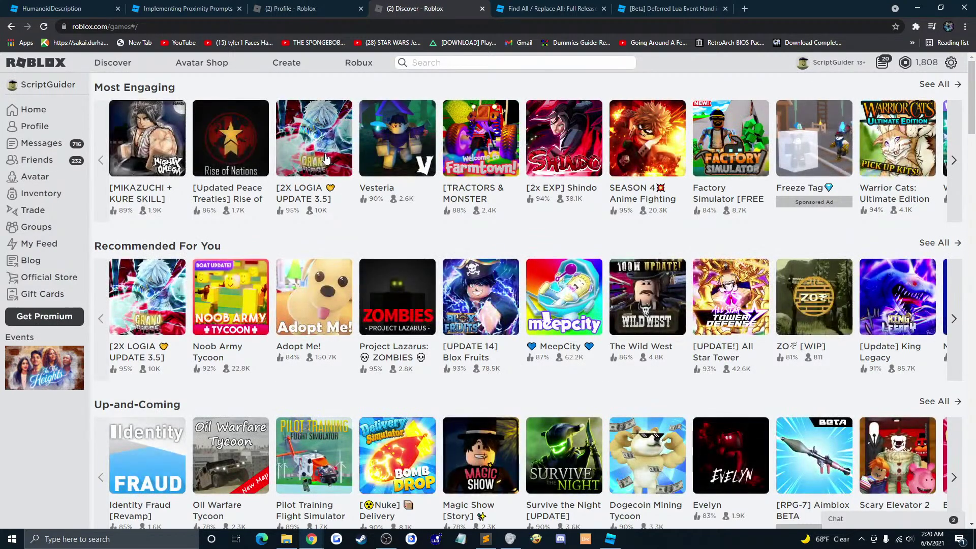
left_click_drag(973, 117, 974, 118)
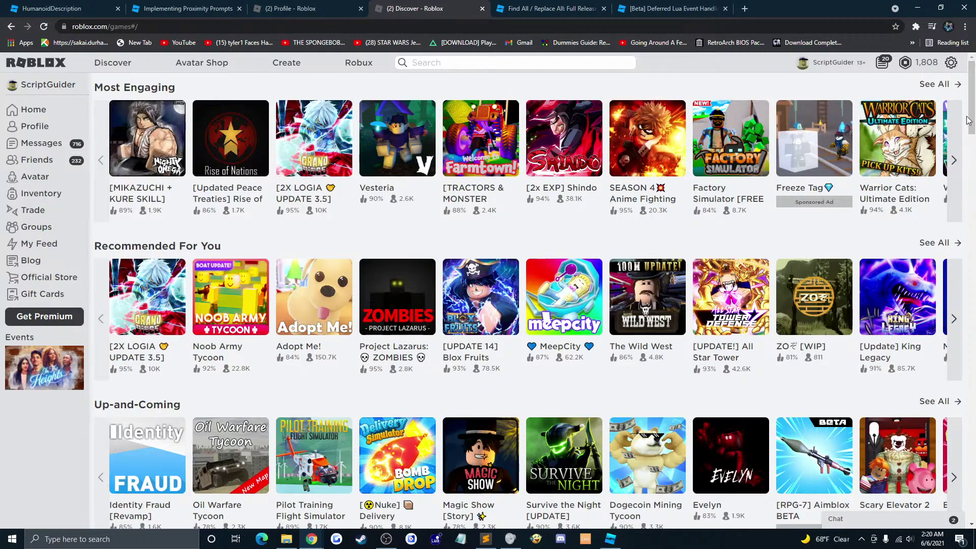
left_click_drag(970, 118, 970, 122)
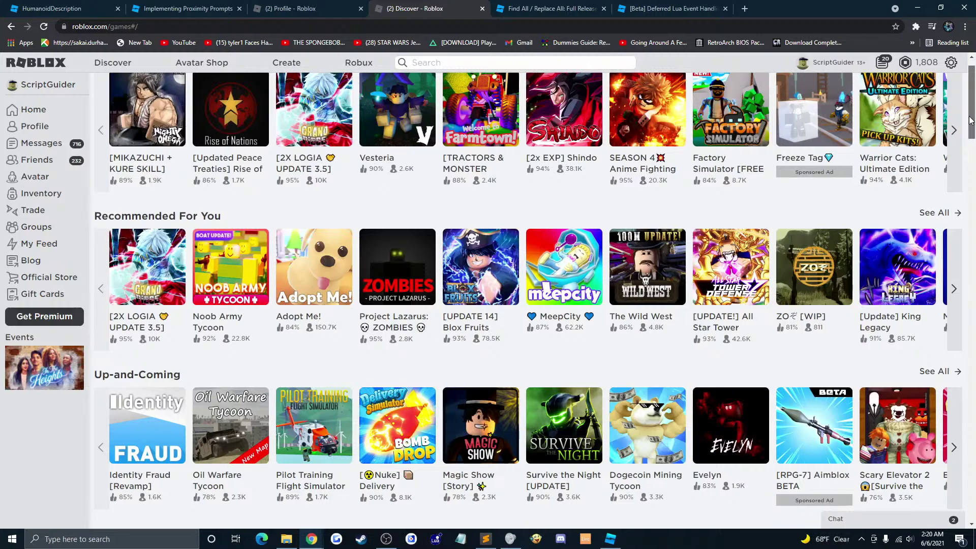
left_click_drag(972, 120, 971, 117)
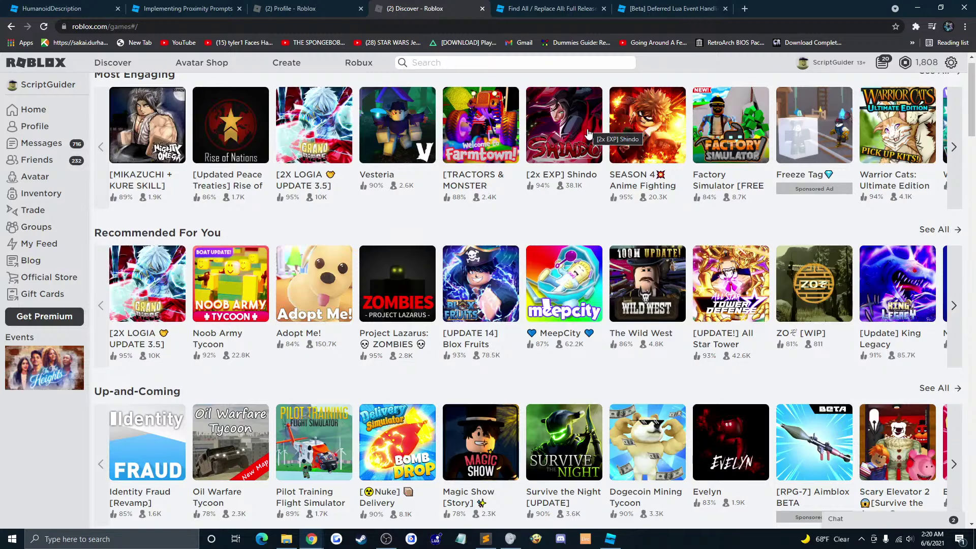
scroll(783, 163, "up", 1)
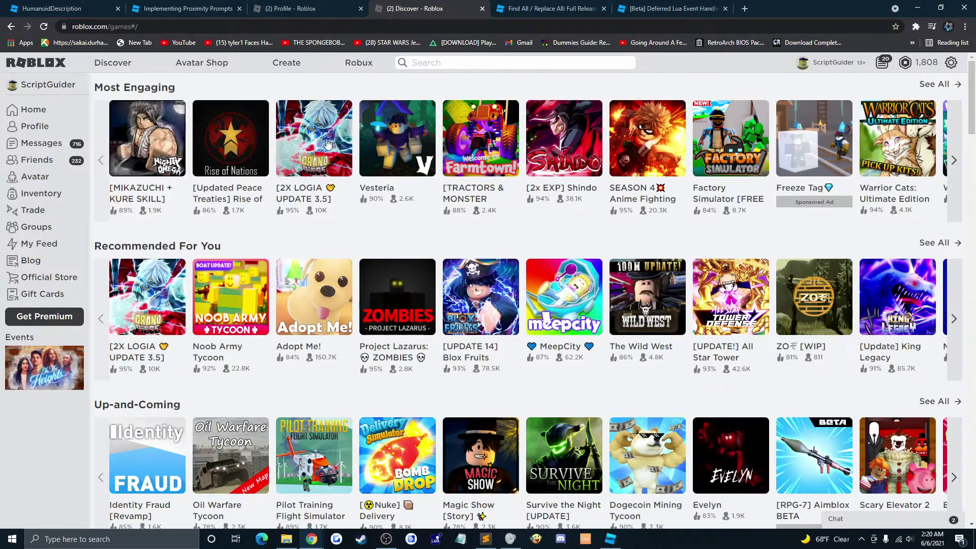
Step: Open Anime Fighting Simulator from the Most Engaging games, launch it and start playing from its title screen
left_click(630, 134)
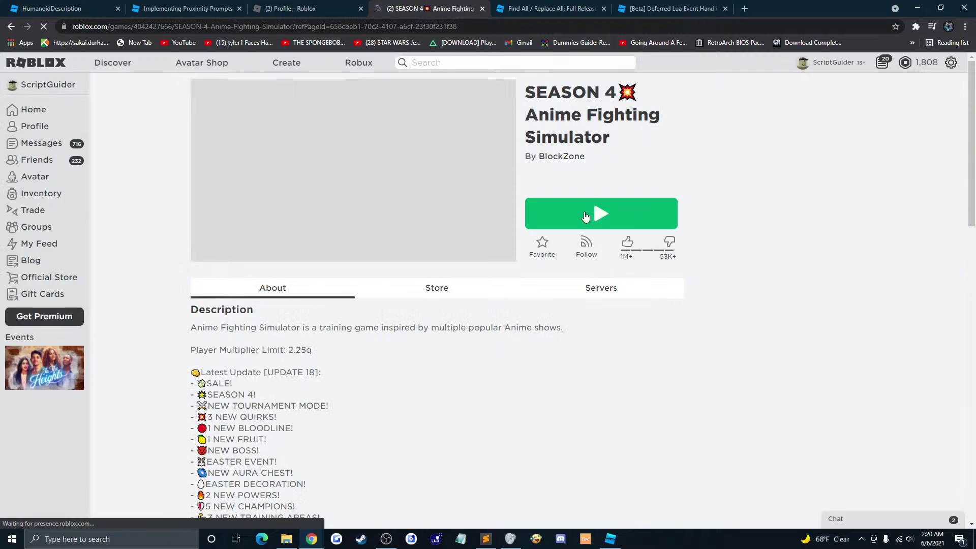
left_click(585, 216)
left_click(572, 112)
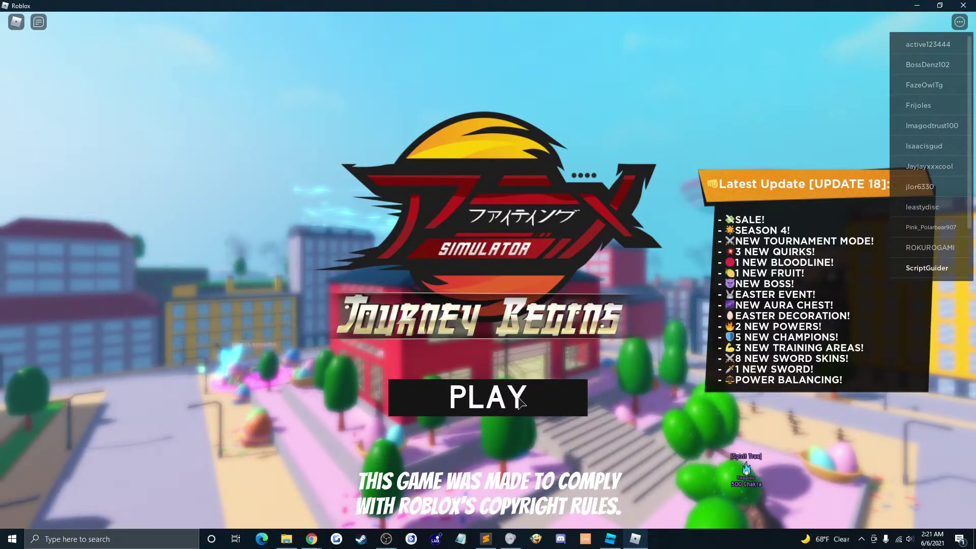
left_click(520, 403)
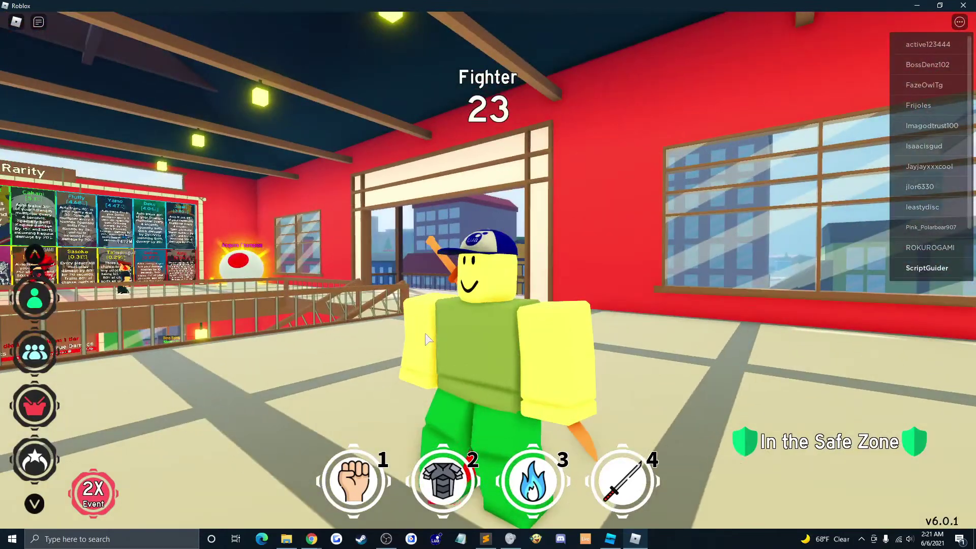
Step: Switch to the browser and flip through the preview images on the Anime Fighting Simulator page
left_click(316, 540)
left_click(376, 484)
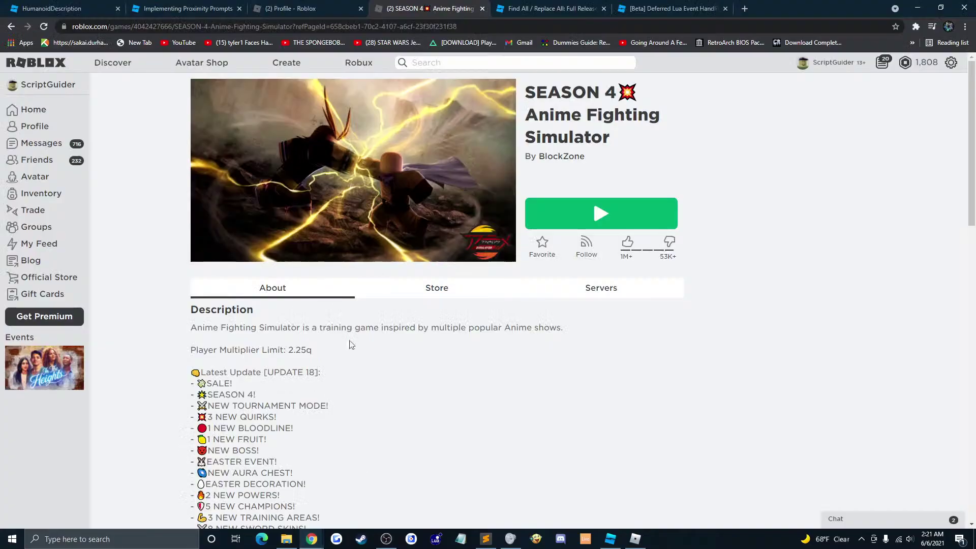
left_click(489, 172)
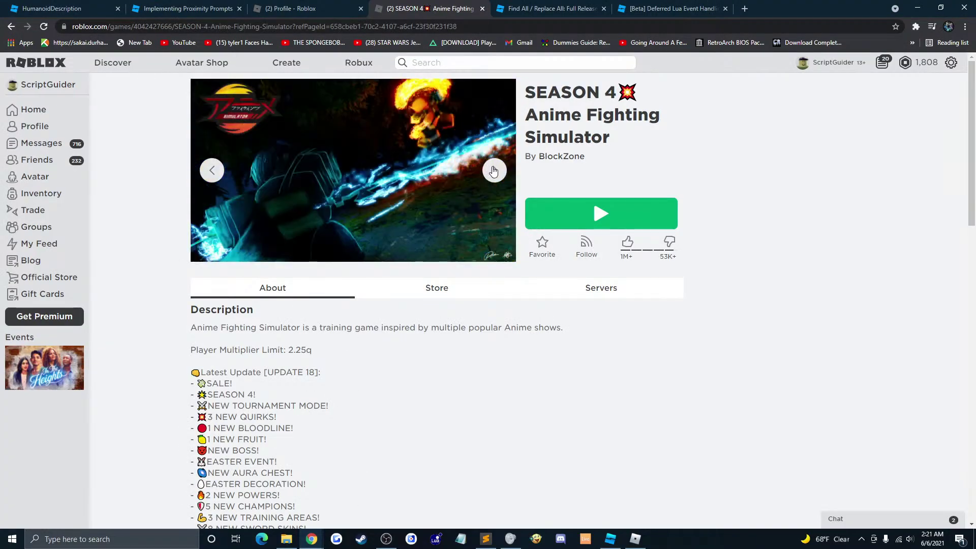
left_click(493, 171)
left_click(493, 171)
left_click(494, 171)
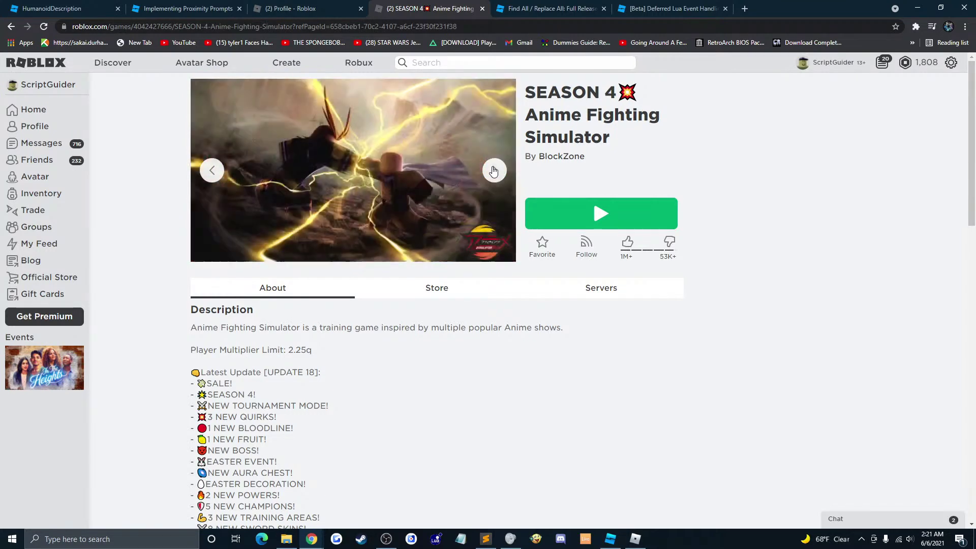
Step: Return to the running game and run the character across the upper floor of the red building
left_click(635, 539)
scroll(574, 300, "down", 5)
right_click_drag(589, 306, 542, 217)
scroll(574, 300, "up", 3)
key("w")
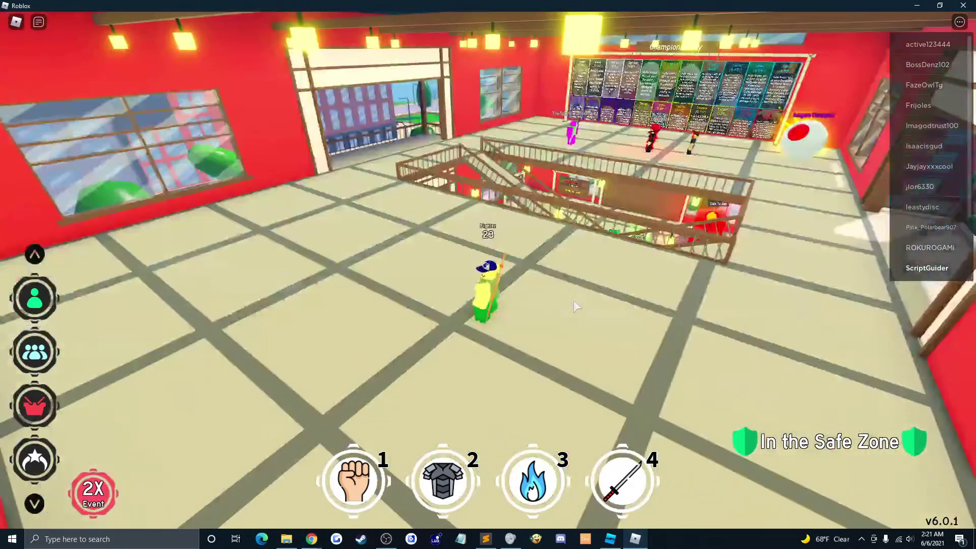
scroll(575, 265, "down", 3)
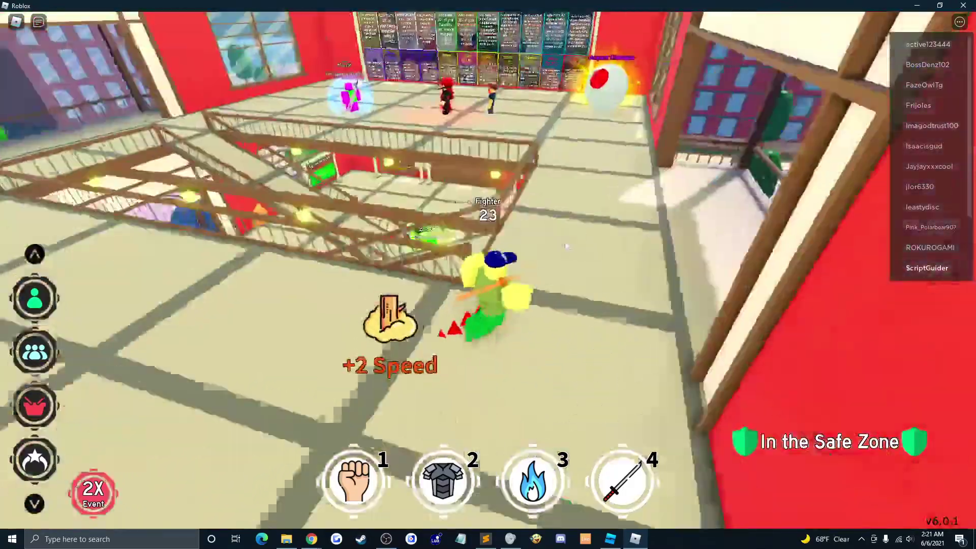
Step: Bring the character onto the outdoor front stairs, examine the red building from outside and close the game
key("space")
scroll(569, 239, "down", 5)
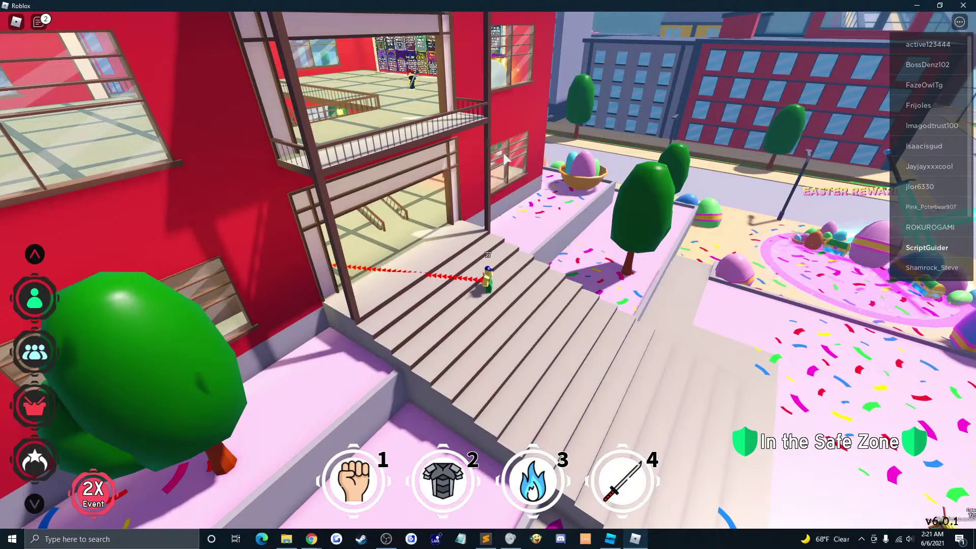
right_click_drag(505, 159, 568, 138)
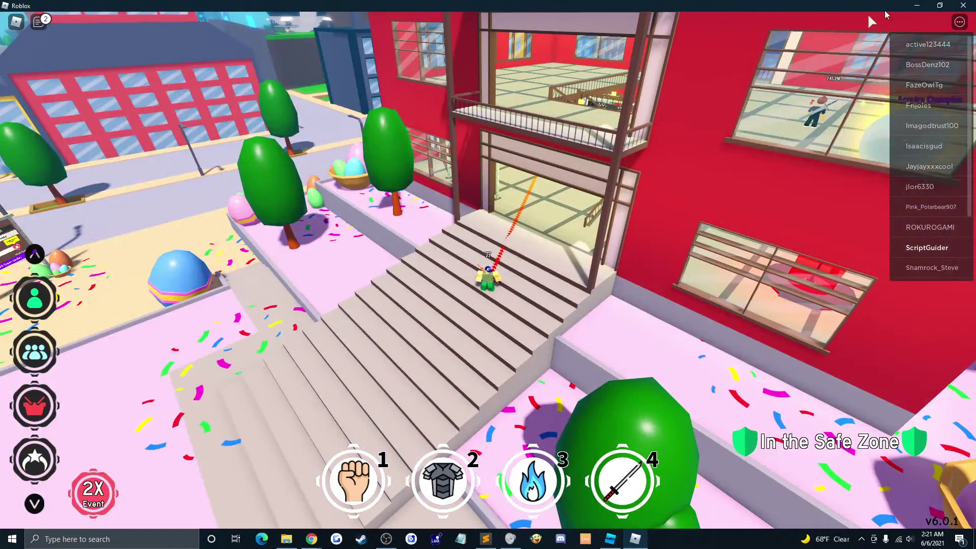
left_click(962, 6)
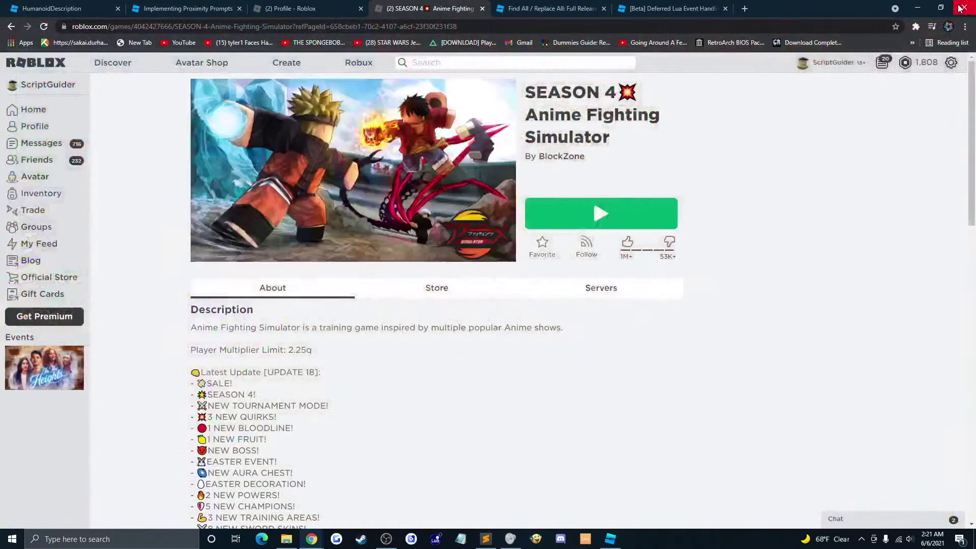
Step: Switch to the open profile page and look back over its favorites, groups and avatar items
left_click(309, 11)
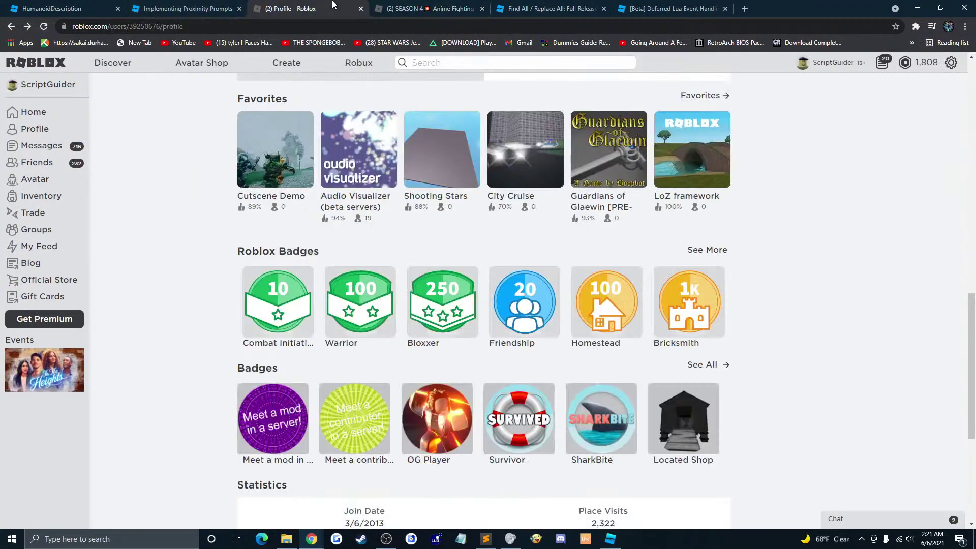
scroll(383, 137, "up", 5)
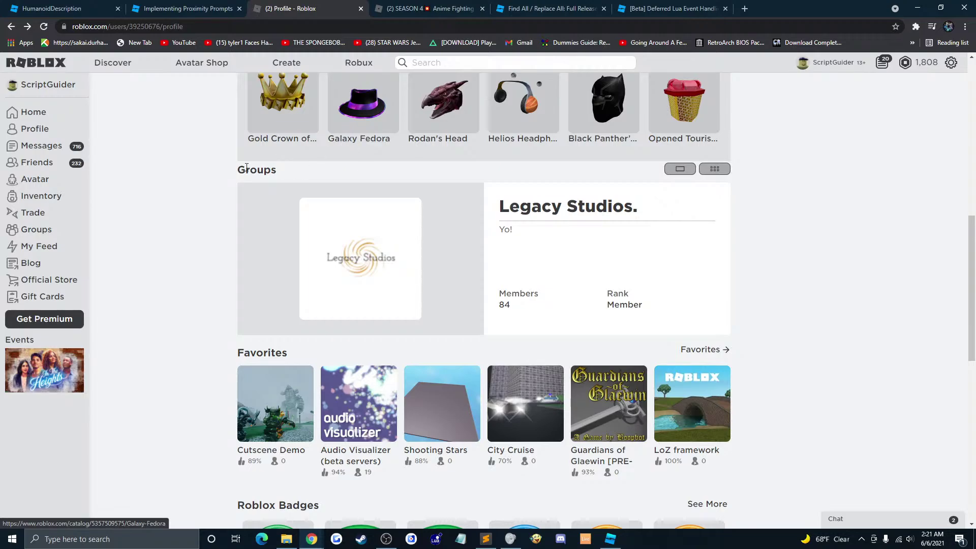
scroll(207, 170, "up", 10)
Step: Open Discover from the profile page and browse the next set of Most Engaging games and the rows below
left_click(124, 70)
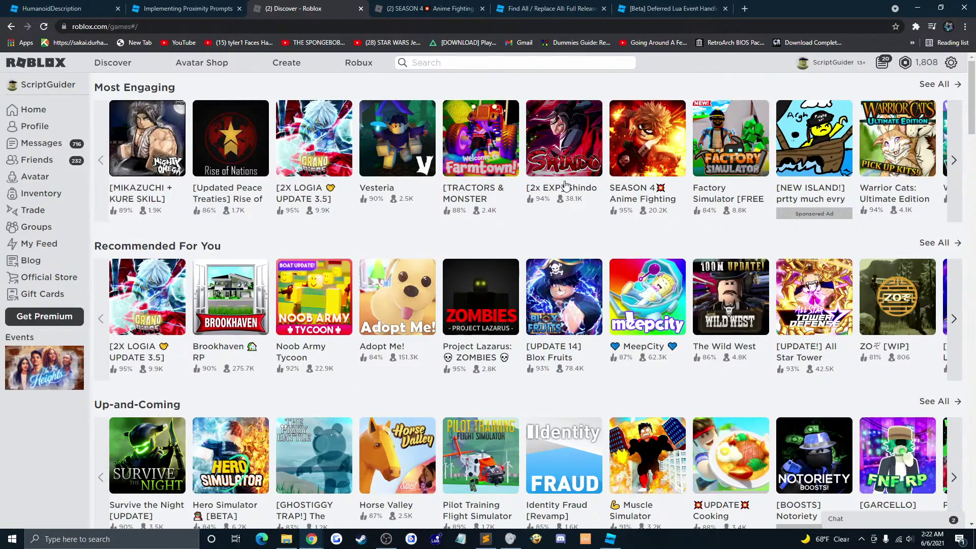
left_click(954, 160)
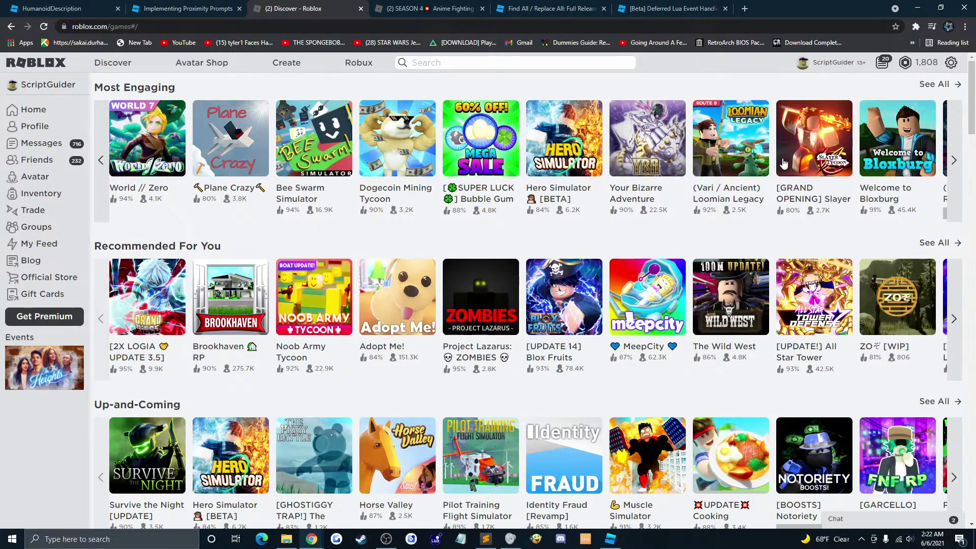
left_click_drag(972, 130, 972, 133)
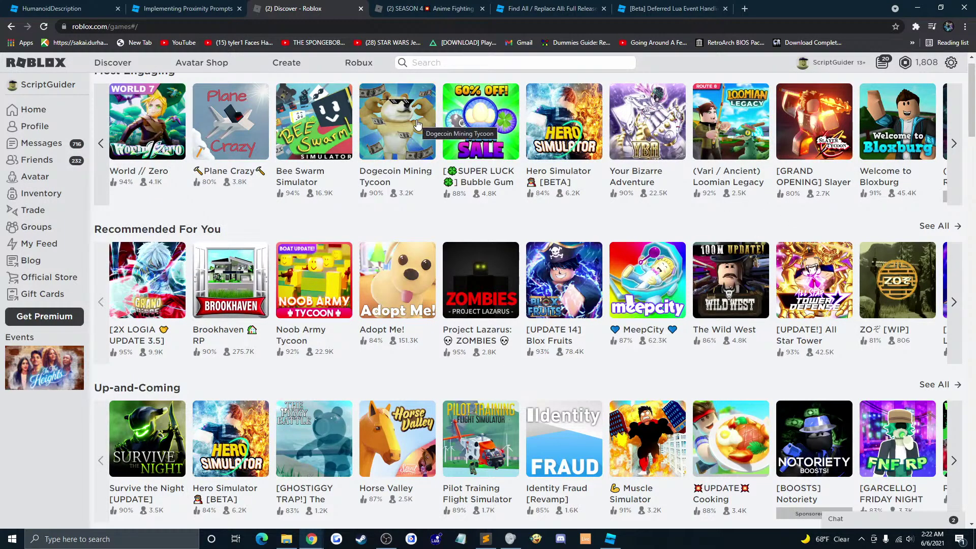
scroll(418, 125, "down", 2)
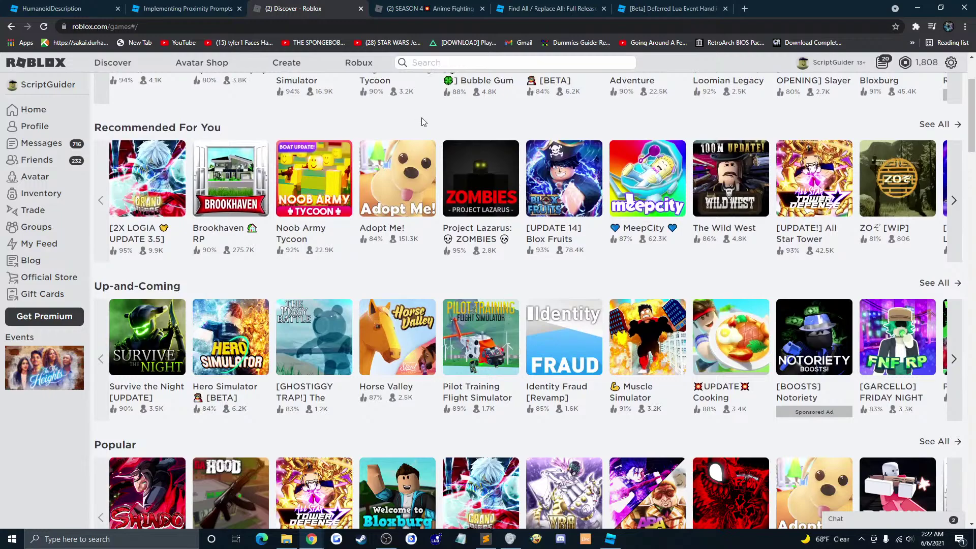
scroll(422, 122, "up", 2)
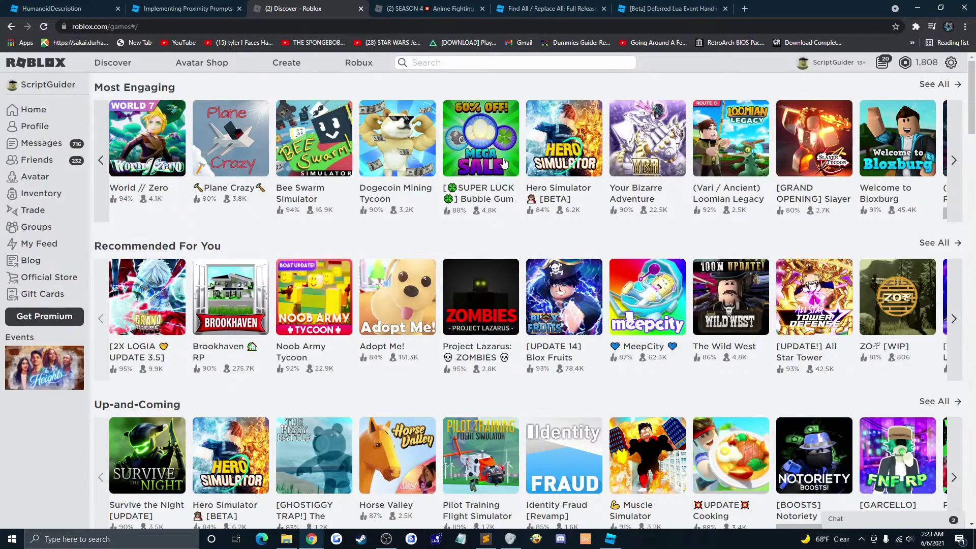
Step: Open the Create page from the Anime Fighting Simulator page and look through the account's list of experiences
left_click(438, 9)
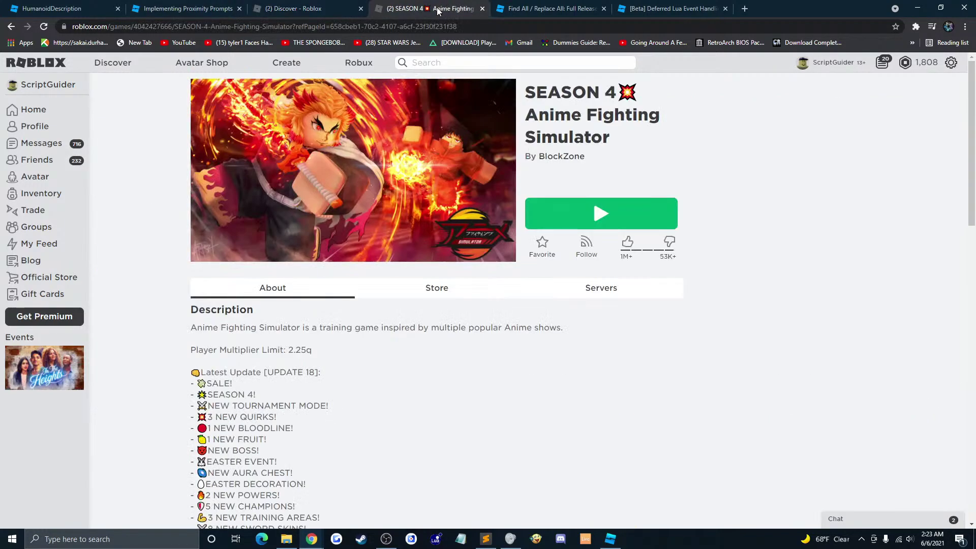
left_click(582, 5)
left_click(101, 8)
left_click(396, 10)
left_click(299, 64)
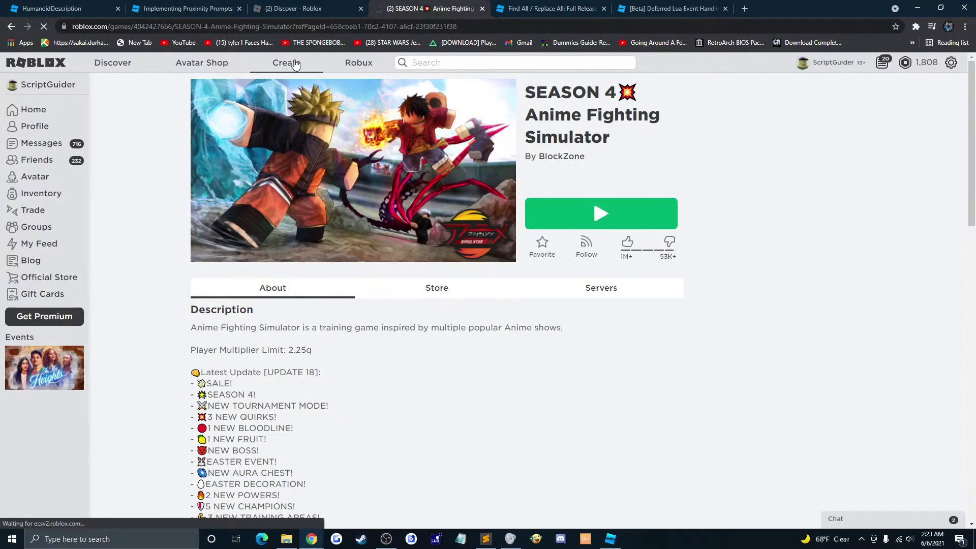
scroll(529, 207, "down", 1)
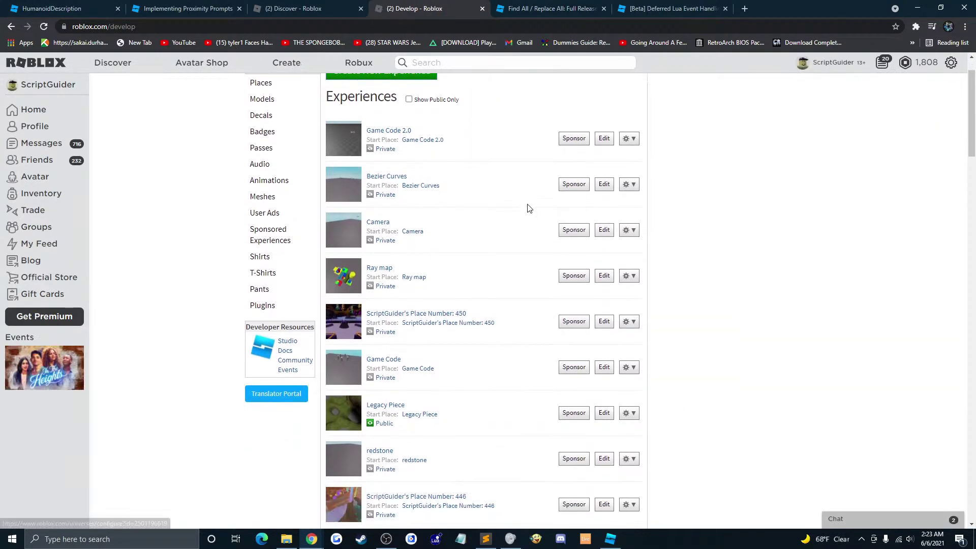
scroll(530, 208, "down", 6)
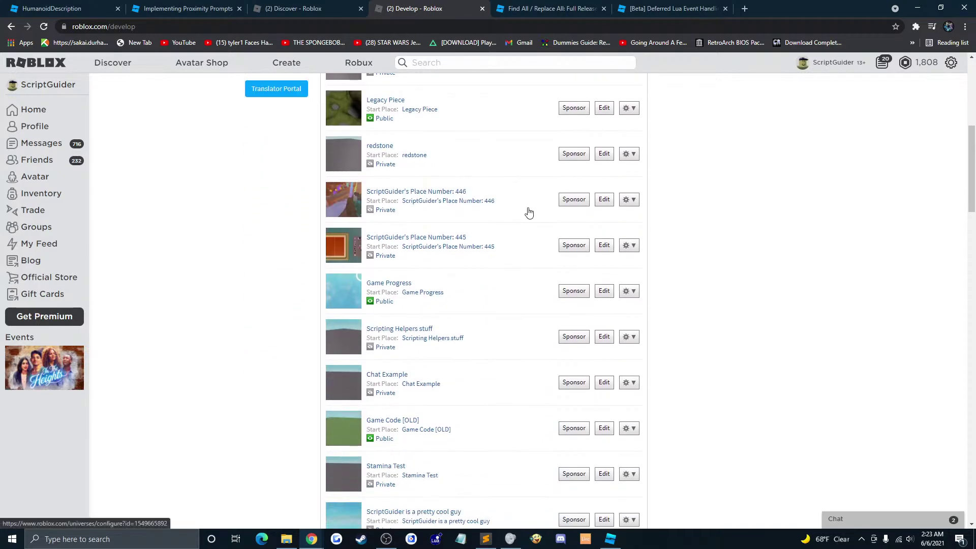
scroll(530, 213, "down", 3)
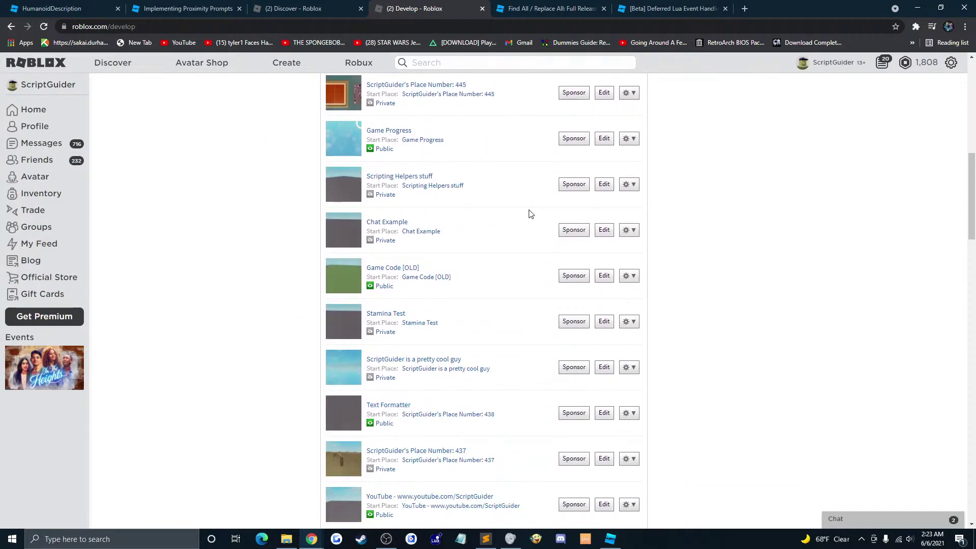
scroll(531, 214, "down", 4)
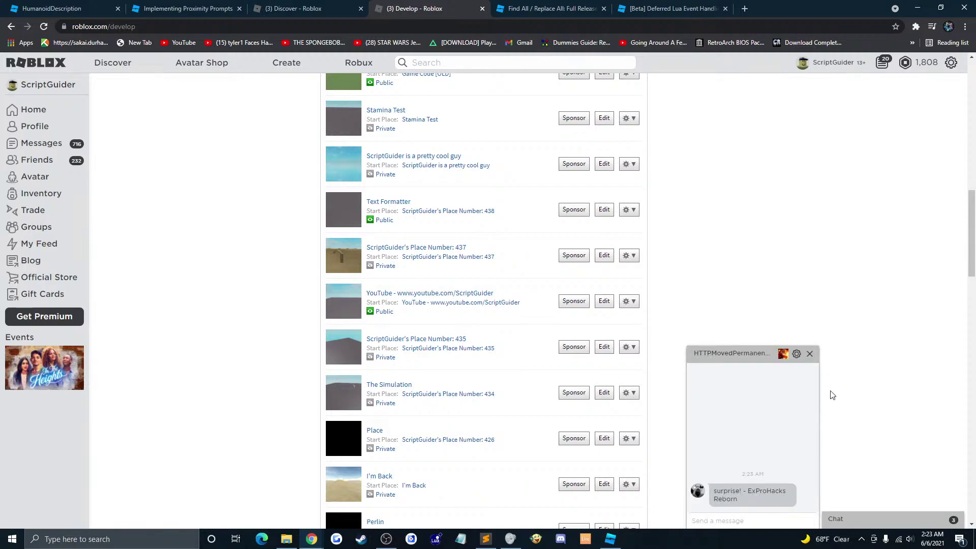
Step: Reply to the incoming chat message with "ayy what's up" and the friend's nickname, and look further down the experiences list
type("ayy what's expro")
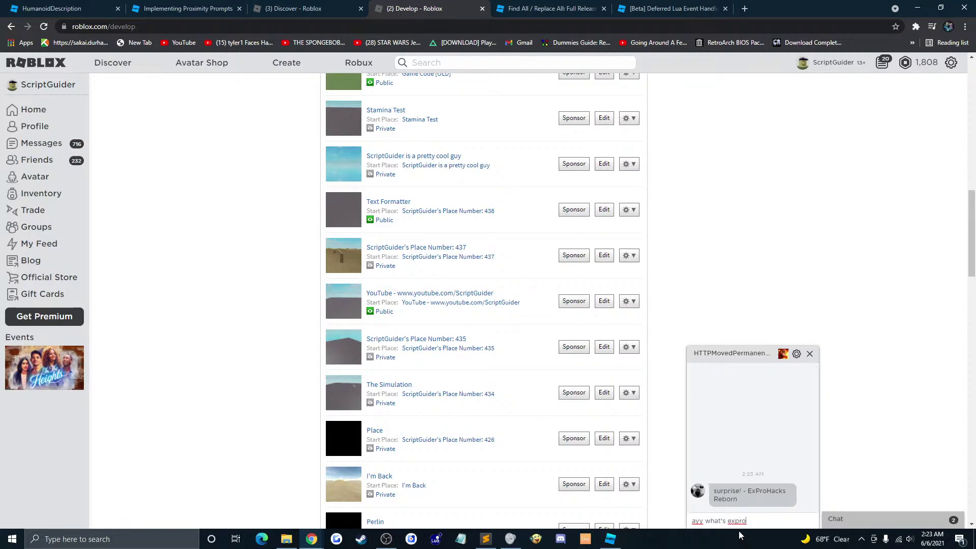
type("up")
key("Return")
scroll(556, 199, "down", 3)
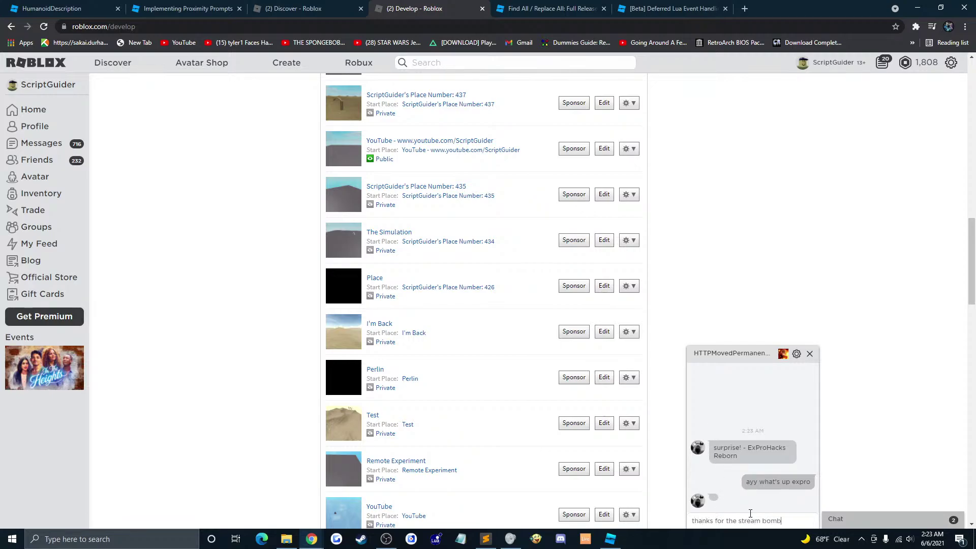
Step: Send the chat message "thanks for the stream bomb" and look through the rest of the listed experiences
key("Return")
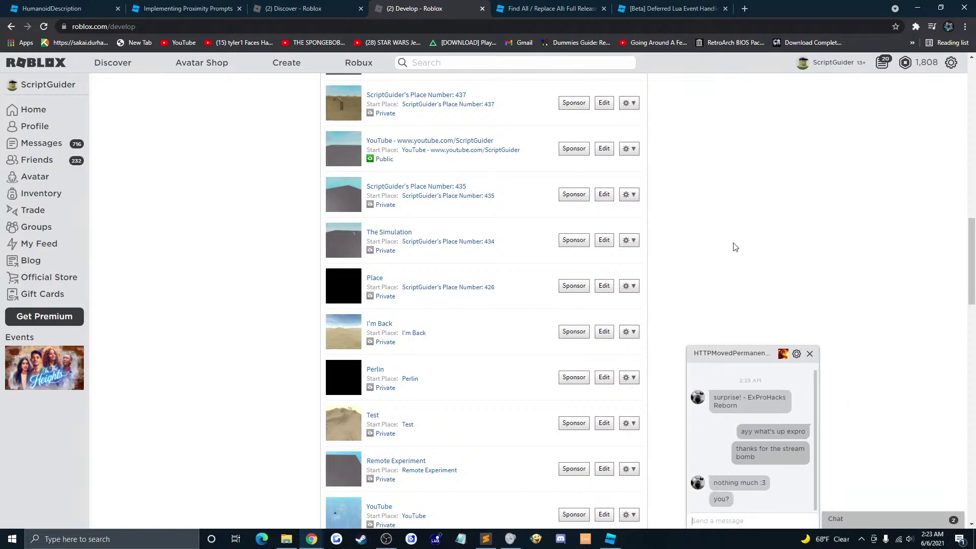
scroll(713, 234, "up", 9)
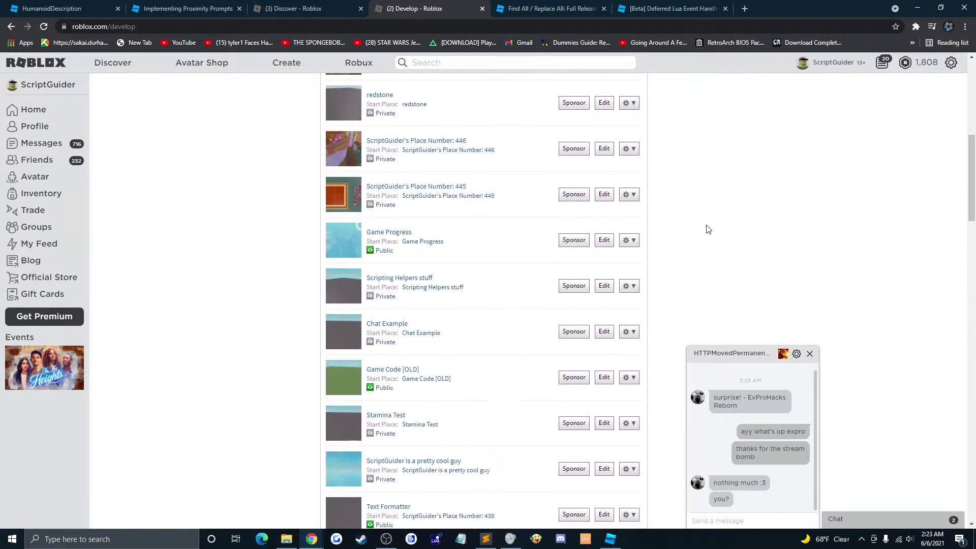
scroll(708, 227, "up", 3)
scroll(670, 222, "down", 8)
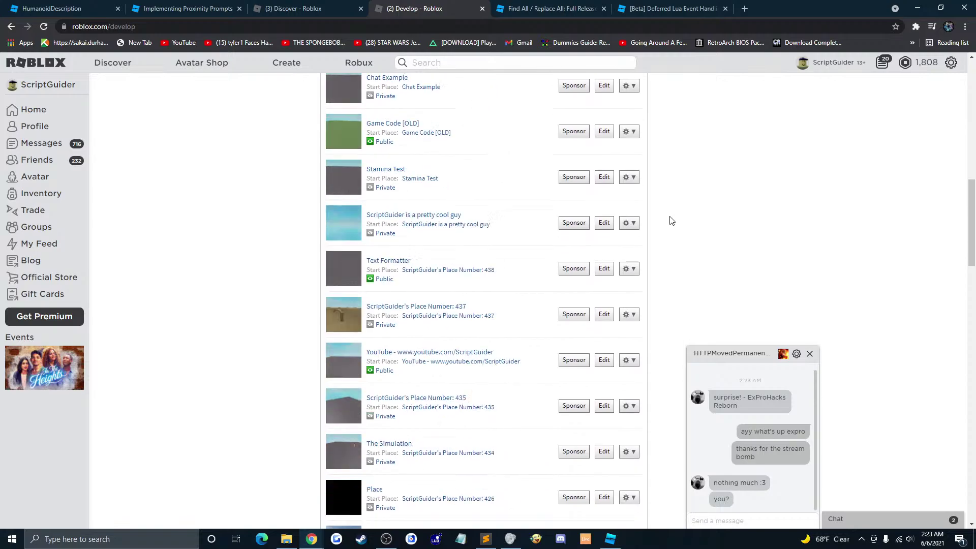
scroll(670, 220, "down", 20)
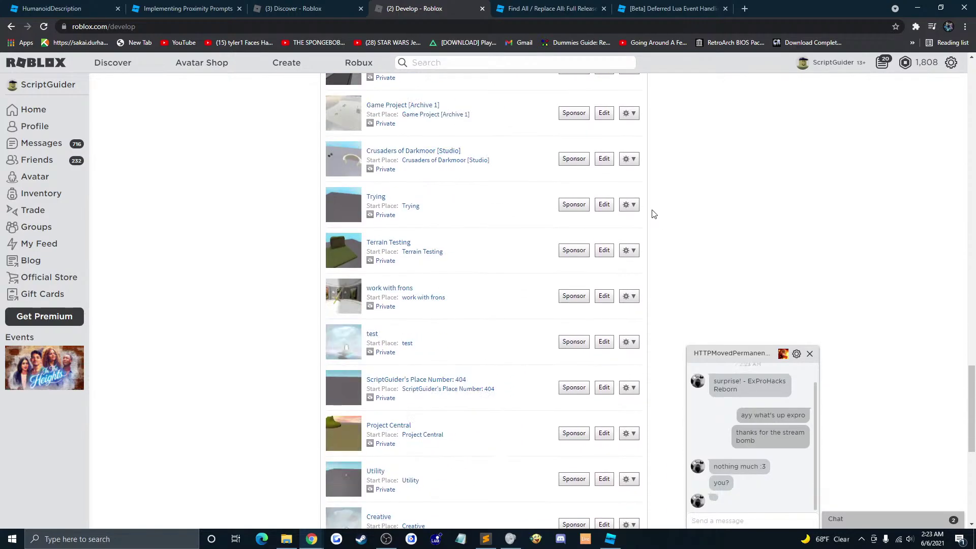
scroll(653, 214, "down", 4)
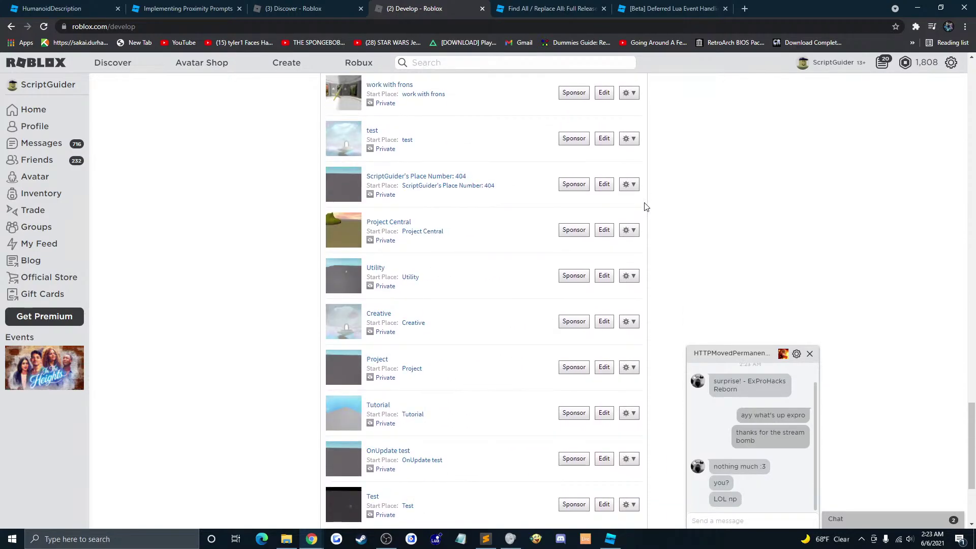
scroll(647, 206, "down", 4)
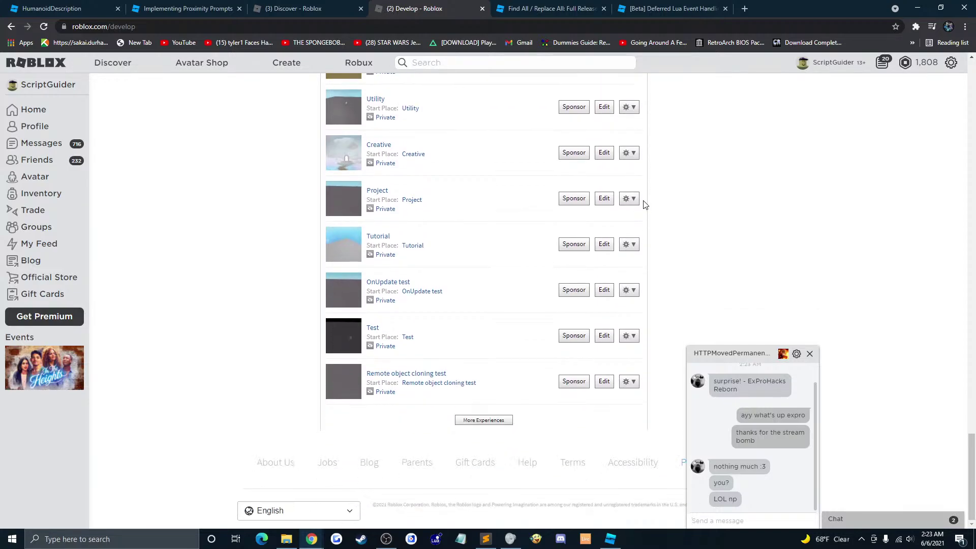
Step: Load more experiences at the end of the list and look through the older projects down to Secret Project (Preview)
left_click(487, 421)
scroll(443, 180, "down", 12)
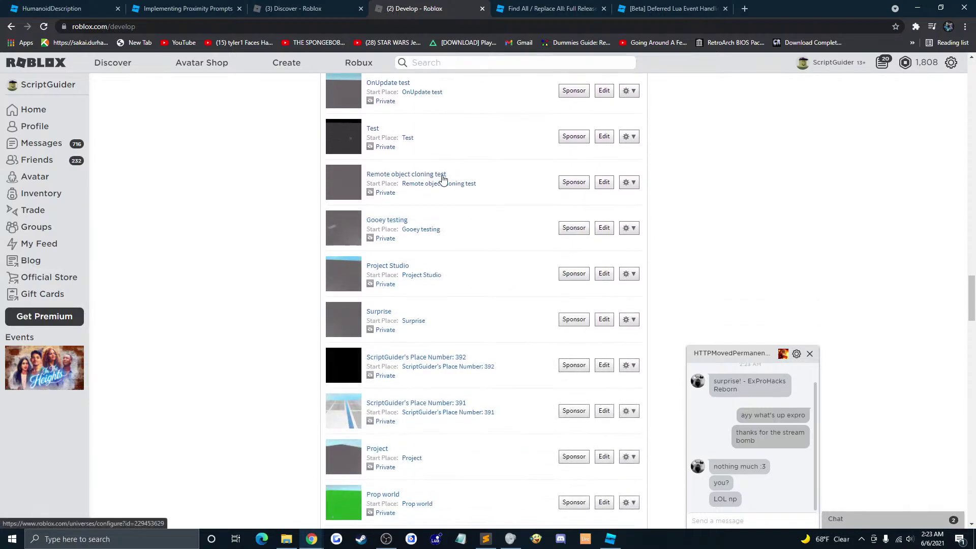
scroll(444, 180, "down", 6)
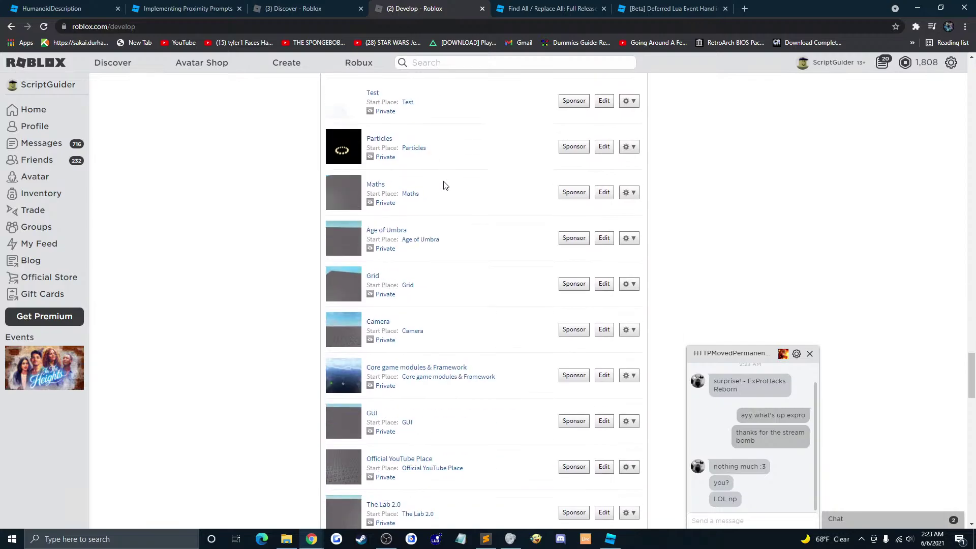
scroll(444, 183, "up", 3)
scroll(446, 186, "down", 4)
scroll(448, 189, "down", 11)
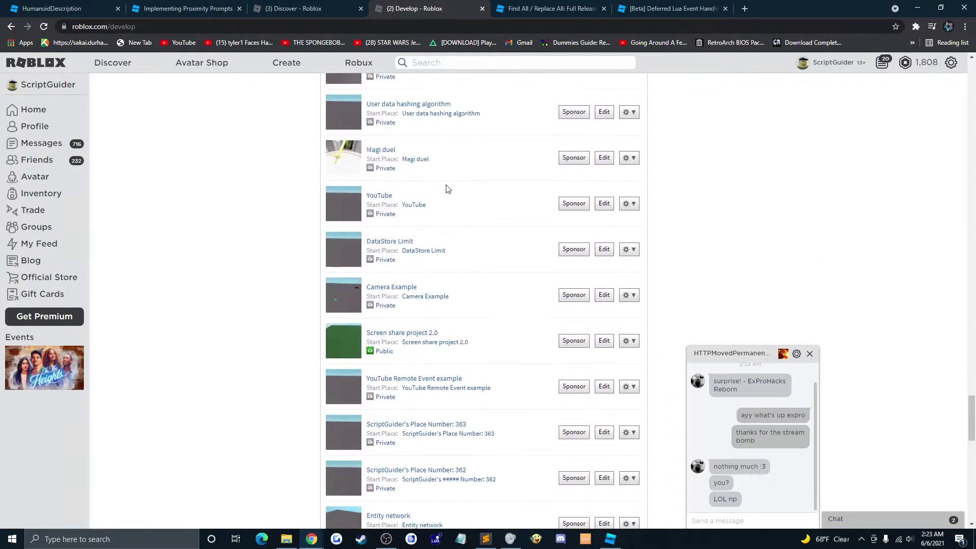
scroll(448, 189, "down", 5)
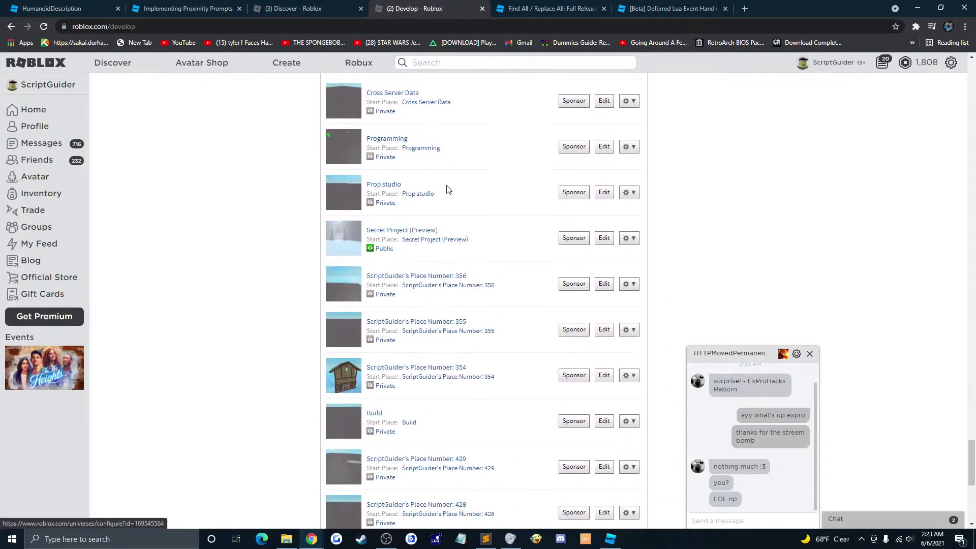
Step: Open Secret Project (Preview) for editing in Roblox Studio, dismissing the game-sharing tip
left_click(604, 239)
left_click(523, 116)
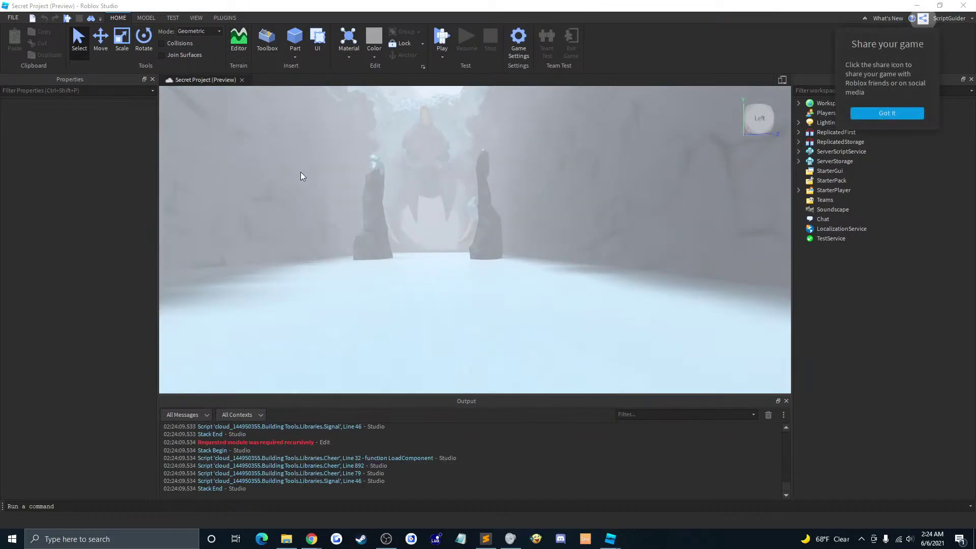
left_click(885, 114)
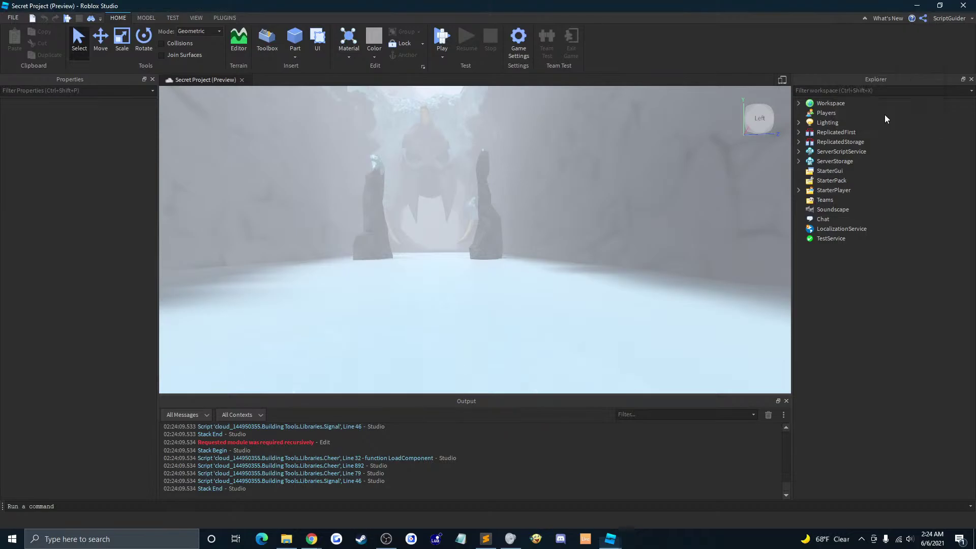
mouse_move(309, 539)
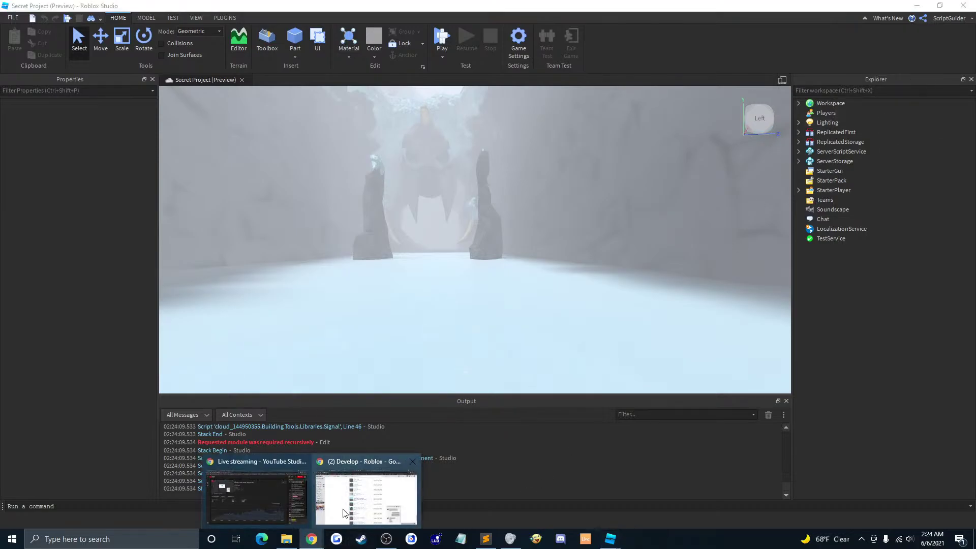
left_click(348, 510)
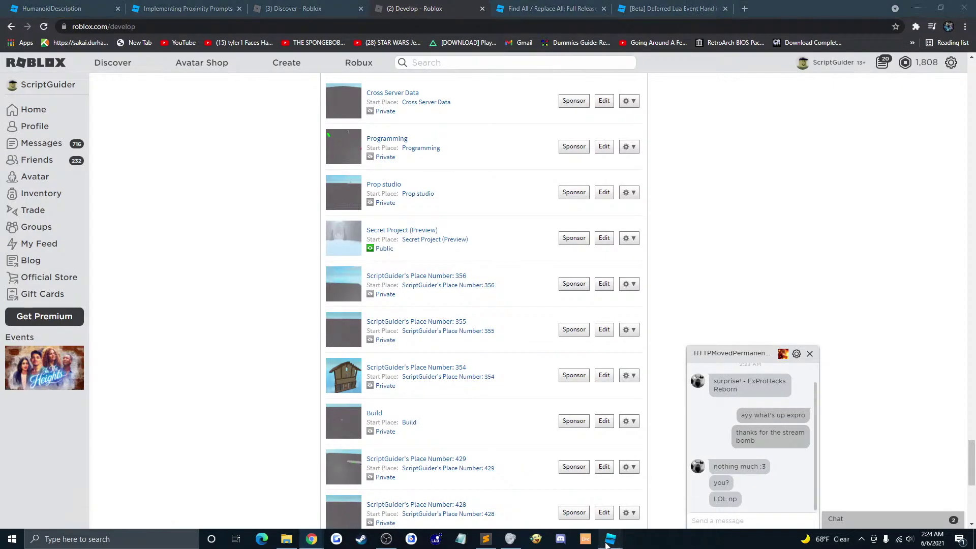
mouse_move(611, 539)
left_click(659, 497)
Step: Look around the inside of the ice cave in the Secret Project (Preview) scene
right_click_drag(545, 273, 545, 271)
scroll(553, 286, "up", 4)
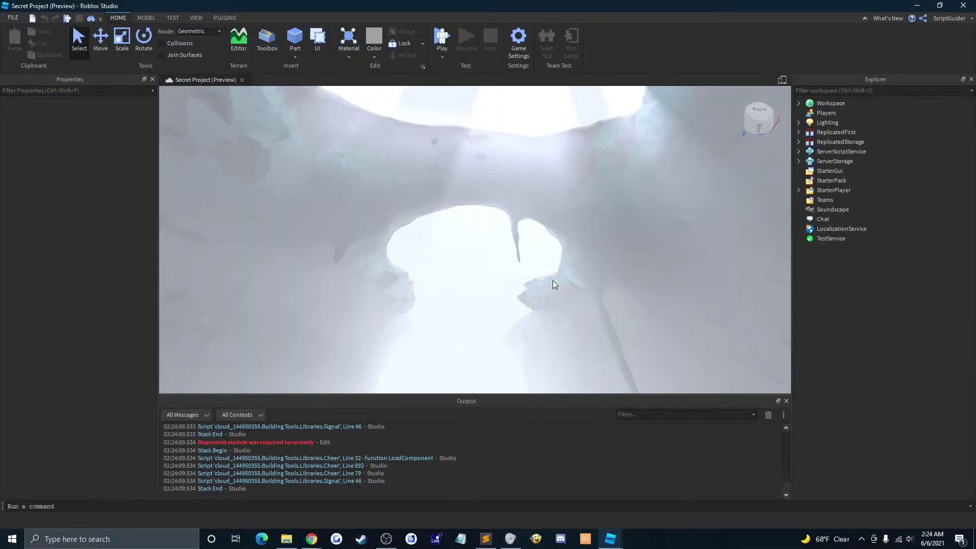
scroll(560, 287, "down", 3)
scroll(561, 286, "up", 3)
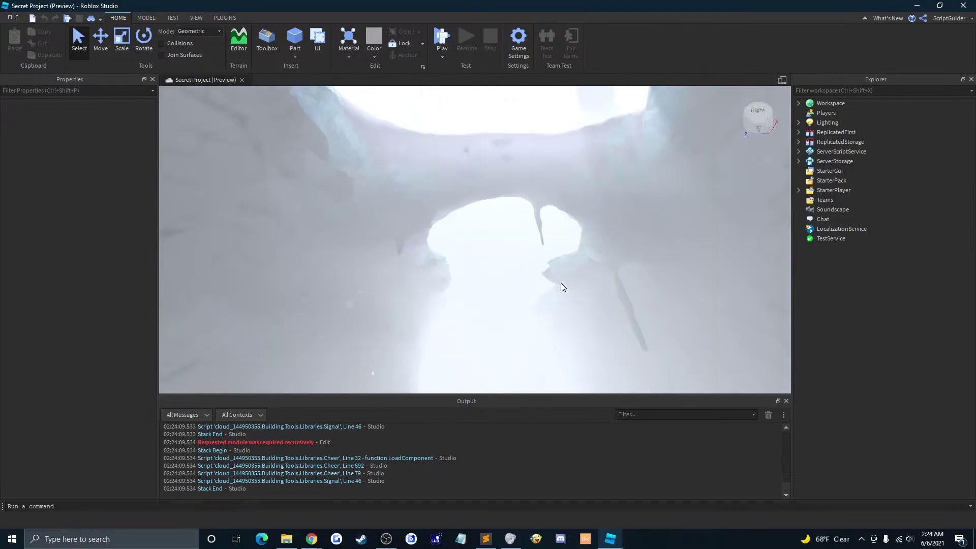
scroll(561, 286, "down", 3)
scroll(560, 286, "up", 3)
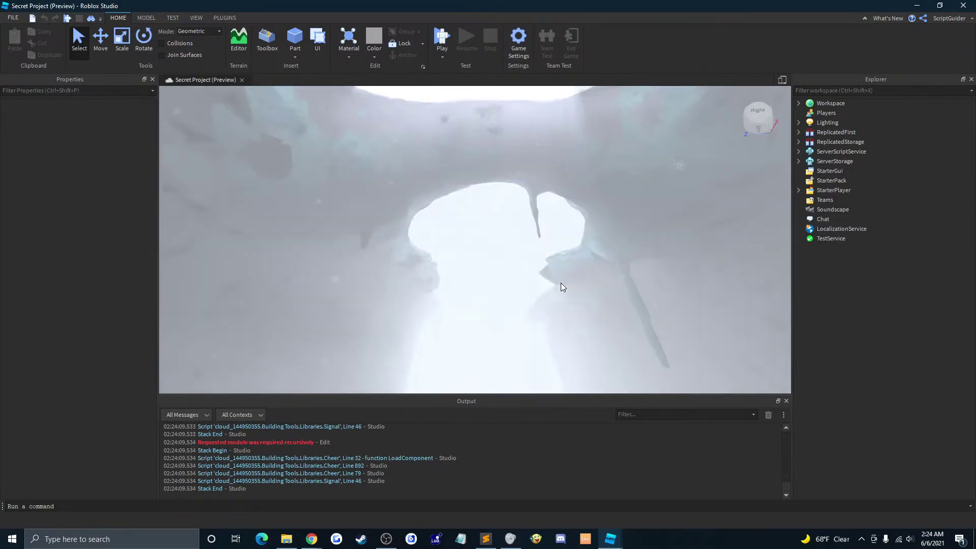
right_click_drag(560, 282, 583, 311)
Step: Close the Output window and fly the camera through the ice tunnel and over the snowy canyon to examine the terrain
left_click(787, 402)
key("w")
key("w")
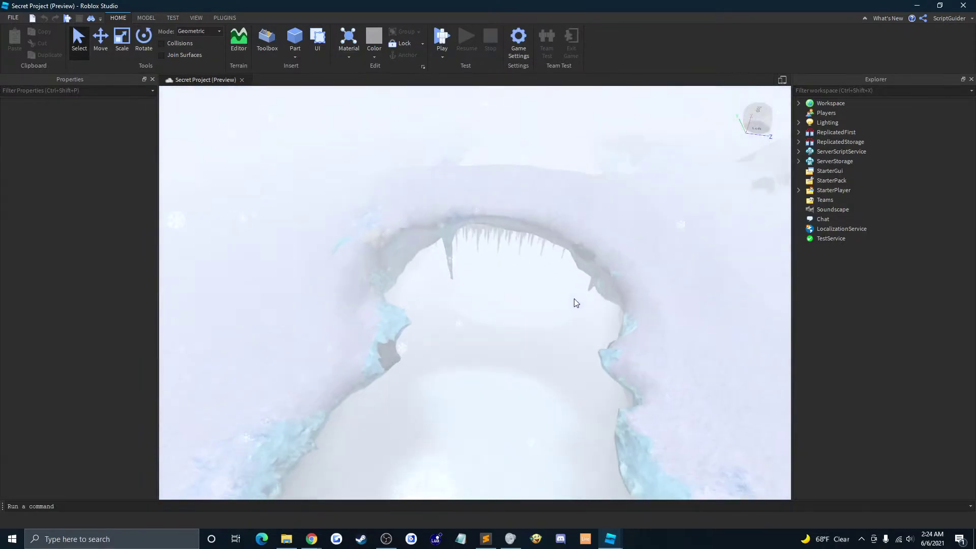
key("w")
right_click_drag(567, 308, 438, 287)
key("s")
right_click_drag(549, 304, 580, 320)
key("w")
key("w")
key("w")
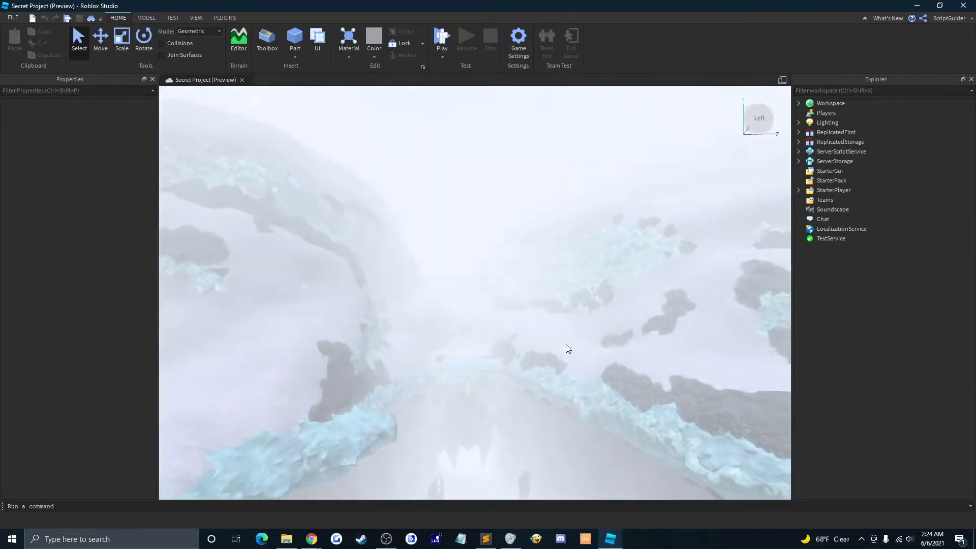
right_click_drag(567, 346, 588, 380)
key("w")
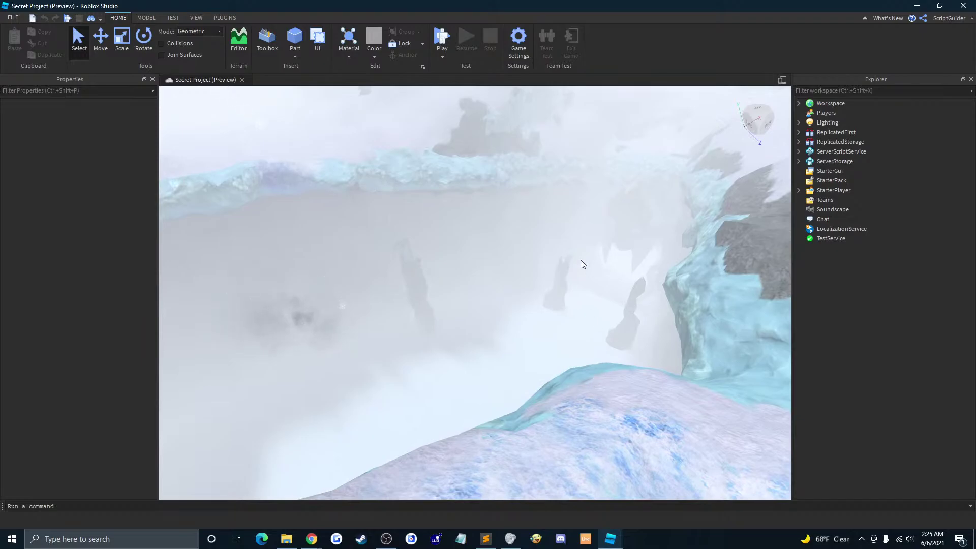
Step: Expand ServerScriptService, ServerStorage and ReplicatedStorage's Database folder, and view the Entities module script before closing it
left_click(799, 152)
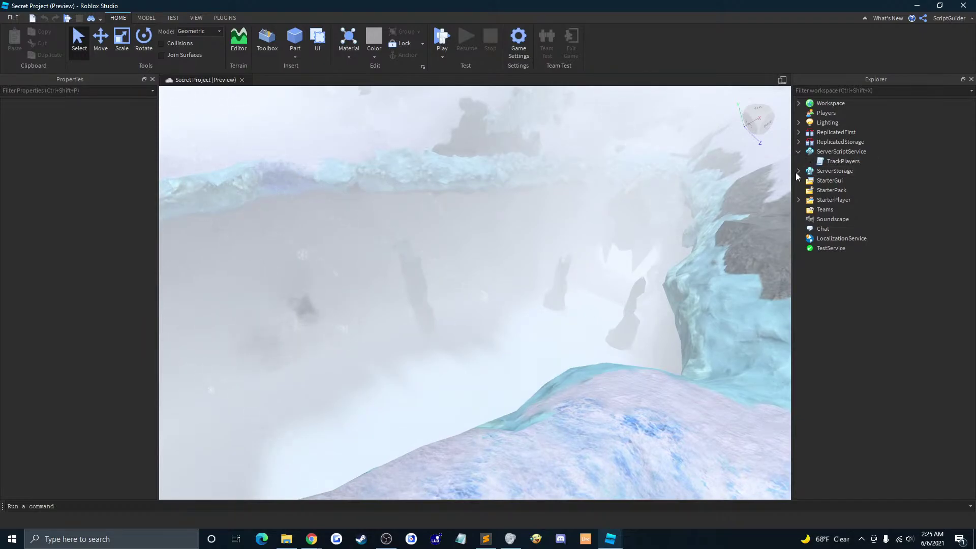
left_click(798, 171)
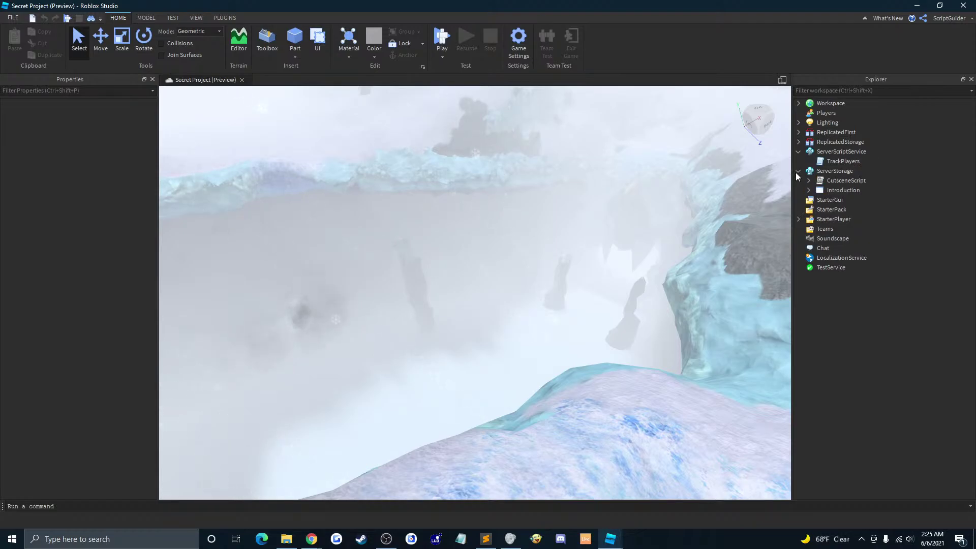
left_click(799, 143)
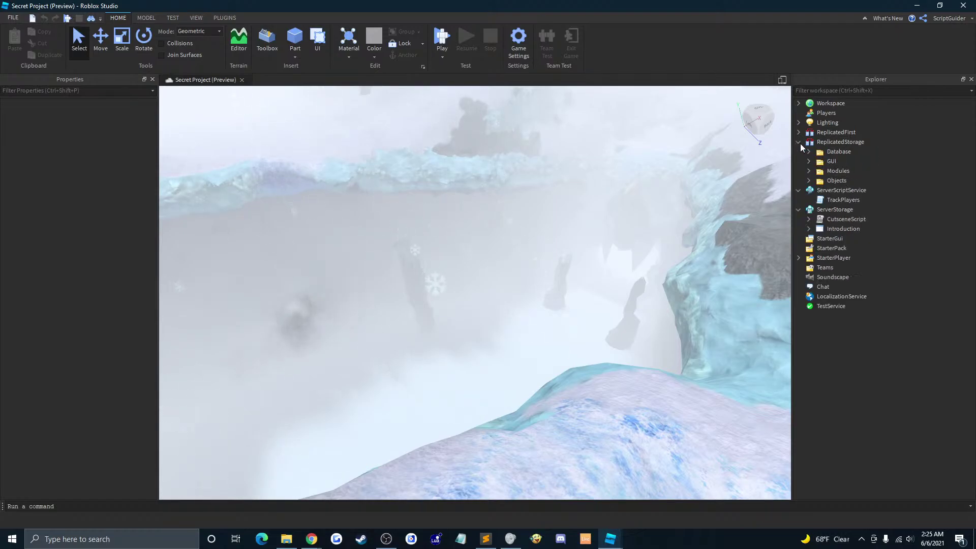
left_click(809, 151)
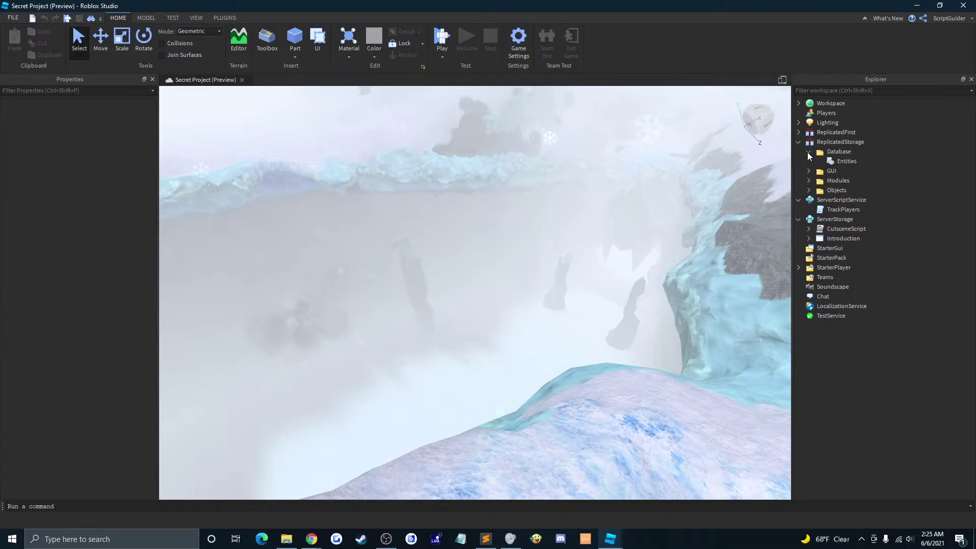
double_click(834, 161)
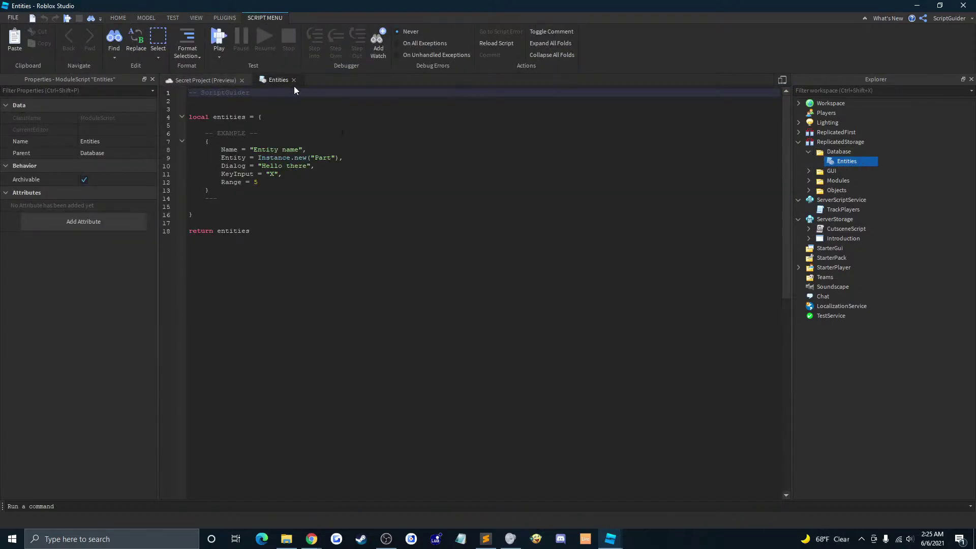
left_click(293, 79)
Step: Expand ReplicatedStorage's GUI and Modules folders, and open GameUtility's UserInputService module to read its code
left_click(809, 171)
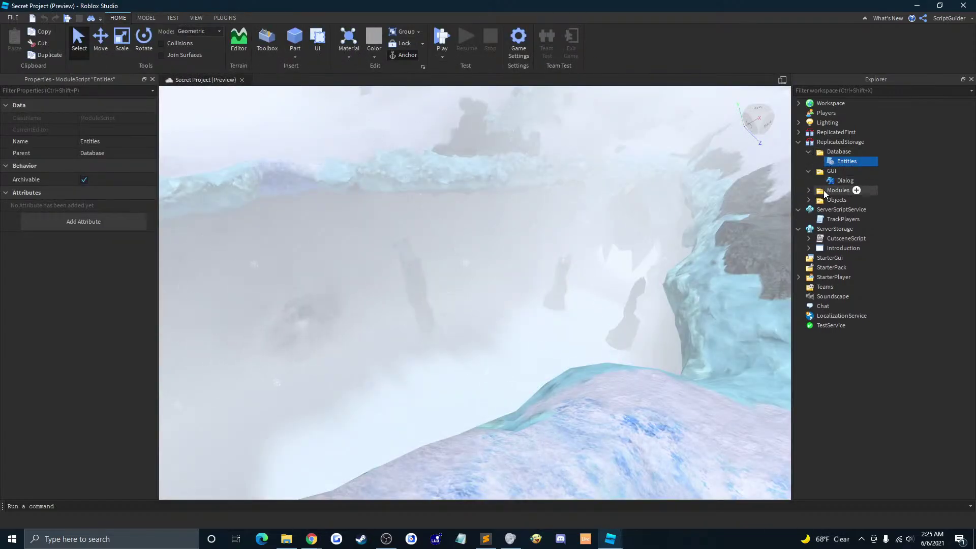
left_click(809, 190)
left_click(819, 201)
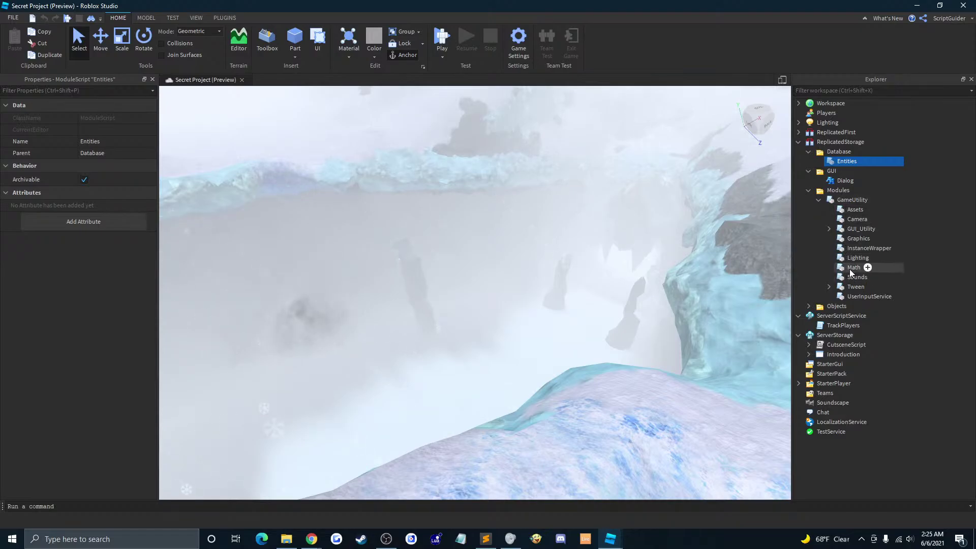
double_click(850, 297)
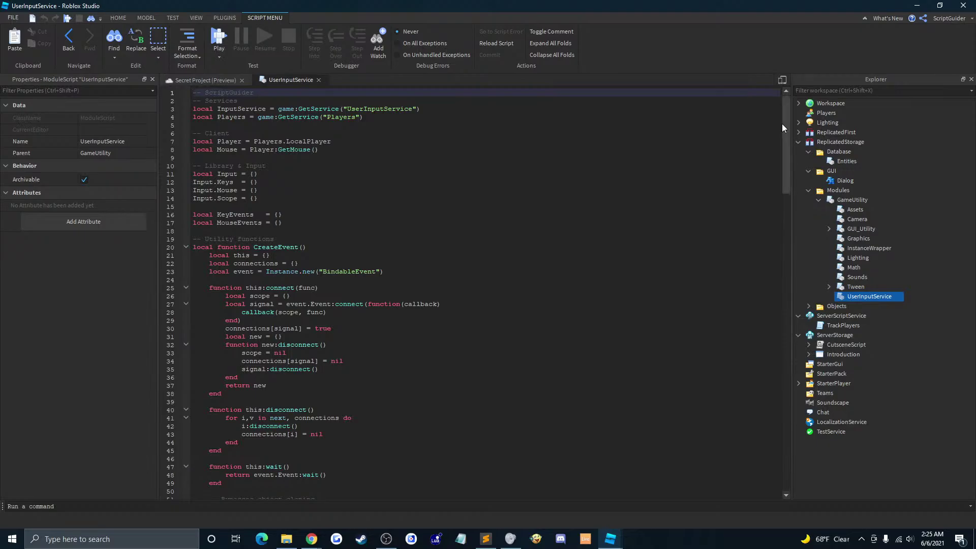
left_click_drag(783, 127, 735, 151)
Step: Switch to the Game Code 2.0 project and expand the SharedModules folder in ReplicatedStorage
left_click(612, 540)
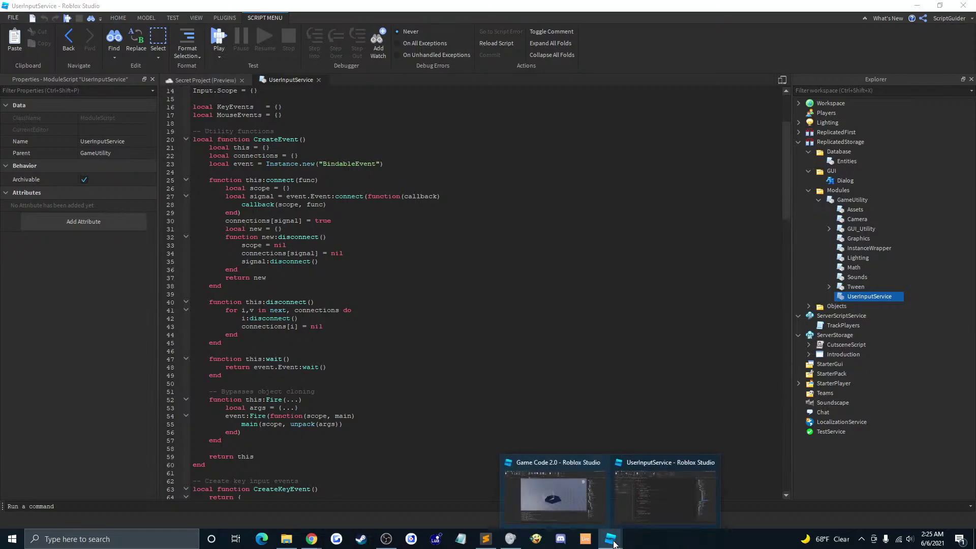
left_click(554, 490)
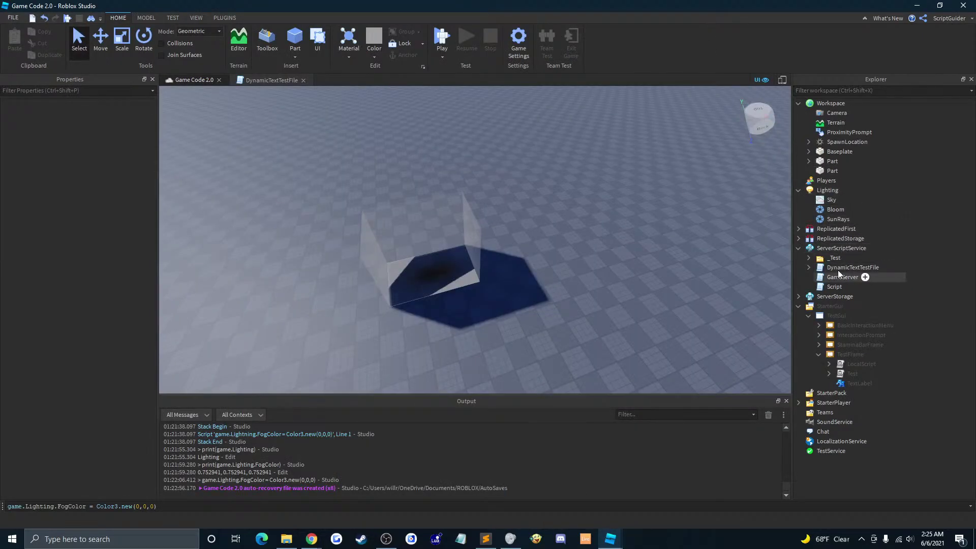
left_click(799, 238)
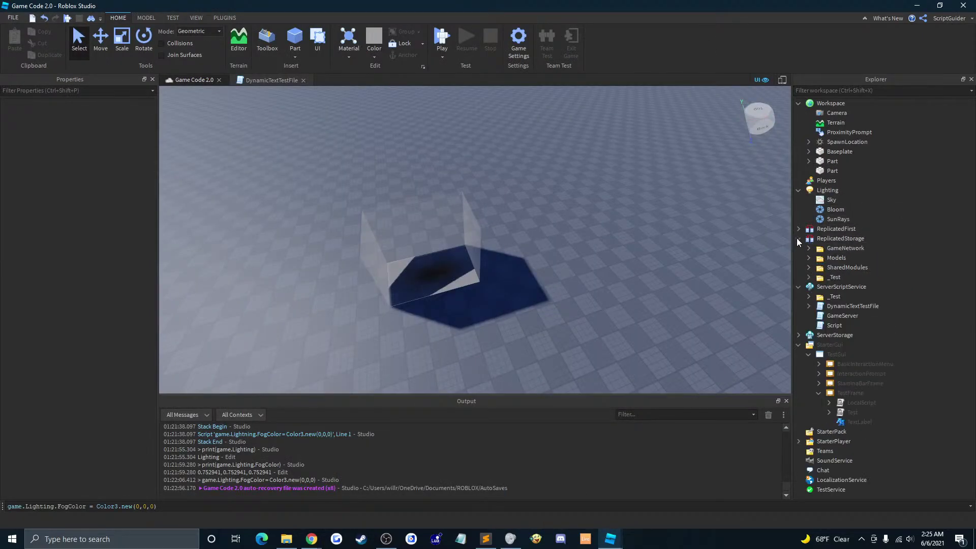
left_click(809, 267)
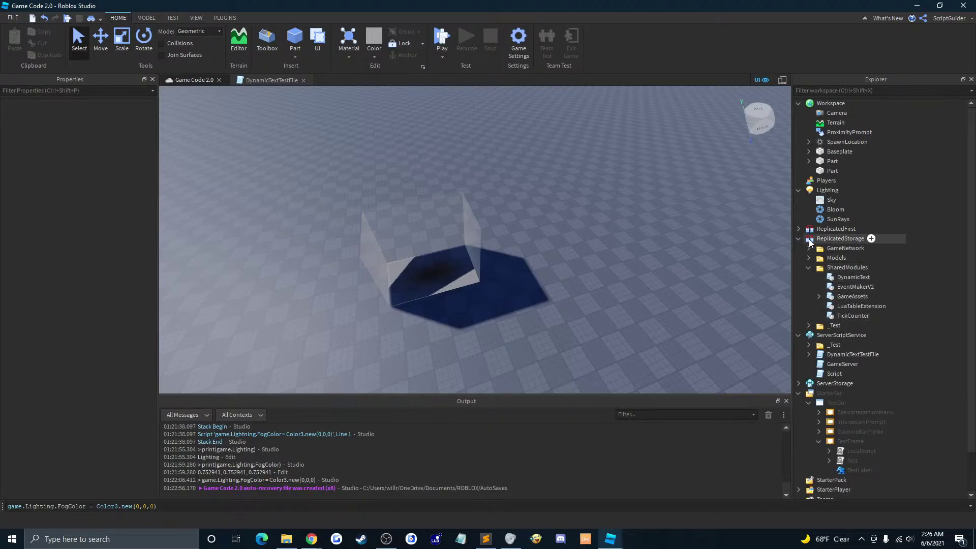
Step: Open the UserInputHandler module from GameClient's ClientModules in ReplicatedFirst and read past its changelog to the code
left_click(799, 230)
left_click(809, 238)
left_click(819, 248)
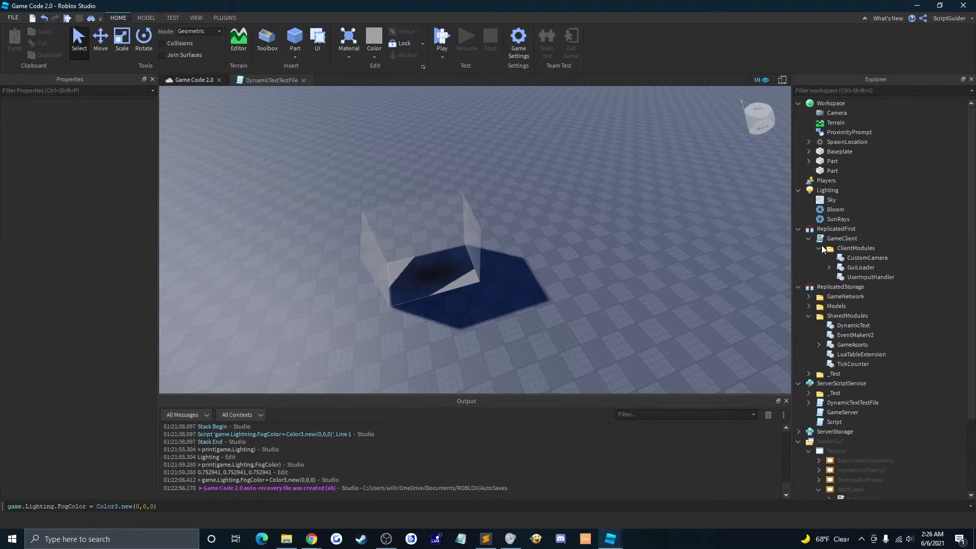
double_click(857, 277)
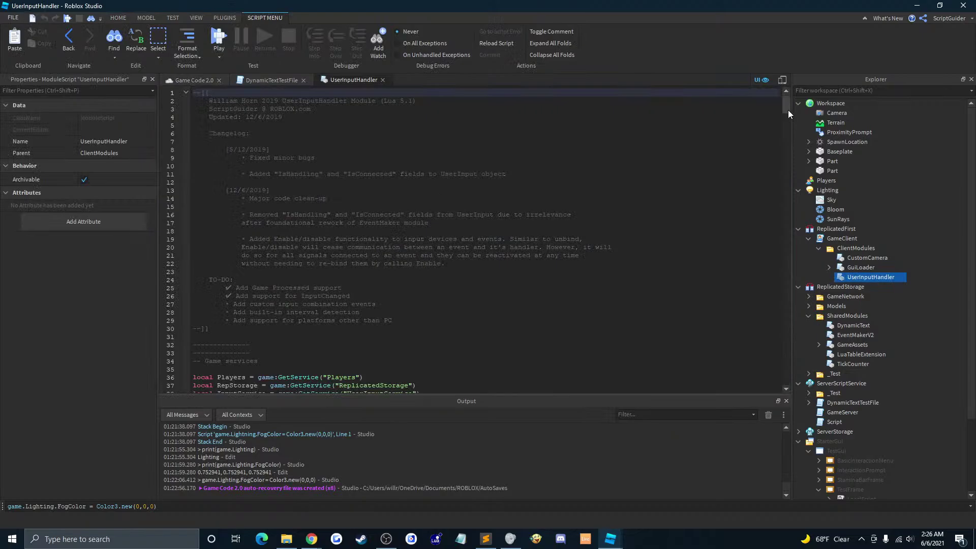
mouse_move(788, 110)
left_mouse_down()
mouse_move(799, 362)
mouse_move(783, 108)
mouse_move(777, 187)
mouse_move(779, 122)
left_mouse_up()
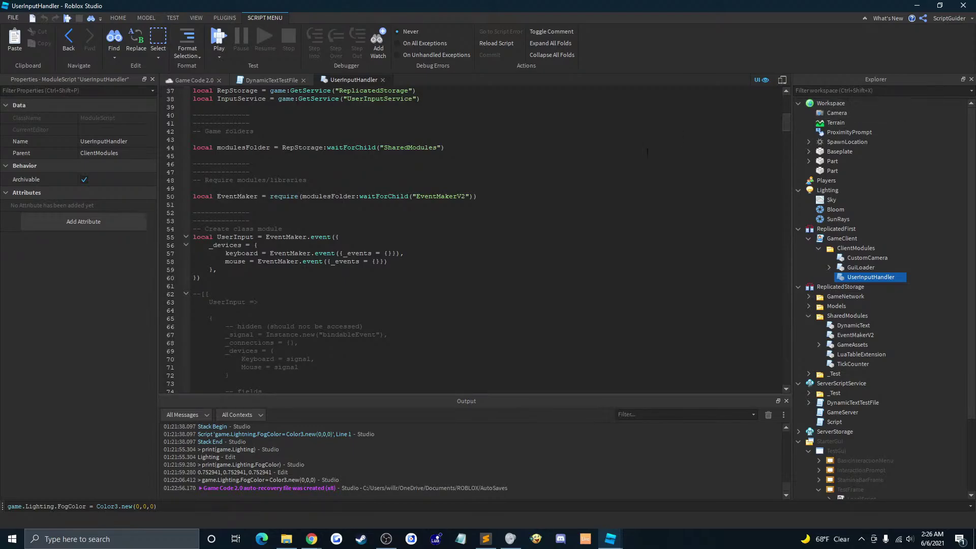
Step: Switch to the Secret Project (Preview) place, close its UserInputService module and look around the snowy scene
left_click(556, 192)
mouse_move(610, 539)
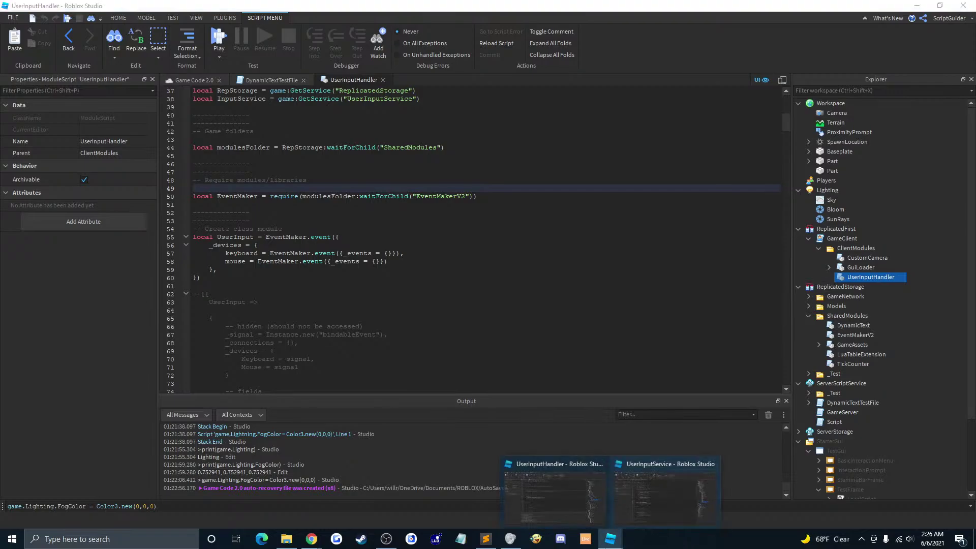
left_click(664, 489)
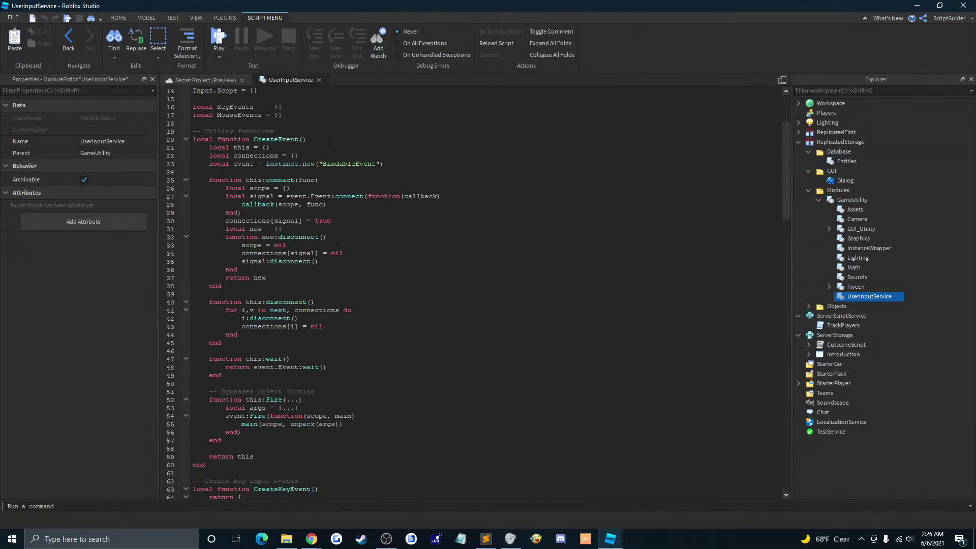
left_click(319, 80)
right_click_drag(484, 213, 713, 234)
scroll(484, 213, "up", 3)
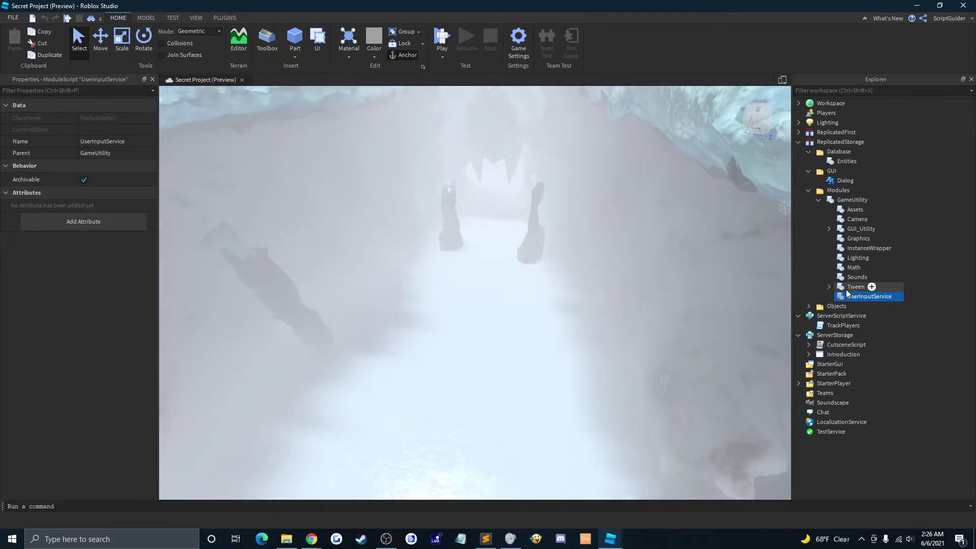
Step: Expand ServerStorage's CutsceneScript, Introduction and MasterFrame, along with the StarterPlayer service
left_click(809, 345)
left_click(808, 364)
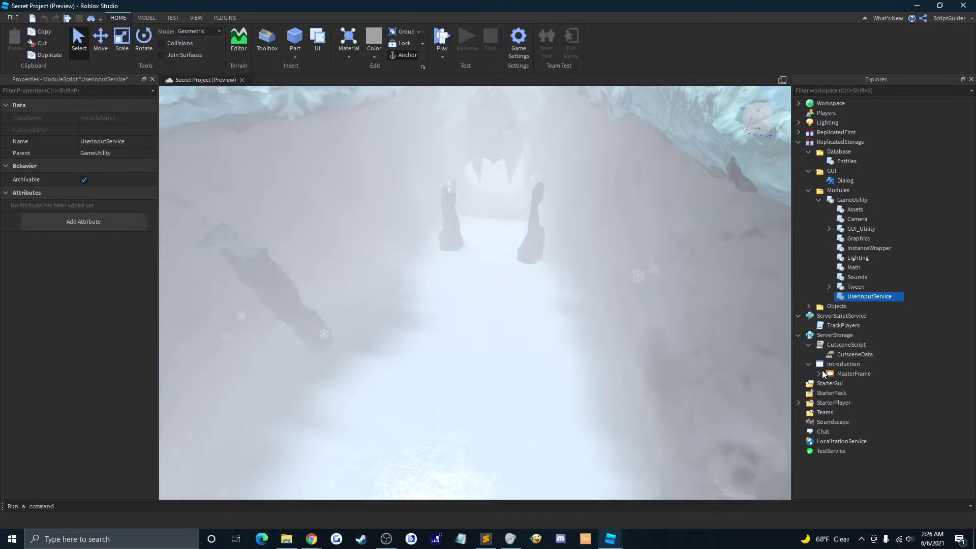
left_click(820, 374)
left_click(799, 423)
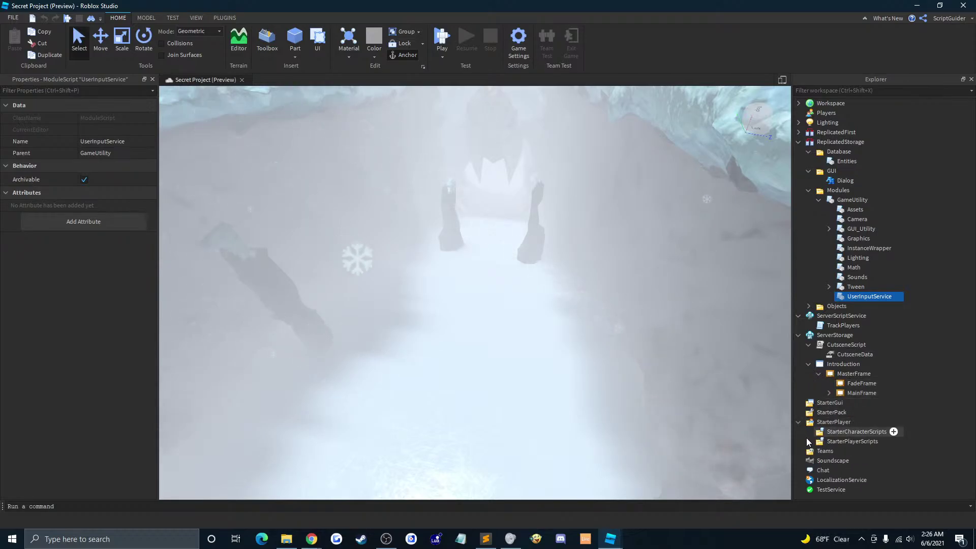
Step: Open the Animations script in StarterPlayerScripts, read through its code and close it
left_click(809, 442)
double_click(844, 451)
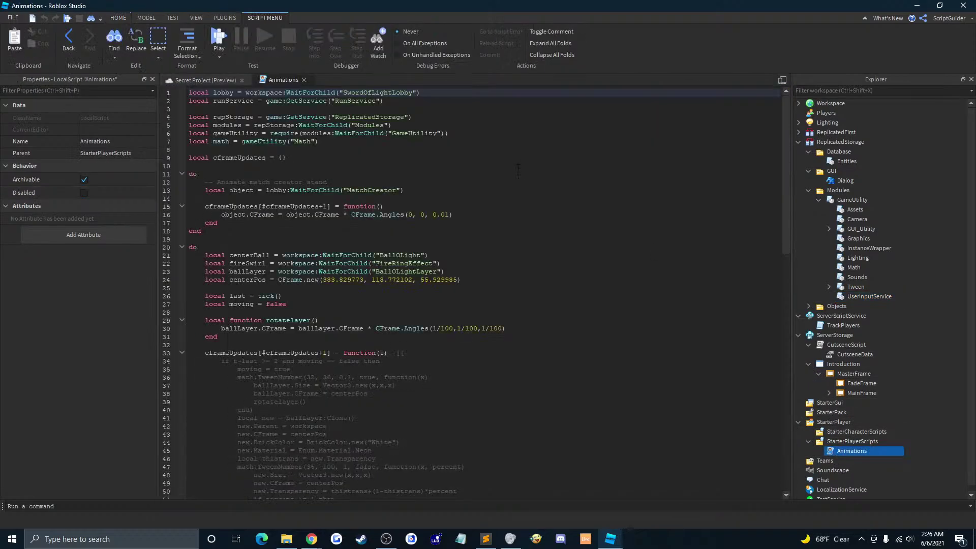
scroll(519, 169, "down", 9)
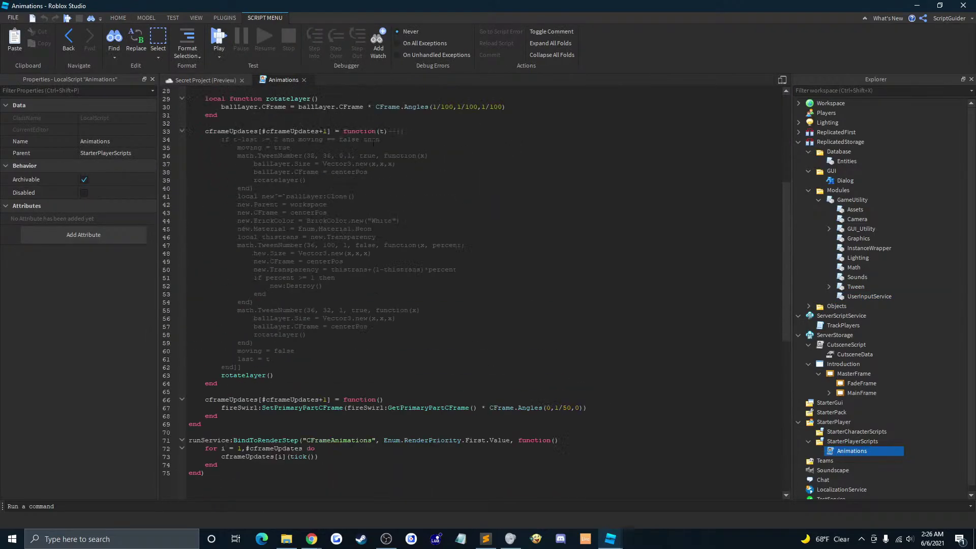
scroll(369, 143, "up", 1)
scroll(362, 147, "up", 8)
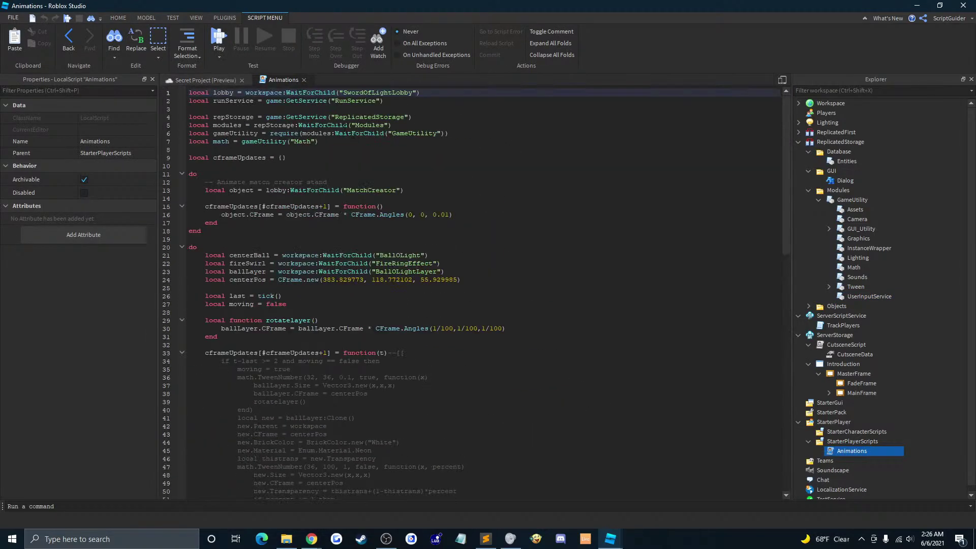
left_click(304, 80)
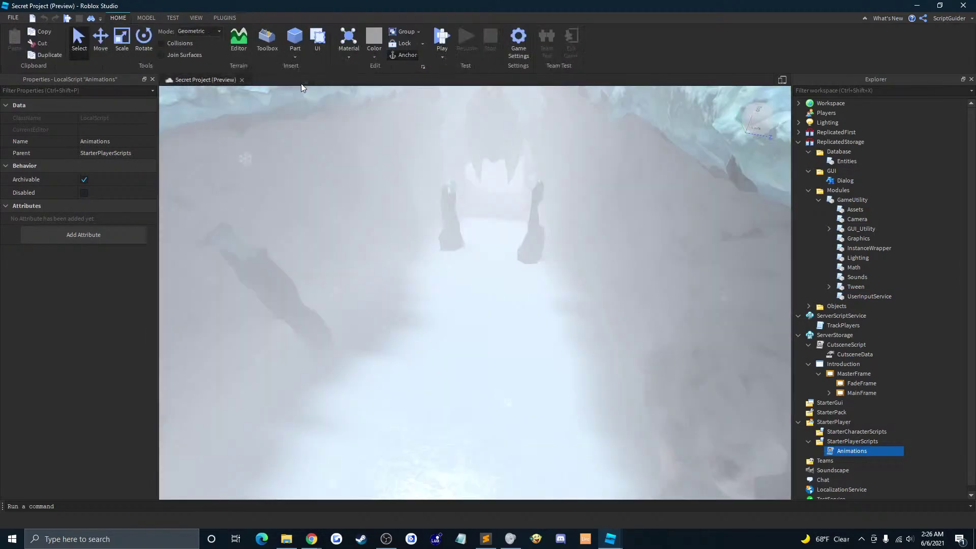
Step: Open GameUtility's Assets module, read through its asset list and preload functions, and close it
double_click(858, 211)
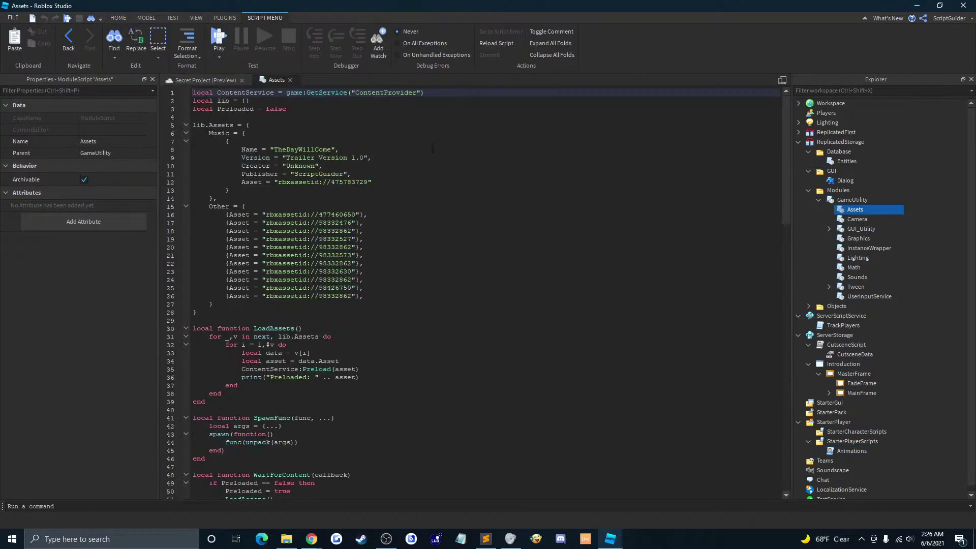
scroll(433, 149, "down", 1)
scroll(432, 152, "down", 10)
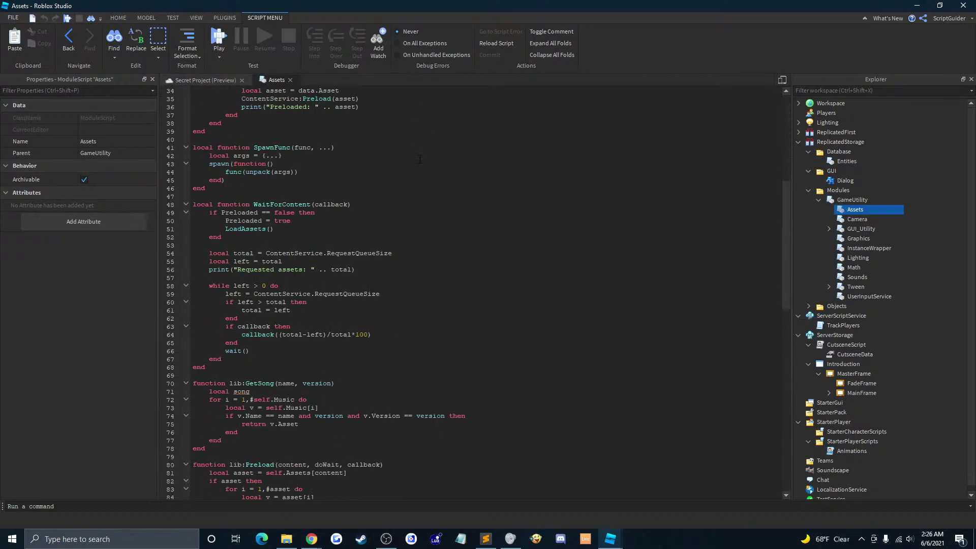
scroll(424, 160, "up", 12)
left_click(290, 80)
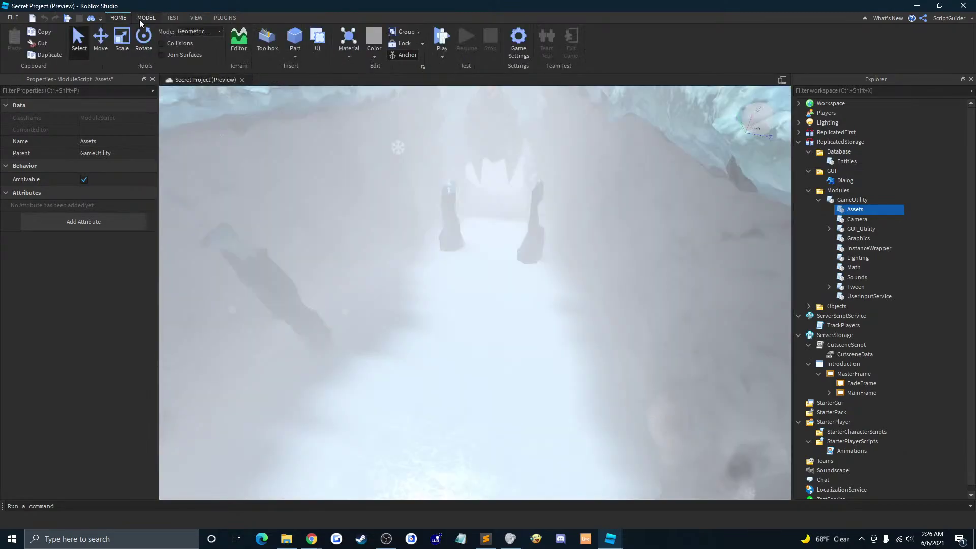
Step: Start a Local Server test of the Secret Project with 1 player
left_click(177, 19)
left_click(146, 19)
left_click(173, 19)
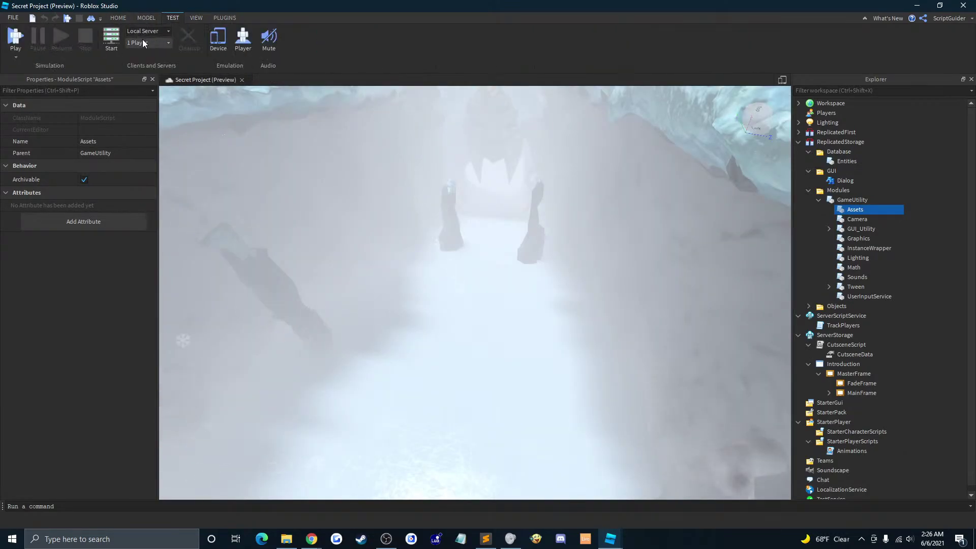
left_click(104, 48)
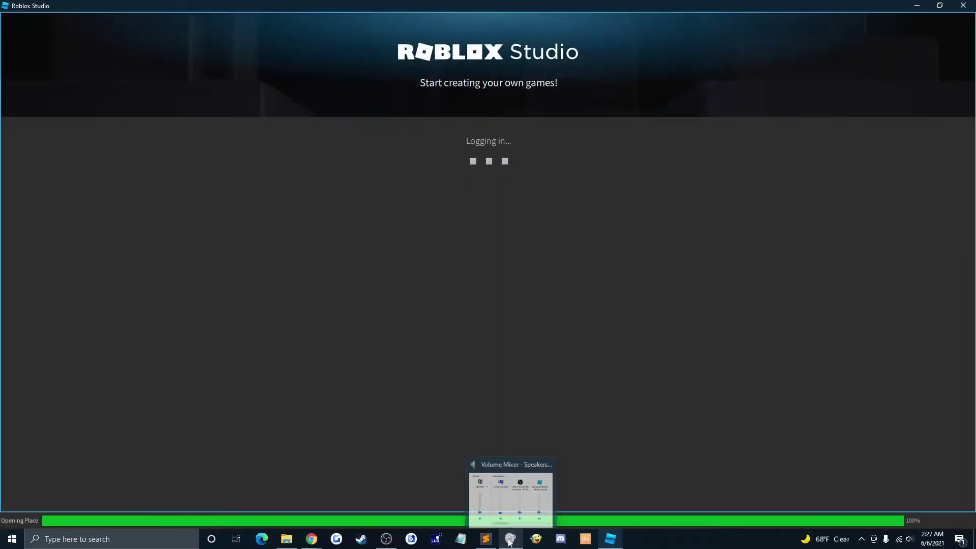
Step: Switch to the Volume Mixer, lower the Speakers device volume all the way down, and close the mixer
left_click(511, 538)
left_click_drag(168, 122, 464, 133)
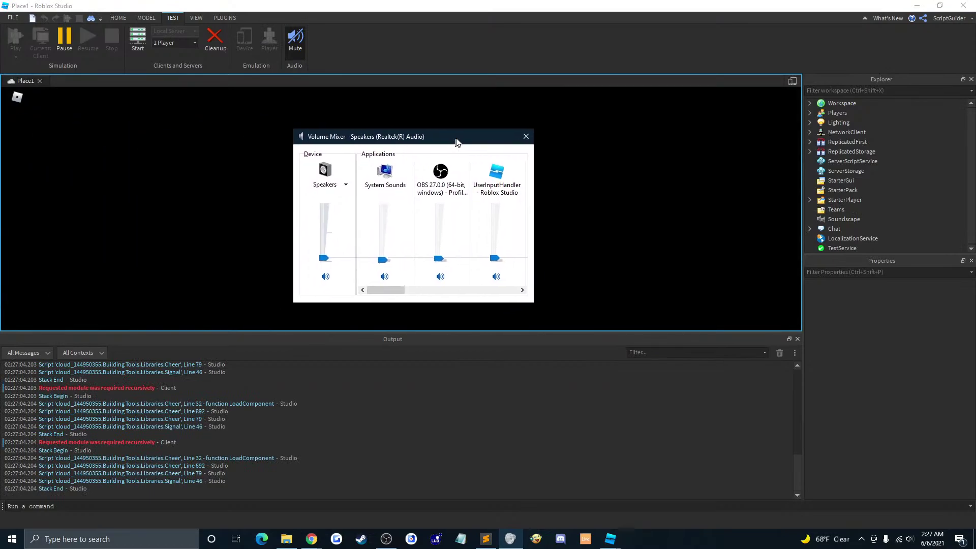
left_click_drag(396, 289, 442, 297)
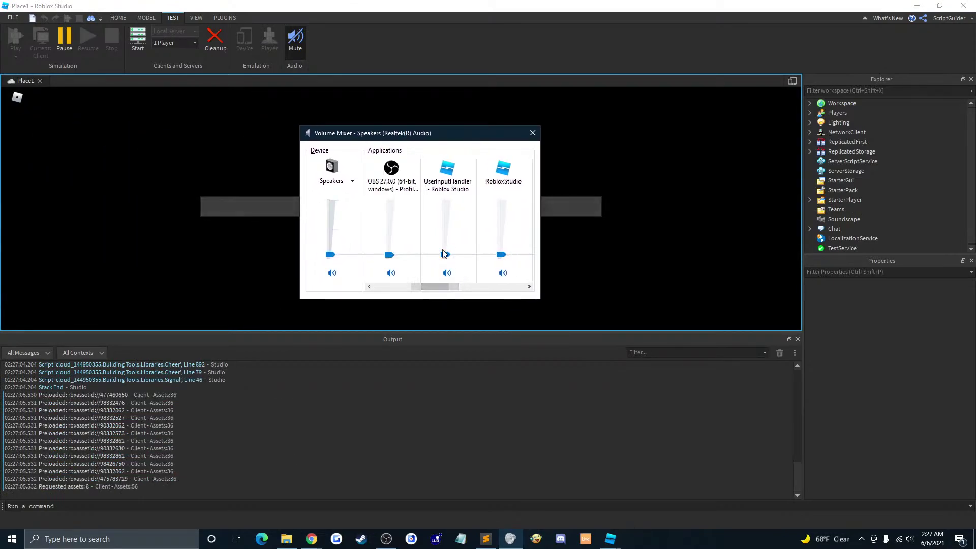
left_click_drag(331, 255, 330, 263)
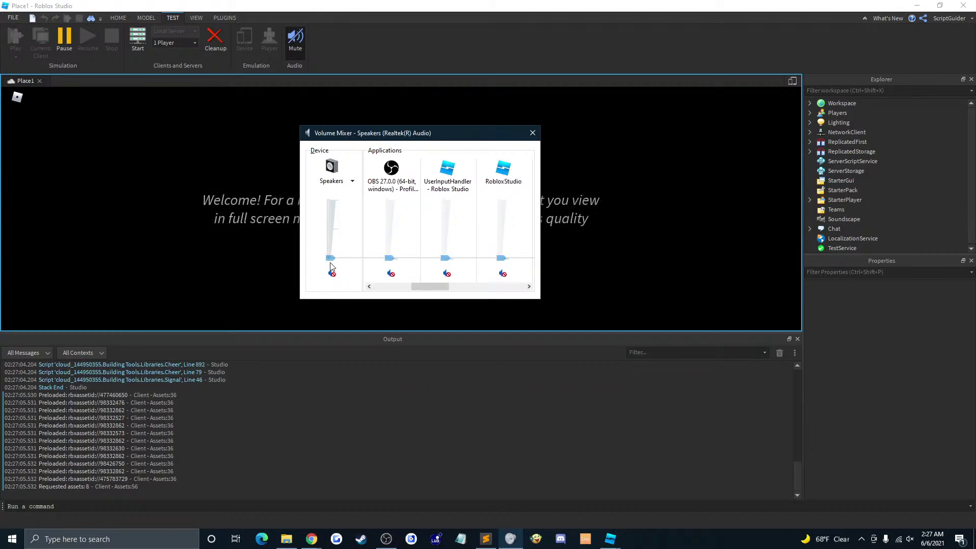
left_click(532, 133)
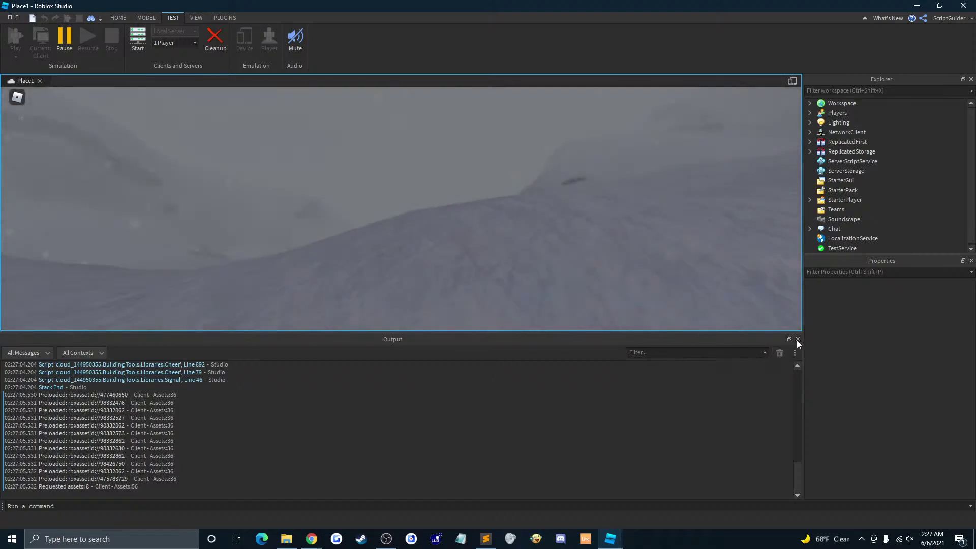
Step: Hide the test client's output log, watch the cutscene play, and close the client and server test windows
left_click(797, 339)
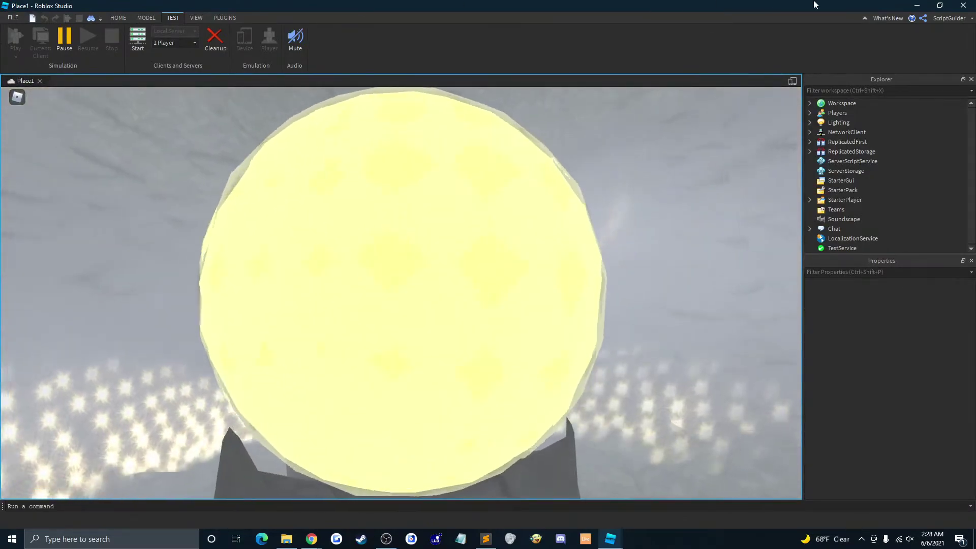
left_click(964, 5)
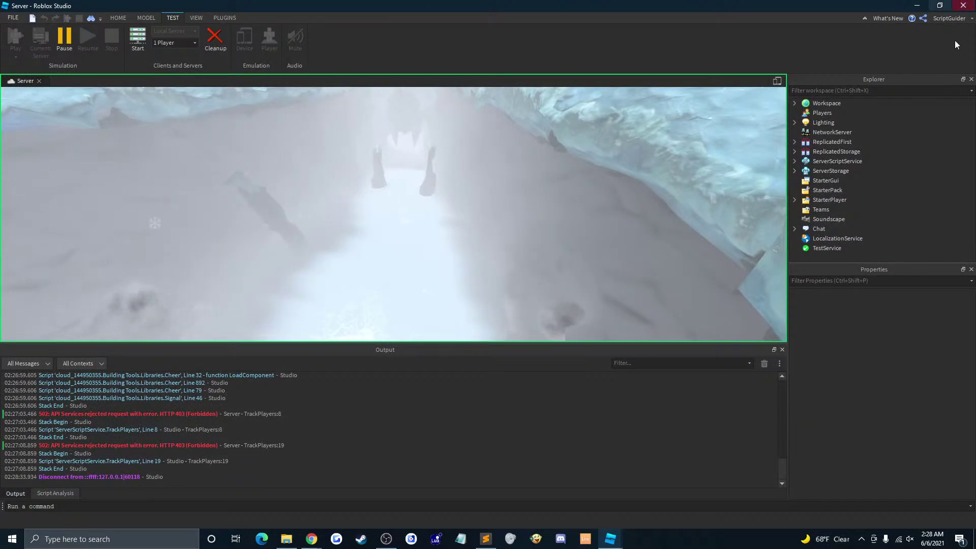
left_click(963, 5)
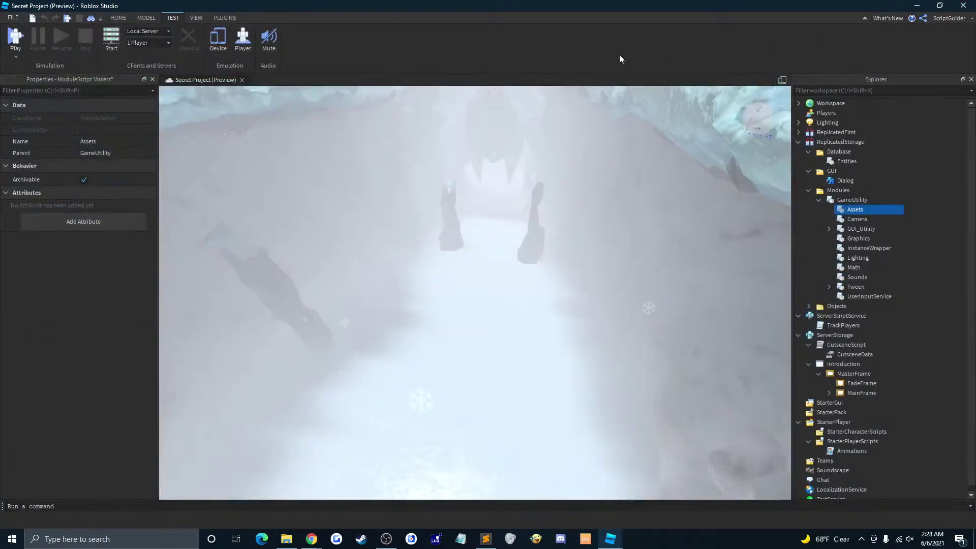
Step: Open the TrackPlayers script in ServerScriptService, read its data store code and close it
left_click(939, 259)
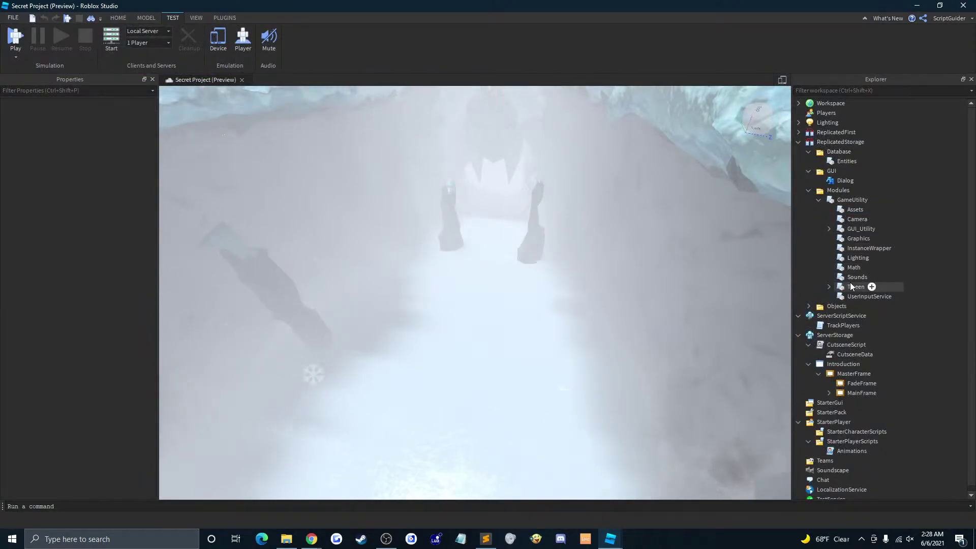
scroll(854, 295, "down", 1)
double_click(834, 321)
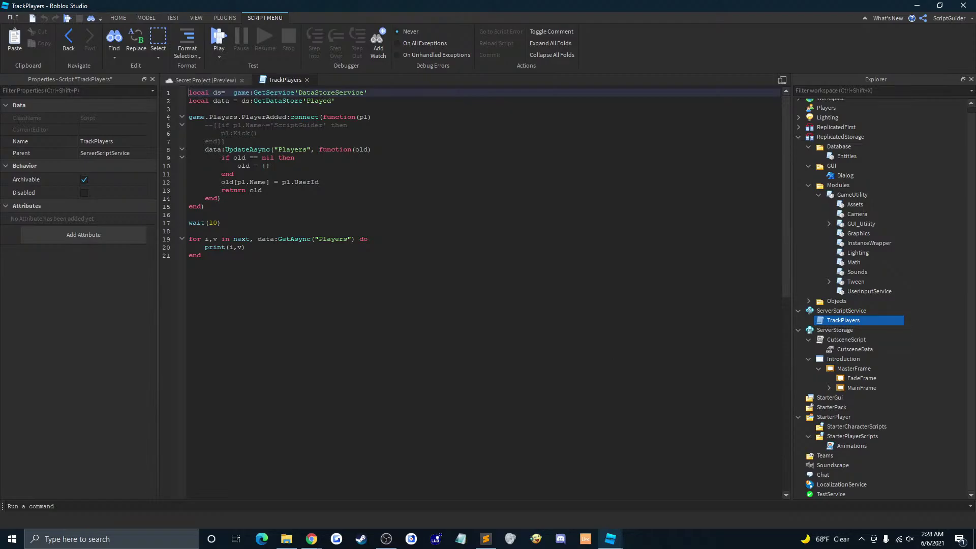
left_click(308, 80)
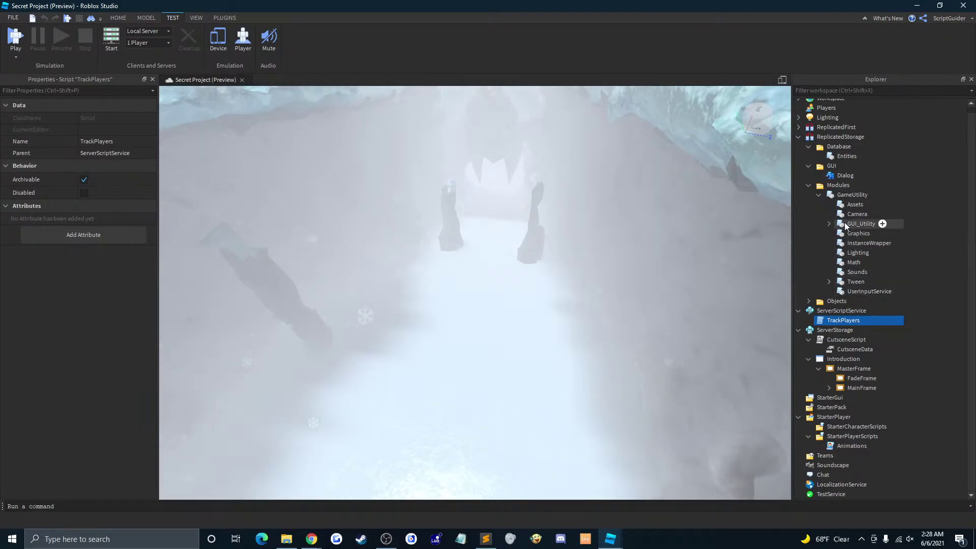
Step: Open the GUI_Utility module and its GuiCollision child, read the collision functions, close GuiCollision and read on in GUI_Utility
left_click(830, 223)
double_click(859, 224)
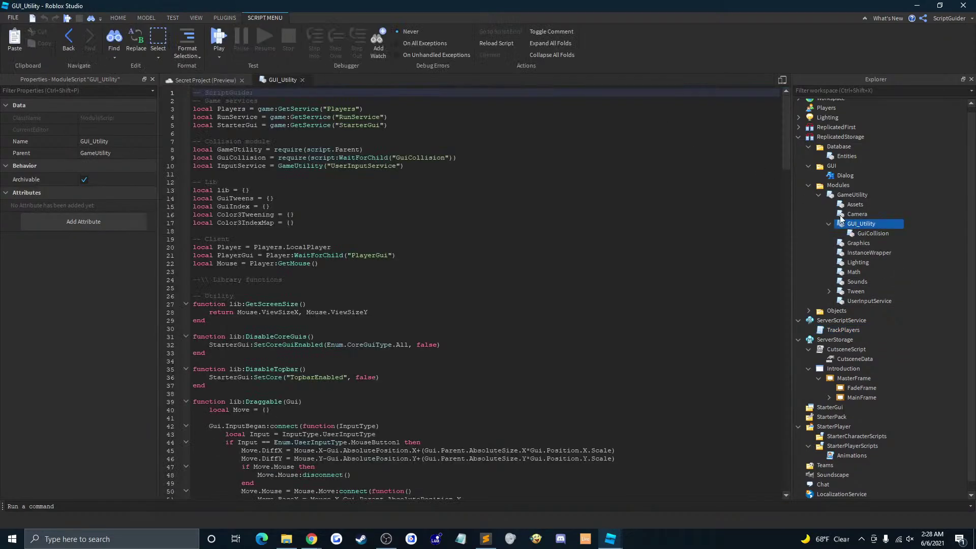
double_click(872, 233)
scroll(735, 187, "down", 12)
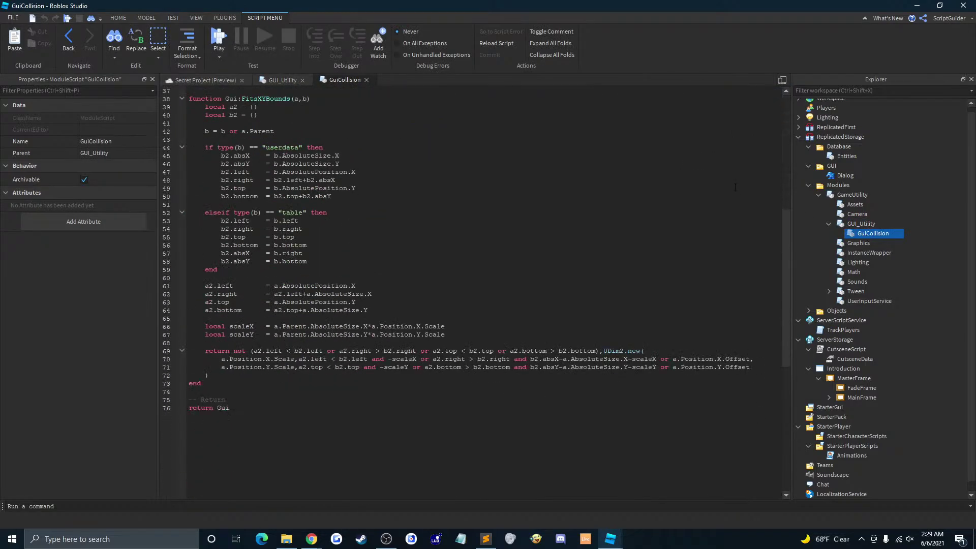
scroll(732, 189, "up", 12)
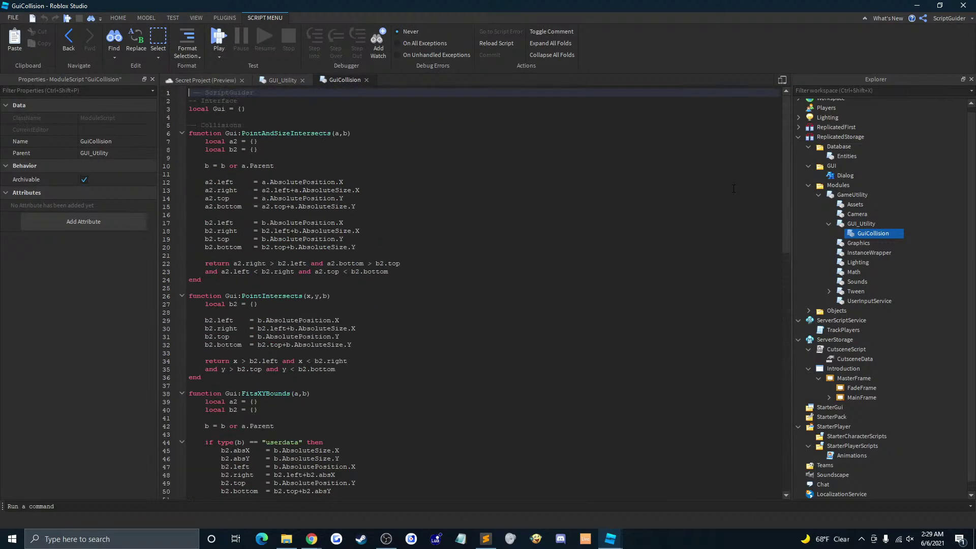
scroll(732, 189, "down", 3)
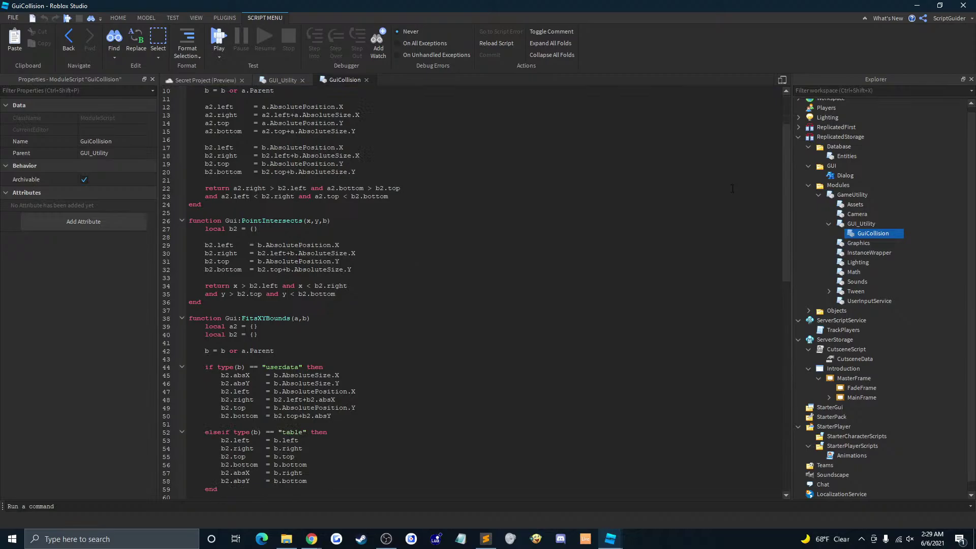
scroll(732, 189, "down", 9)
scroll(732, 188, "up", 12)
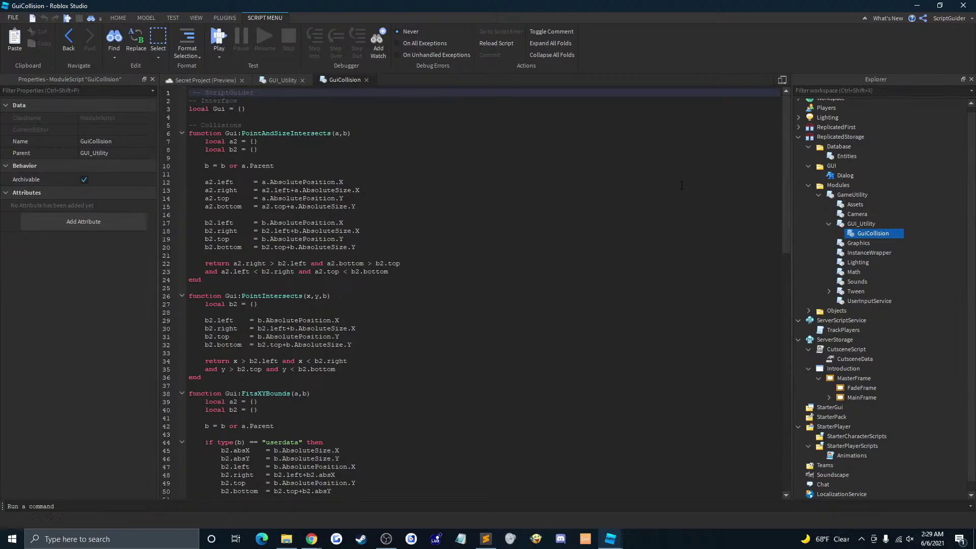
left_click(366, 80)
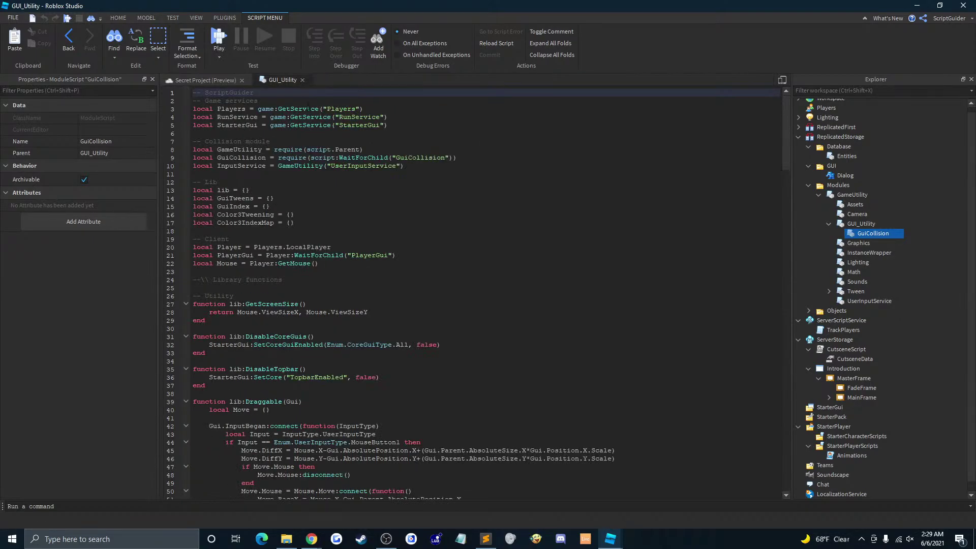
scroll(581, 320, "down", 4)
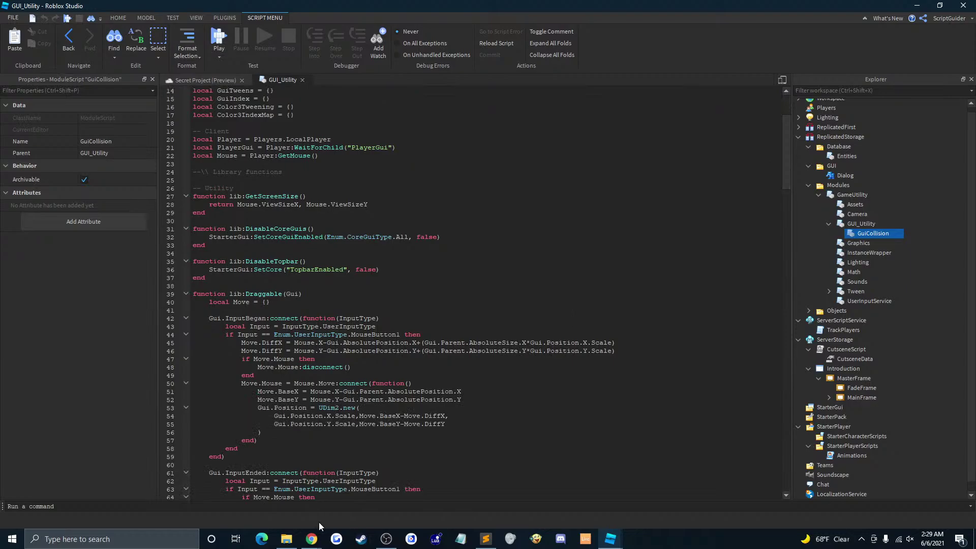
Step: Switch to the Roblox Develop page in Chrome, load more experiences at the end of the list and browse them
mouse_move(313, 538)
left_click(387, 497)
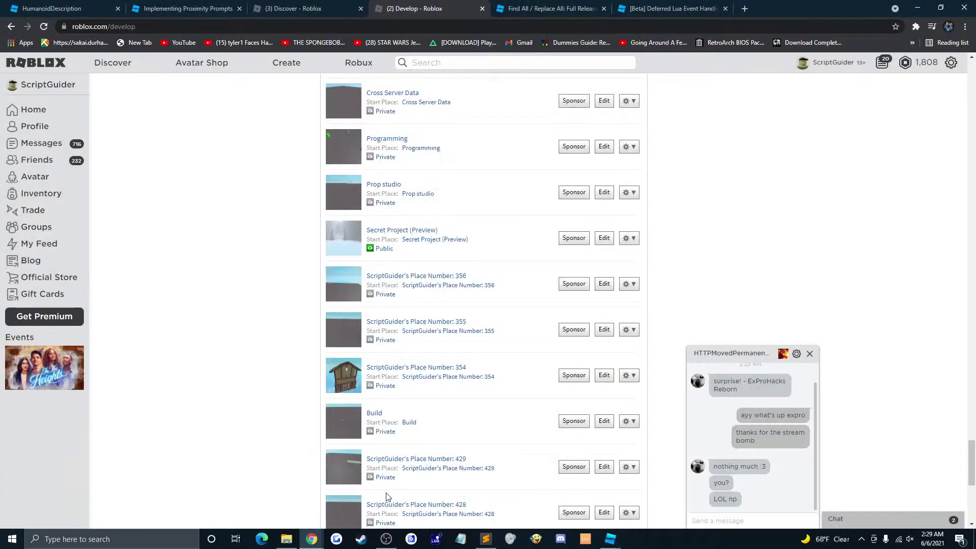
scroll(366, 183, "down", 7)
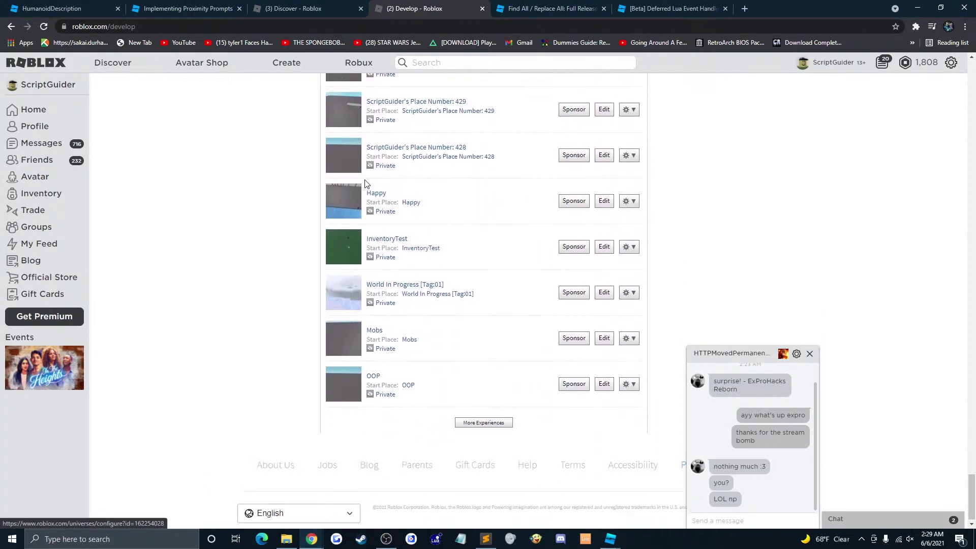
left_click(478, 423)
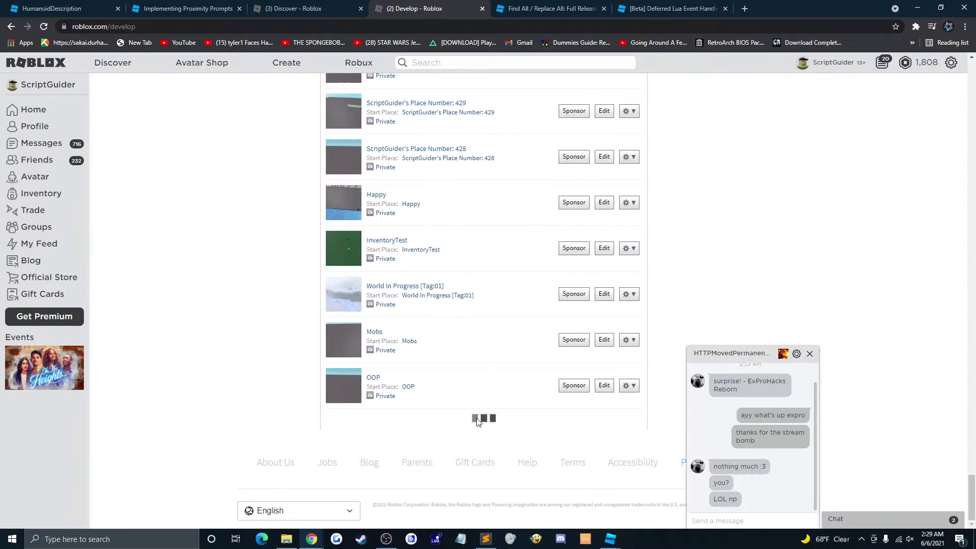
scroll(472, 385, "down", 9)
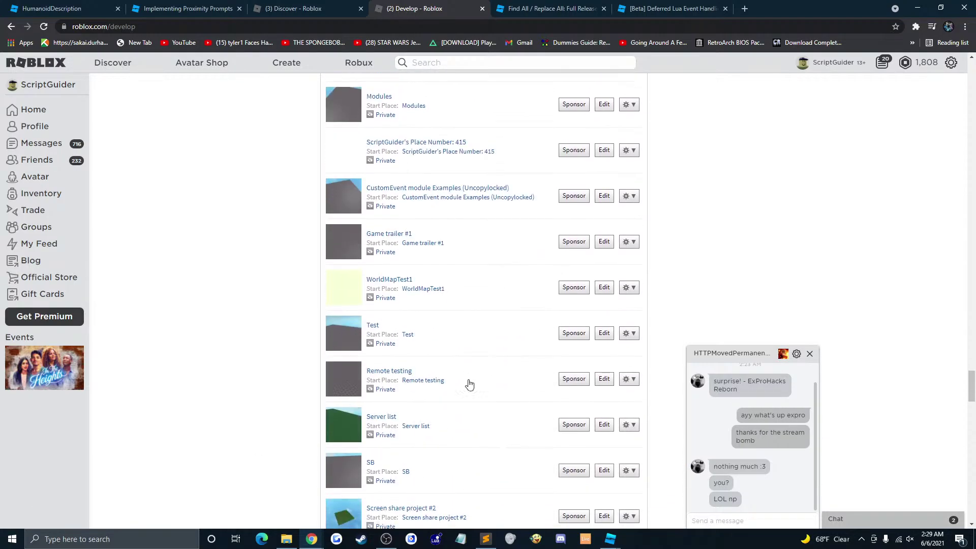
Step: Browse the list of experiences for I'm Back and open it for editing in Roblox Studio
scroll(470, 385, "down", 3)
scroll(469, 387, "down", 8)
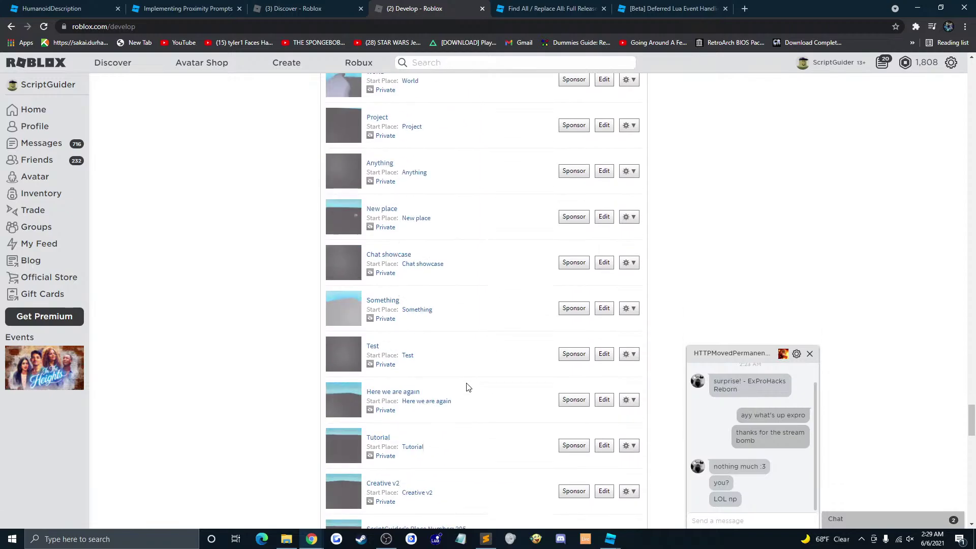
left_click_drag(972, 422, 920, 98)
scroll(743, 206, "down", 4)
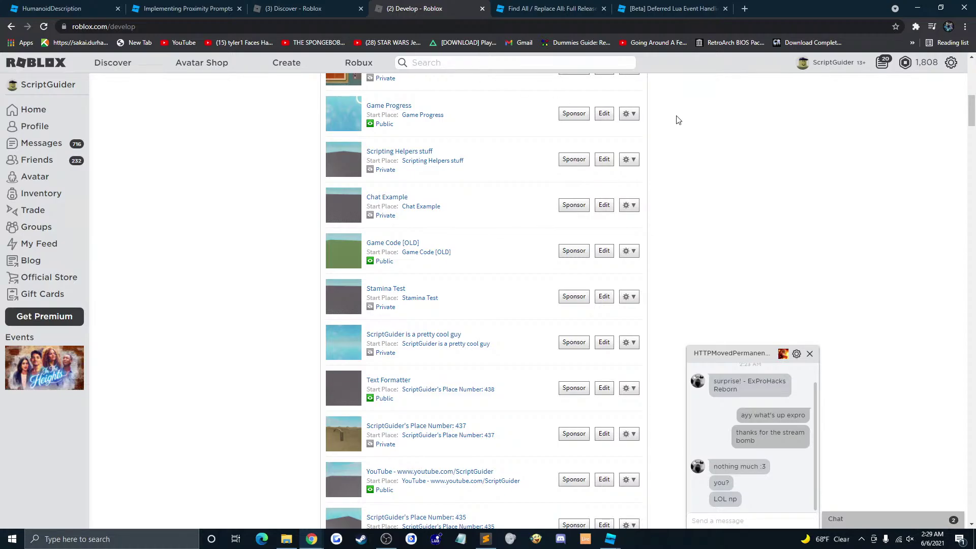
scroll(736, 164, "down", 9)
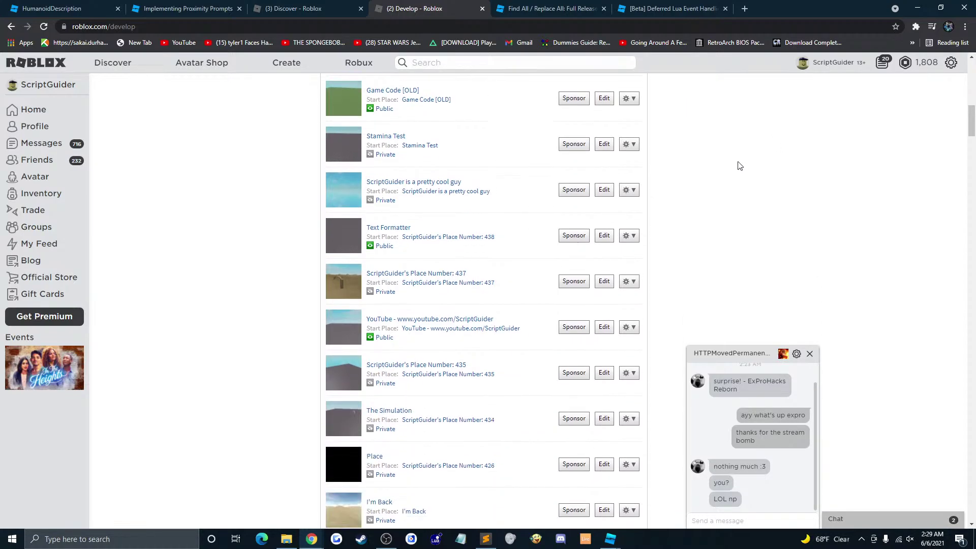
scroll(759, 154, "down", 4)
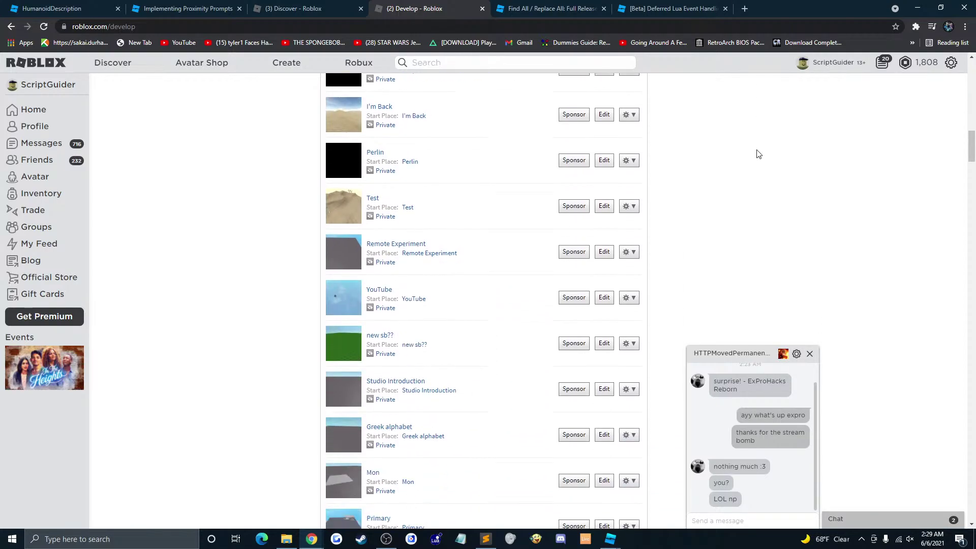
scroll(760, 153, "up", 4)
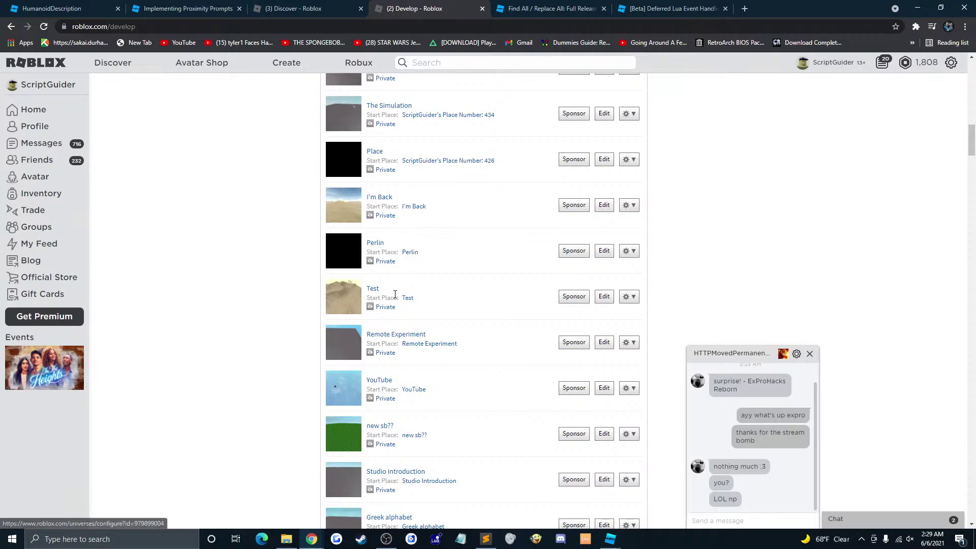
left_click(605, 206)
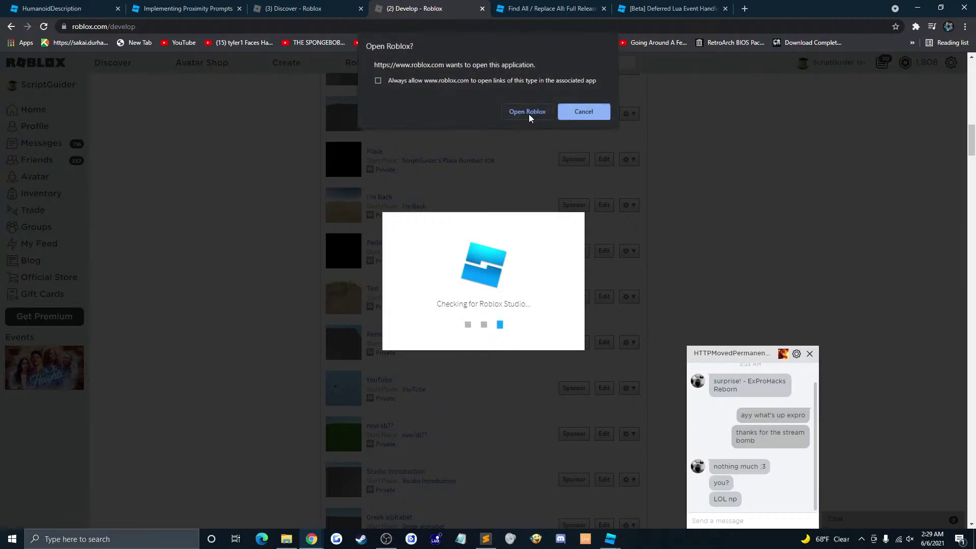
left_click(529, 114)
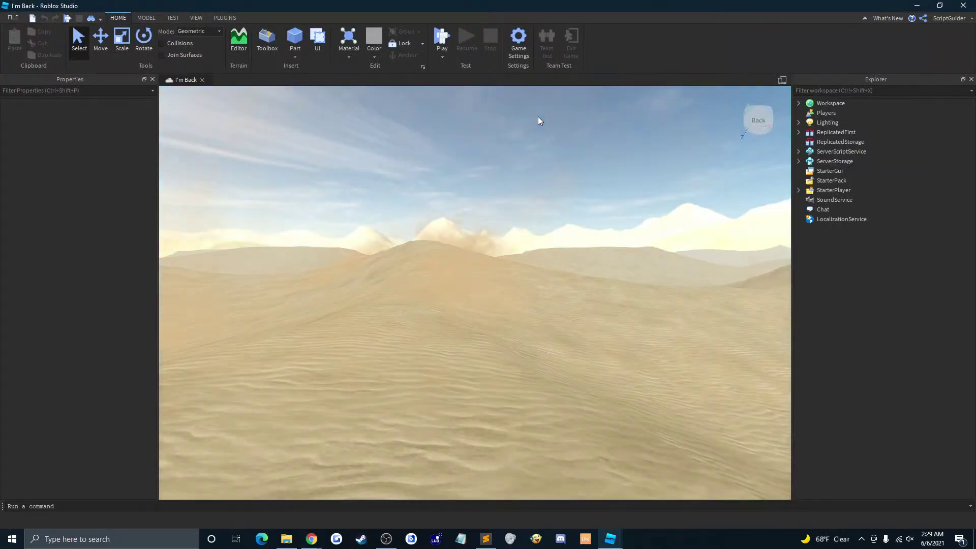
Step: Look around the I'm Back desert terrain and inspect the grey parts standing in the sand
right_click_drag(554, 199, 618, 213)
scroll(557, 196, "down", 4)
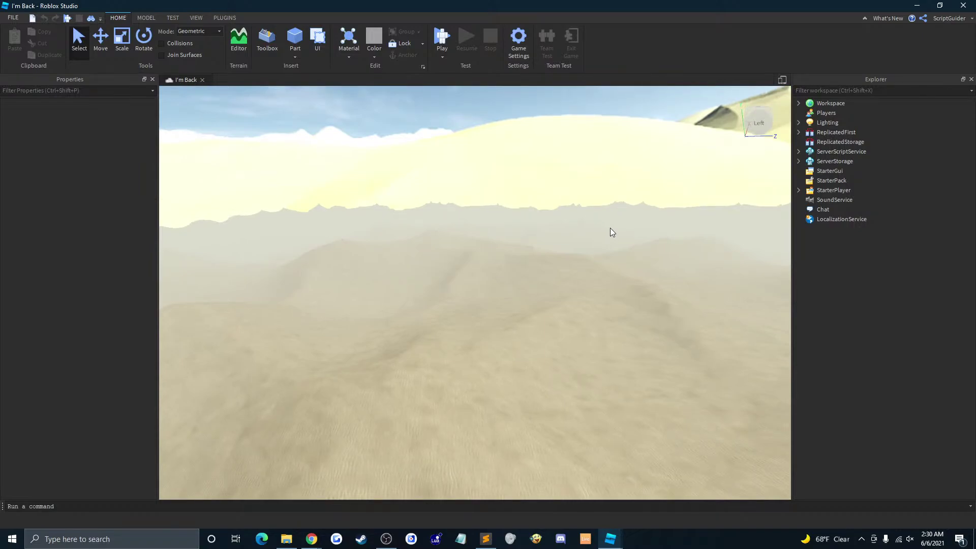
right_click_drag(610, 227, 610, 228)
right_click_drag(610, 228, 610, 228)
scroll(605, 232, "up", 3)
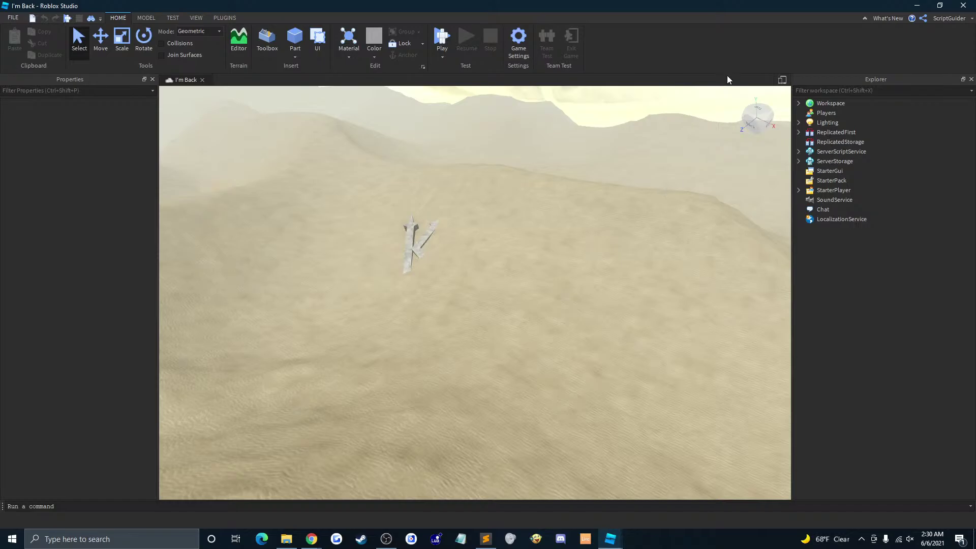
Step: Open the Server script in ServerScriptService, read its lightning bolt code and close it
left_click(799, 152)
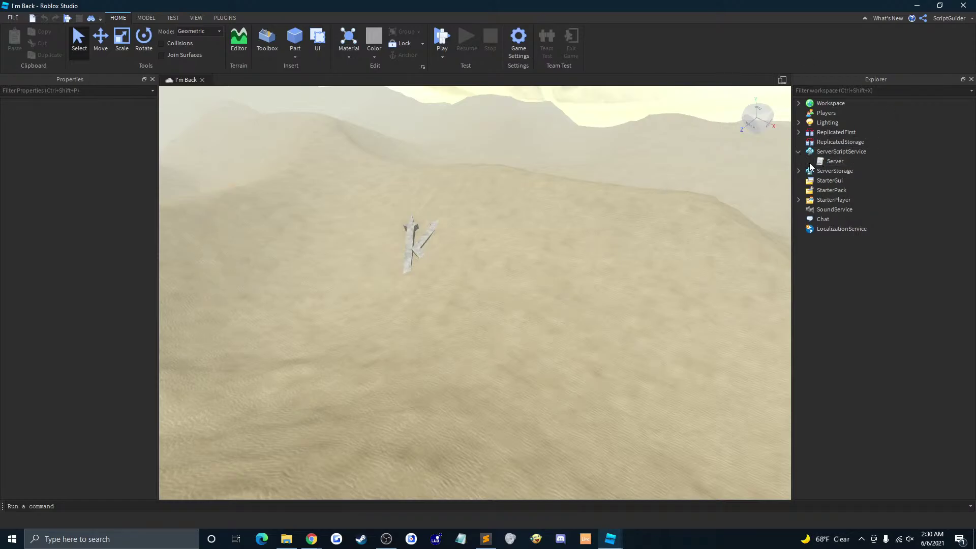
left_click(809, 162)
double_click(829, 162)
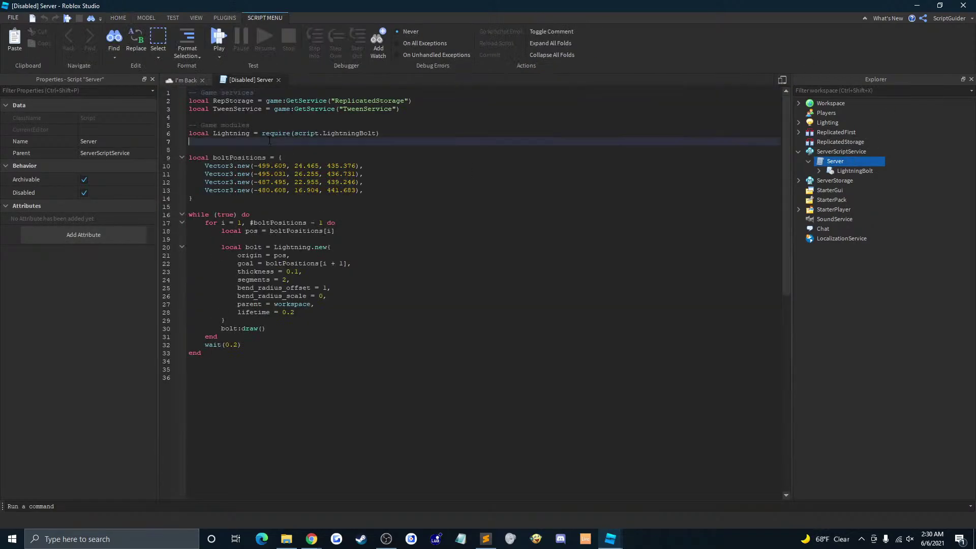
left_click(278, 80)
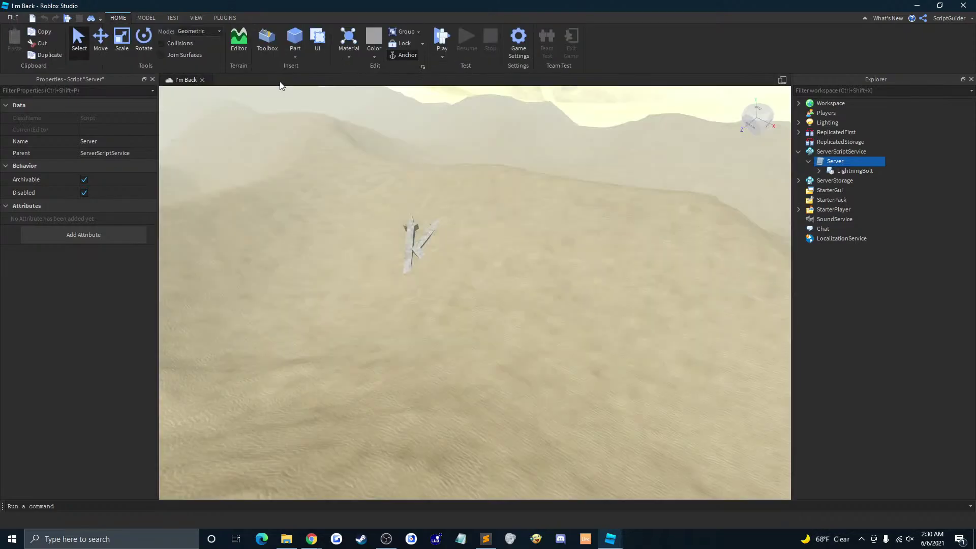
Step: Open the LightningBolt module under the Server script, read through its code and close it
left_click(821, 170)
double_click(841, 172)
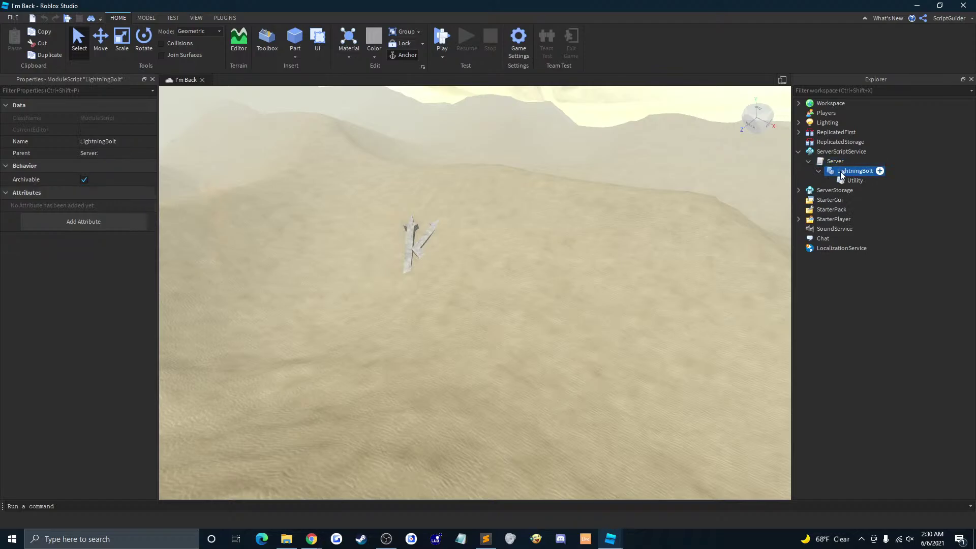
scroll(523, 152, "down", 20)
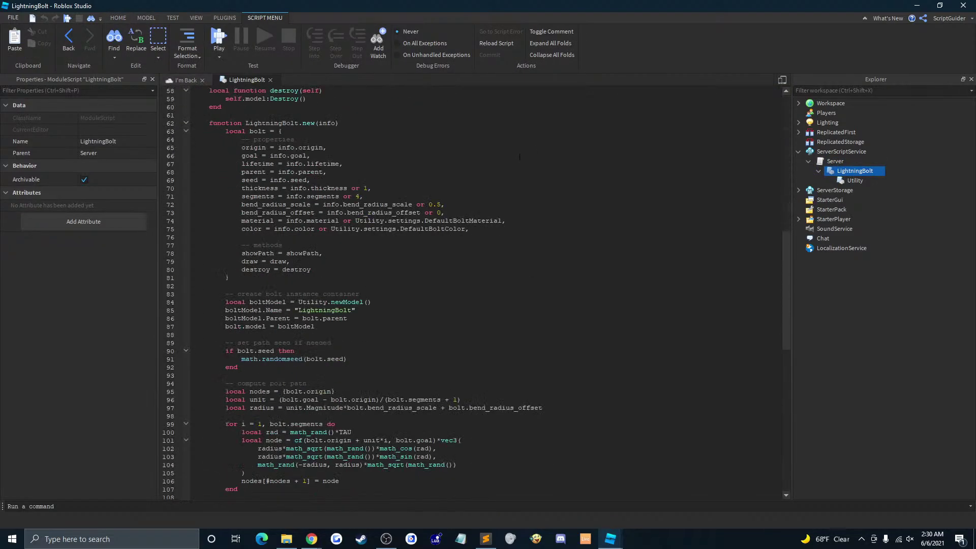
scroll(522, 152, "up", 2)
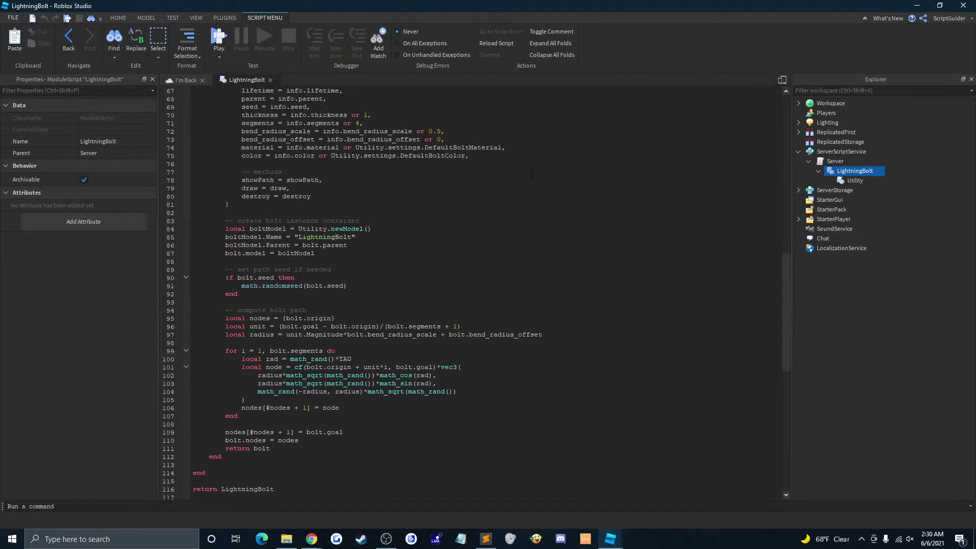
scroll(532, 174, "up", 20)
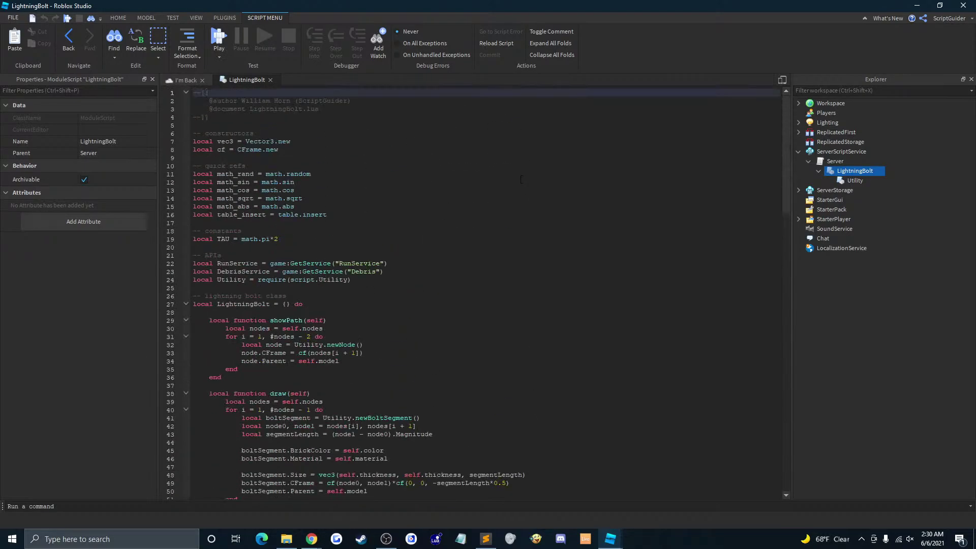
left_click(272, 81)
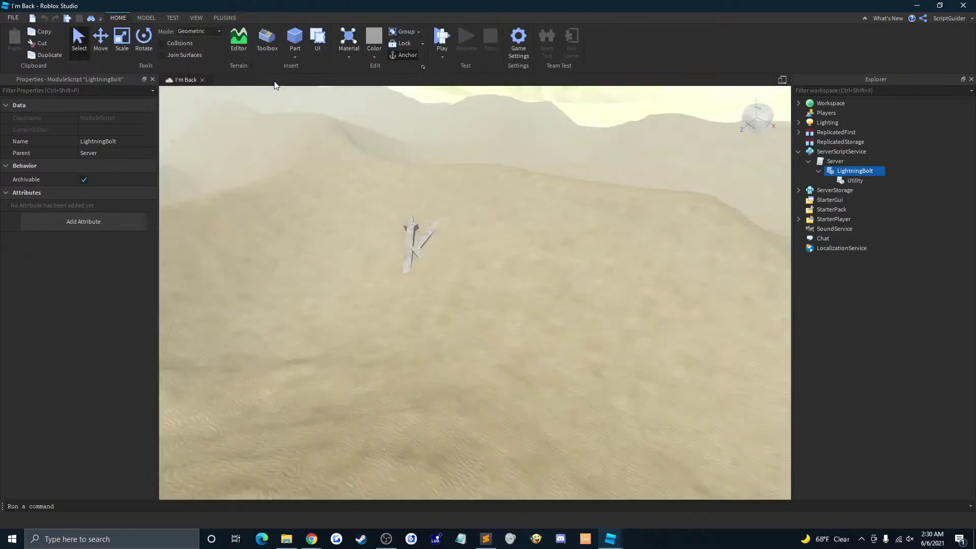
Step: Fly across the dunes of the desert scene and view the terrain from other sides
scroll(497, 234, "up", 5)
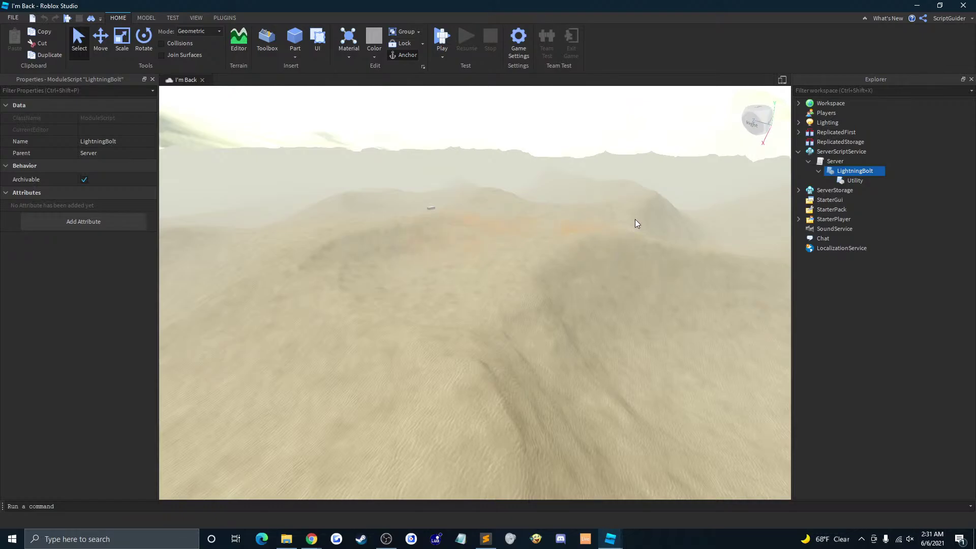
right_click_drag(636, 218, 636, 218)
scroll(634, 251, "up", 5)
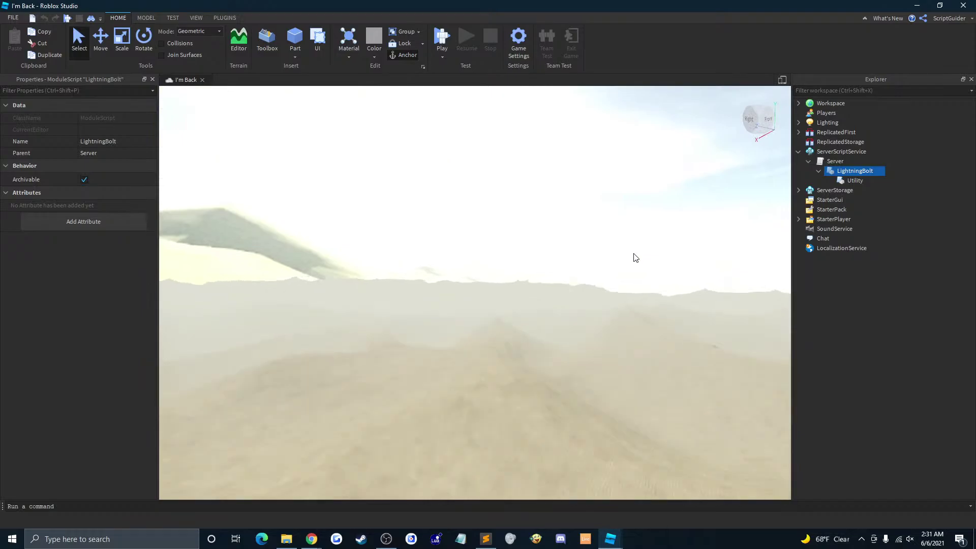
right_click_drag(634, 253, 633, 254)
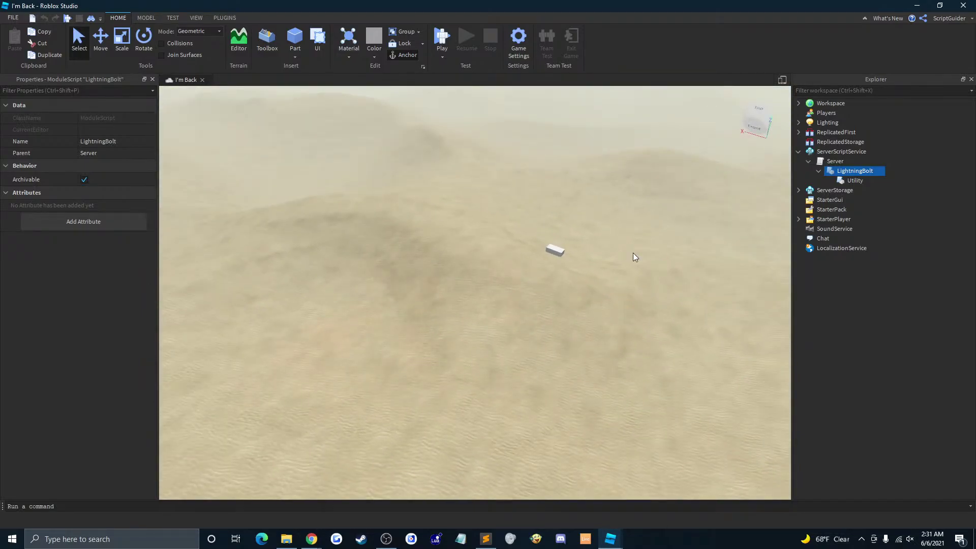
Step: Switch to the Roblox site in Chrome, open the Discover page and browse further through the Most Engaging games
left_click(311, 539)
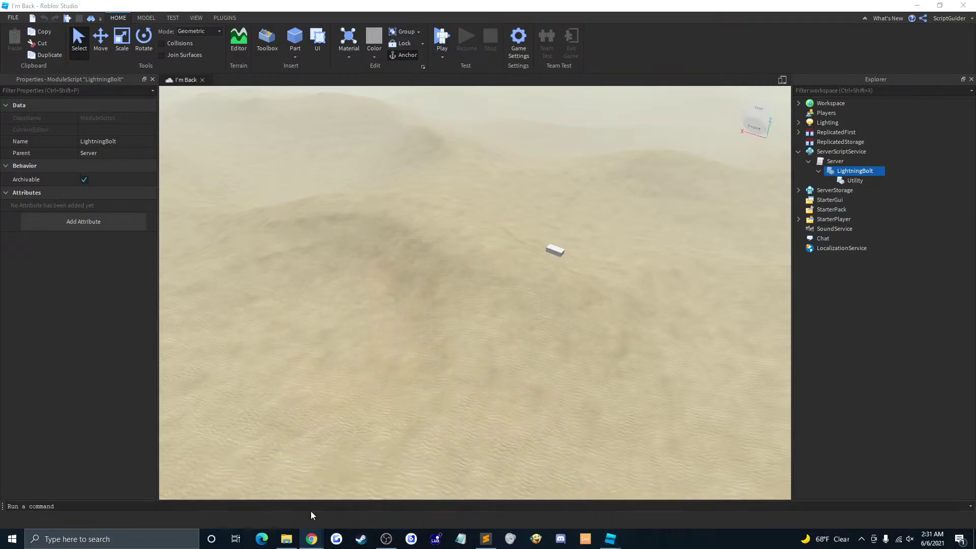
right_click(318, 534)
left_click(404, 486)
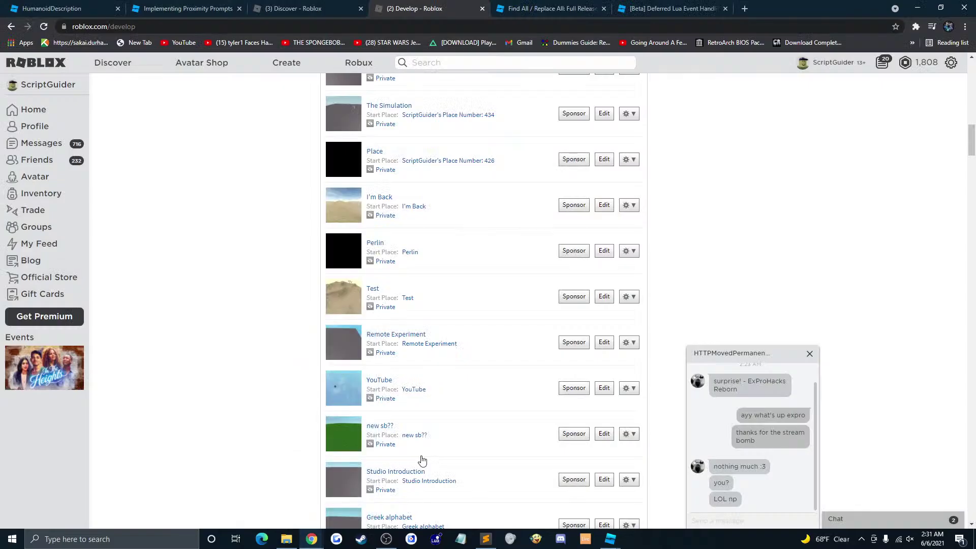
left_click(113, 63)
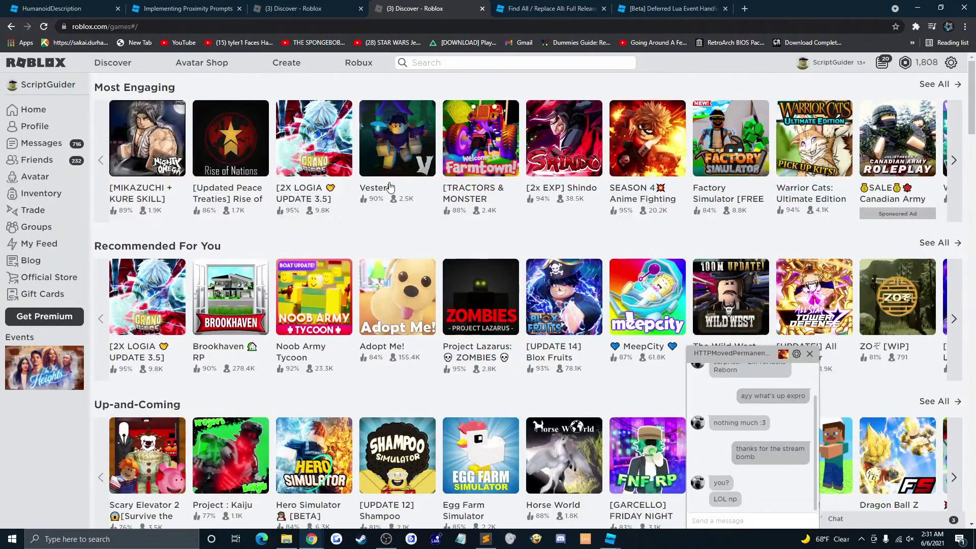
left_click(954, 160)
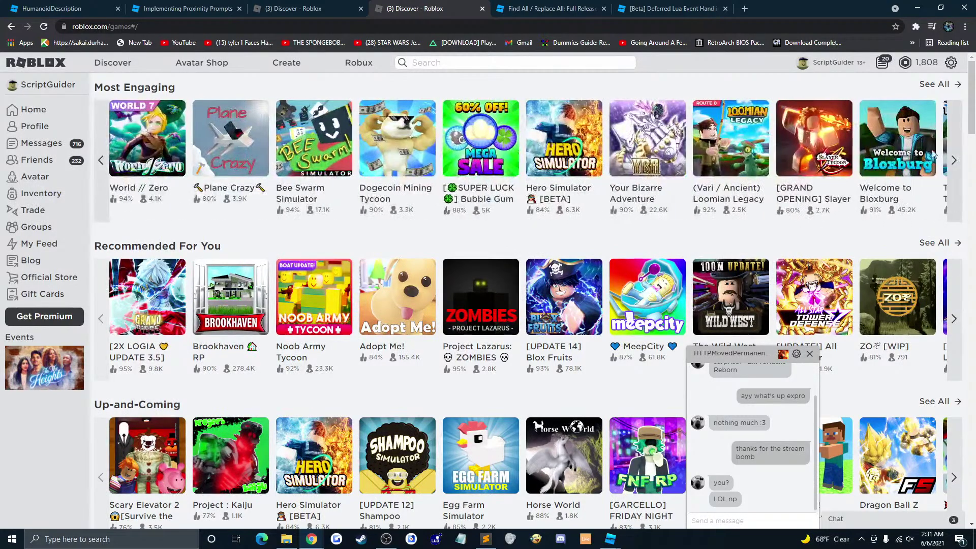
Step: Switch to the Game Code 2.0 window in Roblox Studio, close the UserInputHandler and DynamicTextTestFile scripts and clear the selection
mouse_move(610, 538)
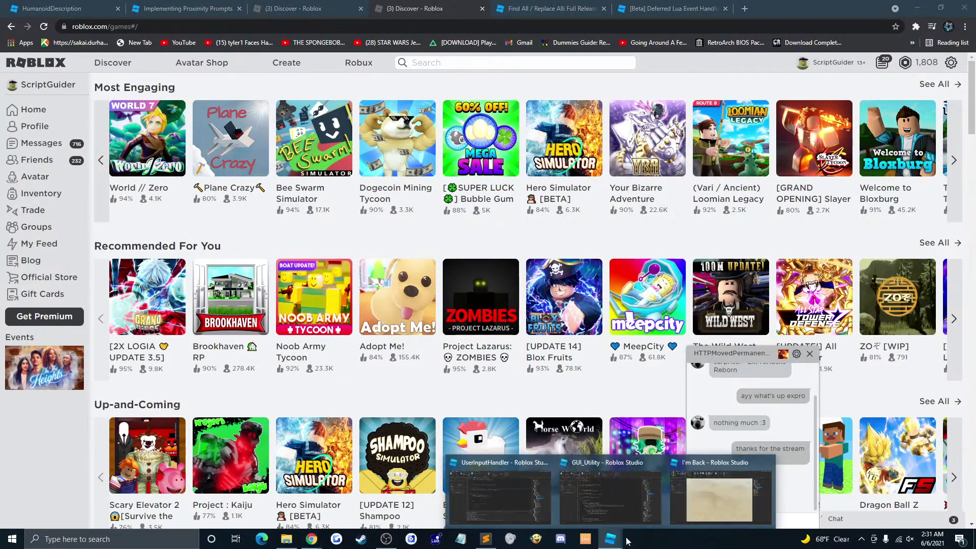
left_click(468, 478)
left_click(392, 82)
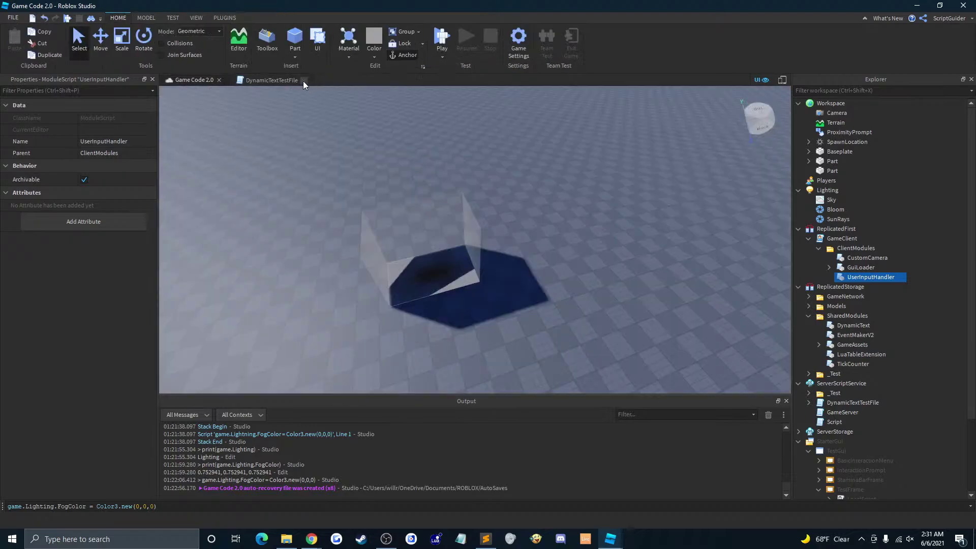
left_click(304, 80)
left_click(424, 130)
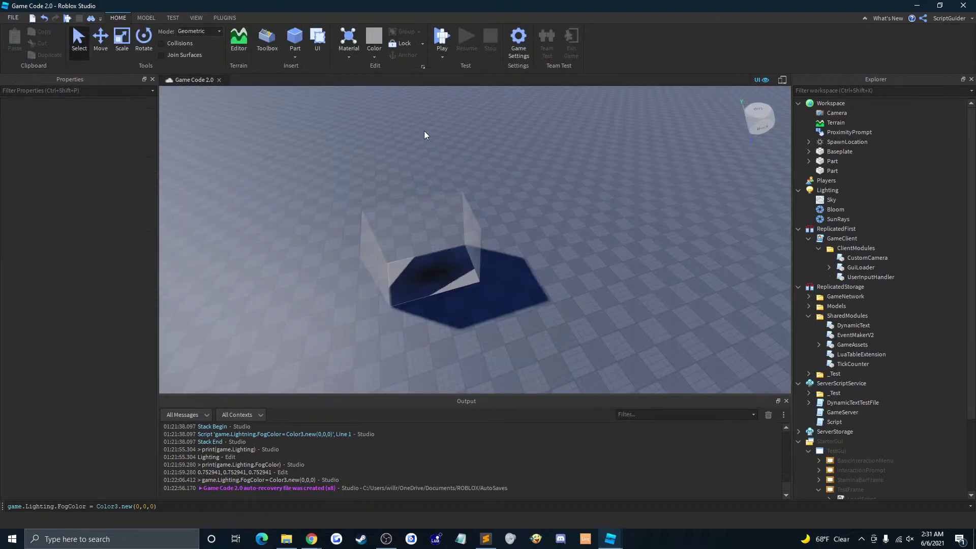